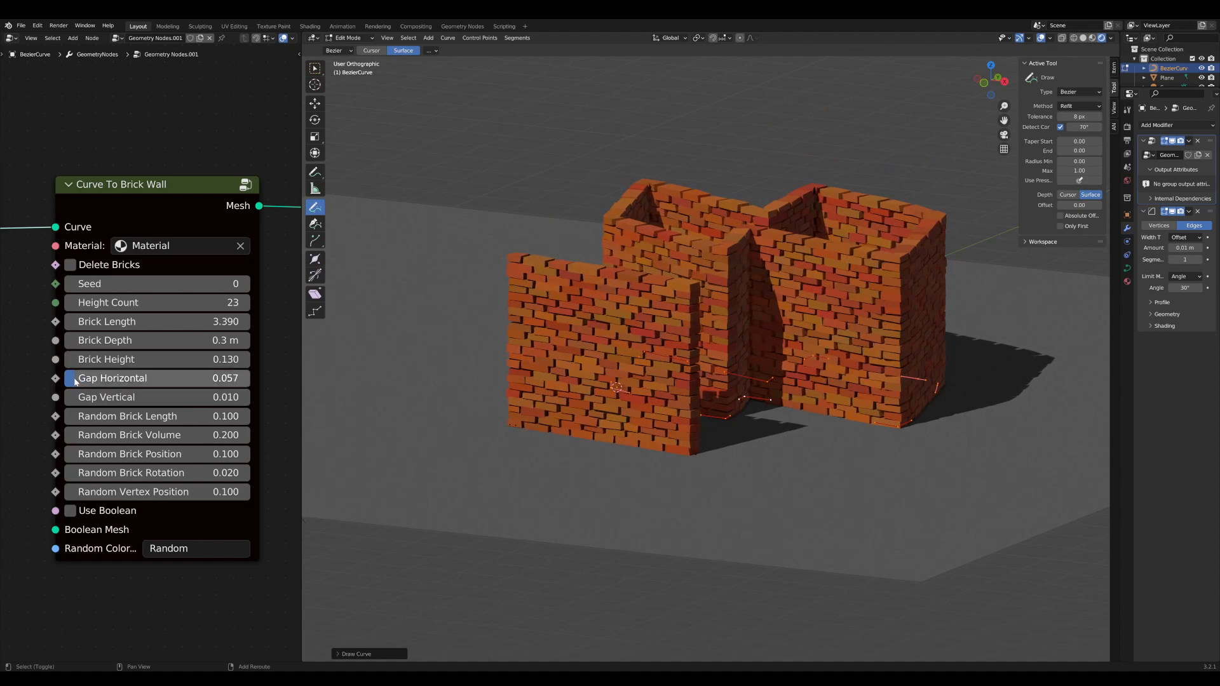
- Set the brick wall's Random Brick Volume to -0.070 and Random Brick Position to 0.080, and adjust Random Brick Rotation
mouse_move(214, 435)
mouse_down()
mouse_move(244, 434)
mouse_move(219, 434)
mouse_move(227, 454)
mouse_up()
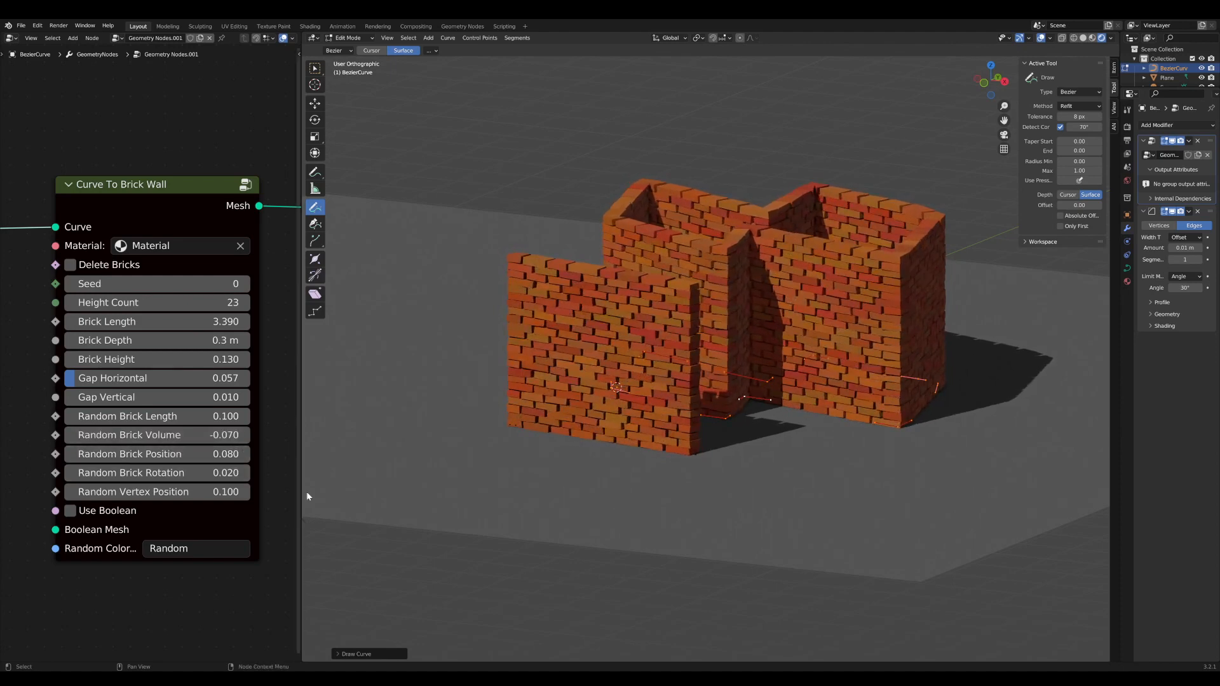
scroll(814, 349, up, 3)
scroll(814, 349, down, 1)
middle_drag(814, 348, 795, 343)
drag(222, 472, 227, 473)
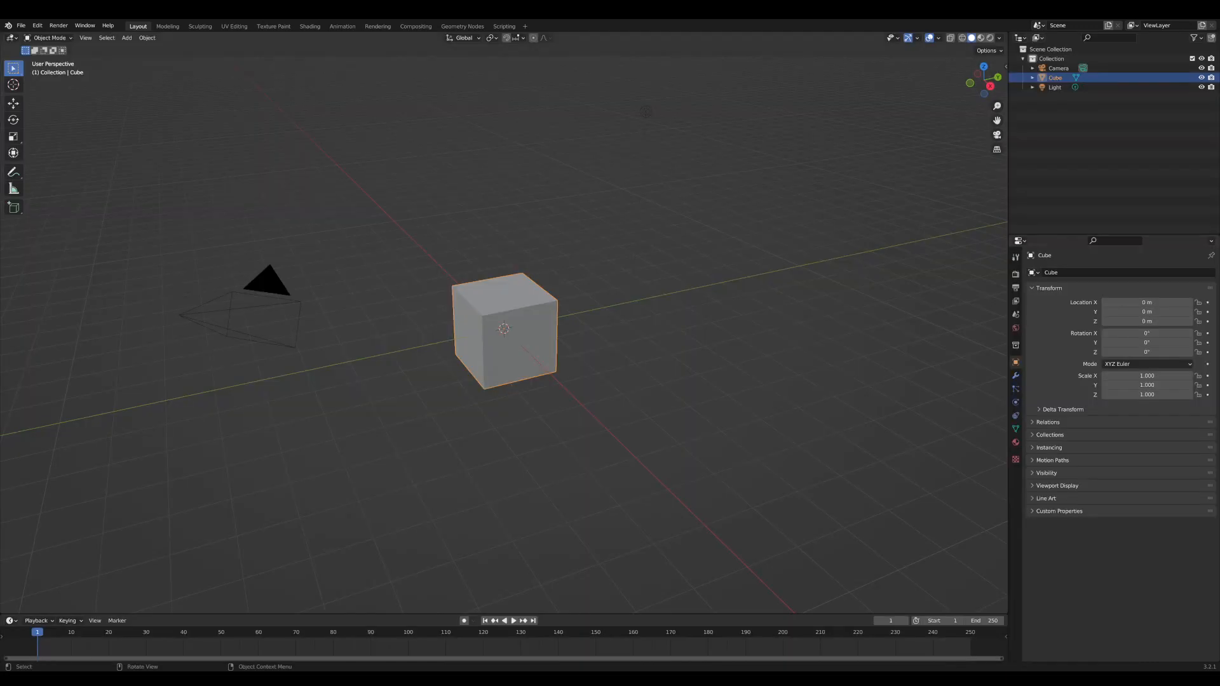
- Delete all default objects from the scene and switch to the Geometry Nodes workspace
middle_drag(543, 375, 529, 345)
key(a)
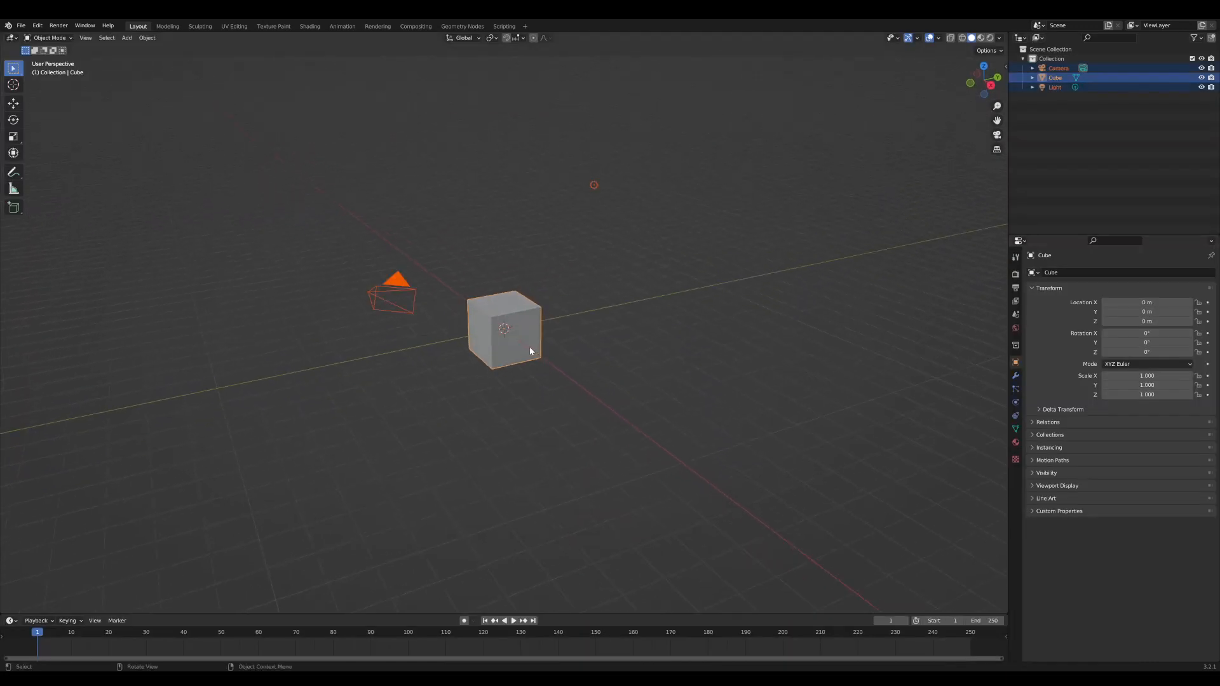
key(x)
click(525, 341)
click(464, 27)
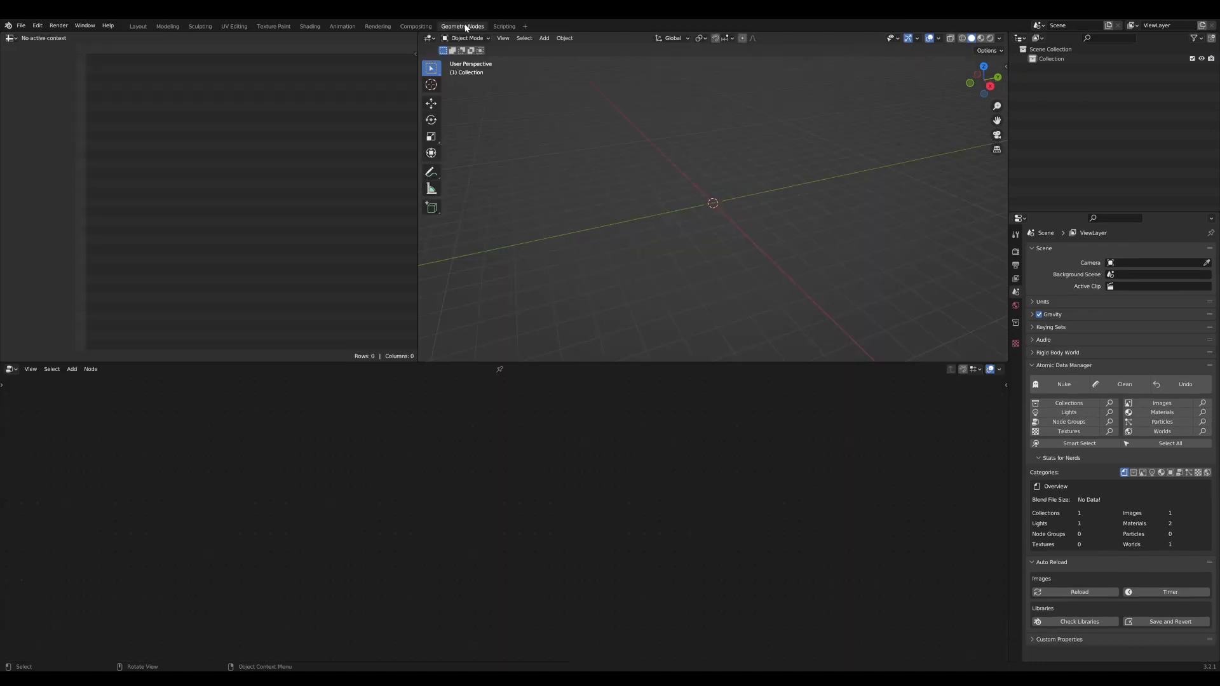
- Add a plane mesh and scale its geometry up by about 14.6 in Edit Mode
middle_drag(684, 248, 677, 211)
key(shift+a)
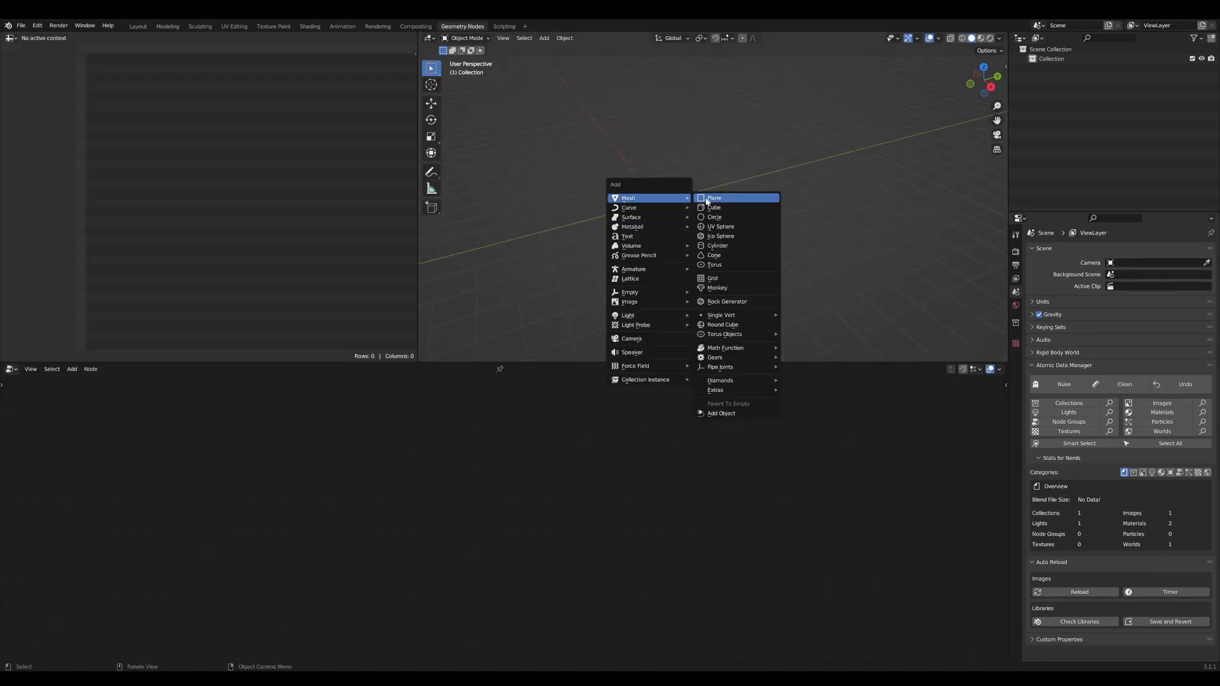
click(702, 199)
key(Tab)
key(s)
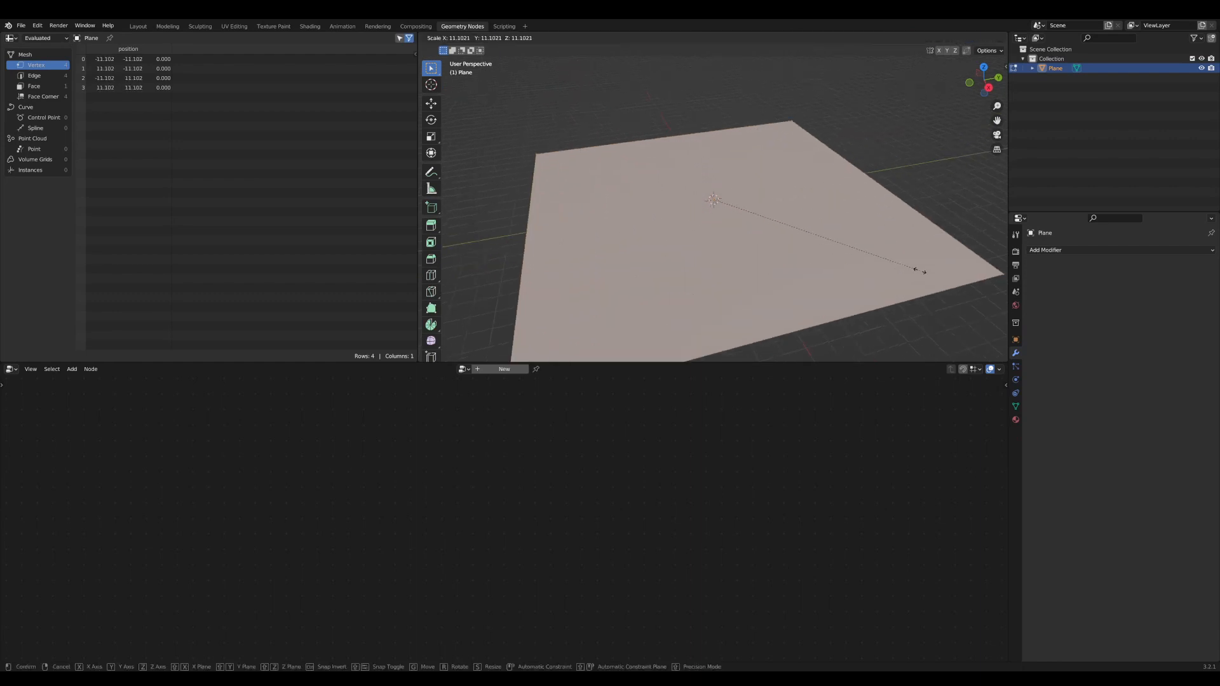
click(924, 224)
key(Tab)
scroll(769, 178, up, 3)
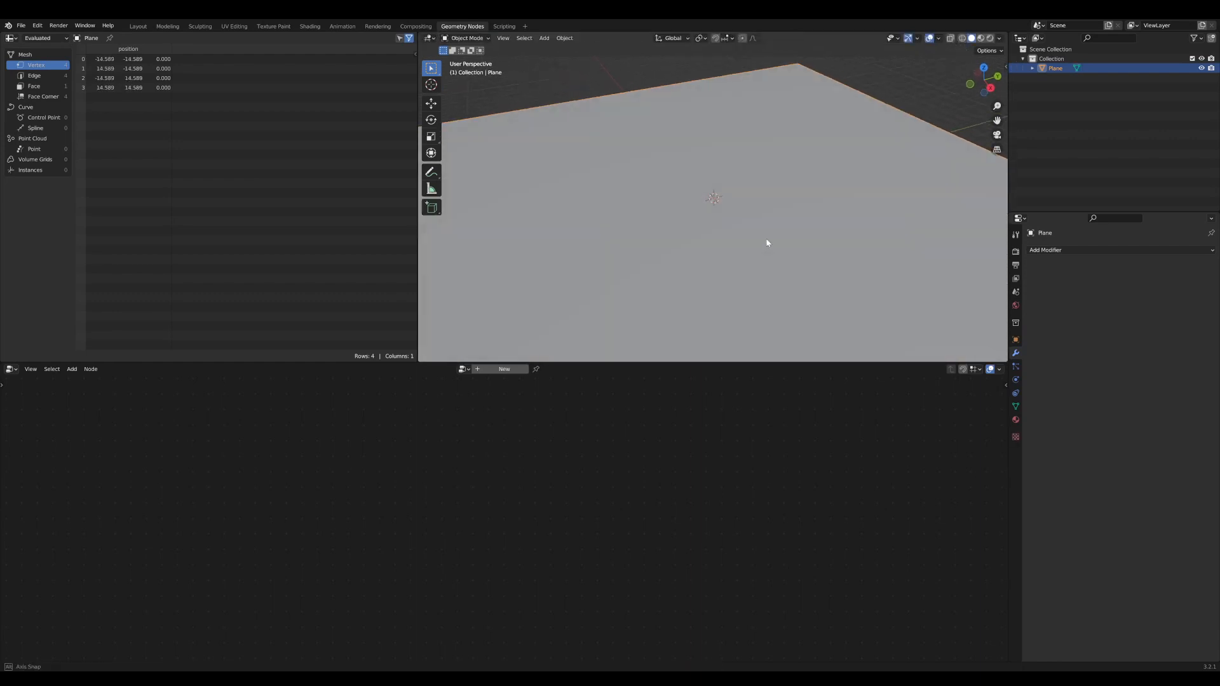
- Add a Bezier curve object at the centre of the plane
key(shift+a)
mouse_move(769, 249)
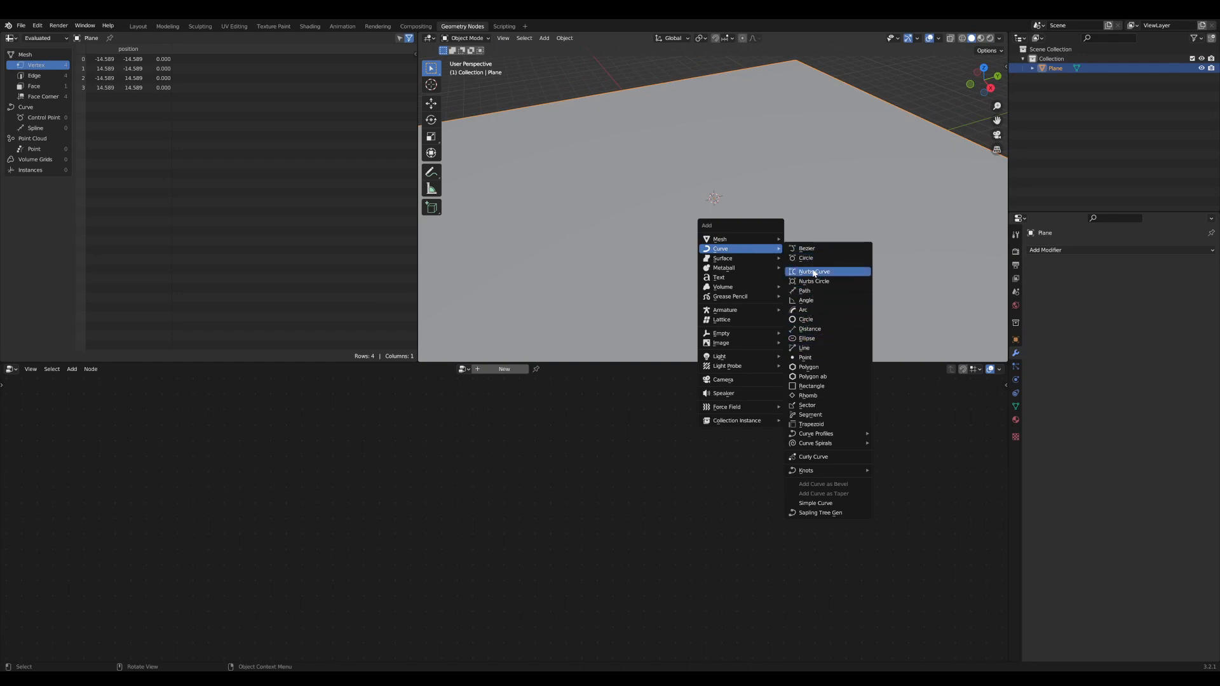
click(816, 250)
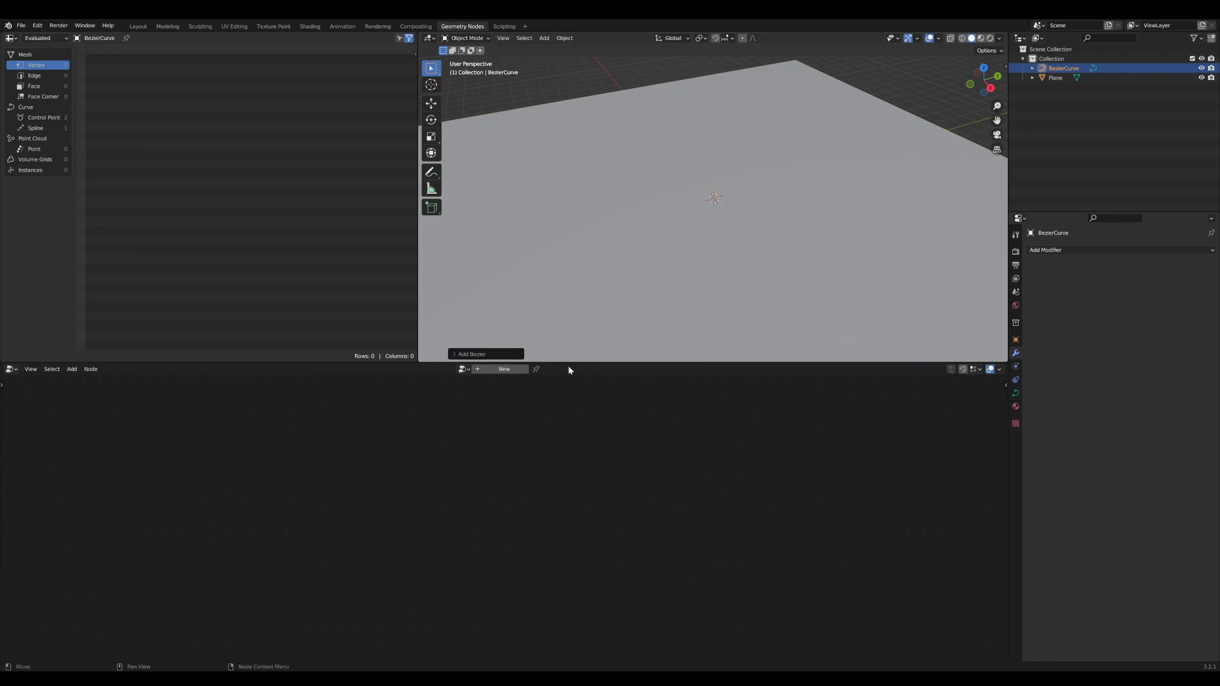
drag(571, 363, 574, 352)
mouse_move(699, 213)
middle_down()
mouse_move(716, 207)
mouse_move(713, 227)
middle_up()
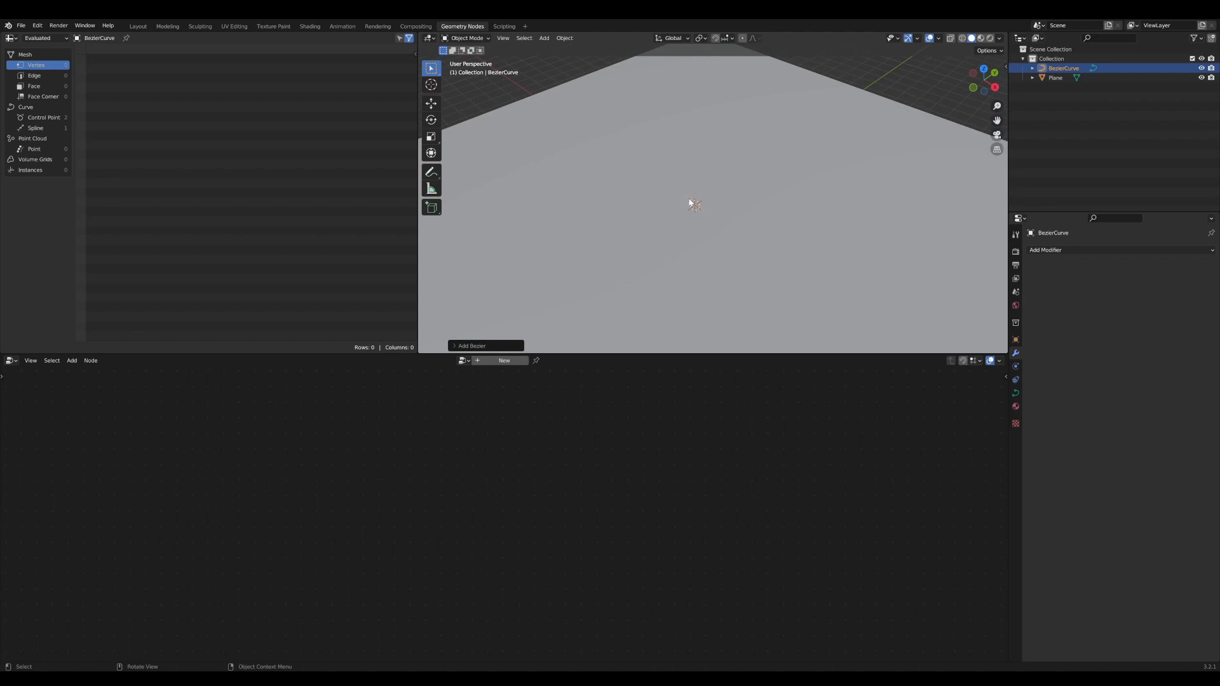
- Enter Edit Mode on the Bezier curve and activate the Draw tool with its depth set to Surface
key(Tab)
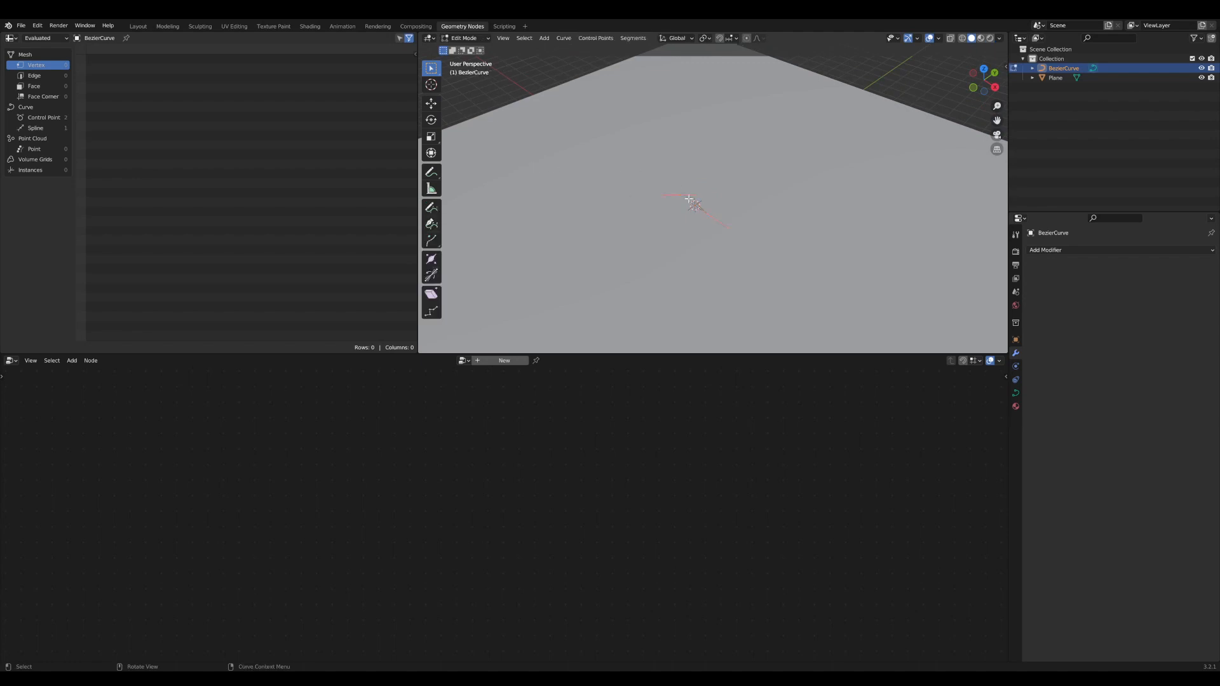
click(432, 208)
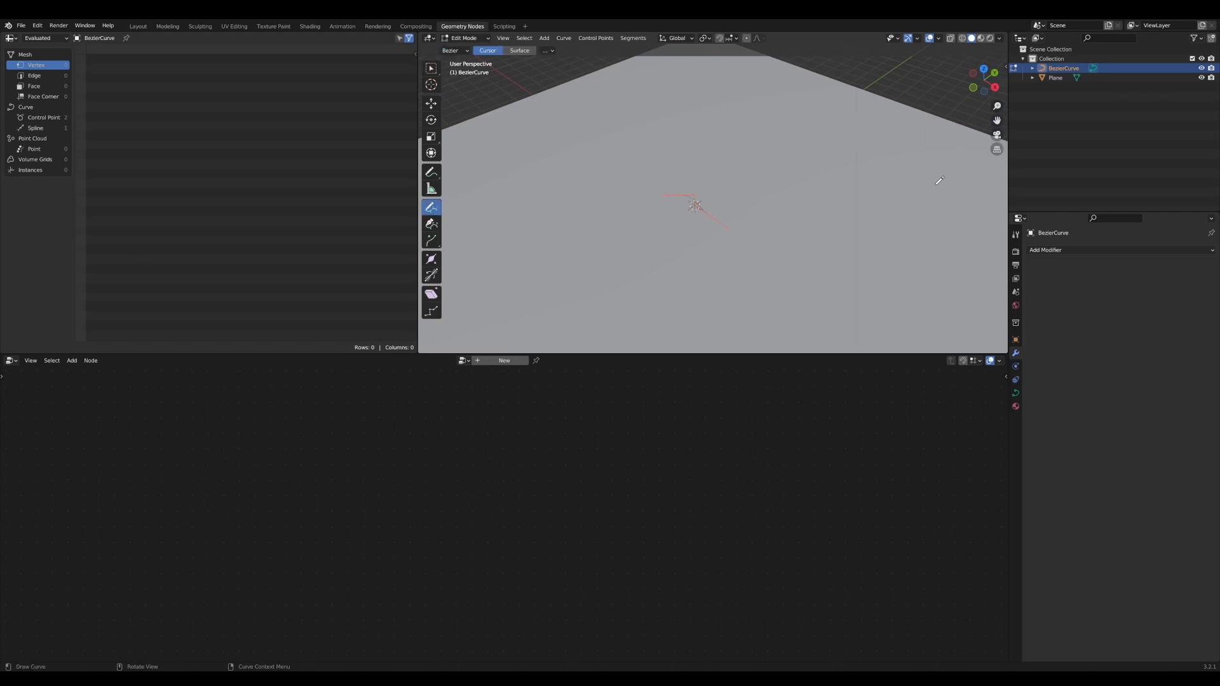
key(n)
click(1003, 92)
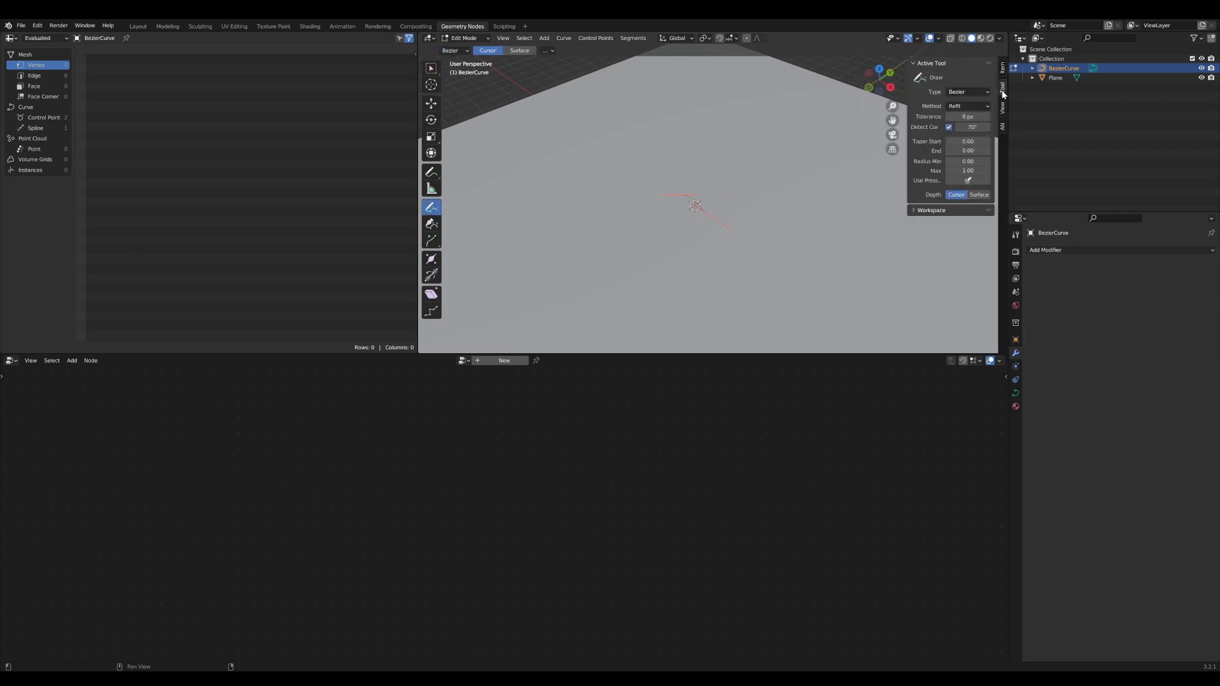
click(984, 199)
- Draw an open, stepped floor-plan outline for the walls freehand on the plane's surface
middle_drag(648, 318, 617, 237)
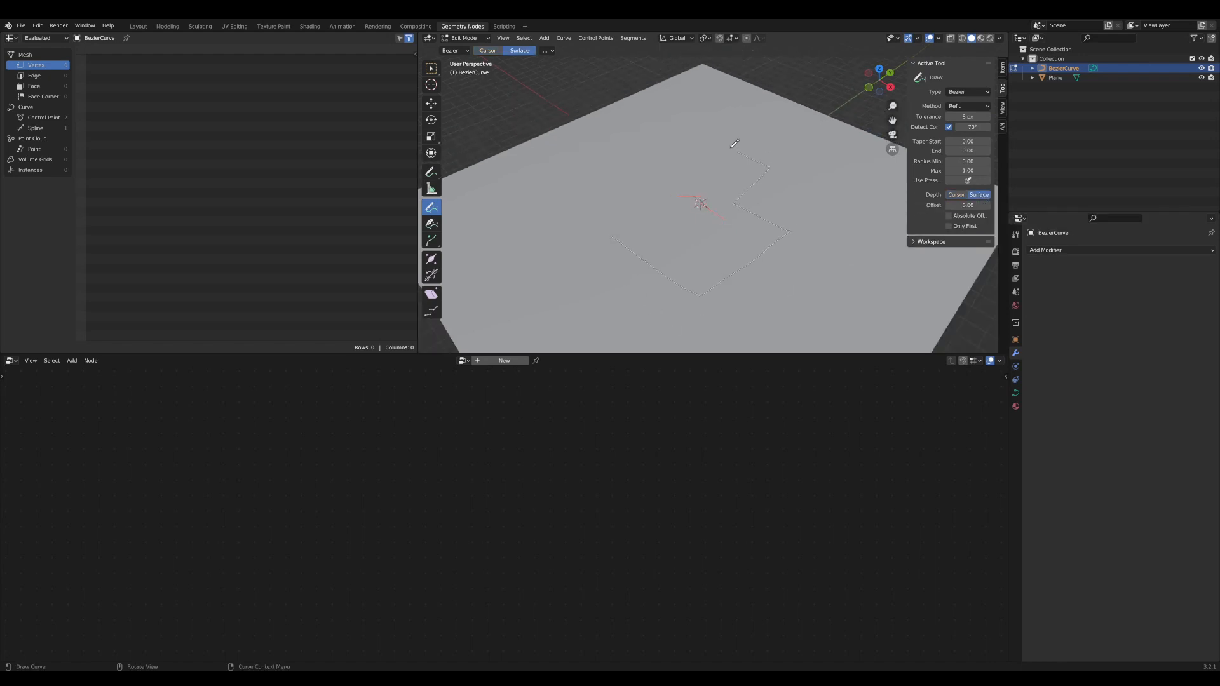
drag(648, 185, 620, 202)
middle_drag(620, 202, 667, 232)
- Delete the vertices of the original short Bezier segment at the centre and return to Object Mode
click(431, 68)
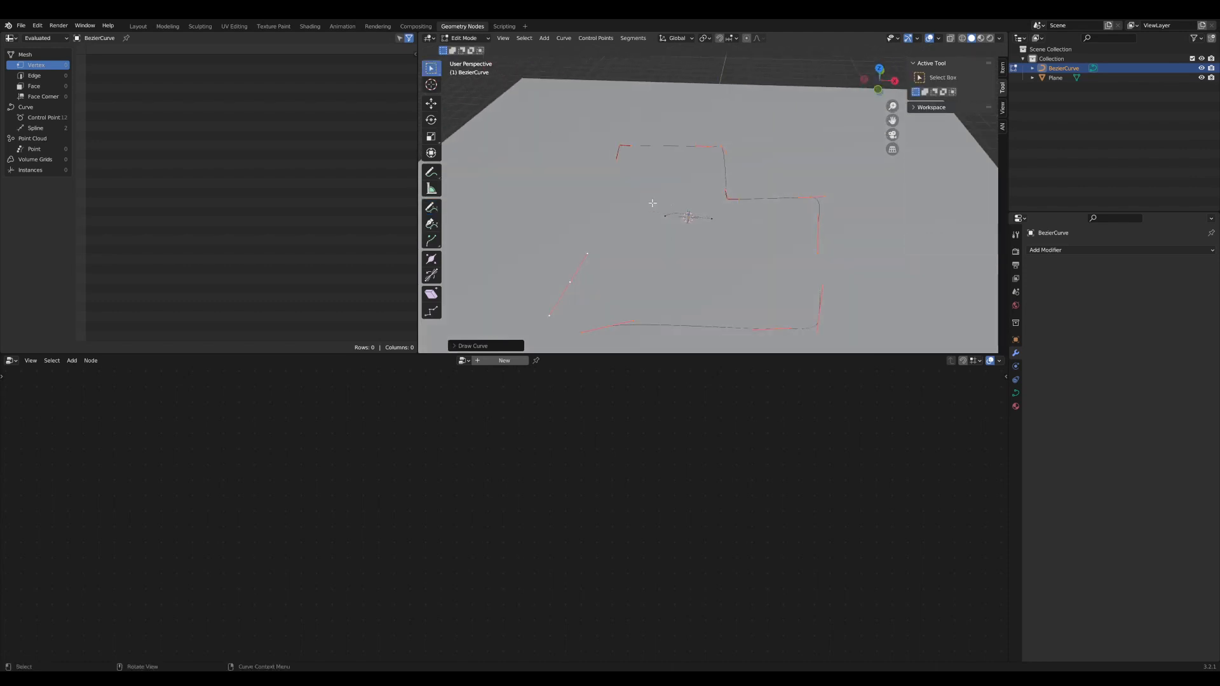
click(719, 247)
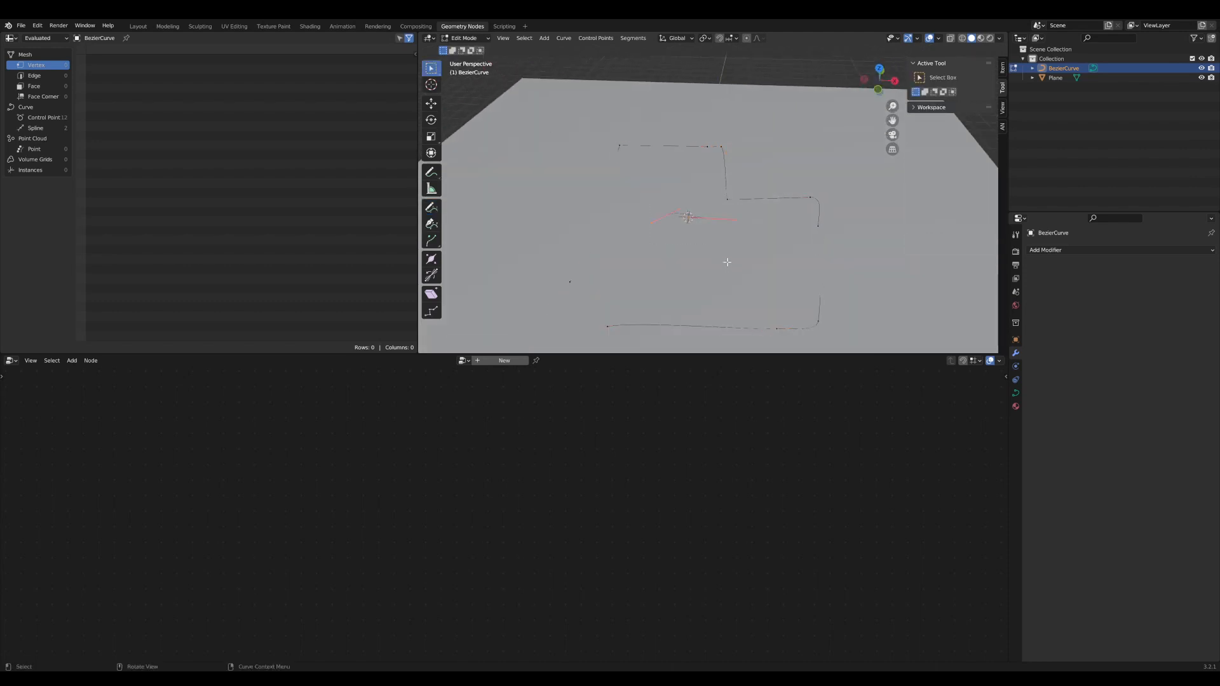
middle_drag(727, 262, 589, 259)
key(x)
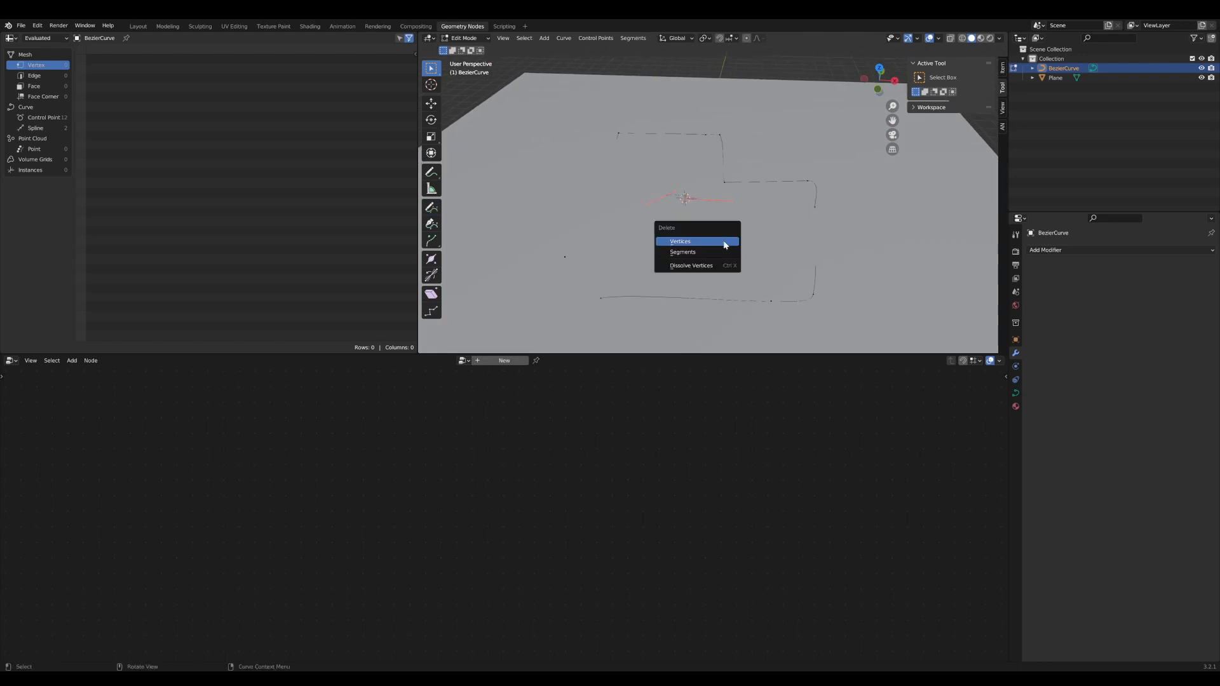
click(725, 242)
key(Tab)
- Hide the plane in the viewport so only the drawn curve is displayed
middle_drag(603, 206, 699, 209)
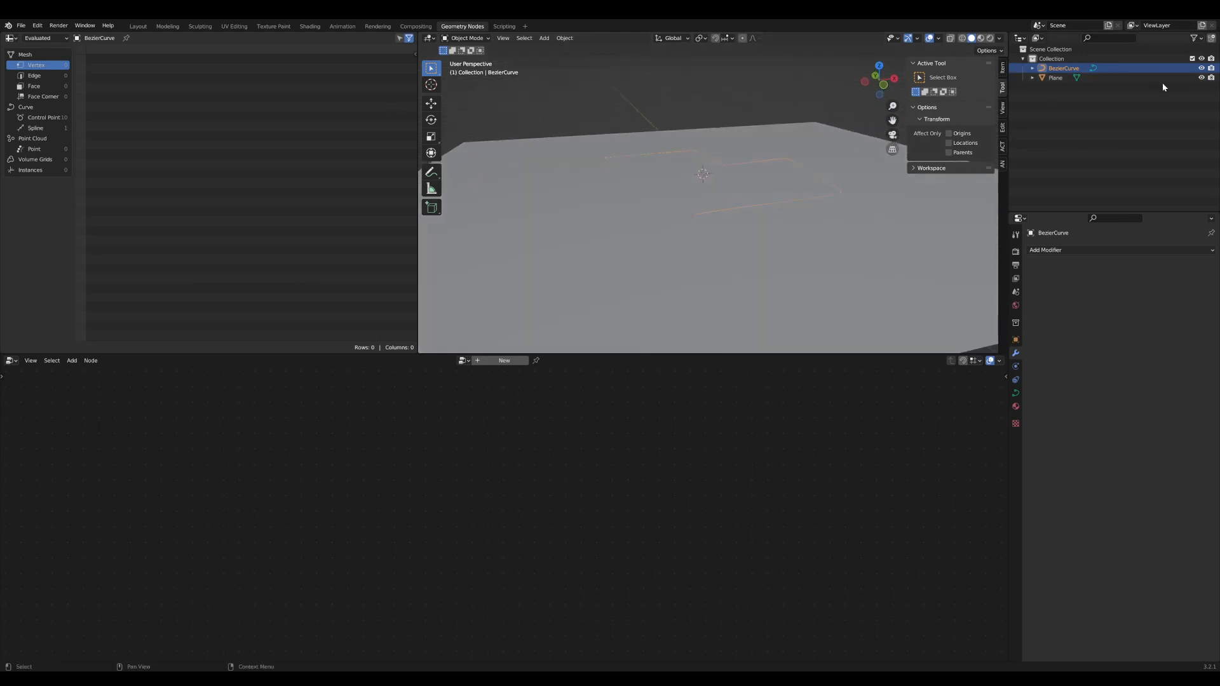
click(1201, 77)
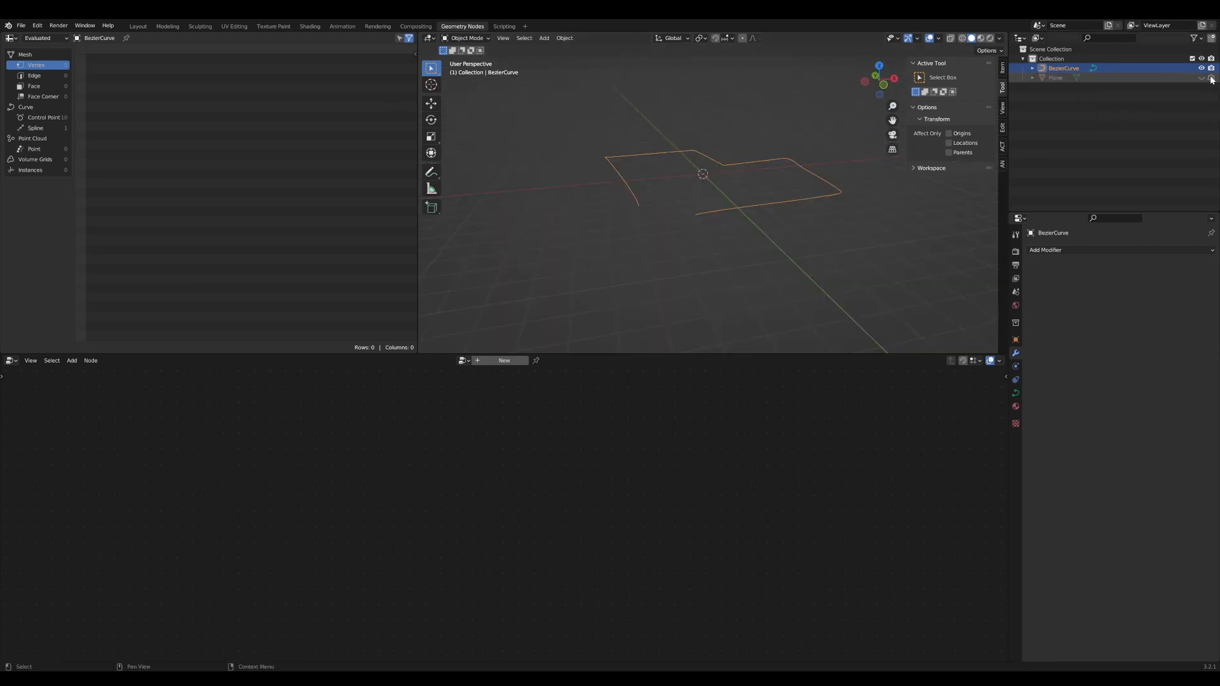
middle_drag(756, 237, 705, 242)
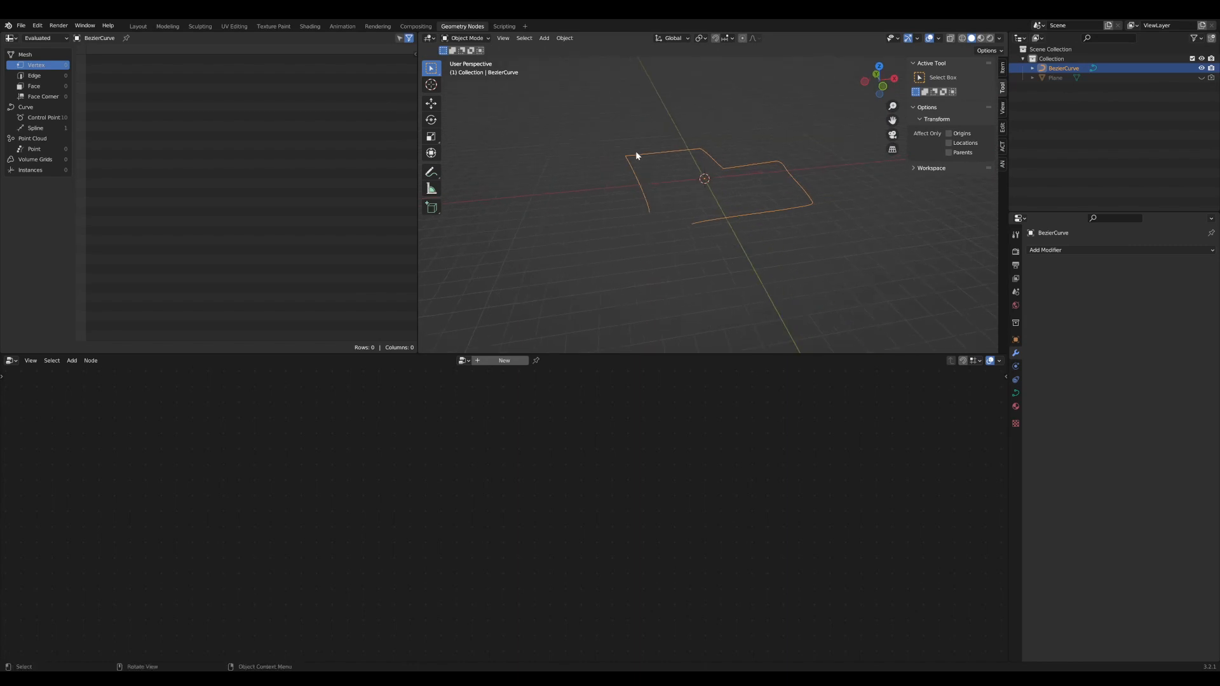
middle_drag(798, 188, 706, 271)
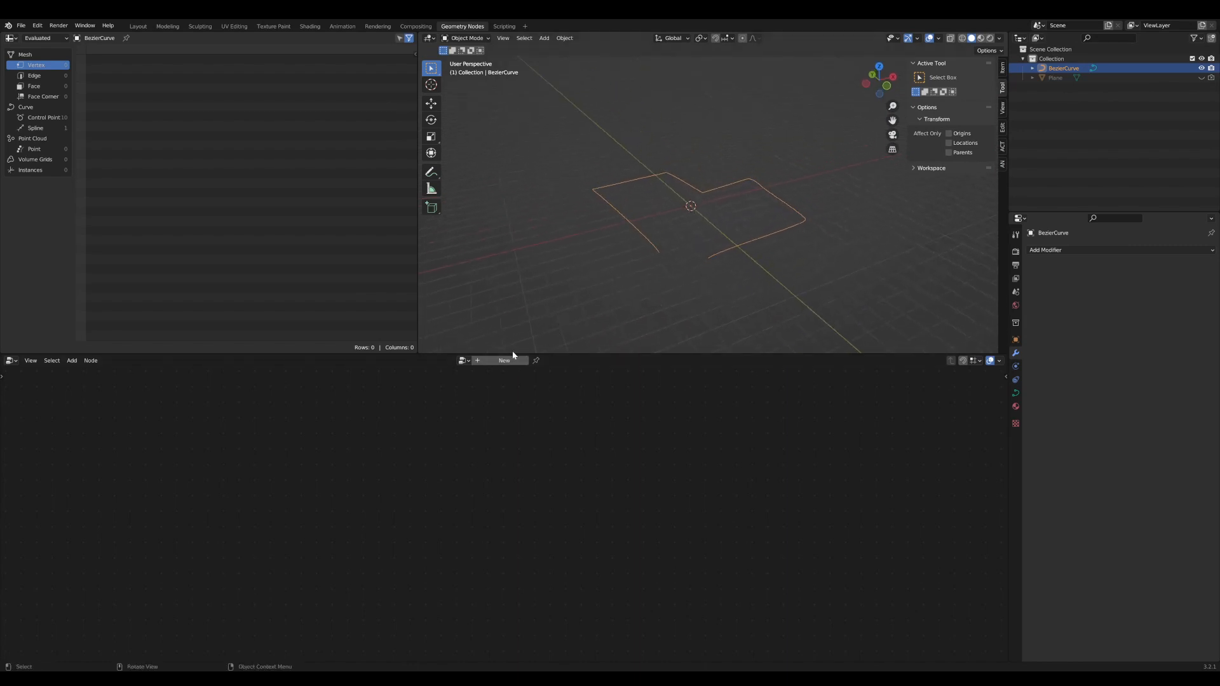
- Enlarge the node editor and create a new geometry node tree on the Bezier curve
drag(513, 354, 516, 314)
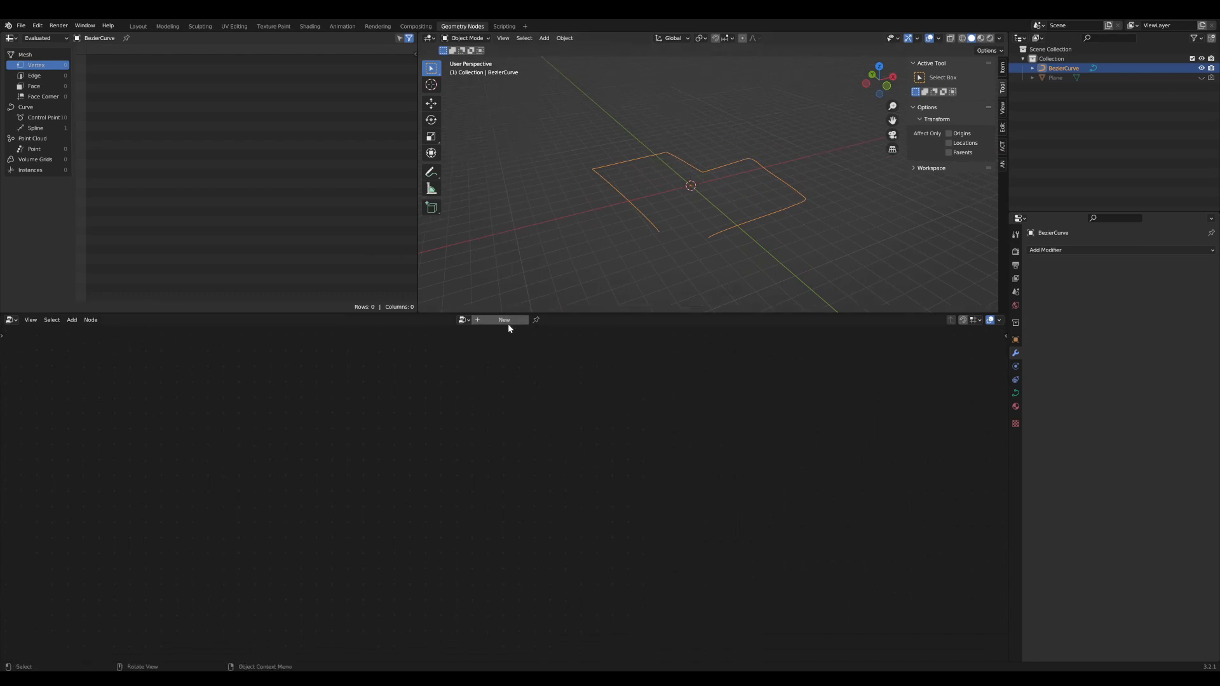
click(508, 323)
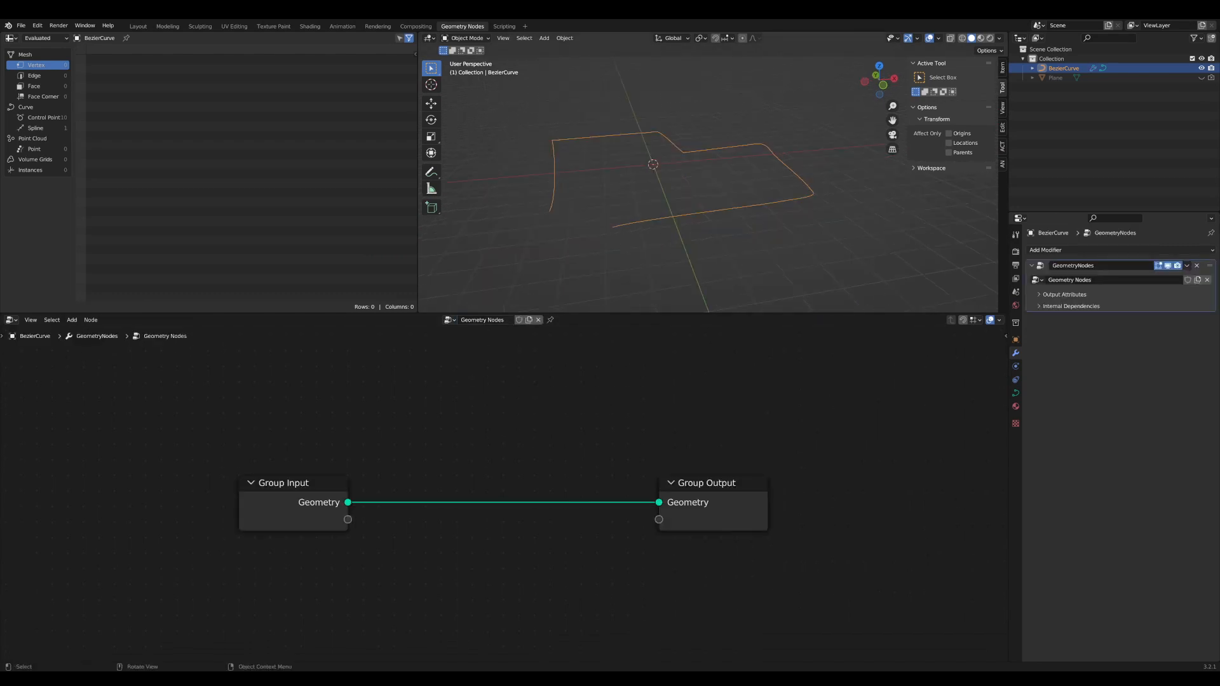
mouse_move(655, 227)
middle_down()
mouse_move(668, 225)
mouse_move(649, 217)
middle_up()
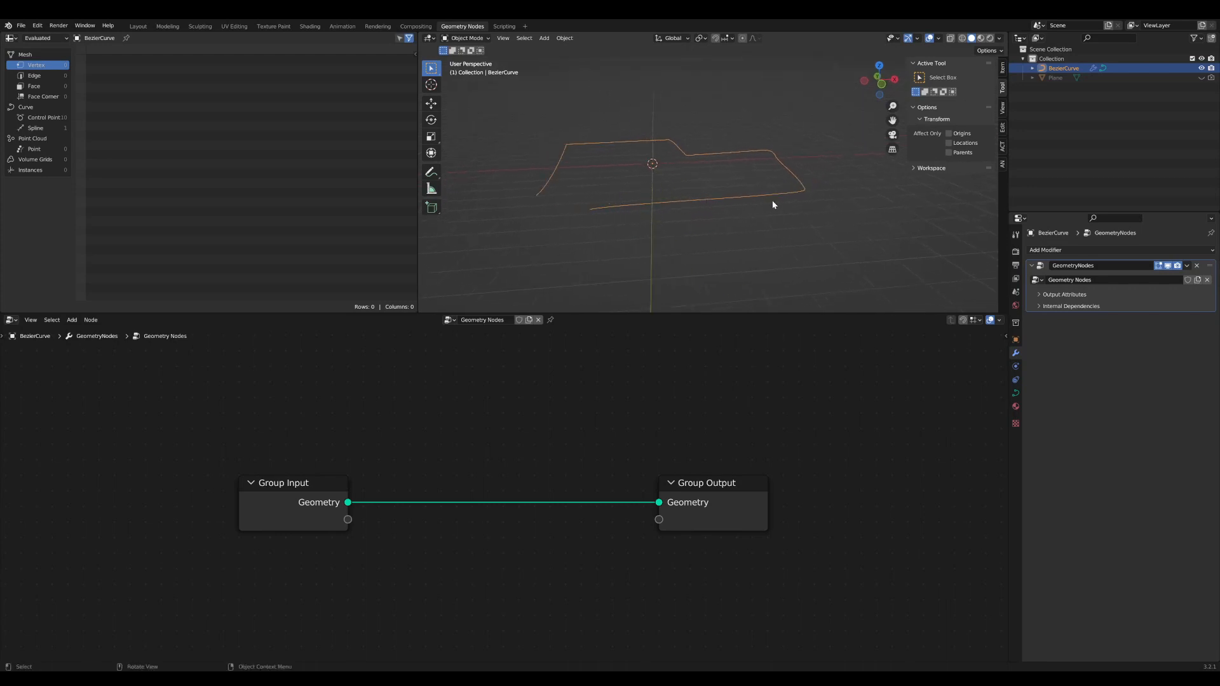
middle_drag(810, 207, 596, 199)
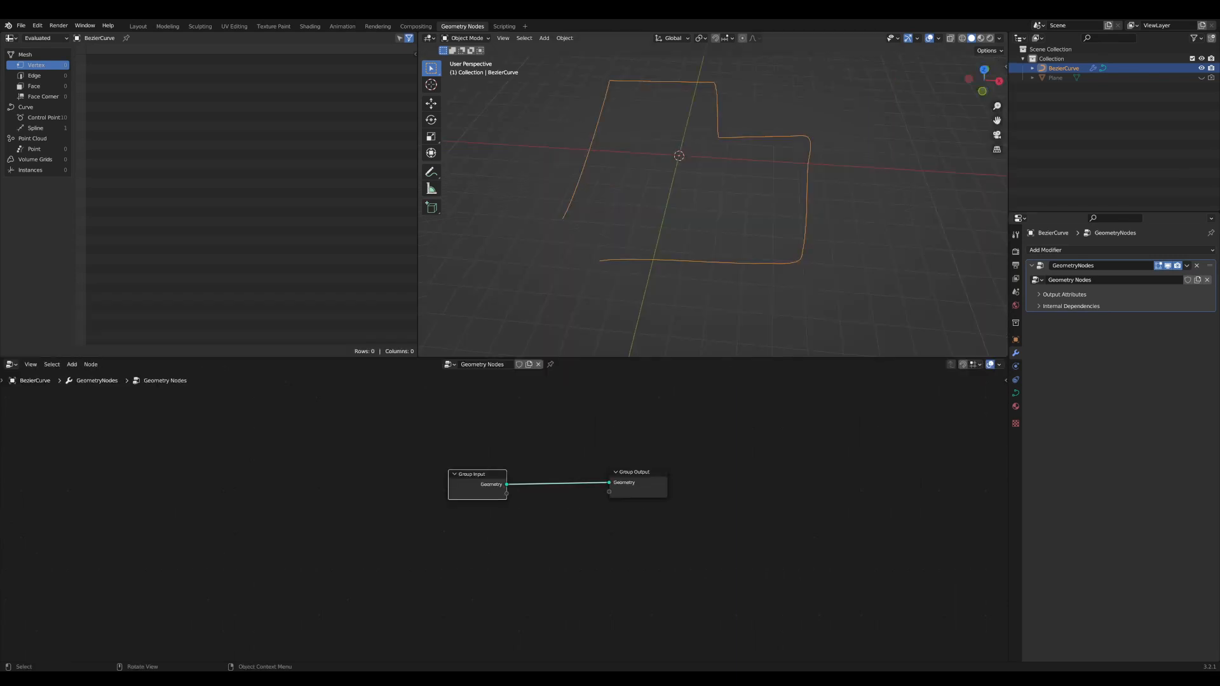
middle_drag(686, 231, 634, 288)
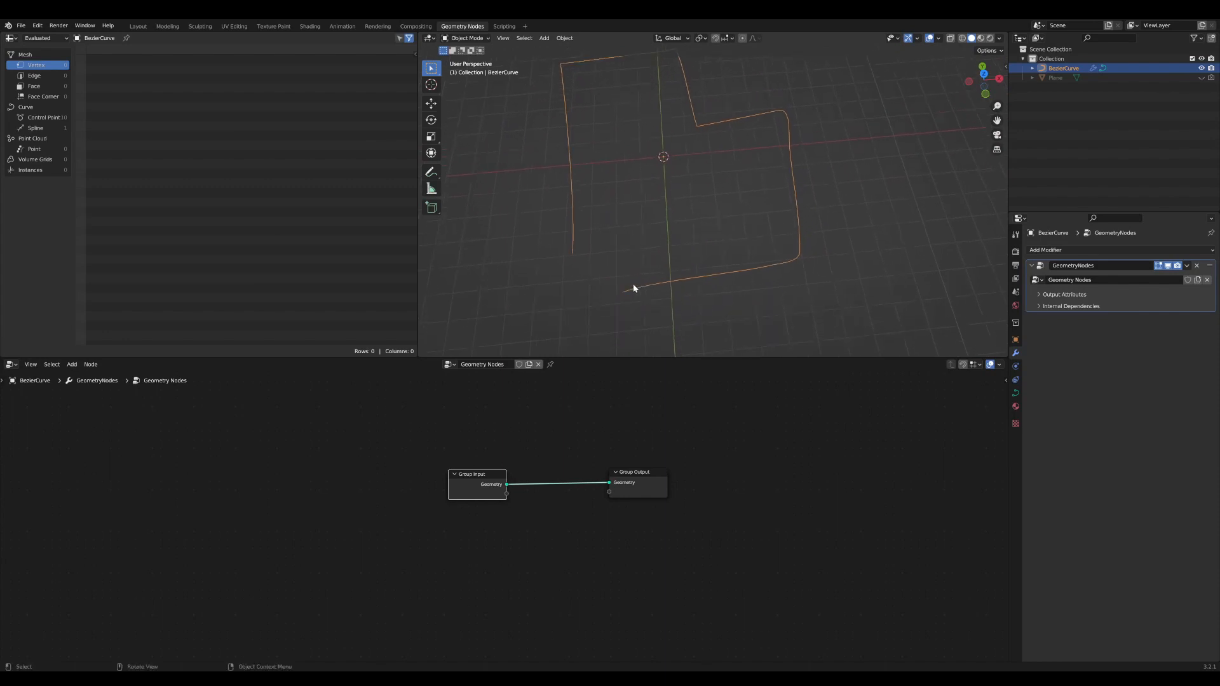
scroll(790, 270, up, 3)
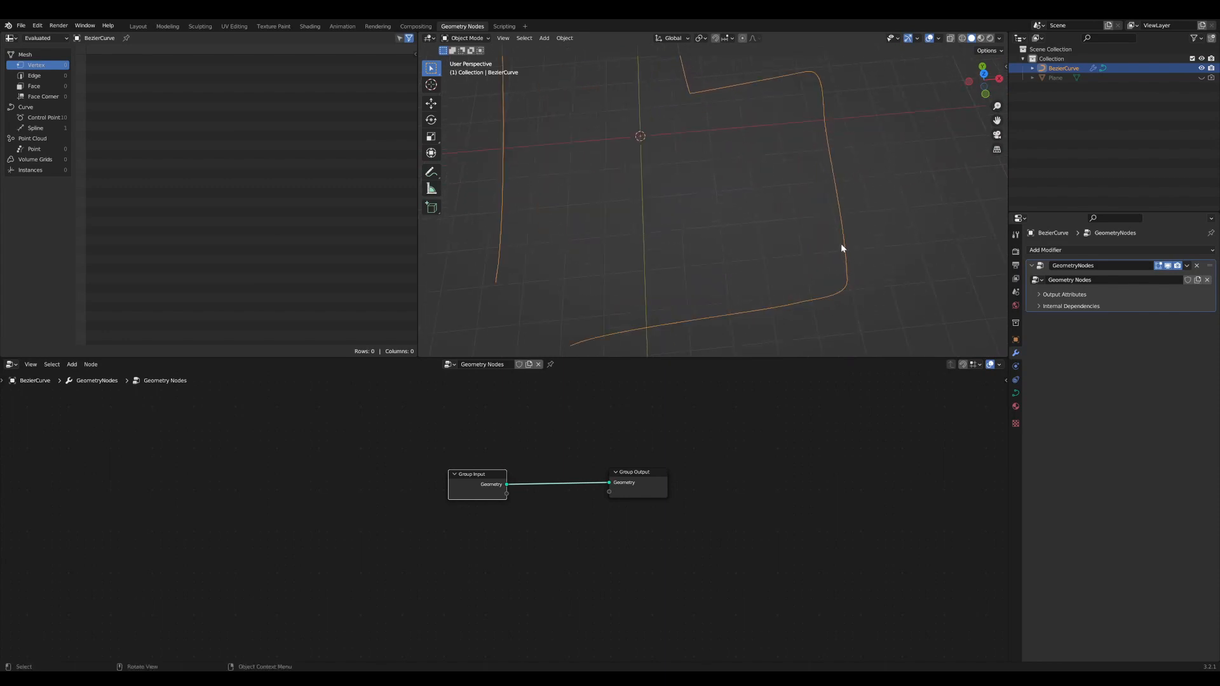
scroll(841, 255, down, 2)
mouse_move(842, 257)
middle_down()
mouse_move(806, 249)
mouse_move(820, 251)
middle_up()
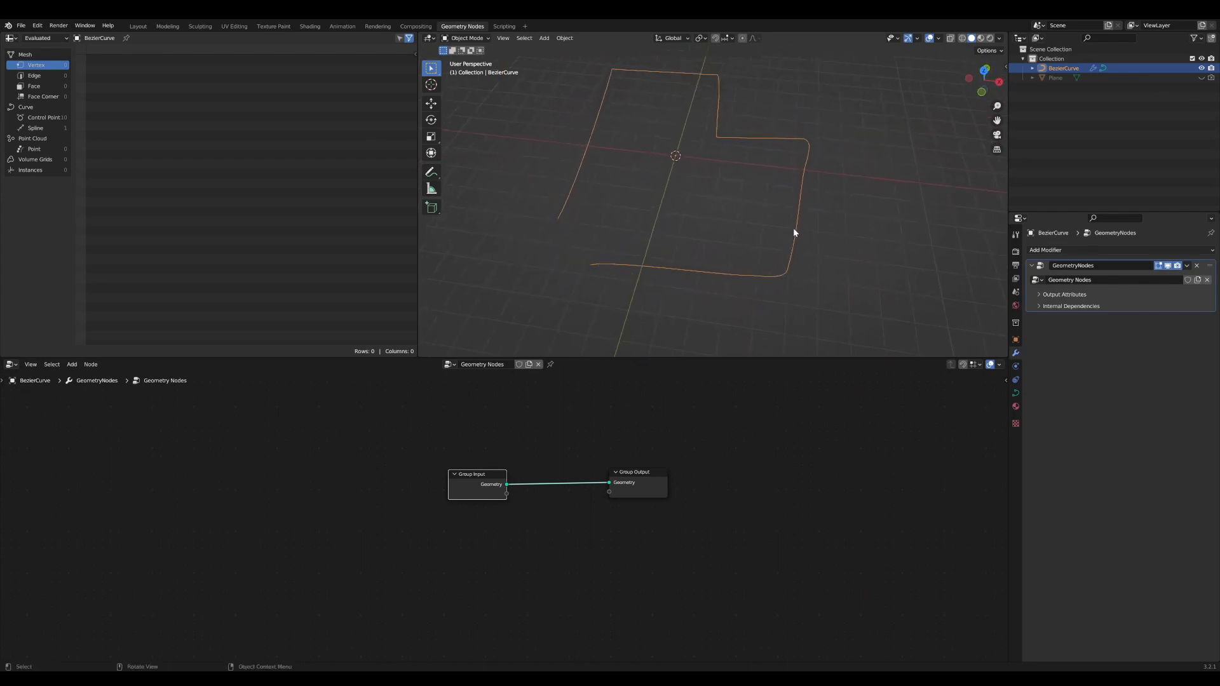
- Insert a Set Spline Type node set to Poly between the Group Input and Group Output
scroll(516, 475, up, 3)
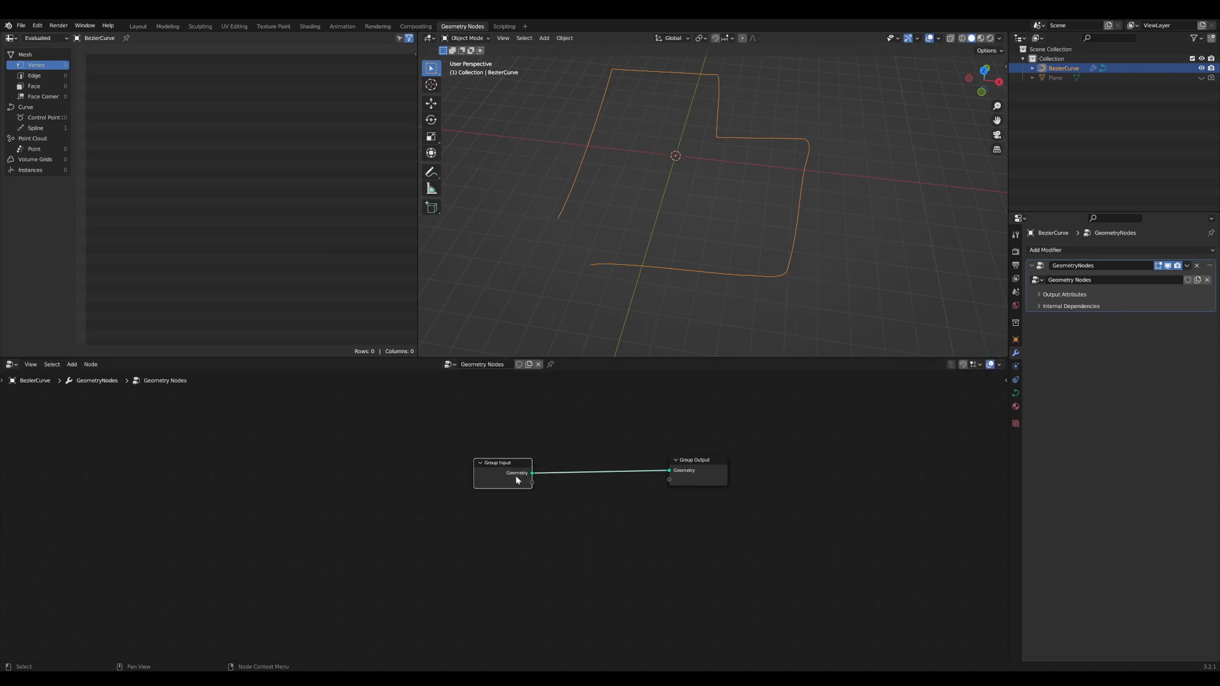
key(shift+a)
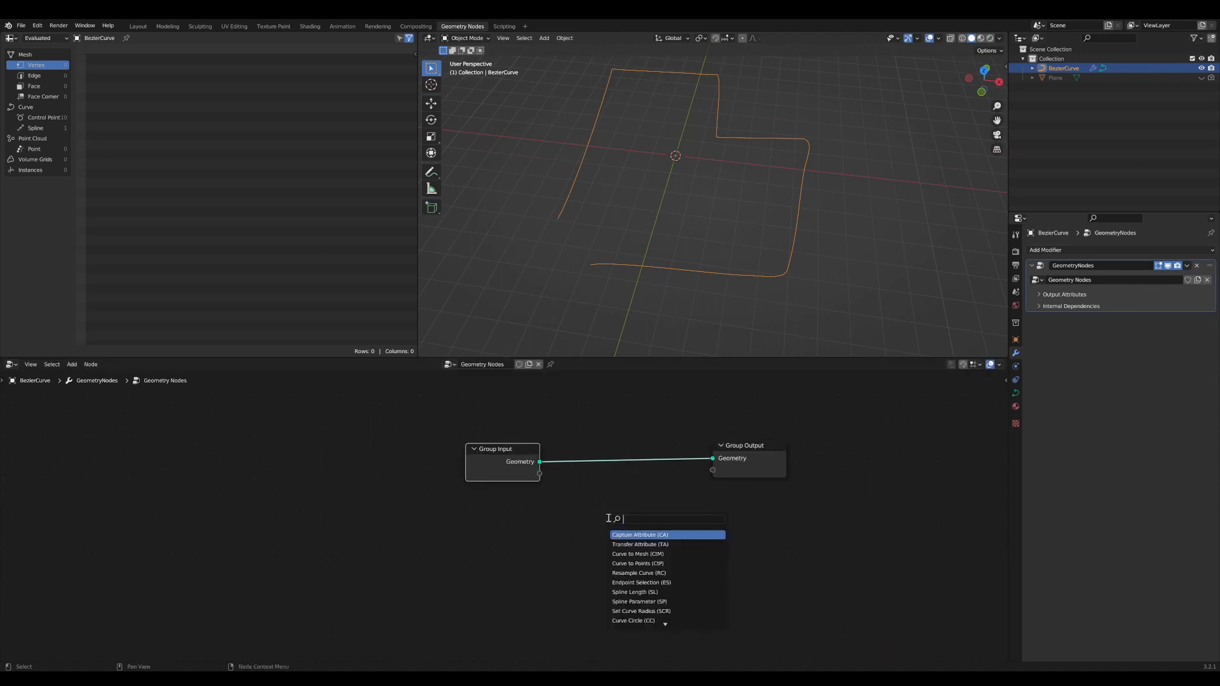
text(type)
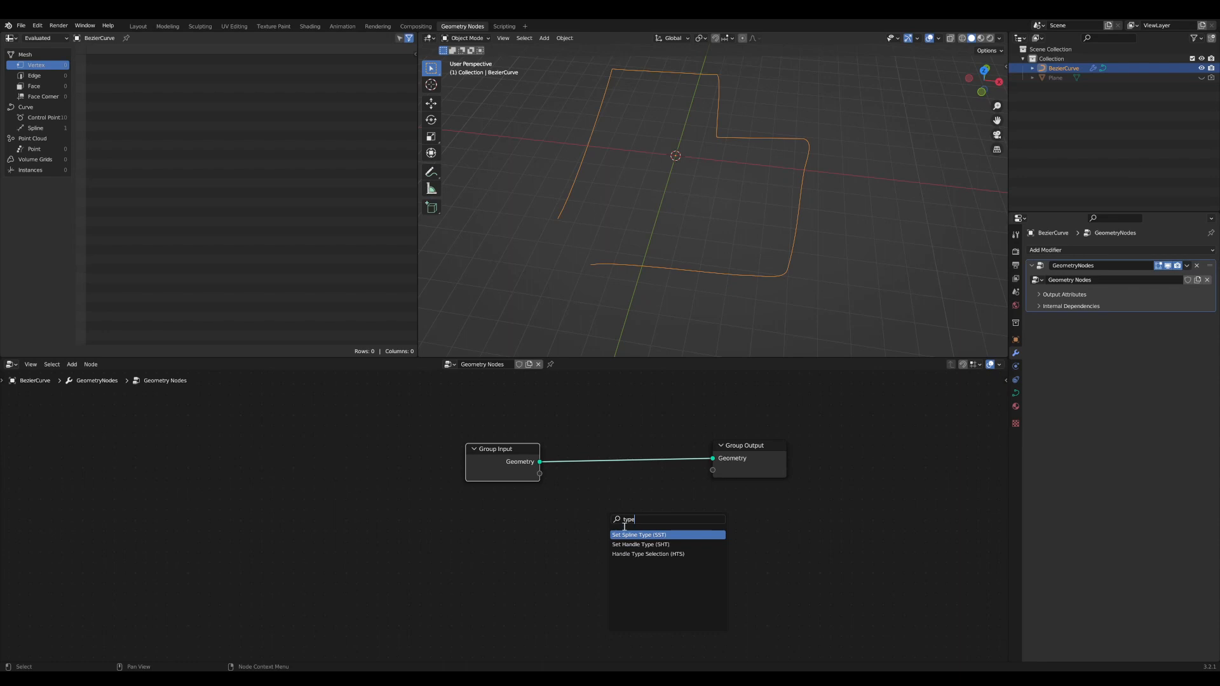
key(Return)
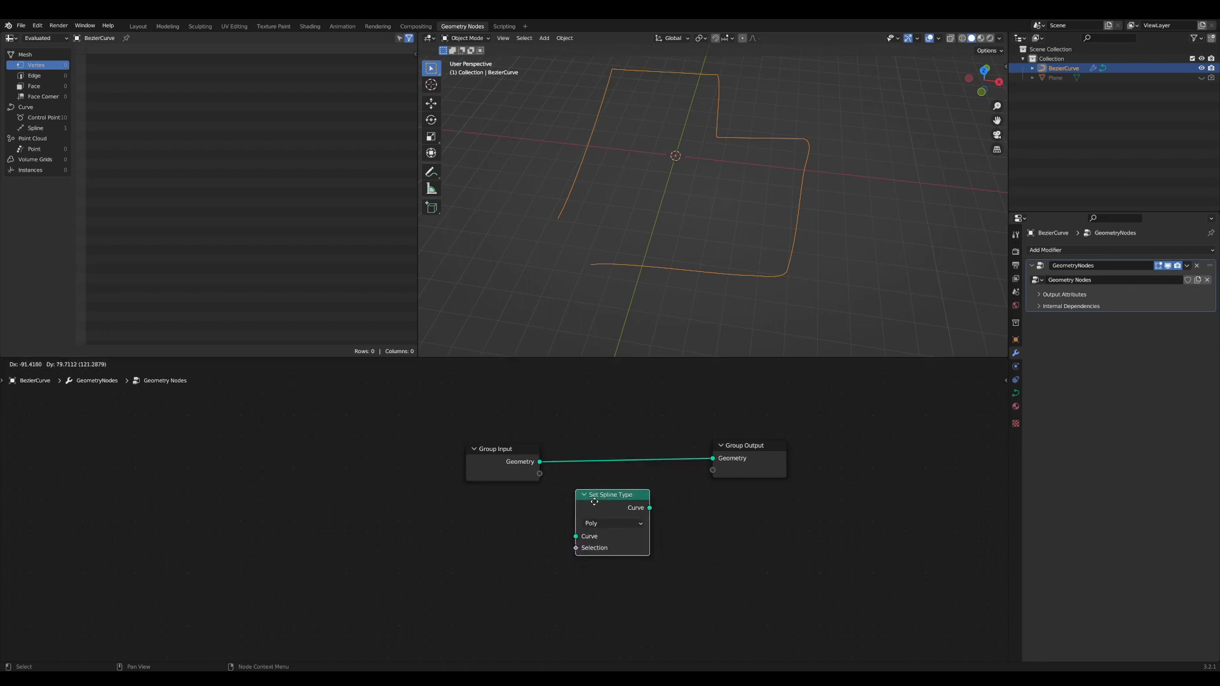
click(597, 458)
scroll(786, 278, up, 3)
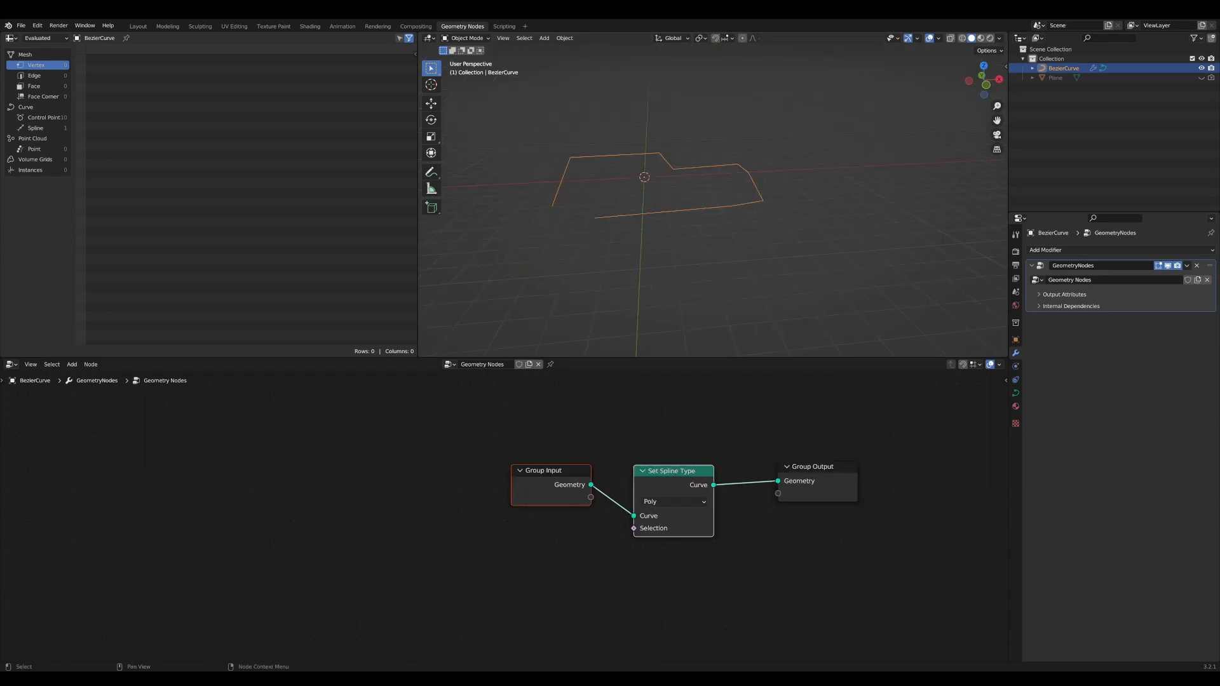
- Move the Group Input and Set Spline Type nodes together well away from the Group Output to make room between them
drag(731, 582, 485, 437)
drag(673, 473, 204, 472)
middle_drag(516, 166, 568, 211)
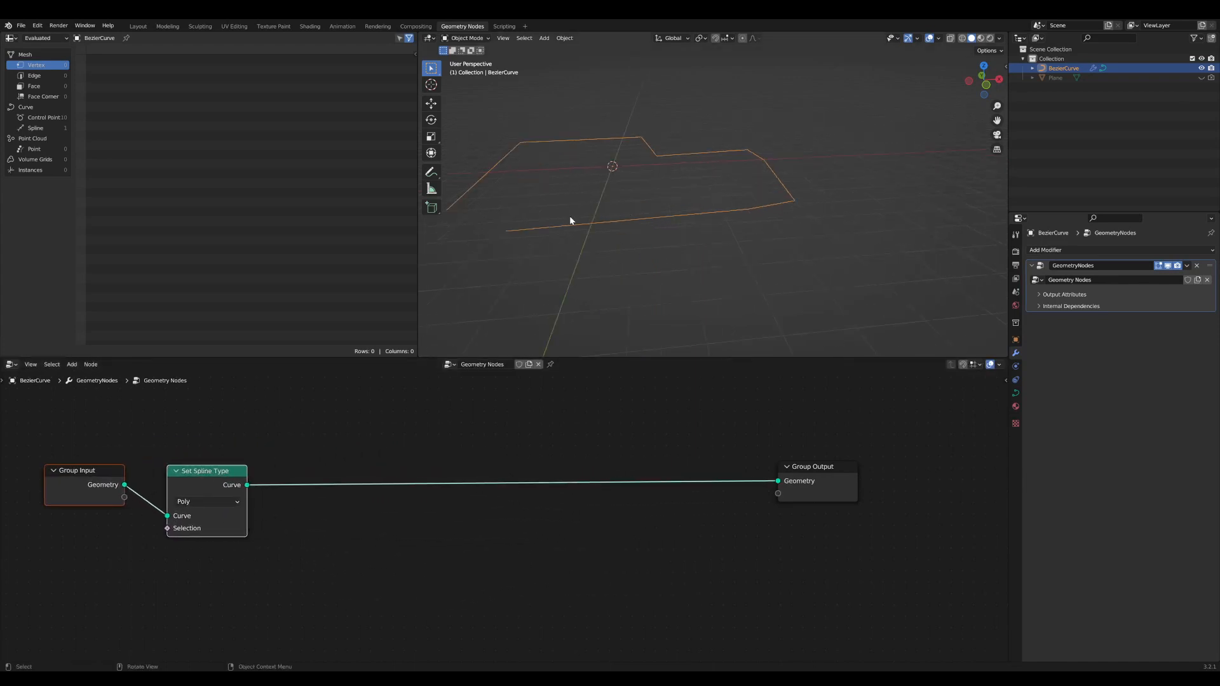
middle_drag(625, 489, 648, 489)
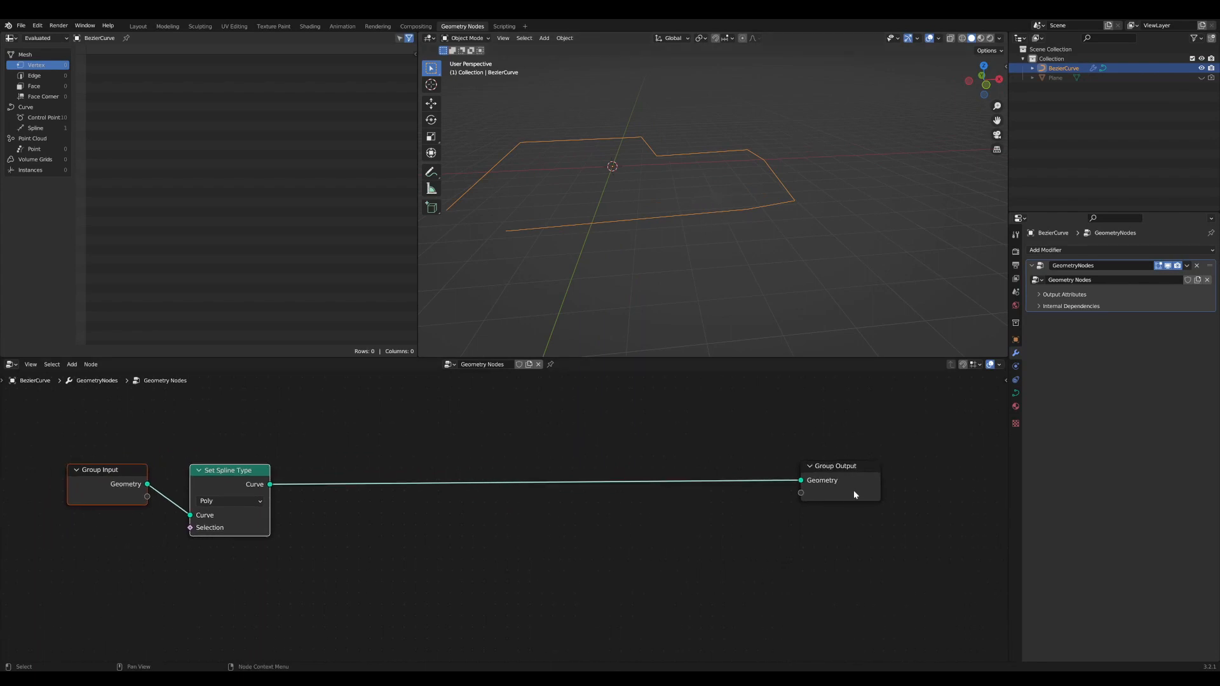
- Insert a Subdivide Curve node between the Set Spline Type and Group Output nodes
drag(851, 467, 900, 464)
middle_drag(740, 560, 698, 555)
key(Tab)
text(sub)
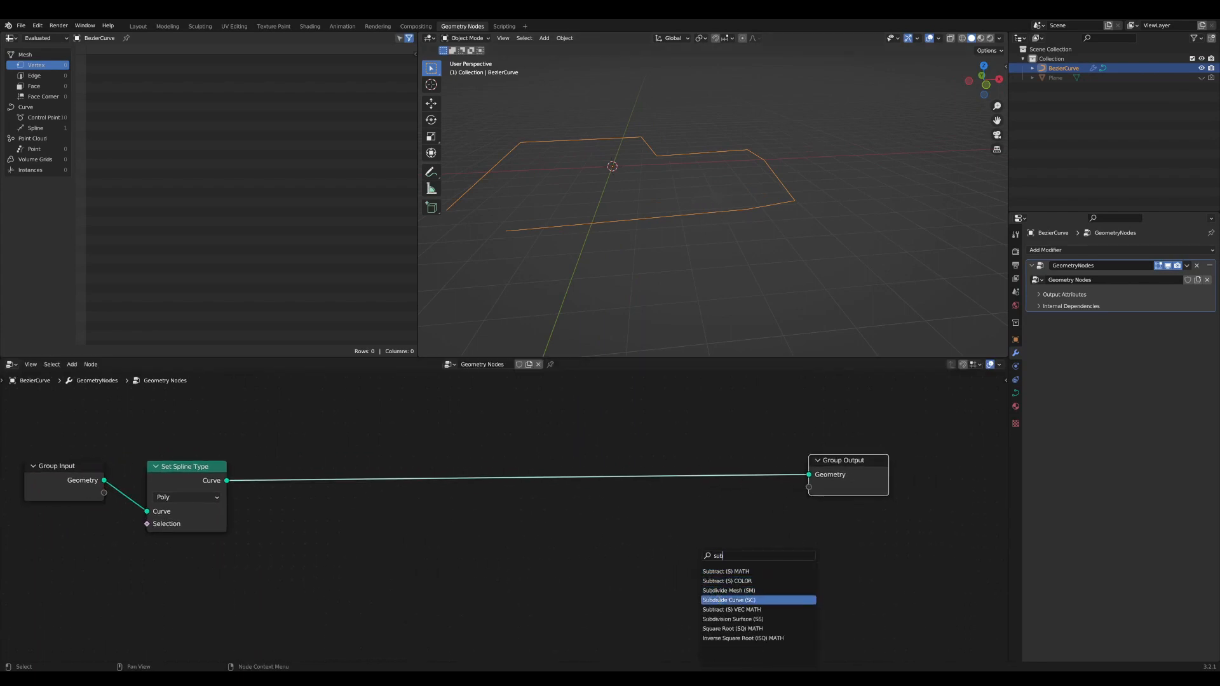
click(728, 600)
click(321, 531)
middle_drag(319, 528, 552, 521)
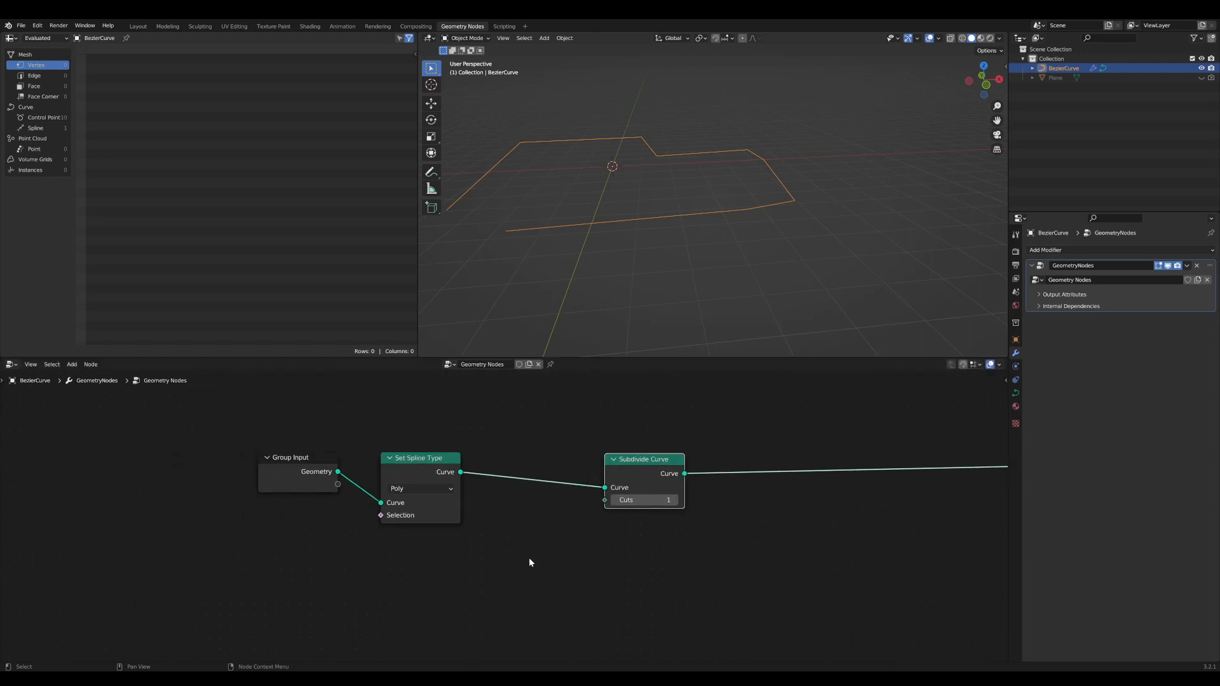
- Tidy the node spacing and insert a Curve to Mesh node after the Subdivide Curve node
drag(601, 559, 241, 431)
drag(414, 460, 343, 456)
middle_drag(630, 532, 462, 536)
drag(481, 471, 446, 465)
key(shift+a)
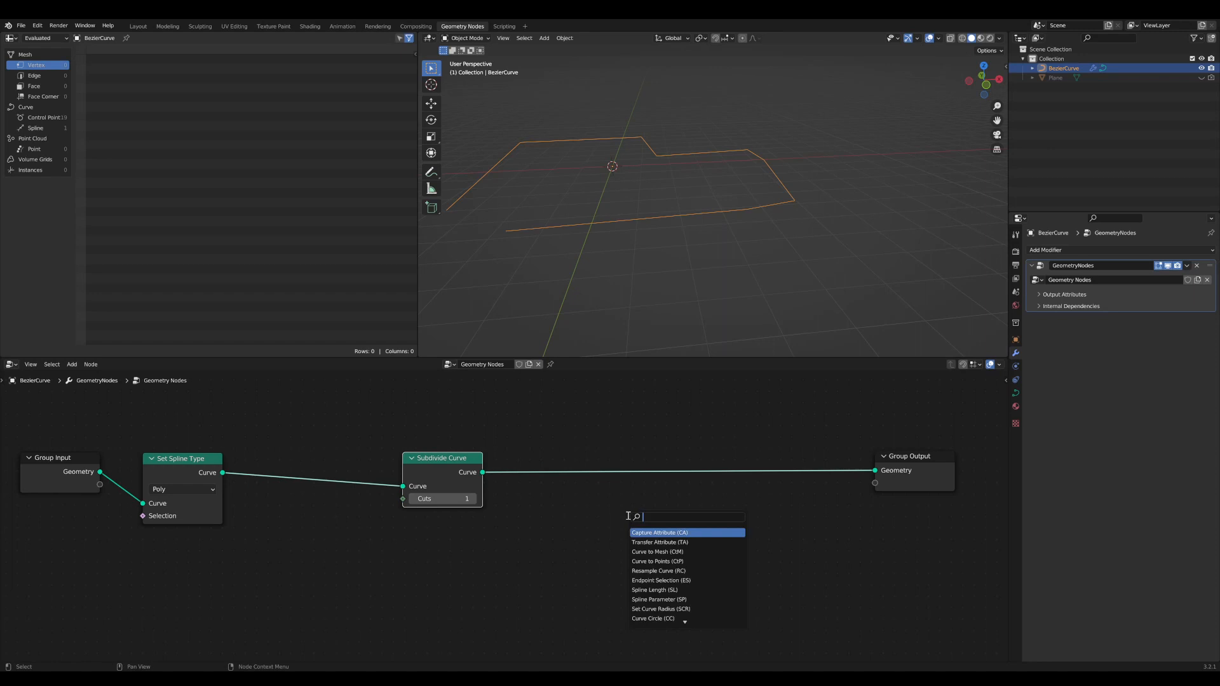
text(ctm)
key(Return)
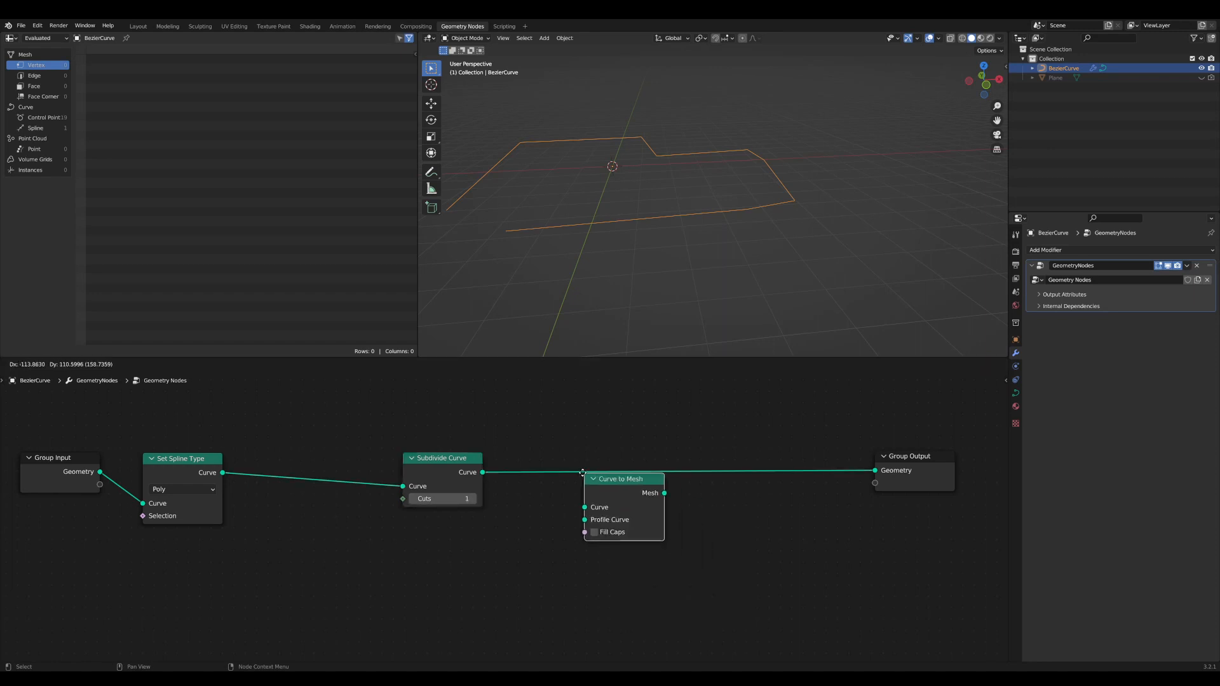
click(510, 445)
- Insert a Split Edges node between the Curve to Mesh and Group Output nodes
key(shift+a)
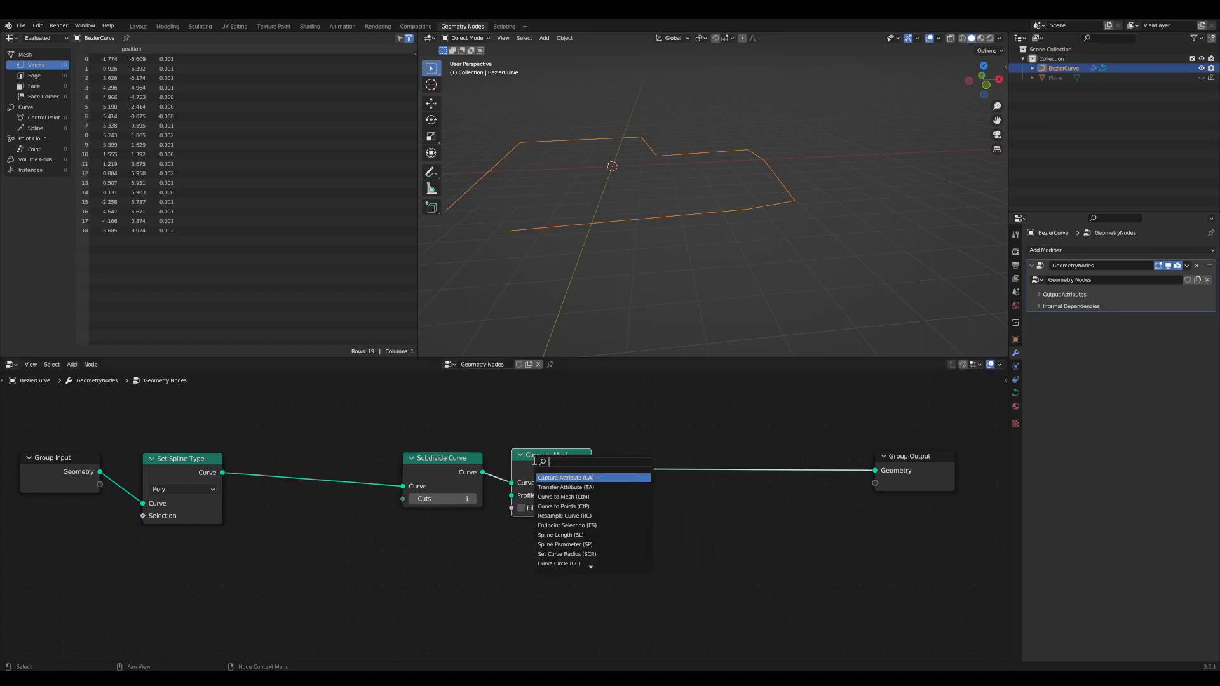
text(split)
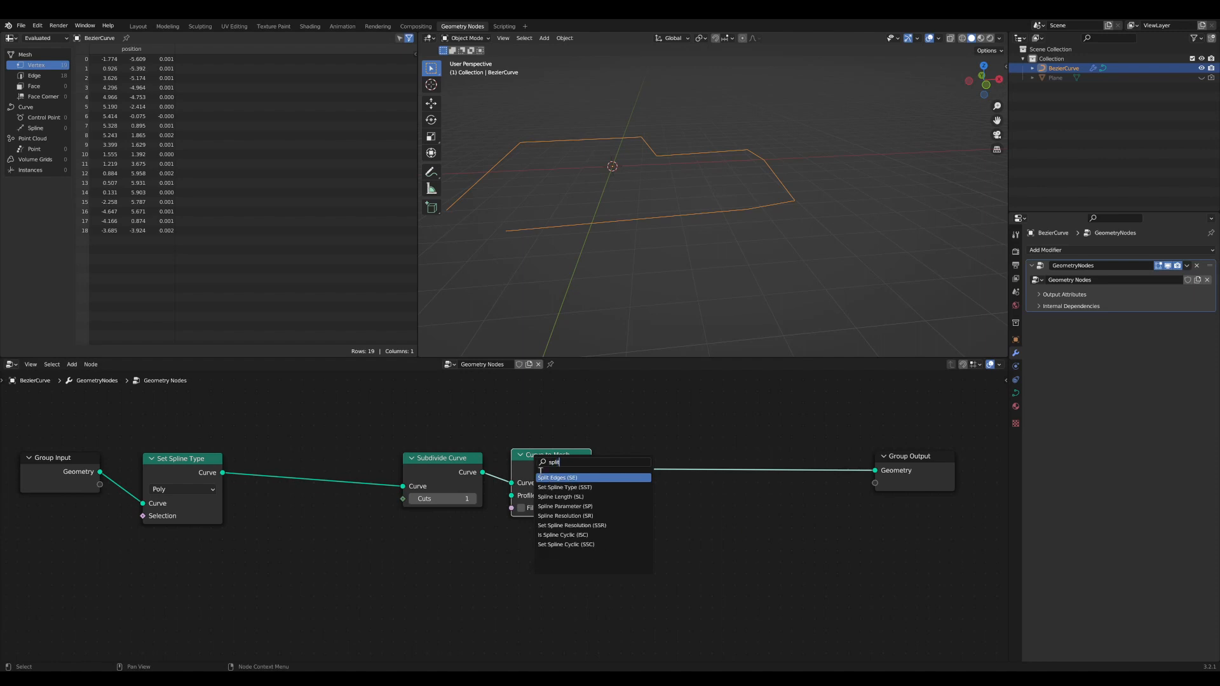
key(Return)
click(660, 475)
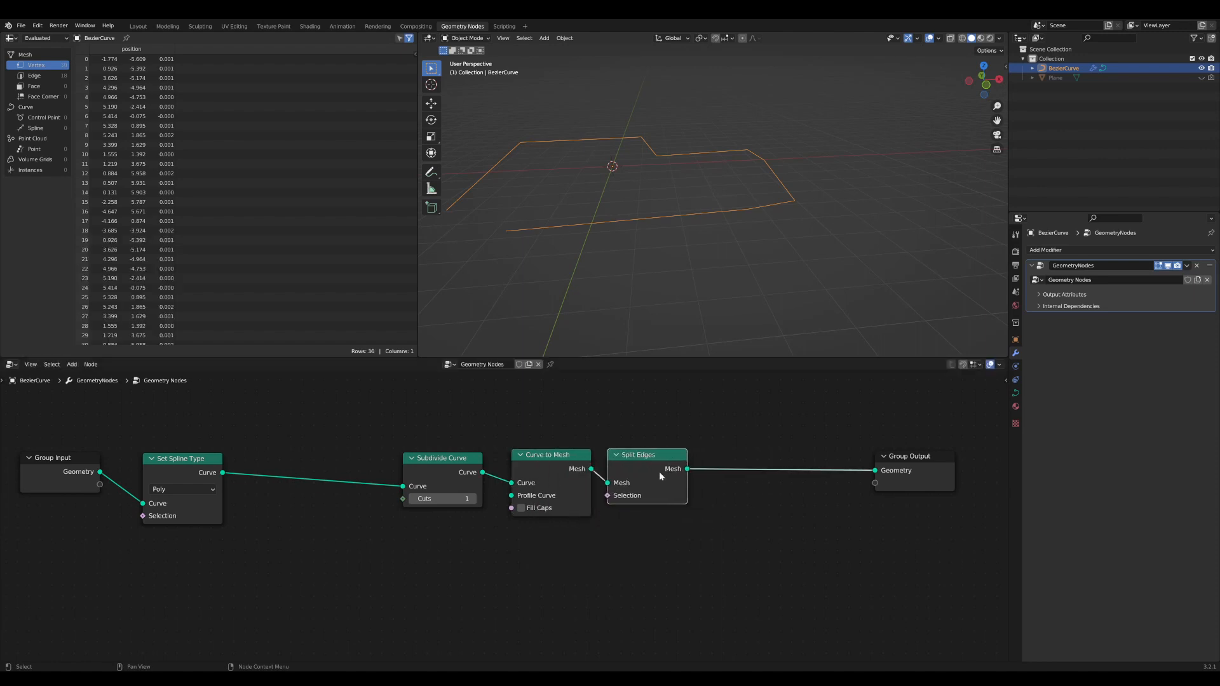
- Move the Group Output farther away and insert a Scale Elements node after the Split Edges node
middle_drag(660, 476, 527, 484)
drag(786, 467, 928, 467)
scroll(743, 487, up, 2)
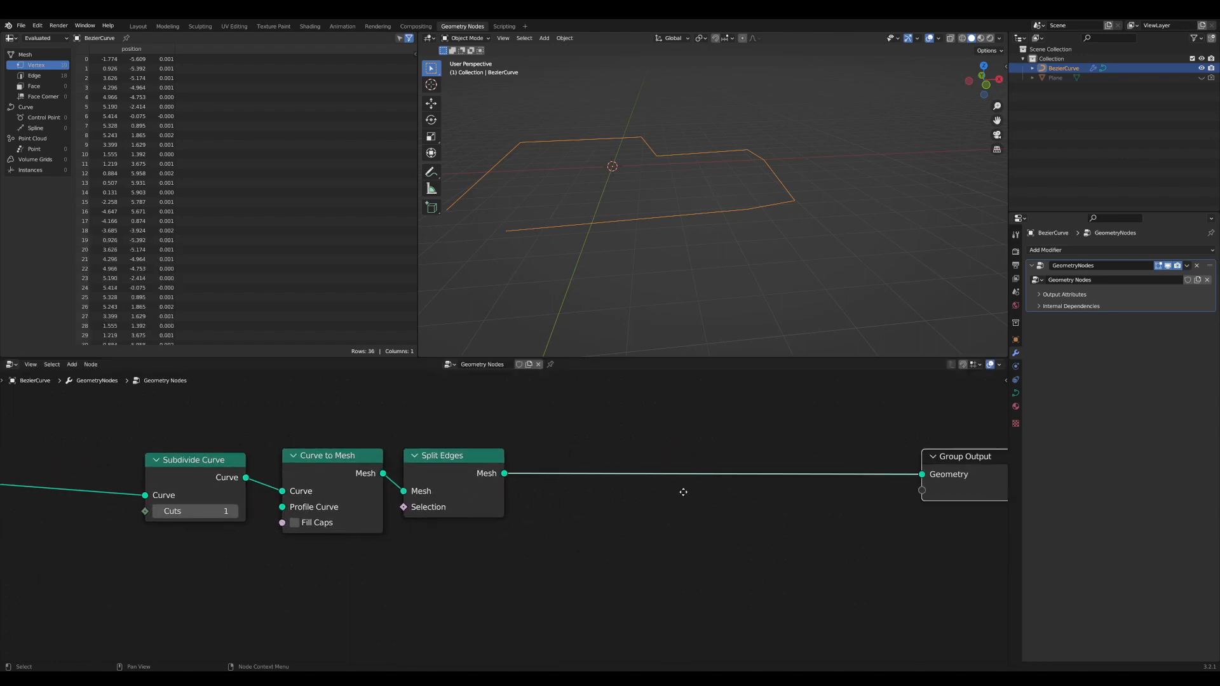
middle_drag(686, 491, 633, 505)
key(Tab)
text(scal)
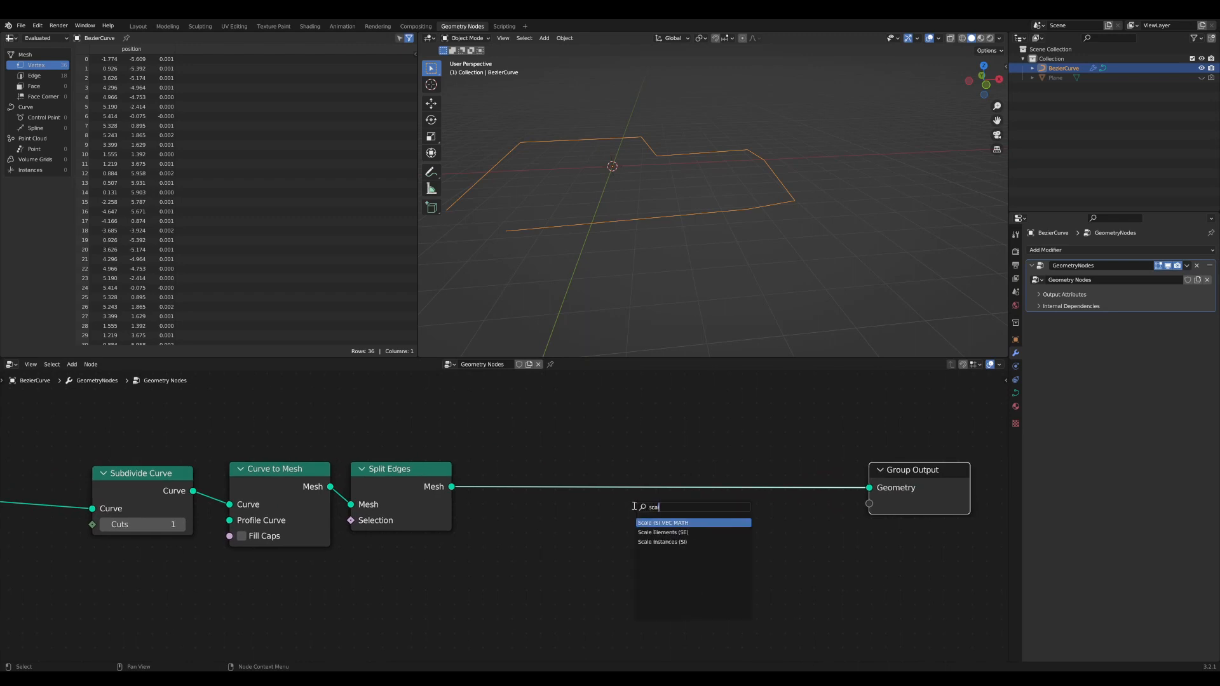
click(658, 532)
click(514, 502)
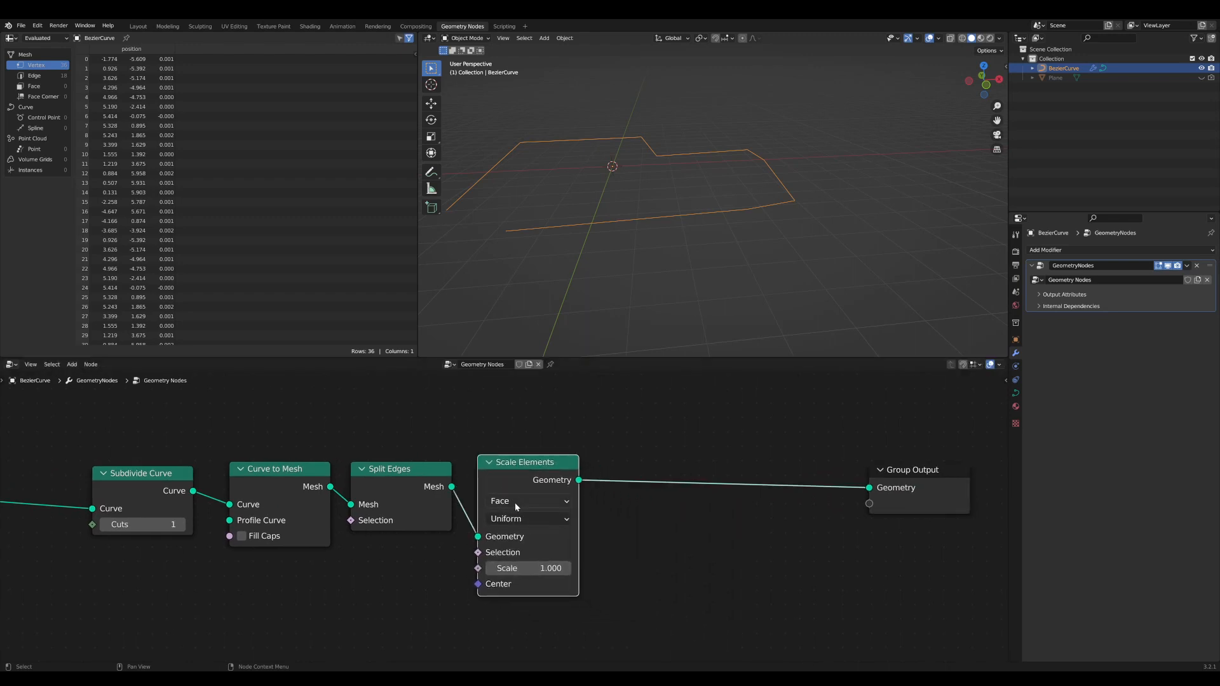
- Set the Scale Elements node to work on Edge elements with a scale of 0.880
click(518, 505)
click(518, 516)
scroll(519, 540, up, 2)
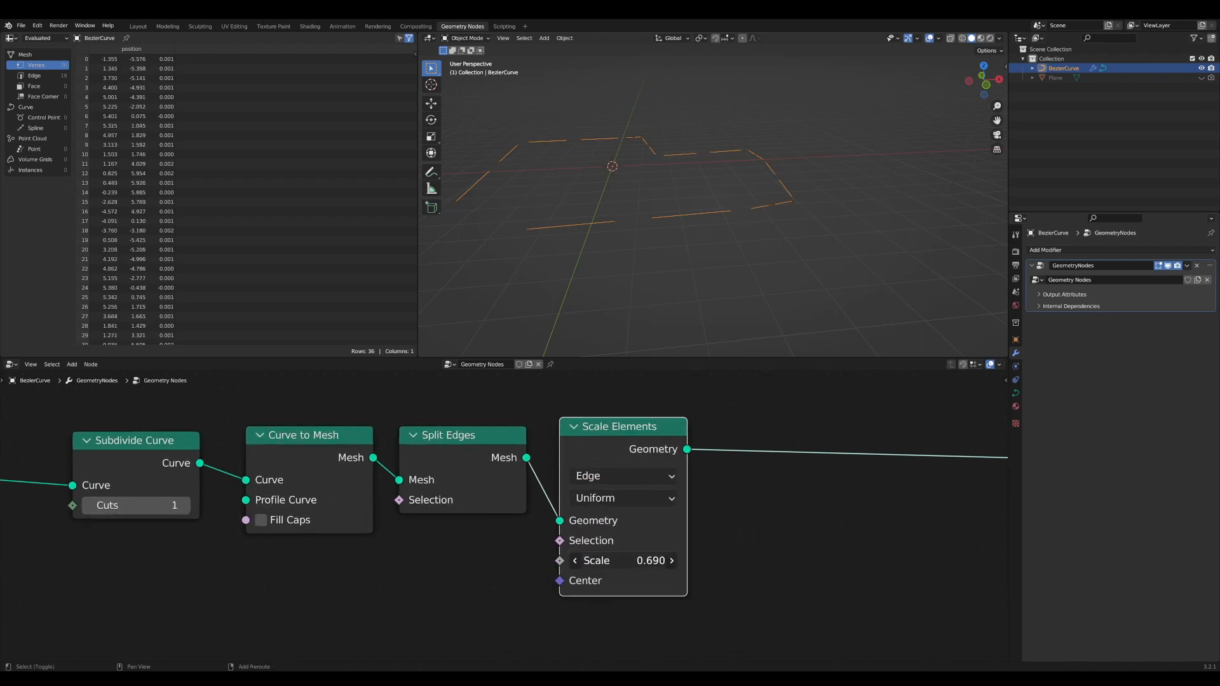
drag(623, 560, 636, 560)
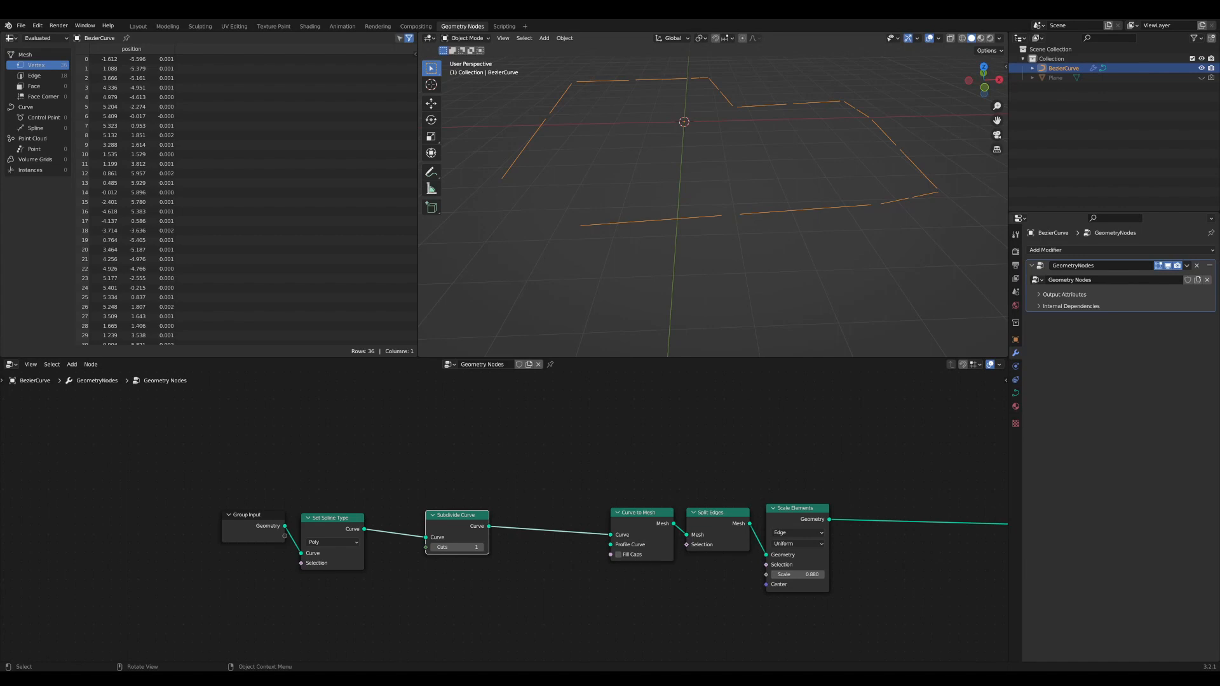
- Move the Group Input and Set Spline Type nodes away from the Subdivide Curve node to make room for more nodes
middle_drag(685, 231, 707, 263)
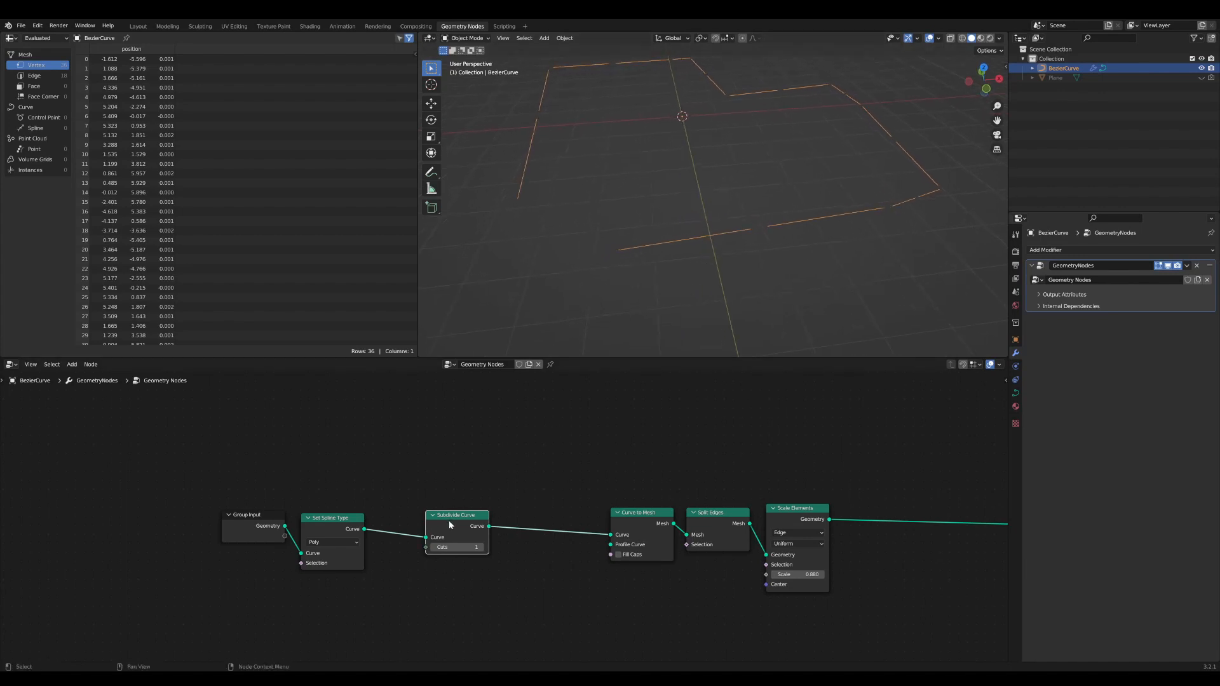
drag(449, 519, 472, 516)
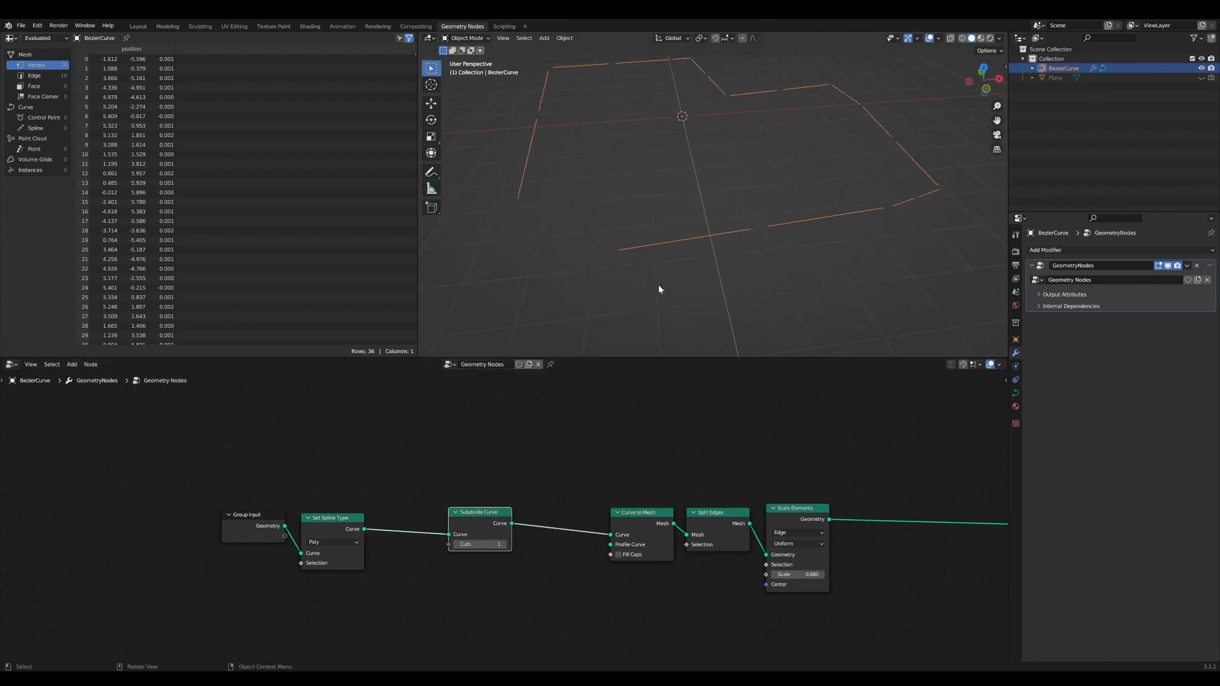
middle_drag(658, 286, 650, 282)
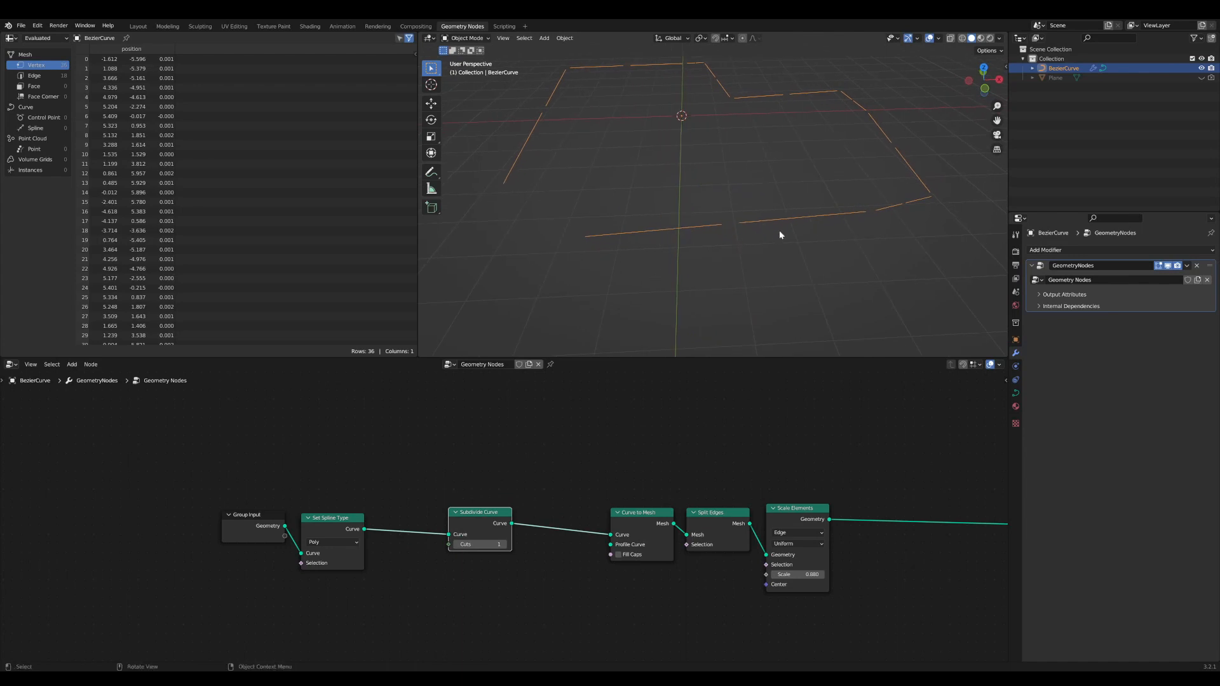
middle_drag(872, 233, 789, 244)
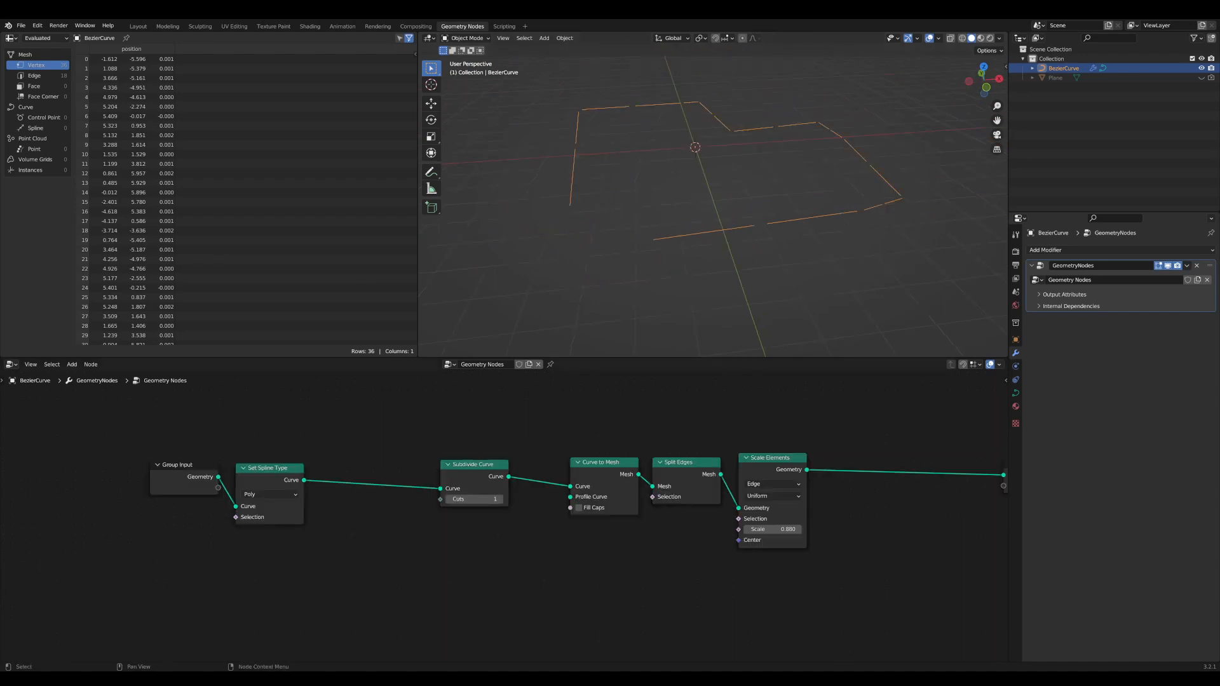
middle_drag(373, 523, 621, 563)
scroll(523, 560, down, 2)
drag(612, 586, 366, 445)
drag(553, 487, 509, 481)
drag(378, 473, 110, 472)
middle_drag(110, 471, 467, 477)
scroll(467, 481, up, 2)
drag(509, 481, 482, 482)
- Insert a second Curve to Mesh node between the Set Spline Type and Subdivide Curve nodes
key(Tab)
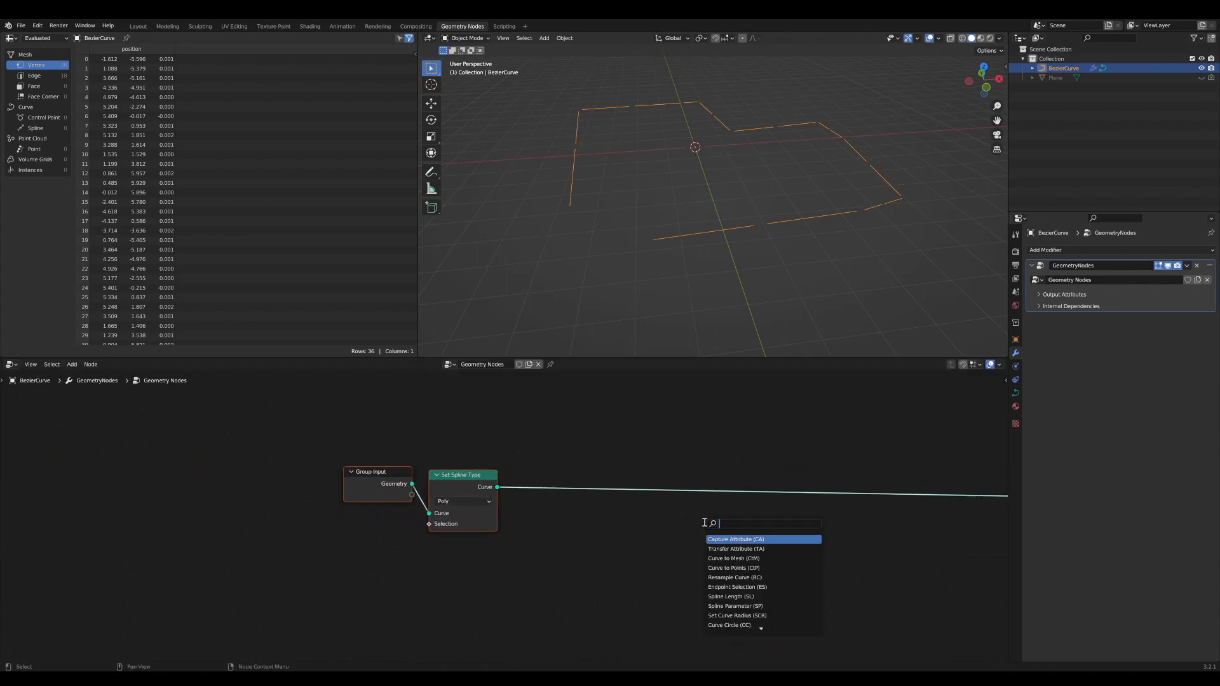
text(ctm)
key(Return)
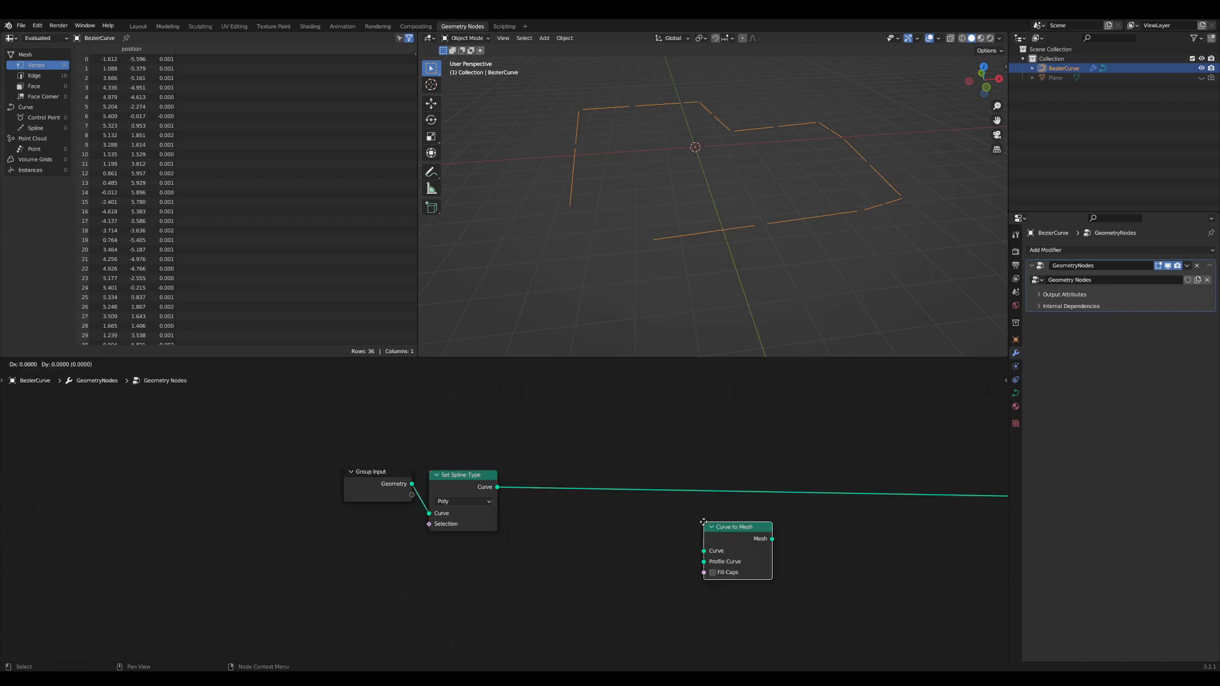
click(667, 471)
- Insert a Split Edges node between the new Curve to Mesh node and the Subdivide Curve node
middle_drag(671, 487, 389, 522)
scroll(389, 522, up, 3)
key(shift+a)
text(ssp)
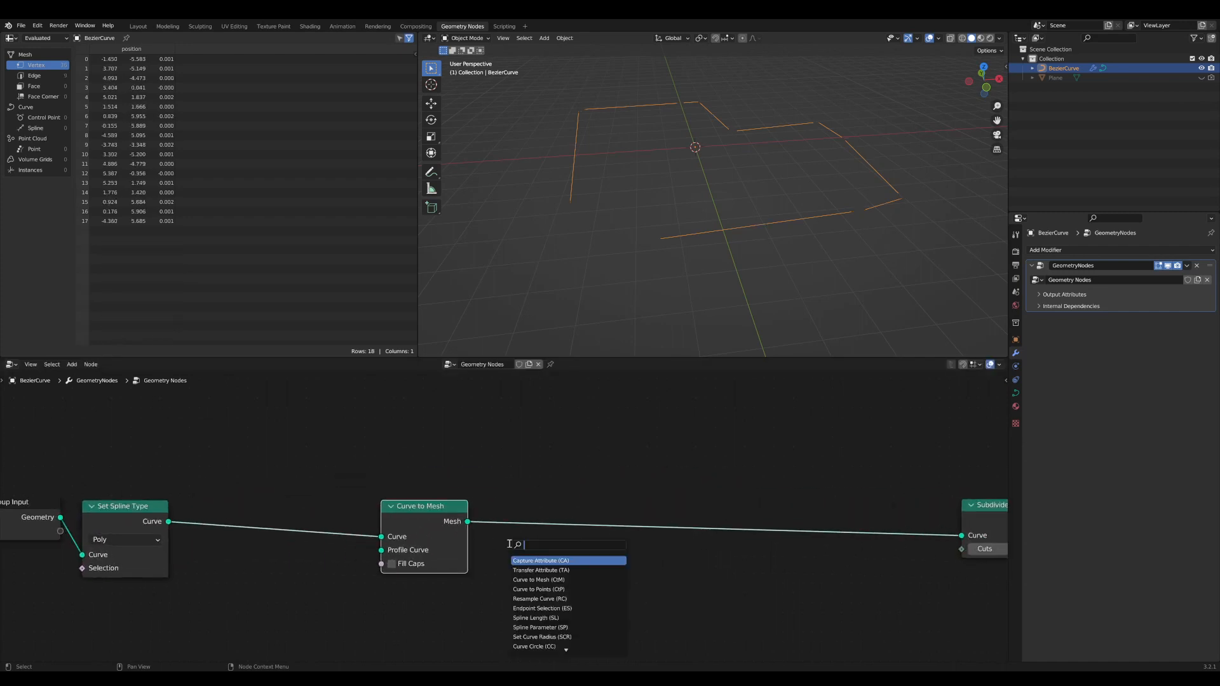
text(l)
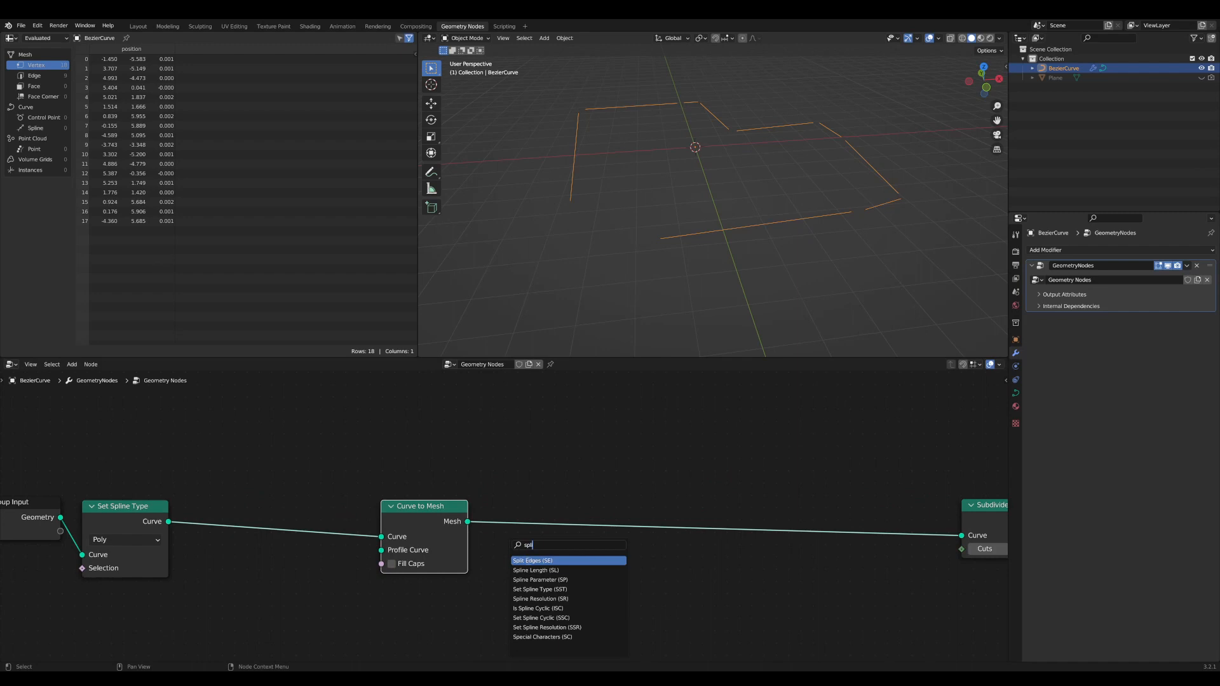
key(Return)
click(517, 508)
- Insert a Mesh to Curve node before the Subdivide Curve node and preview its output on the curve
ctrl+scroll(571, 546, down, 2)
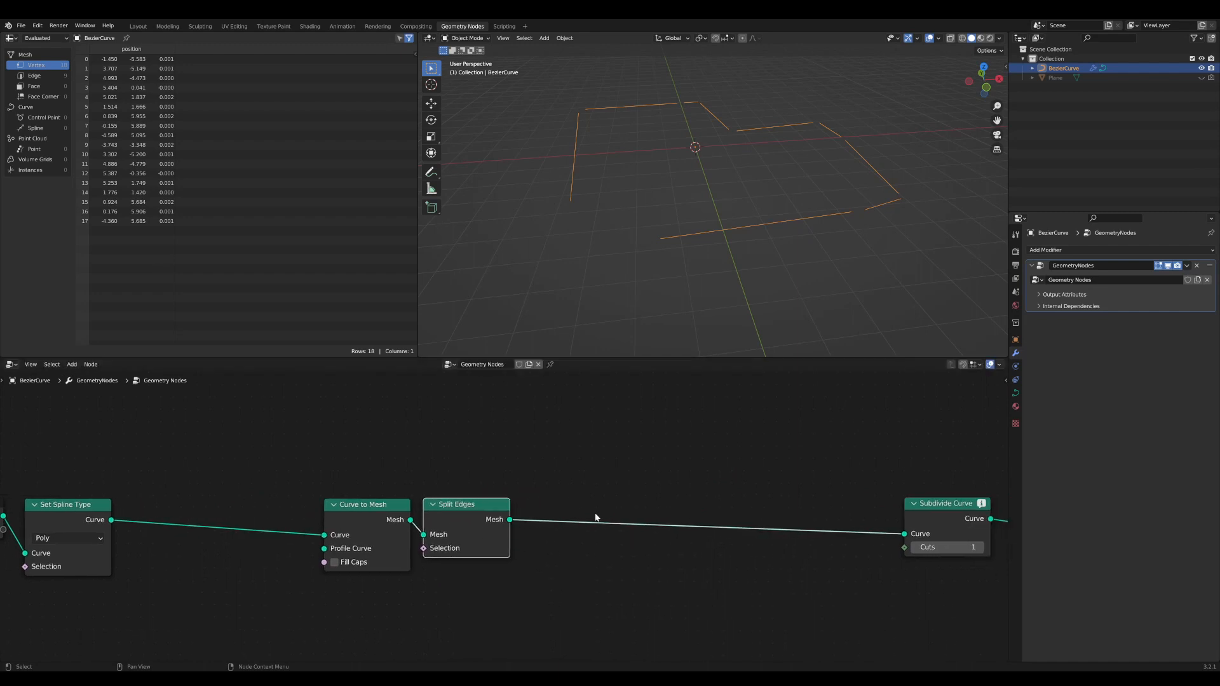
key(shift+a)
text(s)
text(mtc)
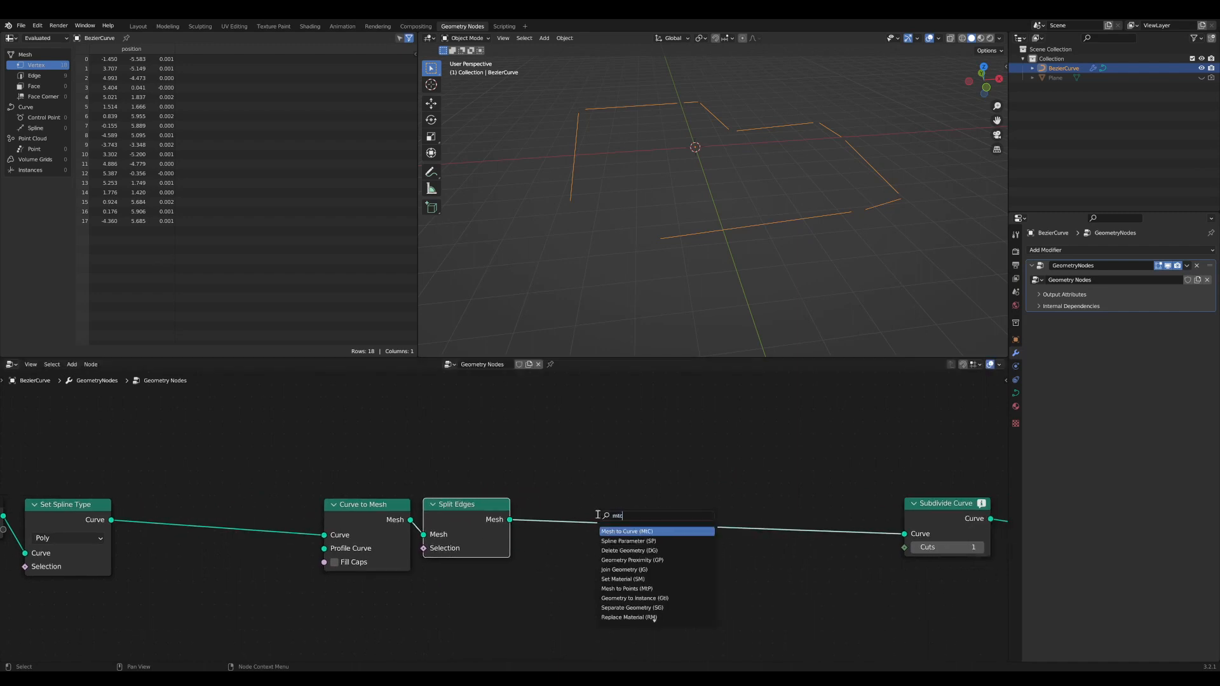
key(Return)
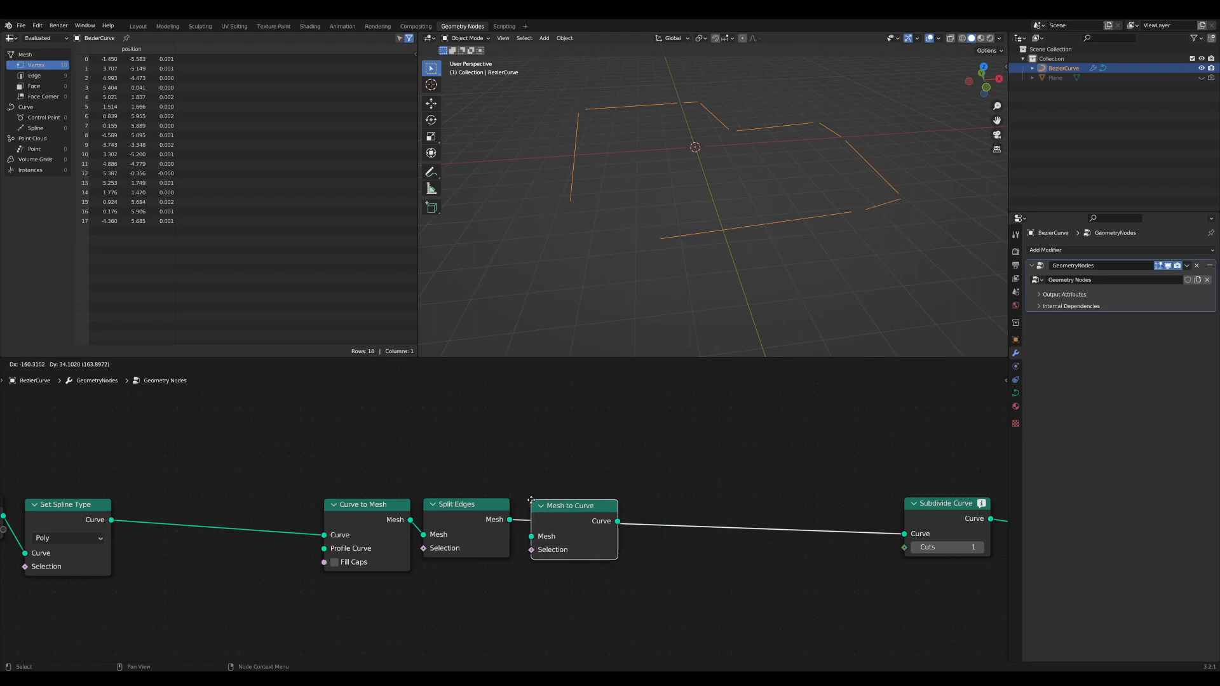
click(575, 500)
middle_drag(741, 291, 607, 253)
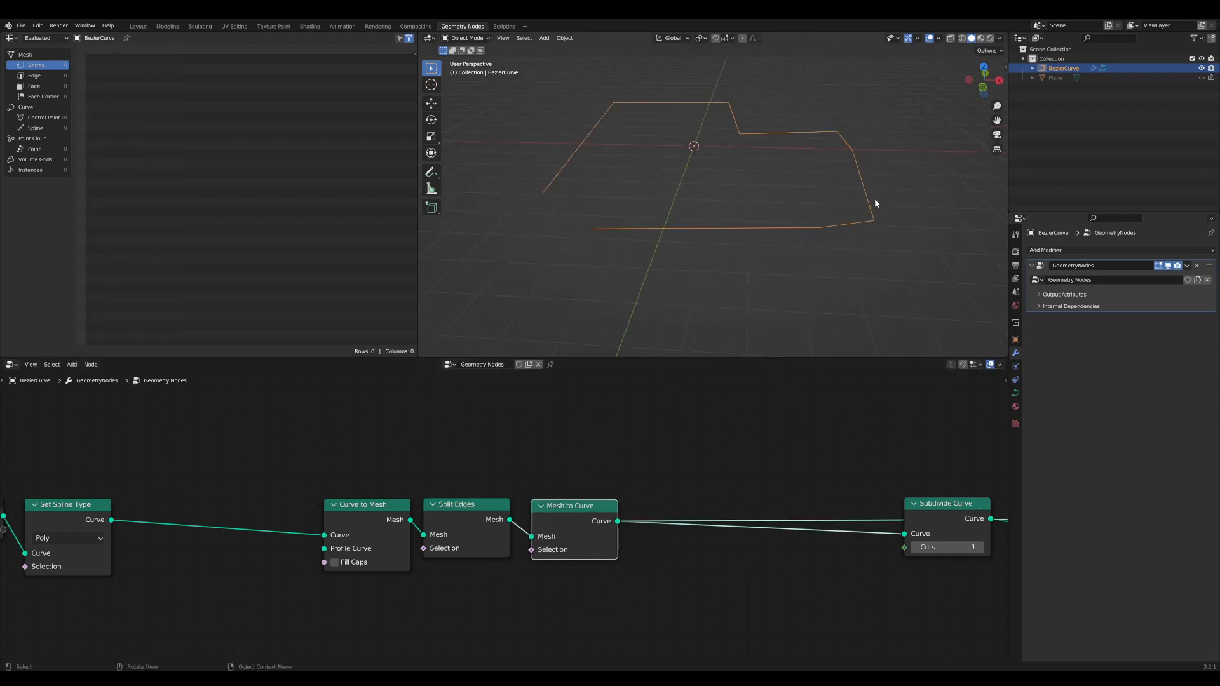
- Add a Spline Length node and connect its Length output to the Cuts input of the Subdivide Curve node
middle_drag(683, 605, 640, 529)
scroll(639, 528, down, 1)
drag(874, 438, 858, 481)
middle_drag(702, 601, 694, 568)
key(Tab)
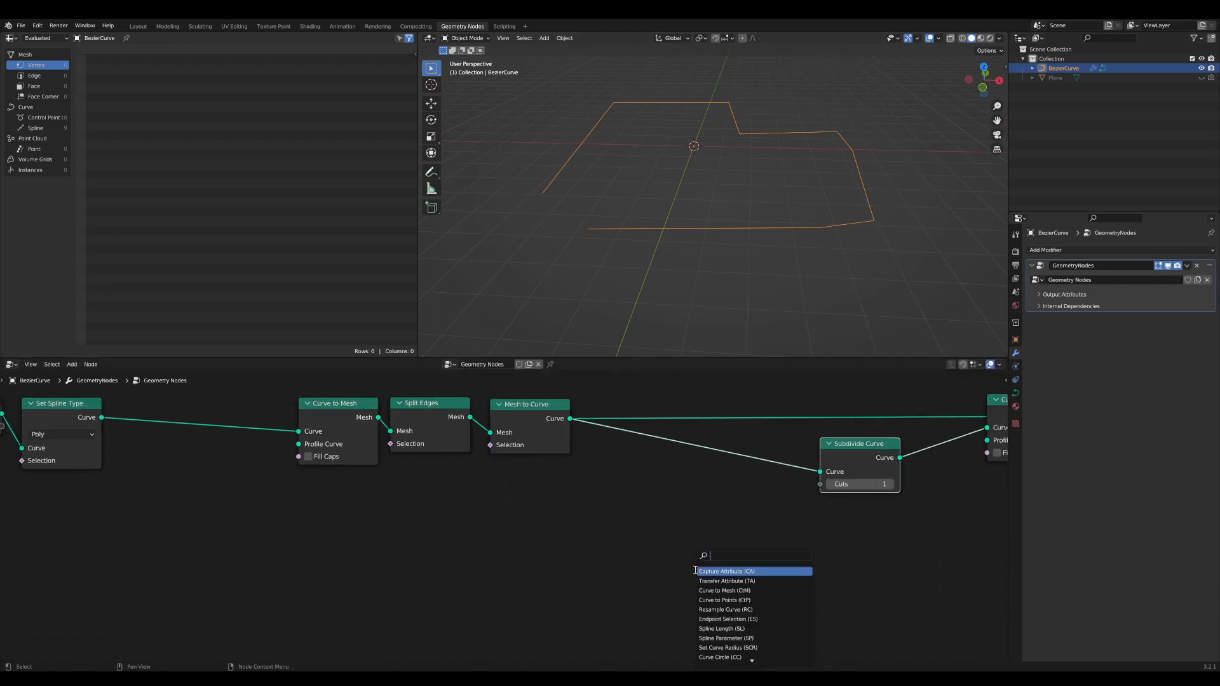
text(spl)
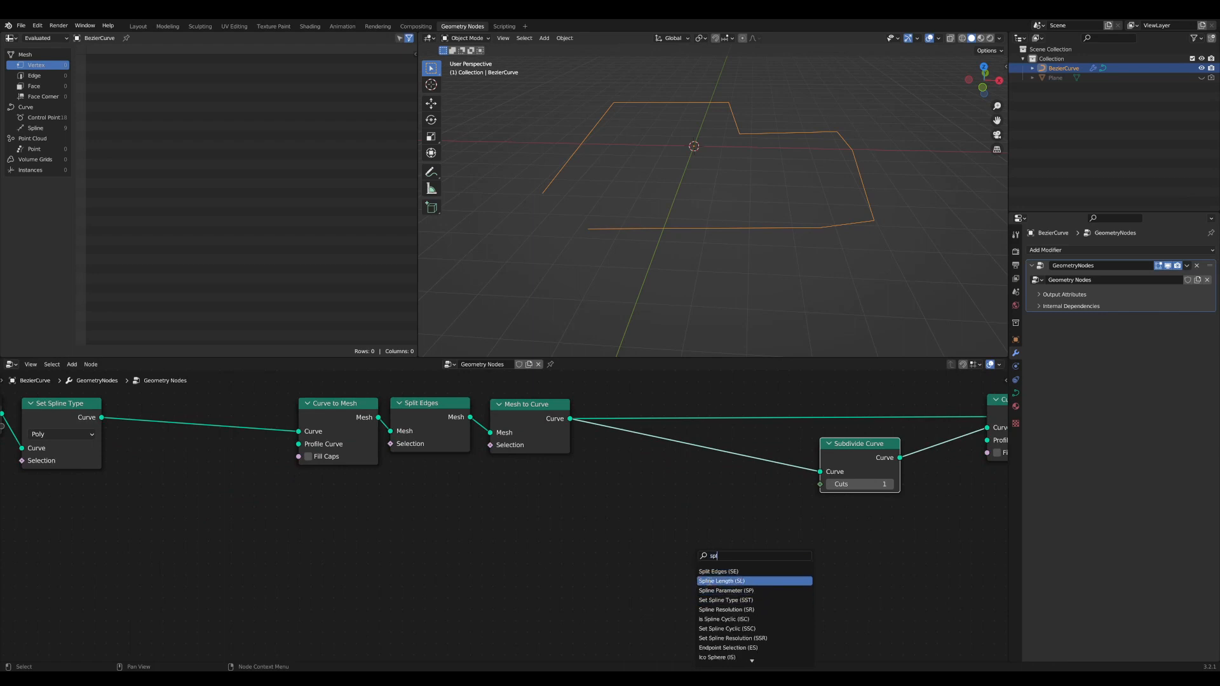
click(721, 581)
middle_drag(569, 545, 520, 547)
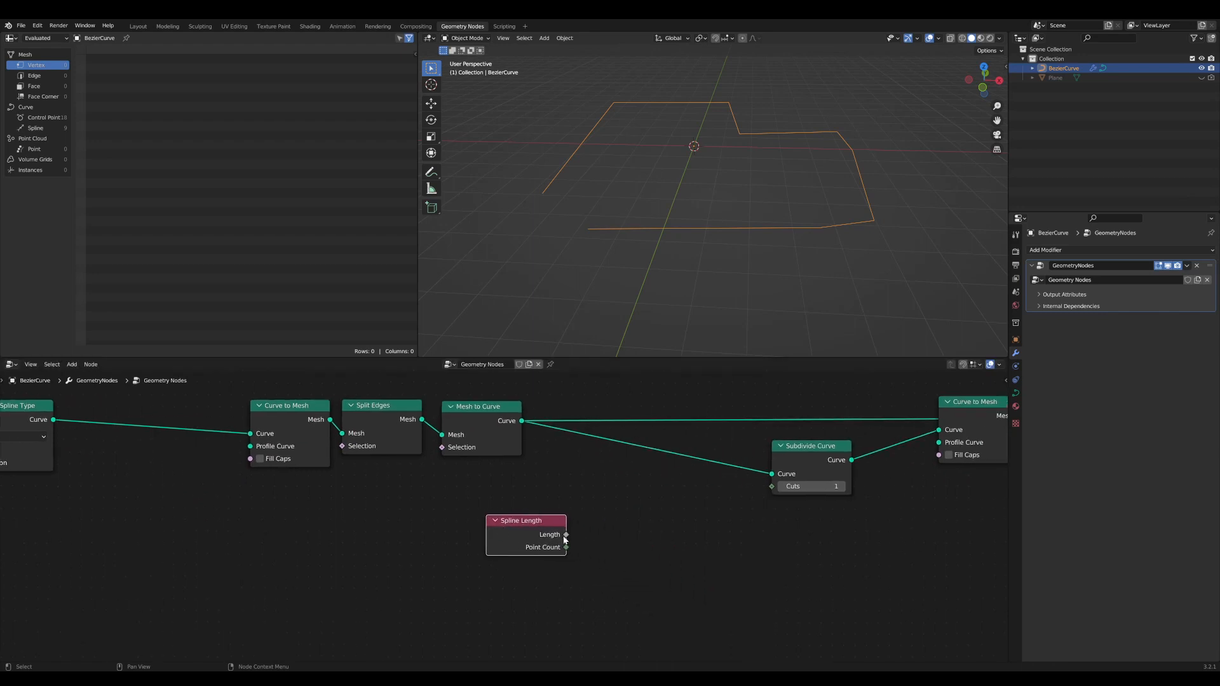
drag(565, 535, 780, 486)
- Route the Scale Elements output to the Group Output and inspect the resulting segments in the viewport
ctrl+scroll(780, 486, right, 15)
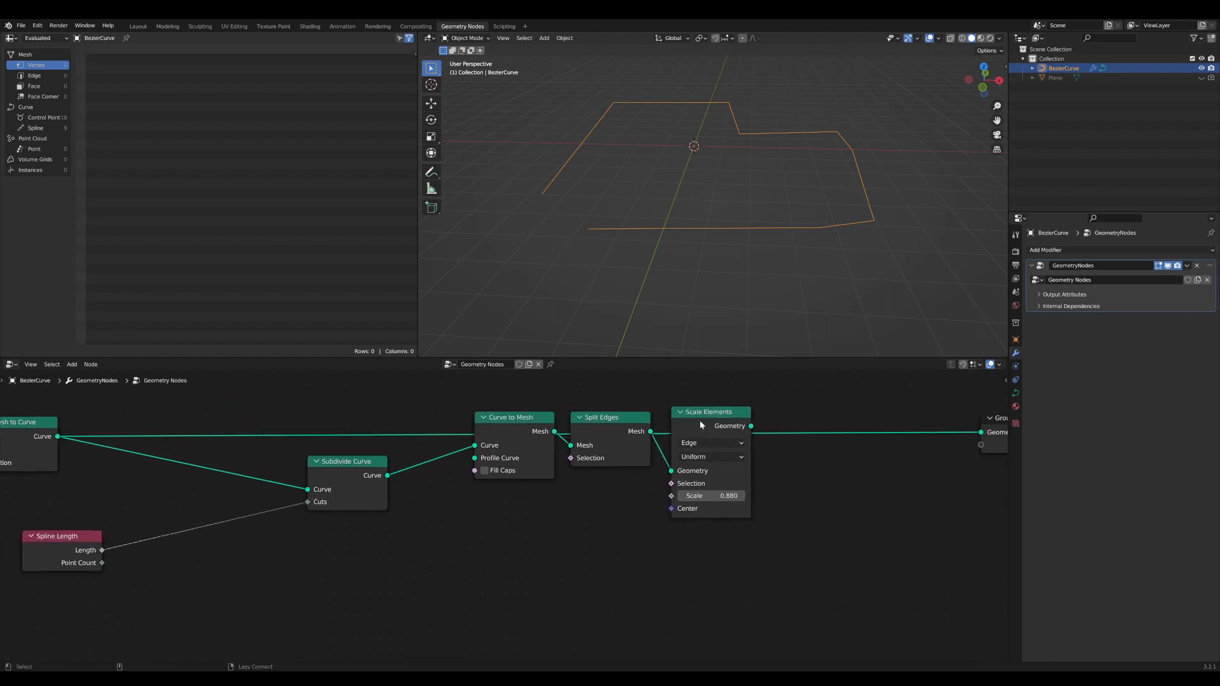
click(700, 421)
middle_drag(504, 493, 507, 473)
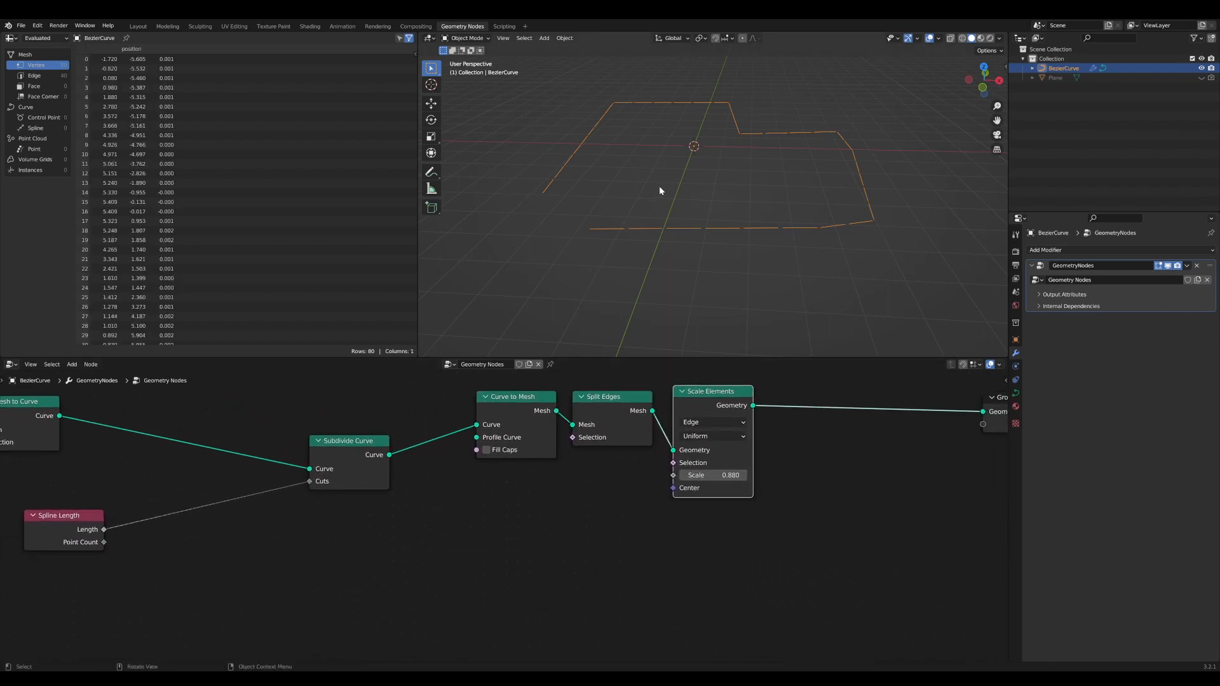
shift+middle_drag(674, 227, 702, 213)
scroll(746, 214, up, 2)
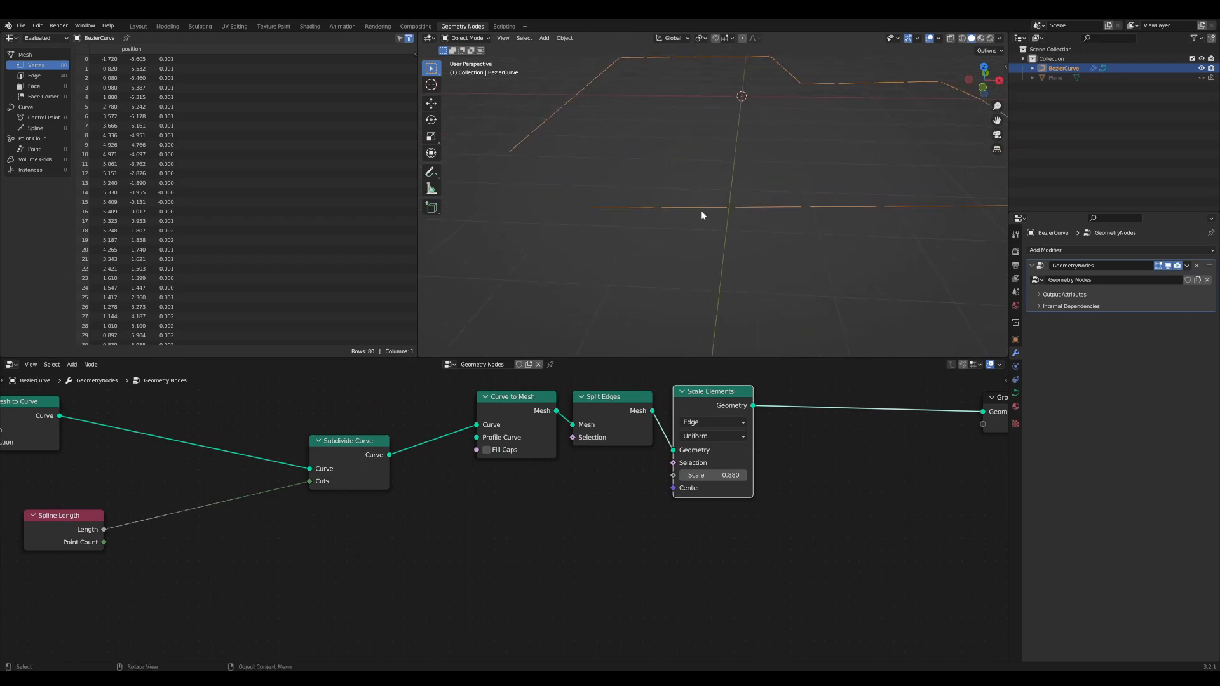
scroll(351, 544, up, 1)
- Insert a Multiply math node between the Spline Length output and the Subdivide Curve Cuts input
middle_drag(327, 562, 556, 520)
key(Tab)
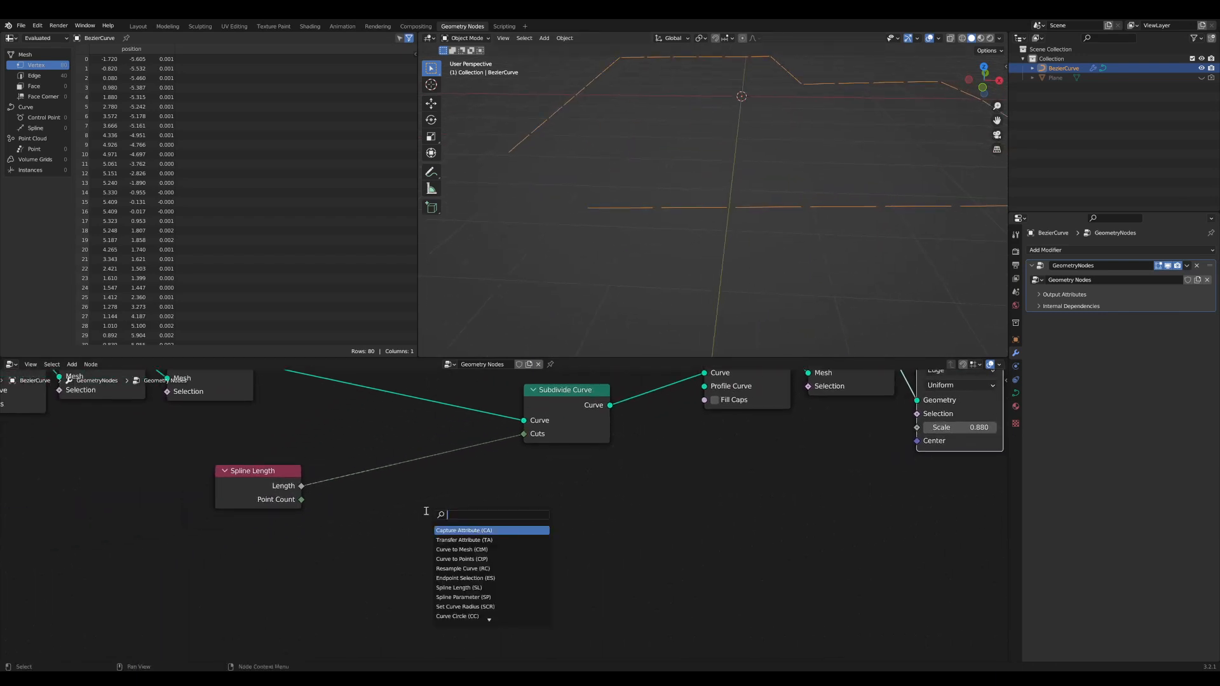
text(ma)
key(BackSpace)
text(ul)
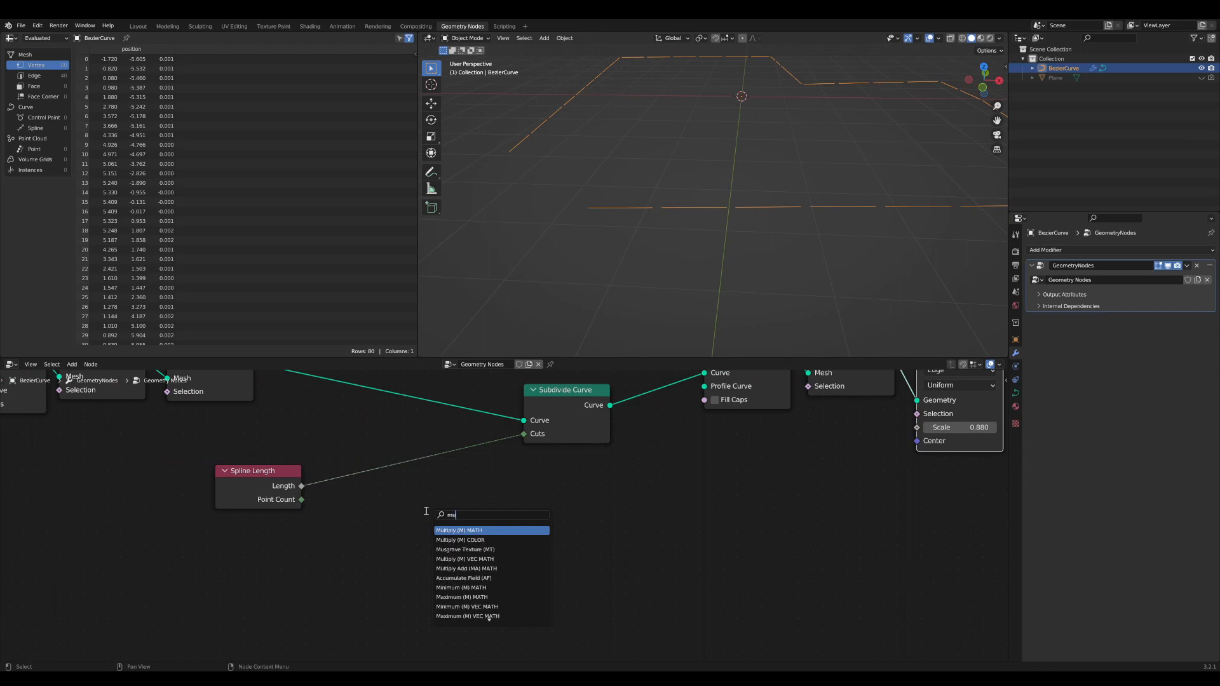
click(459, 531)
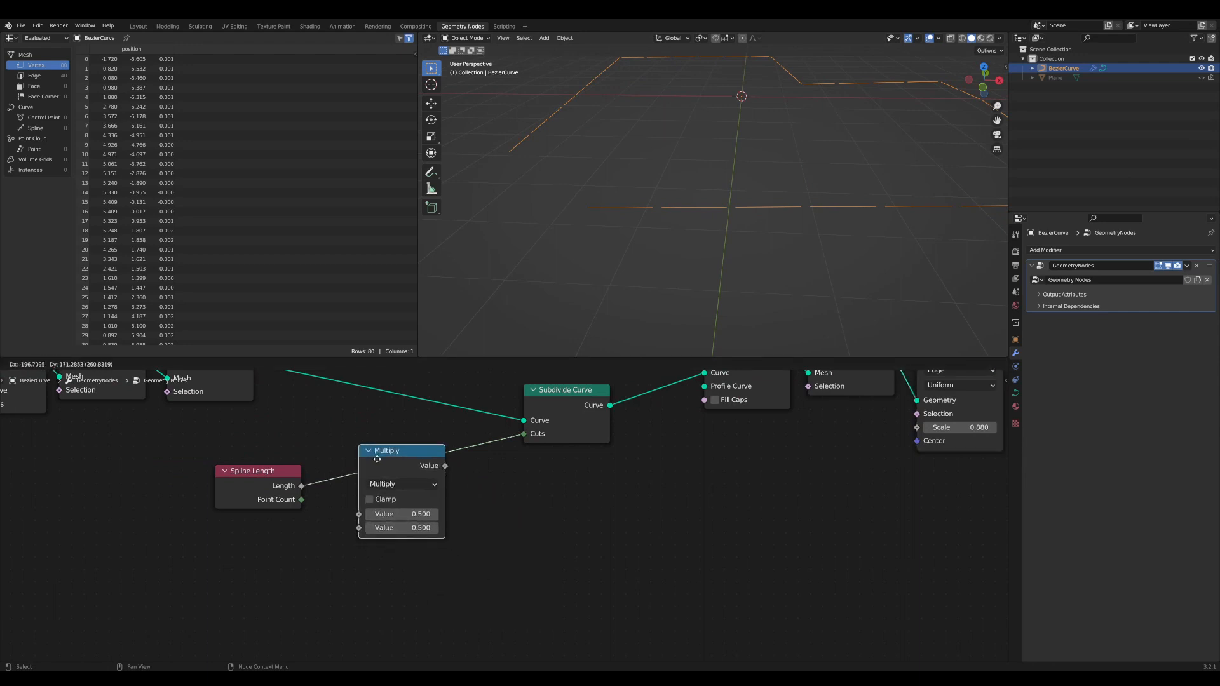
click(376, 458)
- Set the multiplier of the spline length to 2.520 for shorter segments along the curve
shift+middle_drag(663, 224, 772, 203)
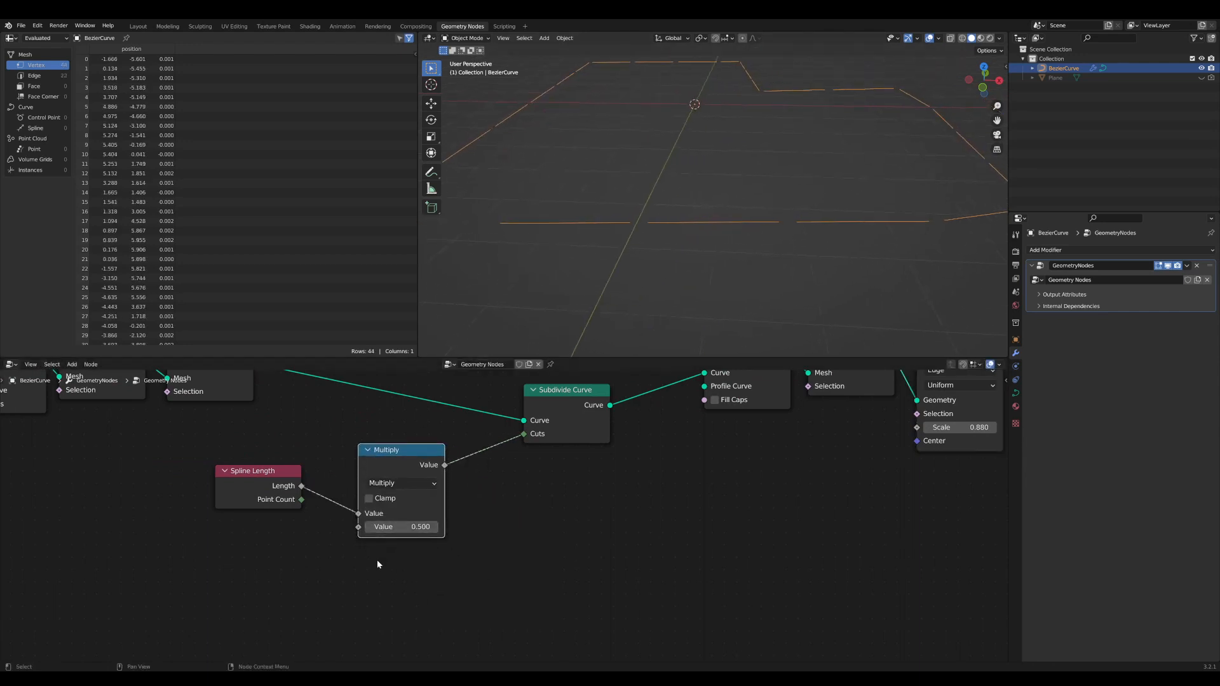
click(397, 526)
text(1.48)
key(Return)
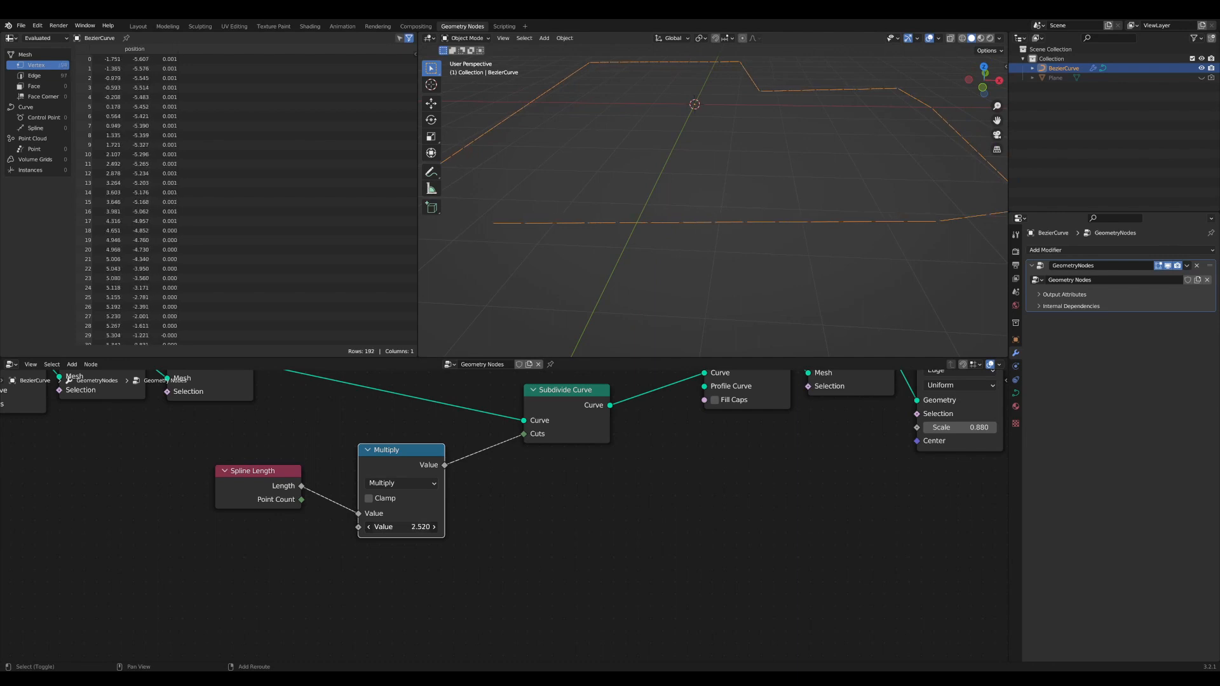
- Try spline length multipliers of 0.700, 1.950 and 6.750 to compare the segment sizes along the curve
drag(413, 527, 361, 527)
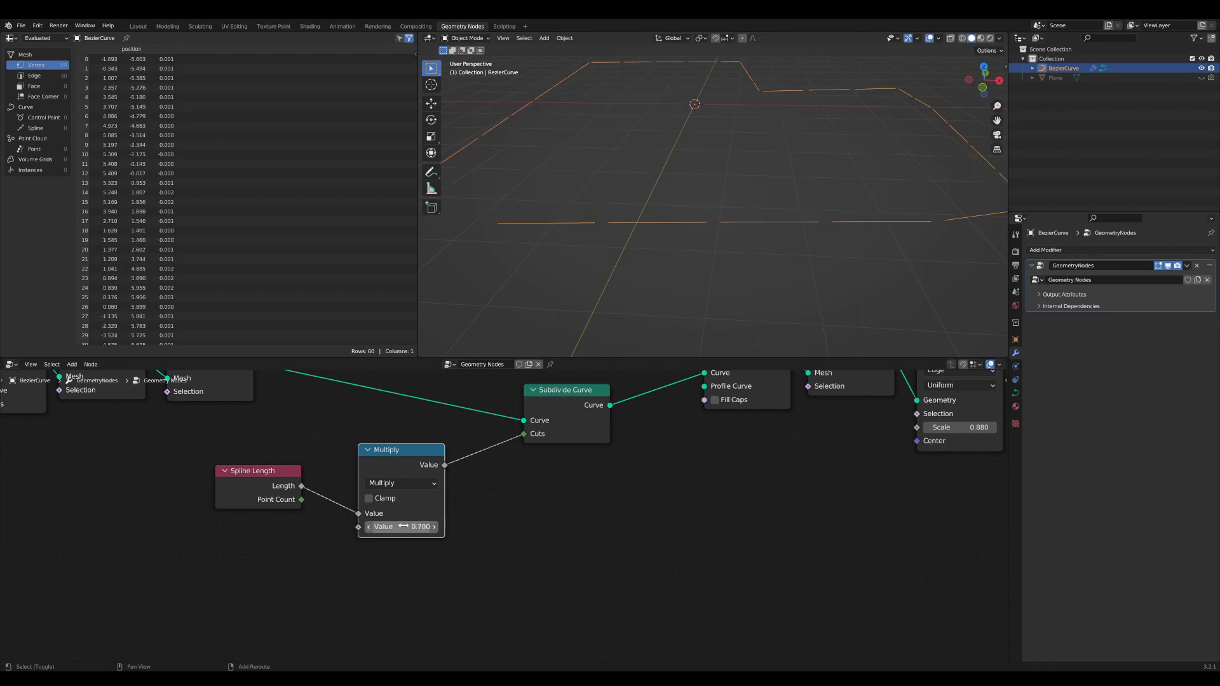
scroll(964, 181, down, 2)
middle_drag(963, 181, 920, 240)
click(397, 527)
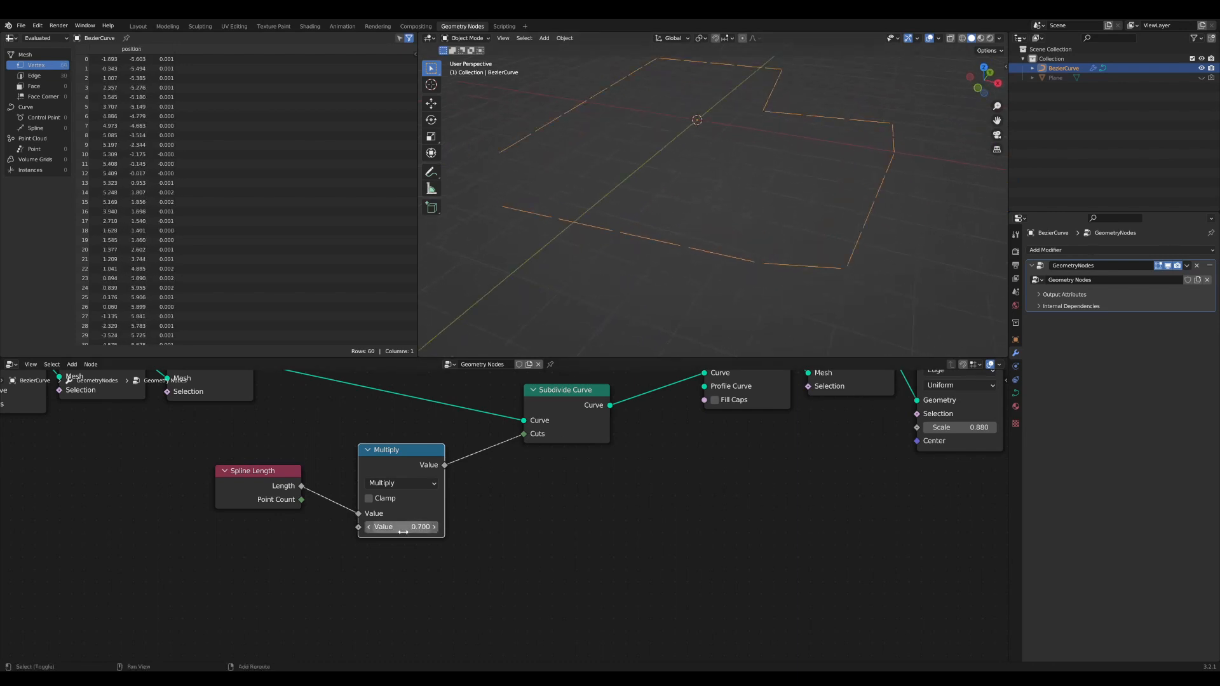
text(1.77)
key(Return)
mouse_move(413, 526)
mouse_down()
mouse_move(382, 527)
mouse_move(425, 527)
mouse_up()
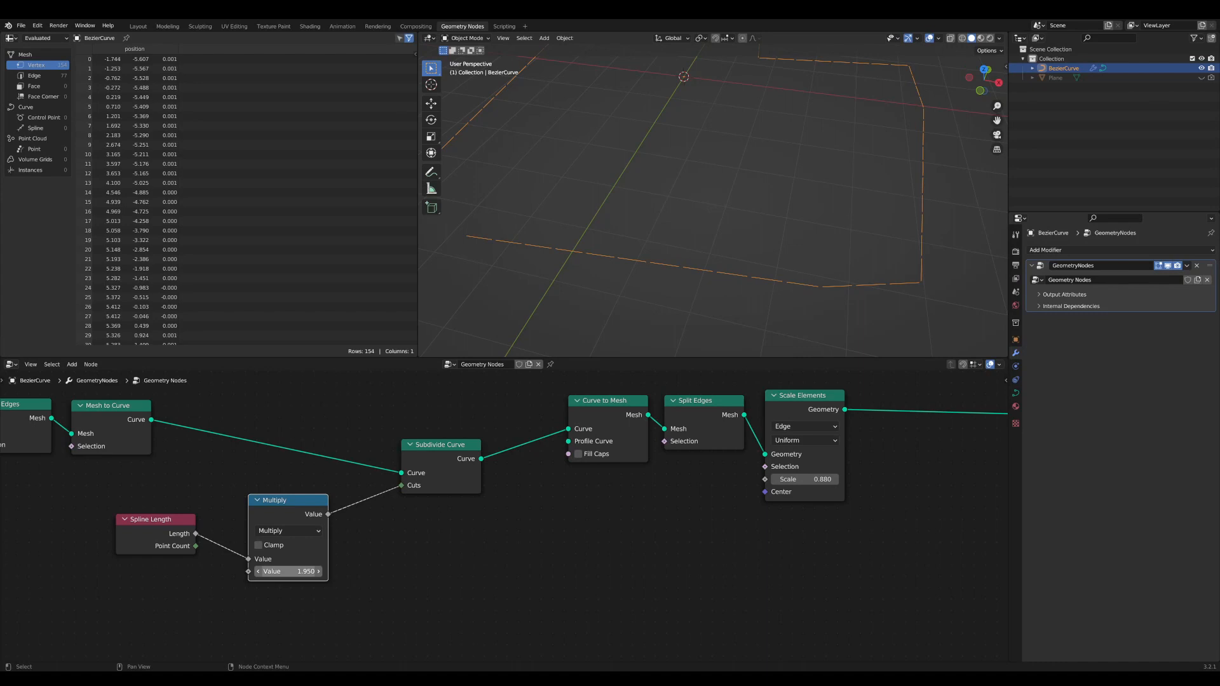
click(283, 571)
text(4.75)
key(Return)
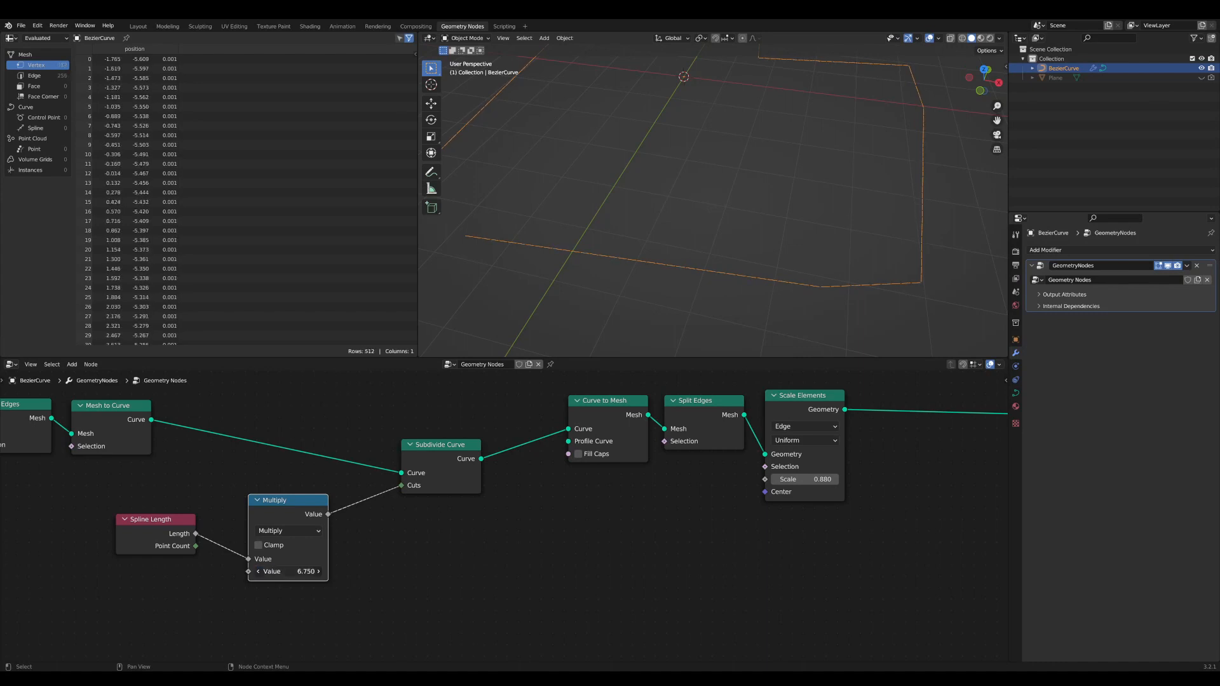
- Set the Multiply node's second value to 5.000 to control the number of cuts per spline length
click(292, 571)
text(5)
key(Return)
middle_drag(755, 302, 662, 284)
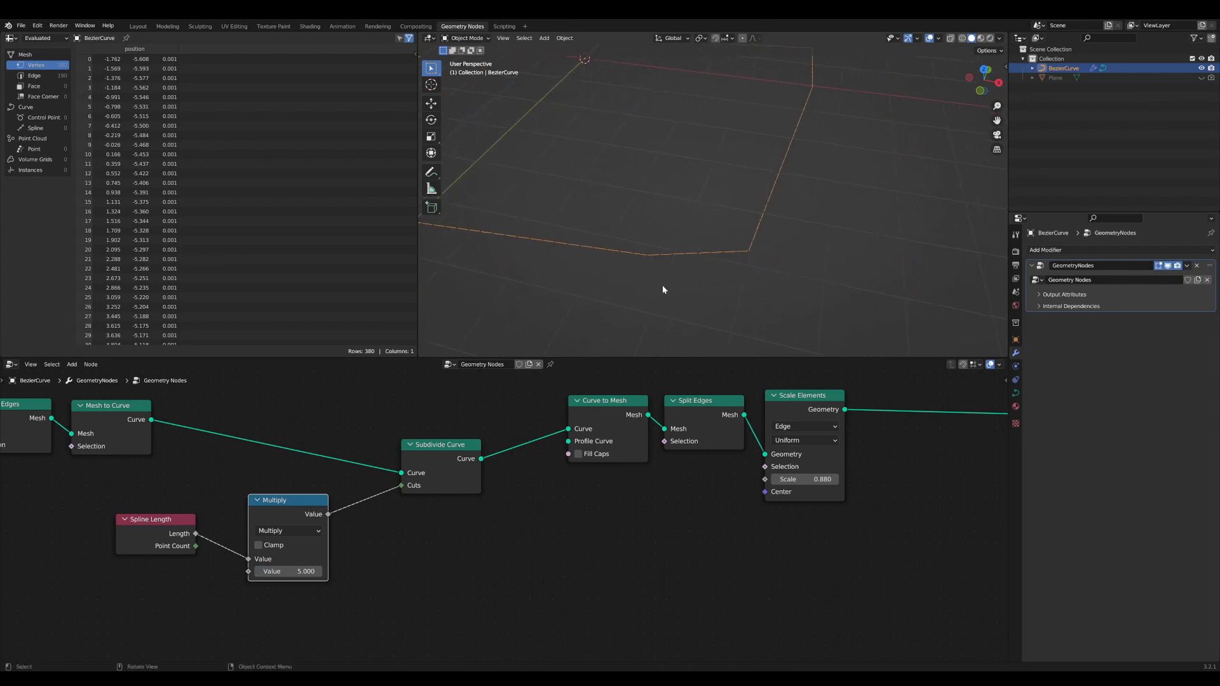
- Delete the Scale Elements node while keeping Split Edges linked to the Group Output, and space the remaining nodes apart
scroll(745, 423, up, 1)
middle_drag(746, 423, 581, 471)
drag(668, 426, 744, 433)
middle_drag(783, 444, 498, 447)
drag(481, 430, 516, 433)
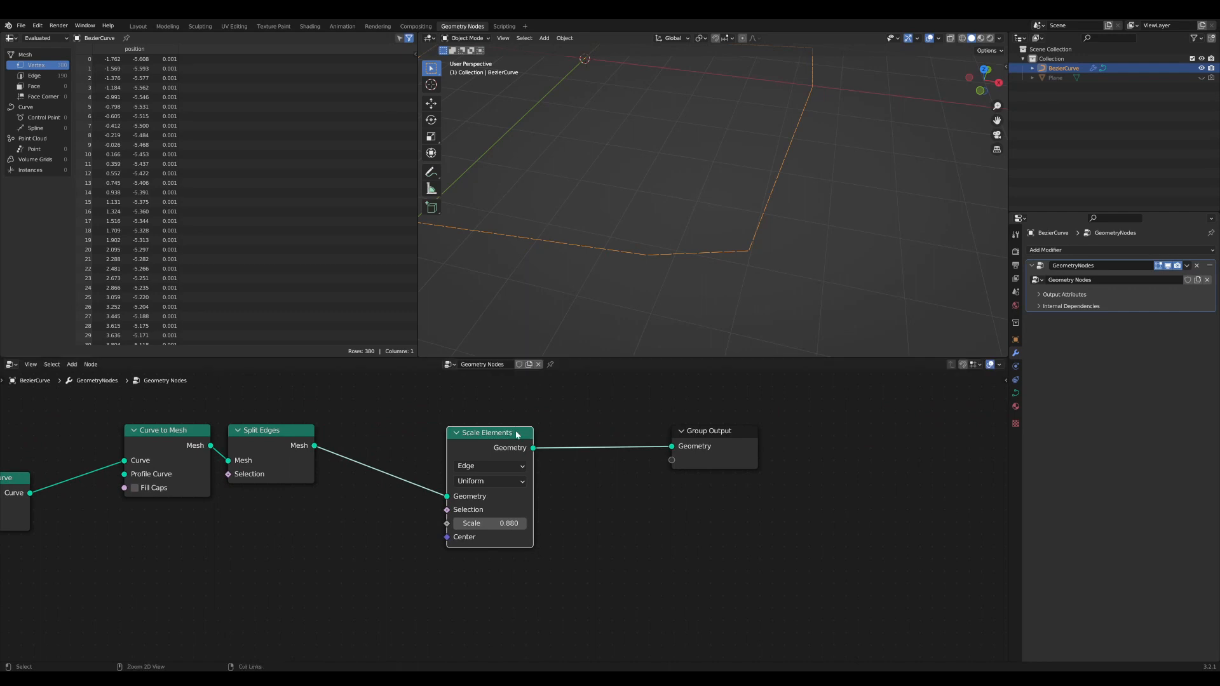
key(ctrl+x)
drag(732, 450, 805, 453)
middle_drag(410, 494, 569, 500)
mouse_move(437, 443)
mouse_down()
mouse_move(424, 447)
mouse_move(436, 442)
mouse_up()
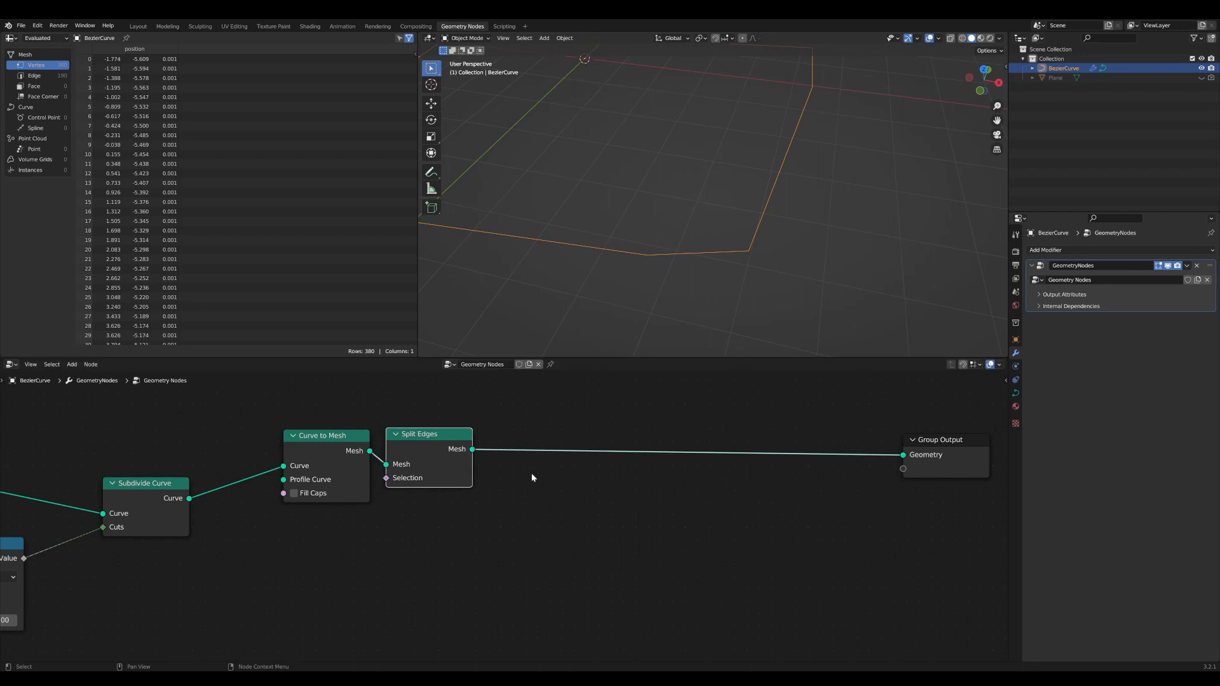
- Insert a Mesh to Curve node directly after the Split Edges node
key(Tab)
text(mtc)
key(Return)
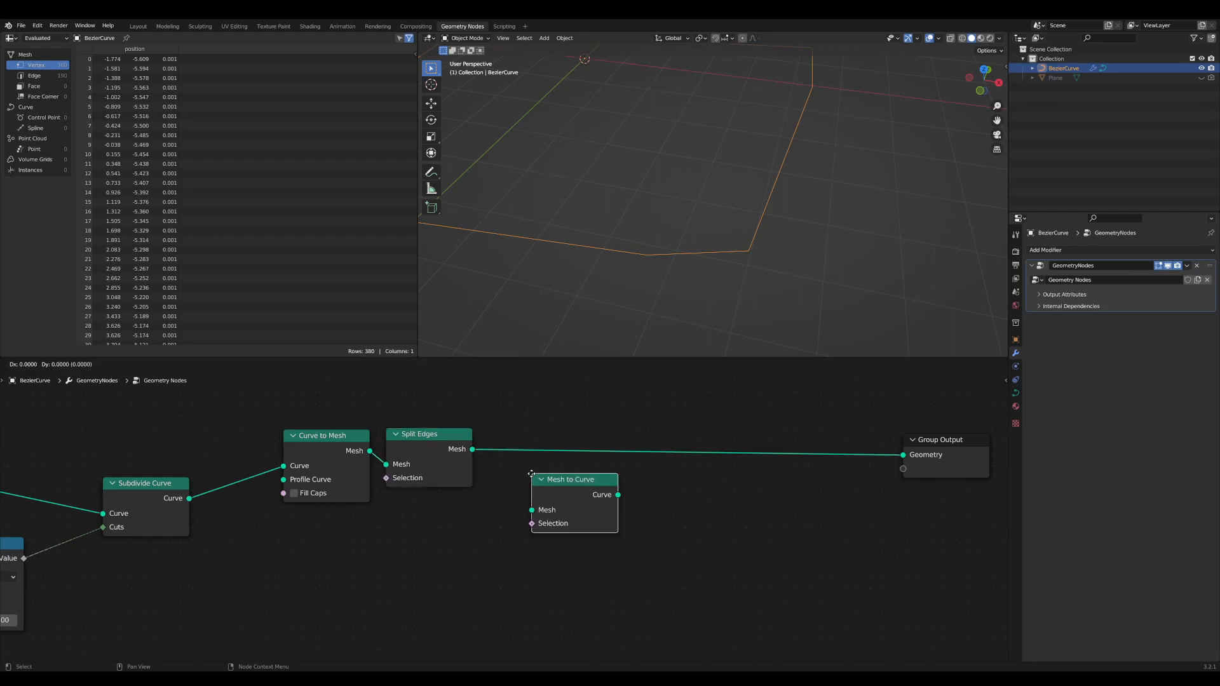
click(486, 431)
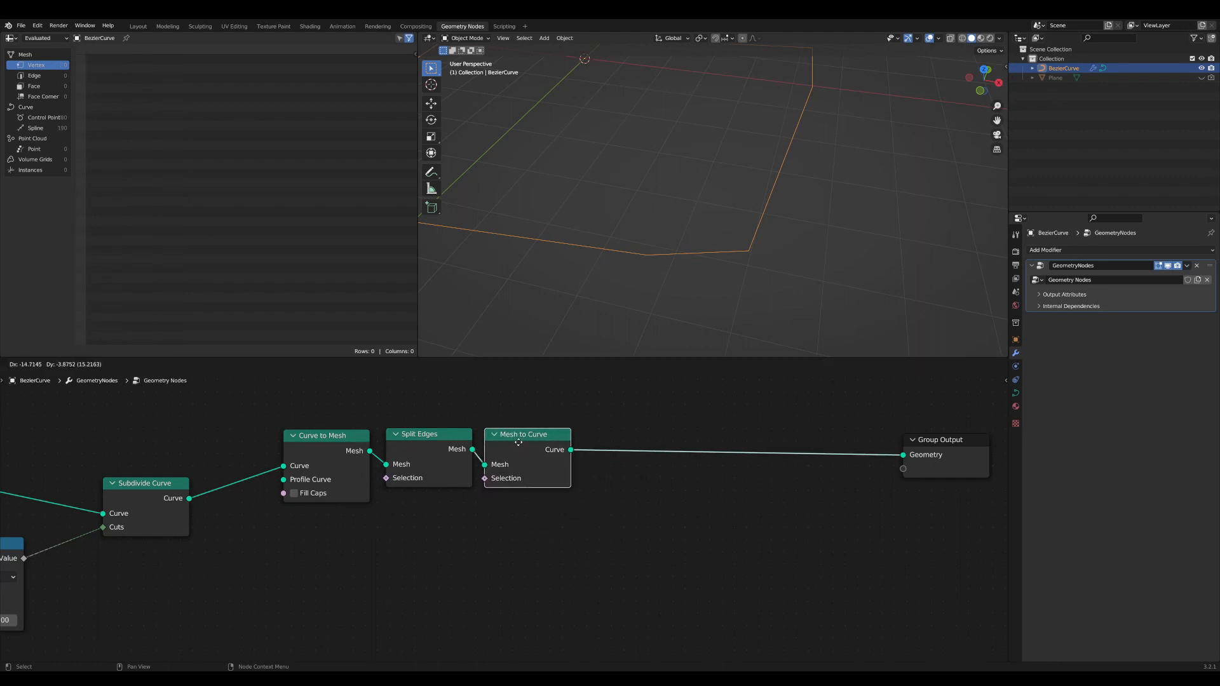
- Insert a Trim Curve node between the Mesh to Curve node and the Group Output
middle_drag(704, 513, 471, 535)
drag(707, 462, 780, 453)
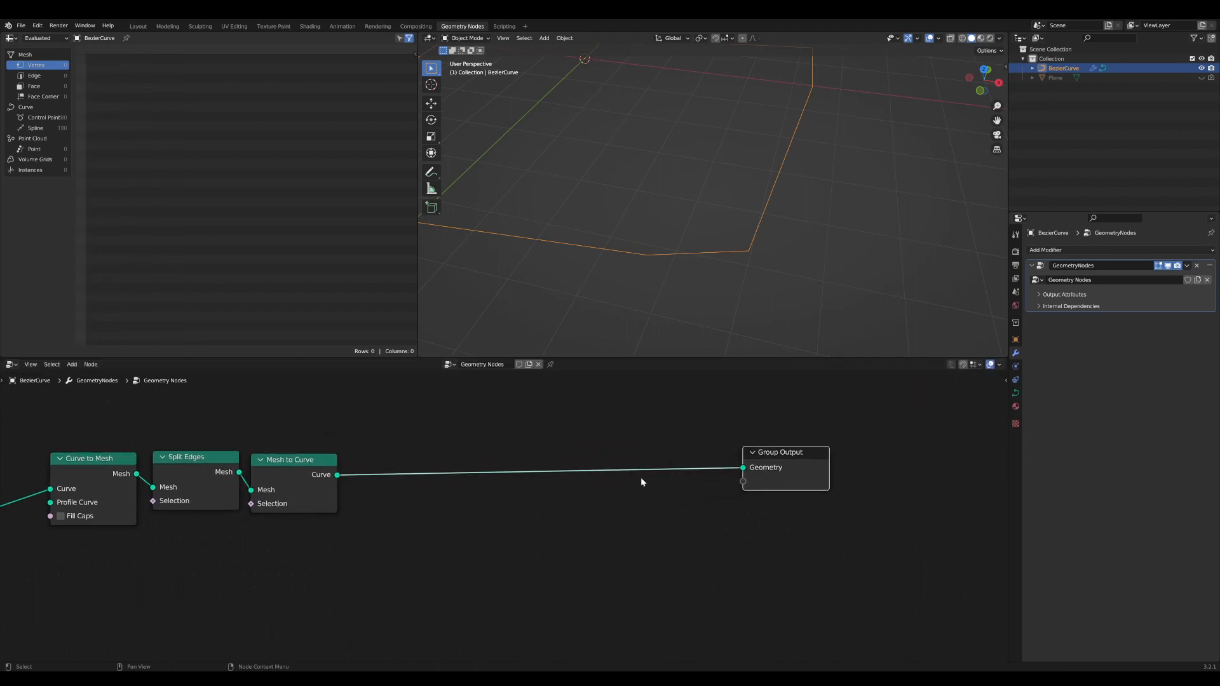
key(shift+a)
text(trim)
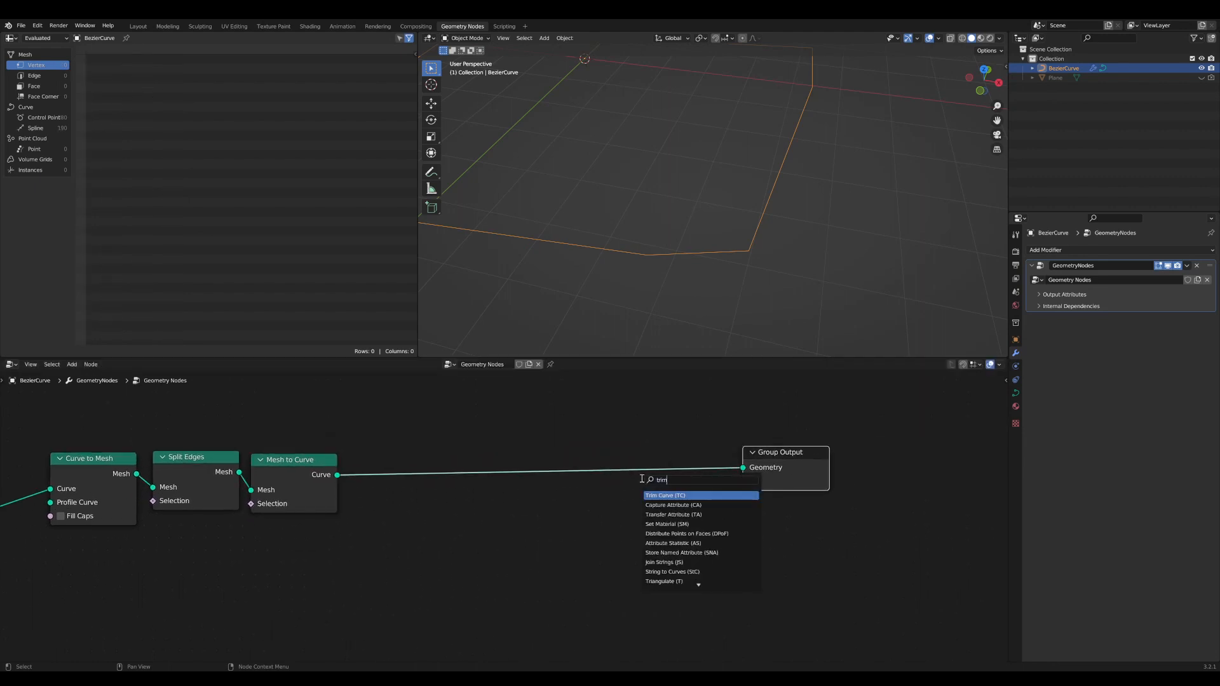
click(681, 496)
click(599, 531)
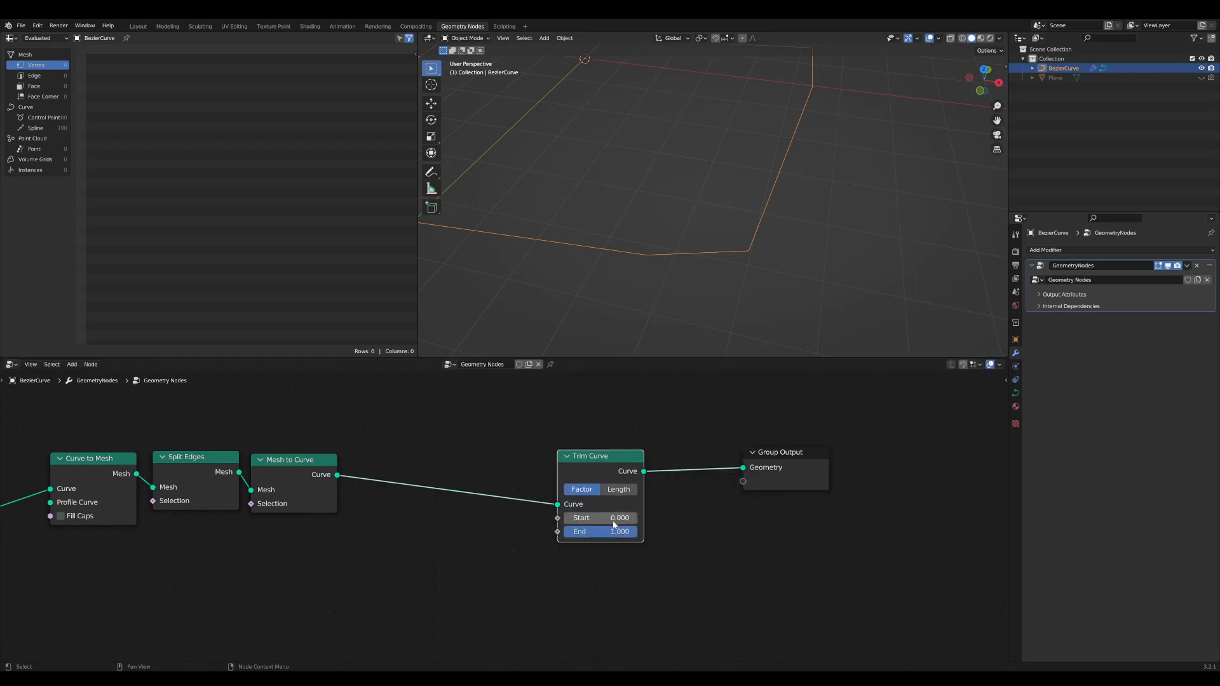
- Trim each segment with a Start factor of 0.104 and an End factor of 0.916
scroll(599, 532, up, 2)
middle_drag(590, 531, 585, 531)
shift+drag(603, 525, 540, 536)
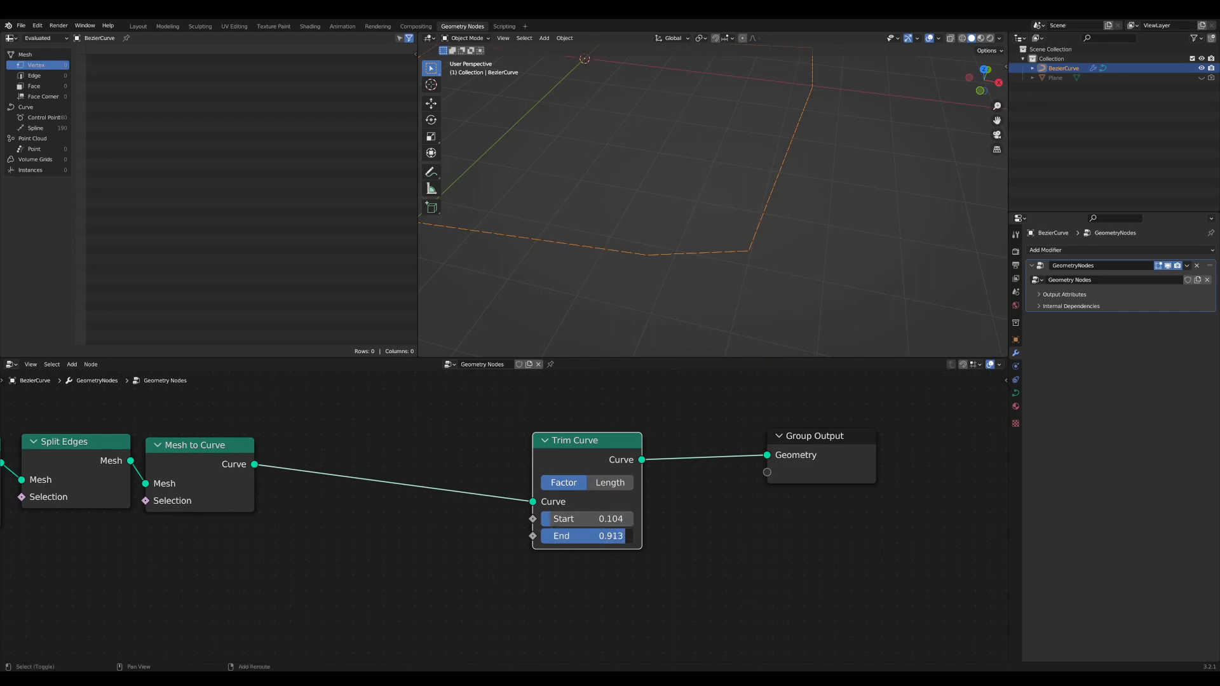
shift+drag(623, 536, 625, 536)
- Add a Value node beside the Trim Curve node and set it to 0.050
middle_drag(480, 618, 487, 575)
scroll(486, 574, up, 2)
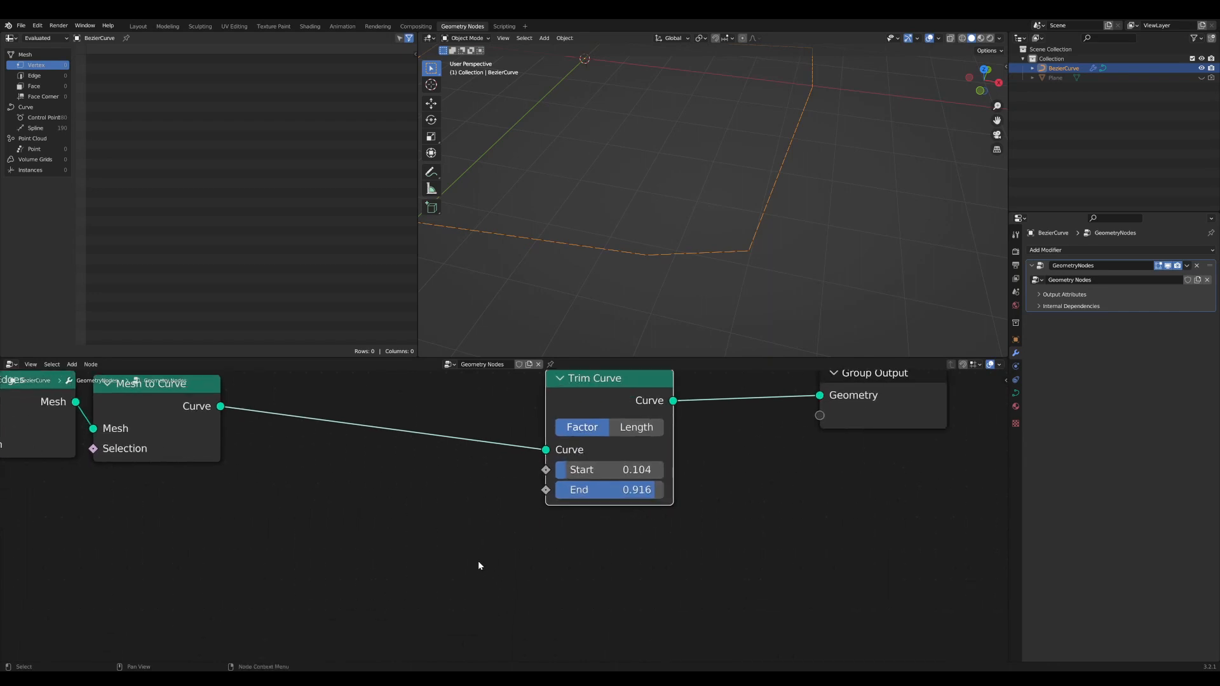
key(Tab)
text(val)
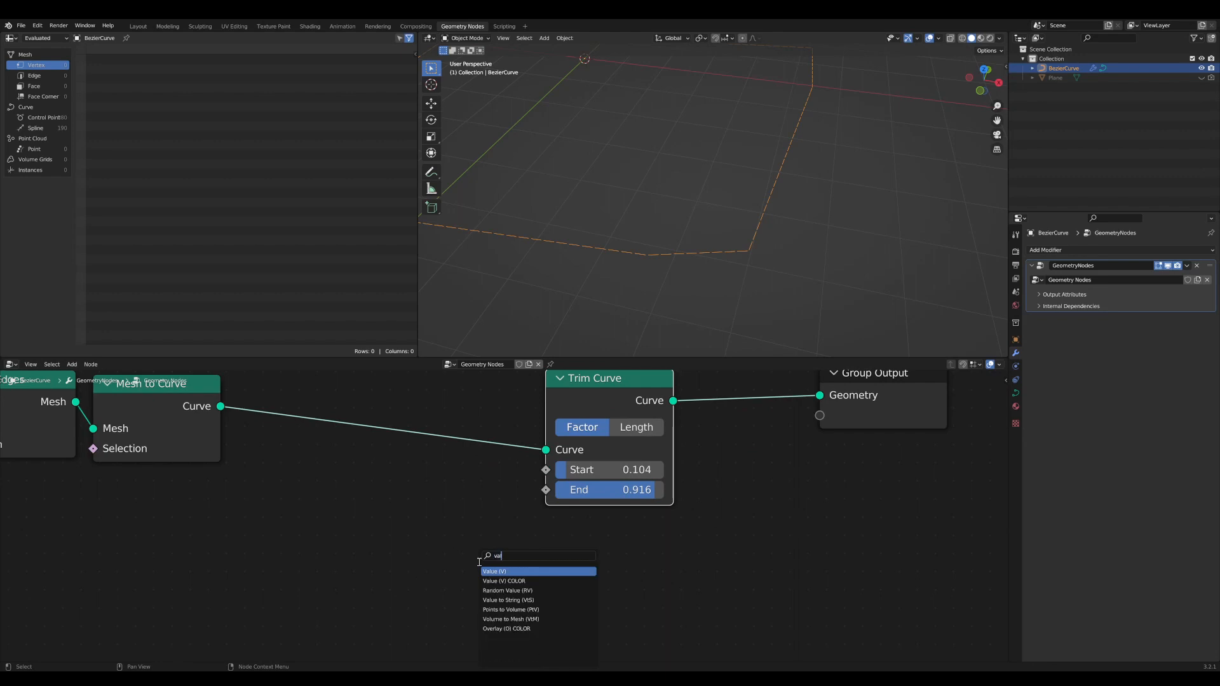
click(490, 571)
double_click(399, 566)
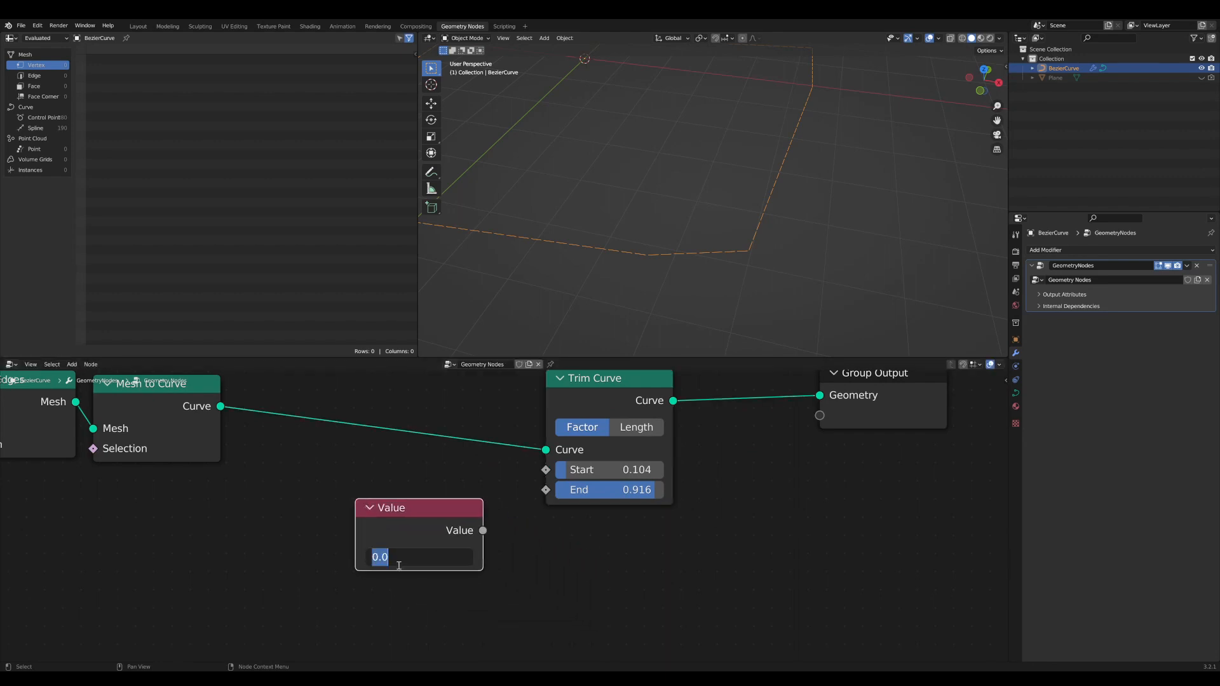
text(.)
key(Return)
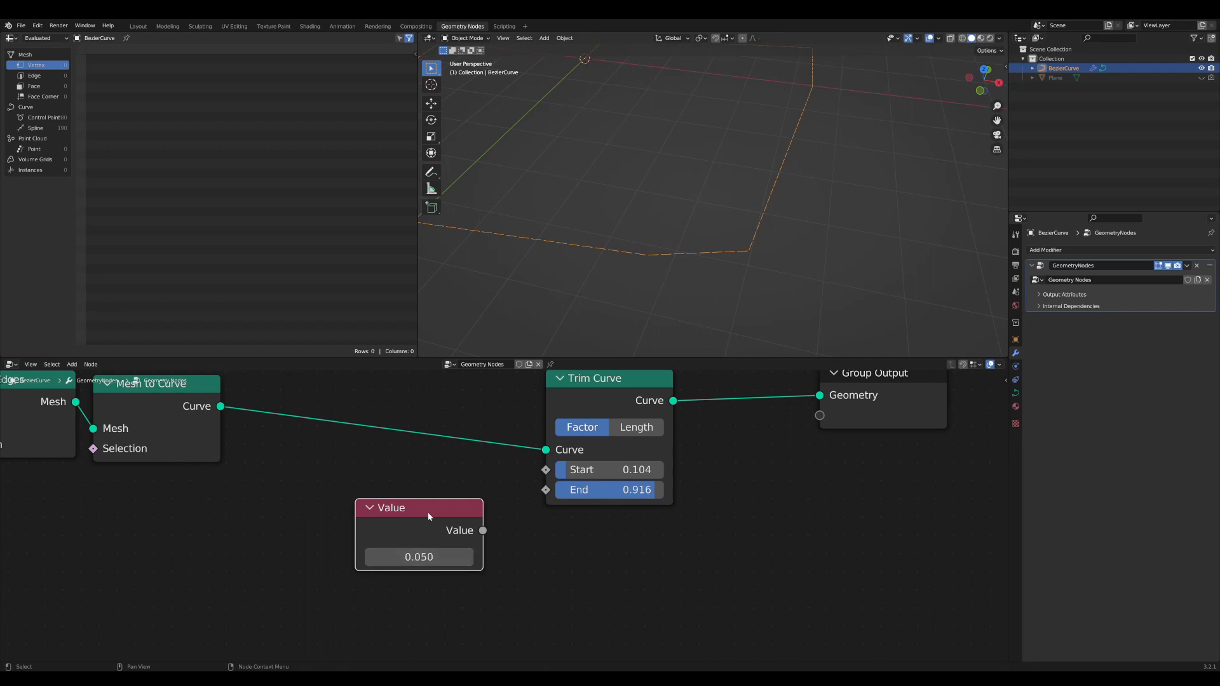
- Connect the Value node to the Start input of Trim Curve and reposition the Value node
drag(428, 512, 545, 470)
drag(389, 509, 339, 514)
scroll(527, 533, up, 1)
middle_drag(540, 533, 508, 527)
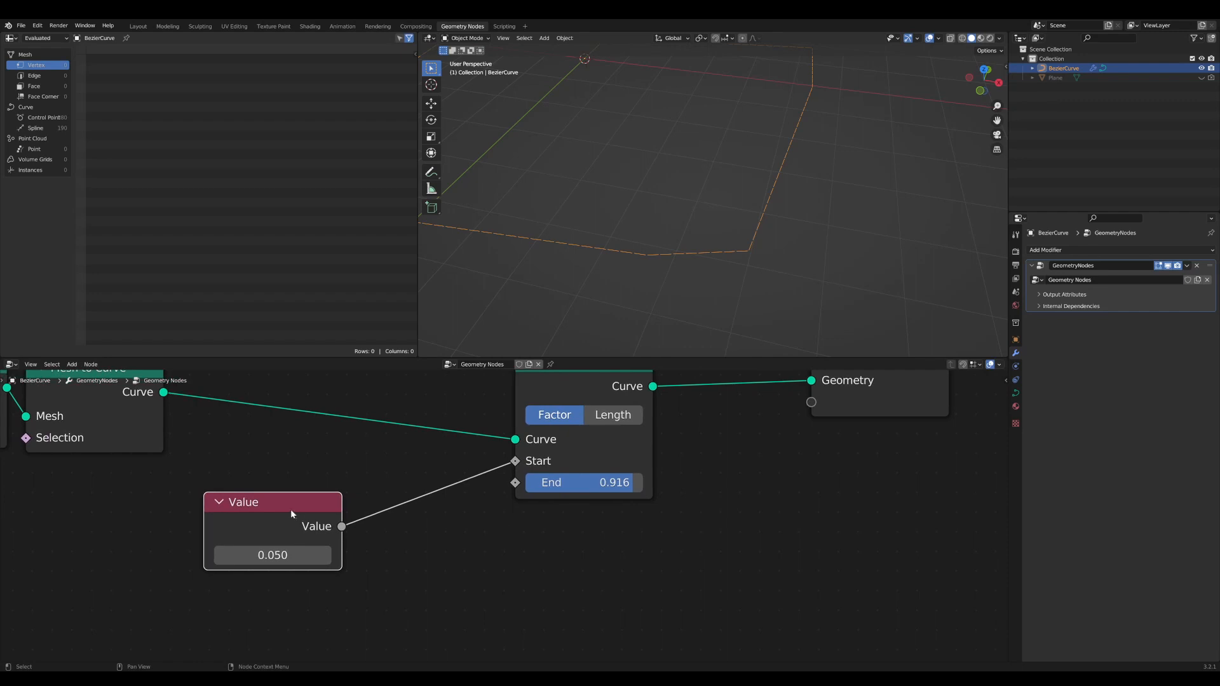
drag(292, 513, 300, 497)
- Add a Subtract math node below Trim Curve and set its first value to 1.000
middle_drag(474, 580, 476, 572)
key(Tab)
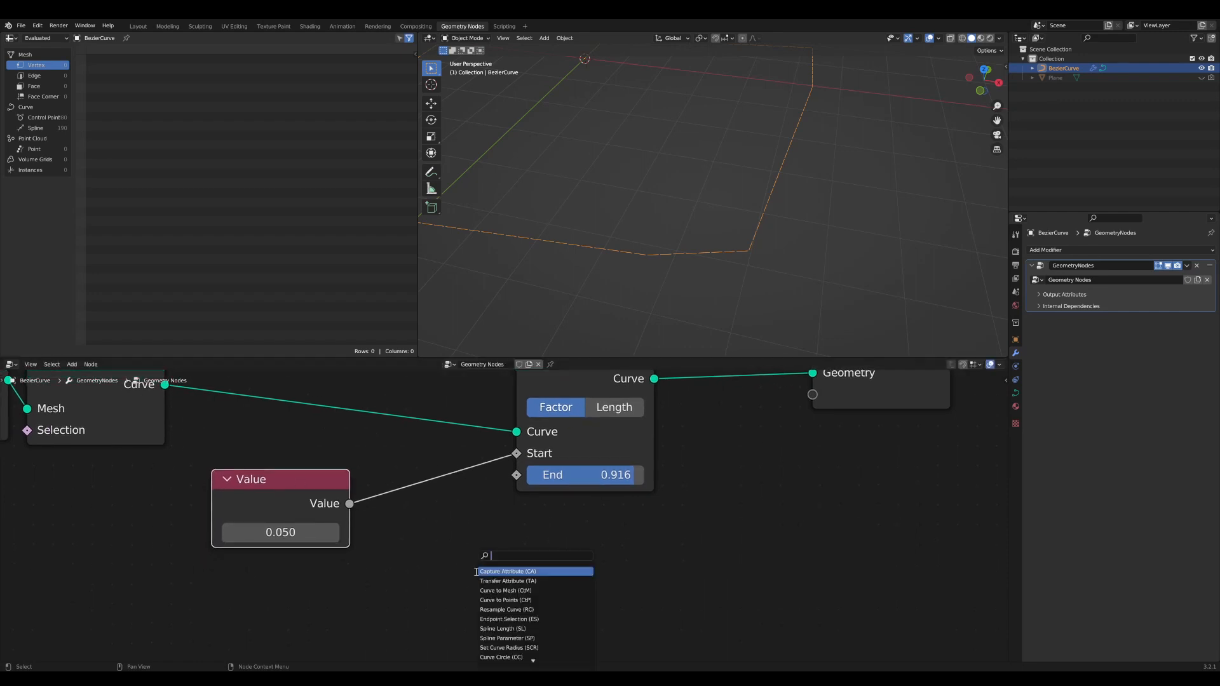
text(subt)
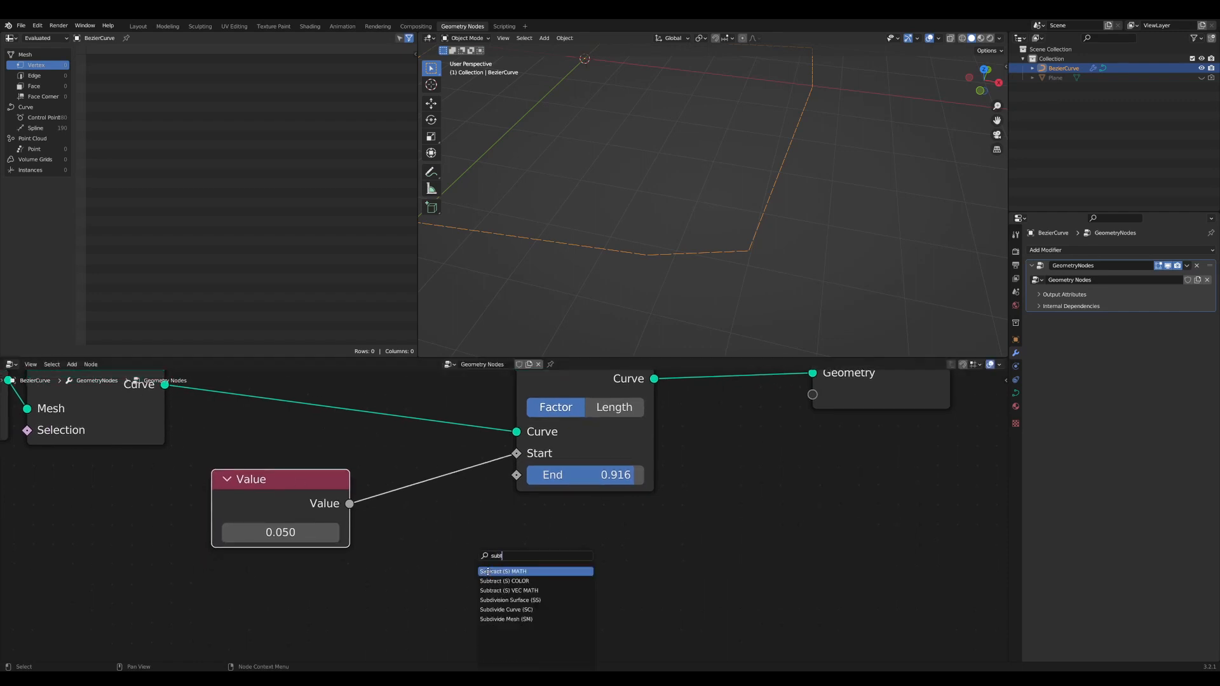
click(488, 572)
click(455, 494)
double_click(511, 573)
text(1)
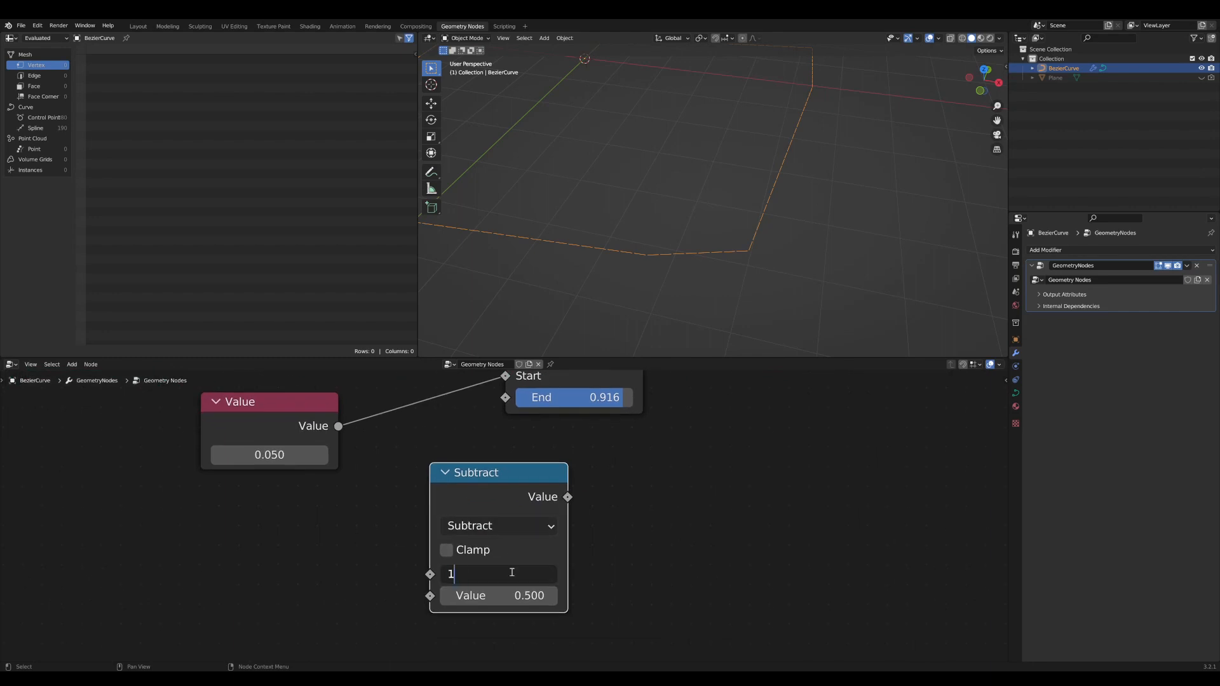
key(Return)
- Feed the Value node into Subtract's second input and connect Subtract's output to the End input of Trim Curve
drag(338, 426, 437, 598)
drag(512, 467, 586, 441)
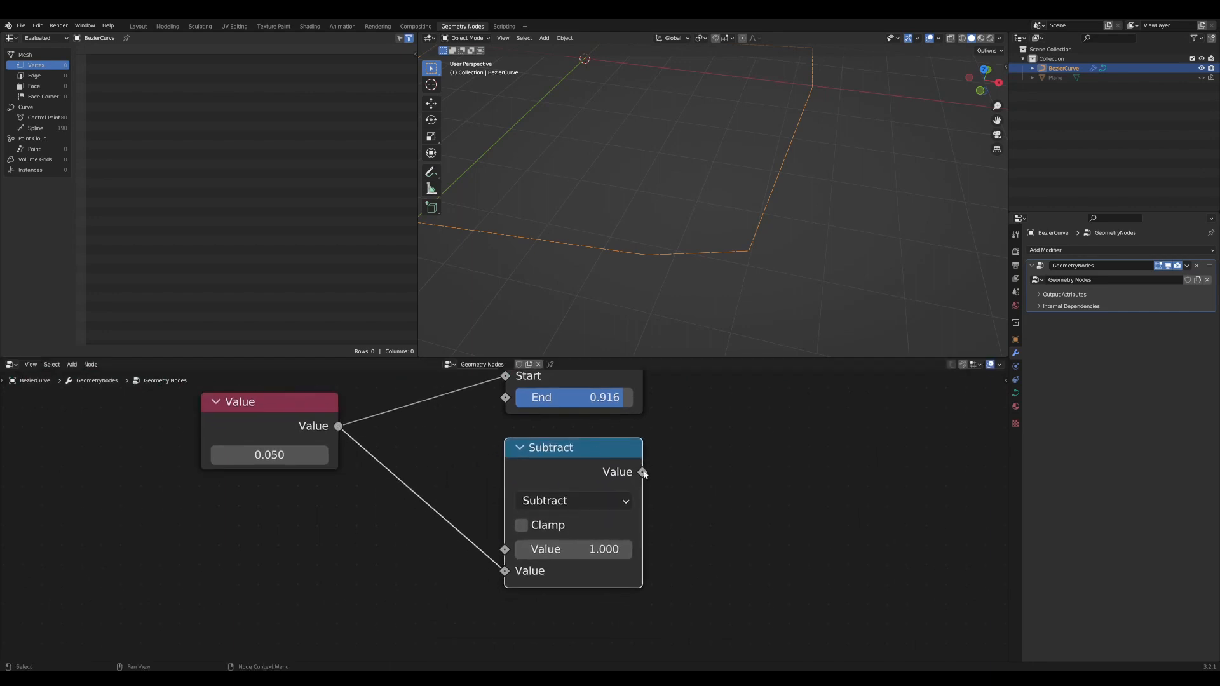
drag(643, 473, 506, 398)
- Adjust the shared trim amount in the Value node to 0.080
scroll(648, 428, down, 3)
middle_drag(663, 437, 655, 520)
scroll(676, 531, down, 2)
drag(571, 525, 571, 519)
shift+drag(371, 526, 481, 526)
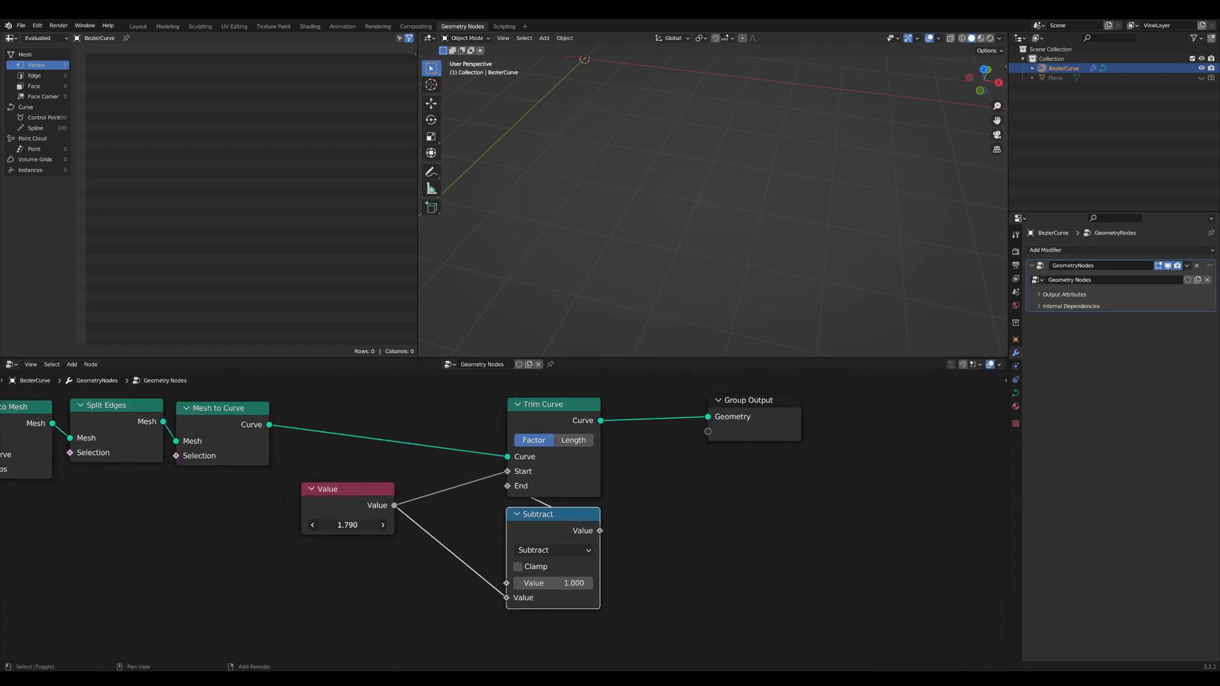
shift+drag(348, 525, 330, 525)
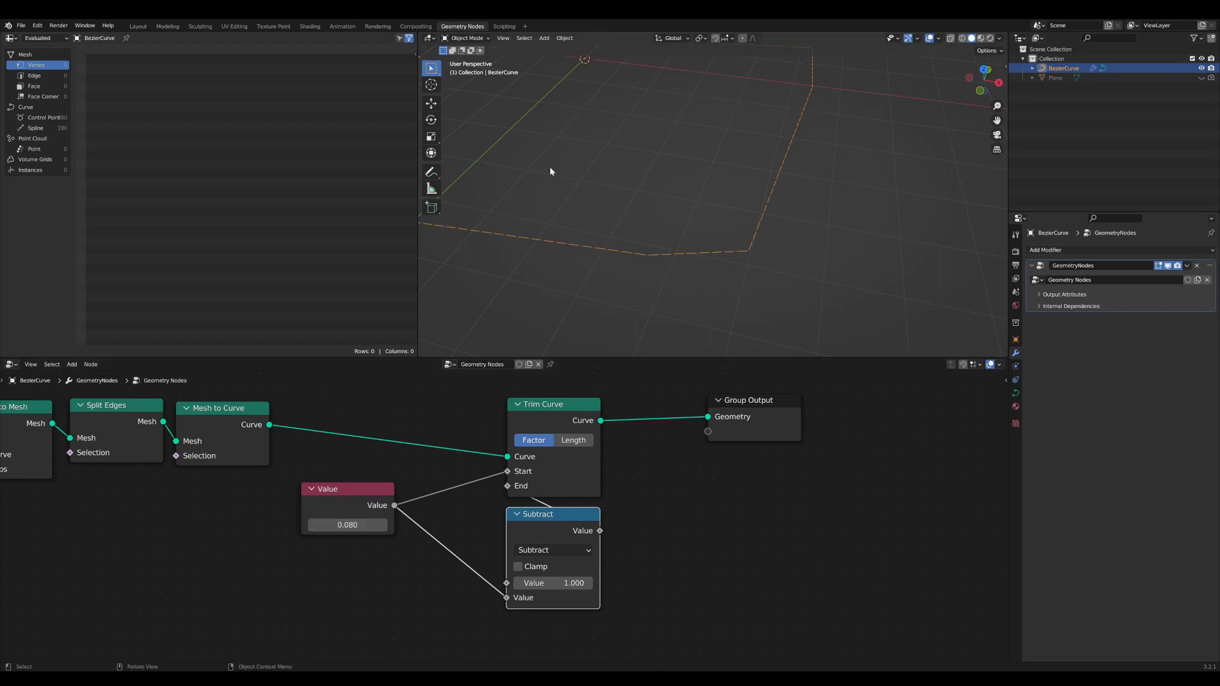
- Examine the trimmed segments and the gaps between them along the curve in a maximized 3D viewport
middle_drag(550, 167, 620, 233)
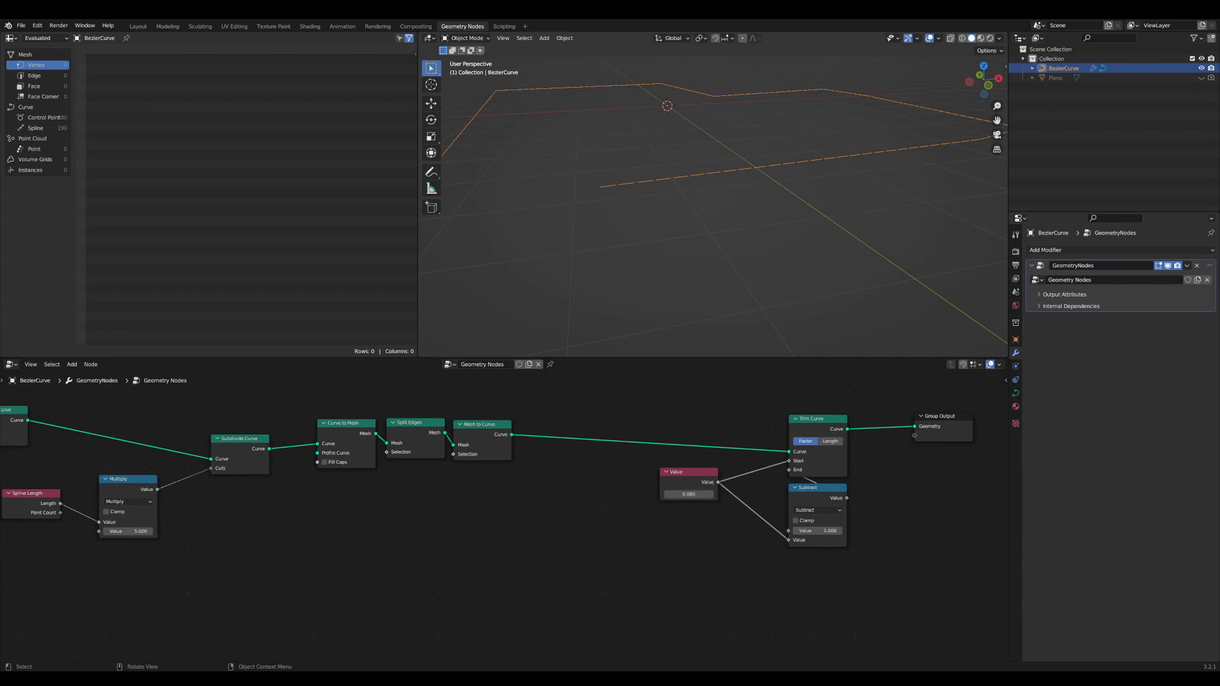
middle_drag(629, 226, 665, 226)
key(ctrl+space)
middle_drag(689, 273, 713, 347)
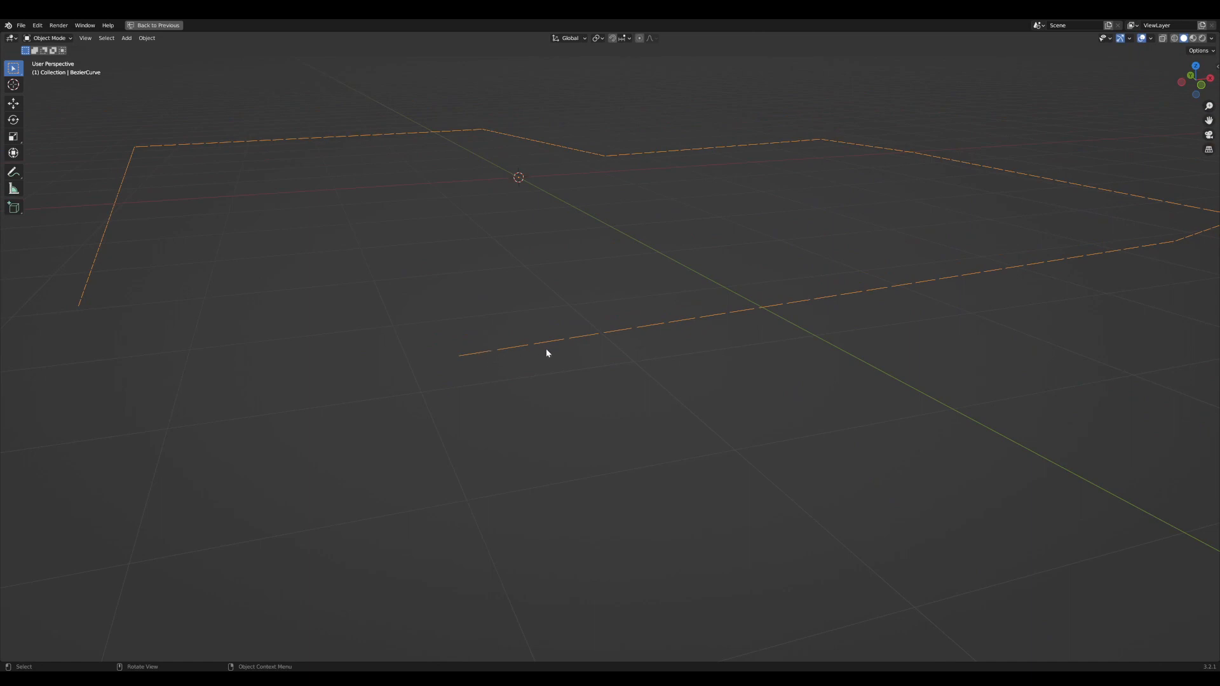
middle_drag(658, 330, 596, 381)
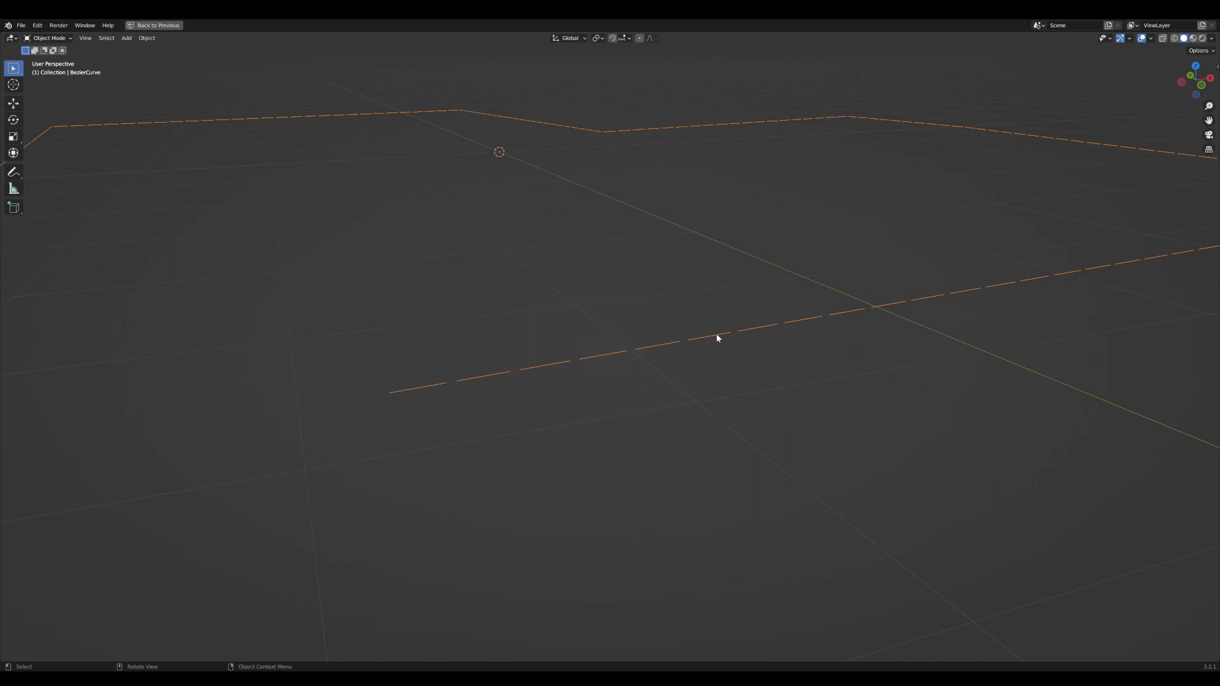
shift+middle_drag(744, 334, 736, 340)
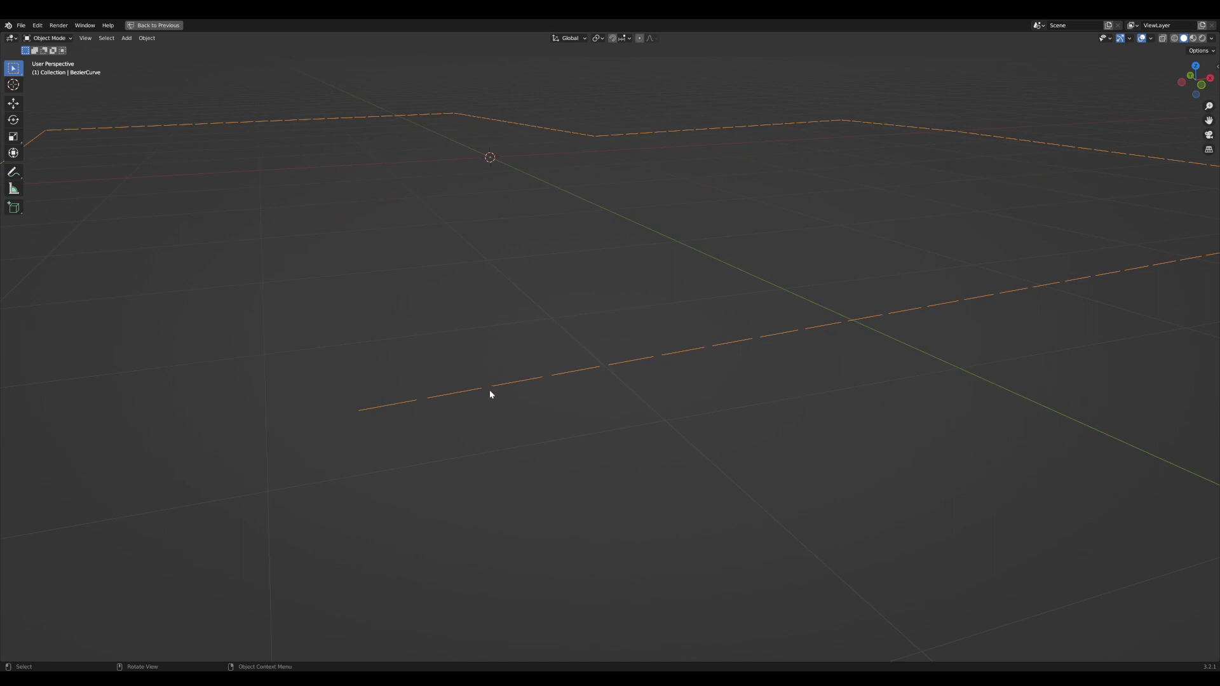
middle_drag(589, 353, 670, 403)
key(ctrl+space)
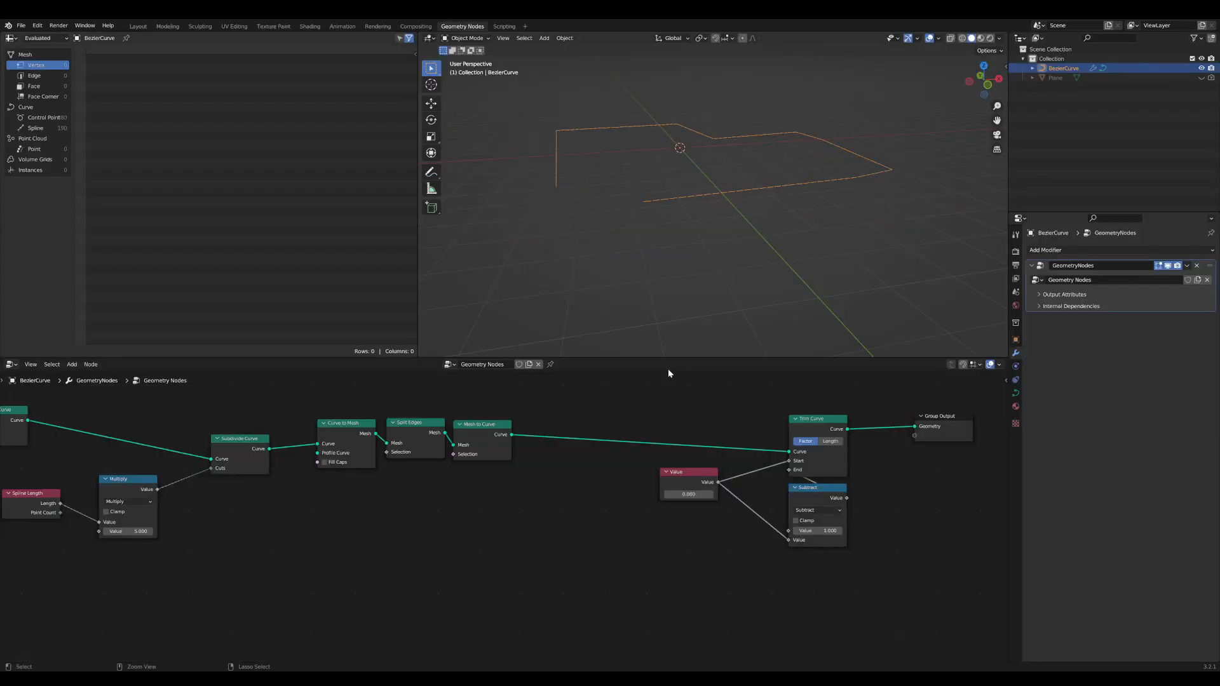
- Move the nodes from Curve to Mesh onward away from Subdivide Curve to make room for more nodes
scroll(694, 436, down, 2)
drag(951, 563, 374, 422)
key(g)
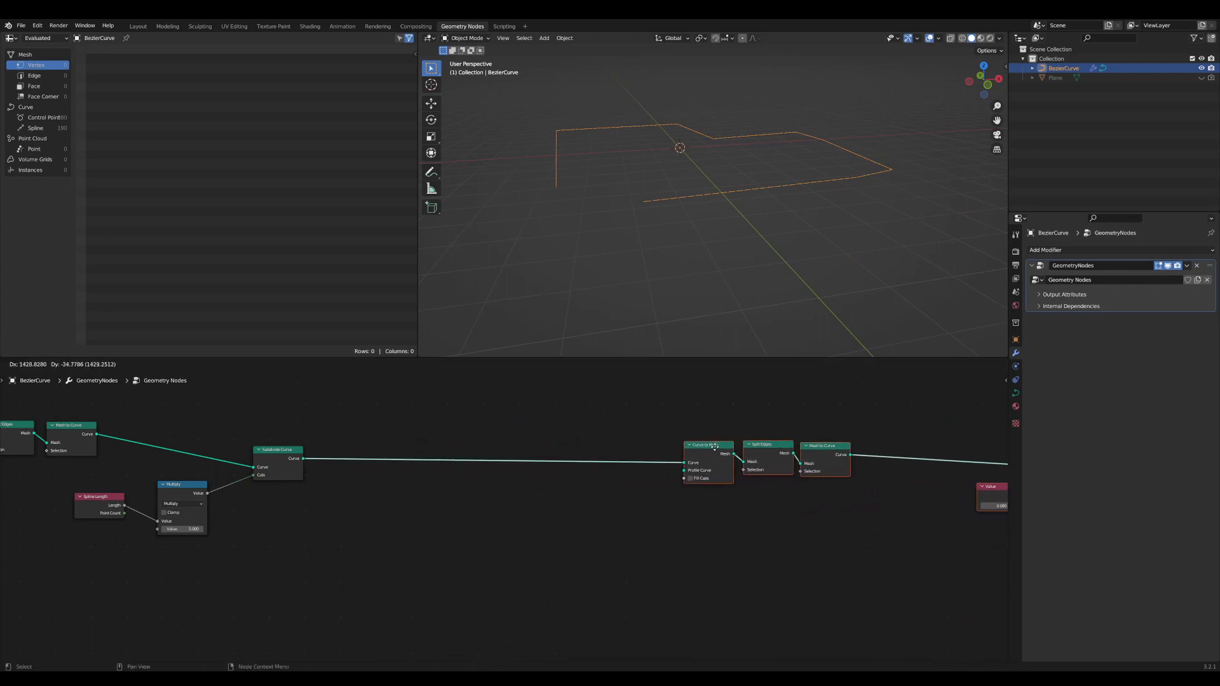
click(723, 432)
scroll(389, 481, up, 1)
middle_drag(389, 485, 509, 472)
scroll(508, 473, up, 1)
drag(375, 437, 368, 436)
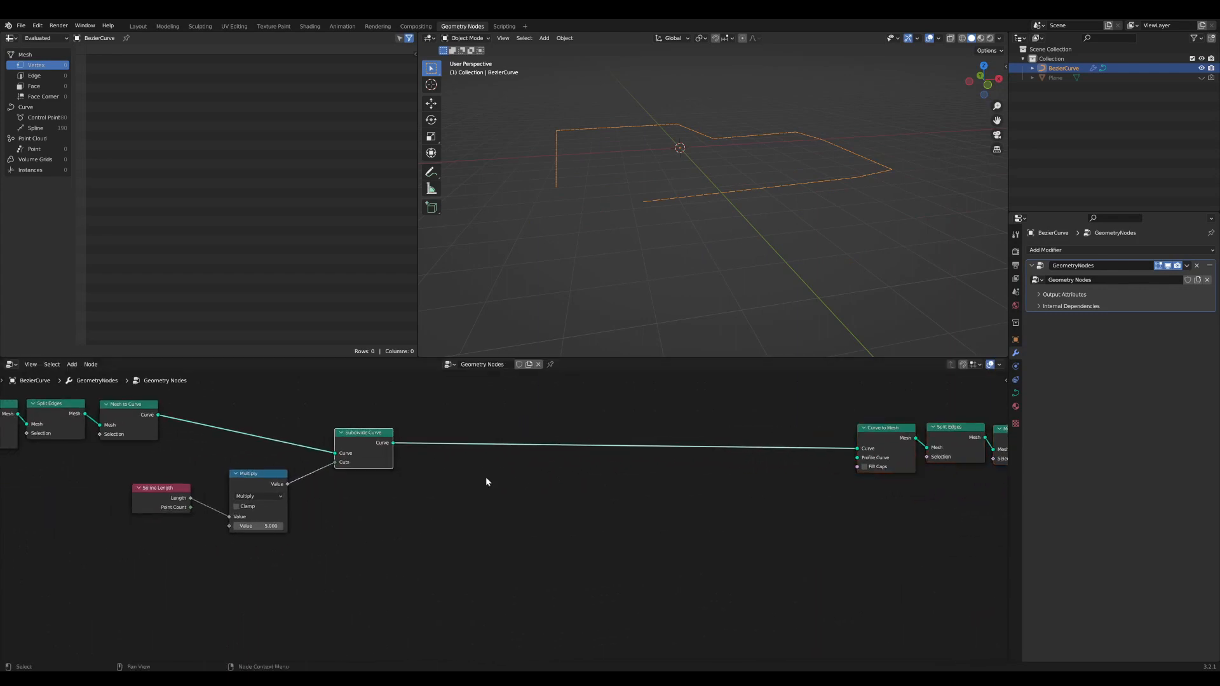
- Insert a Delete Geometry node between the Subdivide Curve and Curve to Mesh nodes
scroll(614, 482, up, 3)
middle_drag(614, 483, 613, 520)
key(Tab)
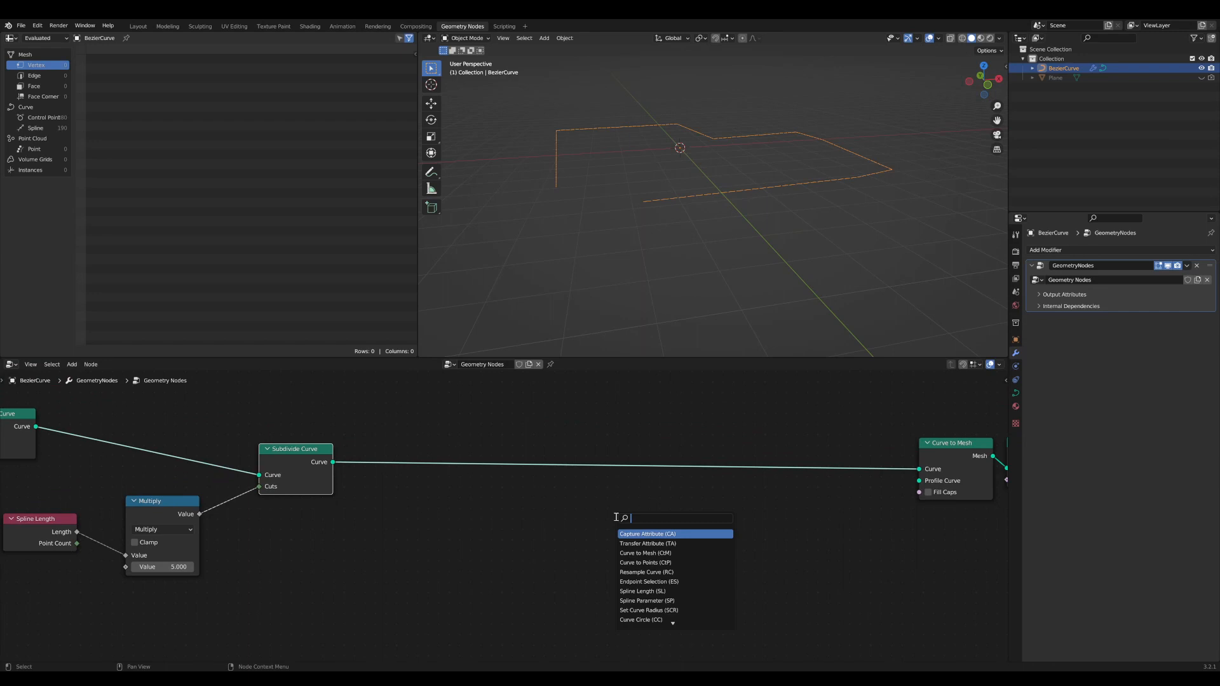
text(dele)
key(Return)
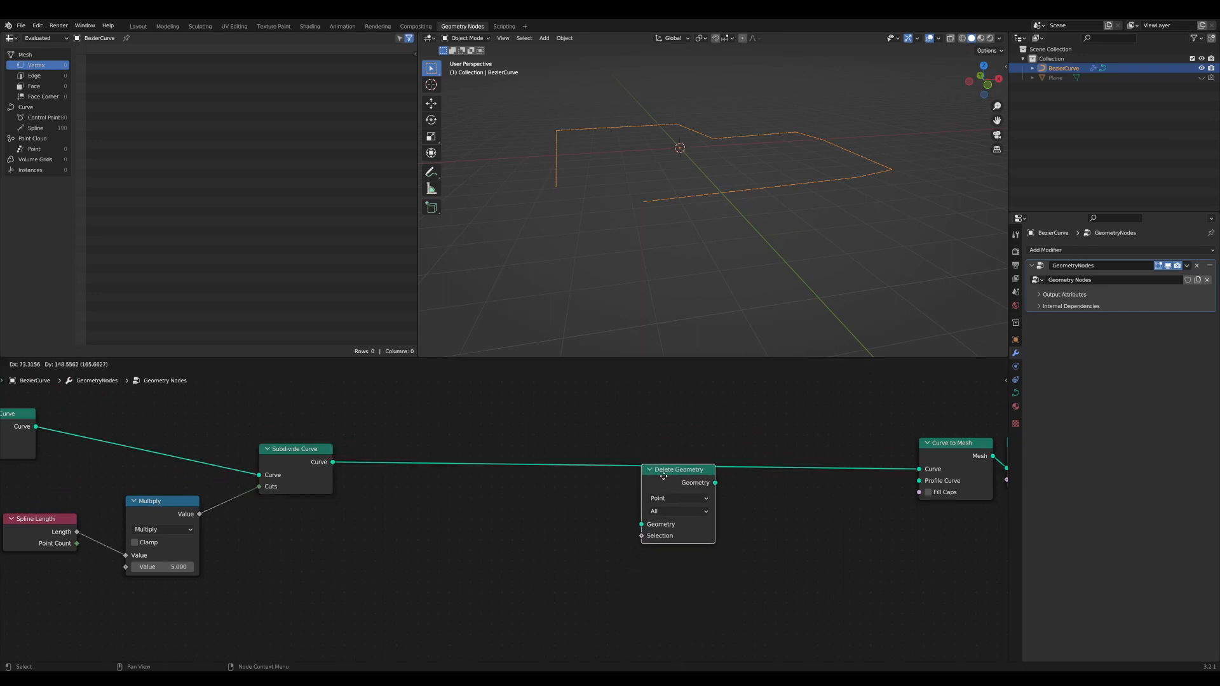
click(678, 468)
scroll(678, 242, up, 2)
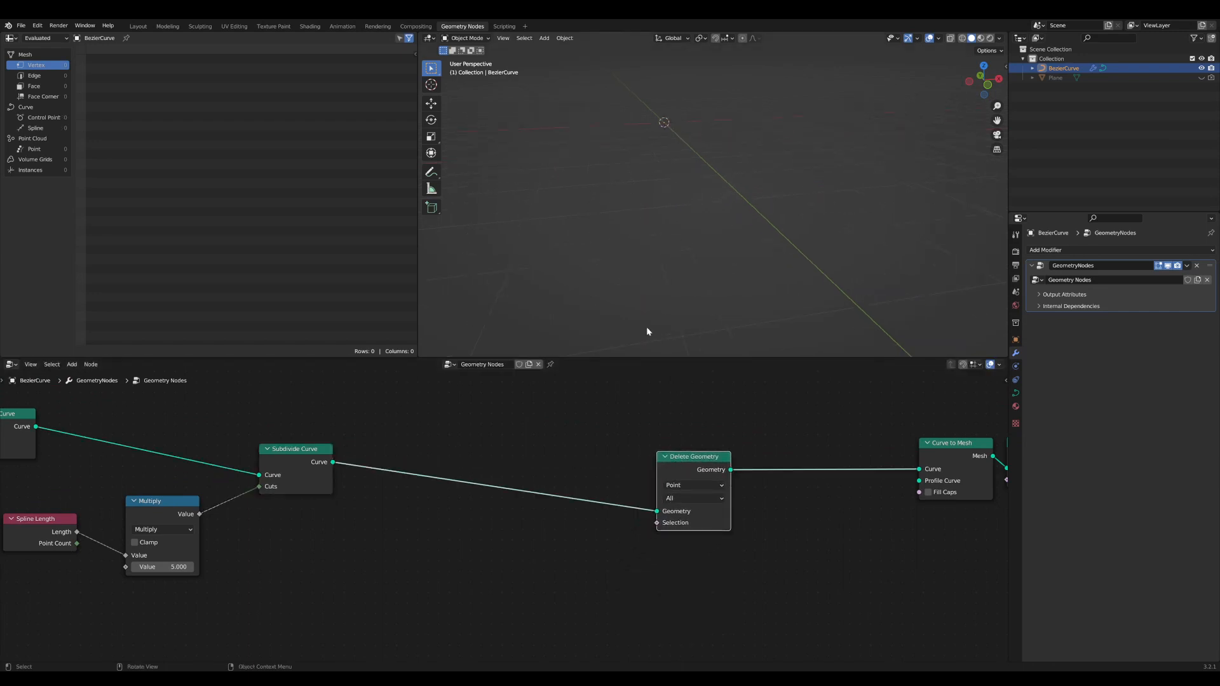
- Add an Index node in the space between the Subdivide Curve and Delete Geometry nodes, below their link
middle_drag(541, 549, 580, 528)
key(F3)
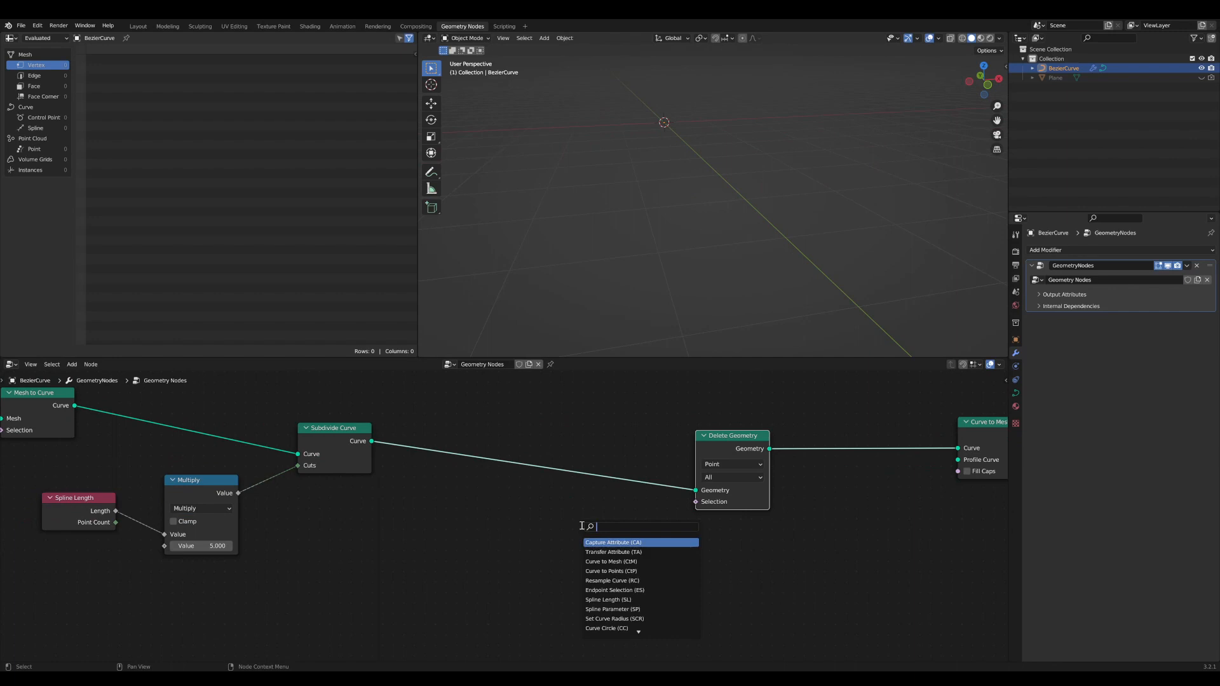
text(inde)
key(Return)
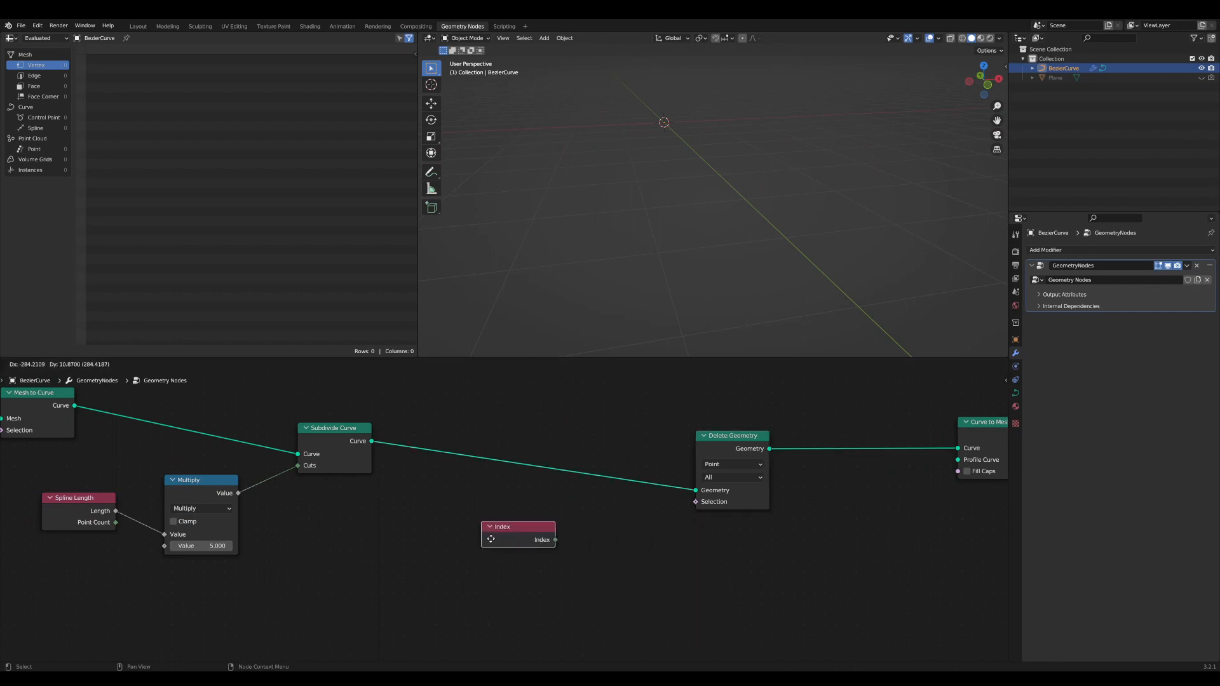
click(490, 536)
scroll(572, 534, up, 2)
middle_drag(585, 532, 563, 530)
drag(765, 420, 785, 410)
scroll(697, 550, up, 1)
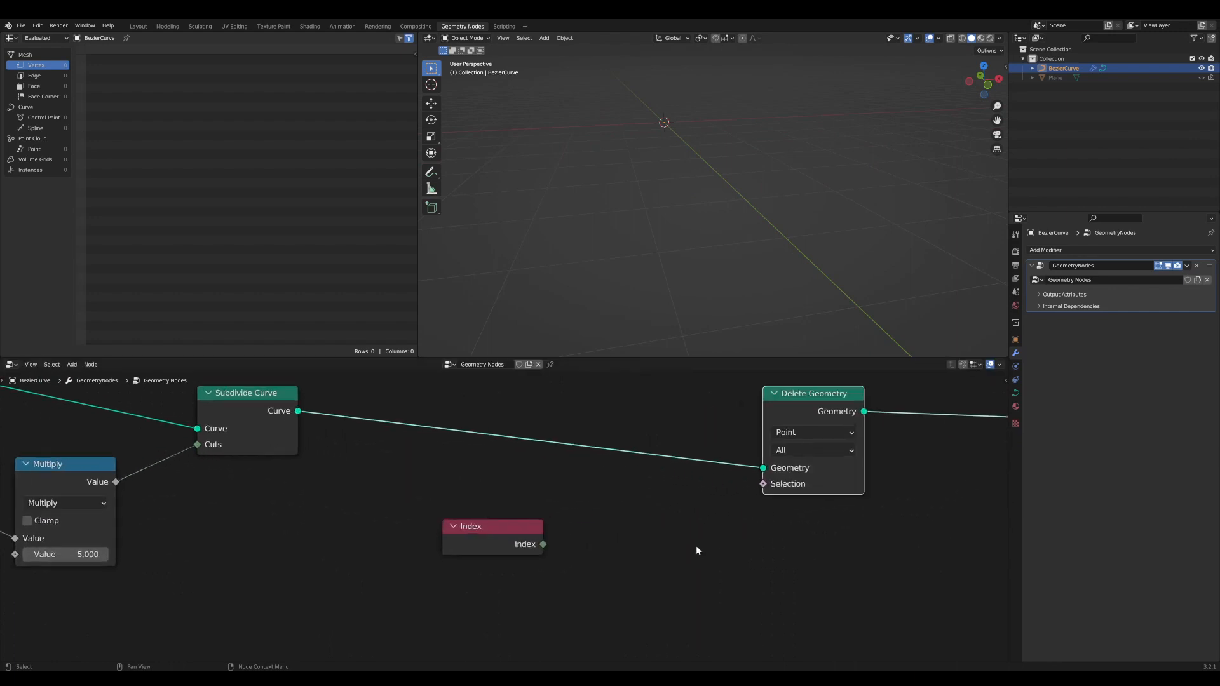
- Add a Modulo math node beside Index, feed the Index output into its first value, and set its second value to 2
middle_drag(697, 550, 664, 553)
key(F3)
text(mo)
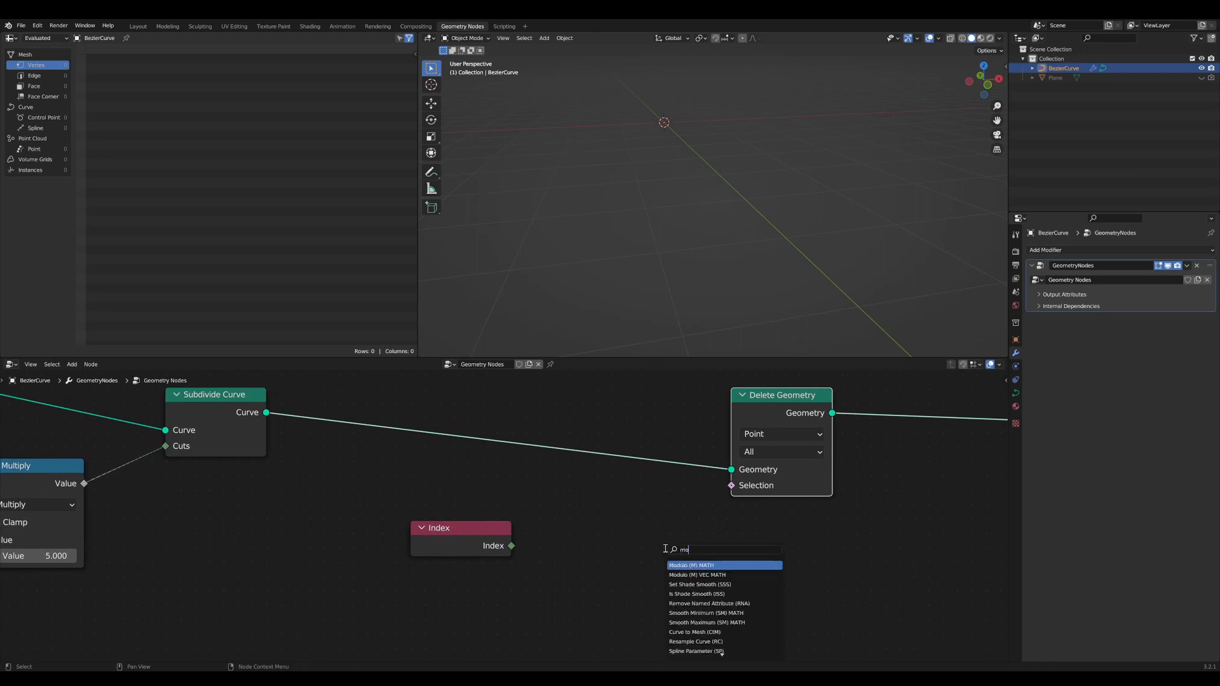
key(Return)
click(603, 530)
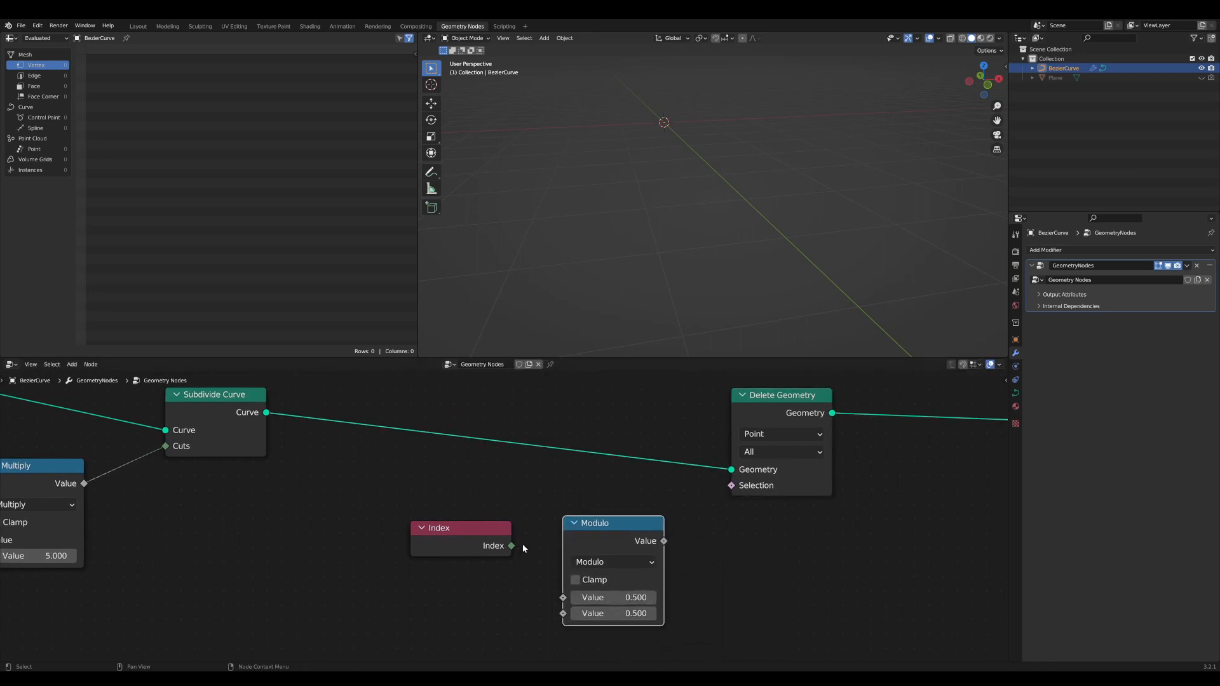
drag(512, 546, 564, 597)
double_click(611, 613)
text(2)
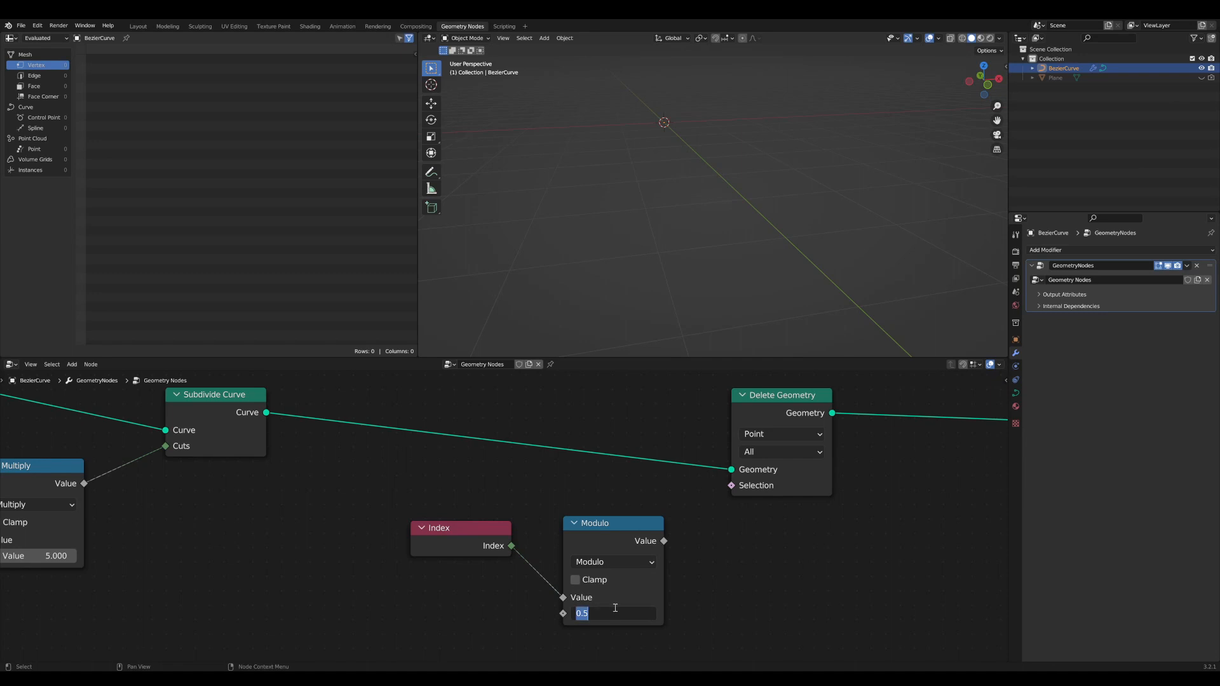
key(Return)
- Move Index and Modulo together farther from Delete Geometry and connect Modulo's Value to the Delete Geometry Selection input
drag(605, 494, 409, 574)
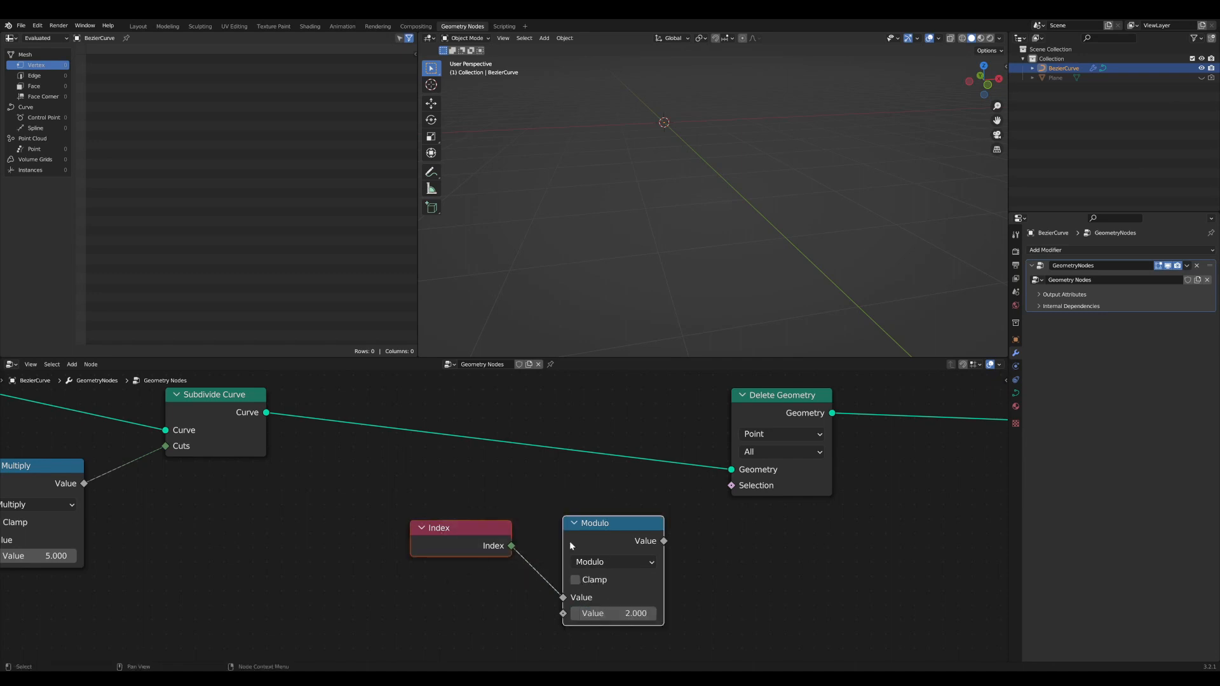
drag(569, 541, 464, 540)
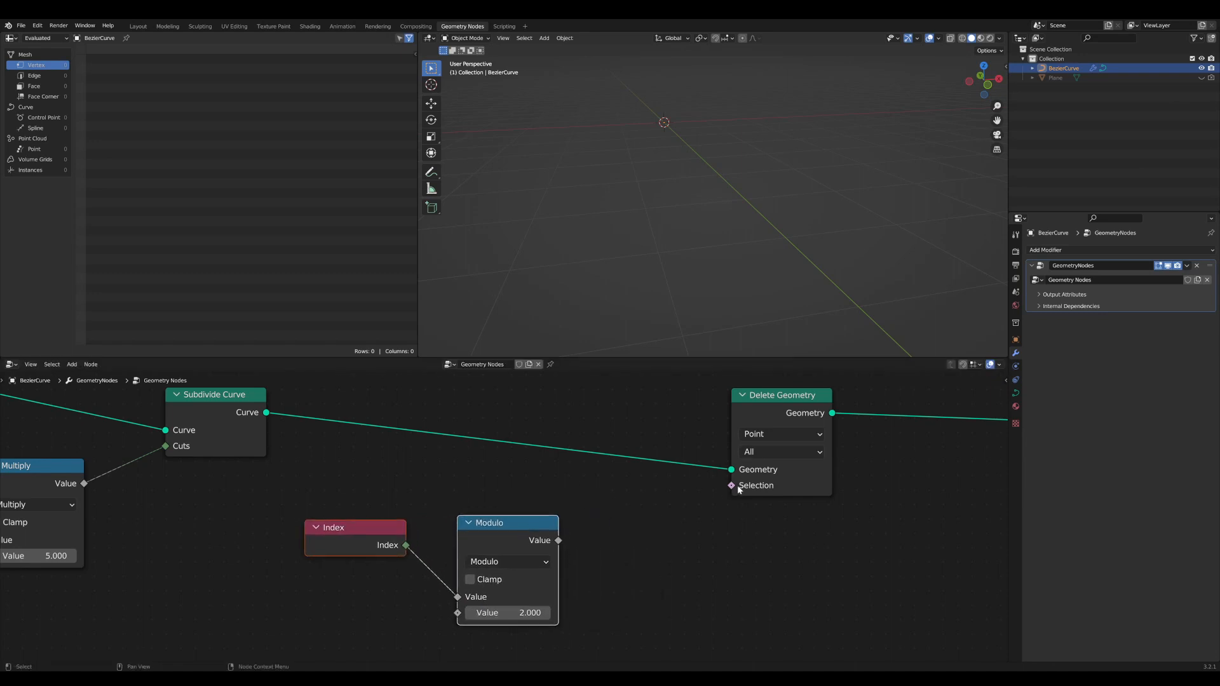
drag(560, 540, 732, 486)
middle_drag(752, 246, 782, 254)
- Mute and unmute the Delete Geometry node to compare the curve's segments with and without the deleted points
click(798, 404)
key(m)
key(m)
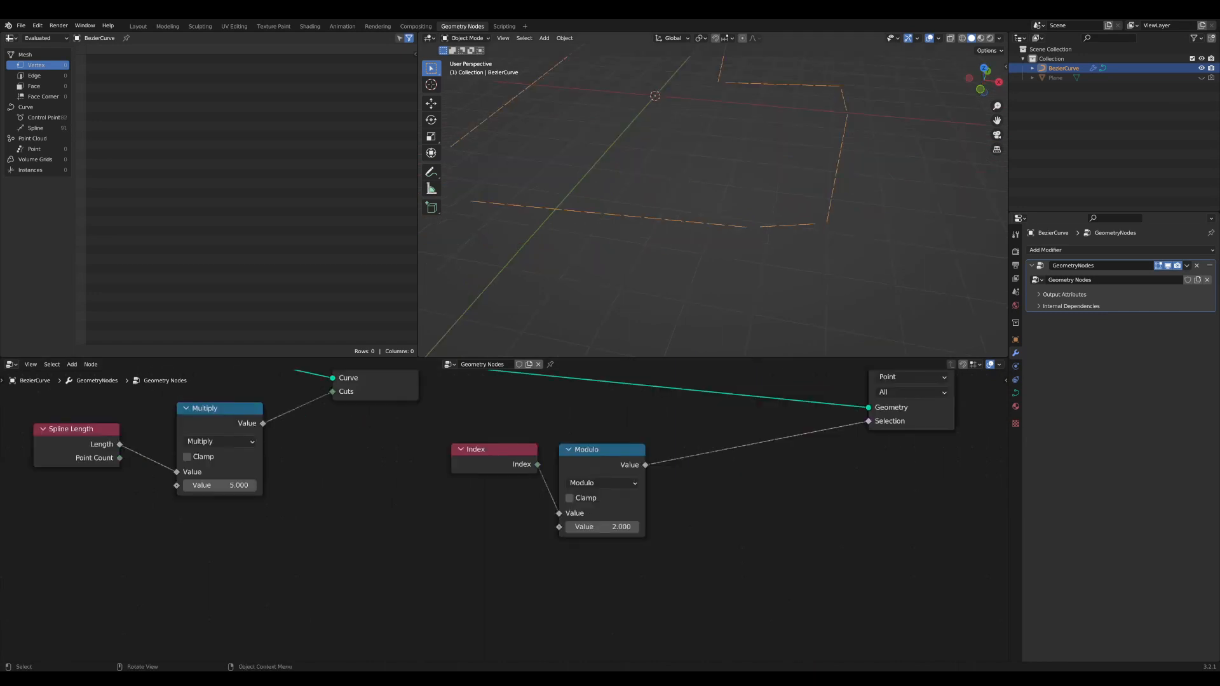
middle_drag(781, 254, 783, 227)
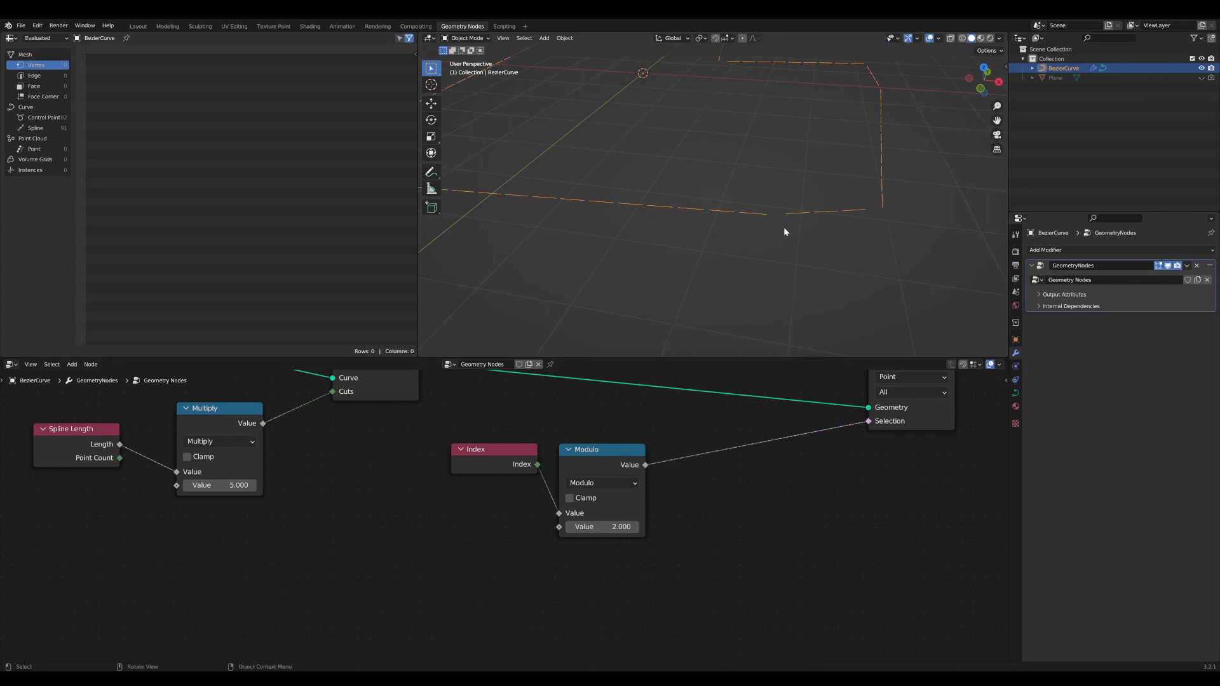
scroll(784, 225, down, 1)
scroll(744, 526, down, 1)
- Shift the Index and Modulo nodes up slightly and place an Endpoint Selection node below Modulo
middle_drag(742, 526, 754, 544)
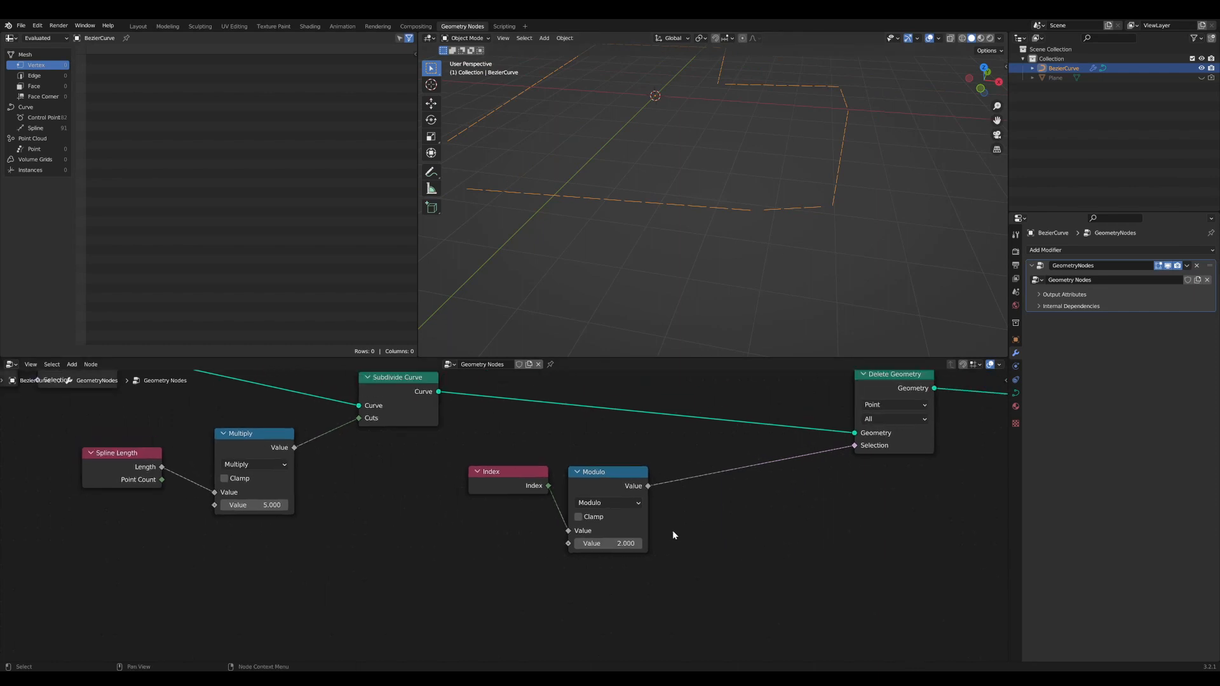
drag(670, 558, 485, 468)
drag(609, 472, 603, 459)
middle_drag(737, 559, 754, 544)
key(Tab)
text(end)
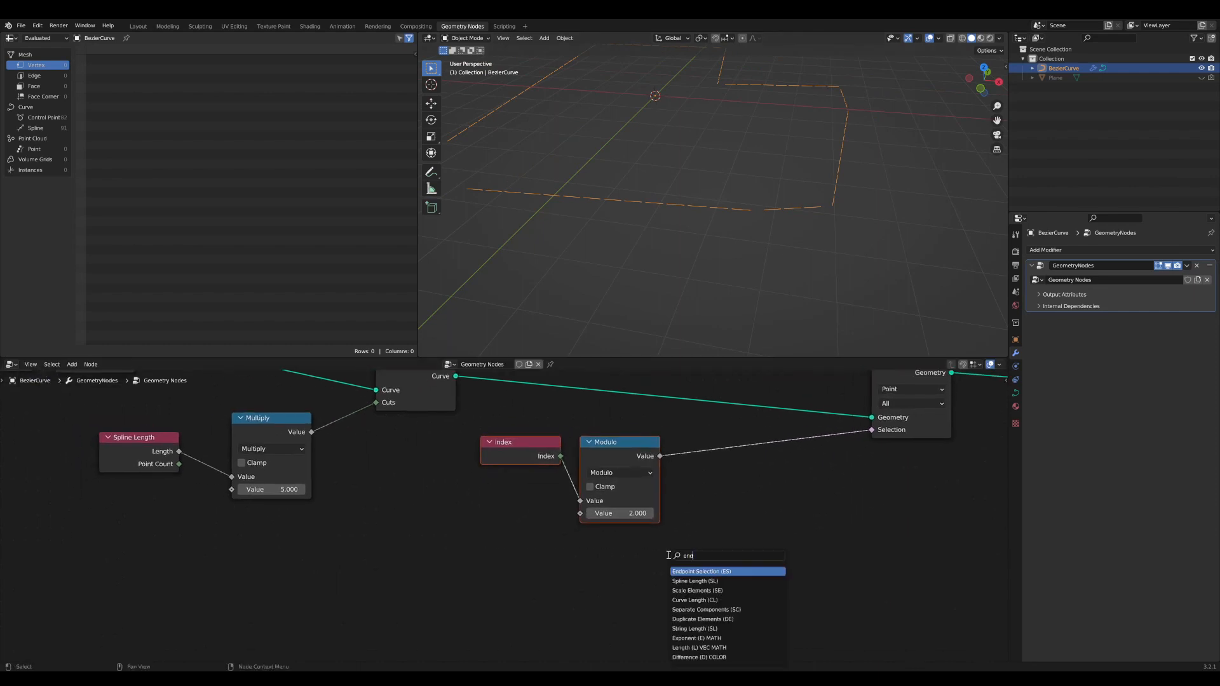
click(709, 571)
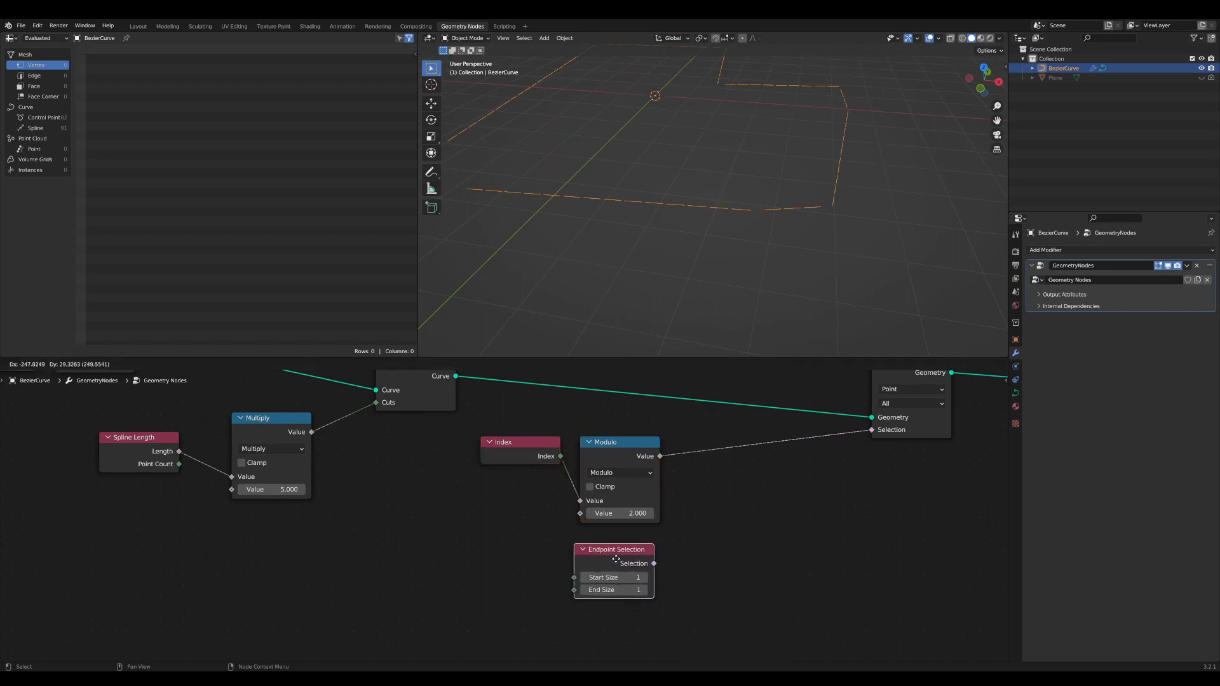
click(631, 545)
middle_drag(734, 531, 705, 528)
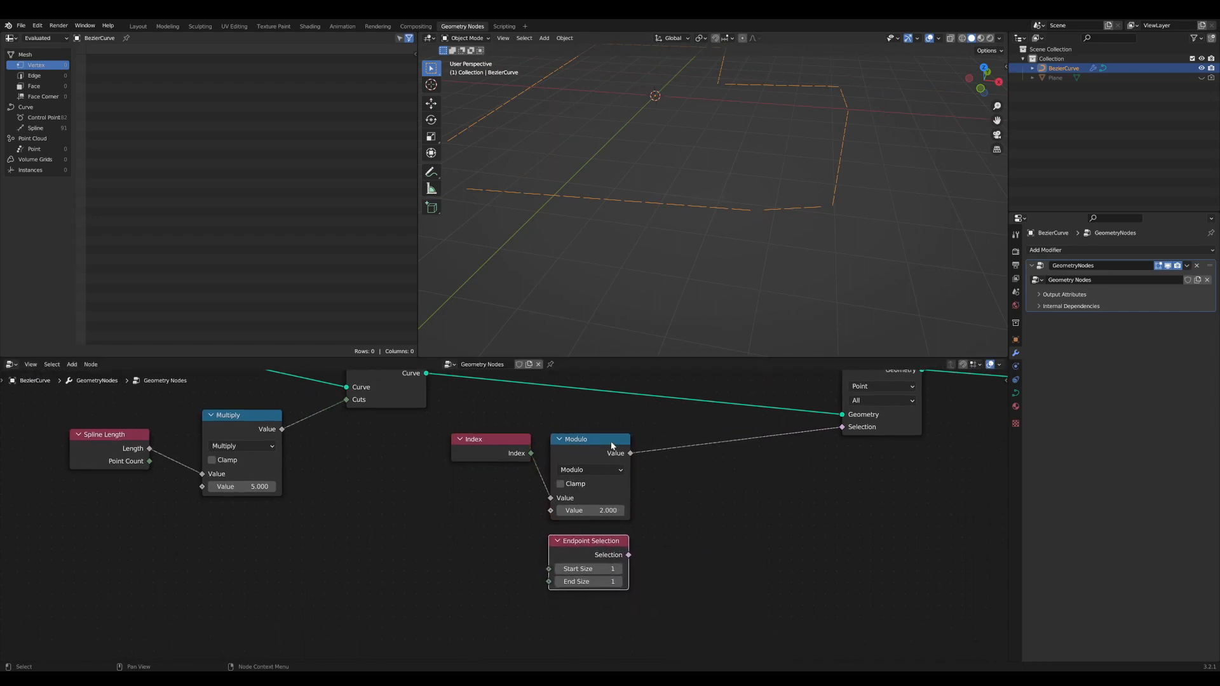
- Insert a Subtract math node between Modulo and Delete Geometry, with Endpoint Selection's output as its second value
key(Tab)
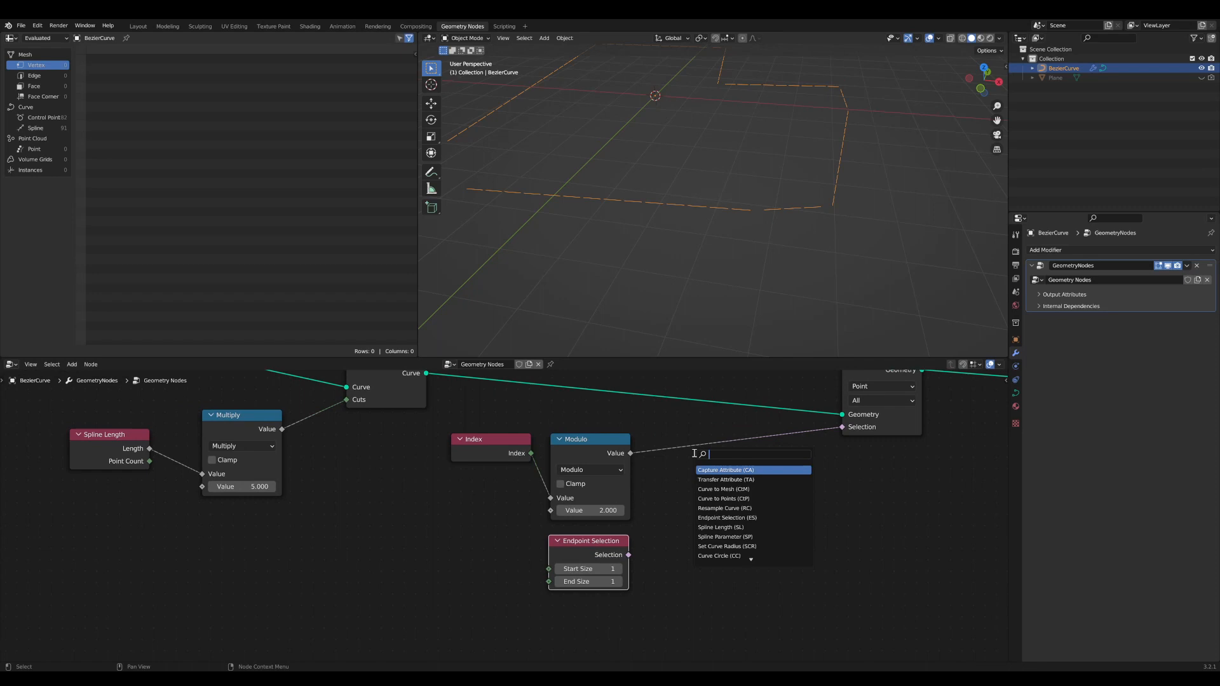
text(su)
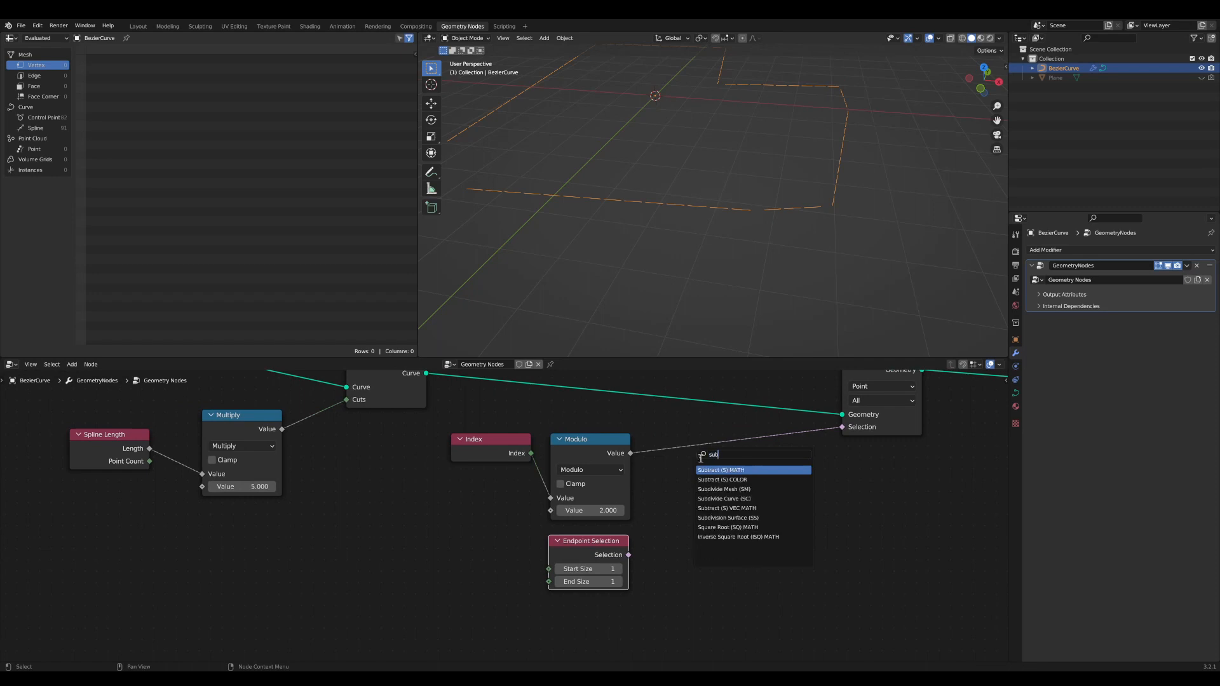
text(b)
key(Return)
click(684, 488)
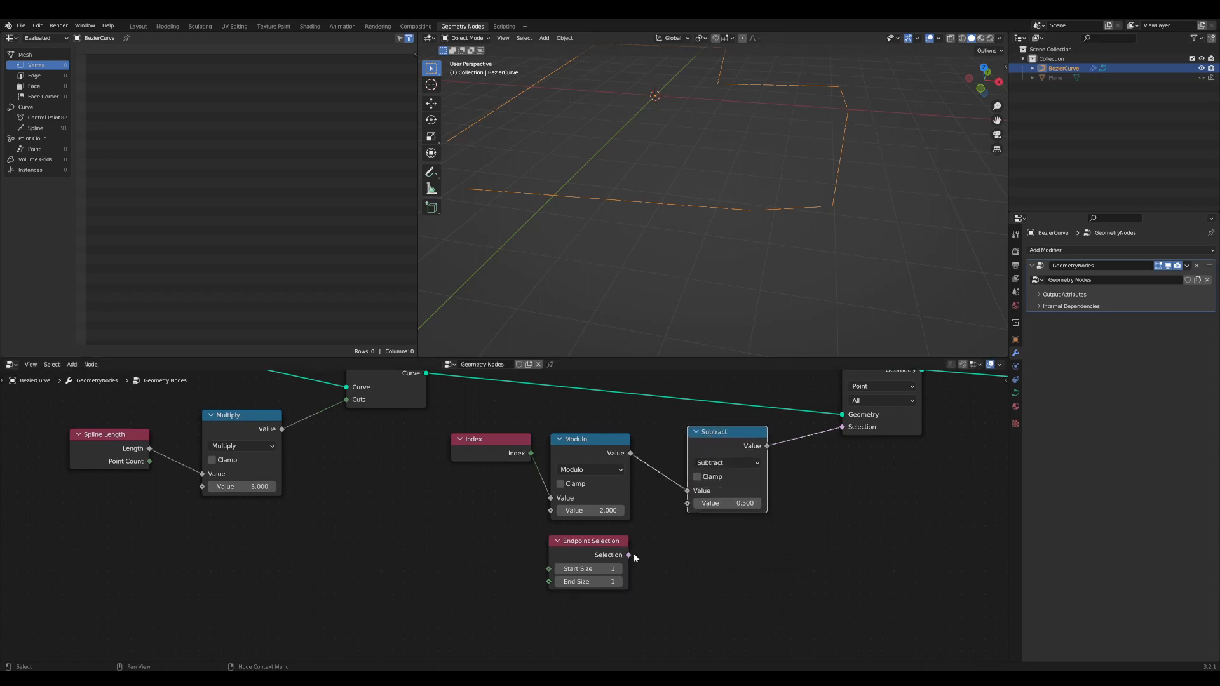
drag(629, 555, 692, 501)
middle_drag(750, 337, 813, 249)
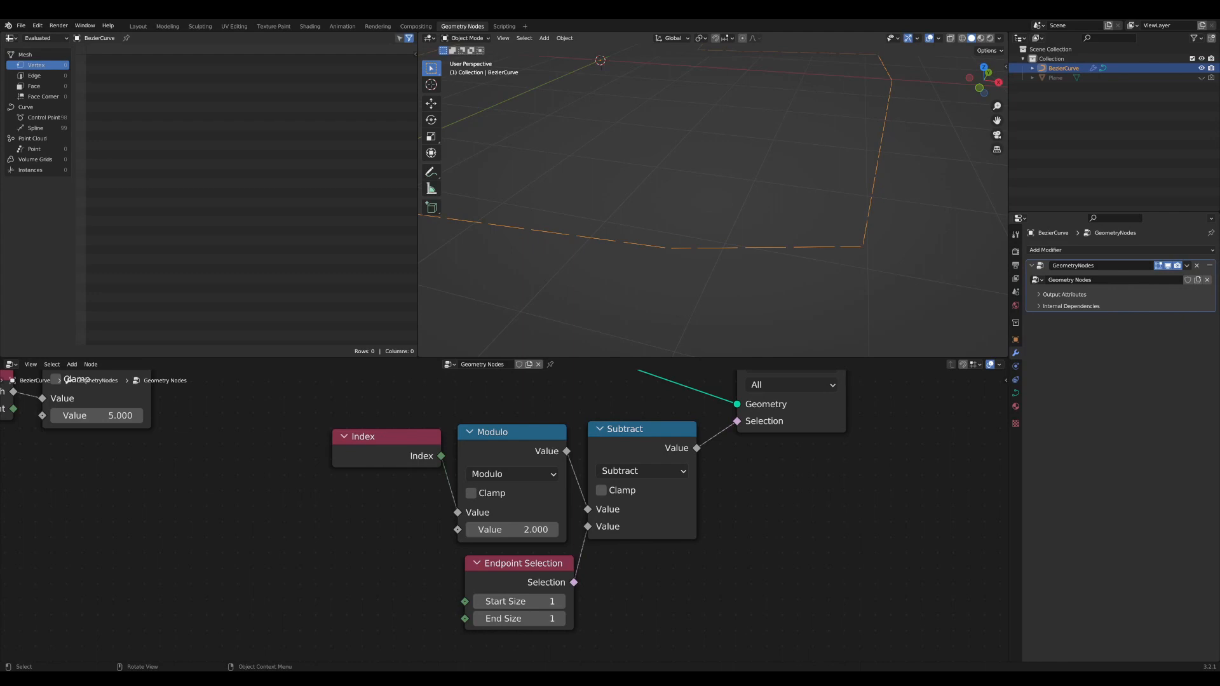
middle_drag(686, 267, 705, 273)
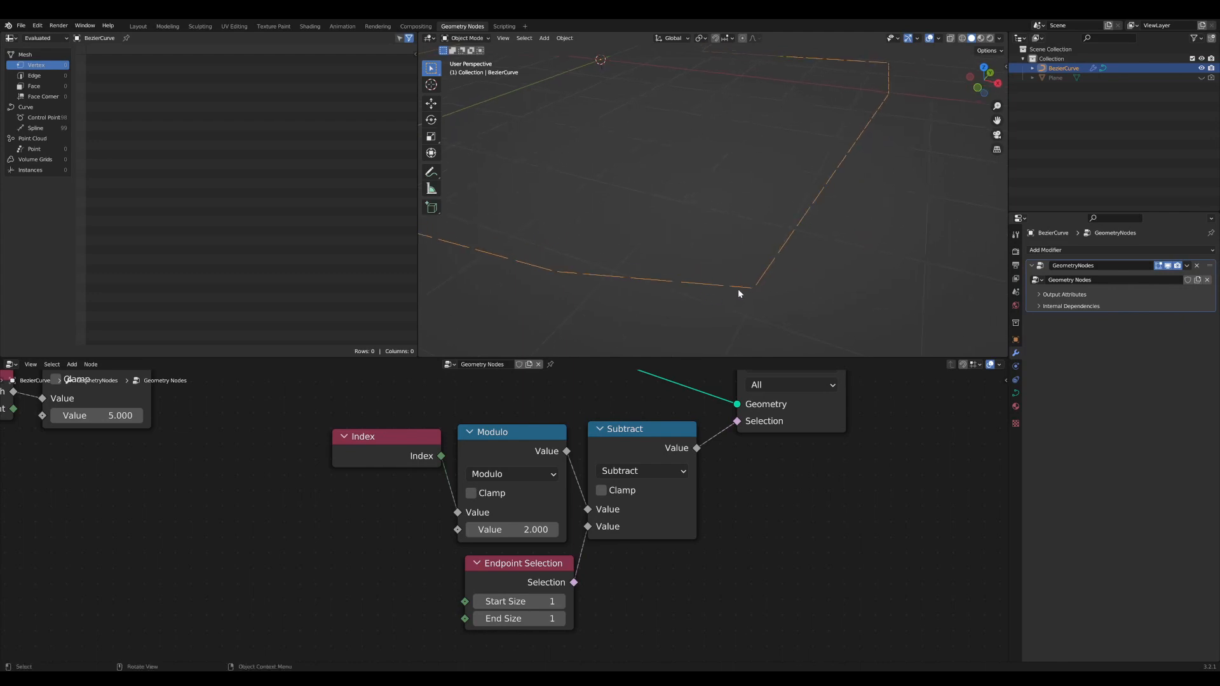
- Move Mesh to Curve away from Split Edges, and shift Curve to Mesh and Split Edges closer to Delete Geometry
scroll(762, 314, down, 2)
scroll(769, 476, down, 8)
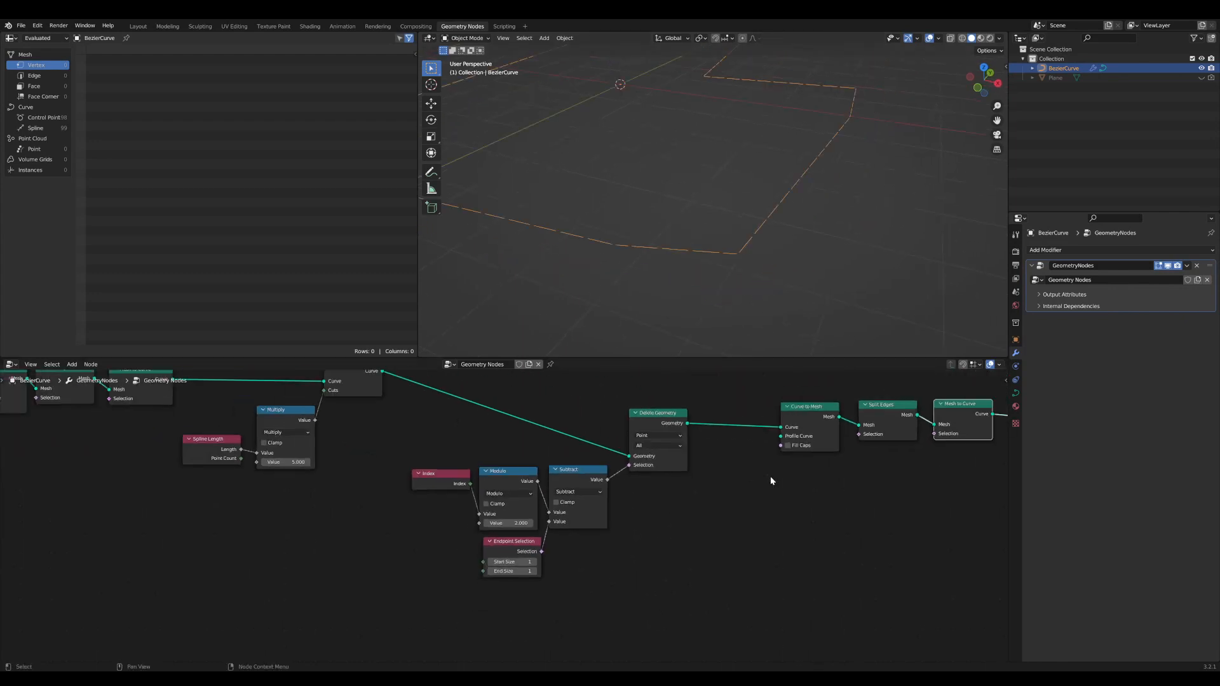
middle_drag(770, 476, 387, 493)
scroll(443, 490, up, 2)
scroll(444, 490, up, 2)
middle_drag(510, 480, 474, 553)
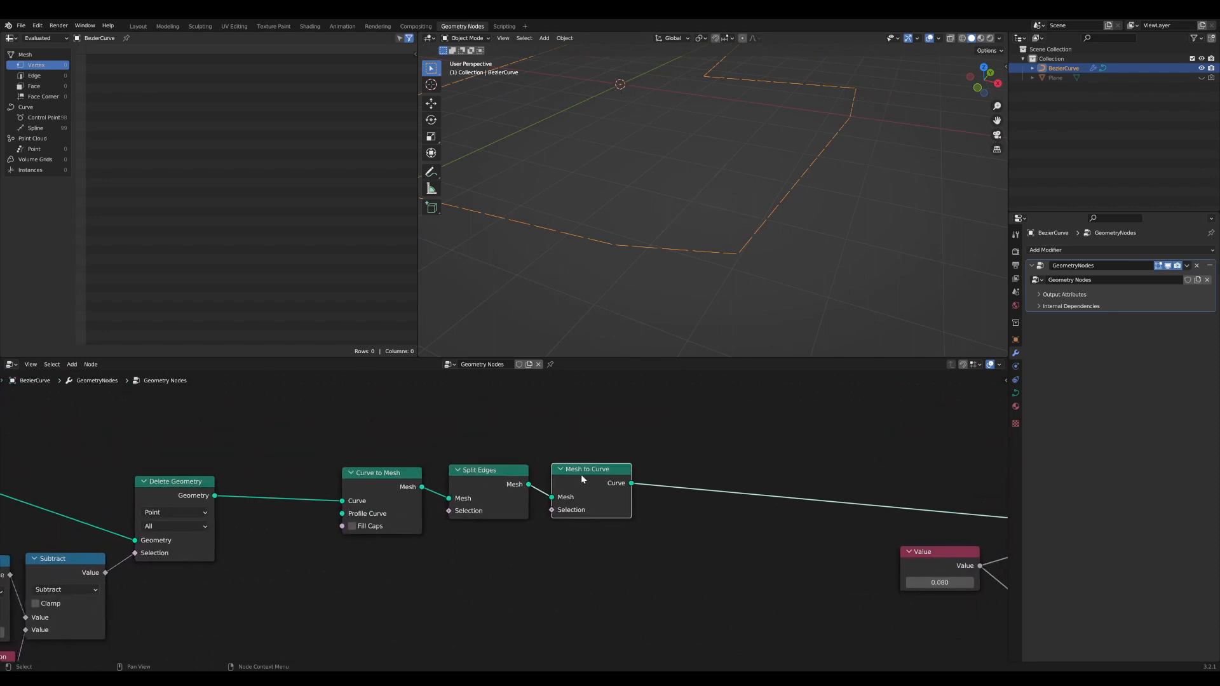
drag(580, 474, 735, 474)
drag(531, 431, 353, 542)
key(g)
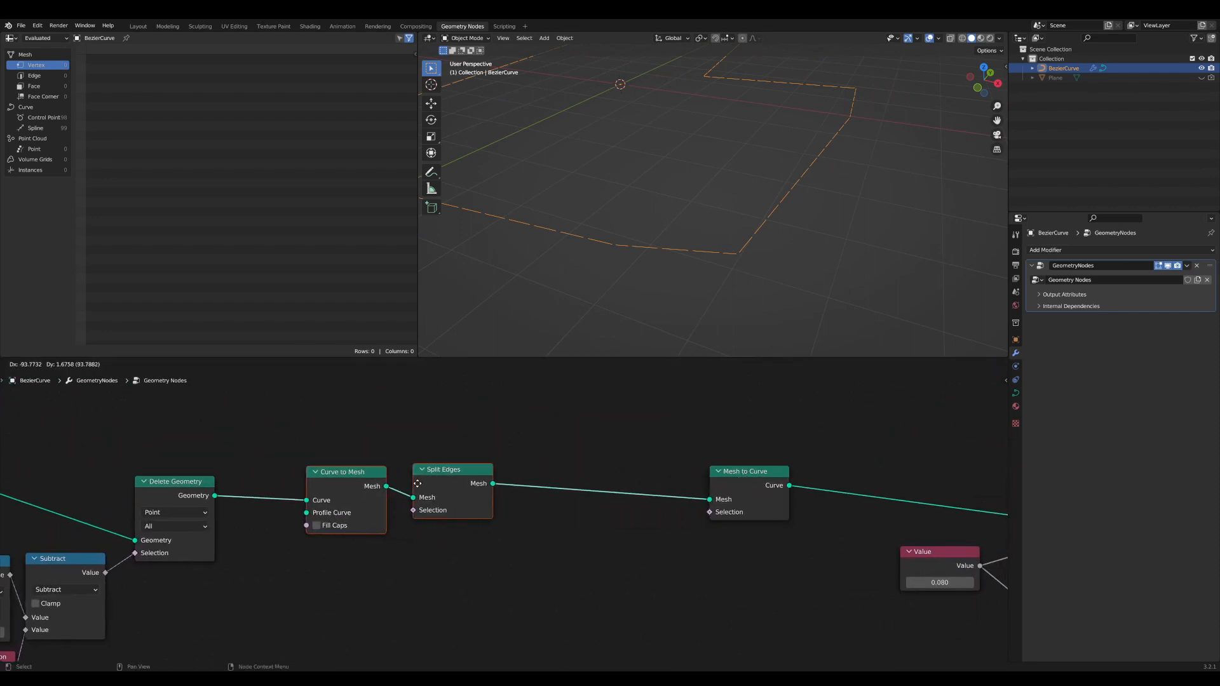
click(547, 572)
- Insert a Merge by Distance node between the Split Edges and Mesh to Curve nodes
scroll(550, 540, up, 3)
key(shift+a)
text(snerge)
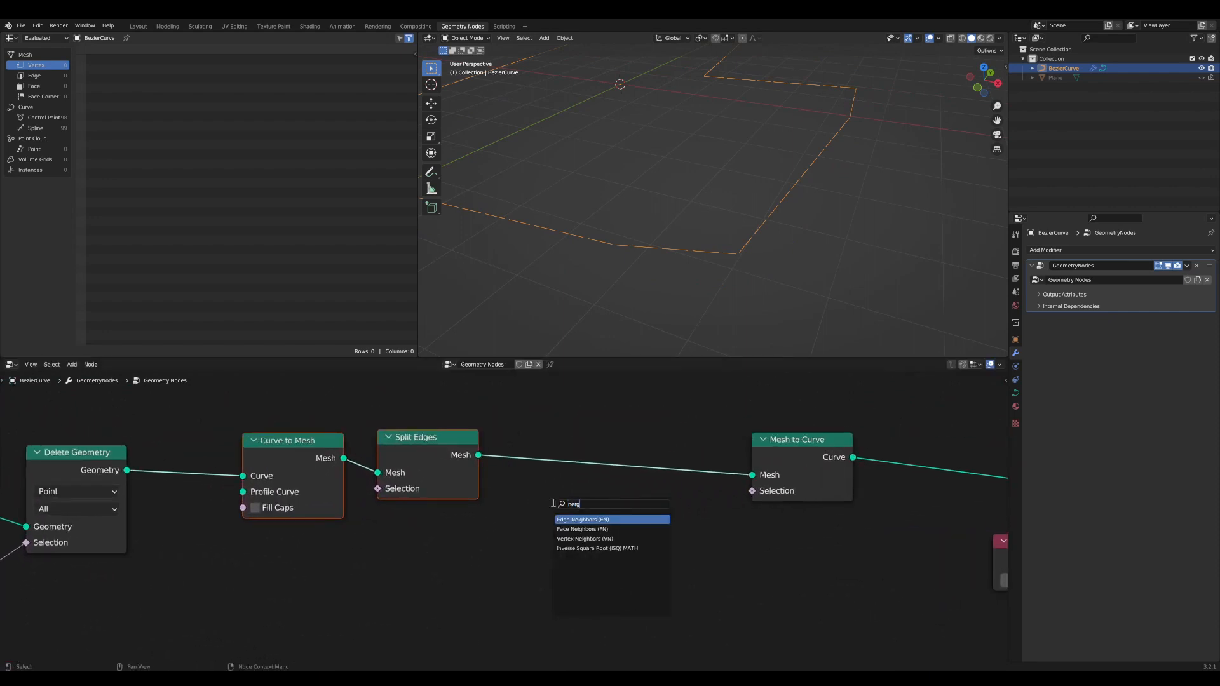
key(BackSpace)
key(BackSpace)
key(BackSpace)
key(BackSpace)
key(BackSpace)
text(merge)
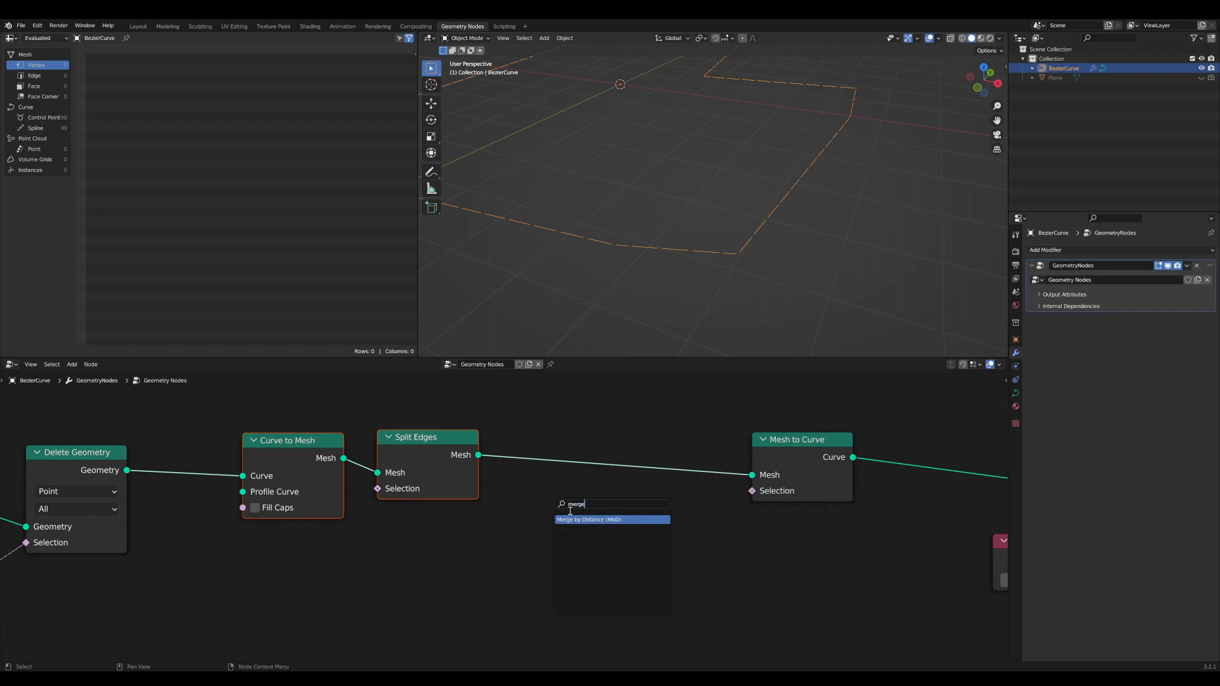
key(Return)
click(593, 457)
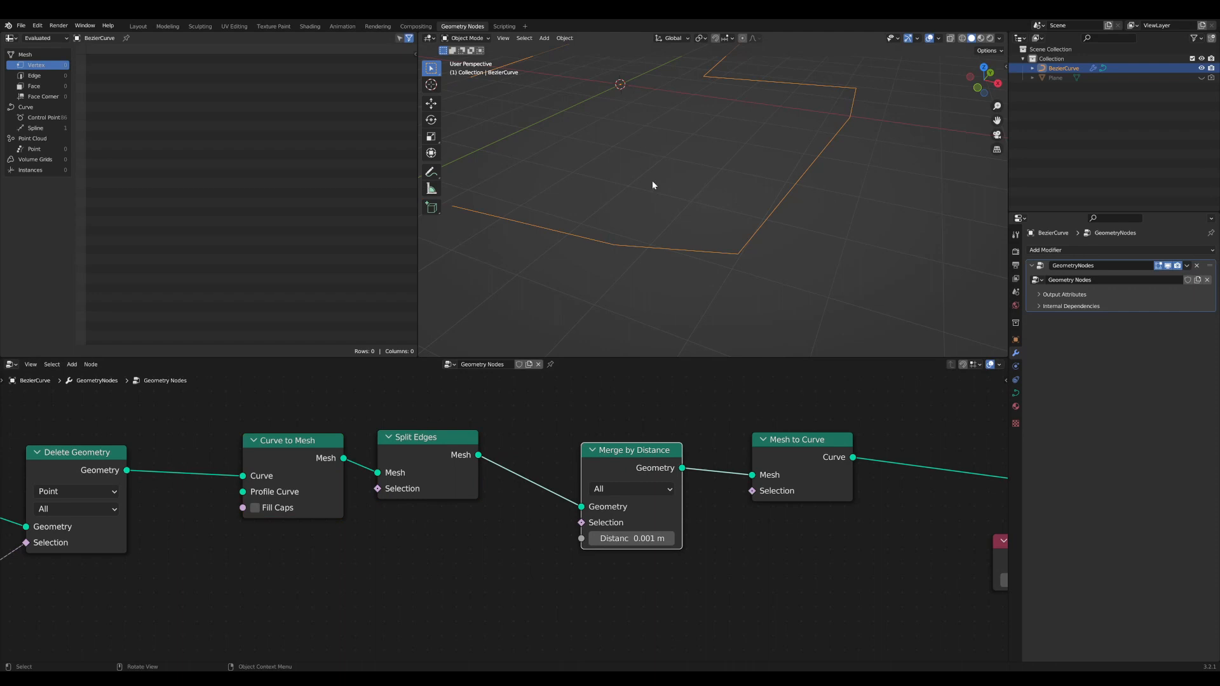
key(g)
click(610, 481)
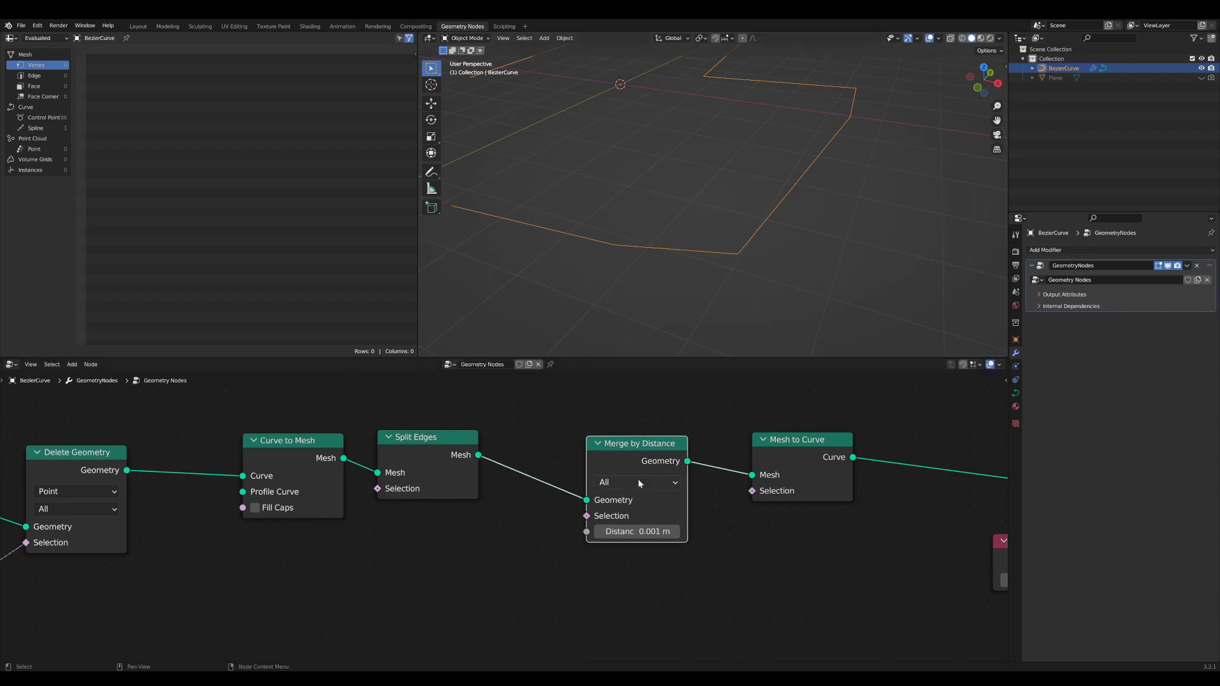
scroll(639, 480, down, 4)
drag(609, 464, 622, 457)
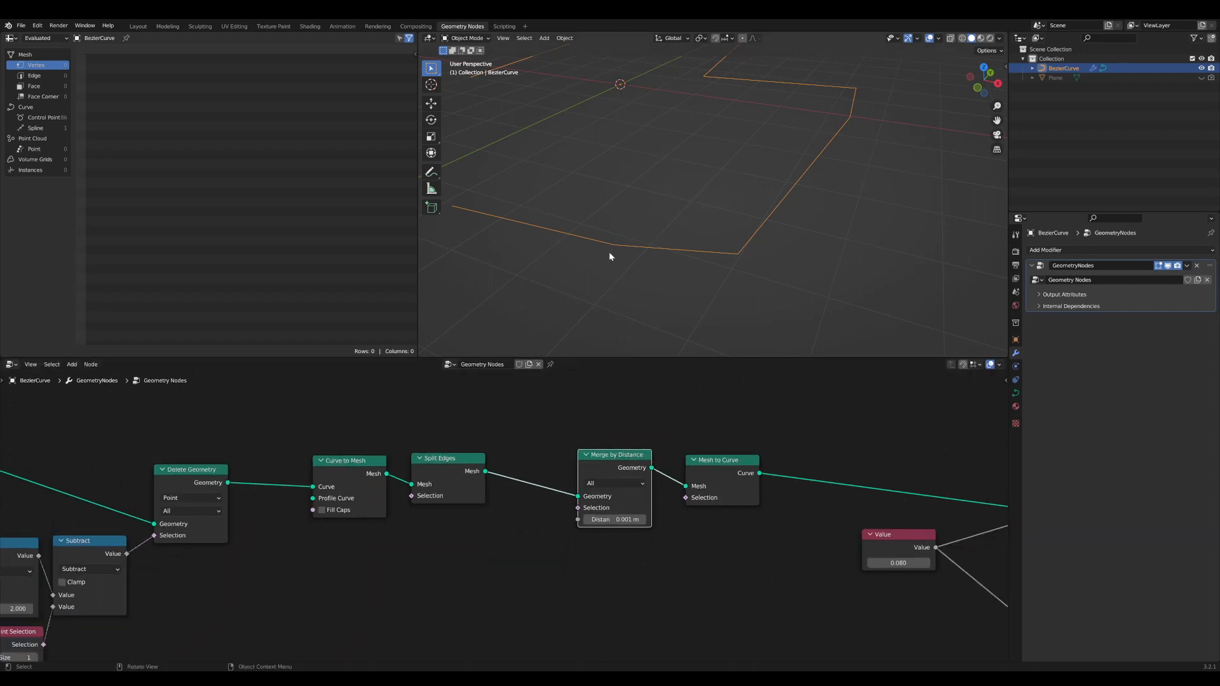
- Move the Spline Length, Multiply and Subdivide Curve nodes together closer to the preceding Mesh to Curve node
scroll(695, 257, down, 1)
scroll(425, 517, down, 1)
middle_drag(425, 518, 679, 507)
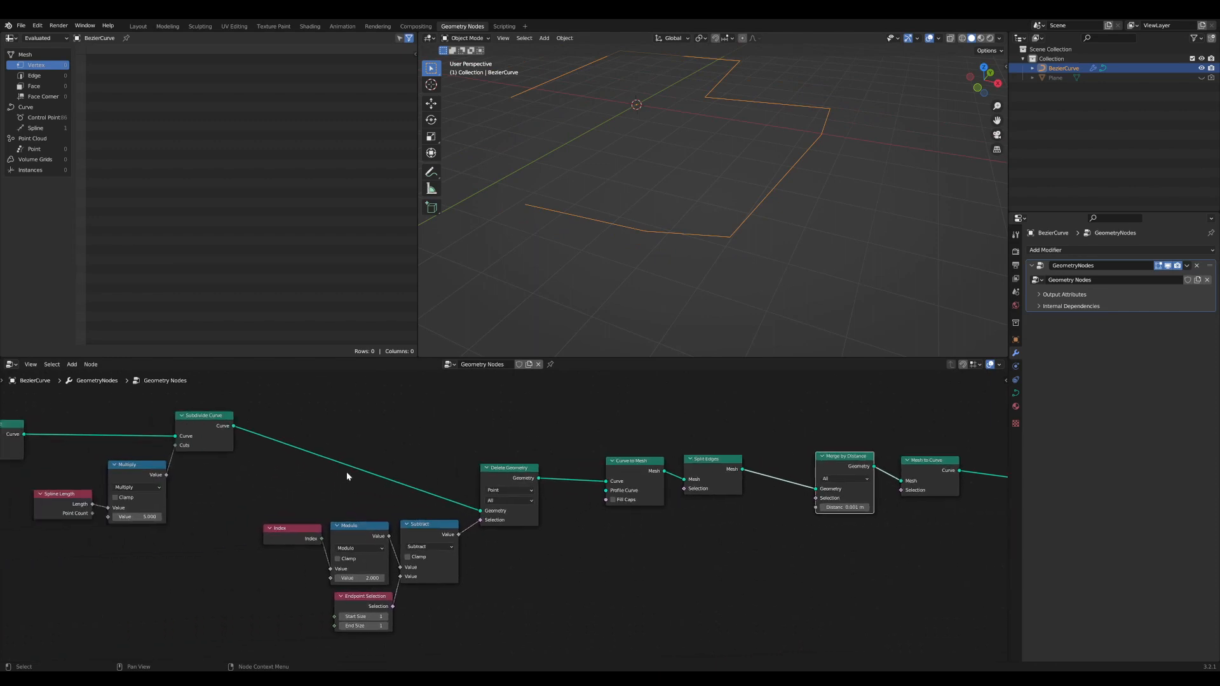
middle_drag(347, 476, 547, 485)
scroll(547, 484, up, 1)
drag(417, 570, 254, 433)
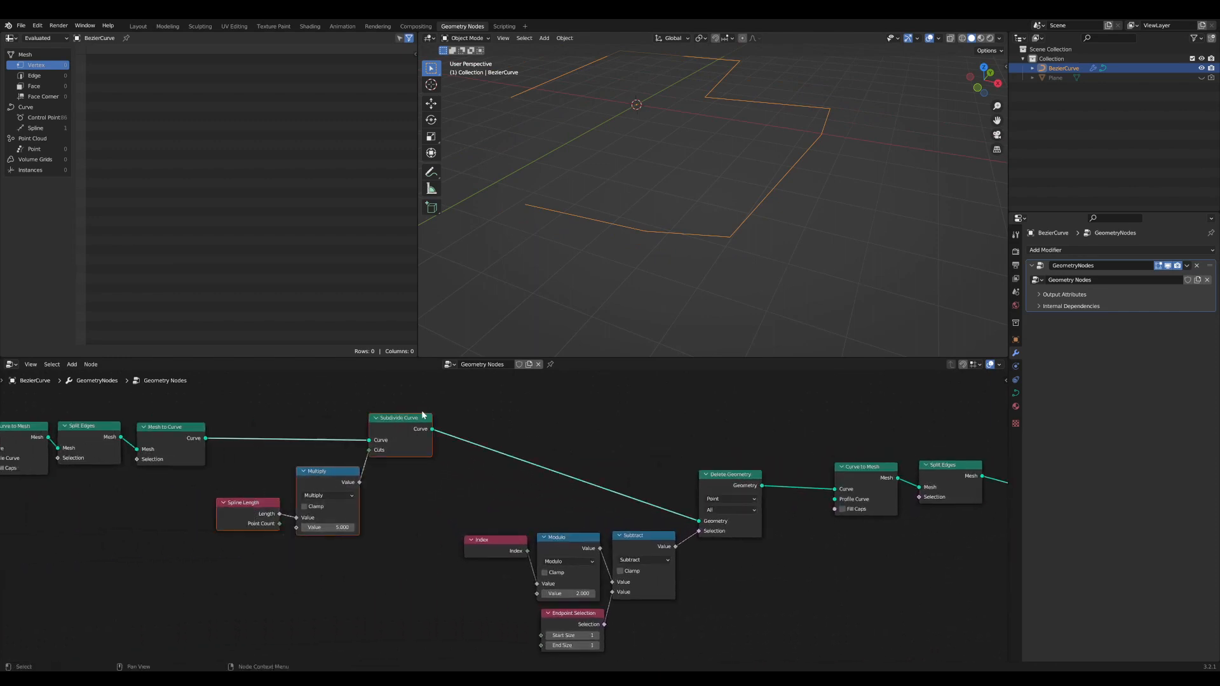
drag(423, 414, 404, 416)
- Duplicate the Endpoint Selection node and place the copy above the link between Subdivide Curve and Delete Geometry
click(567, 618)
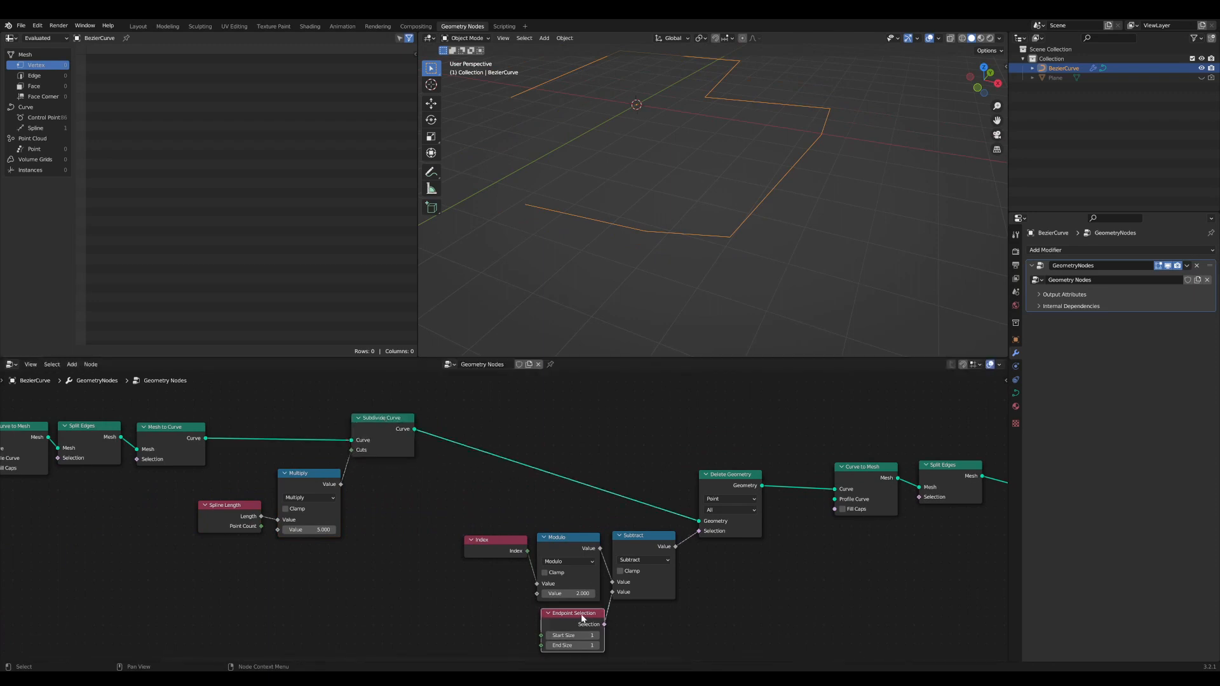
scroll(579, 625, down, 1)
drag(573, 613, 490, 390)
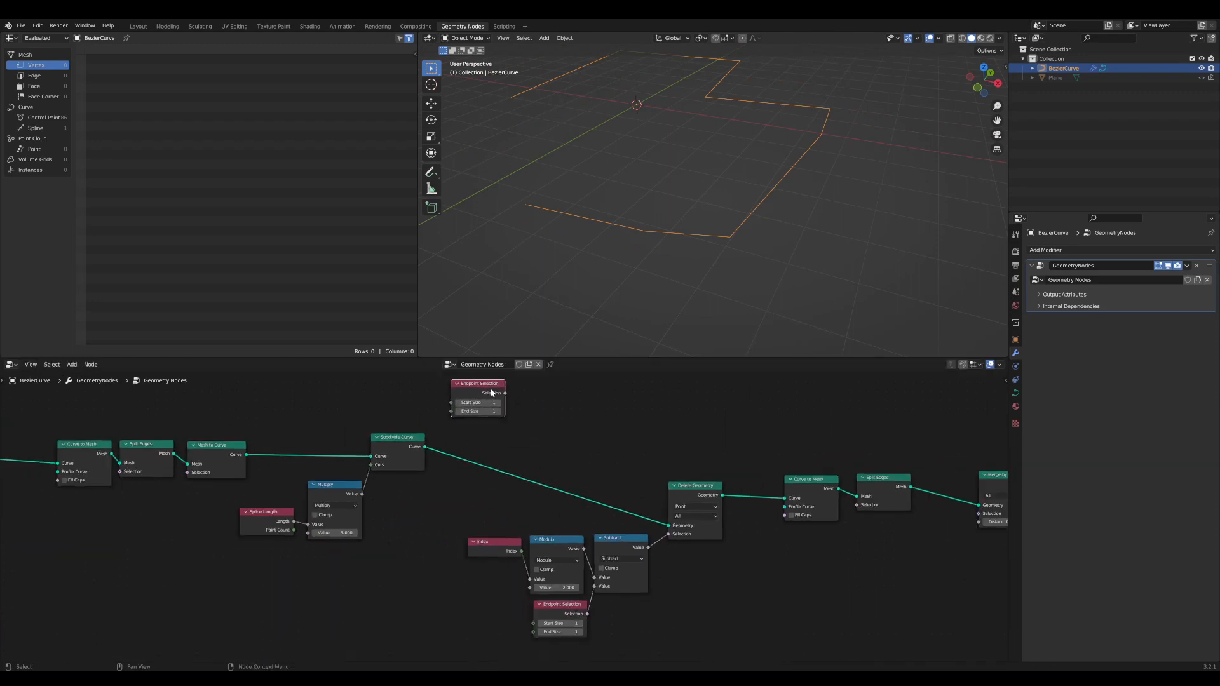
middle_drag(522, 466, 498, 519)
scroll(504, 501, up, 2)
- Insert a Capture Attribute node between Subdivide Curve and Delete Geometry and set its data type to Boolean
key(Tab)
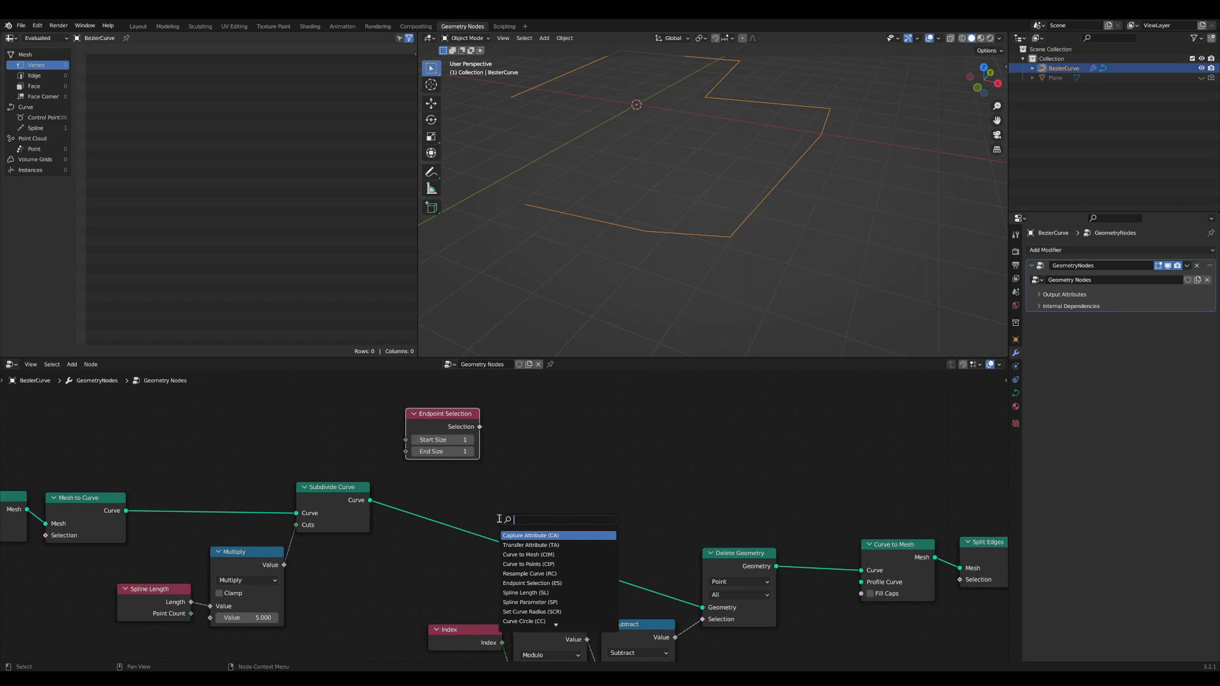
key(Return)
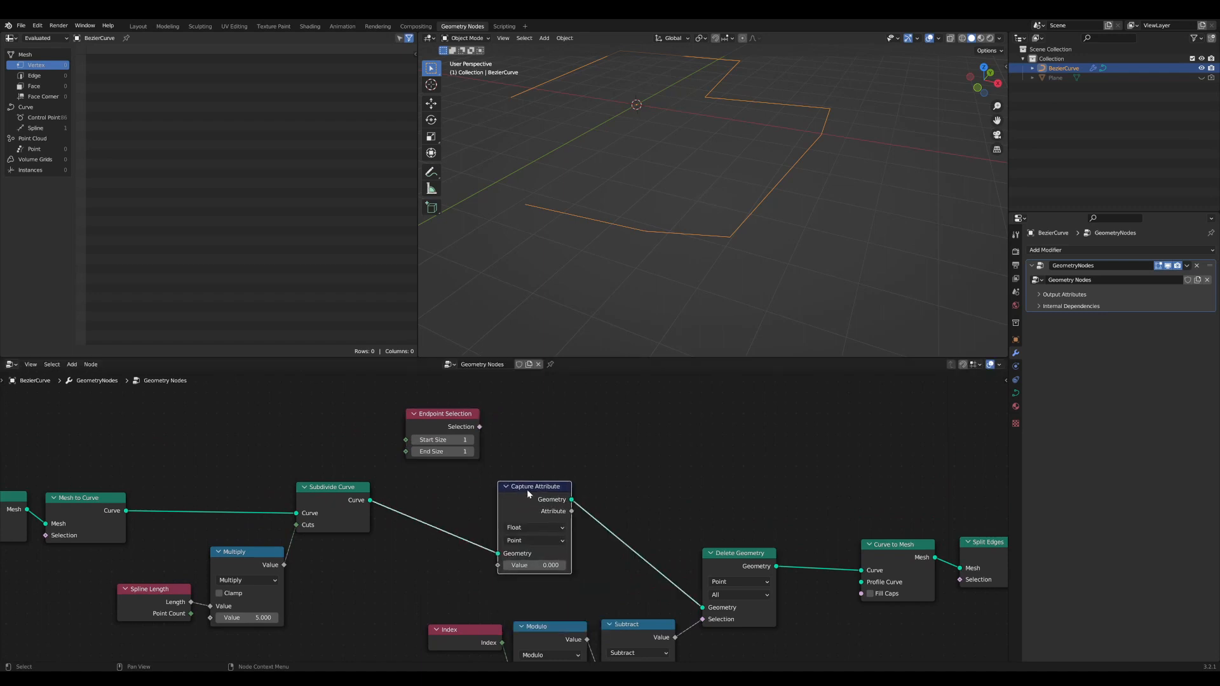
click(527, 489)
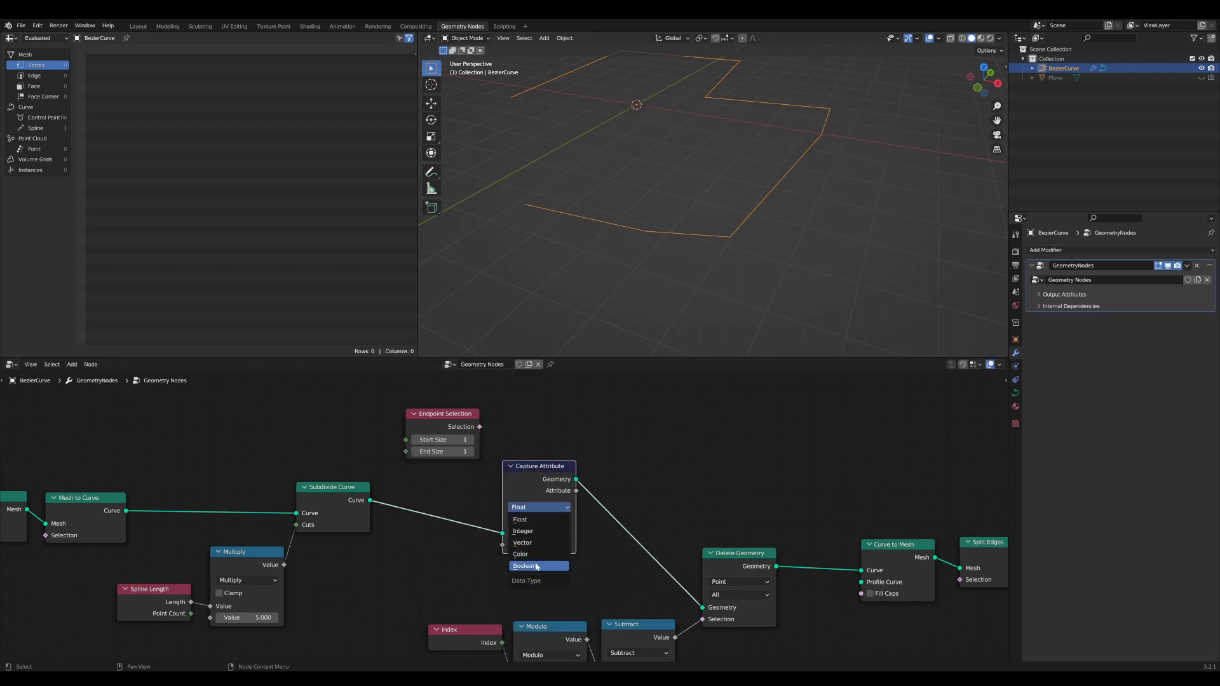
click(524, 565)
- Connect the duplicated Endpoint Selection to Capture Attribute's Value, and link the captured Attribute to Merge by Distance's Selection
drag(479, 427, 502, 545)
middle_drag(502, 545, 229, 491)
drag(203, 466, 217, 475)
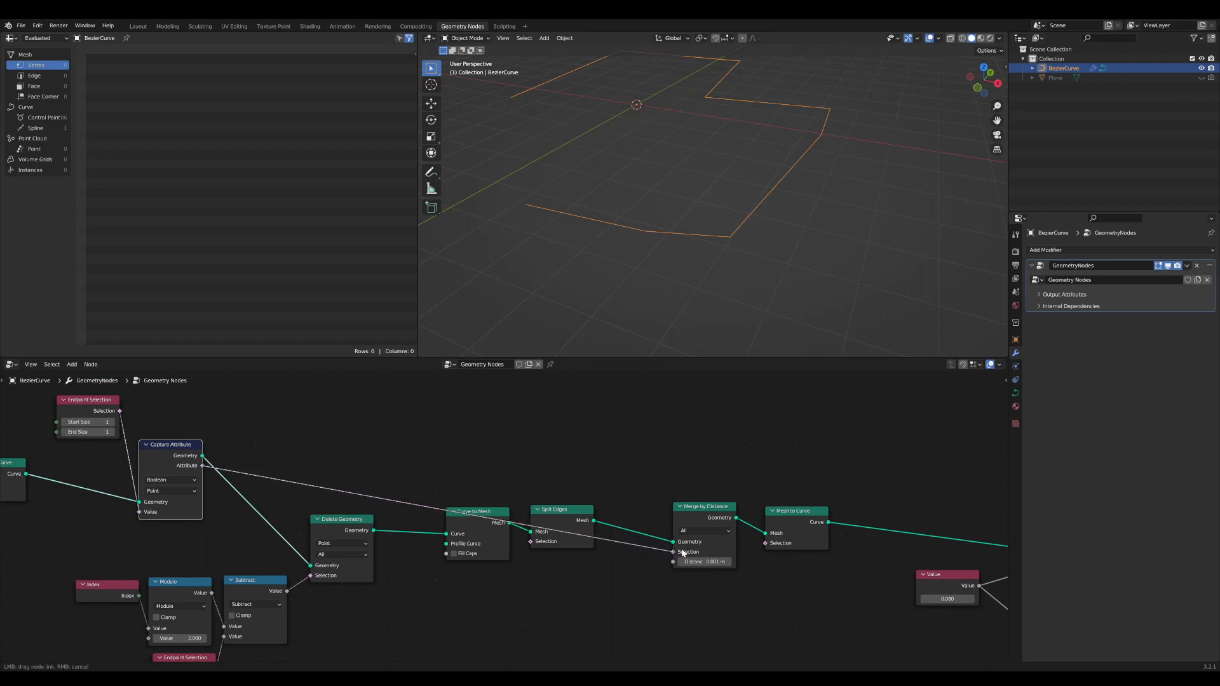
- Finish the captured Attribute link into Merge by Distance's Selection, and tighten the spacing of Split Edges, Merge by Distance and Mesh to Curve
drag(683, 553, 682, 551)
drag(714, 511, 688, 509)
drag(810, 517, 769, 511)
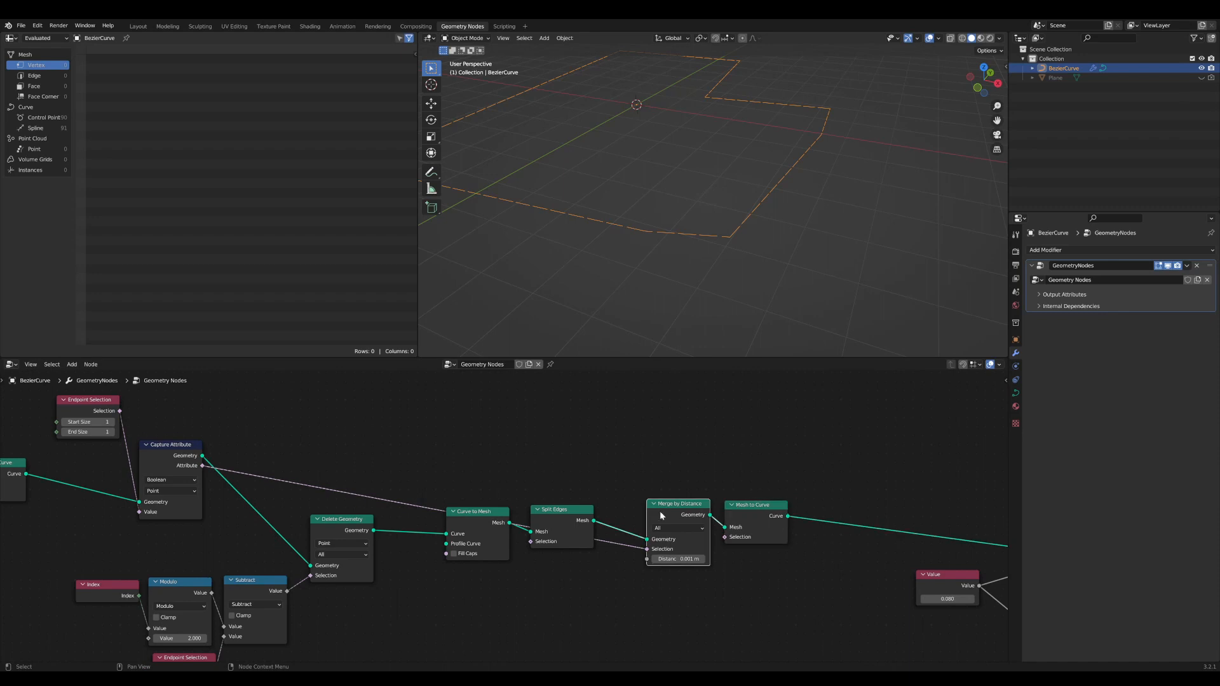
drag(563, 510, 596, 502)
click(671, 509)
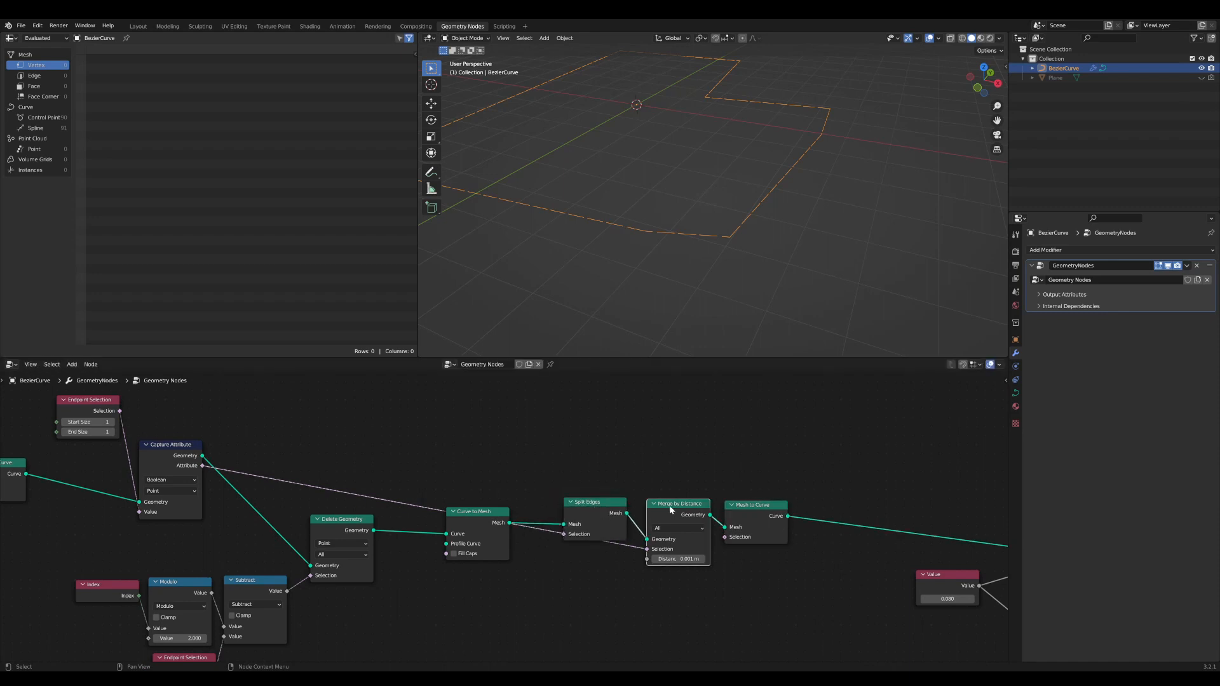
scroll(674, 241, up, 2)
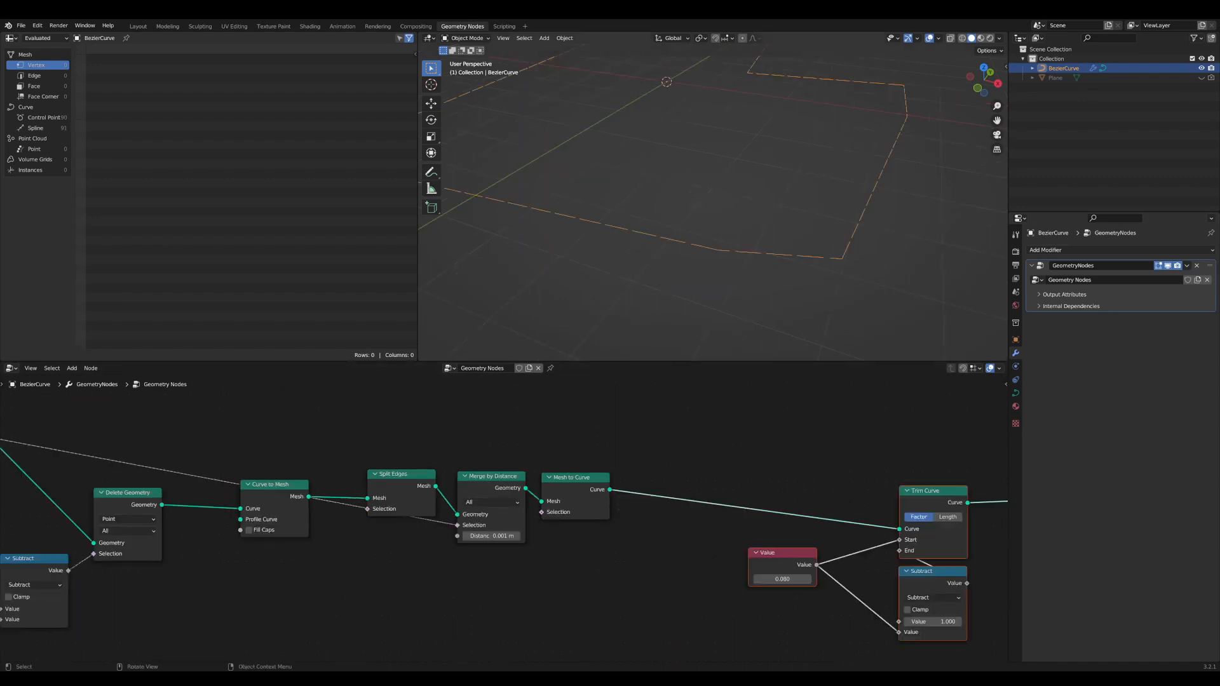
- Duplicate the node chain from Index and Delete Geometry through Group Output, keeping its input links, and place the copy straight below the original
scroll(727, 487, down, 4)
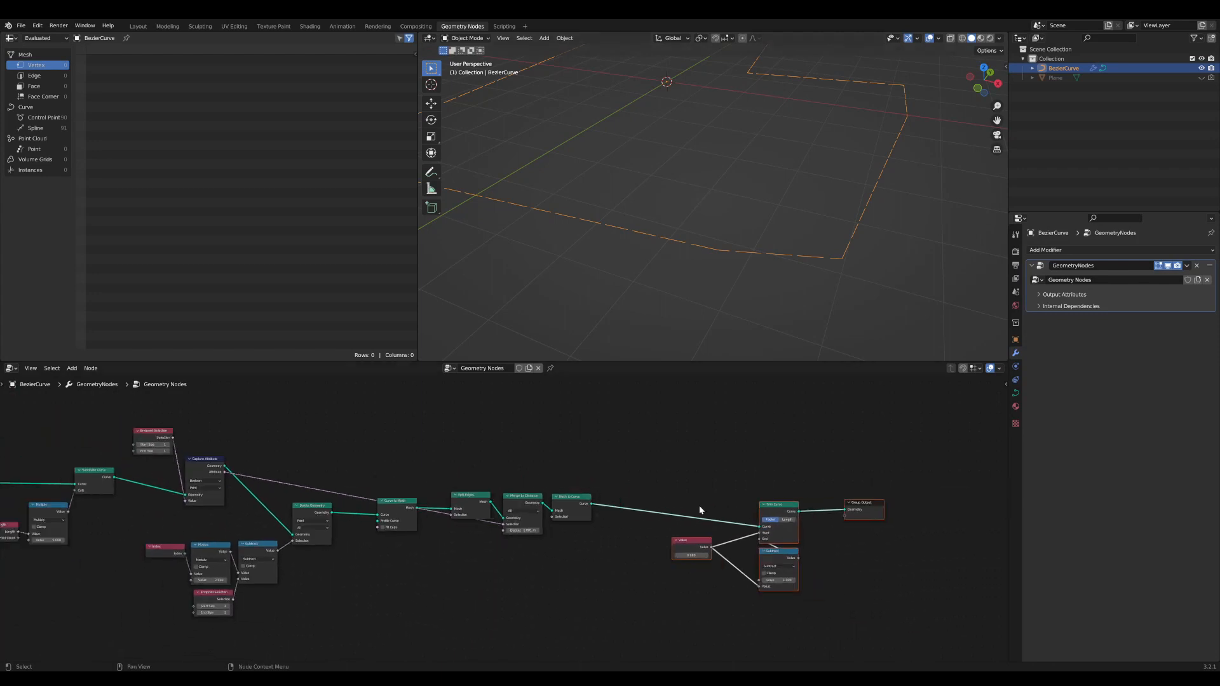
middle_drag(446, 473, 384, 457)
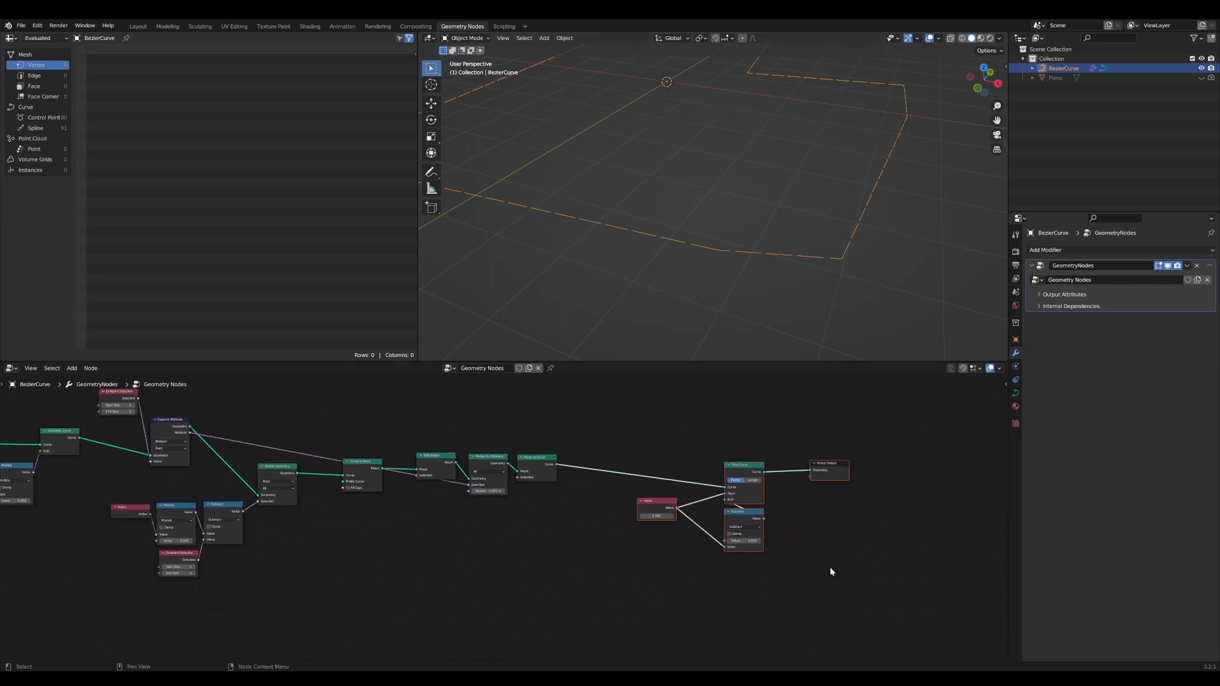
drag(885, 585, 111, 483)
drag(275, 473, 444, 422)
key(shift+d)
key(y)
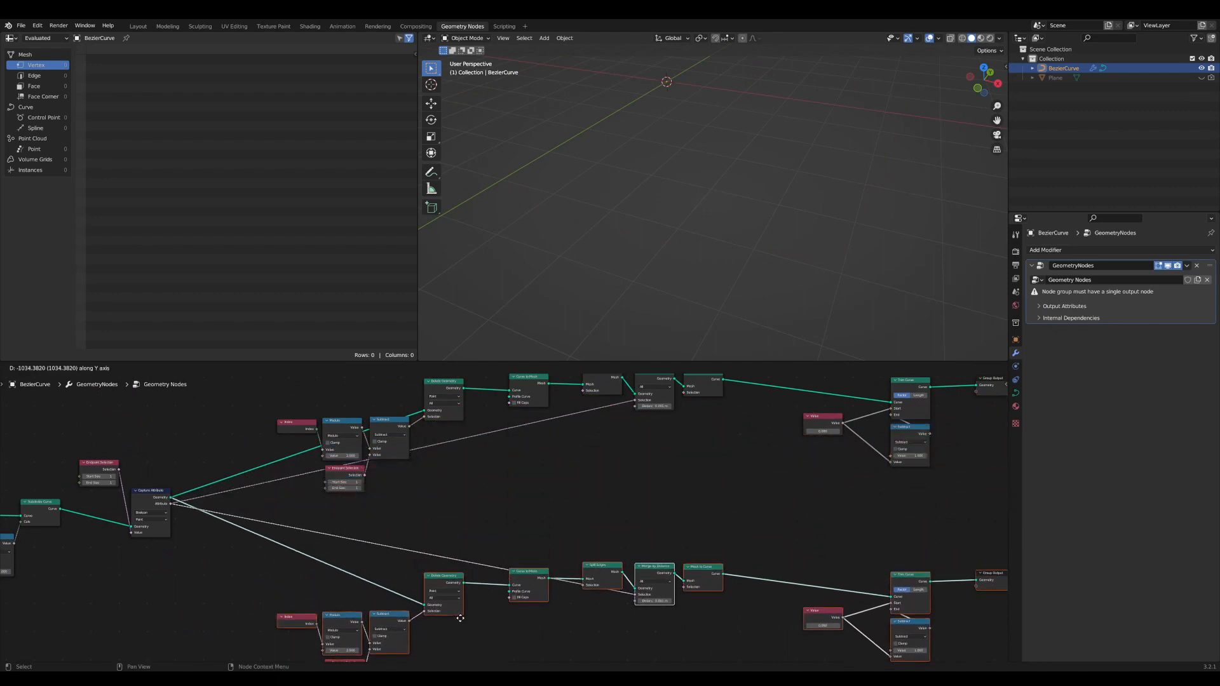
click(460, 625)
- Delete the duplicated Group Output node at the end of the lower chain
middle_drag(556, 608, 392, 537)
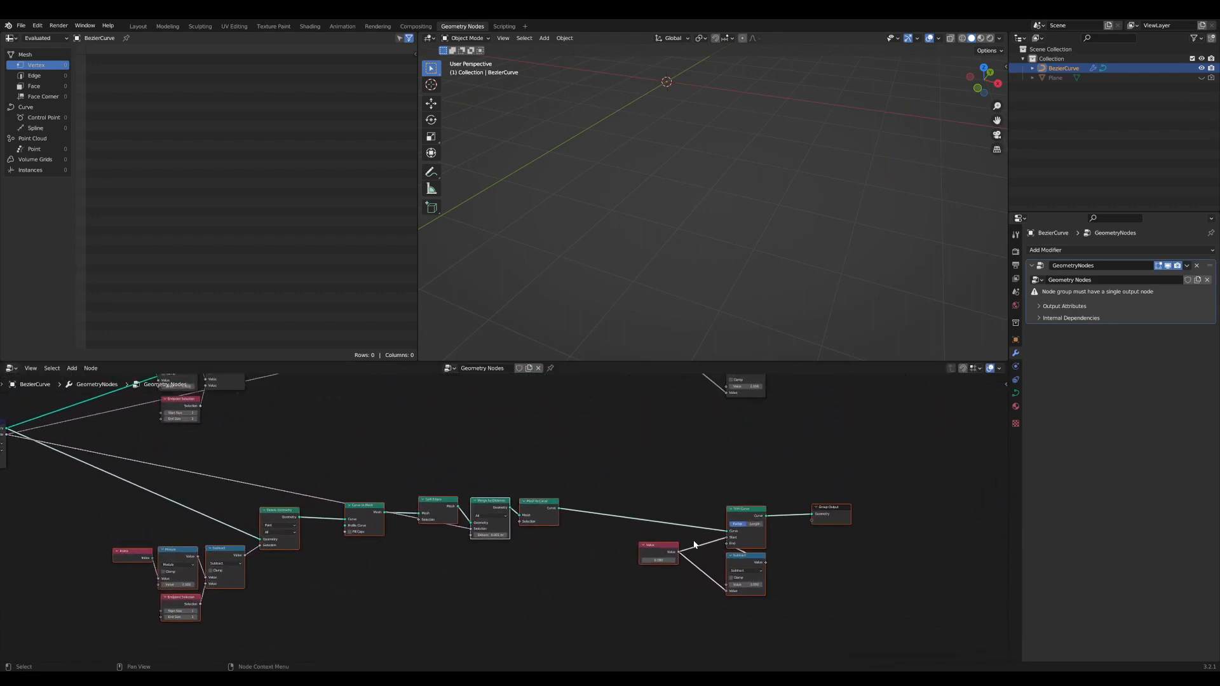
scroll(695, 544, up, 2)
middle_drag(731, 547, 512, 615)
scroll(667, 604, up, 1)
drag(740, 613, 630, 560)
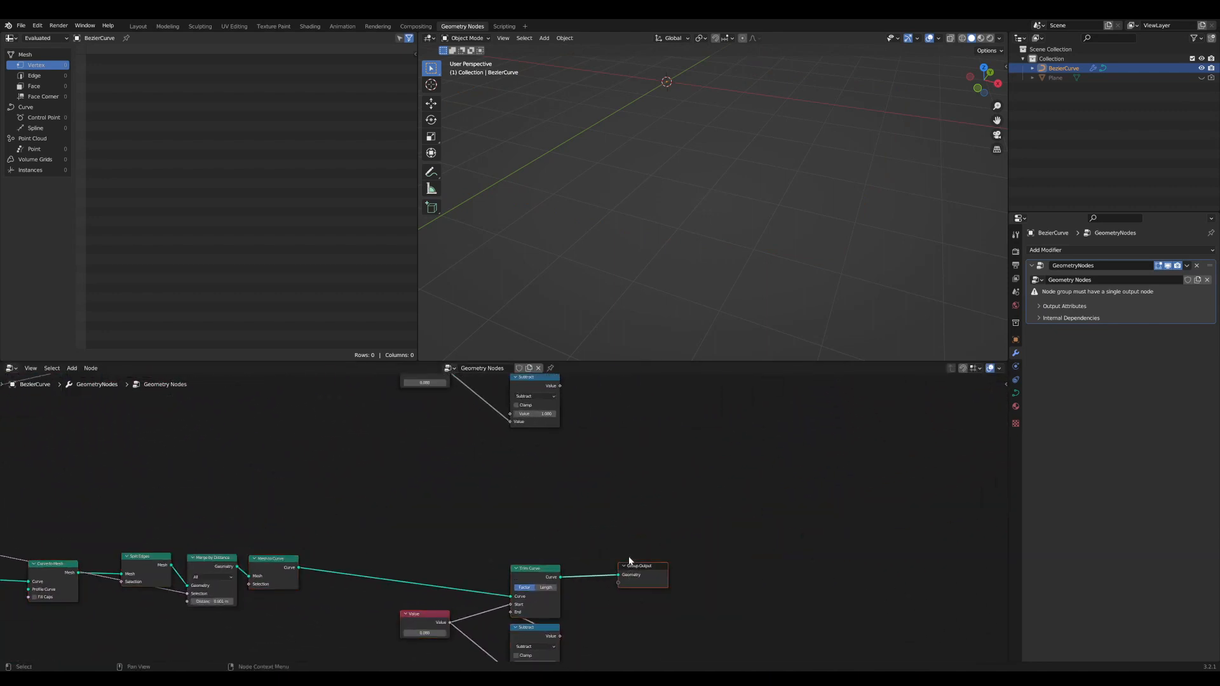
key(x)
- Move the remaining Group Output down between the two chains and connect the lower Trim Curve to it
middle_drag(630, 563, 604, 596)
scroll(629, 591, down, 3)
scroll(605, 572, down, 2)
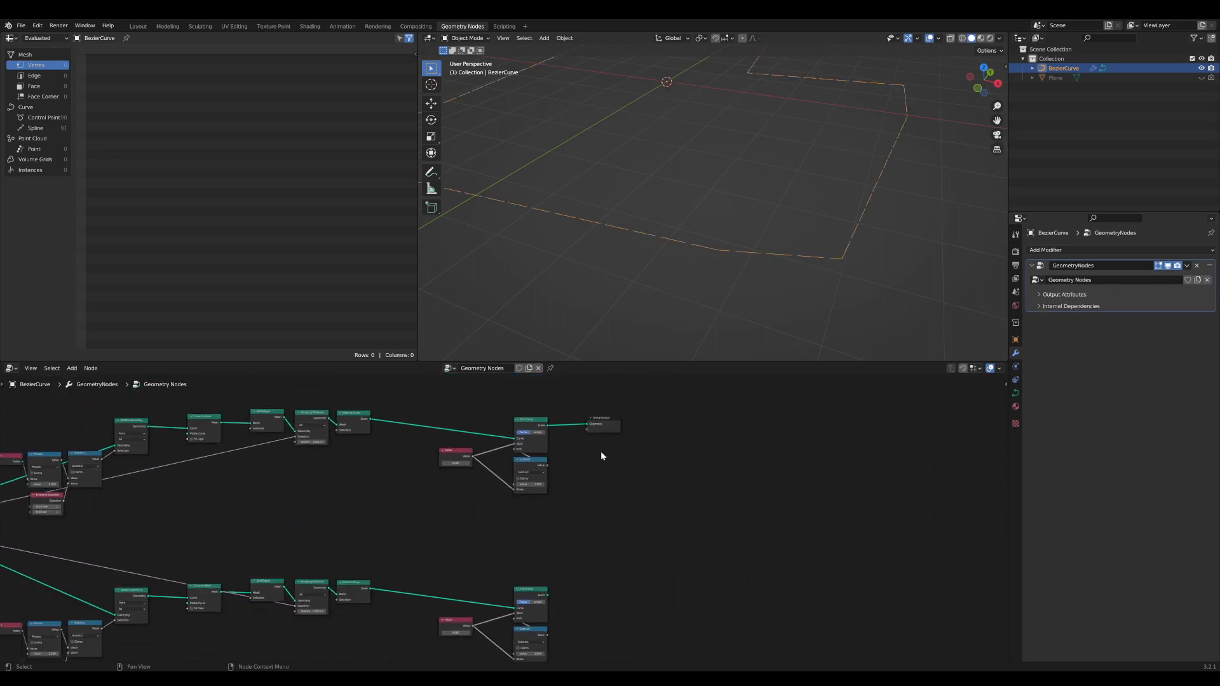
drag(601, 419, 645, 571)
scroll(665, 513, up, 2)
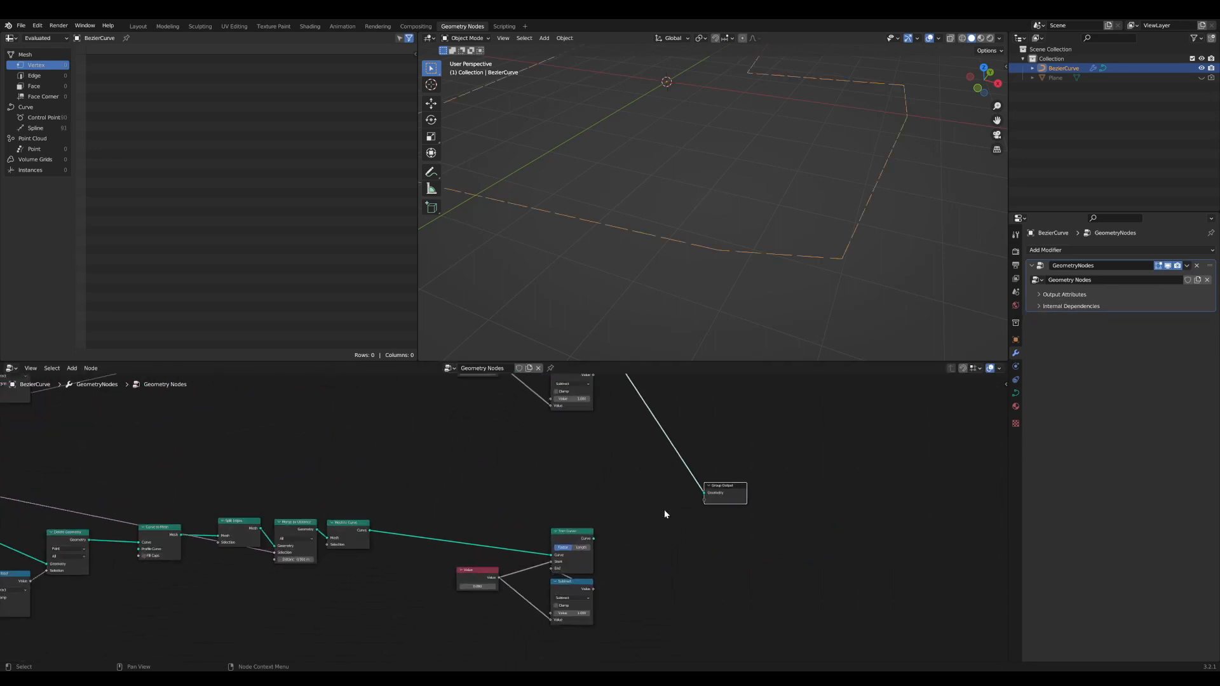
alt+shift+click(576, 539)
- Insert an Add math node with value 1 between Index and Modulo in the lower chain
middle_drag(558, 547, 955, 468)
middle_drag(524, 521, 788, 531)
scroll(730, 531, up, 5)
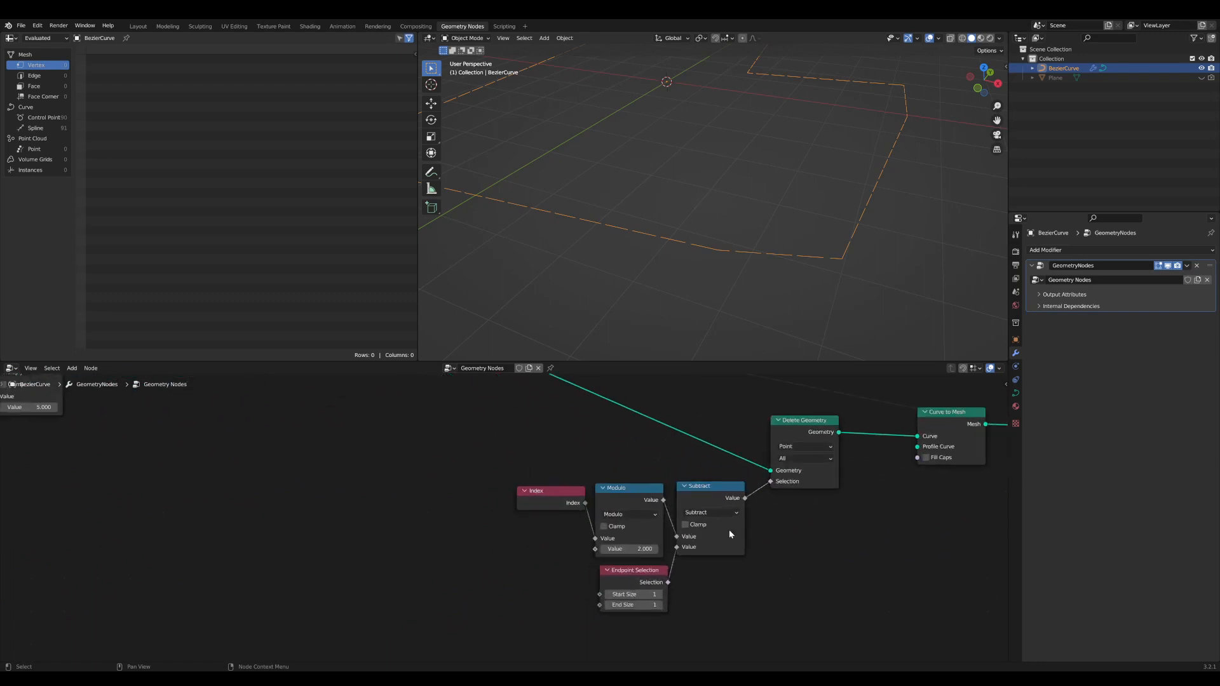
scroll(730, 530, up, 3)
drag(543, 489, 400, 484)
middle_drag(535, 500, 537, 500)
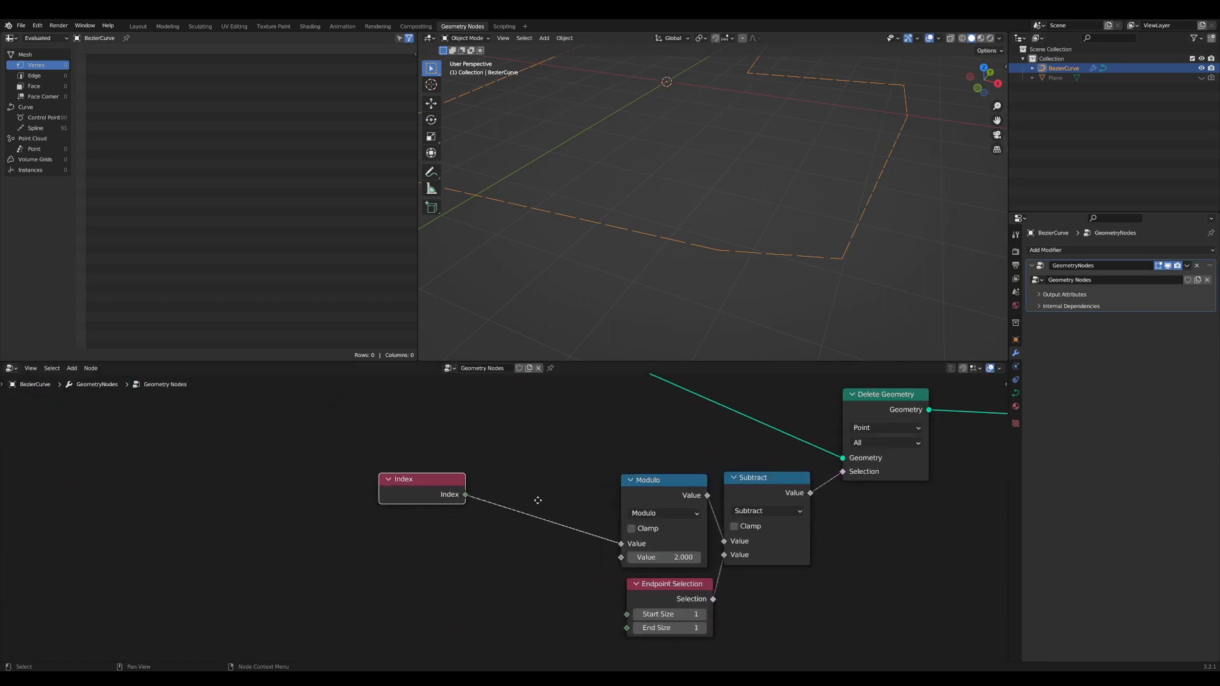
key(shift+a)
text(ad)
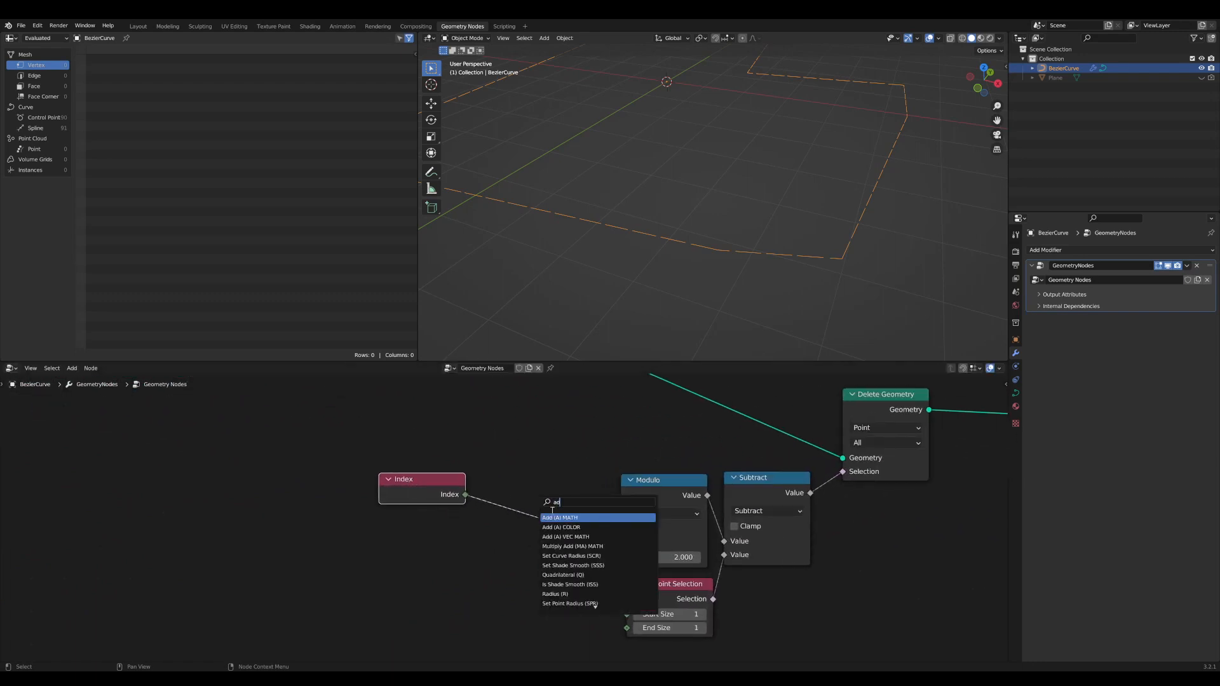
key(Return)
click(546, 546)
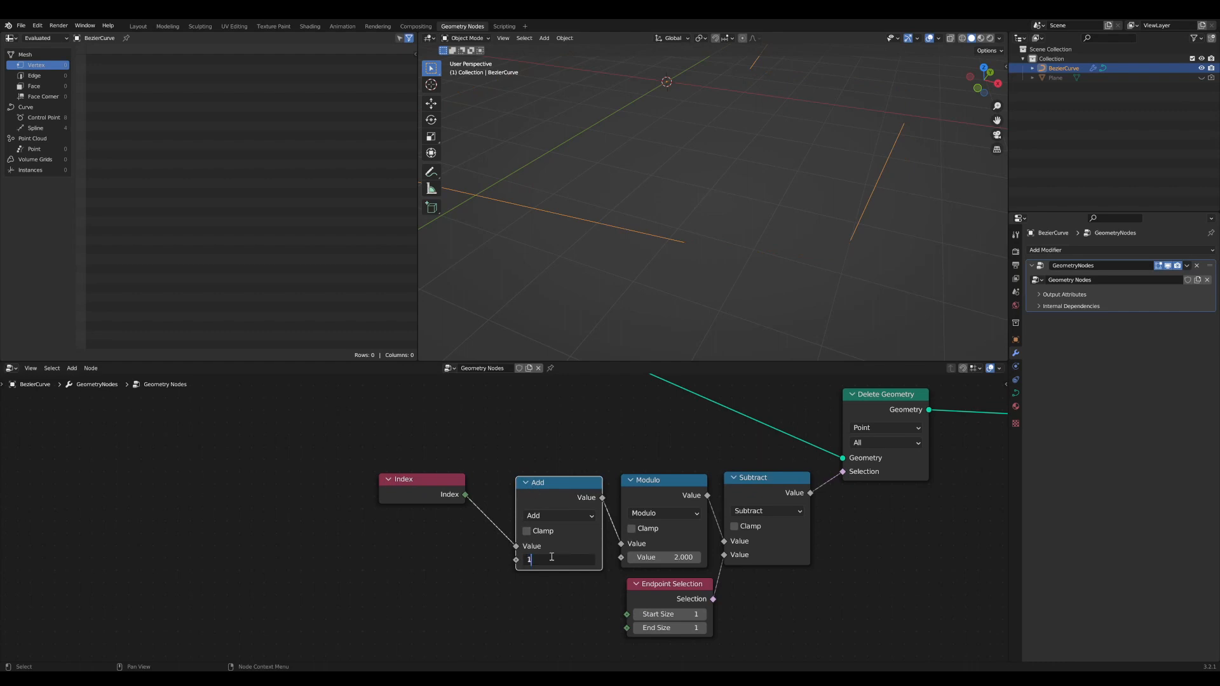
key(Return)
drag(437, 479, 470, 481)
- Move Group Output up beside the upper chain and connect the upper Trim Curve to it
scroll(696, 479, down, 4)
middle_drag(805, 453, 618, 589)
scroll(618, 589, down, 3)
middle_drag(707, 384, 660, 431)
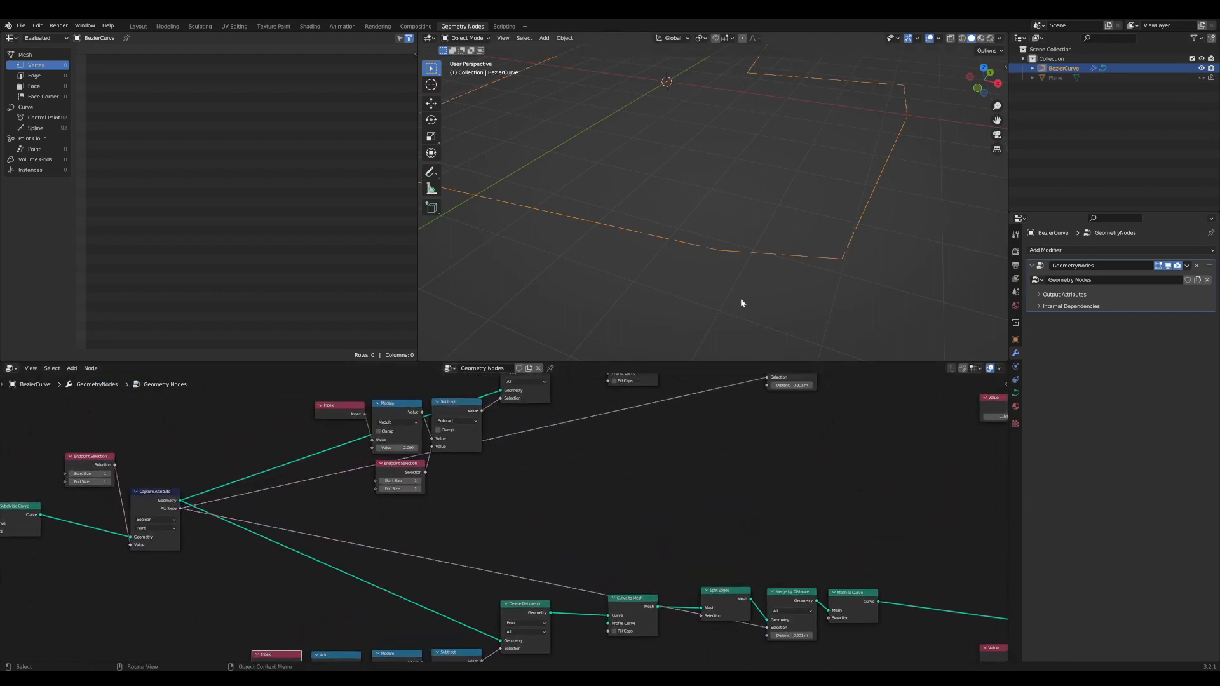
scroll(734, 254, down, 2)
middle_drag(875, 581, 629, 547)
scroll(788, 563, down, 1)
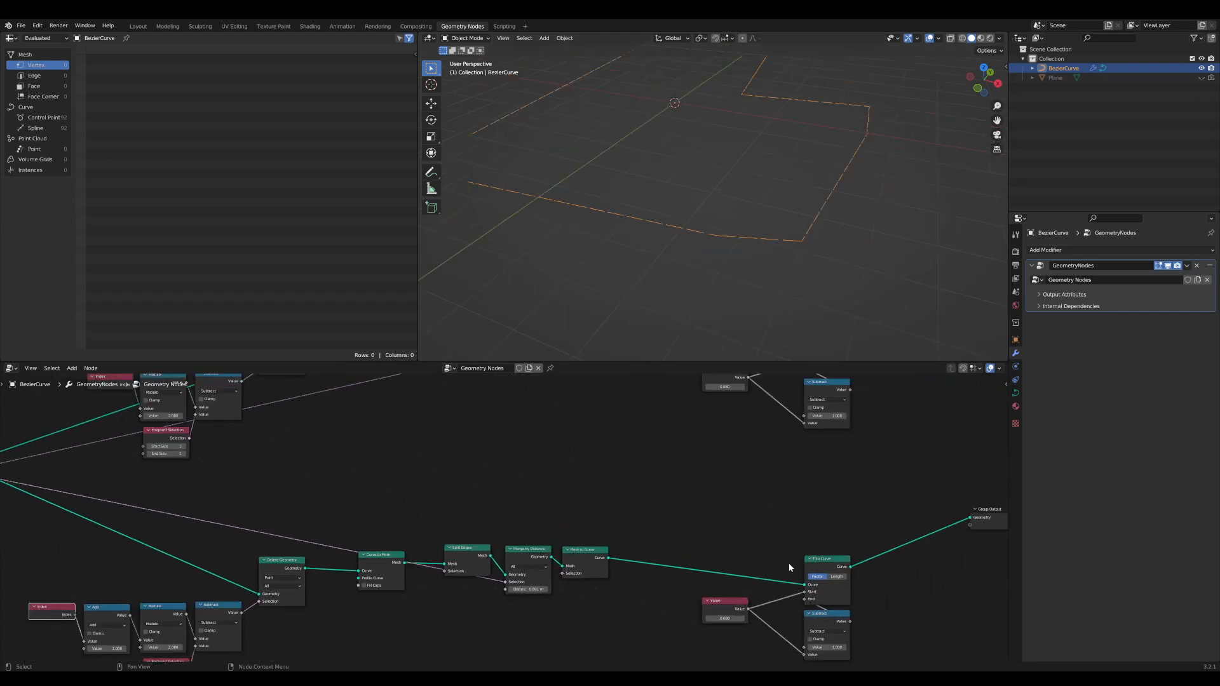
middle_drag(788, 563, 633, 573)
drag(841, 524, 842, 408)
middle_drag(829, 436, 697, 577)
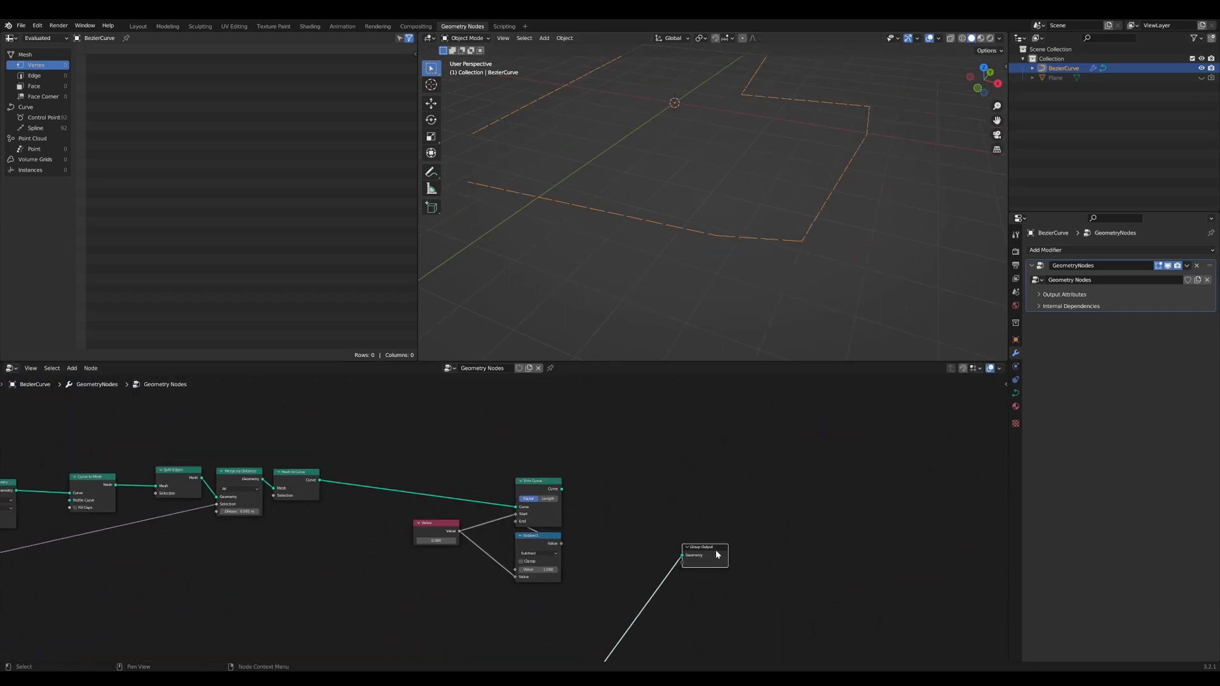
drag(718, 555, 708, 526)
middle_drag(613, 502, 657, 412)
scroll(656, 444, up, 1)
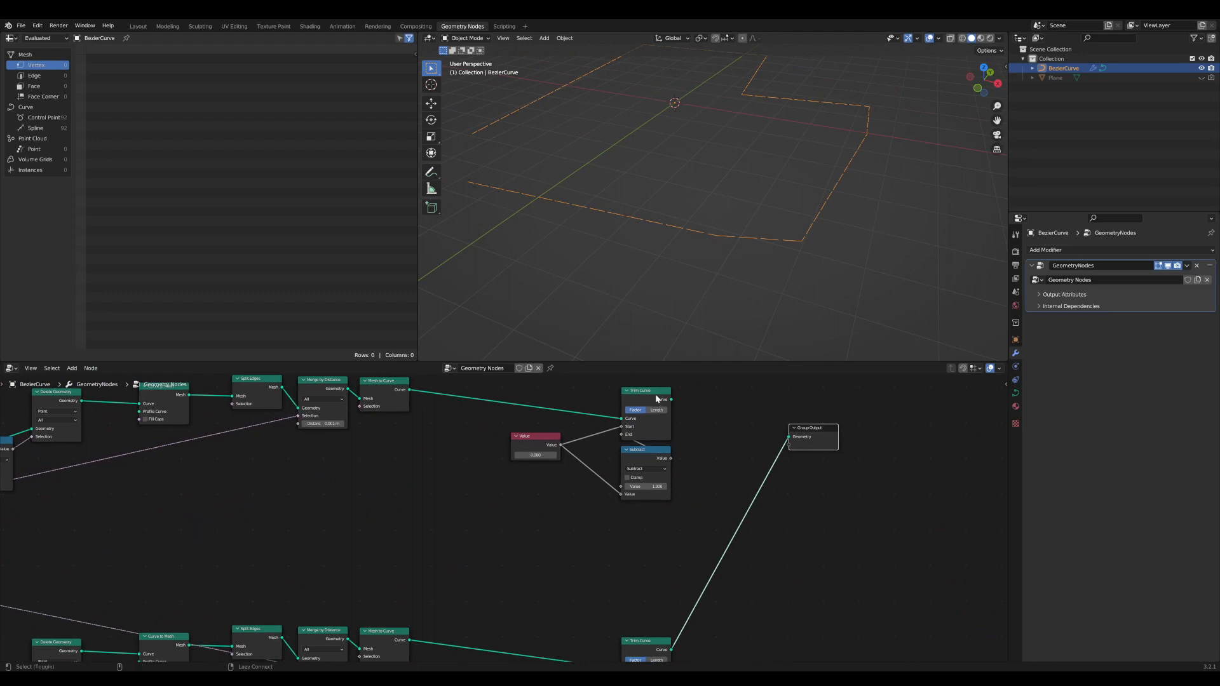
alt+shift+click(655, 395)
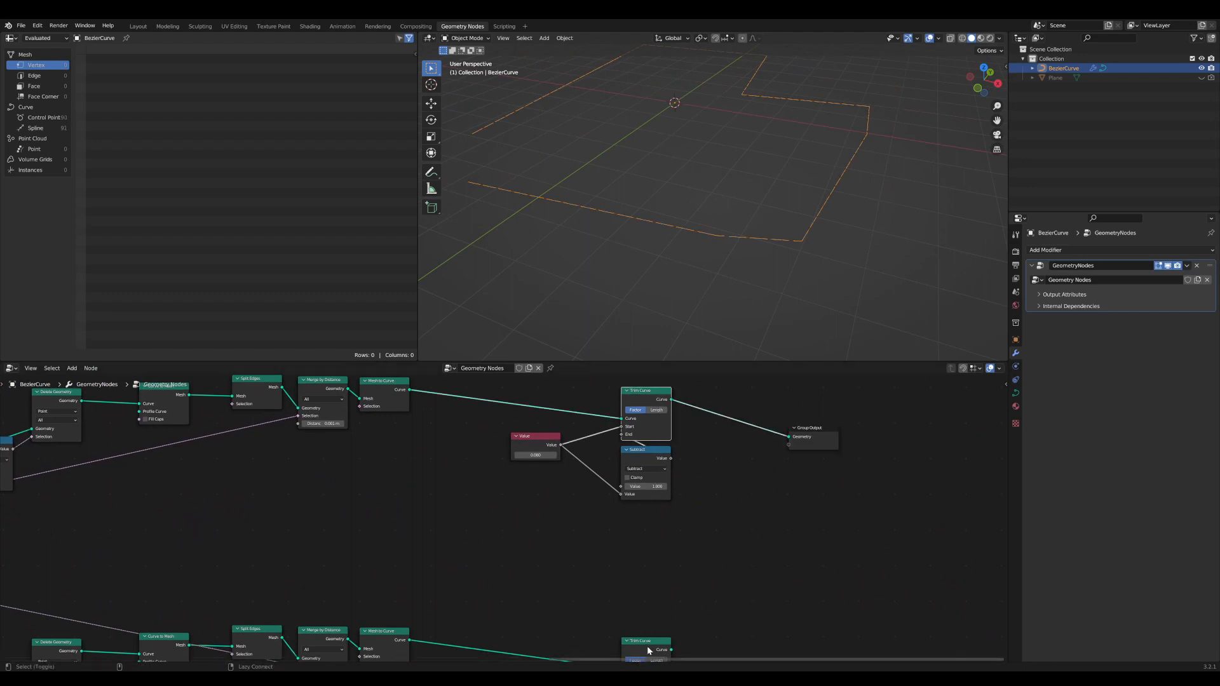
- Compare the two brick rows by alternately routing the lower and upper Trim Curve outputs to Group Output
ctrl+shift+click(648, 651)
ctrl+shift+click(656, 400)
ctrl+shift+click(653, 648)
ctrl+shift+click(655, 392)
ctrl+shift+click(653, 643)
middle_drag(653, 643, 667, 603)
middle_drag(670, 392, 672, 452)
ctrl+shift+click(664, 412)
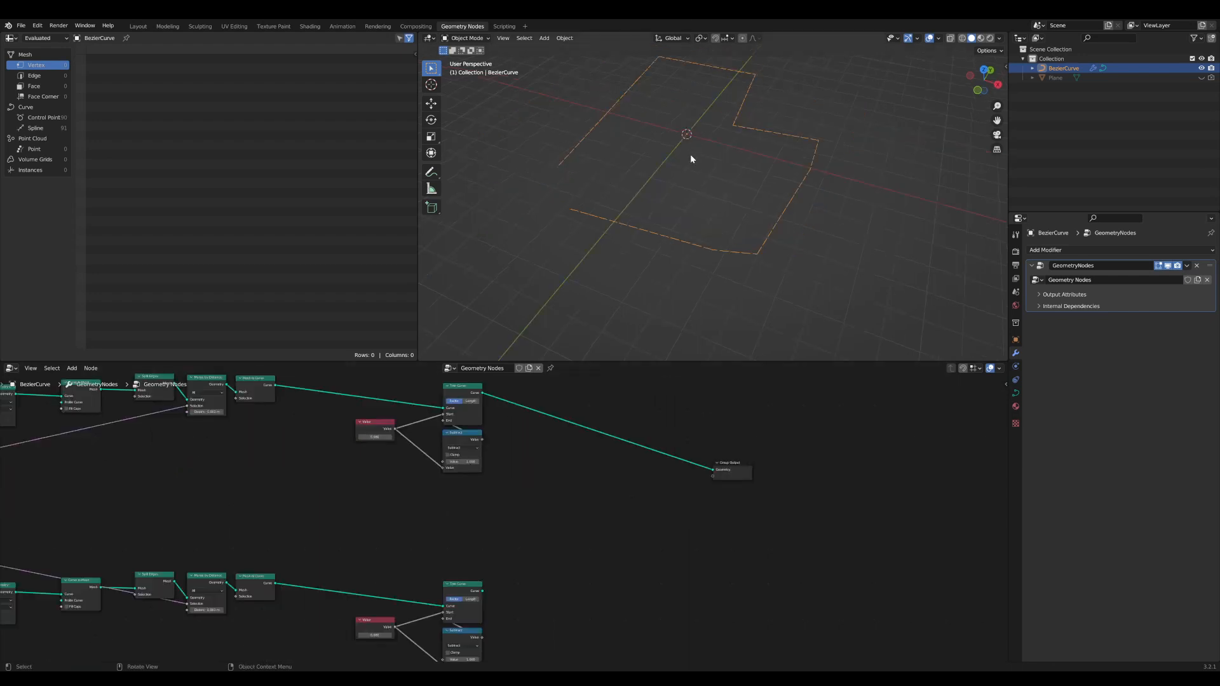
- Enlarge the node editor and add a Mesh Line node above the upper Trim Curve's output link
middle_drag(691, 159, 674, 342)
drag(676, 360, 676, 321)
middle_drag(673, 337, 586, 509)
scroll(626, 495, up, 4)
key(Tab)
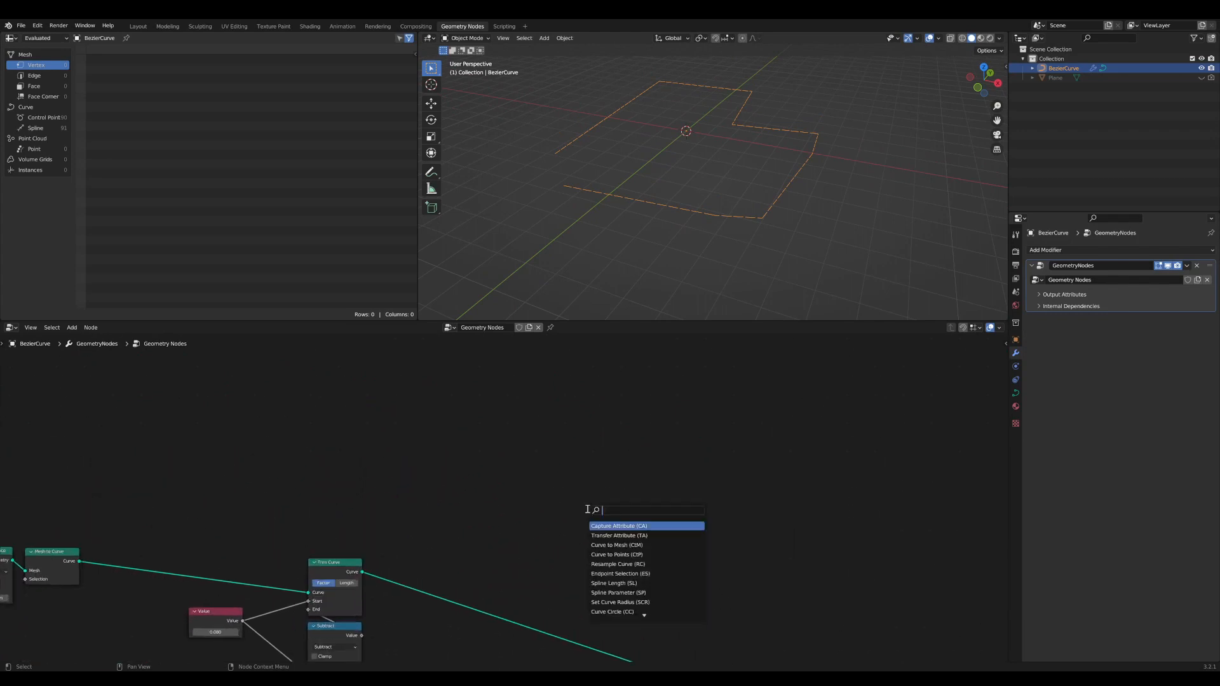
text(mesh)
click(603, 526)
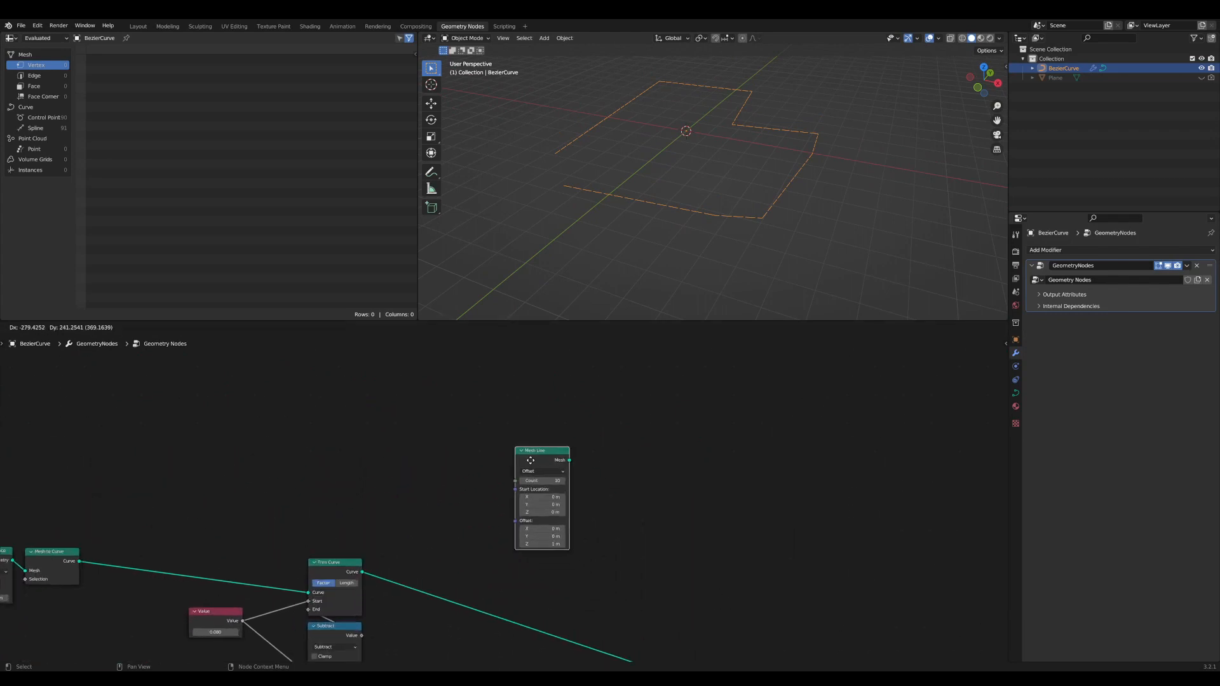
click(516, 420)
- Add an Instance on Points node beside Mesh Line and connect Mesh Line's Mesh output to its Points input
scroll(580, 421, up, 3)
middle_drag(598, 426, 564, 474)
key(shift+a)
text(instance on)
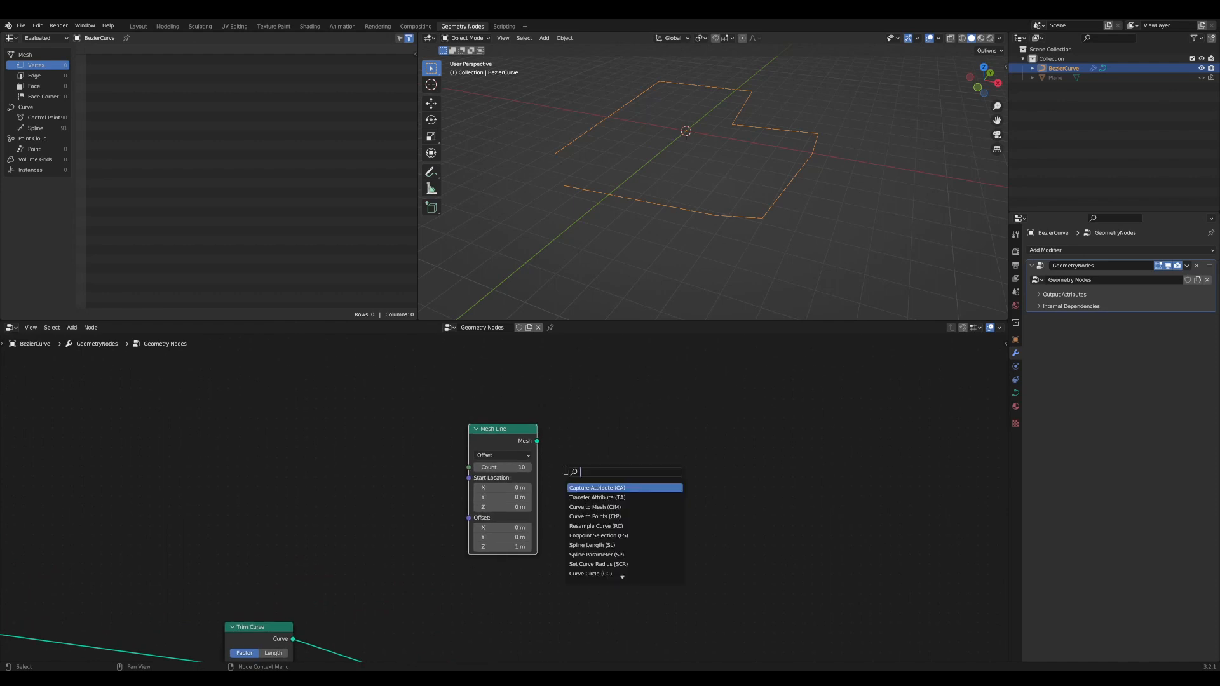
key(Return)
click(590, 415)
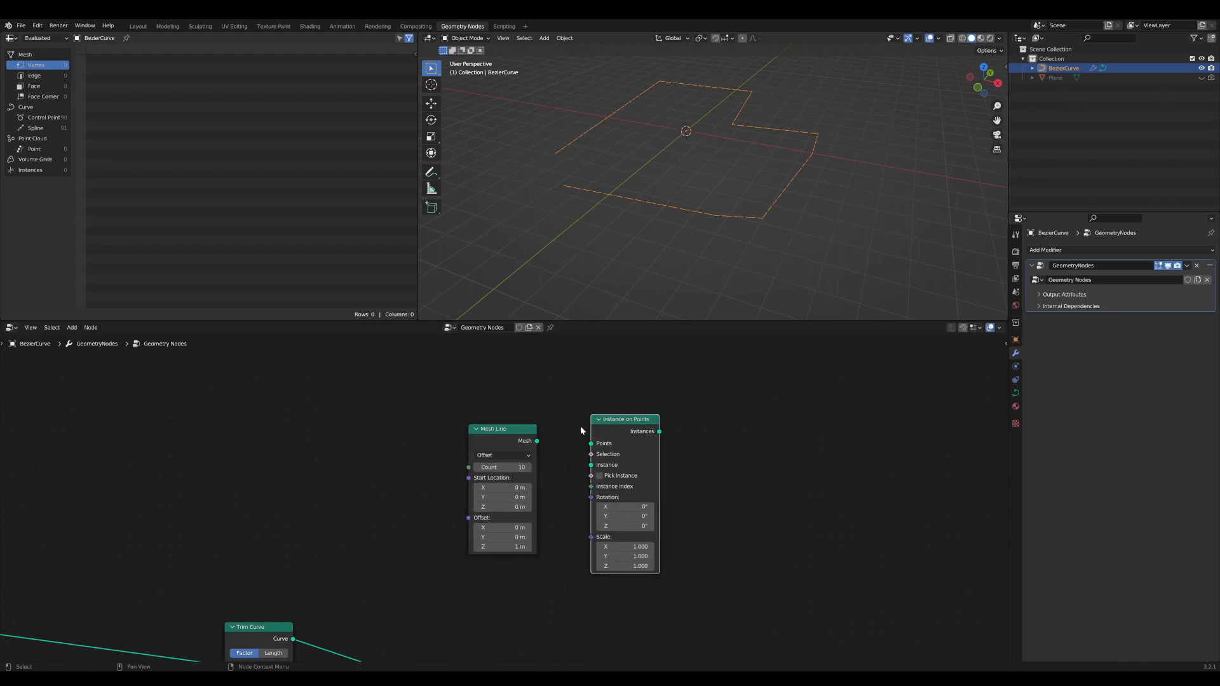
drag(535, 441, 526, 418)
- Add a Geometry to Instance node between the two chains, beyond the Trim Curve nodes
scroll(692, 223, down, 3)
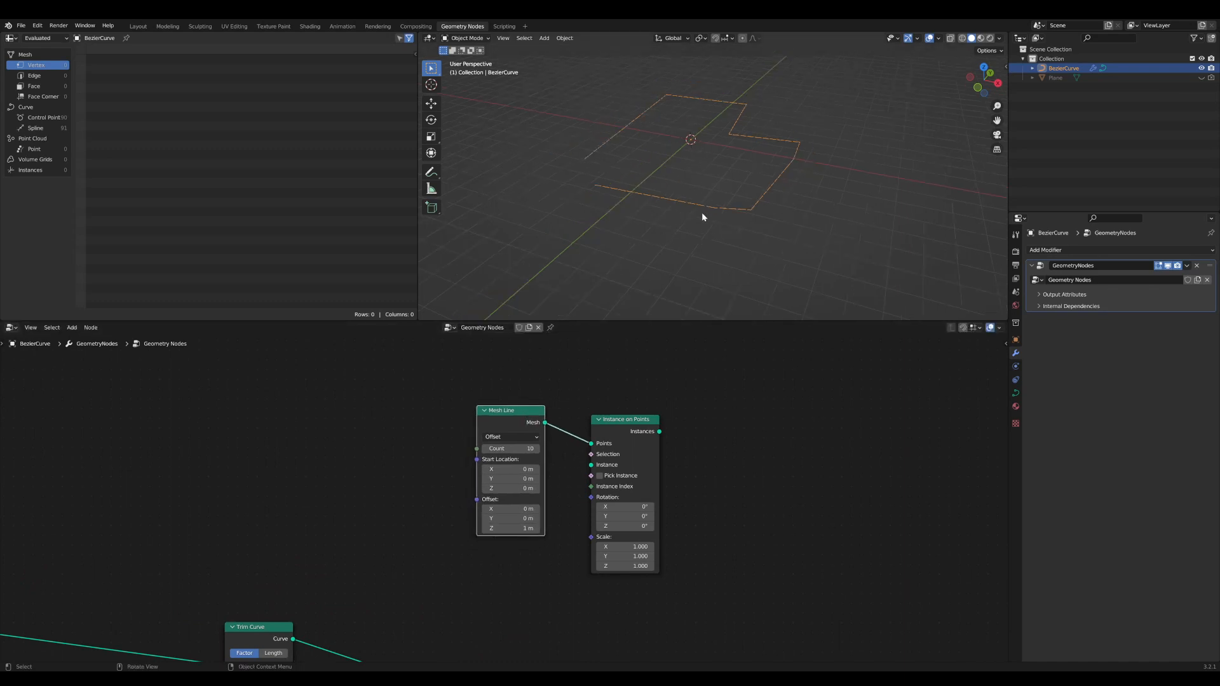
scroll(513, 559, down, 2)
middle_drag(513, 560, 533, 434)
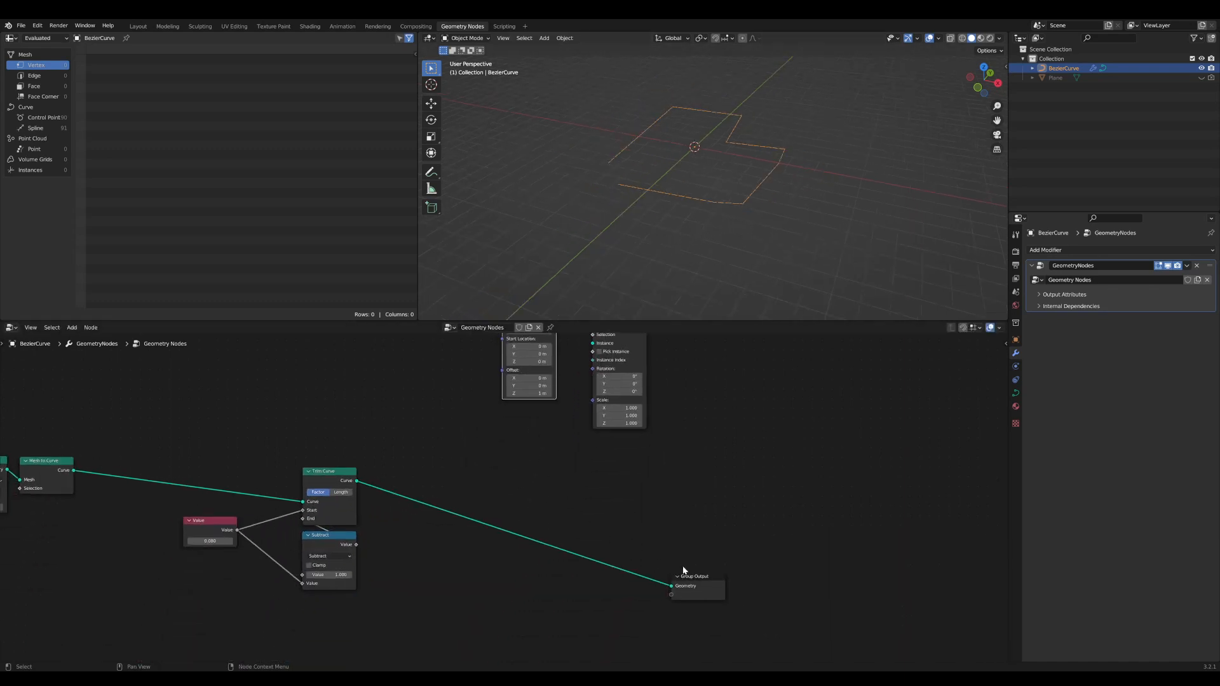
drag(716, 588, 725, 580)
middle_drag(580, 616, 604, 542)
scroll(566, 535, down, 2)
middle_drag(530, 528, 552, 513)
scroll(536, 564, down, 1)
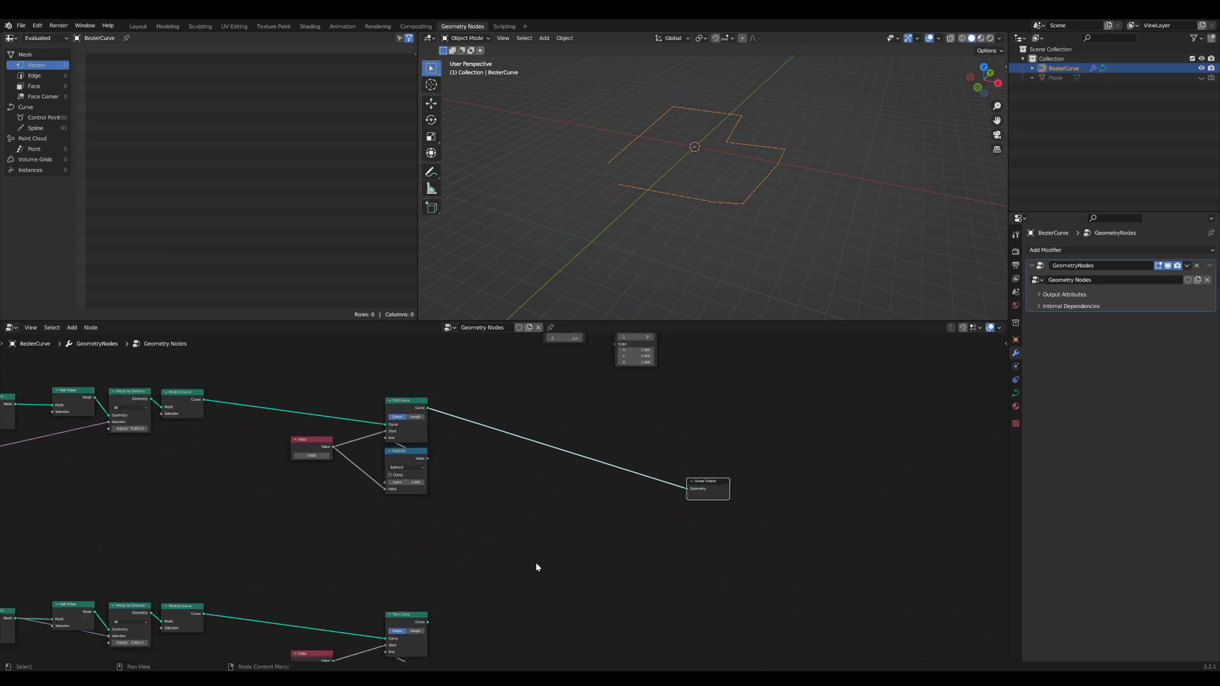
scroll(535, 564, down, 1)
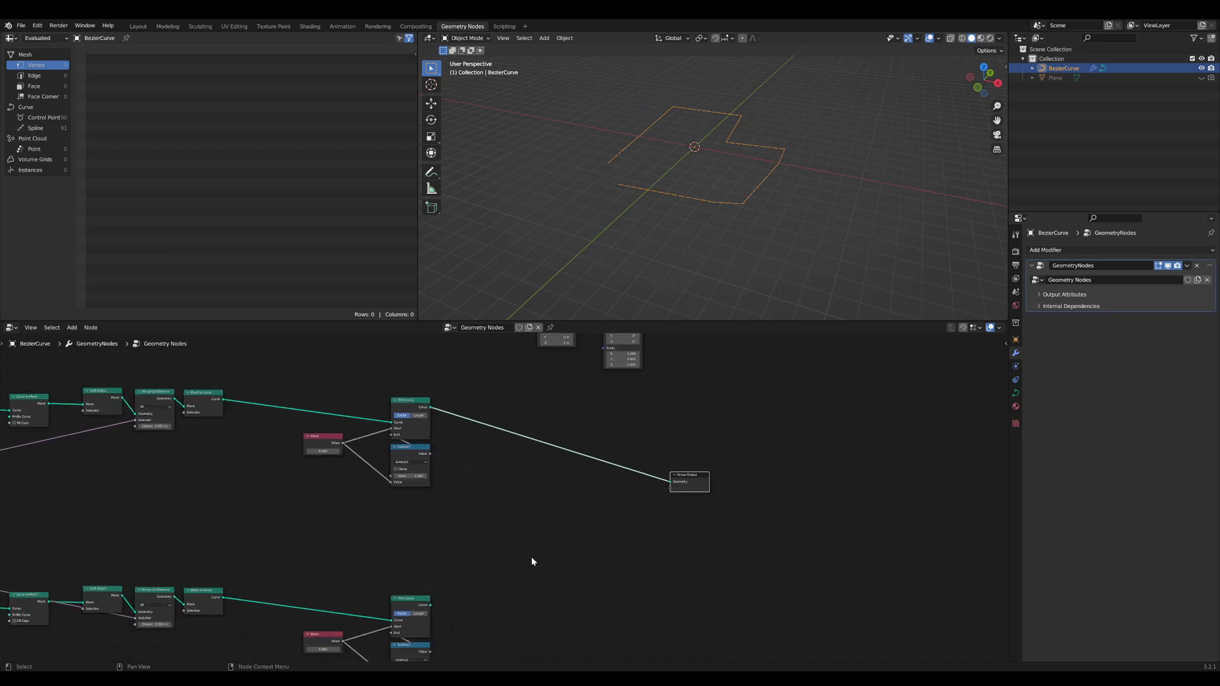
key(shift+a)
text(gto)
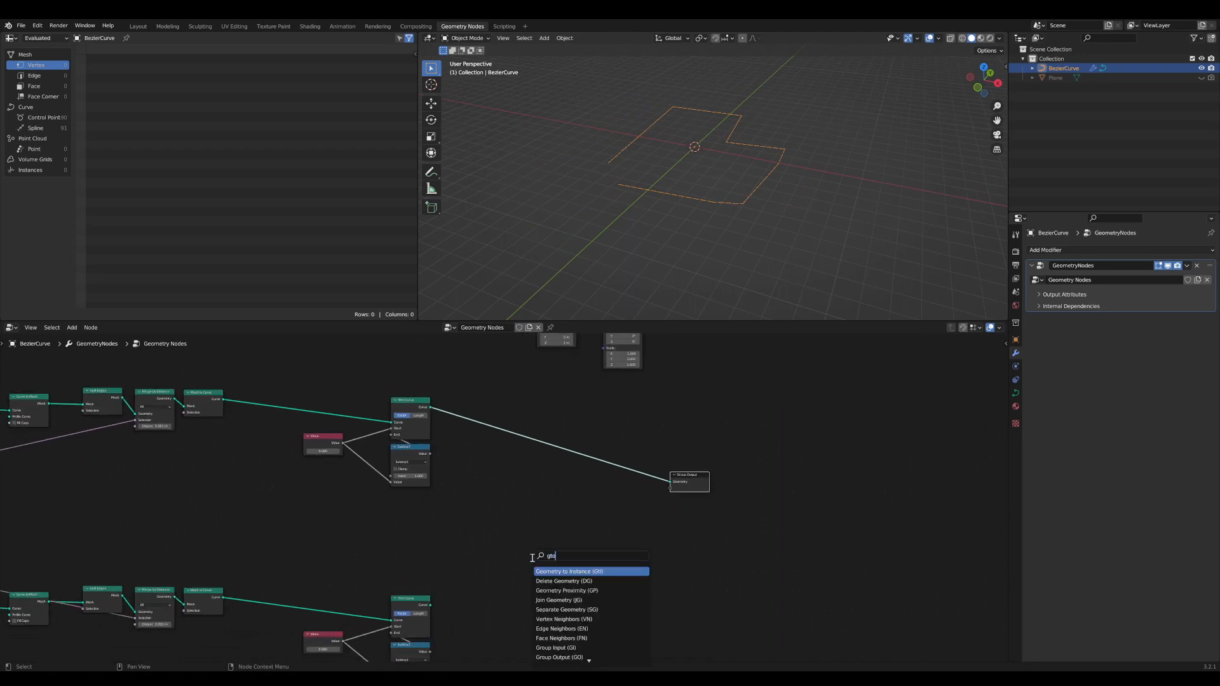
click(566, 570)
click(554, 528)
- Connect both the upper and lower Trim Curve outputs to Geometry to Instance's Geometry input
middle_drag(554, 528, 559, 484)
mouse_move(431, 363)
mouse_down()
mouse_move(520, 472)
mouse_move(436, 360)
mouse_up()
drag(538, 491, 539, 490)
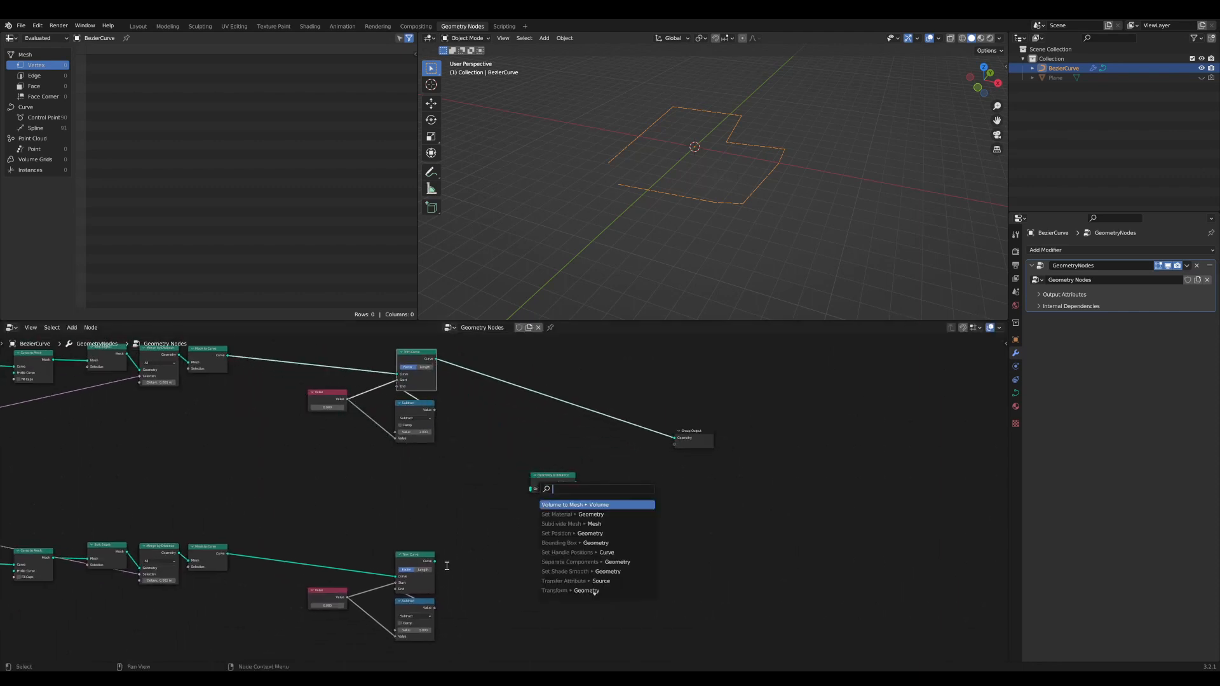
alt+right_drag(424, 570, 555, 475)
middle_drag(555, 475, 532, 542)
middle_drag(565, 479, 520, 542)
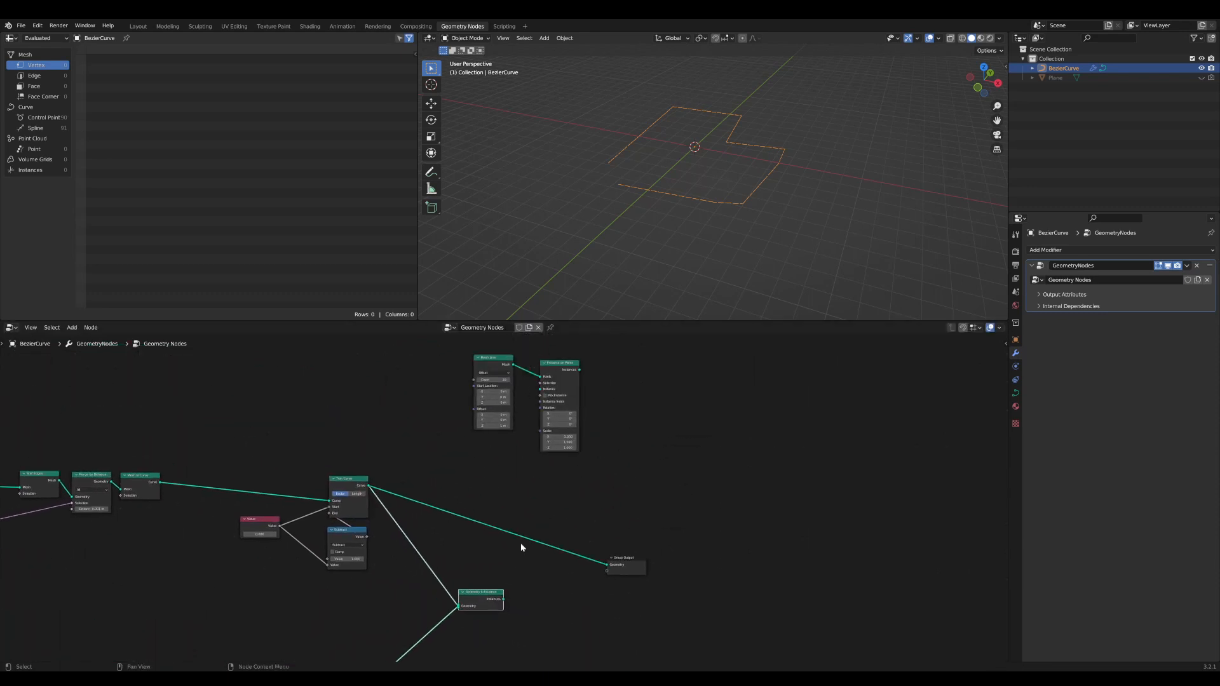
- Align Group Output with the upper Trim Curve, and move Mesh Line and Instance on Points together onto the stretch between them
drag(619, 558, 632, 473)
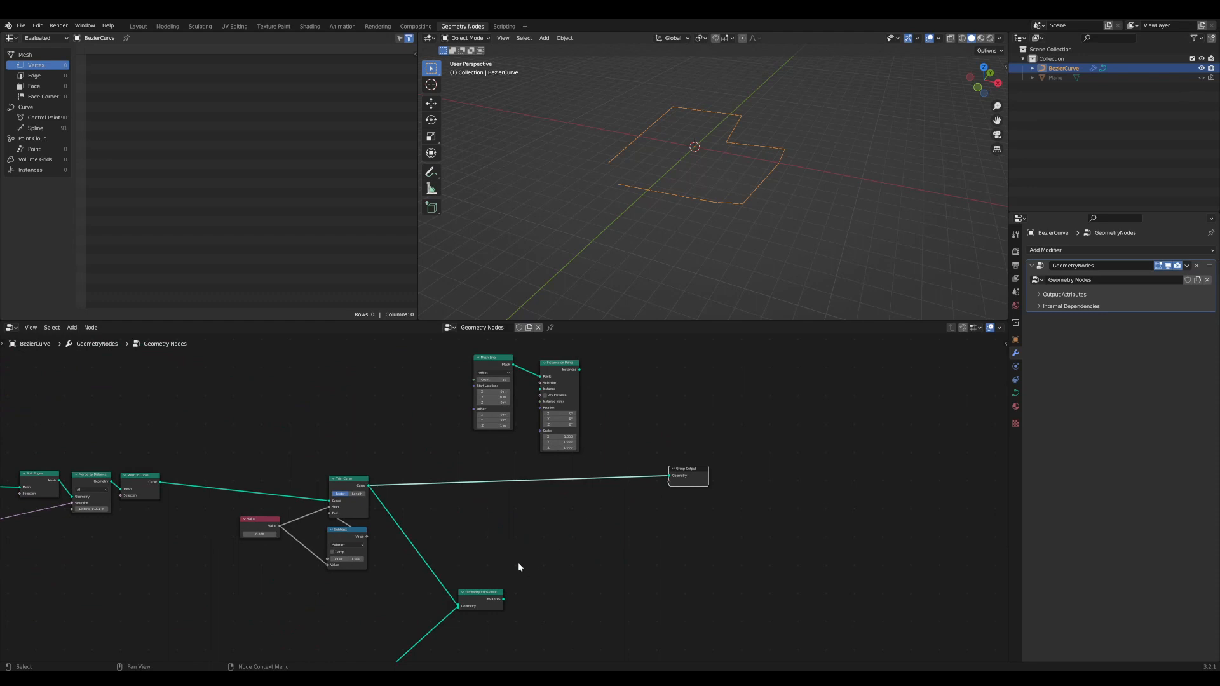
scroll(517, 562, up, 1)
scroll(524, 541, down, 1)
drag(619, 407, 488, 359)
key(g)
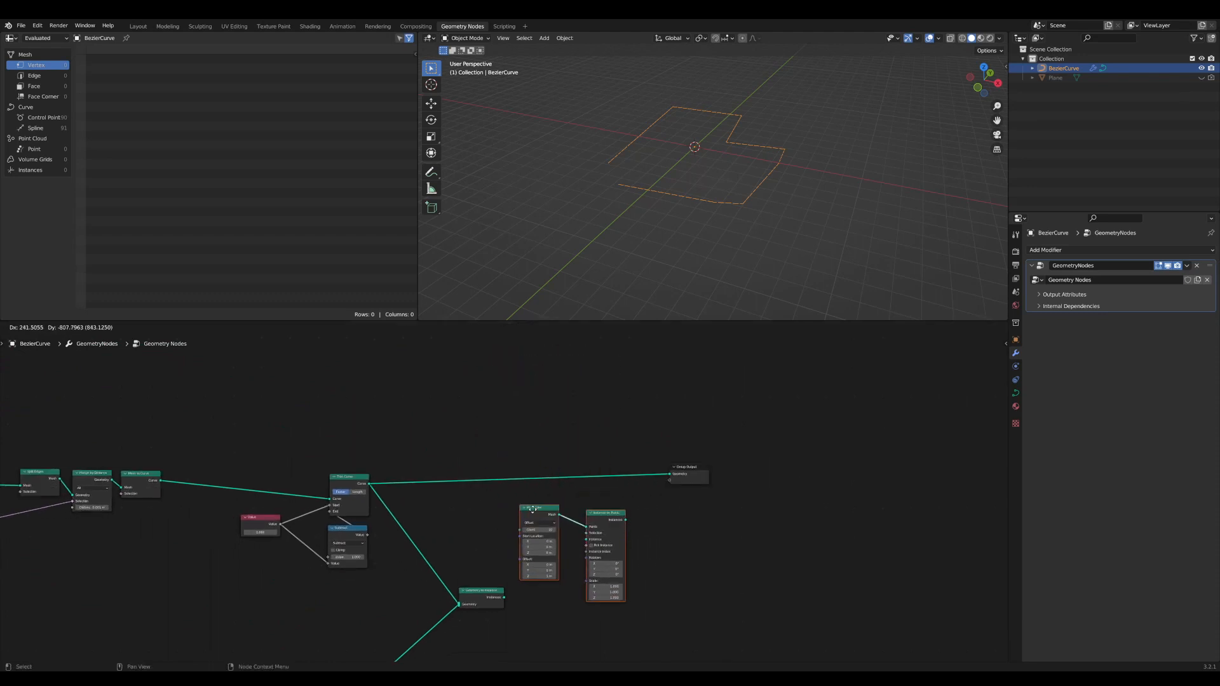
drag(532, 508, 470, 439)
- Connect Geometry to Instance's output to Instance on Points' Instance input, and shift Instance on Points farther away from Mesh Line
scroll(571, 558, up, 3)
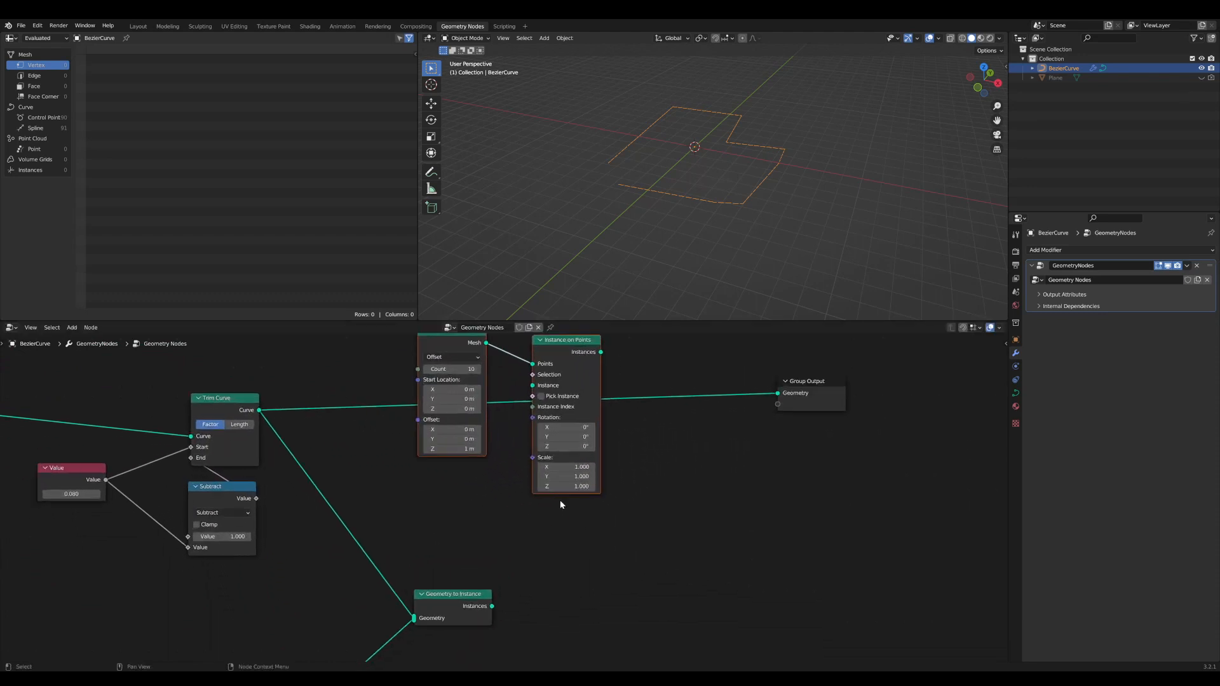
scroll(541, 553, up, 1)
drag(490, 615, 535, 376)
middle_drag(701, 443, 692, 557)
drag(578, 445, 606, 445)
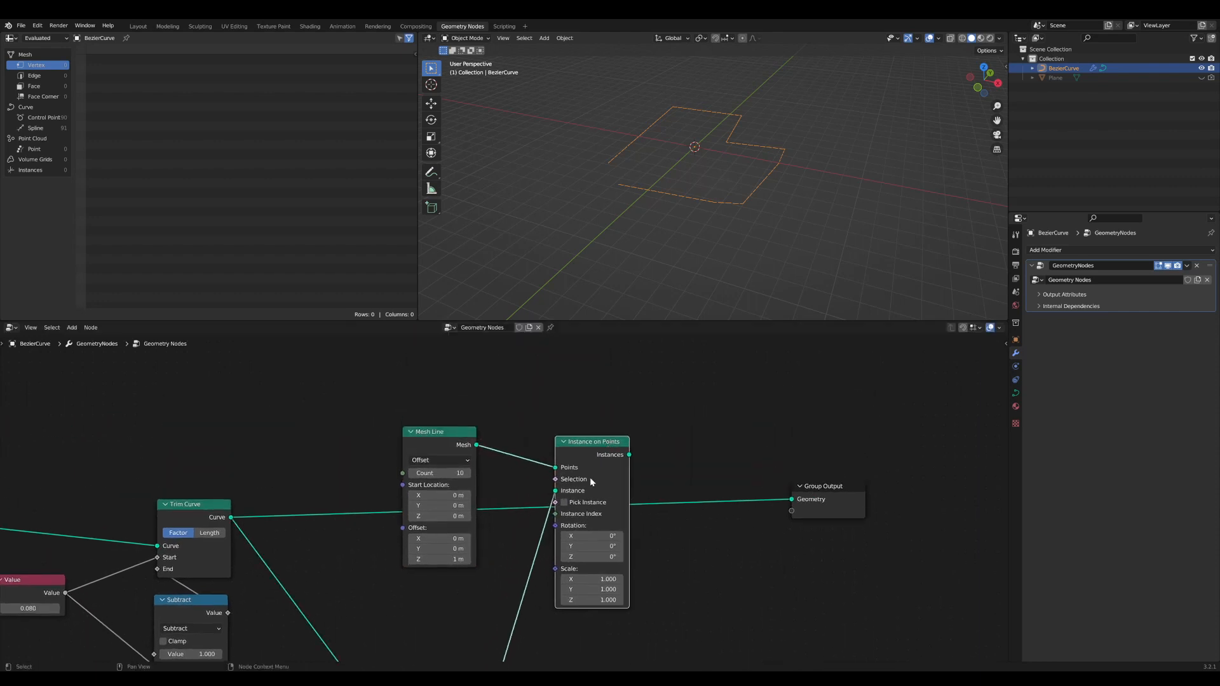
- Enable Pick Instance on the Instance on Points node and connect its Instances output to Group Output's Geometry input
scroll(612, 521, up, 1)
middle_drag(809, 121, 659, 144)
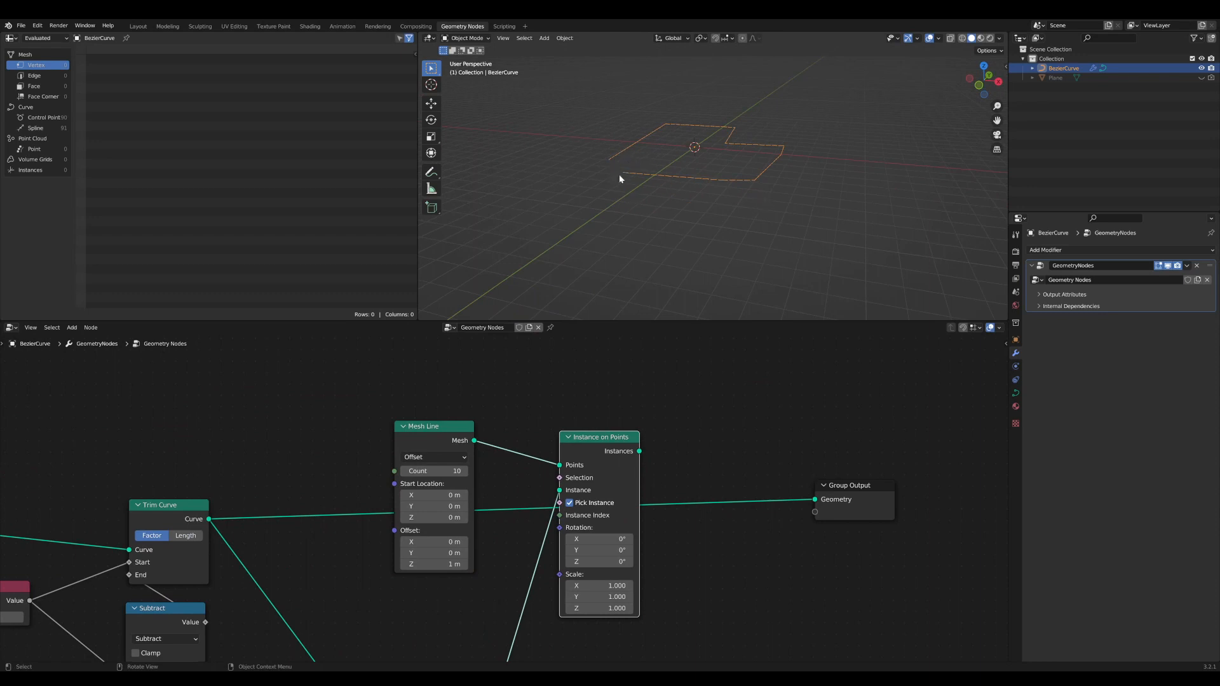
middle_drag(677, 487, 713, 469)
alt+shift+click(654, 425)
shift+middle_drag(694, 248, 706, 311)
scroll(698, 561, up, 4)
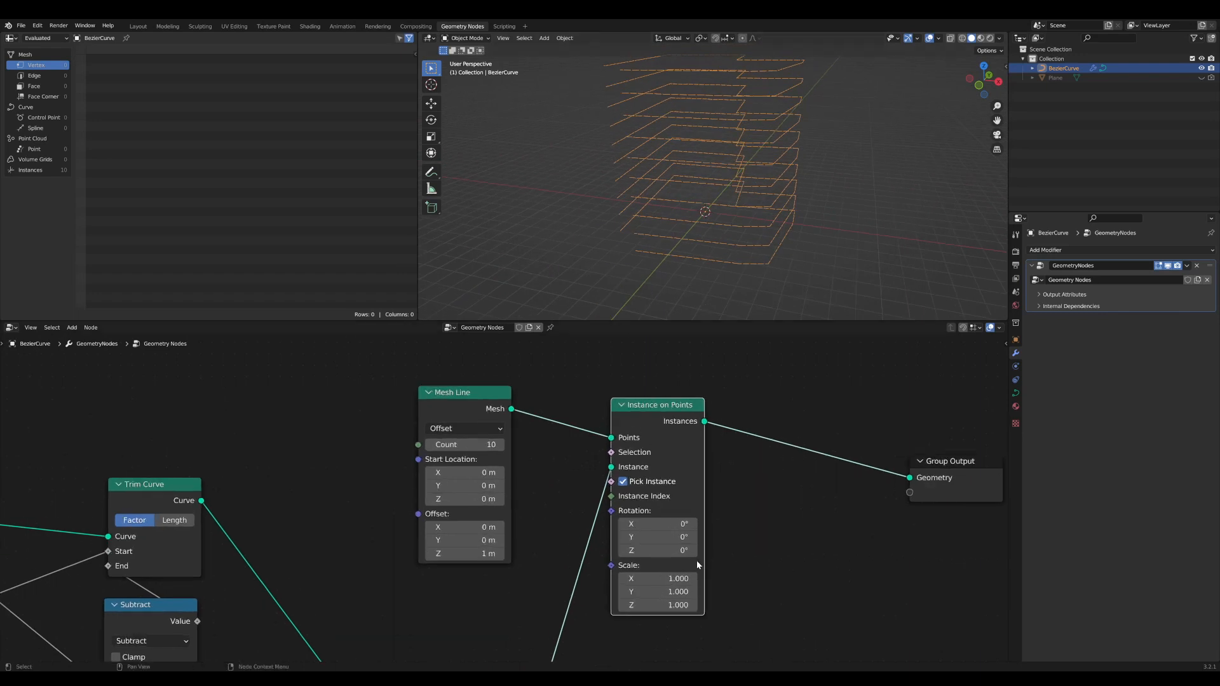
- Set the Mesh Line's Z offset to 0.13 m and its count to 9 to stack the rows closely
middle_drag(768, 571, 703, 493)
middle_drag(417, 500, 507, 518)
drag(502, 504, 451, 504)
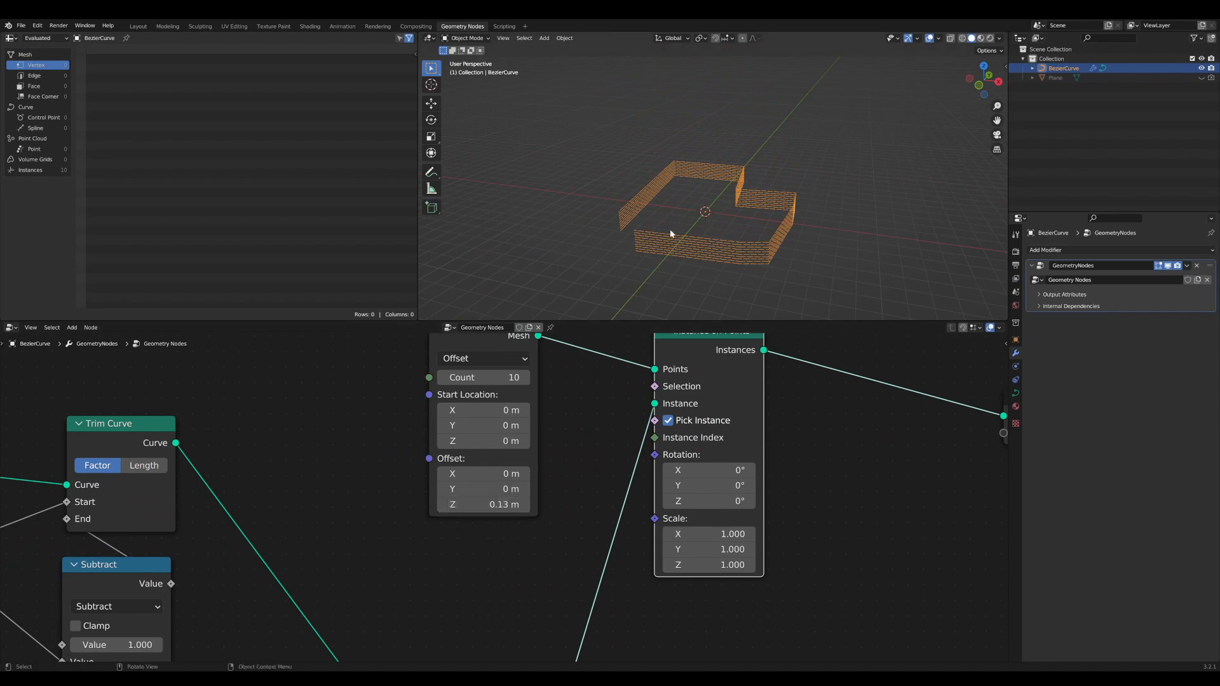
middle_drag(669, 228, 800, 242)
scroll(705, 213, up, 4)
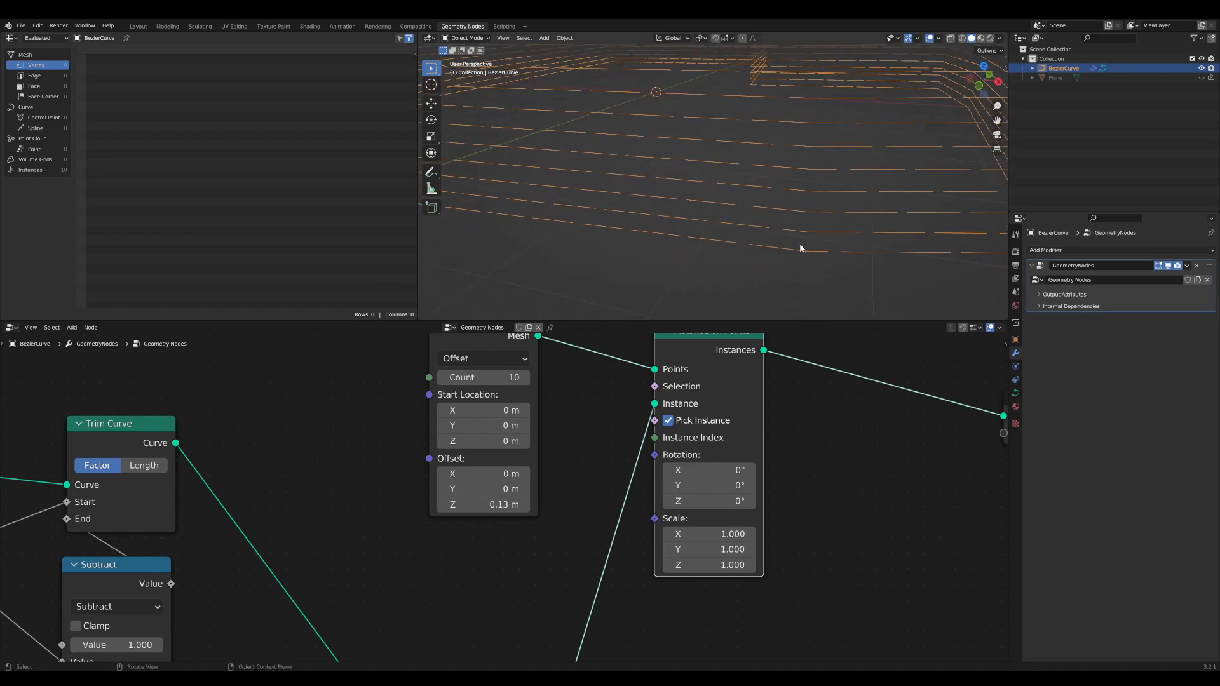
scroll(801, 240, down, 8)
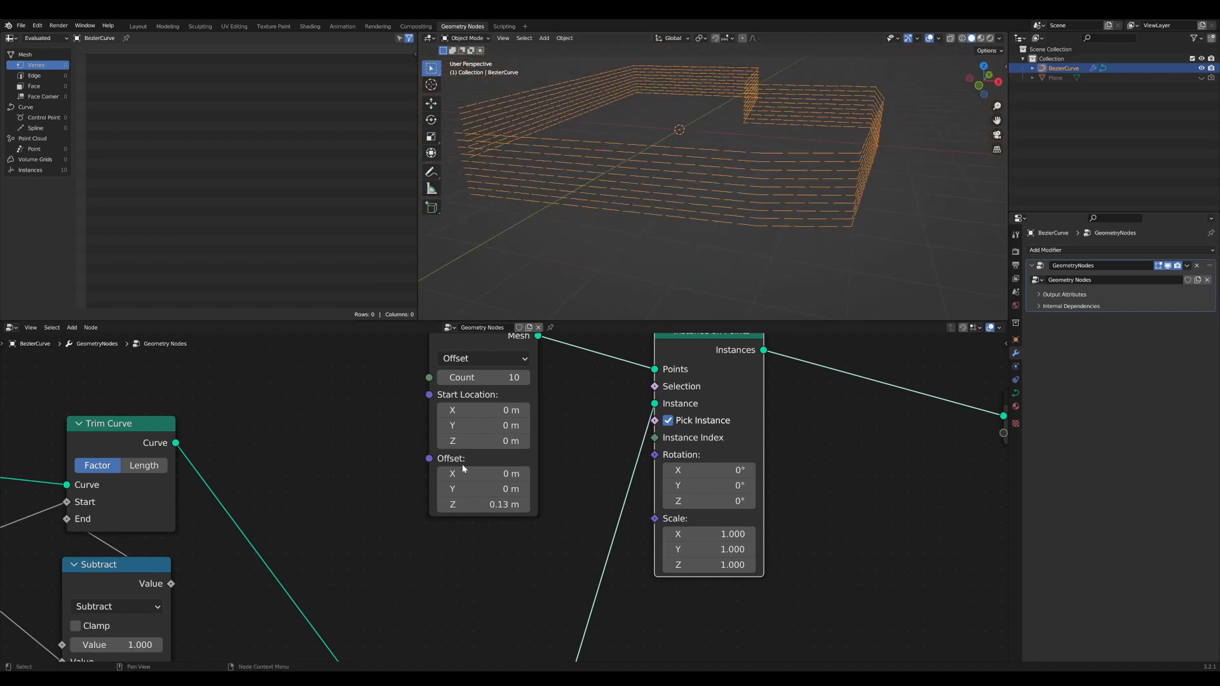
click(524, 377)
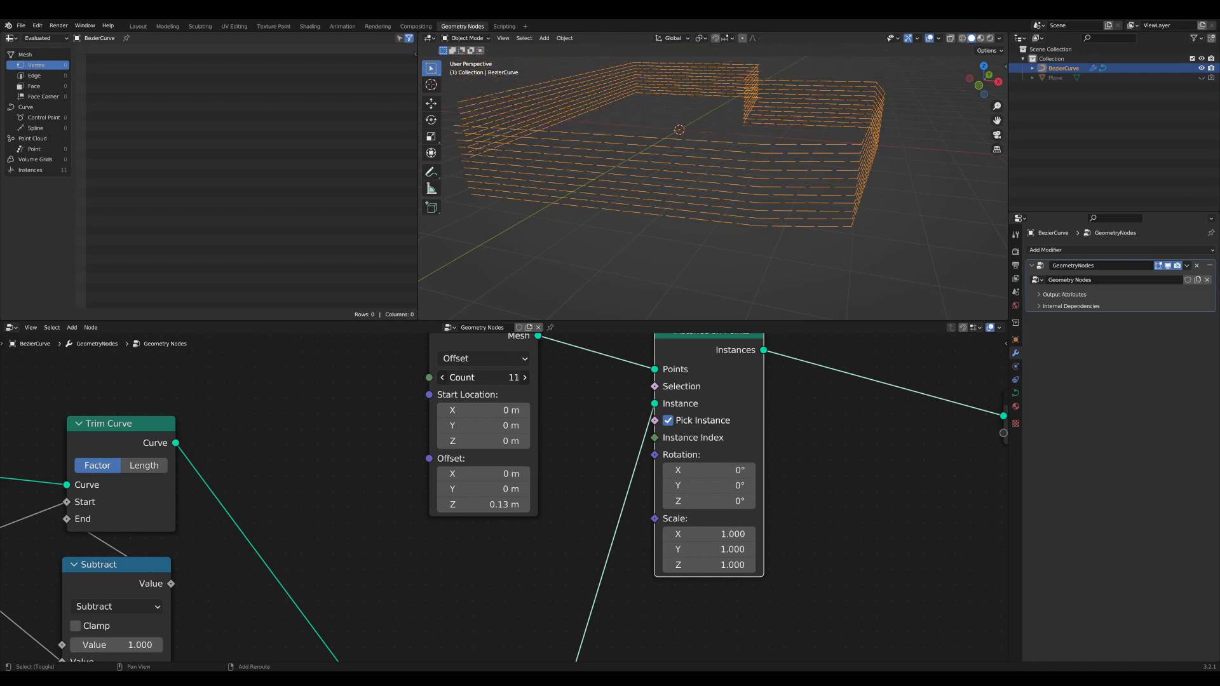
drag(483, 377, 467, 377)
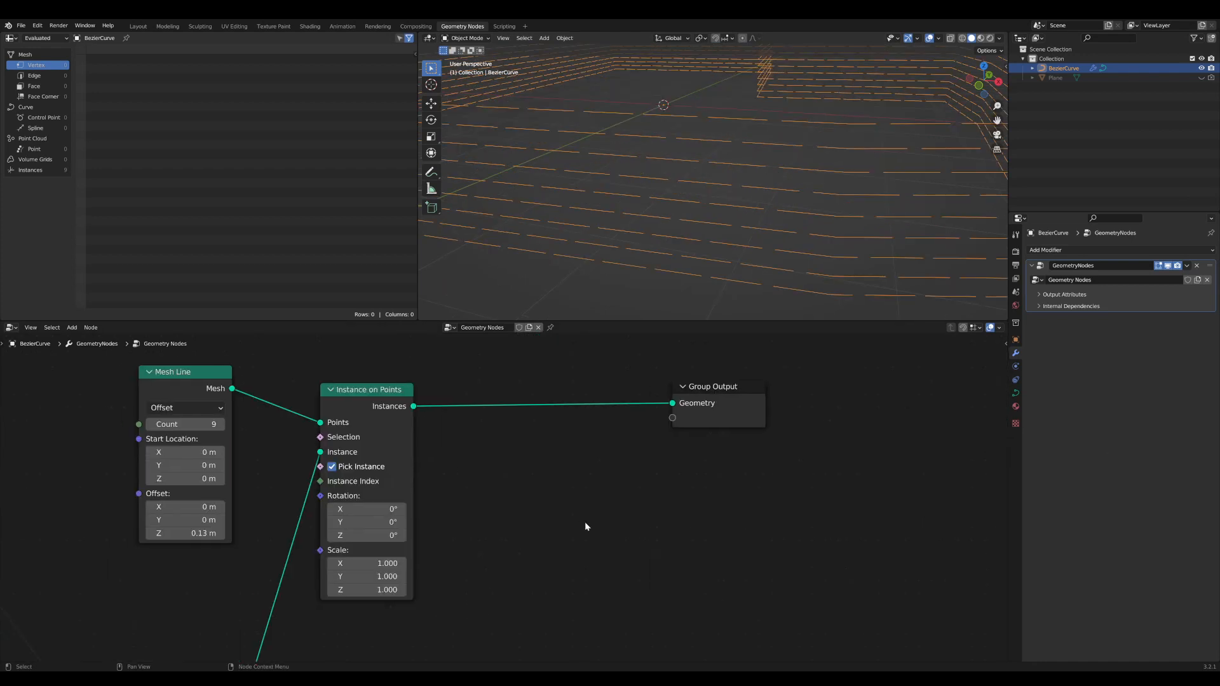
- Examine the upper chain of nodes from Delete Geometry through Curve to Mesh to Trim Curve
scroll(510, 517, down, 3)
middle_drag(440, 515, 832, 470)
scroll(787, 490, down, 2)
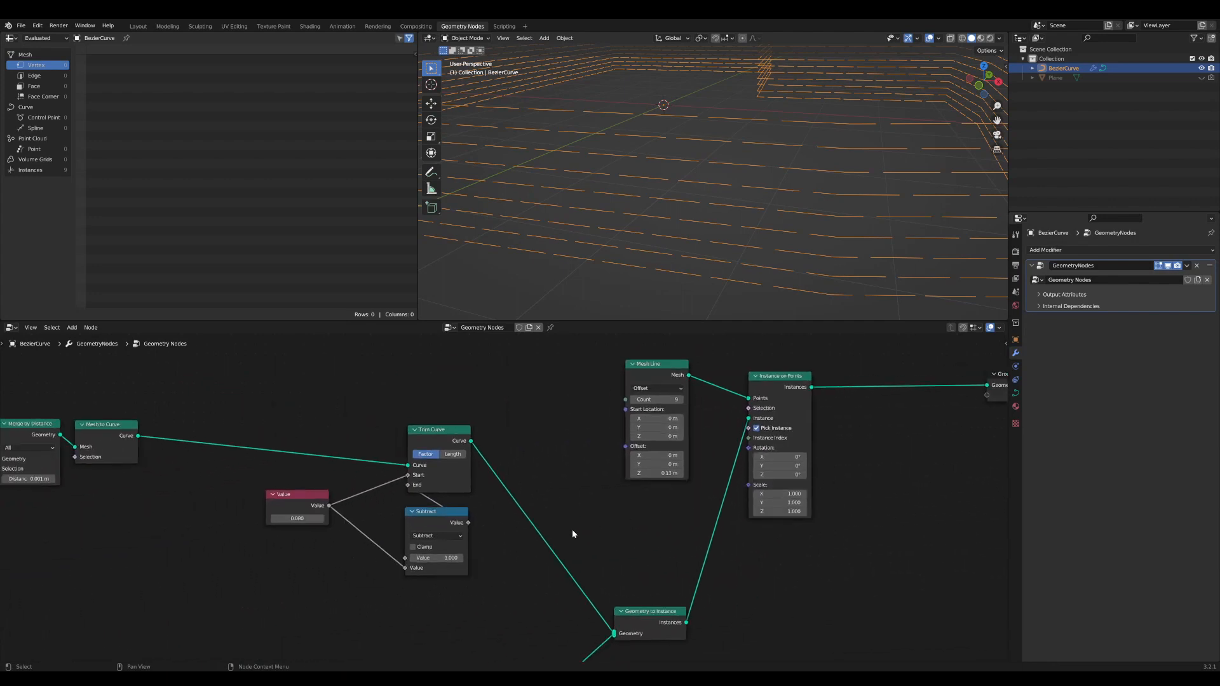
middle_drag(502, 526, 793, 513)
scroll(859, 512, down, 2)
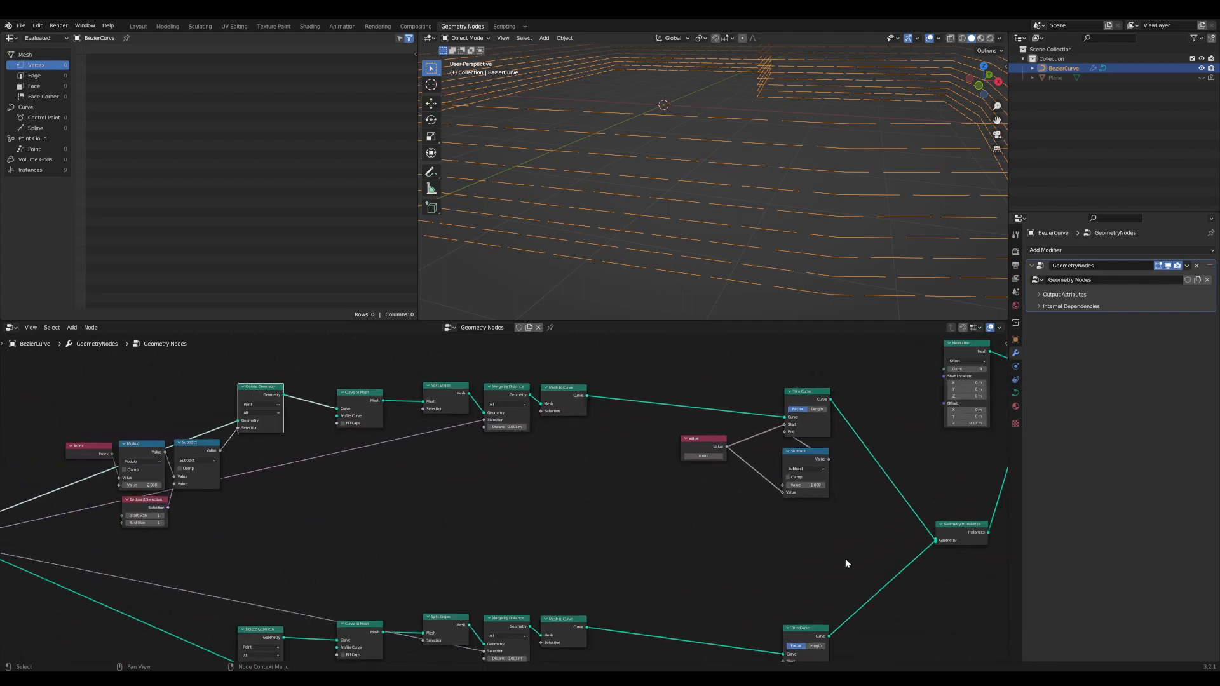
drag(833, 530, 342, 372)
scroll(611, 448, up, 4)
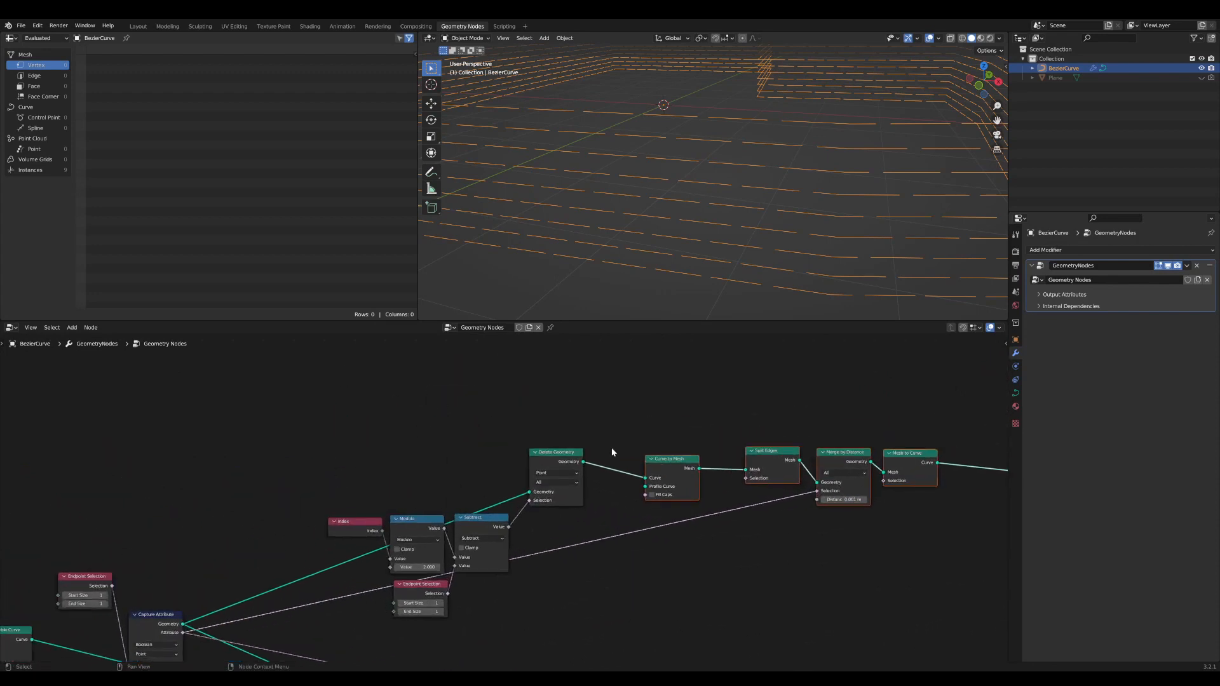
scroll(554, 460, up, 2)
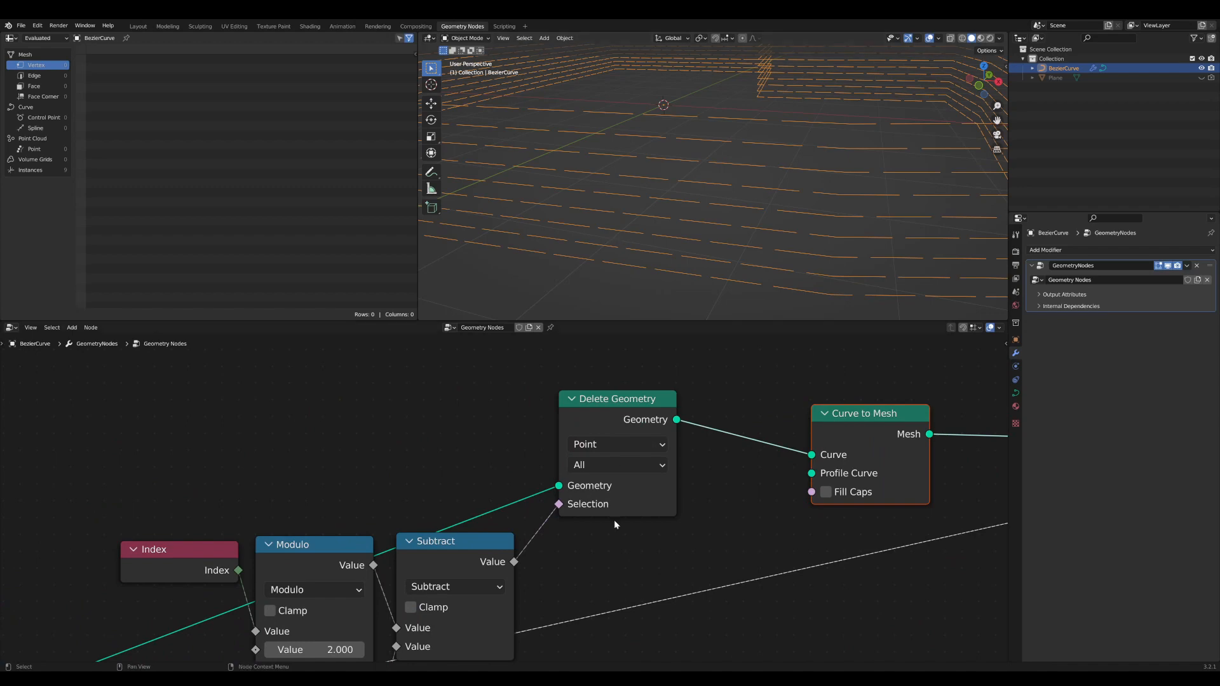
scroll(551, 608, down, 5)
scroll(521, 606, down, 2)
middle_drag(642, 627, 411, 585)
scroll(411, 585, down, 3)
middle_drag(527, 521, 362, 553)
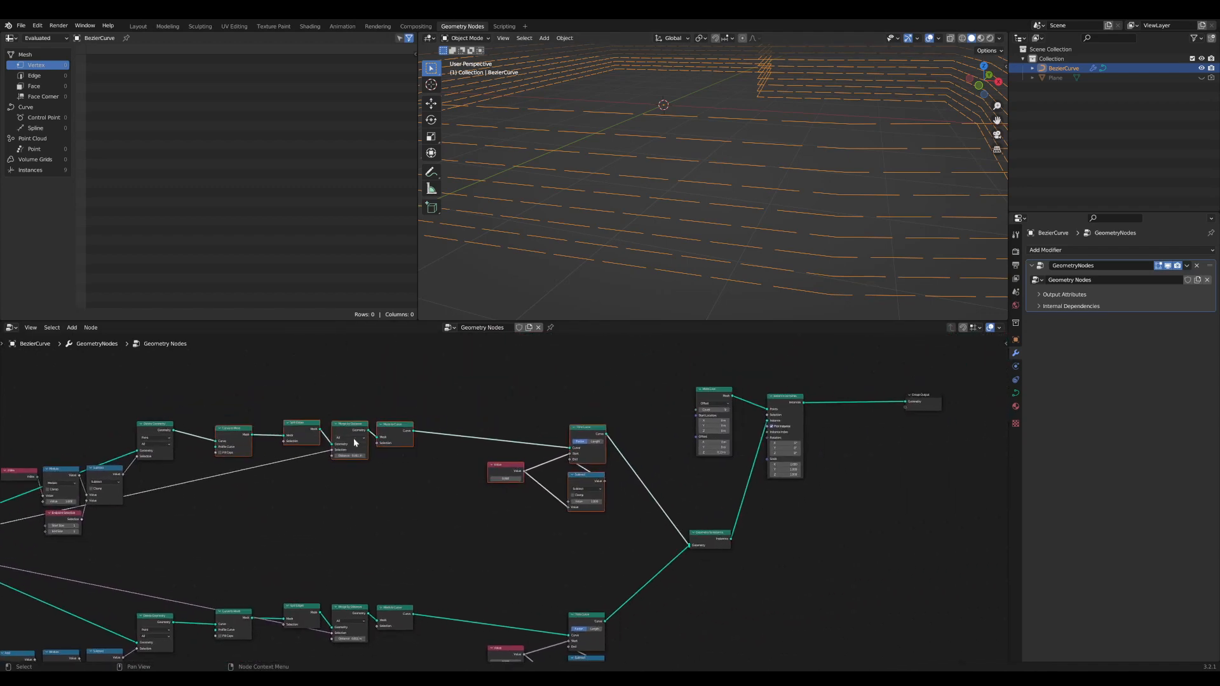
- Move Group Output farther away from Instance on Points to free space in the node tree
middle_drag(959, 413, 619, 452)
scroll(619, 453, up, 2)
drag(620, 428, 765, 428)
middle_drag(280, 553, 796, 518)
scroll(532, 487, down, 5)
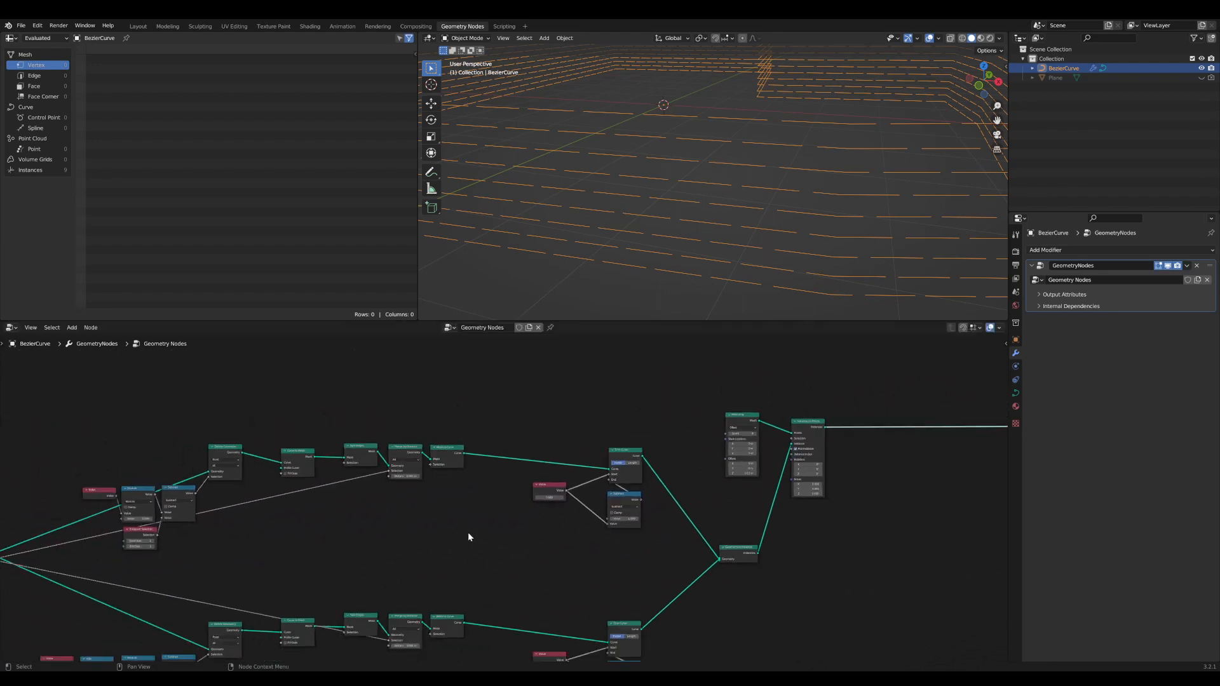
- Duplicate the upper chain from Curve to Mesh through Trim Curve, with its Value and Subtract nodes, and place the copy beyond Instance on Points
middle_drag(467, 537, 409, 544)
drag(602, 582, 235, 458)
scroll(265, 491, down, 1)
middle_drag(340, 522, 313, 538)
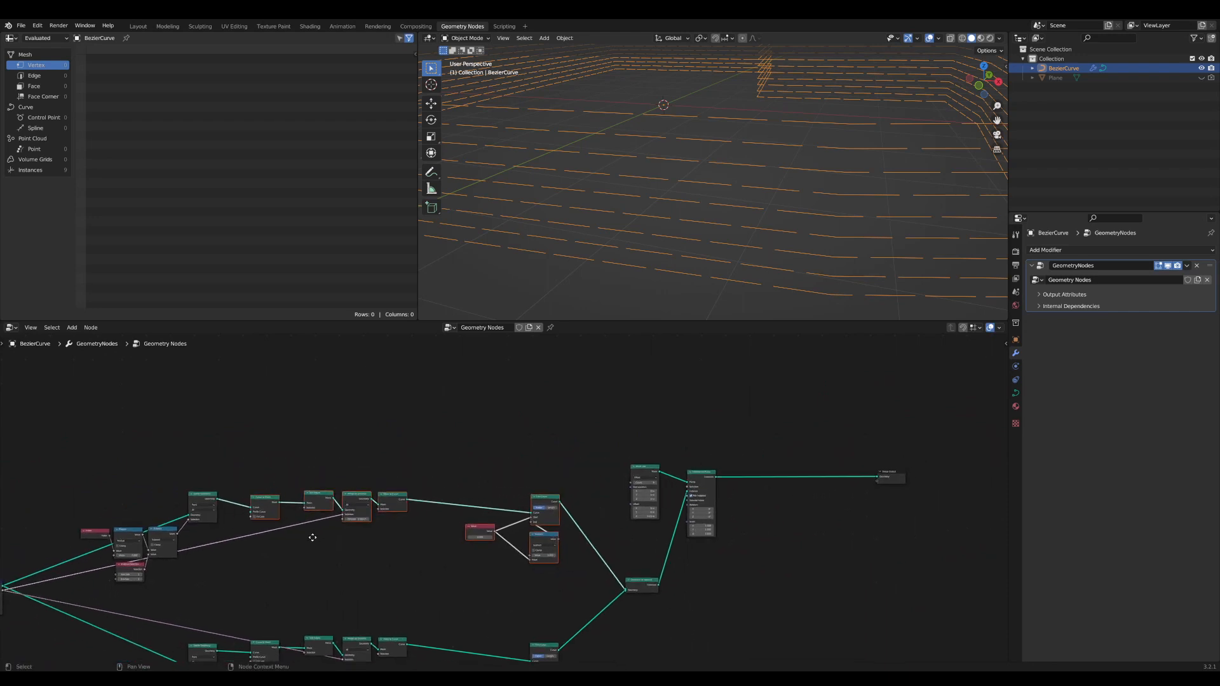
key(shift+d)
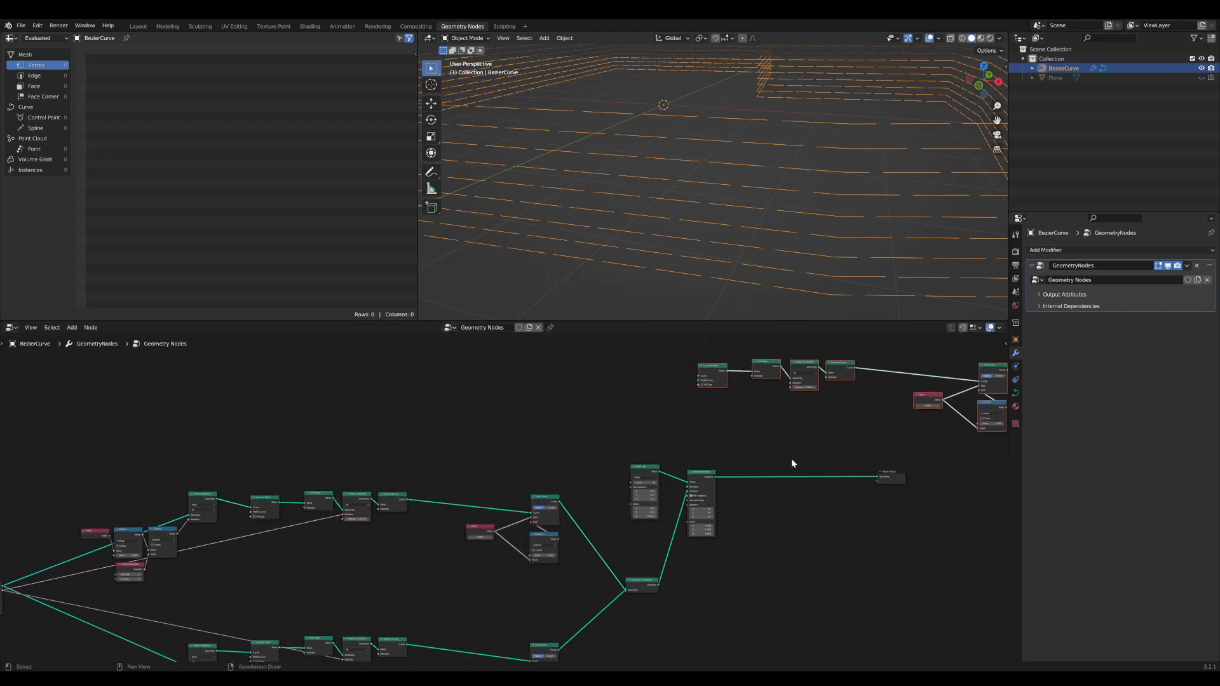
click(792, 463)
- Shift Group Output and the whole duplicated chain farther away from Instance on Points
middle_drag(793, 463, 548, 466)
drag(652, 475, 730, 481)
scroll(602, 471, up, 4)
middle_drag(550, 460, 482, 559)
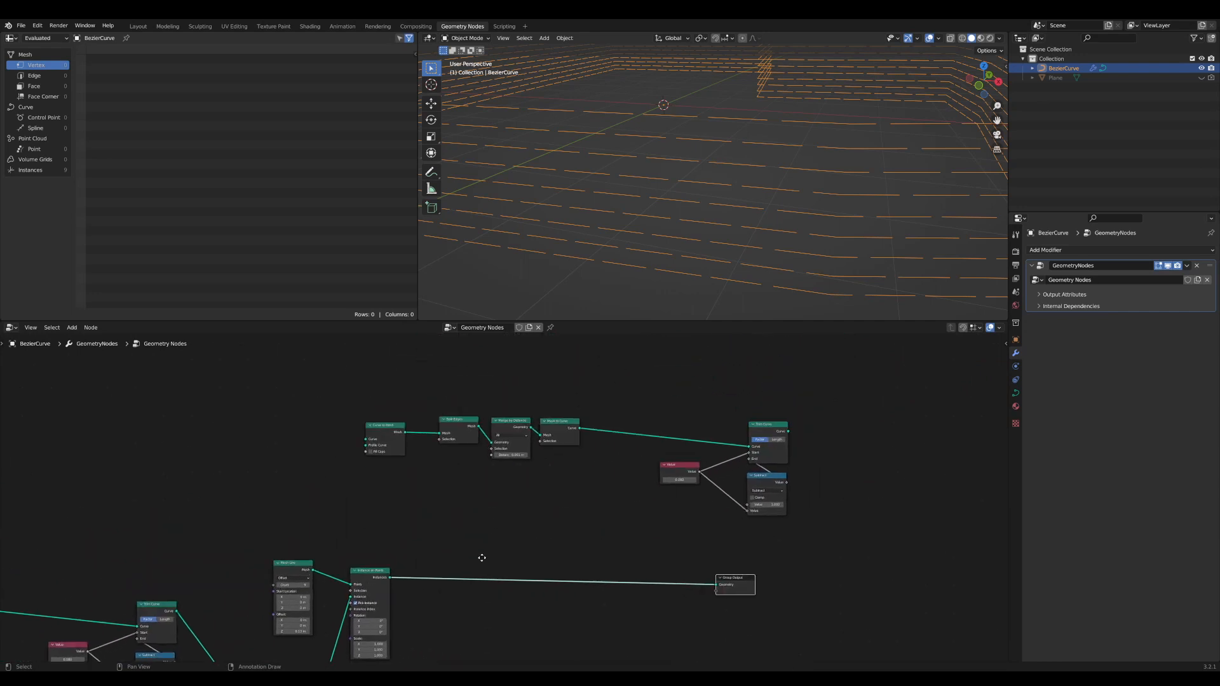
scroll(482, 558, up, 3)
drag(890, 539, 352, 341)
drag(345, 411, 500, 433)
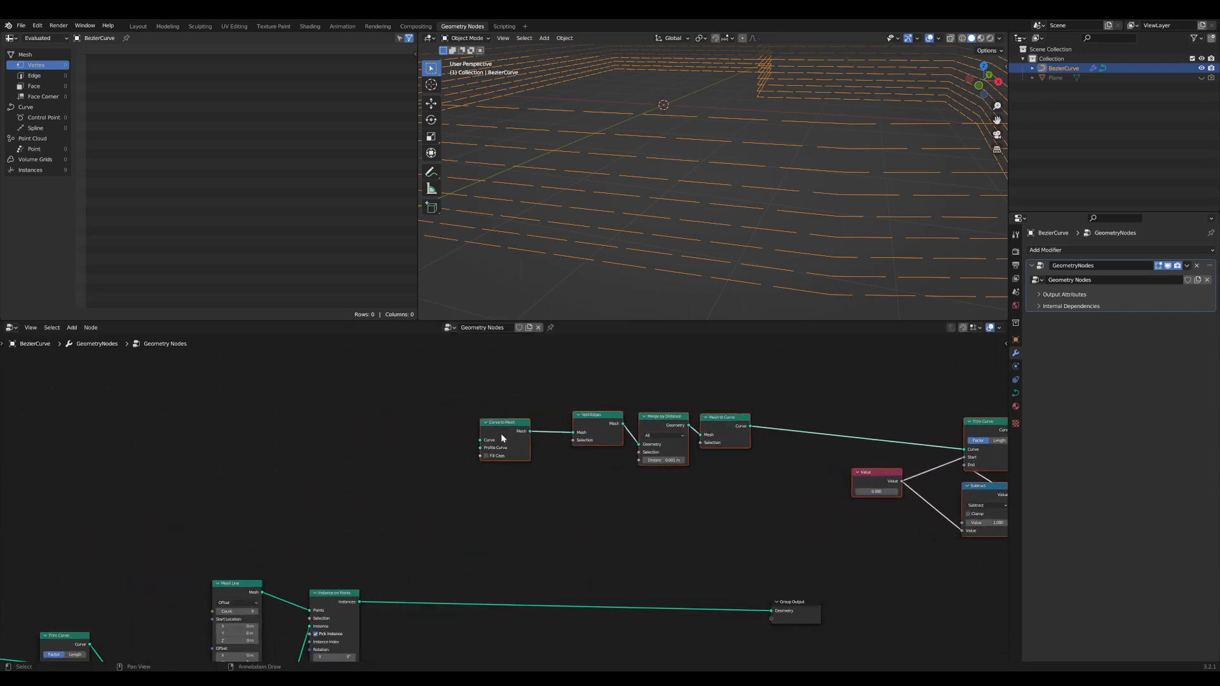
middle_drag(410, 562, 372, 523)
scroll(416, 463, up, 1)
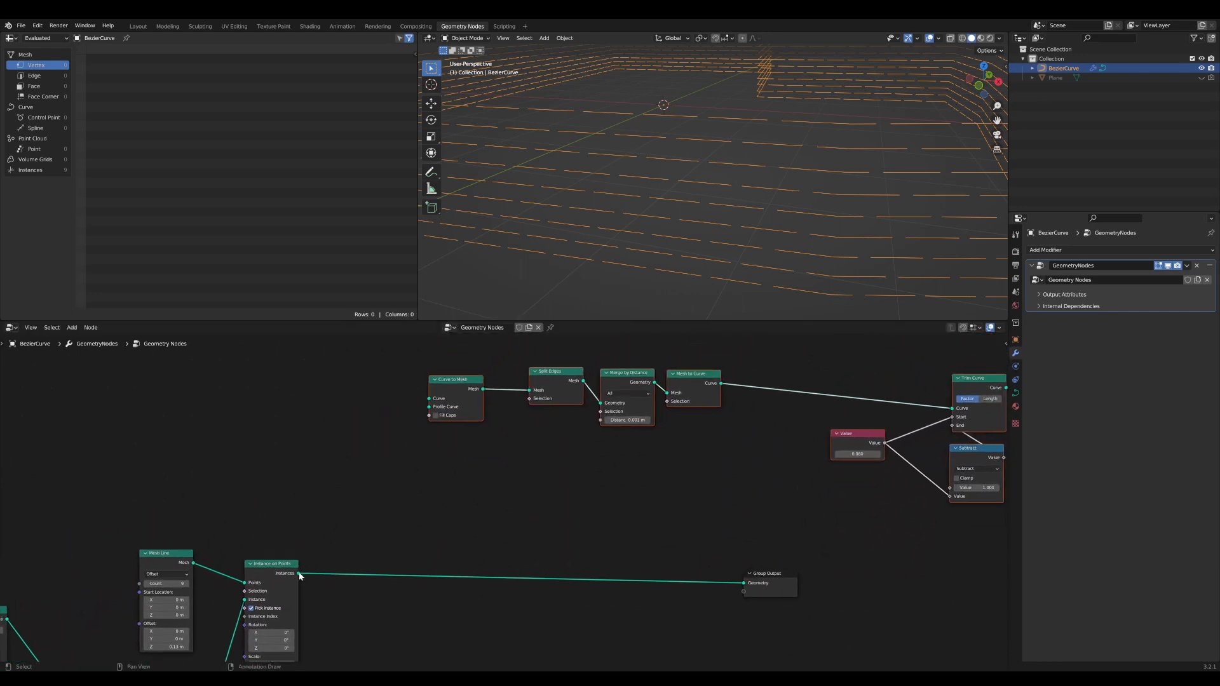
- Route Instance on Points through the duplicated chain, from Curve to Mesh to Trim Curve, into Group Output, and move Group Output farther along
drag(298, 573, 433, 401)
middle_drag(770, 576, 471, 582)
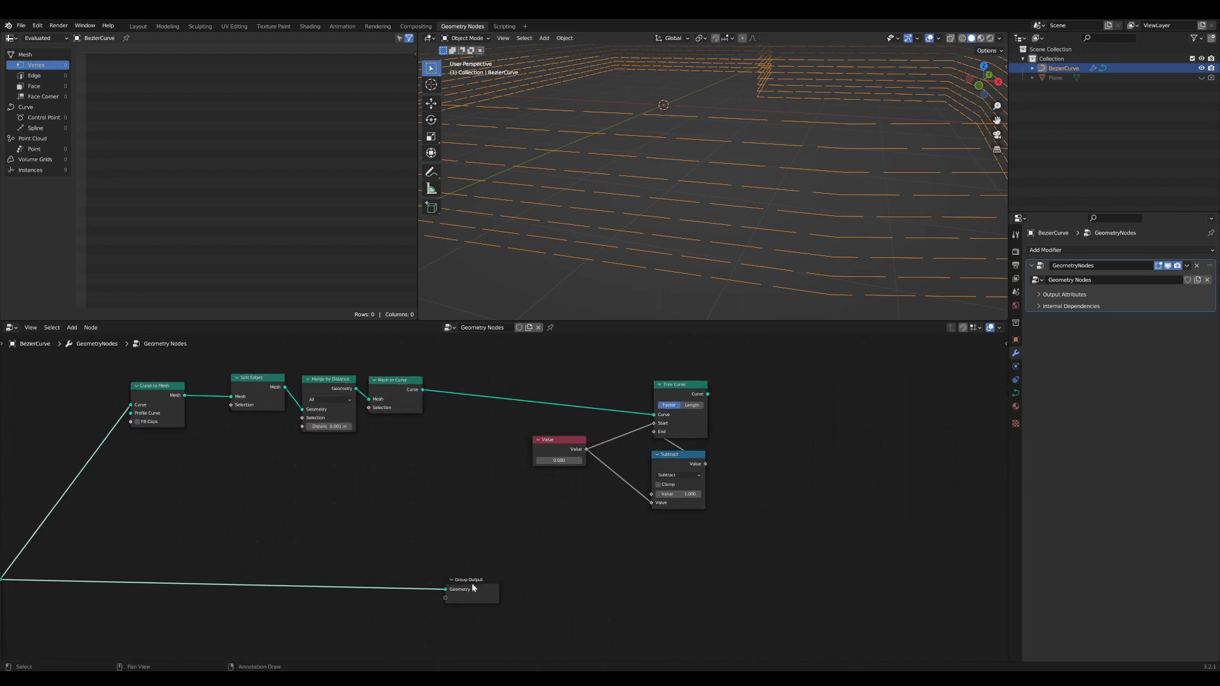
drag(471, 582, 795, 585)
middle_drag(256, 581, 697, 544)
- Insert a Realize Instances node on the link between Instance on Points and the duplicated Curve to Mesh
scroll(629, 547, up, 2)
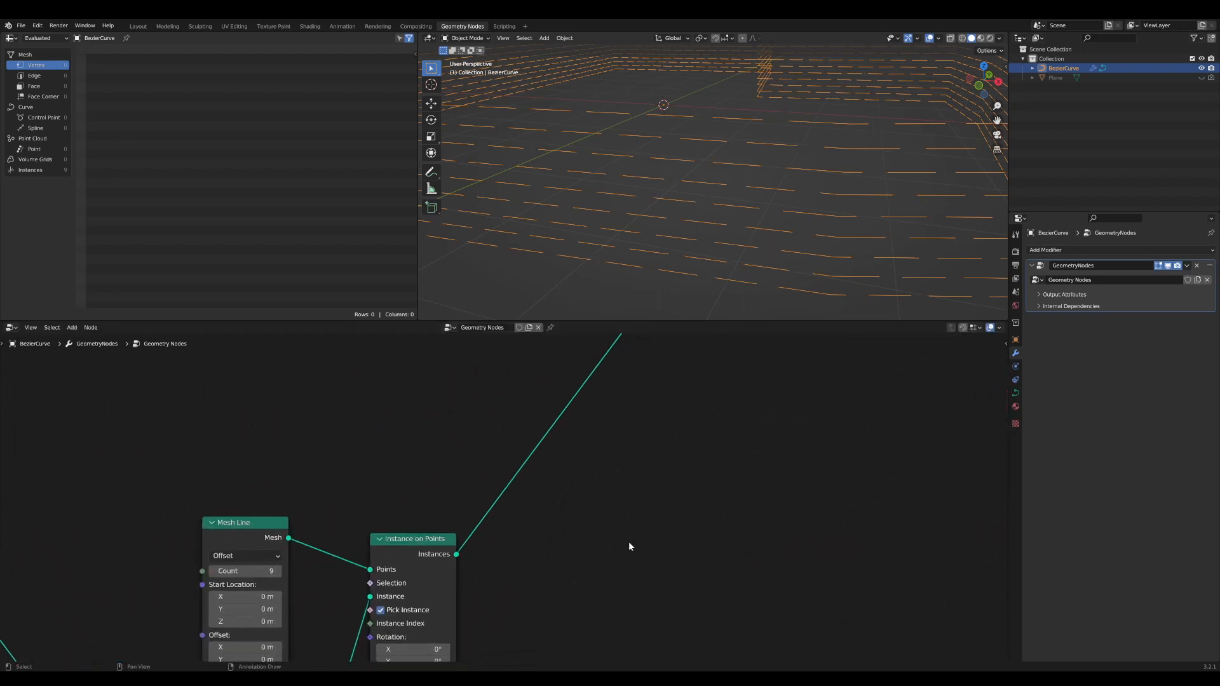
scroll(508, 551, up, 2)
drag(397, 558, 392, 549)
middle_drag(536, 550, 562, 526)
scroll(528, 552, up, 1)
key(Tab)
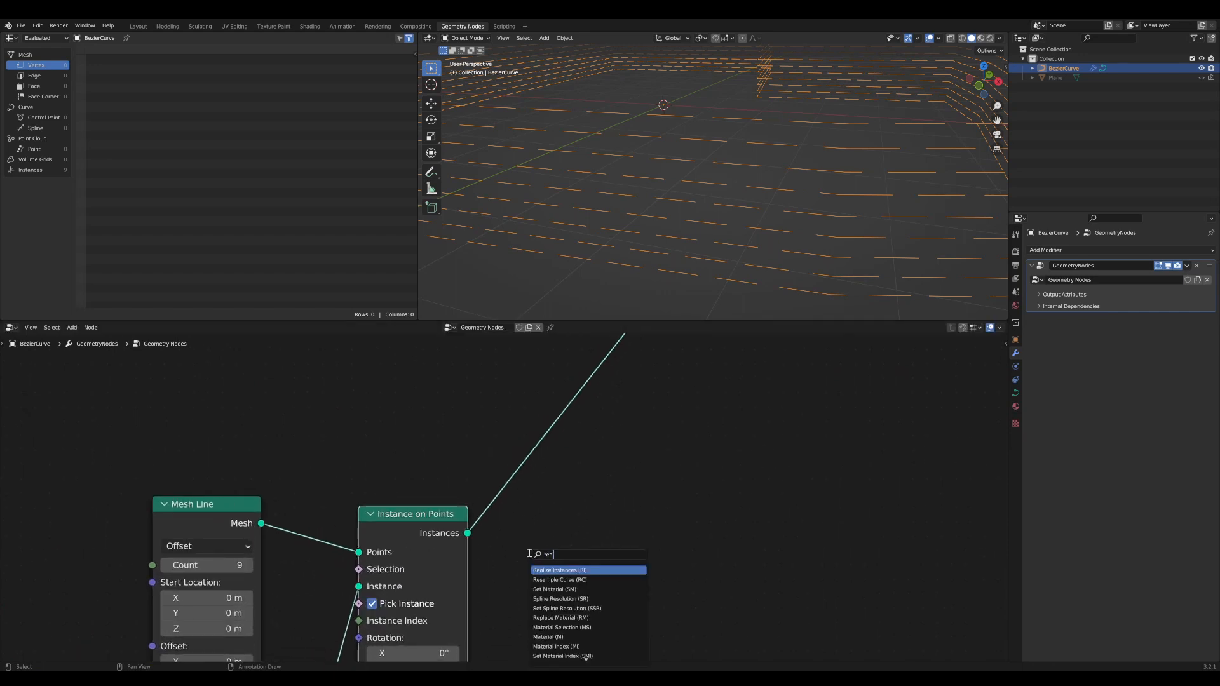
text(real)
click(544, 570)
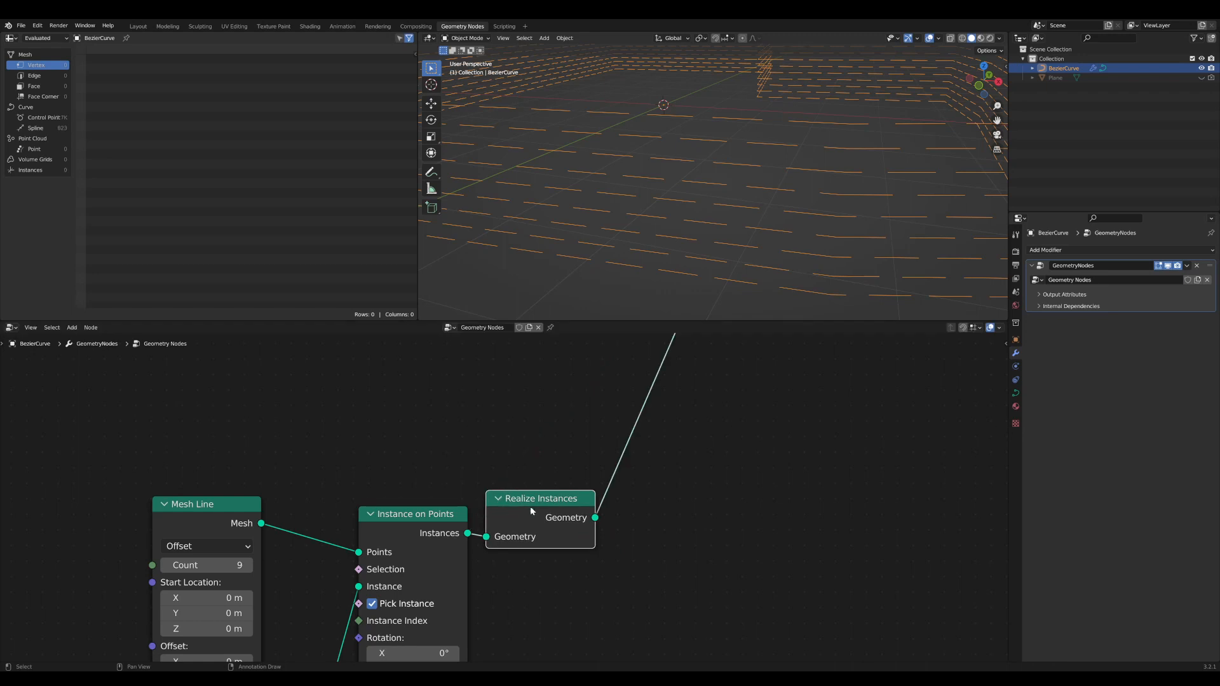
click(530, 509)
- Connect Capture Attribute's Attribute output to the Selection input of the duplicated Merge by Distance node
scroll(536, 530, down, 2)
scroll(508, 509, down, 8)
middle_drag(272, 556, 773, 474)
scroll(773, 474, down, 2)
middle_drag(459, 533, 63, 577)
scroll(668, 507, up, 10)
scroll(491, 532, down, 5)
scroll(139, 534, down, 3)
drag(63, 577, 875, 395)
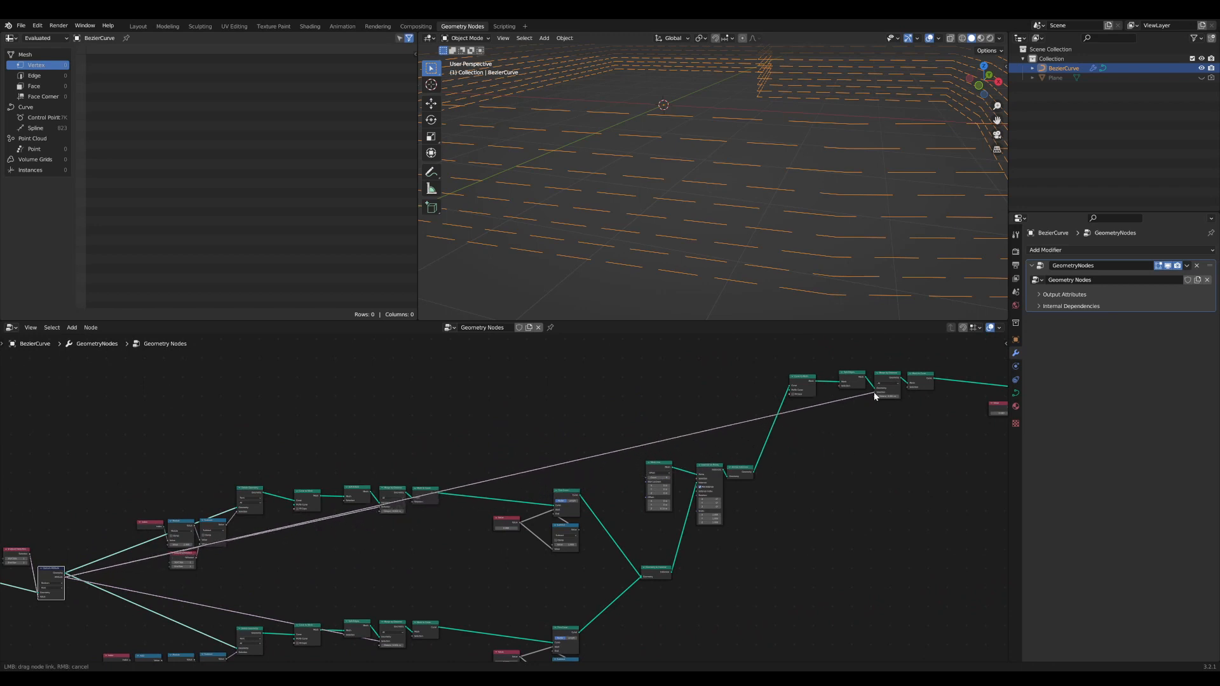
- Delete both original chains from Curve to Mesh through Trim Curve, keeping the Delete Geometry nodes linked to Geometry to Instance
middle_drag(589, 536, 684, 476)
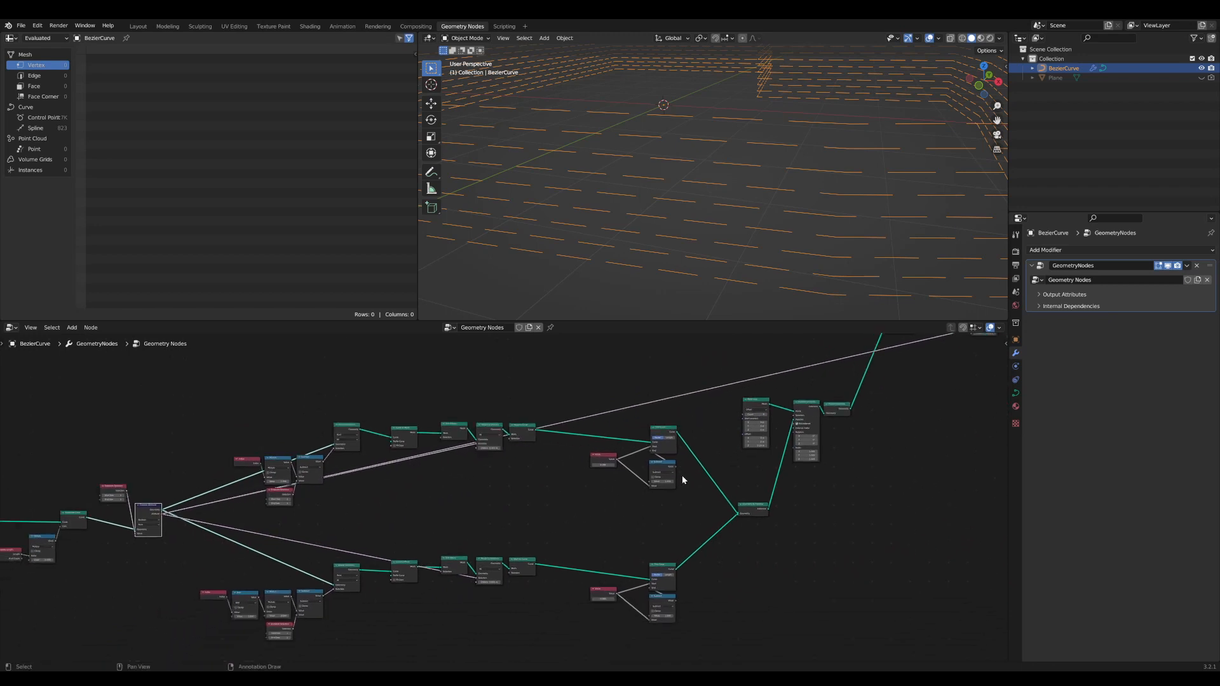
scroll(778, 500, up, 4)
middle_drag(630, 507, 648, 459)
scroll(647, 459, down, 2)
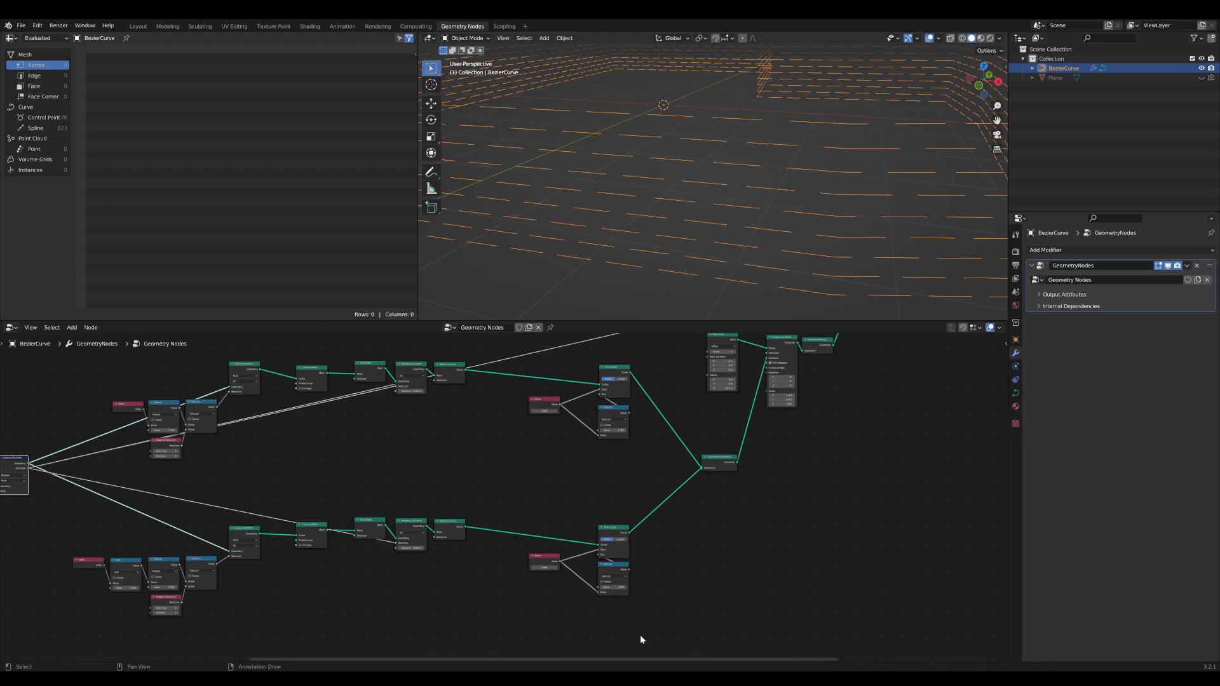
drag(650, 627, 288, 334)
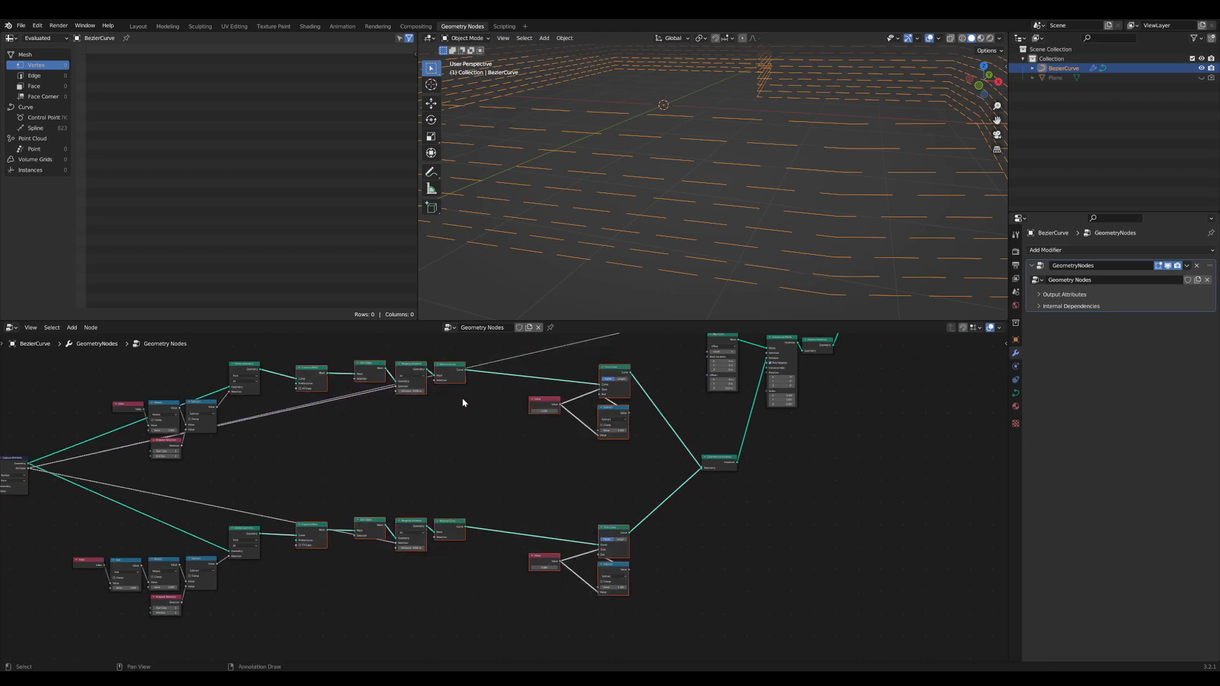
middle_drag(462, 402, 456, 413)
key(ctrl+x)
- Move Geometry to Instance and the nodes following it closer to the two Delete Geometry nodes
middle_drag(716, 483, 507, 618)
scroll(509, 615, down, 2)
scroll(588, 556, down, 2)
middle_drag(697, 524, 728, 439)
scroll(725, 440, up, 1)
drag(537, 515, 255, 518)
middle_drag(548, 521, 353, 588)
drag(886, 582, 315, 381)
middle_drag(349, 485, 633, 458)
scroll(841, 474, up, 2)
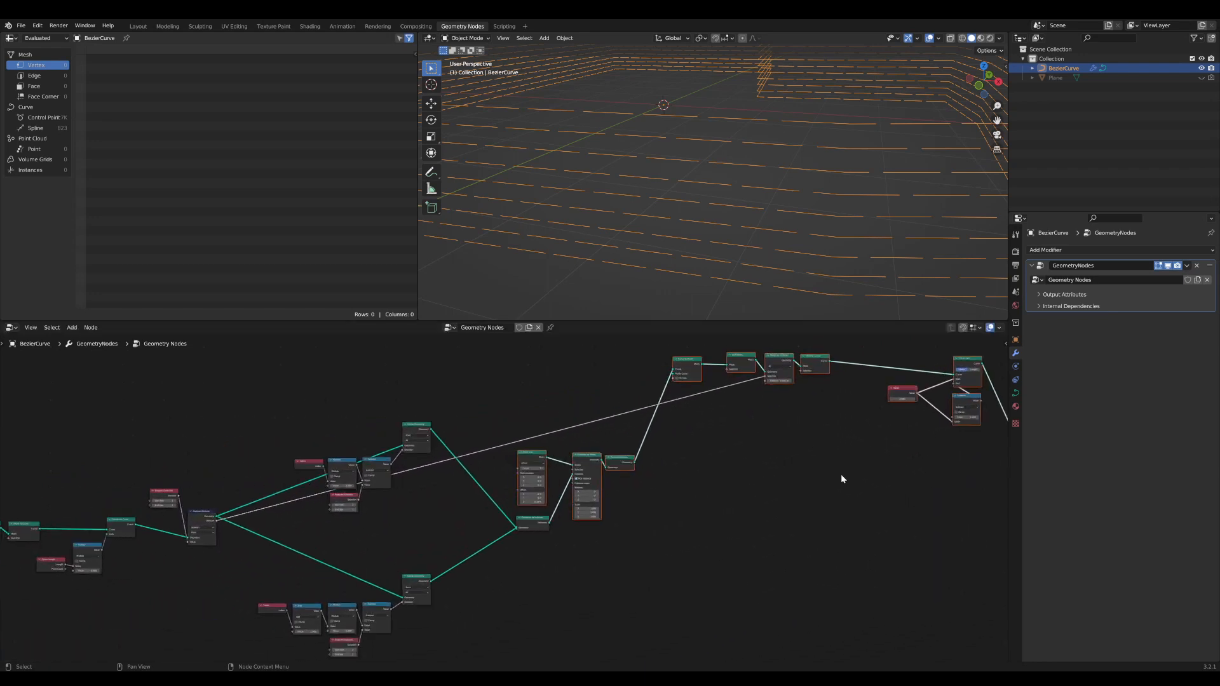
- Move the duplicated chain closer to Realize Instances, and place Group Output just beyond its Trim Curve node
middle_drag(841, 474, 567, 559)
scroll(686, 528, up, 4)
scroll(685, 530, down, 2)
drag(745, 537, 416, 620)
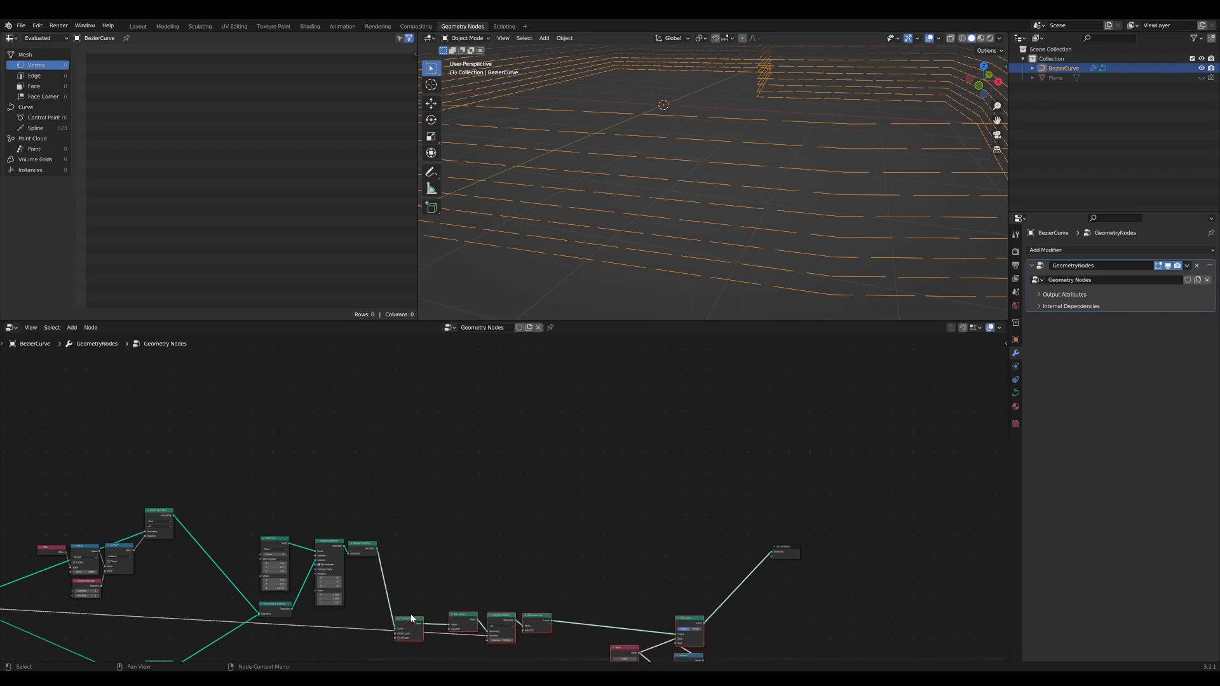
middle_drag(843, 546, 851, 443)
click(788, 452)
drag(788, 448, 751, 495)
- Inspect the stacked brick rows in the 3D view and the shortened node tree
scroll(753, 493, down, 4)
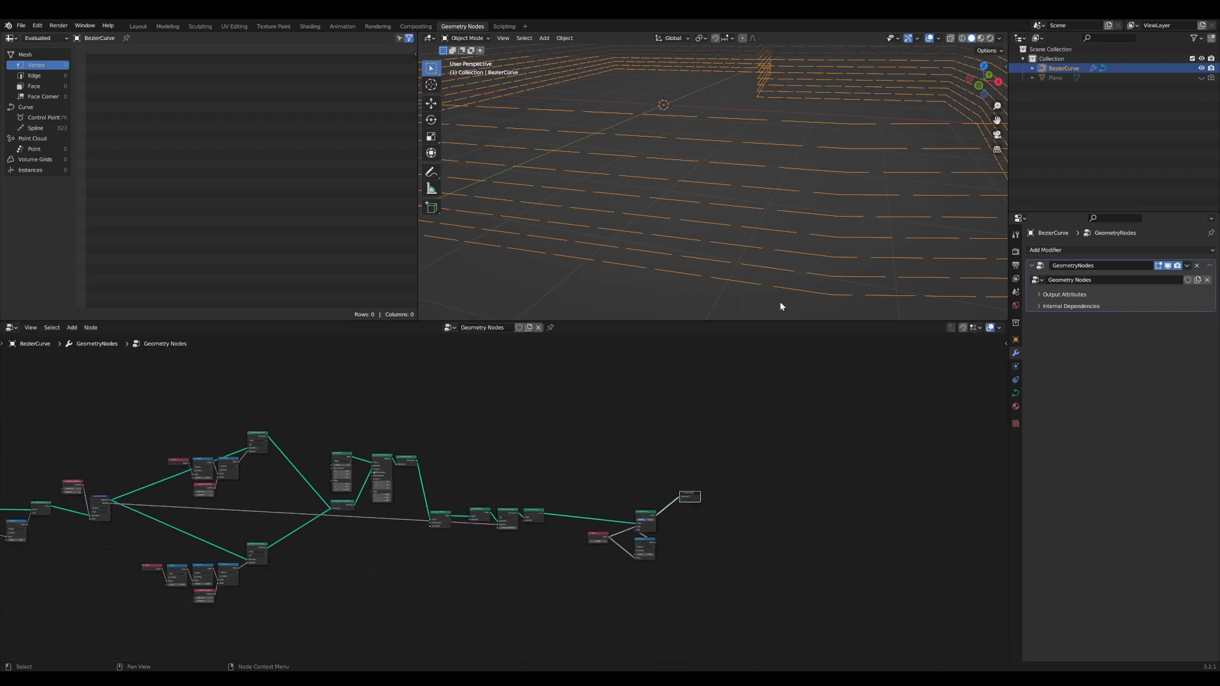
scroll(847, 175, down, 4)
middle_drag(840, 177, 802, 183)
scroll(544, 225, up, 2)
middle_drag(546, 225, 607, 225)
scroll(503, 499, up, 2)
middle_drag(503, 499, 662, 470)
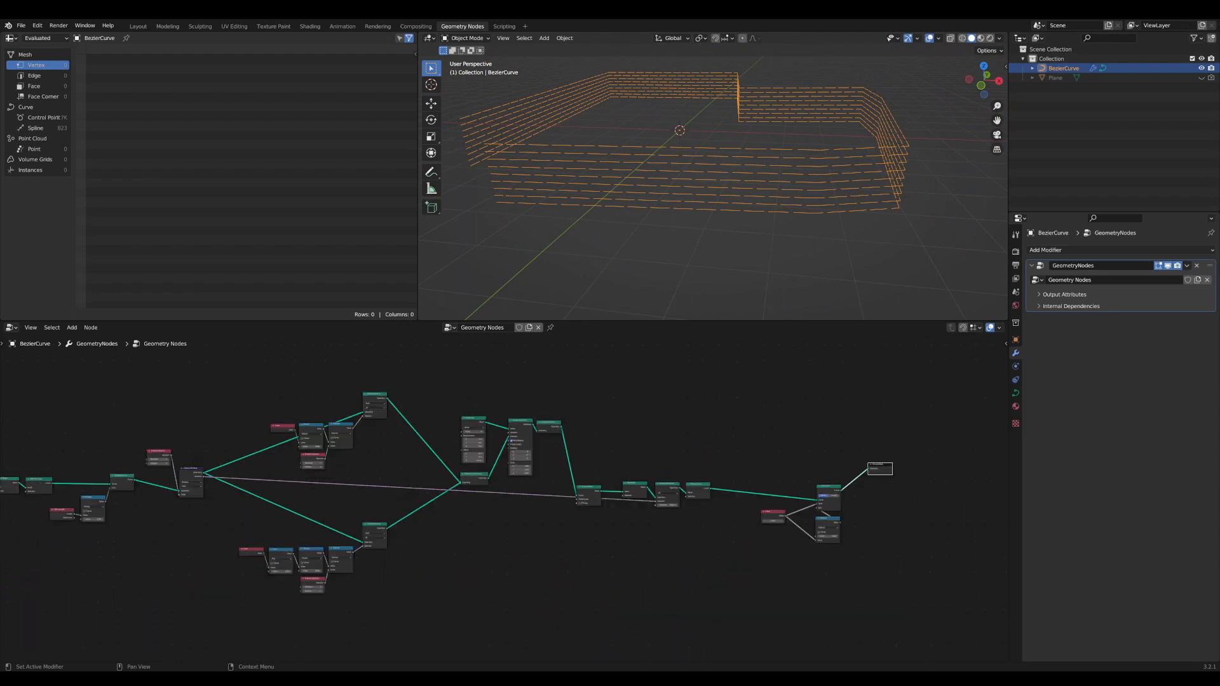
- Move the Value node farther from Trim Curve and add a shared reroute point on its two outgoing links
scroll(504, 496, up, 4)
middle_drag(836, 591, 545, 604)
scroll(545, 603, up, 6)
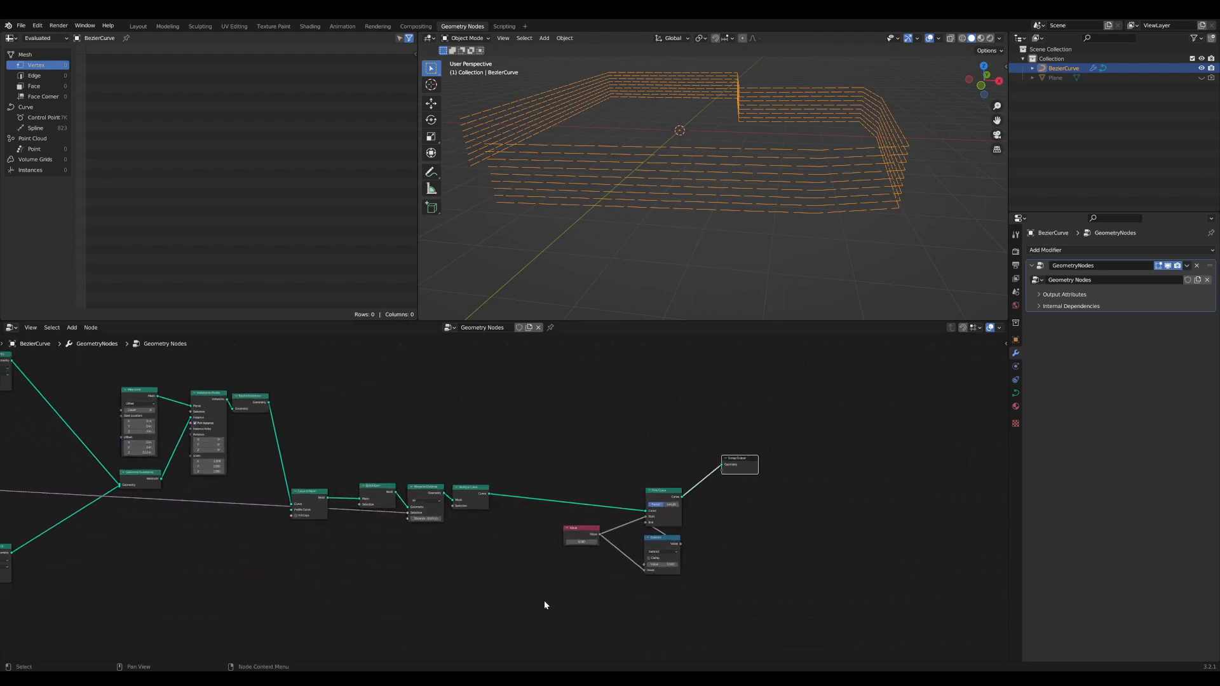
scroll(619, 625, up, 3)
drag(444, 512, 421, 528)
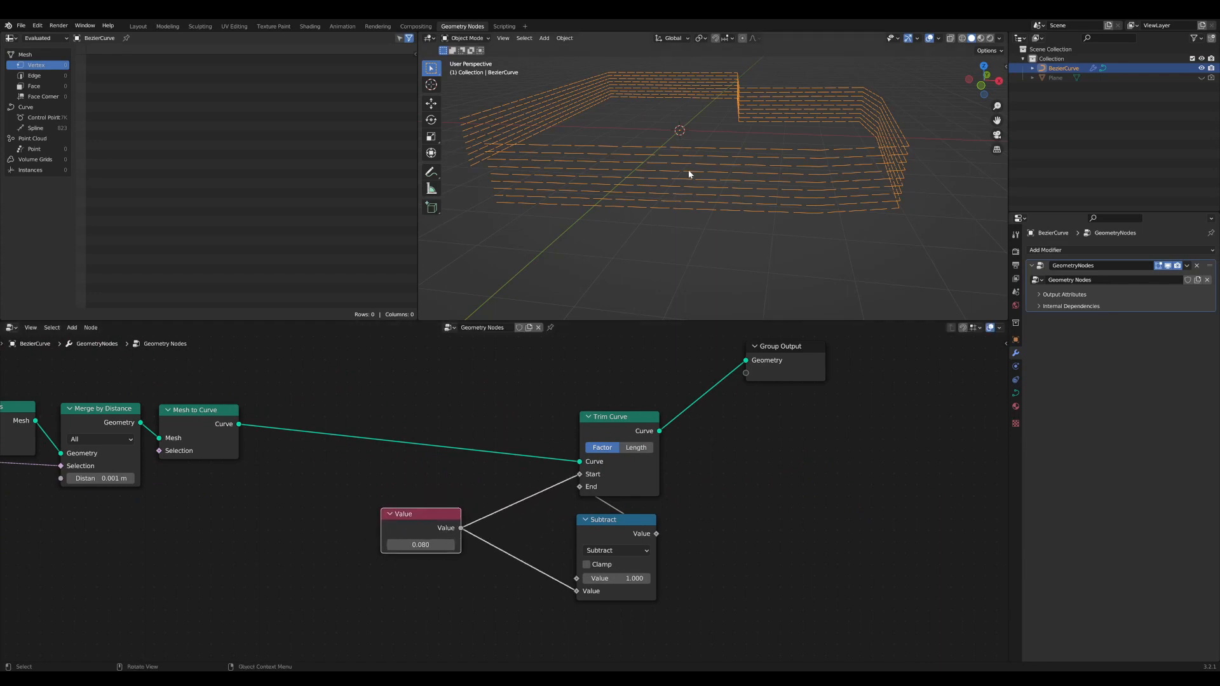
middle_drag(901, 212, 891, 215)
scroll(636, 527, up, 2)
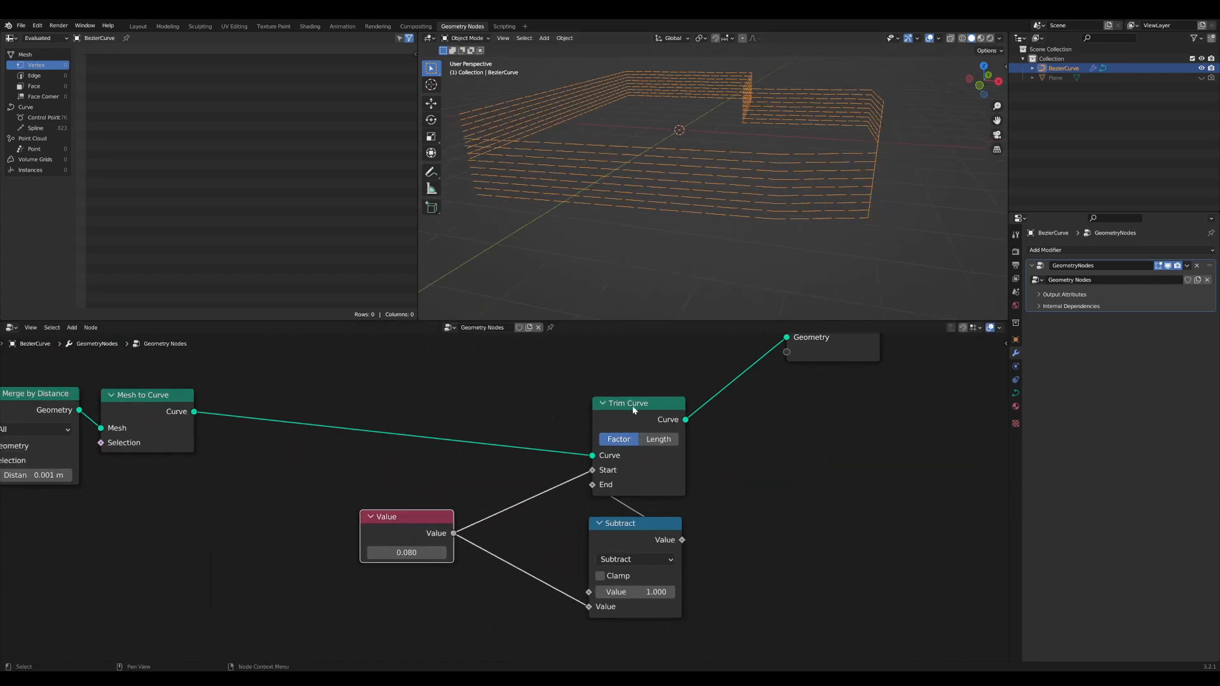
middle_drag(488, 552, 516, 542)
shift+right_drag(523, 555, 526, 572)
middle_drag(527, 575, 590, 560)
drag(503, 499, 416, 479)
middle_drag(447, 526, 522, 511)
- Add a float Random Value node with Min 0.02 and Max 0.1, and connect its output to the shared reroute point
key(shift+a)
text(ran)
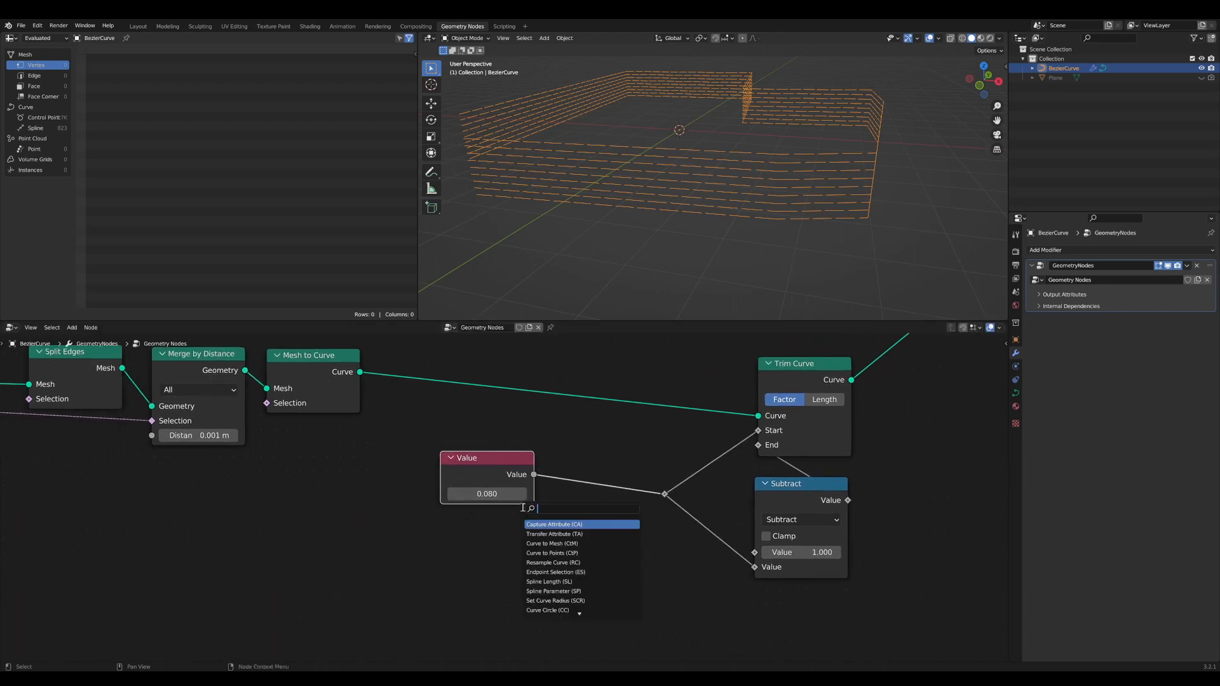
text(d)
key(Return)
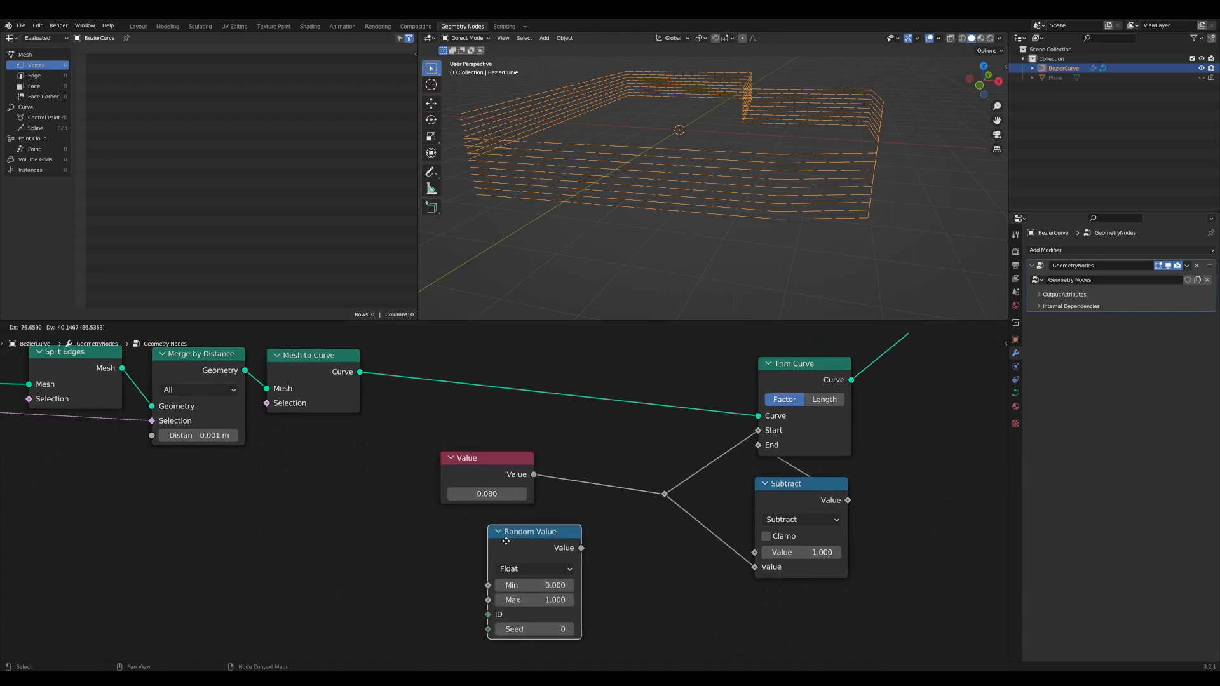
click(475, 535)
scroll(476, 535, up, 1)
double_click(537, 566)
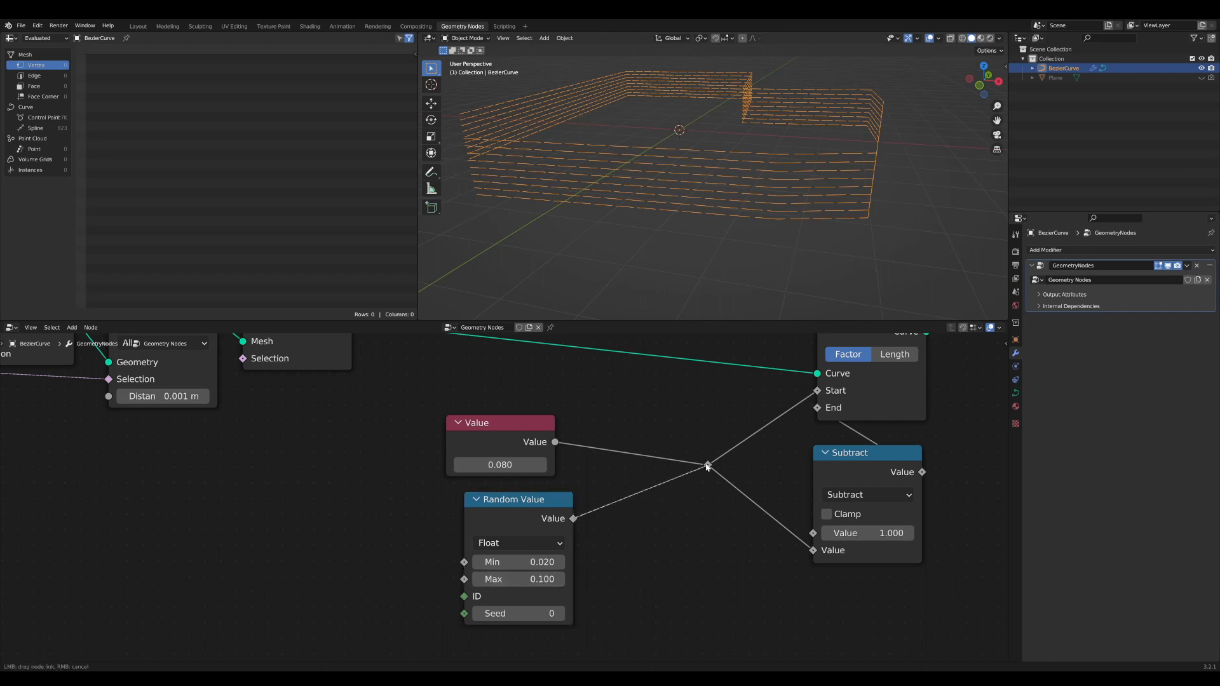
middle_drag(754, 188, 739, 210)
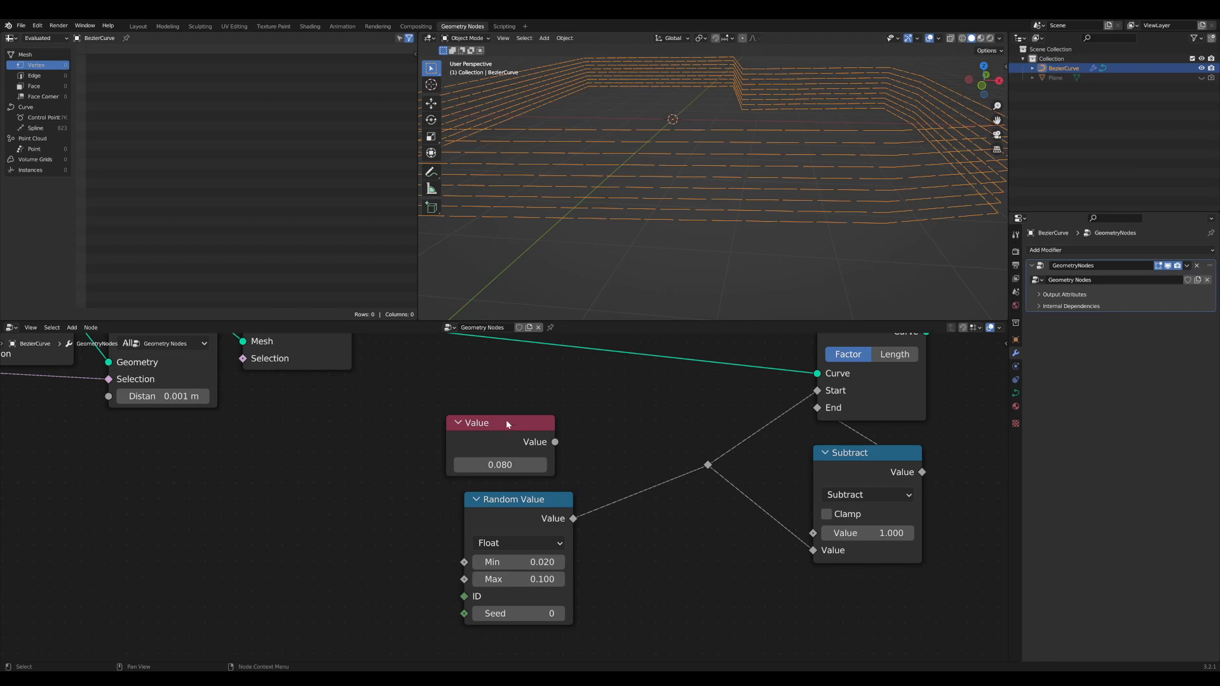
- Delete the Value node and the reroute point, and move Random Value closer to Trim Curve and Subtract
key(x)
drag(534, 507, 615, 449)
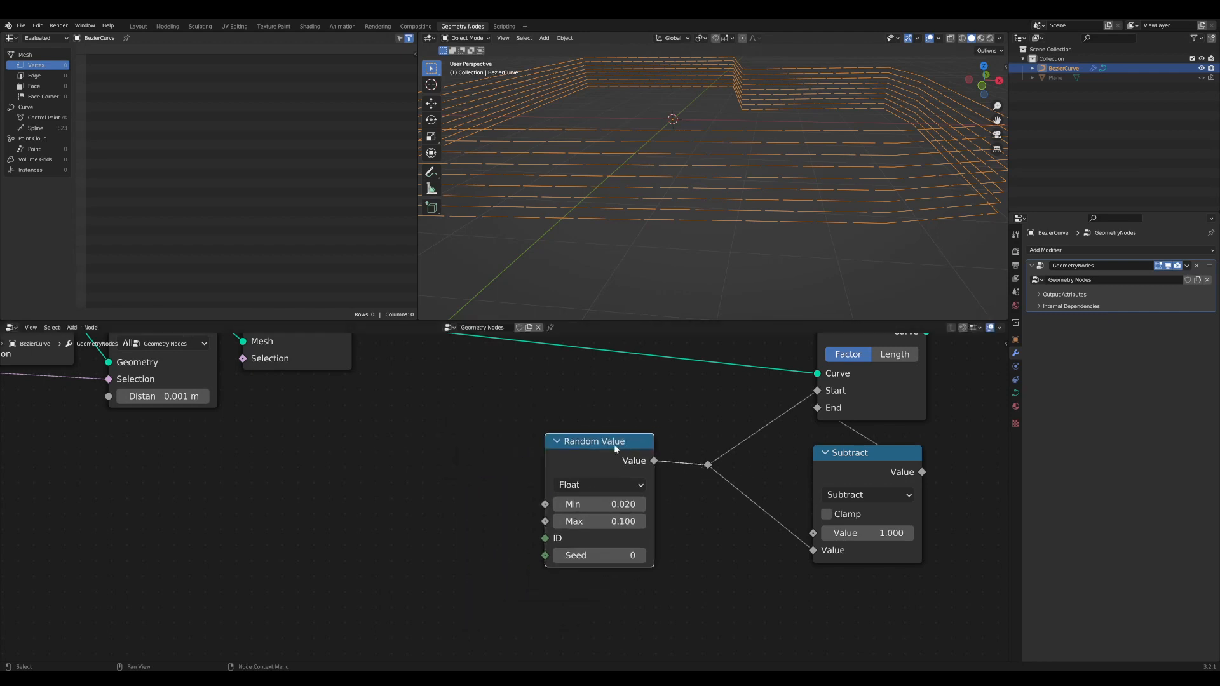
middle_drag(699, 517, 640, 521)
drag(555, 456, 584, 455)
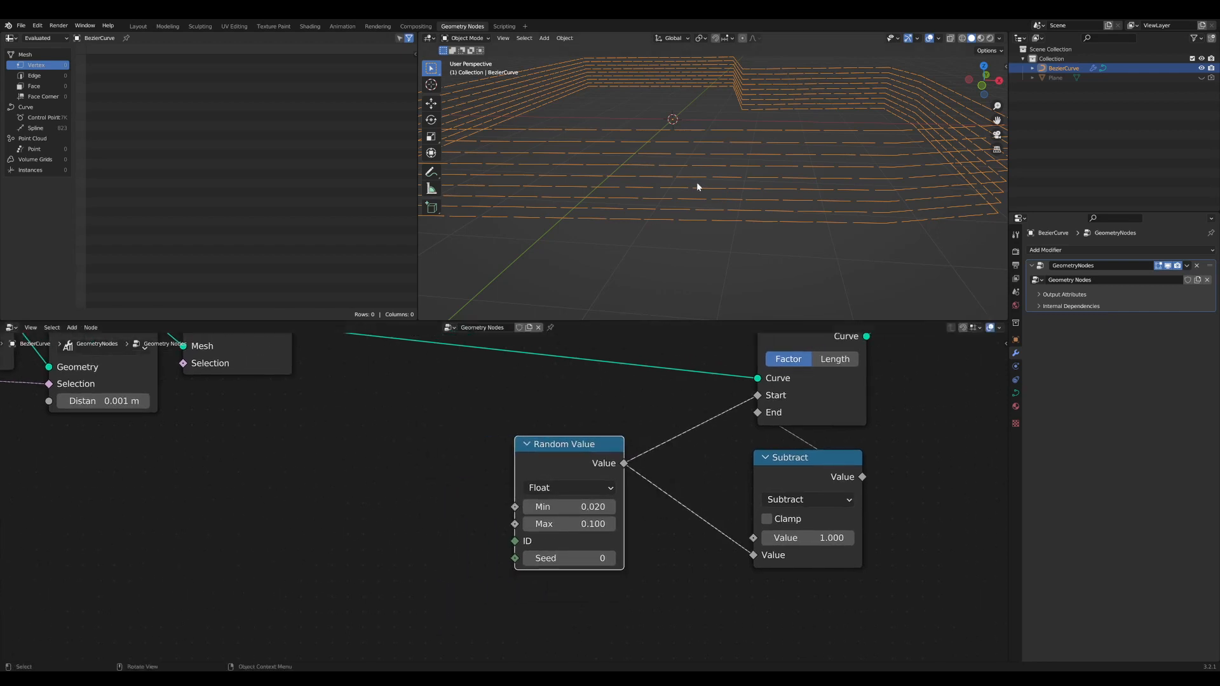
- Move Group Output farther from Trim Curve and insert a Curve to Mesh node on the link between them
middle_drag(696, 182, 750, 200)
scroll(824, 504, down, 1)
scroll(824, 504, down, 1)
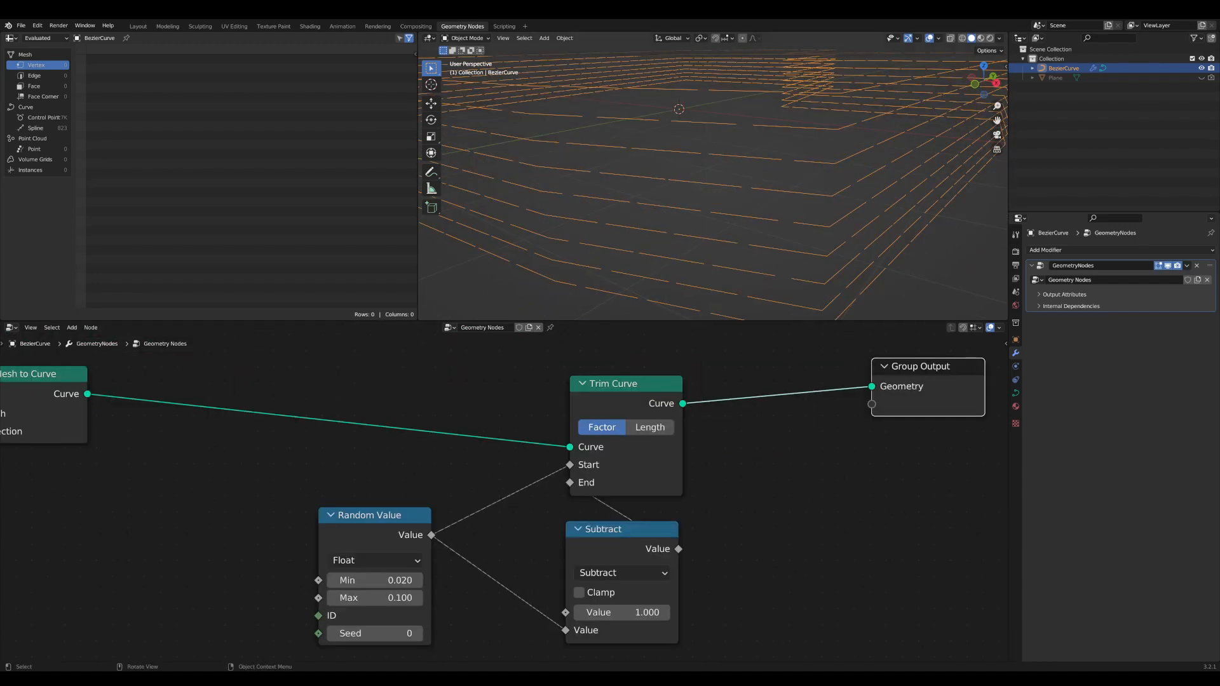
scroll(712, 178, down, 4)
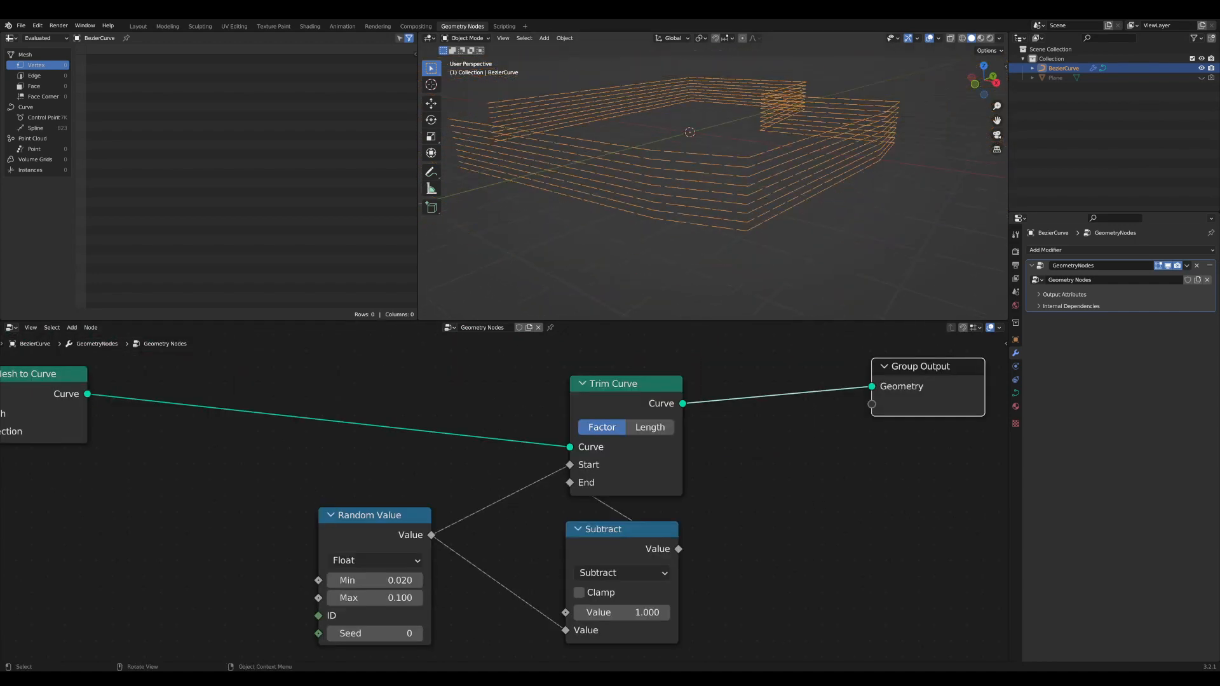
middle_drag(893, 402, 605, 443)
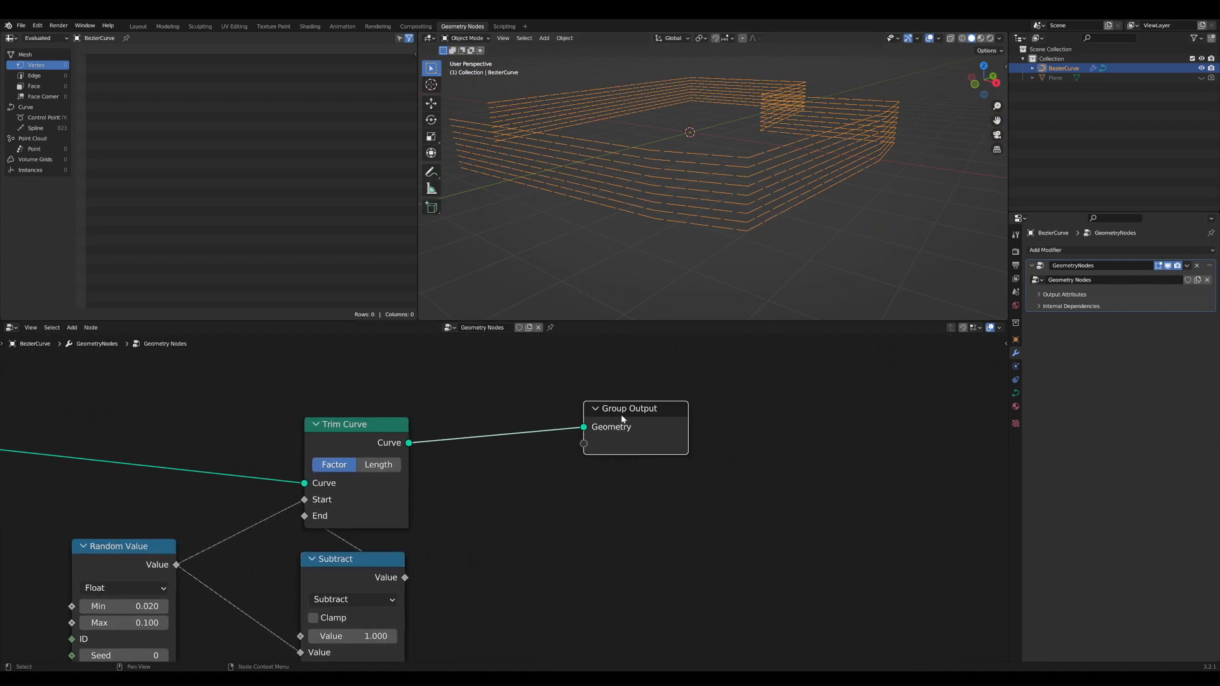
drag(622, 419, 725, 449)
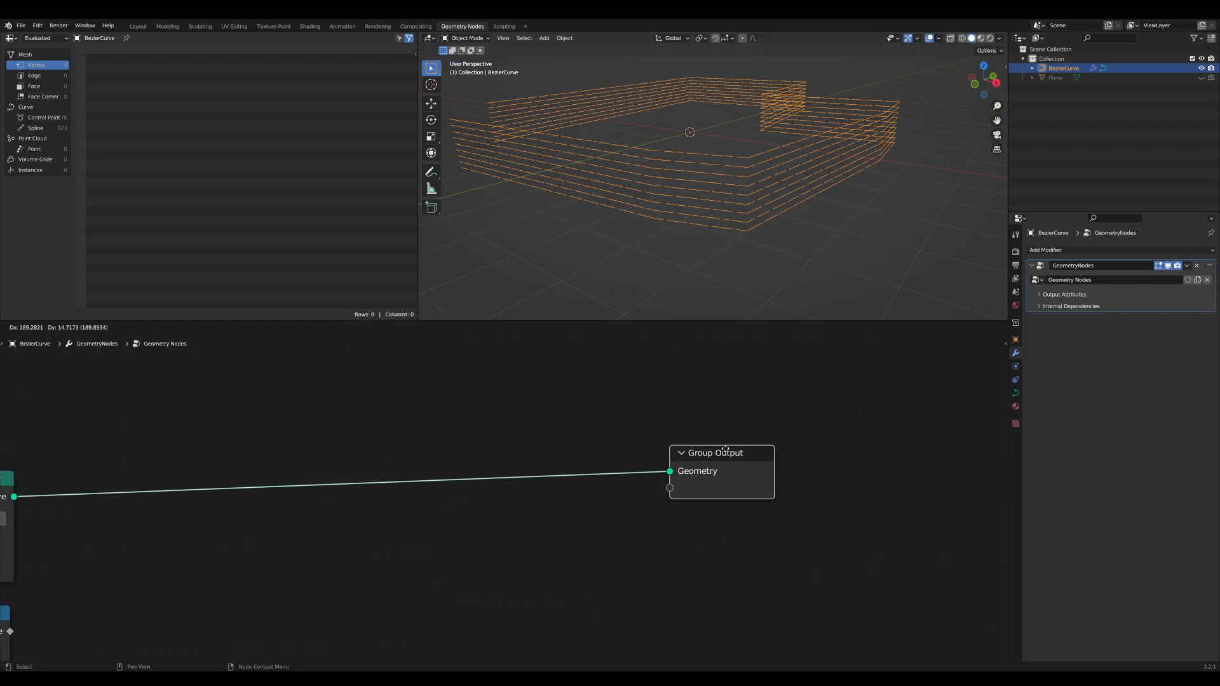
middle_drag(504, 522, 560, 521)
key(Tab)
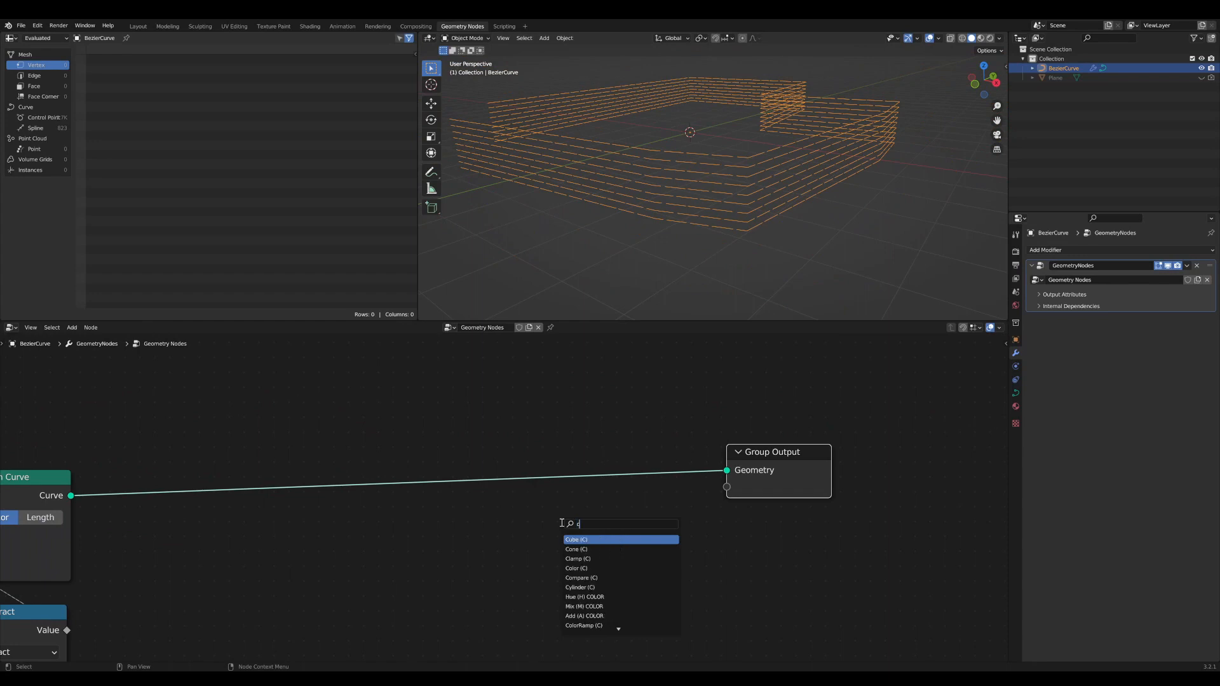
text(ctm)
key(Return)
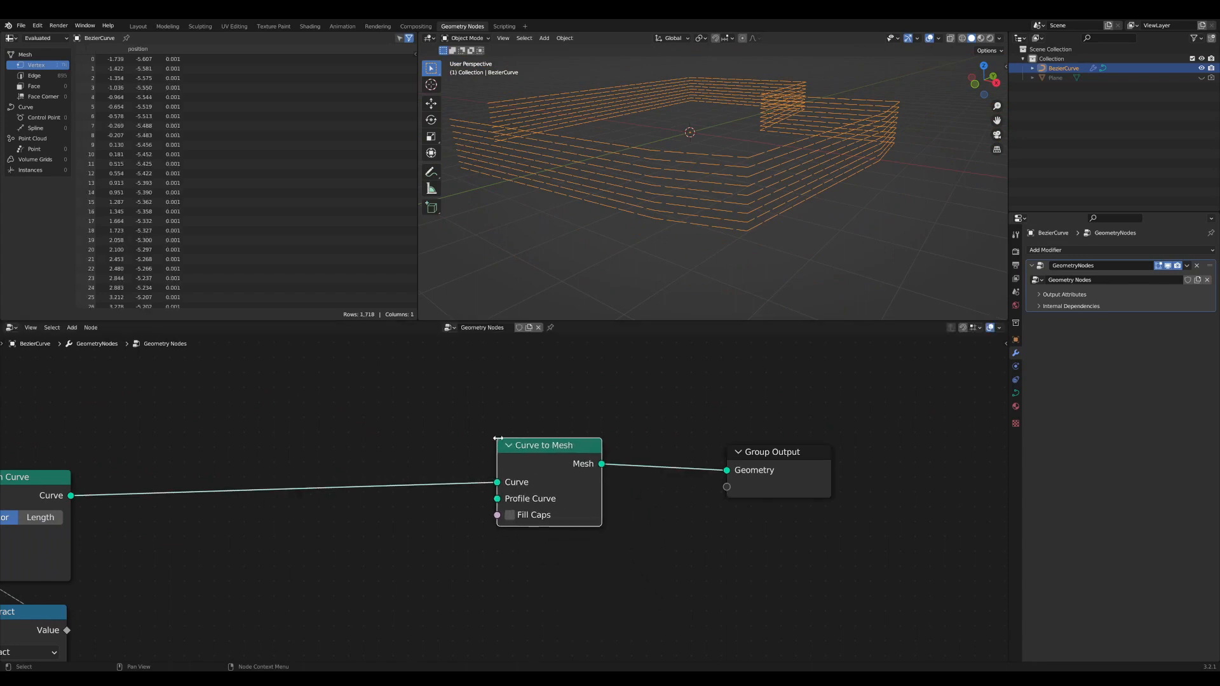
click(580, 434)
- Add a Quadrilateral curve node and connect it to the Profile Curve input of Curve to Mesh
scroll(600, 523, up, 2)
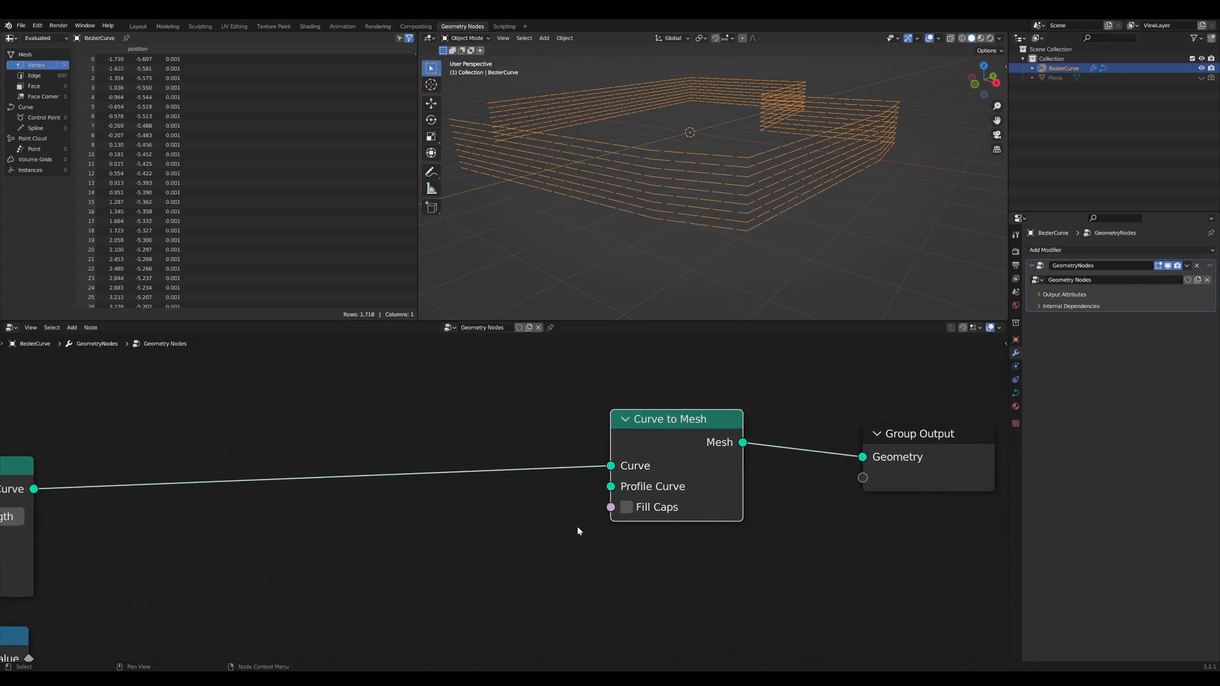
key(shift+a)
text(qua)
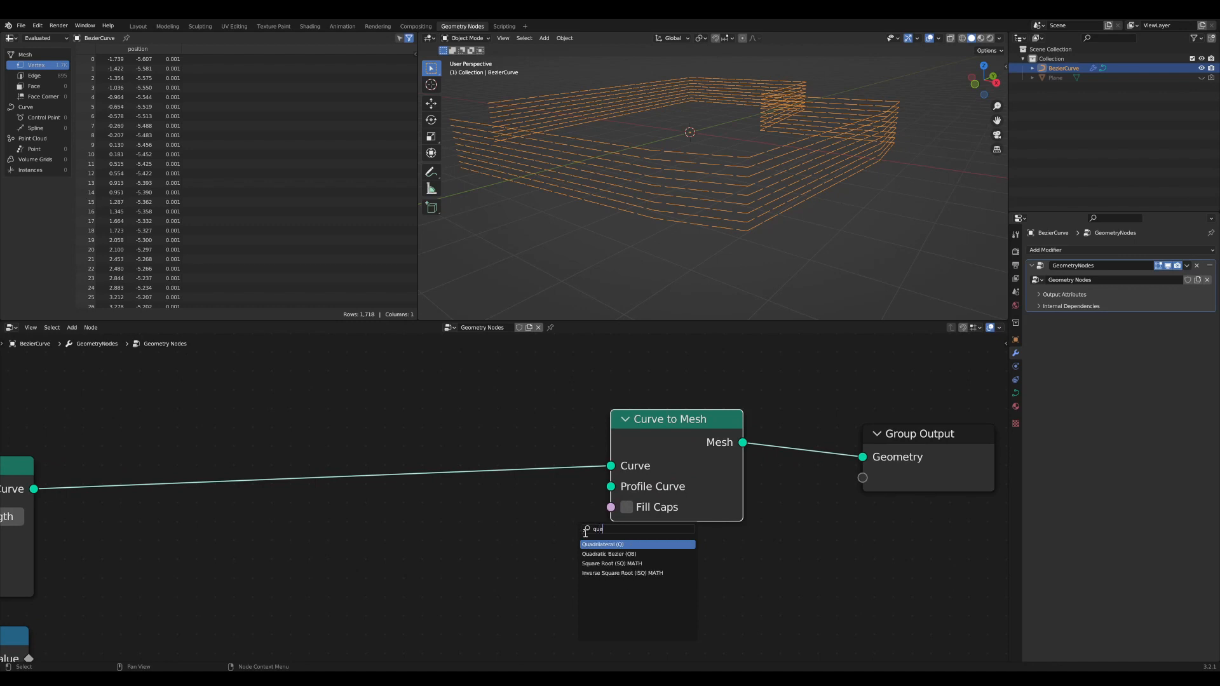
key(Return)
click(481, 529)
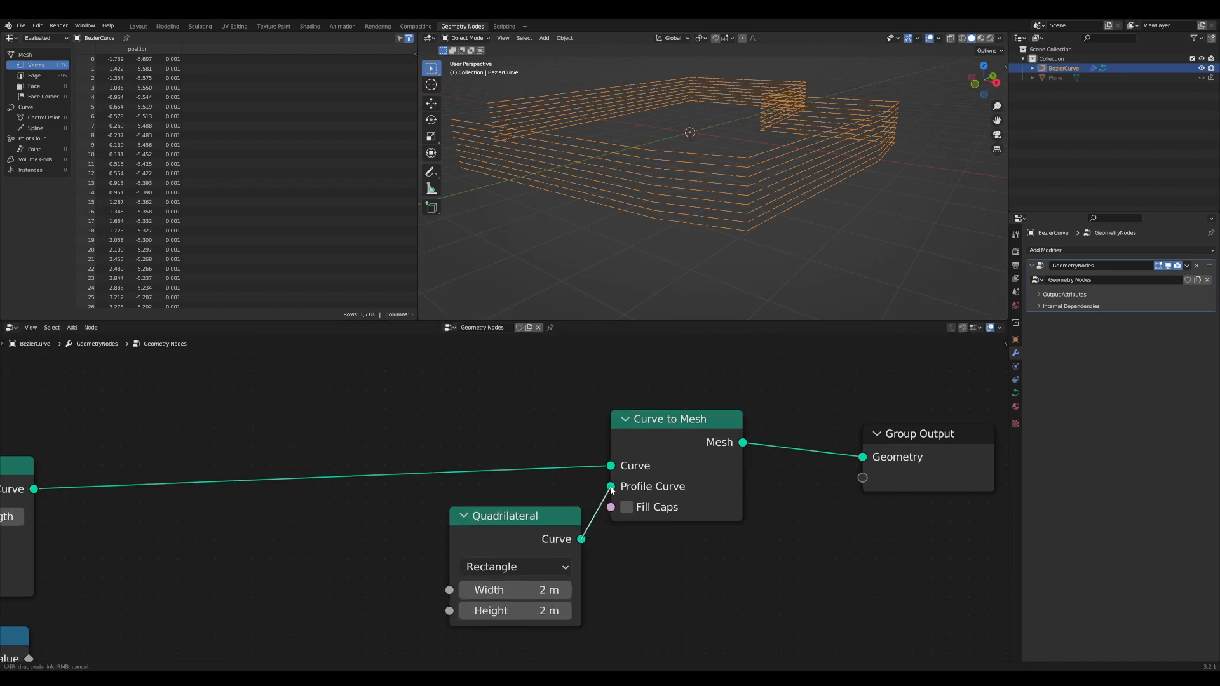
drag(611, 489, 610, 487)
- Insert a Set Curve Radius node between Trim Curve and Curve to Mesh, with a radius of 0.06 m
middle_drag(543, 514, 598, 551)
key(shift+a)
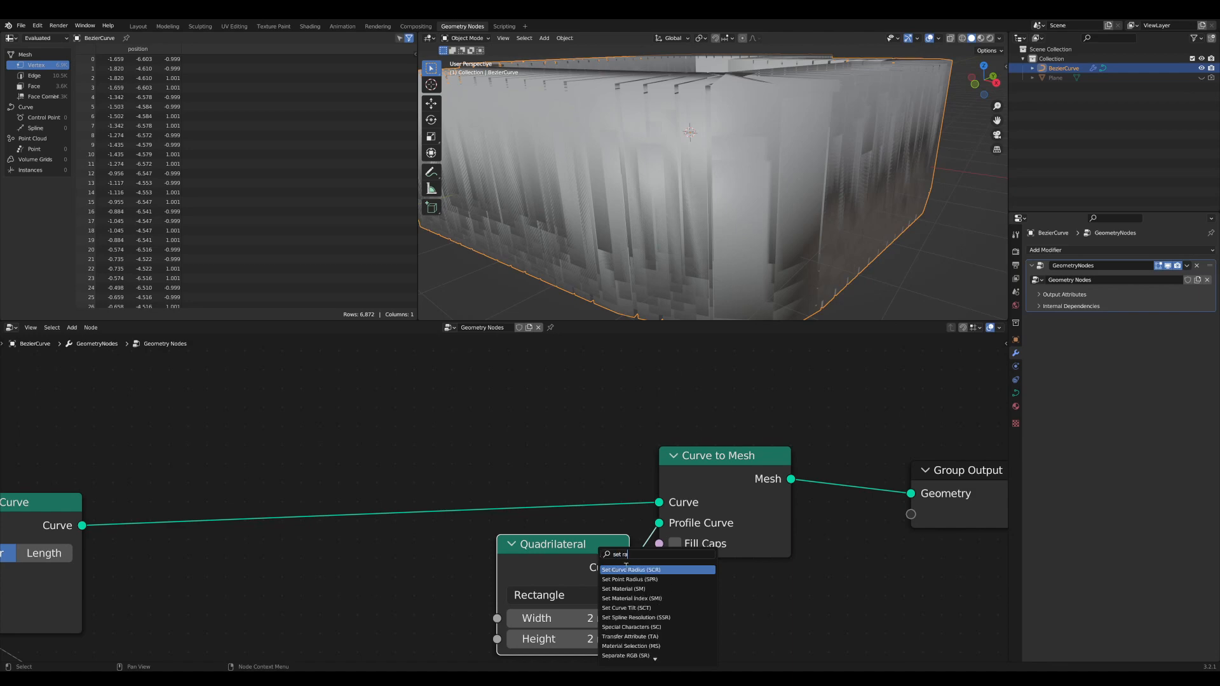
text(set ra)
key(Return)
click(550, 446)
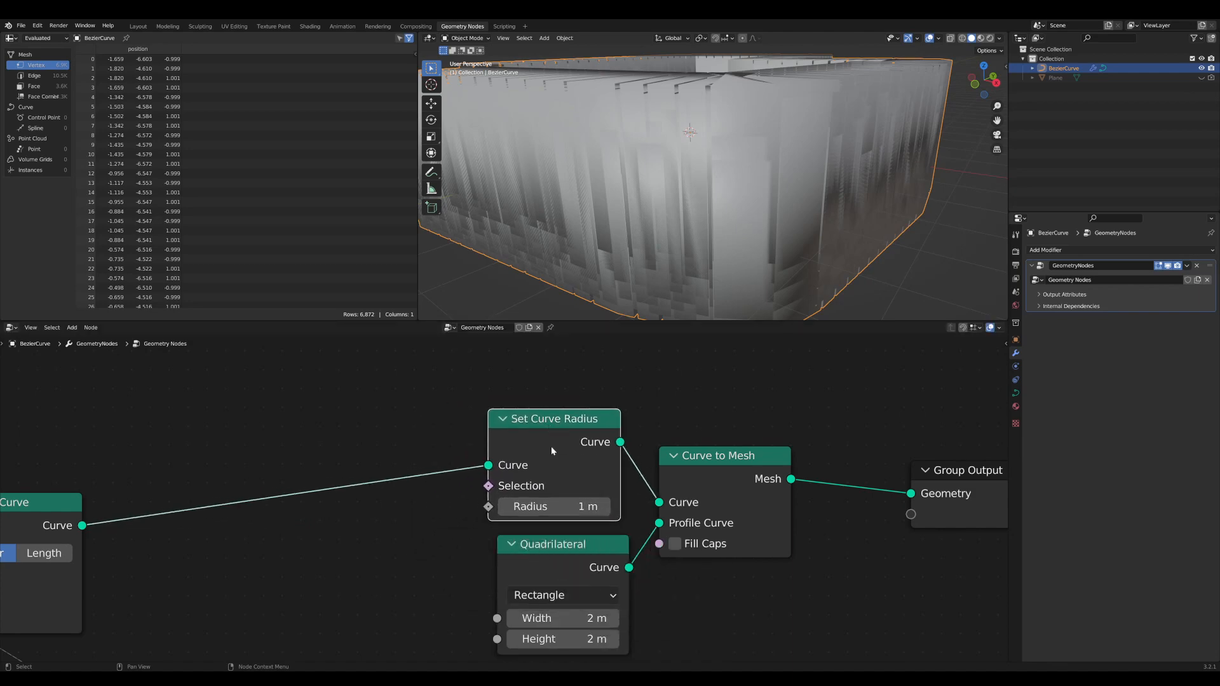
drag(571, 505, 508, 505)
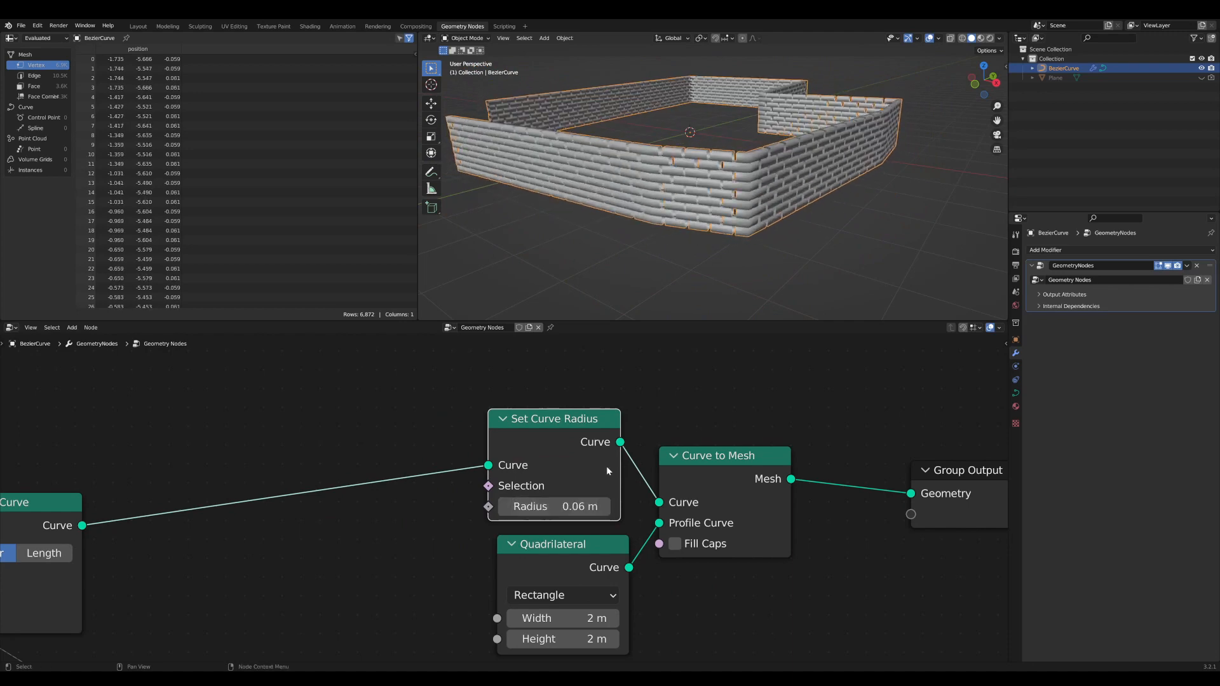
- Enable Fill Caps on the Curve to Mesh node to close the open brick ends
middle_drag(699, 209, 604, 245)
scroll(604, 245, up, 4)
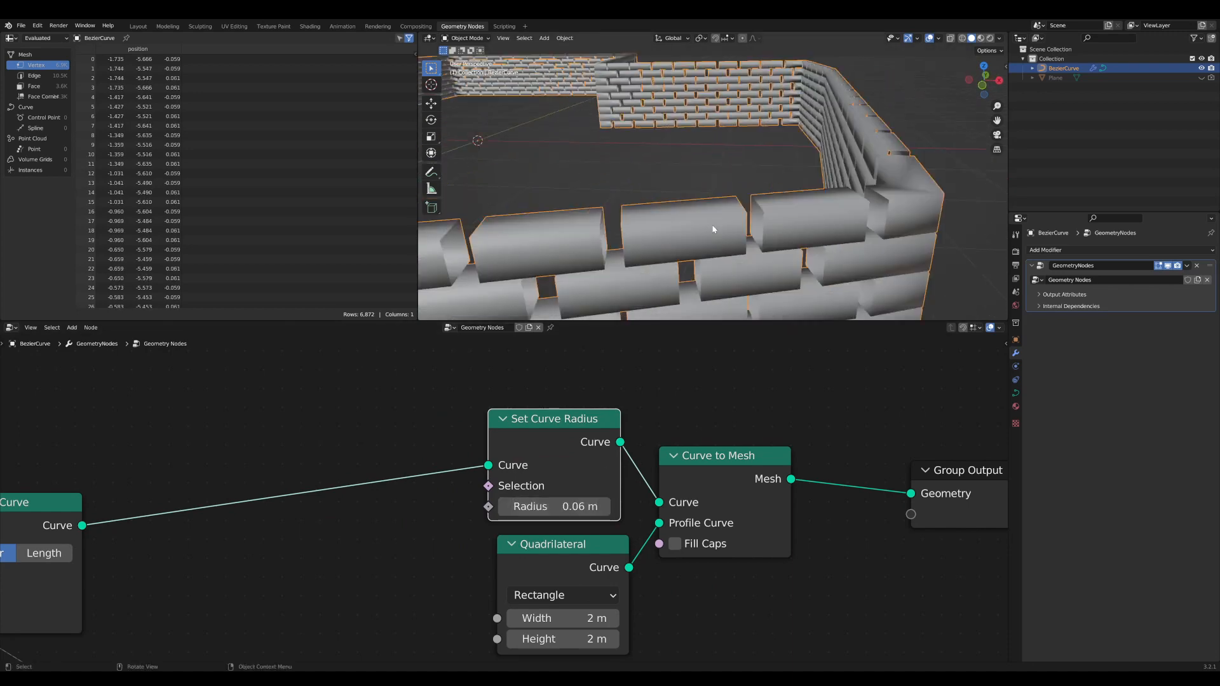
middle_drag(713, 229, 716, 242)
click(674, 544)
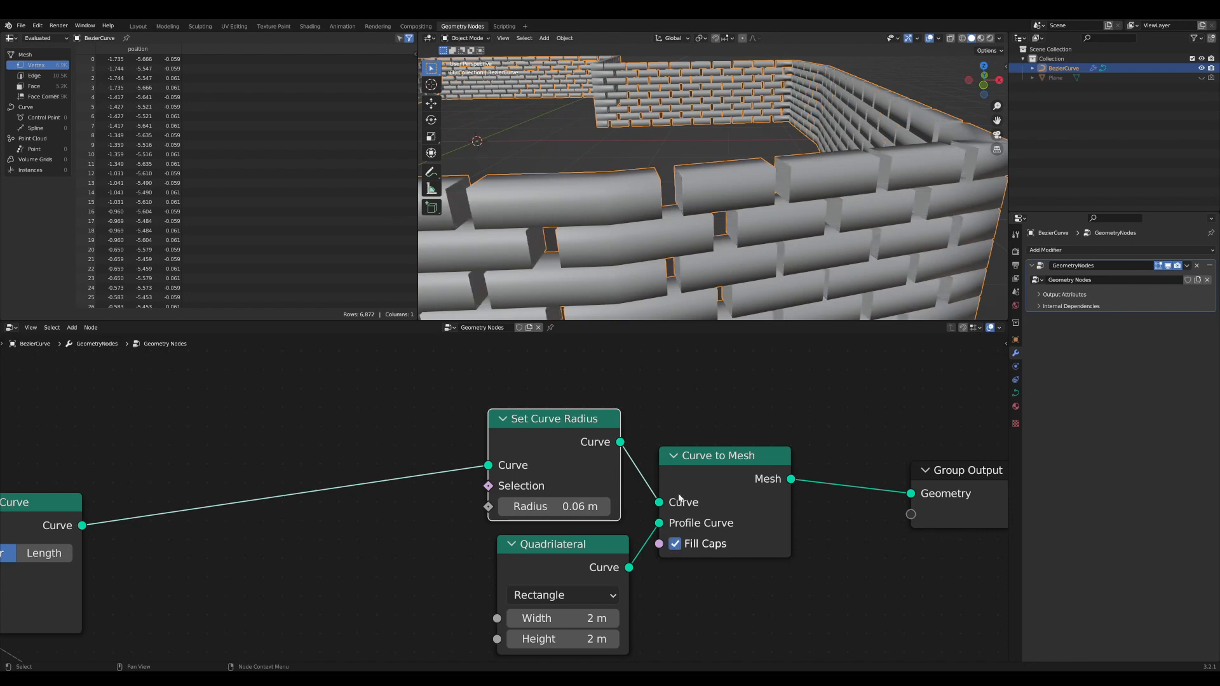
- Set the Max of the Random Value node that drives Trim Curve to 0.01
scroll(689, 202, down, 6)
scroll(582, 251, up, 4)
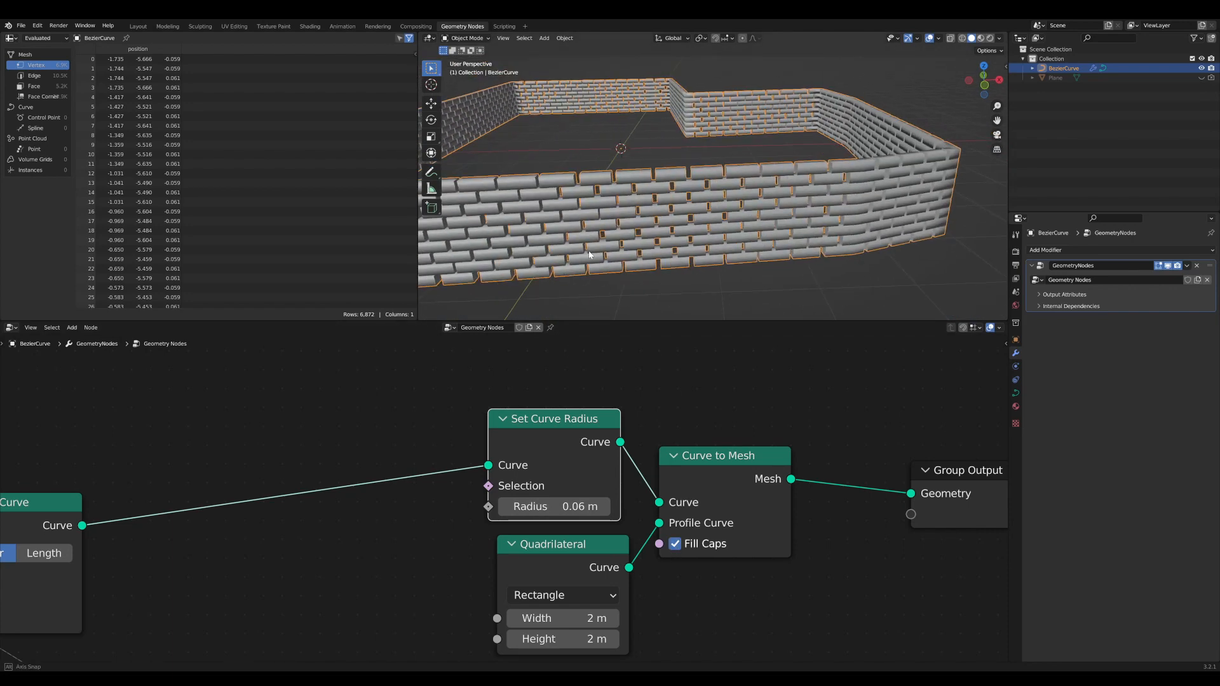
scroll(346, 597, up, 1)
middle_drag(347, 598, 714, 513)
middle_drag(360, 646, 719, 512)
scroll(719, 512, up, 1)
middle_drag(487, 578, 632, 533)
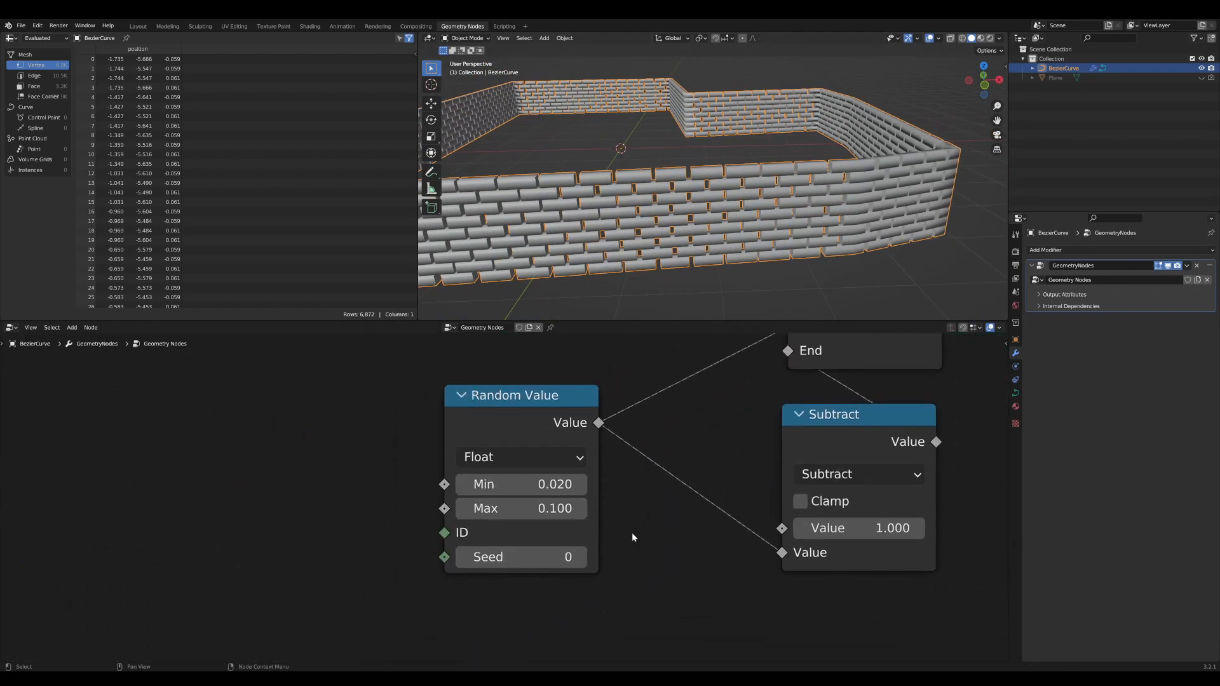
click(542, 509)
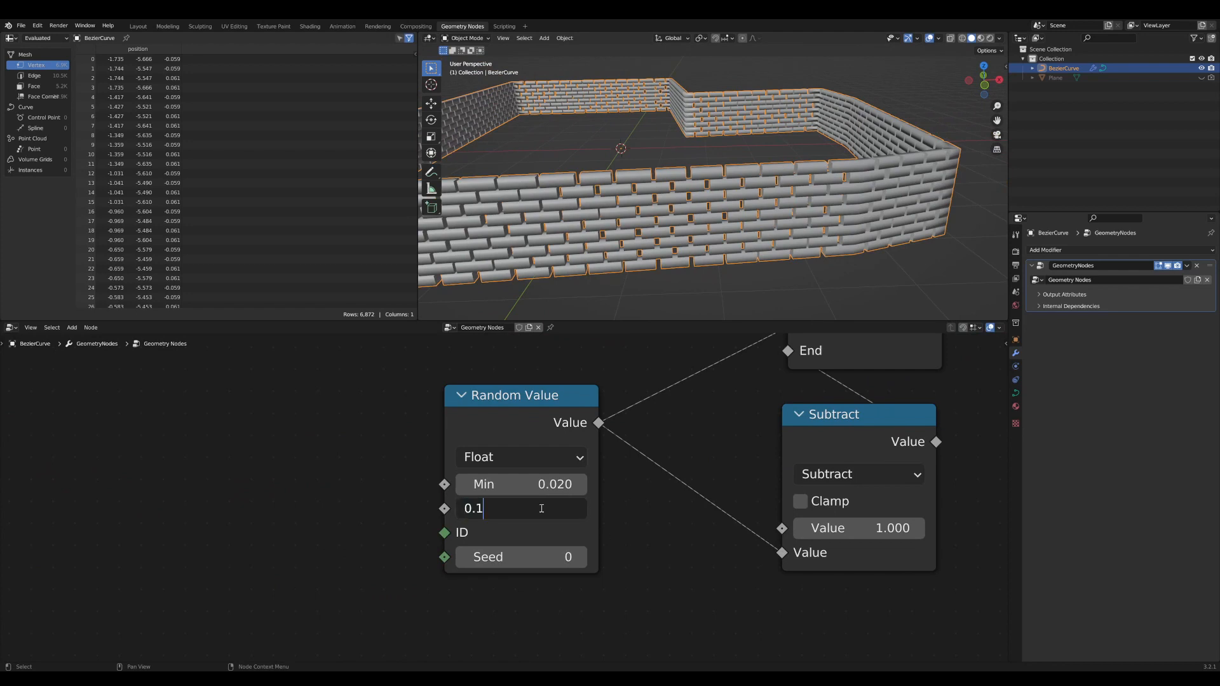
key(Return)
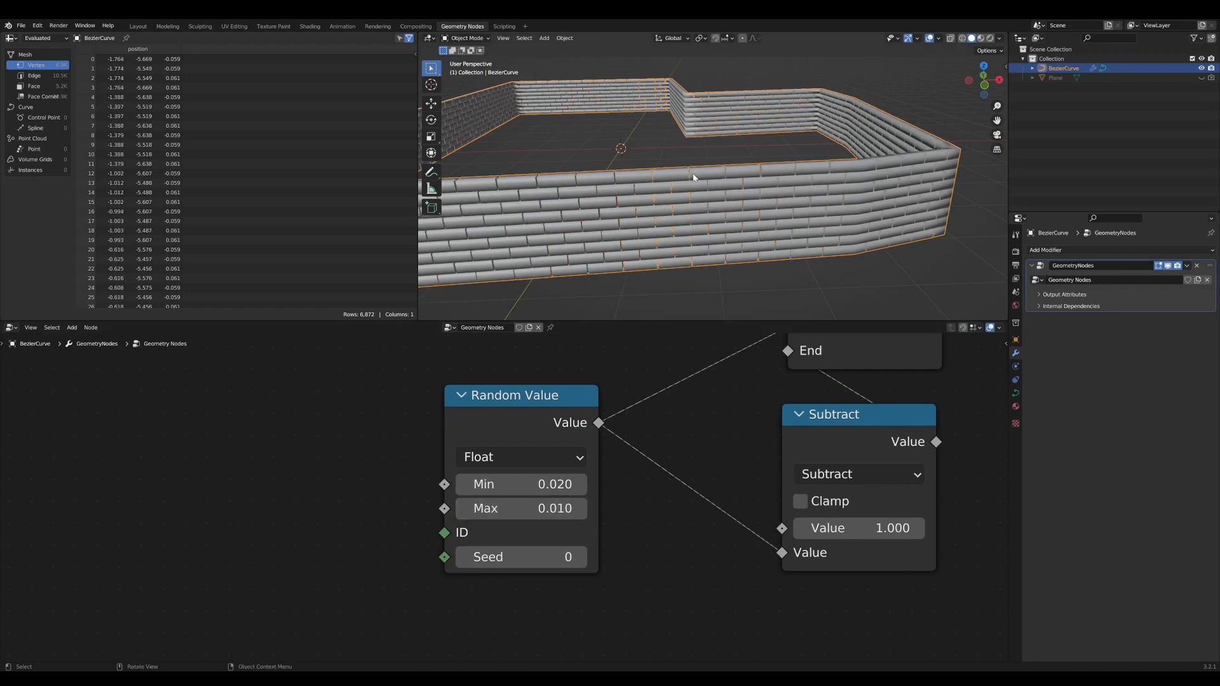
- Move Group Output well away from Curve to Mesh to make room for more nodes
middle_drag(697, 180, 659, 172)
scroll(659, 172, down, 3)
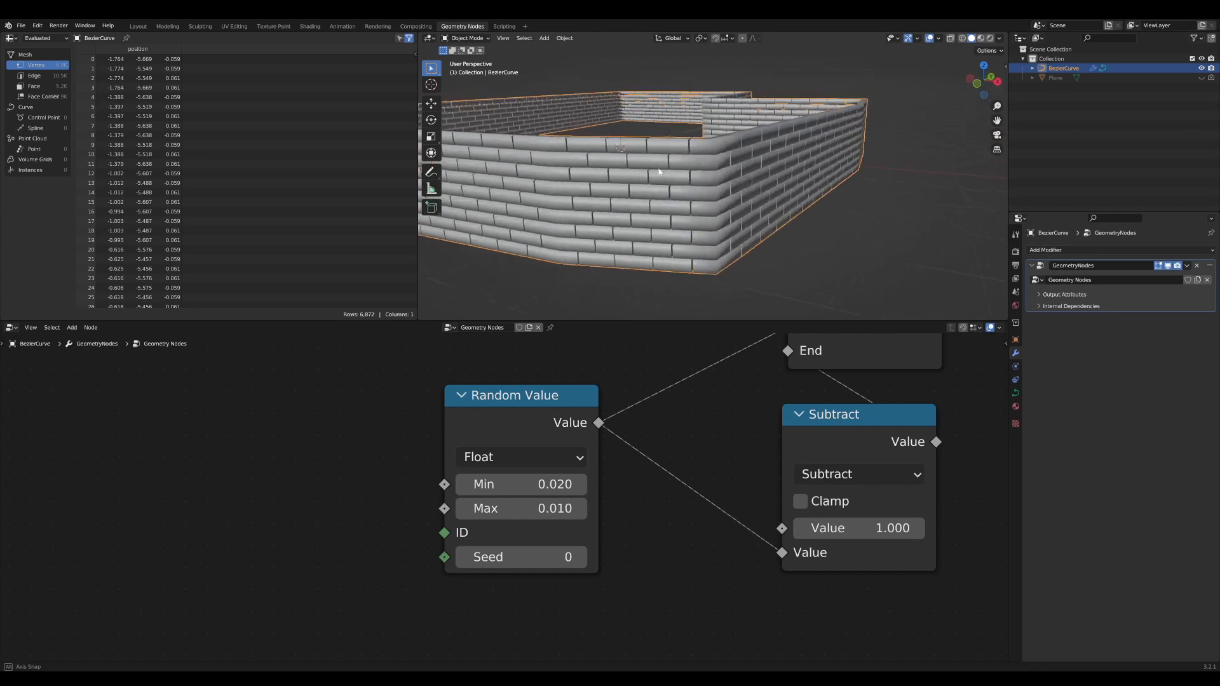
scroll(763, 417, down, 4)
middle_drag(773, 431, 353, 513)
scroll(482, 502, down, 1)
middle_drag(483, 501, 346, 497)
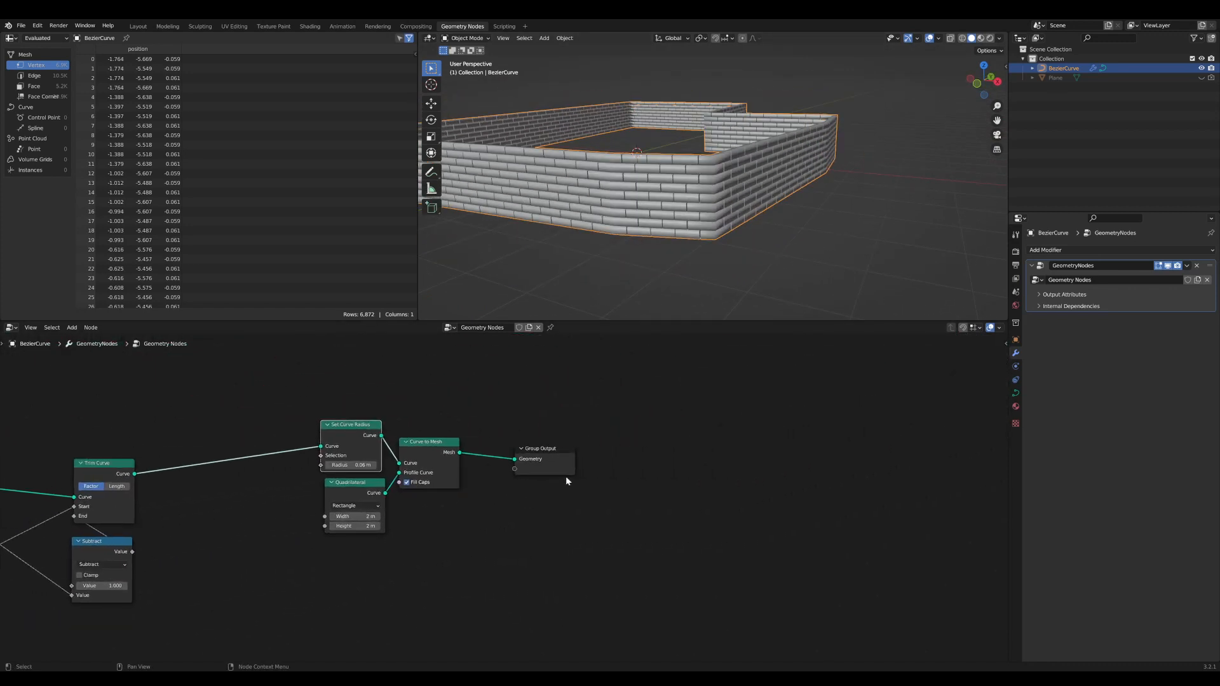
drag(564, 458, 864, 470)
- Insert a Set Shade Smooth node between Curve to Mesh and Group Output, and turn off its Shade Smooth option
scroll(674, 492, up, 5)
middle_drag(674, 492, 665, 515)
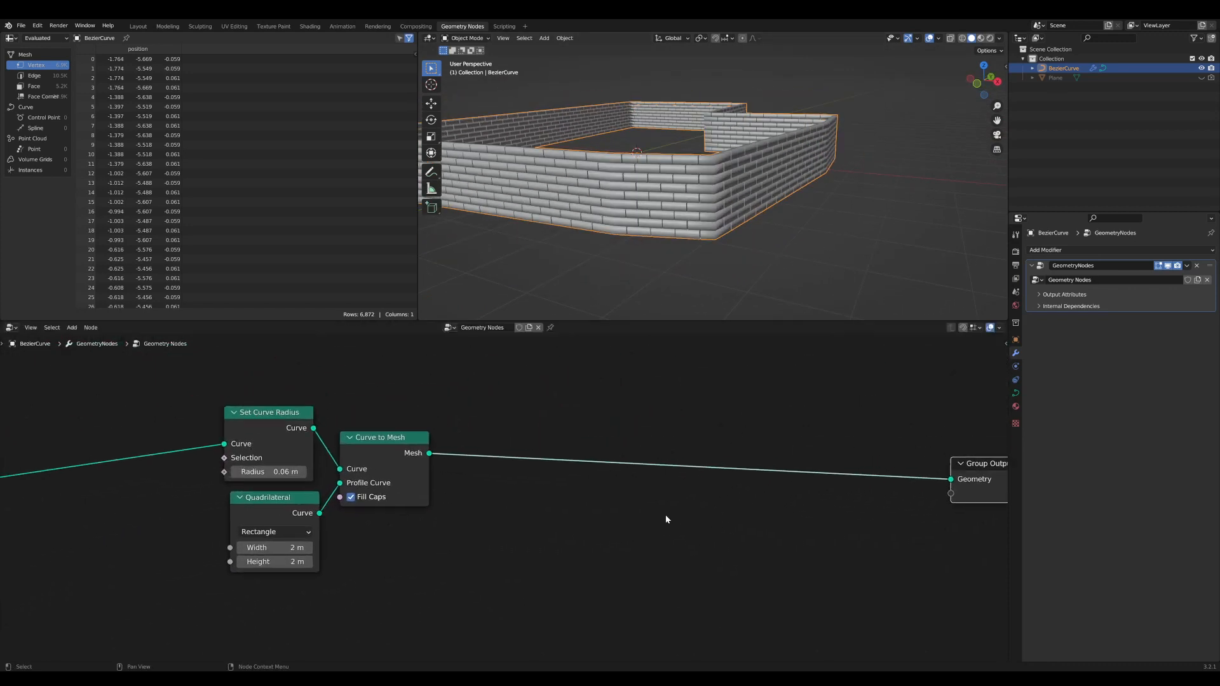
key(Tab)
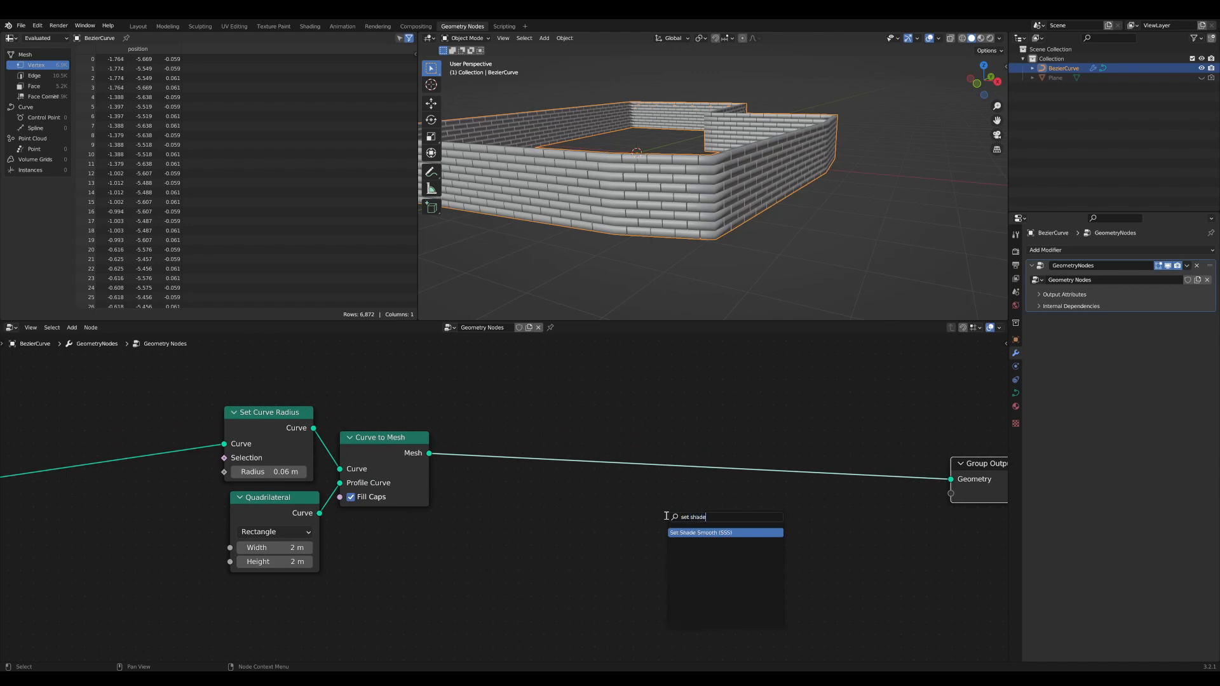
key(Return)
click(521, 478)
scroll(523, 474, up, 2)
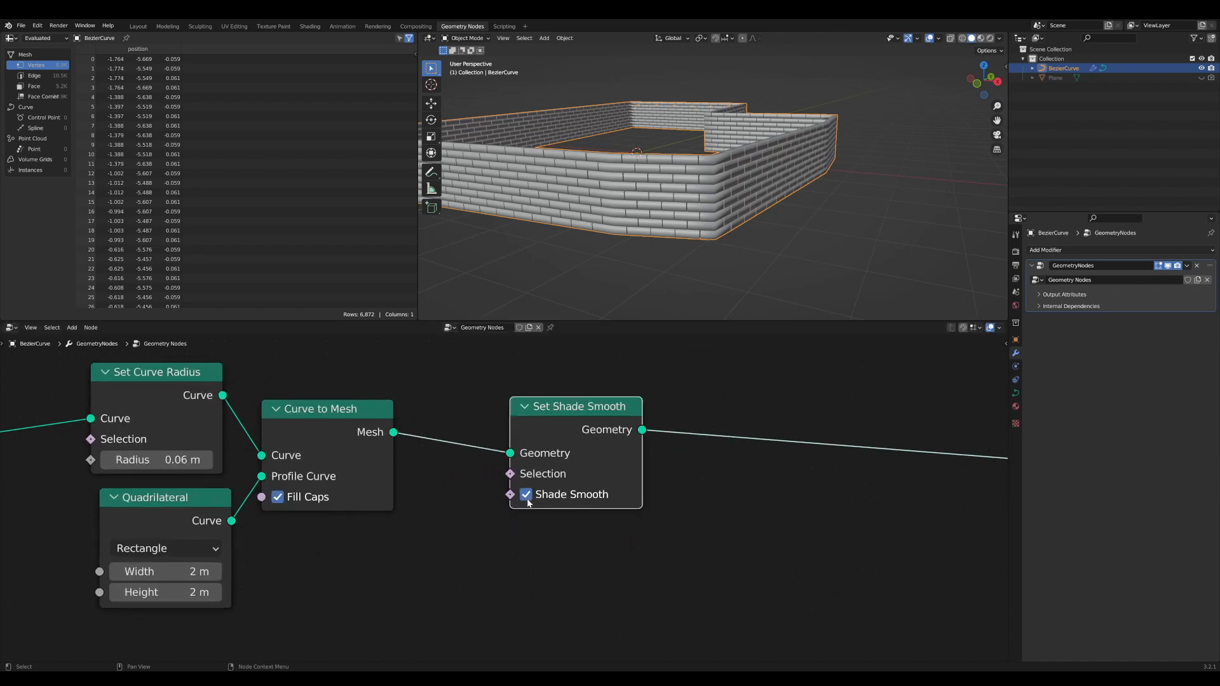
click(527, 495)
- Examine the flat-shaded bricks and the wall ends up close in the maximized 3D view
scroll(677, 212, up, 3)
mouse_move(677, 212)
middle_down()
mouse_move(714, 218)
mouse_move(665, 211)
mouse_move(685, 222)
middle_up()
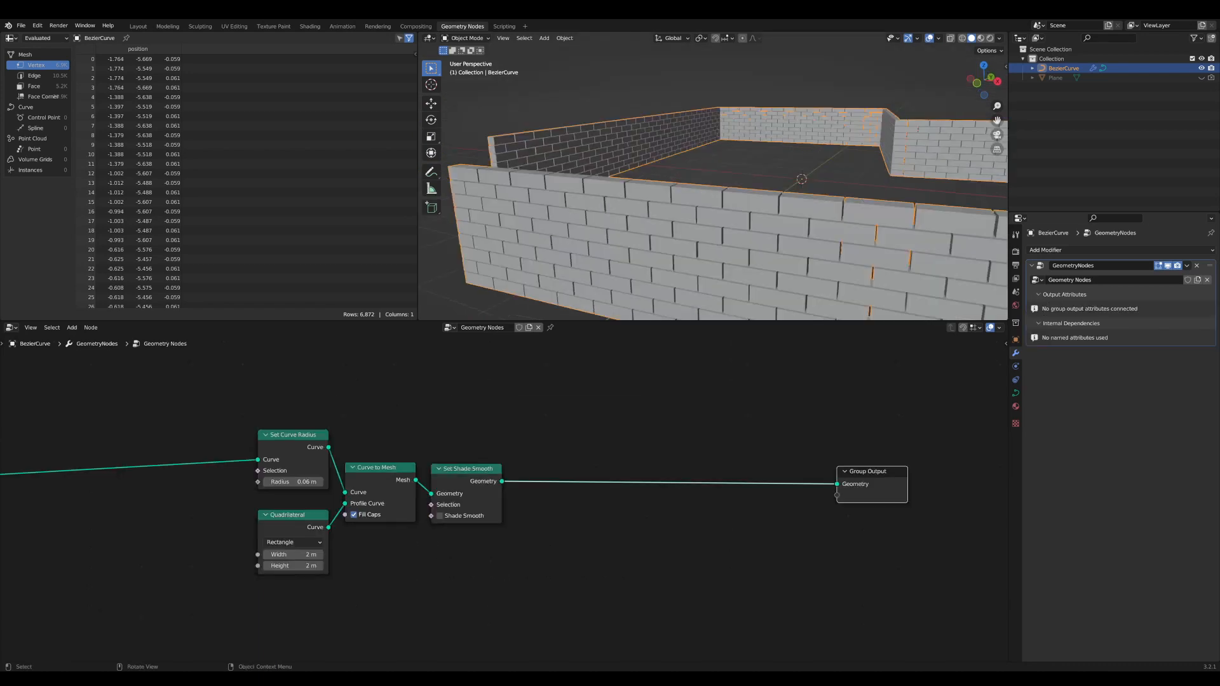
middle_drag(693, 152, 663, 149)
key(ctrl+space)
scroll(629, 243, up, 1)
middle_drag(579, 321, 833, 321)
scroll(676, 366, up, 2)
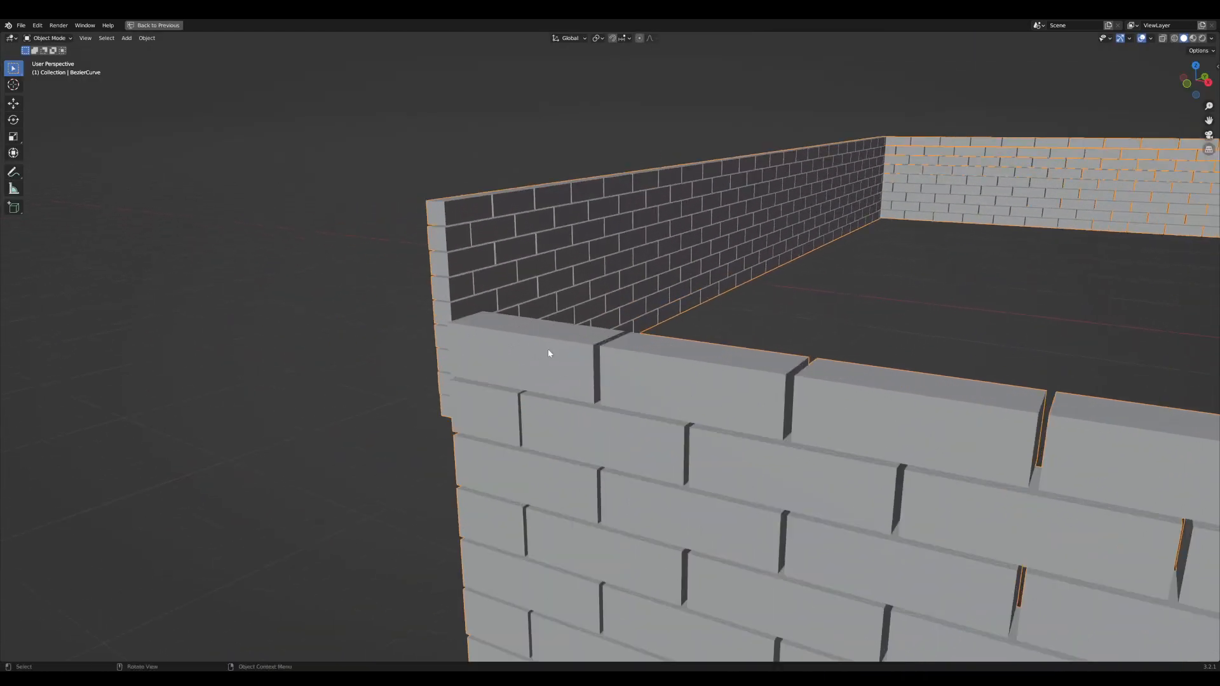
middle_drag(549, 353, 793, 464)
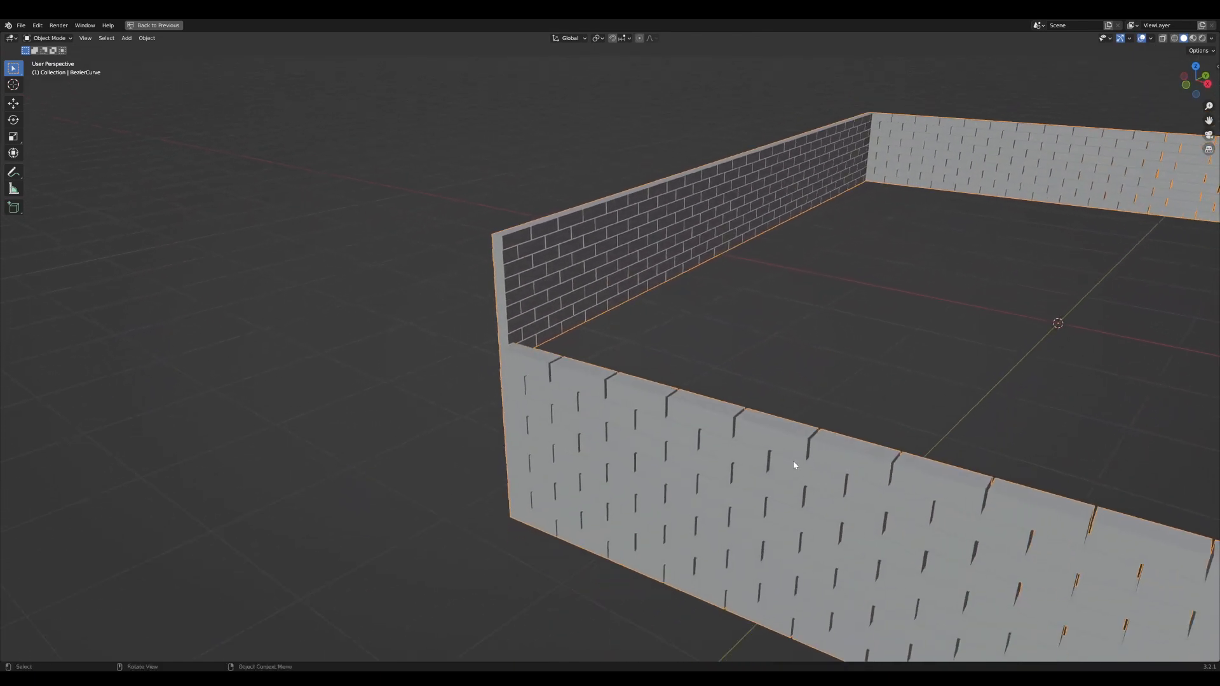
scroll(792, 463, down, 4)
key(ctrl+space)
- Add a Bevel modifier to the brick wall and set its Amount to 0.01 m
middle_drag(479, 483, 467, 480)
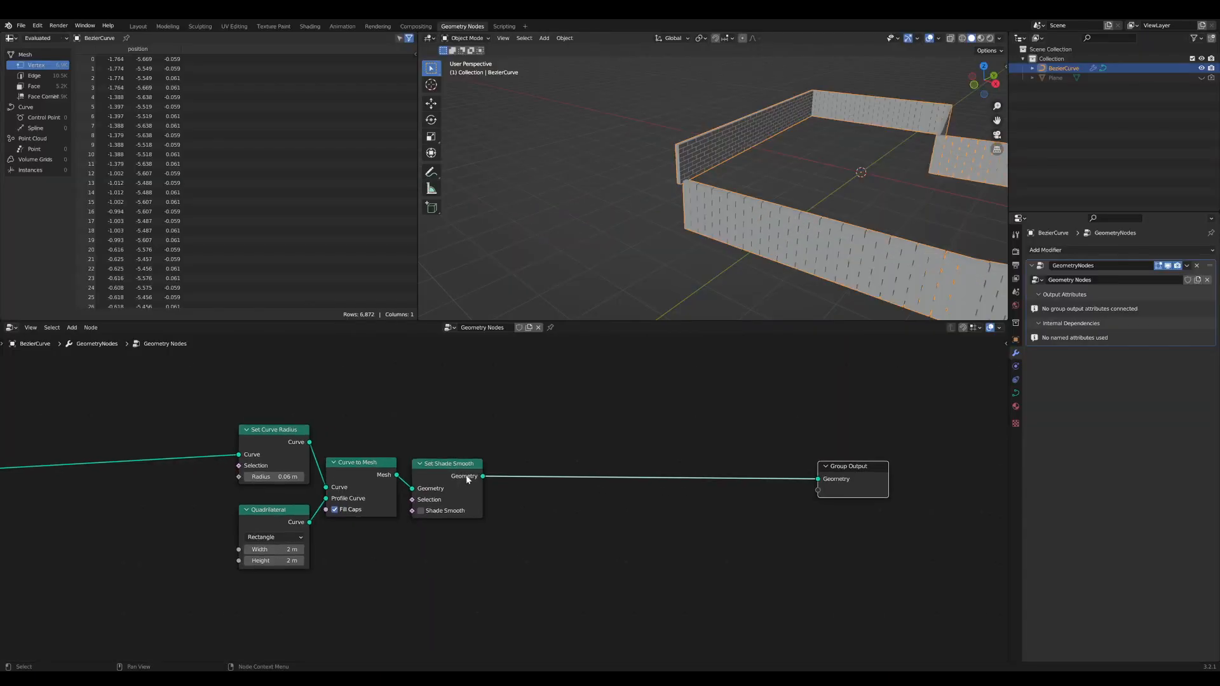
scroll(521, 462, up, 1)
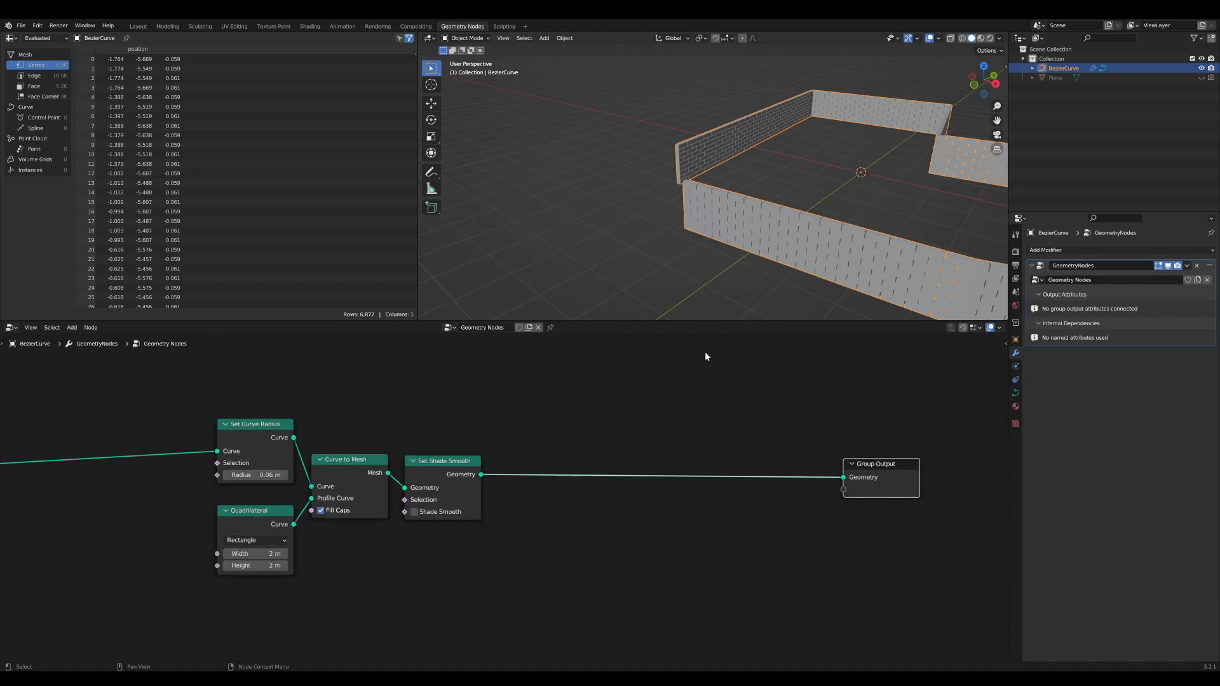
click(1088, 252)
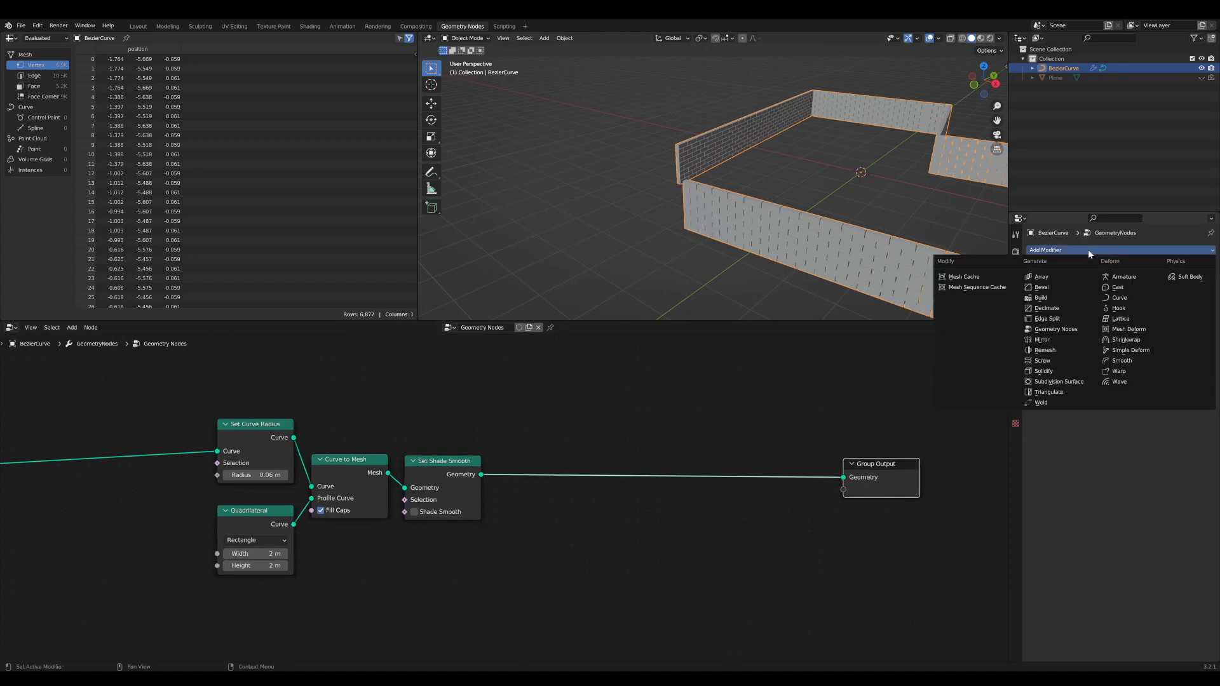
click(1054, 287)
scroll(631, 196, up, 8)
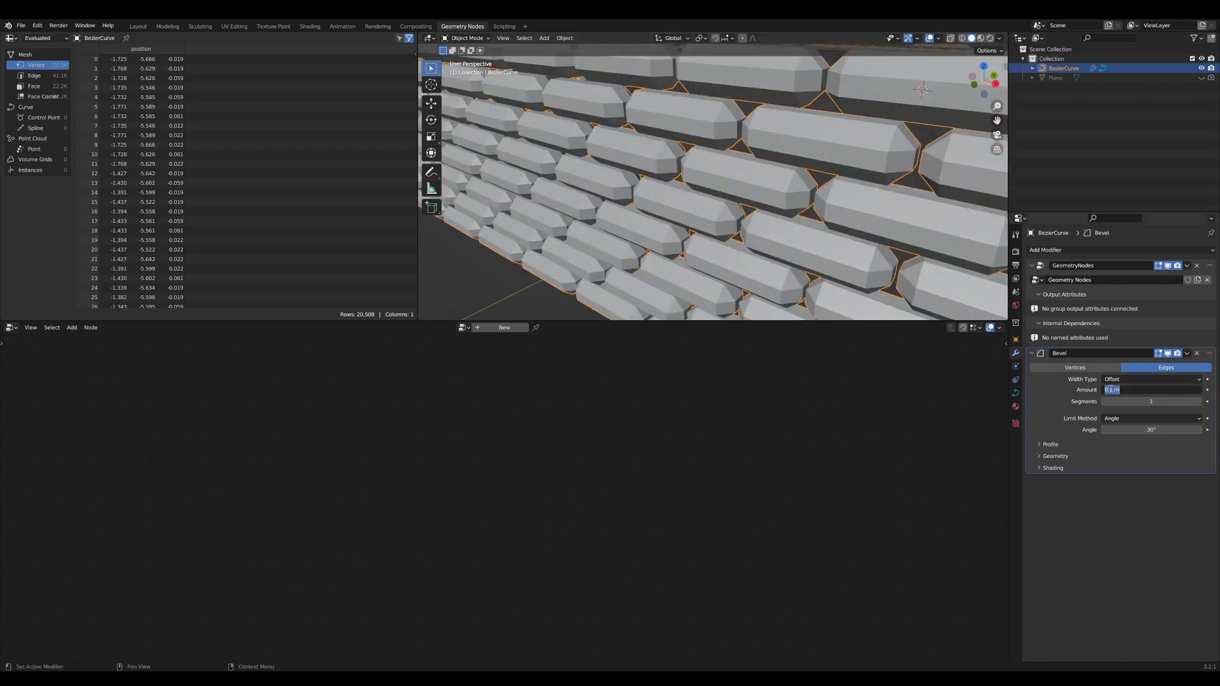
text(0)
key(Return)
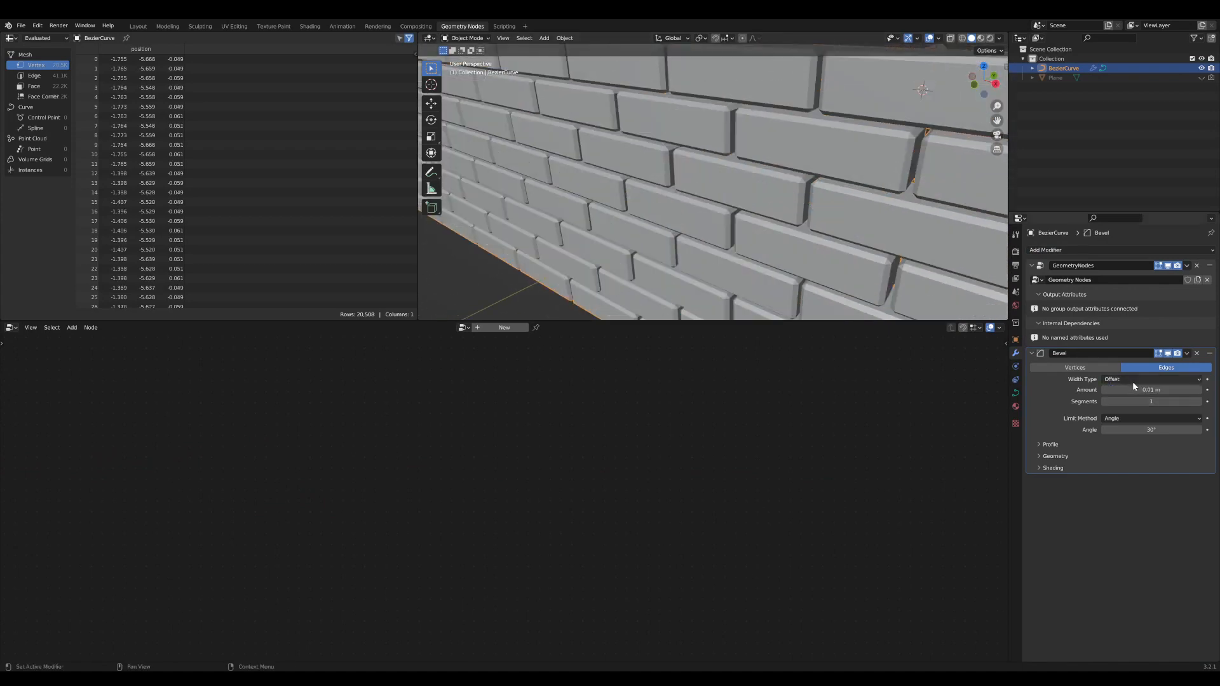
- Examine the beveled bricks across the whole wall in the maximized 3D view
scroll(686, 157, down, 10)
middle_drag(686, 154, 700, 170)
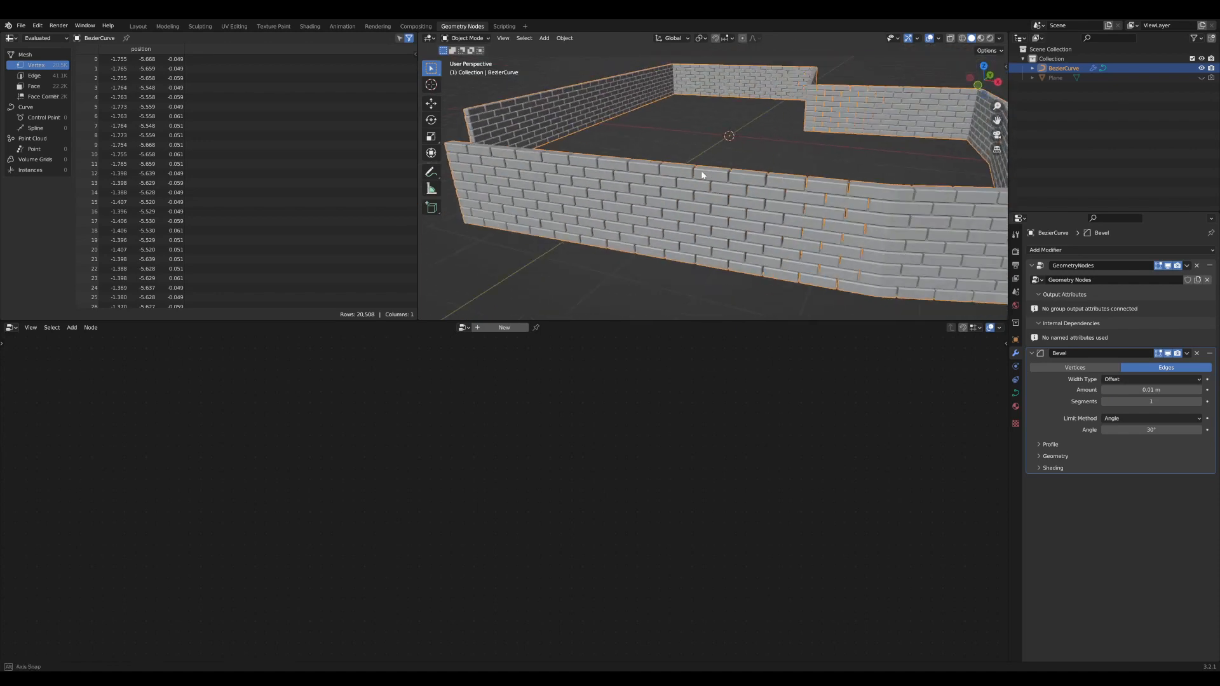
key(ctrl+space)
scroll(706, 272, up, 1)
scroll(706, 272, down, 2)
scroll(706, 276, down, 3)
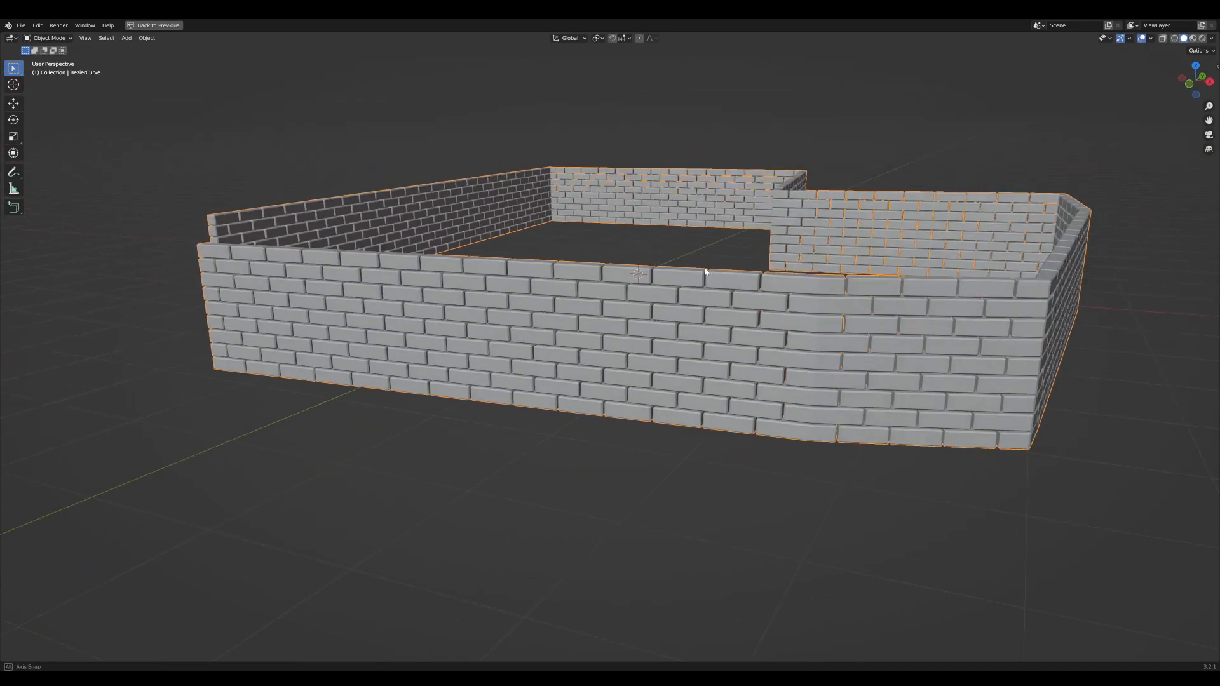
key(ctrl+space)
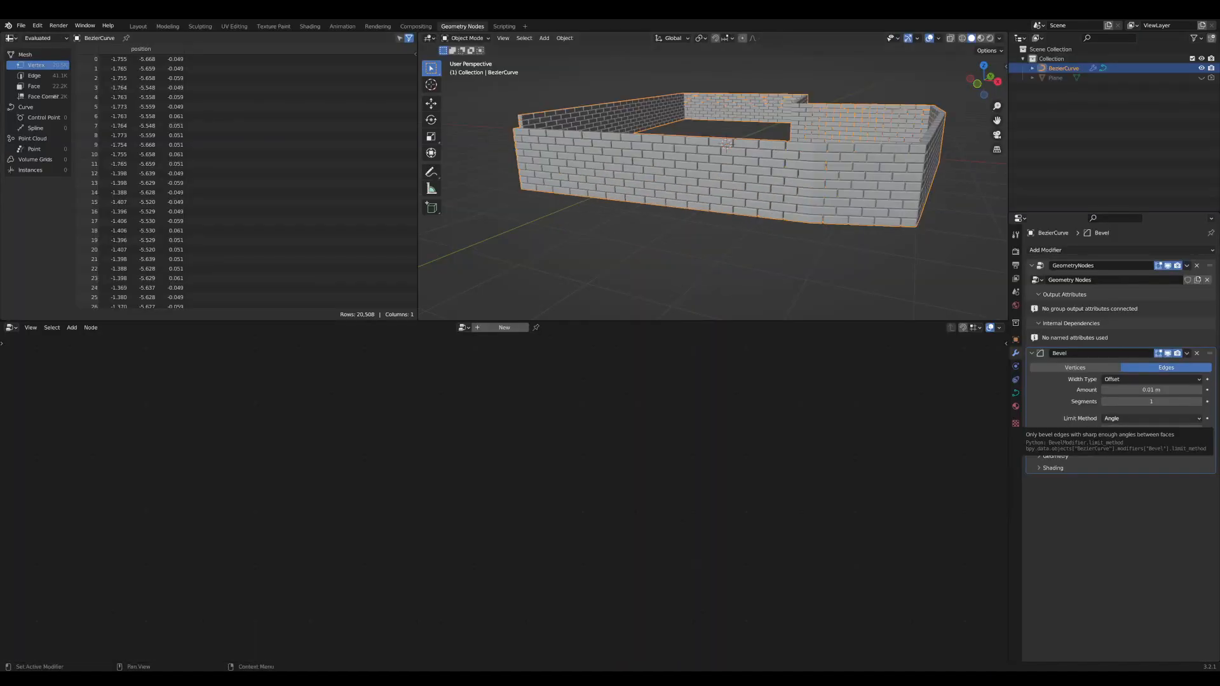
- Expand the Bevel modifier's Geometry settings and make the 3D viewport taller at the node editor's expense
scroll(727, 150, up, 2)
mouse_move(737, 236)
middle_down()
mouse_move(743, 258)
mouse_move(737, 236)
middle_up()
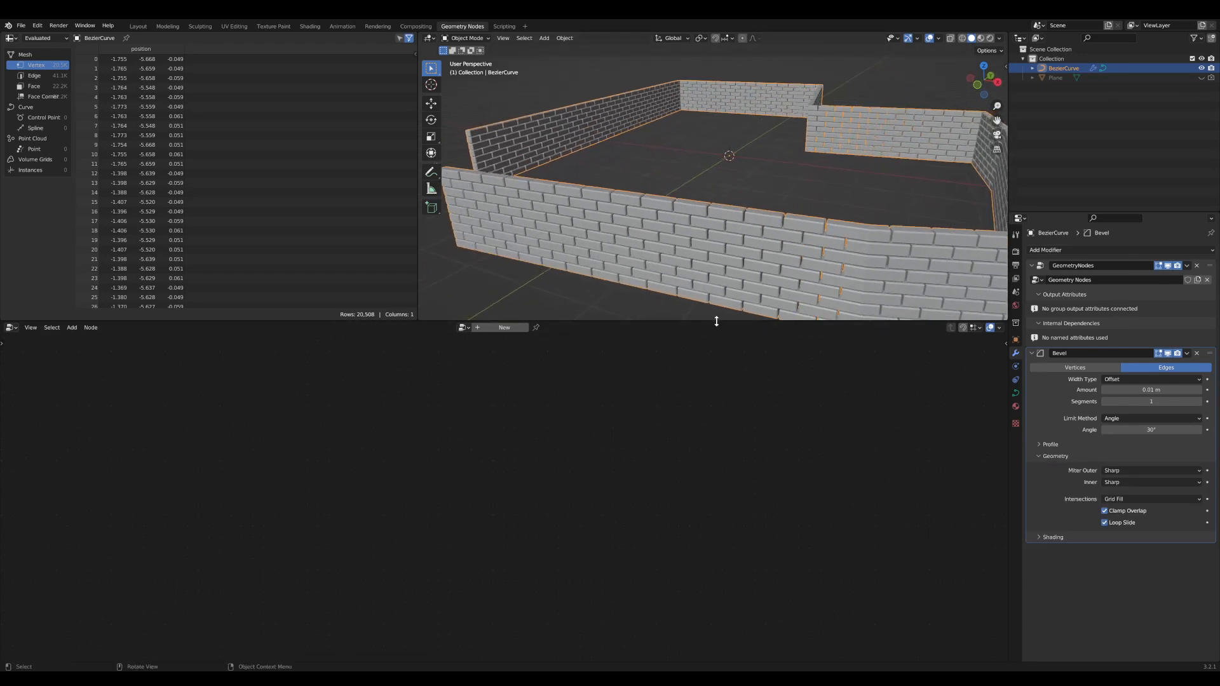
drag(717, 321, 718, 355)
middle_drag(727, 315, 725, 298)
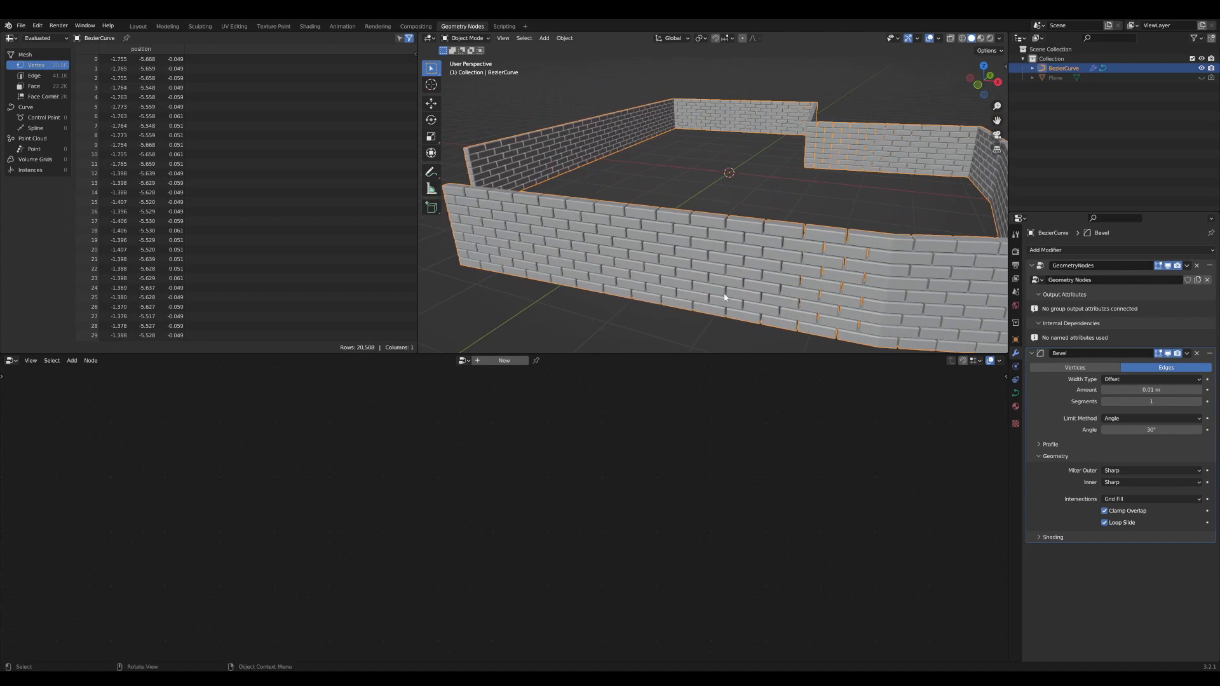
scroll(718, 268, up, 5)
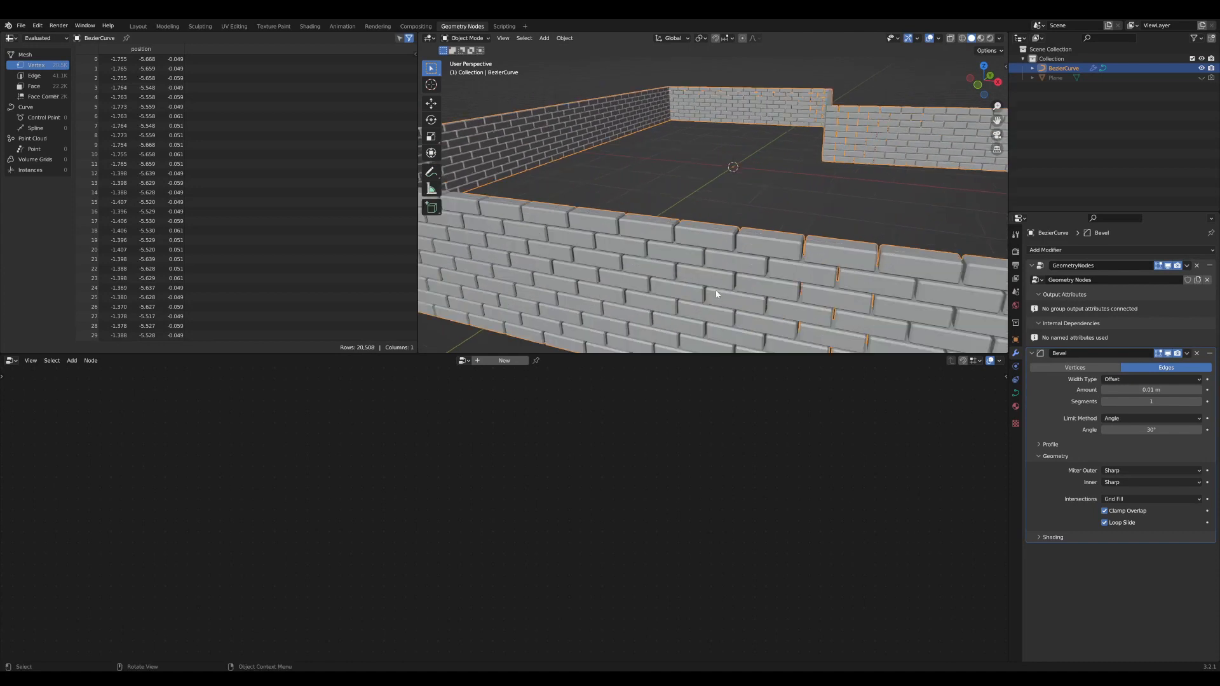
middle_drag(733, 248, 726, 223)
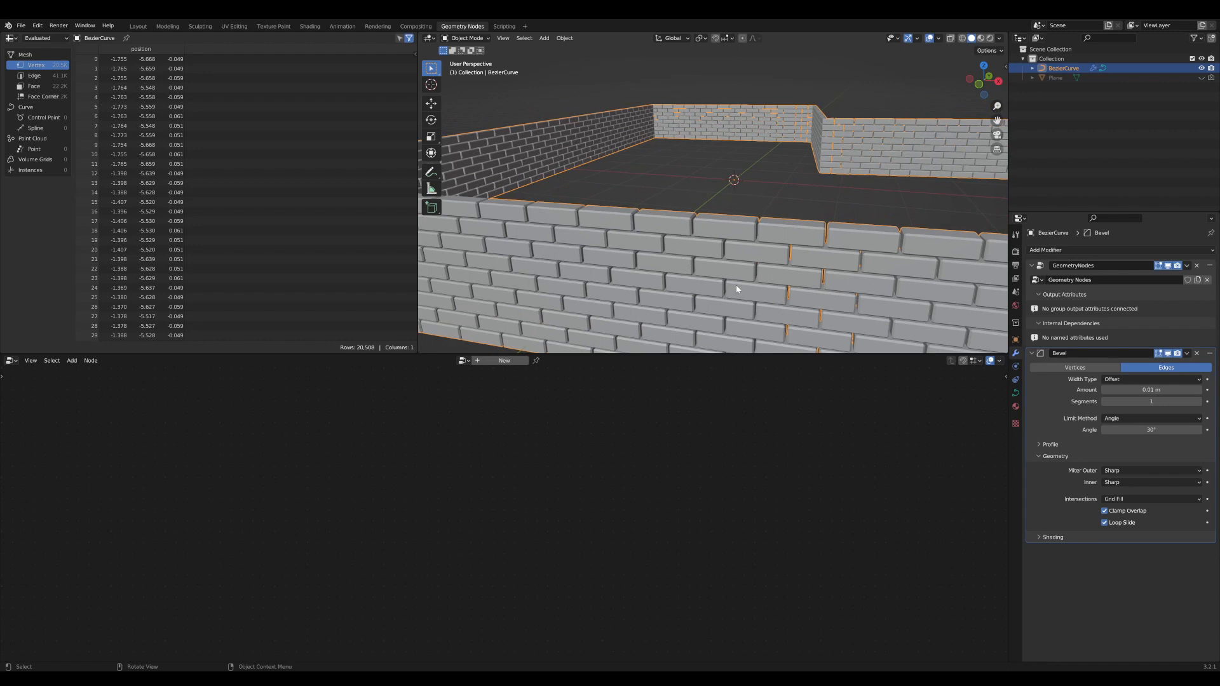
- Reopen the geometry node tree and move the nodes from Set Curve Radius through Group Output farther from Trim Curve
click(1171, 305)
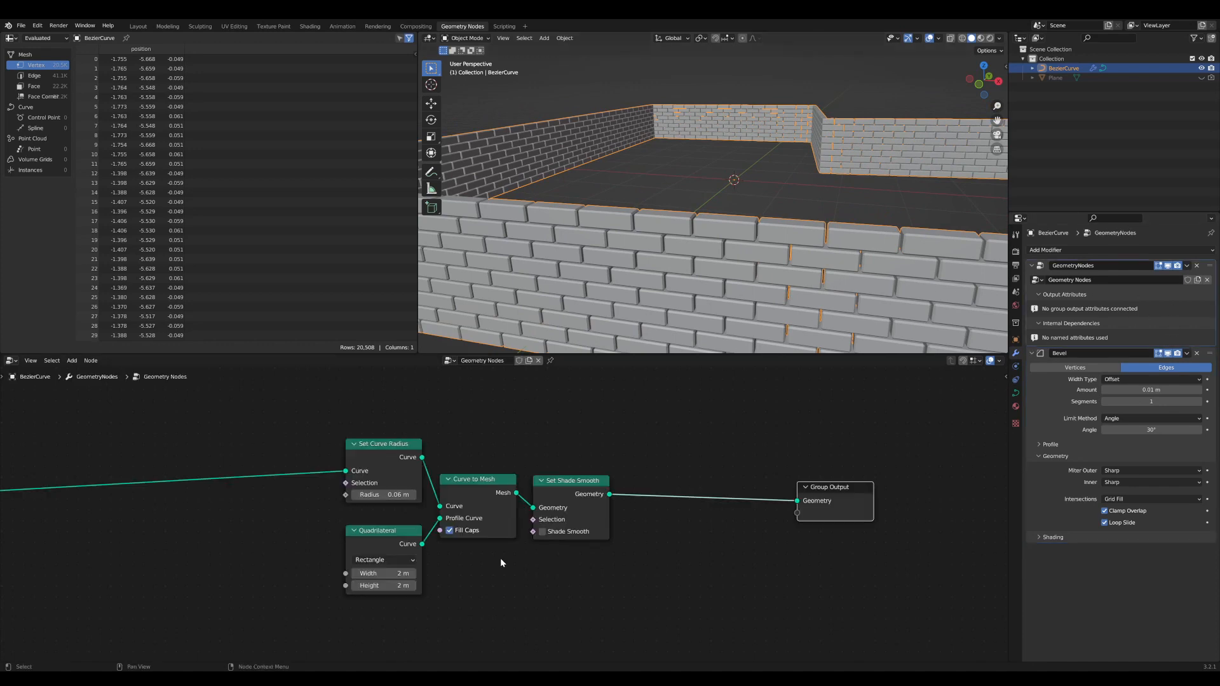
scroll(502, 553, down, 3)
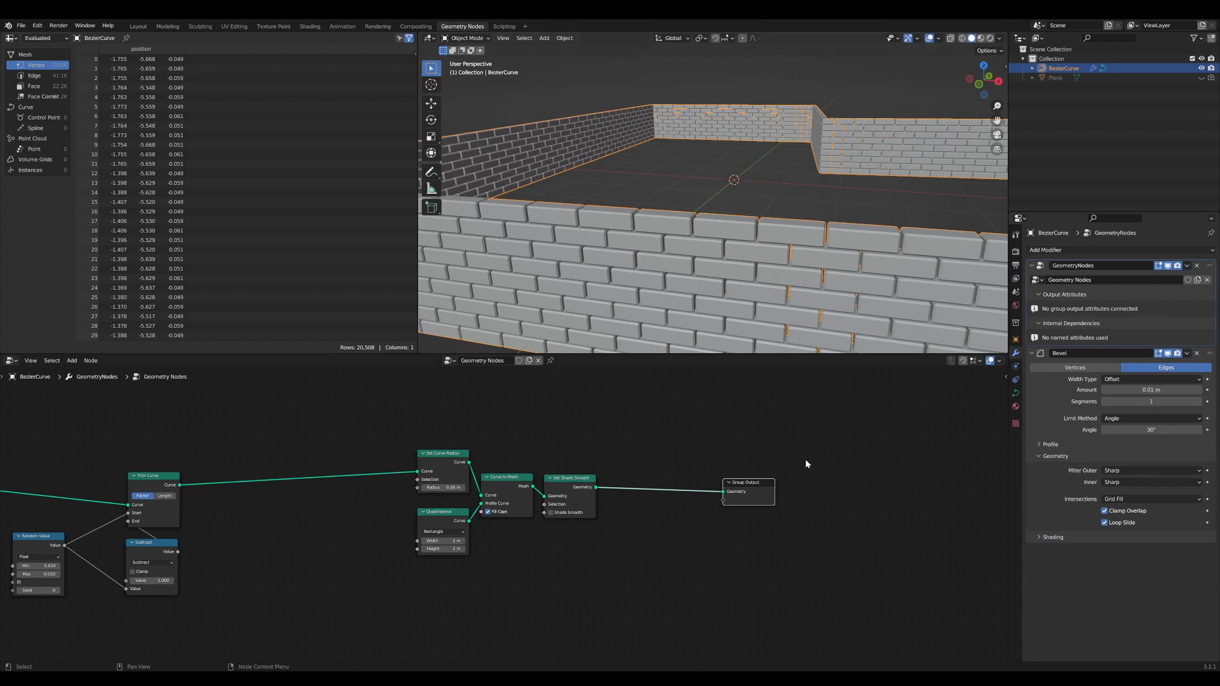
scroll(652, 606, down, 2)
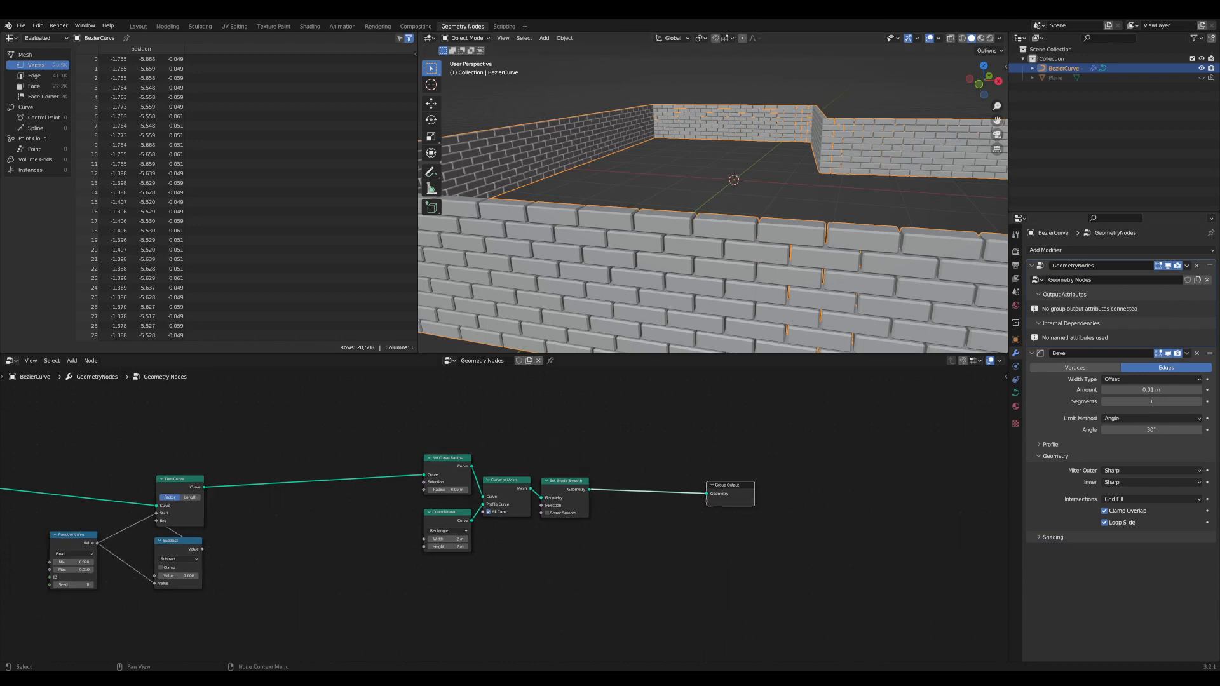
drag(792, 609, 454, 489)
key(g)
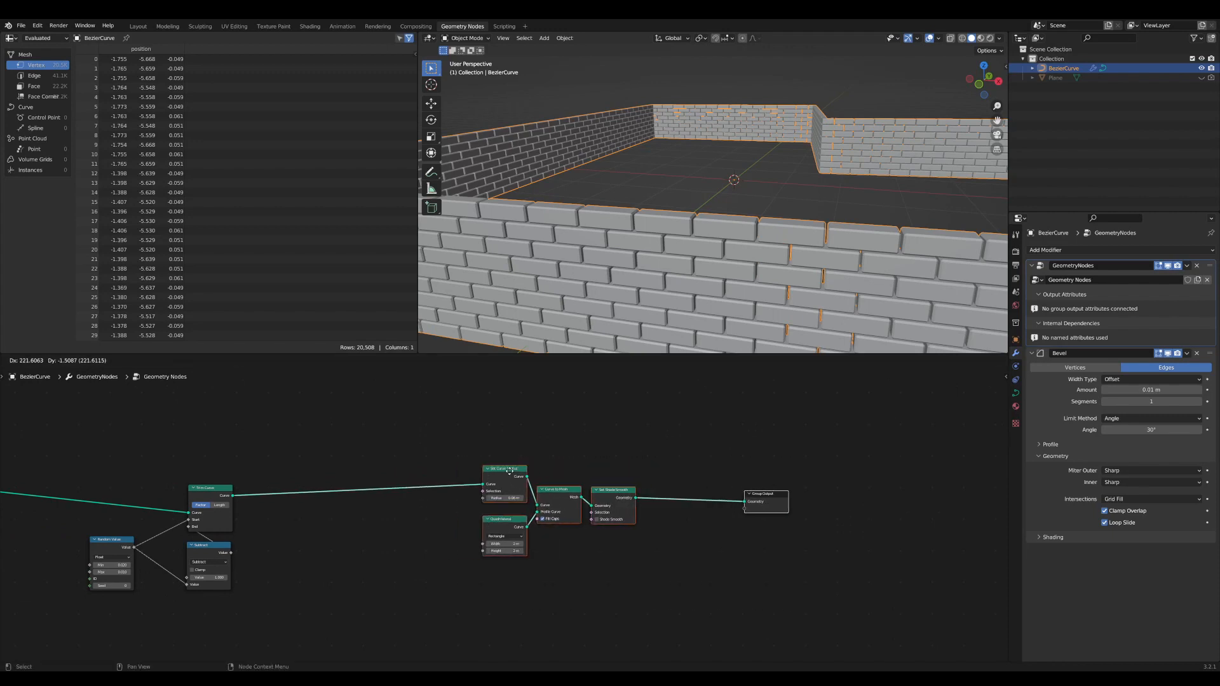
click(768, 499)
- Preview the Trim Curve output by itself and examine the trimmed row curves in the 3D view
scroll(440, 565, up, 3)
middle_drag(437, 565, 699, 560)
scroll(642, 560, up, 3)
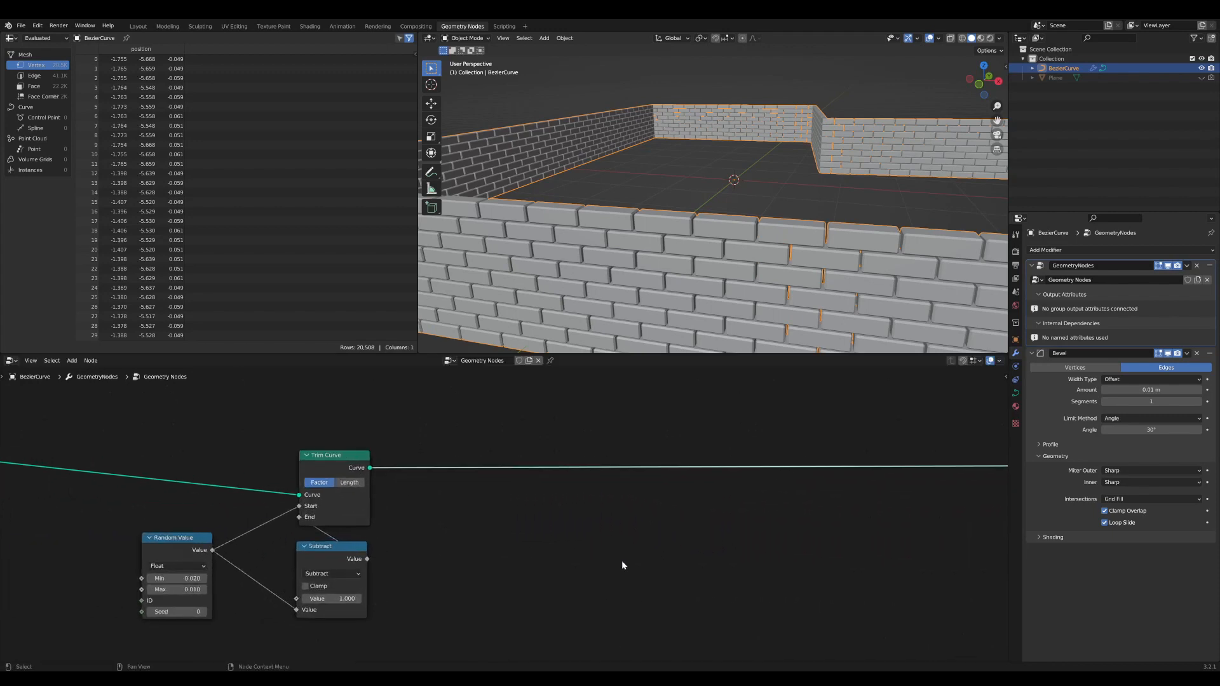
middle_drag(473, 562, 610, 554)
scroll(576, 549, up, 3)
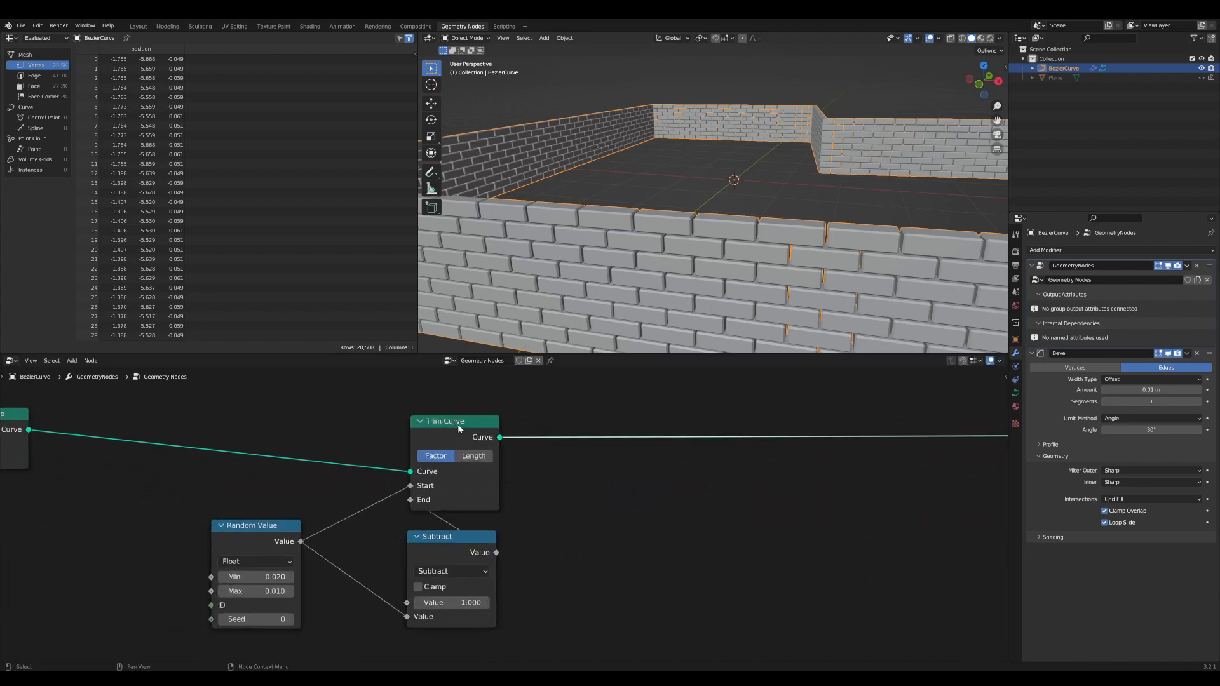
ctrl+shift+click(460, 426)
scroll(654, 270, down, 3)
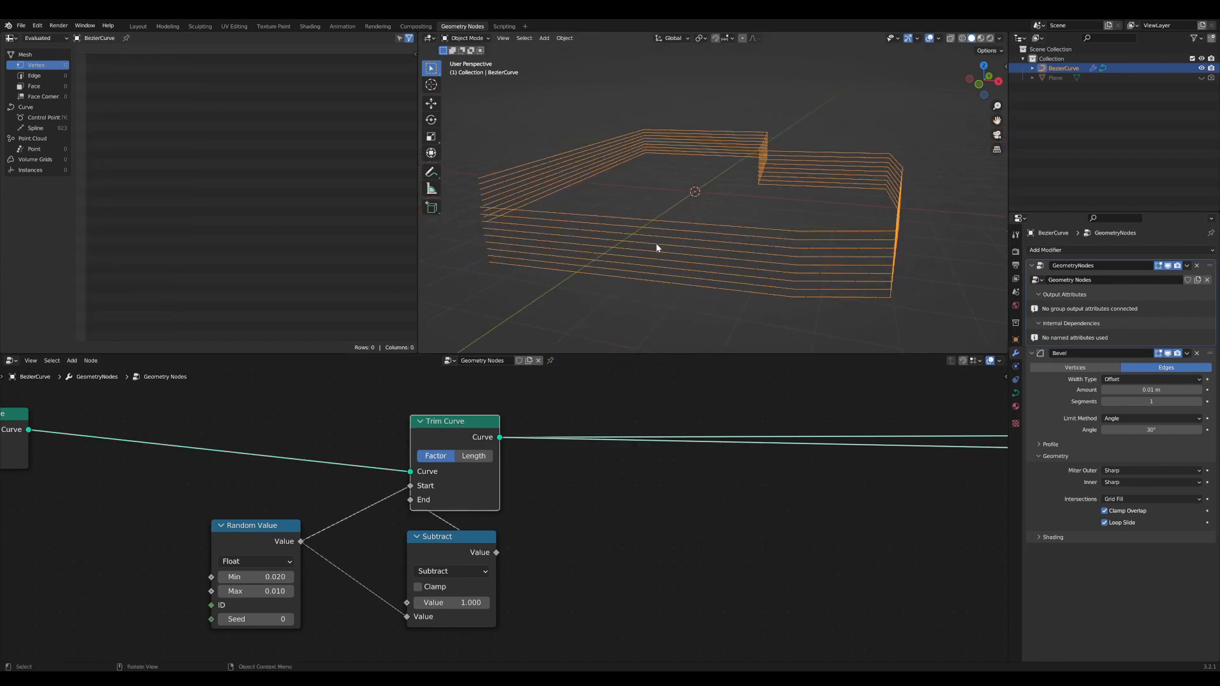
scroll(673, 222, up, 4)
shift+middle_drag(653, 273, 687, 243)
scroll(688, 251, down, 2)
scroll(687, 243, down, 1)
scroll(643, 467, down, 3)
- Route the final Set Shade Smooth result back to the output to show the full brick wall
middle_drag(705, 488, 419, 483)
scroll(483, 493, down, 4)
middle_drag(556, 505, 342, 517)
alt+shift+click(820, 477)
- Insert a Set Position node on the link between Trim Curve and Set Curve Radius
middle_drag(432, 533, 731, 545)
scroll(725, 545, up, 1)
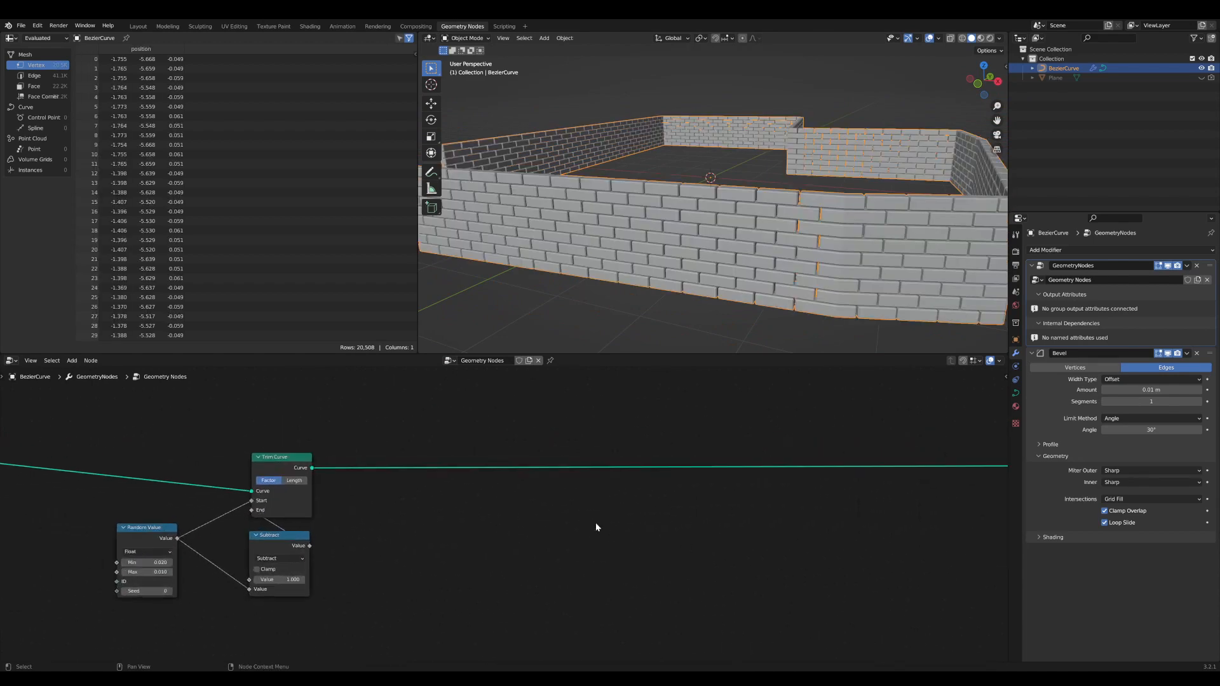
key(Tab)
text(set)
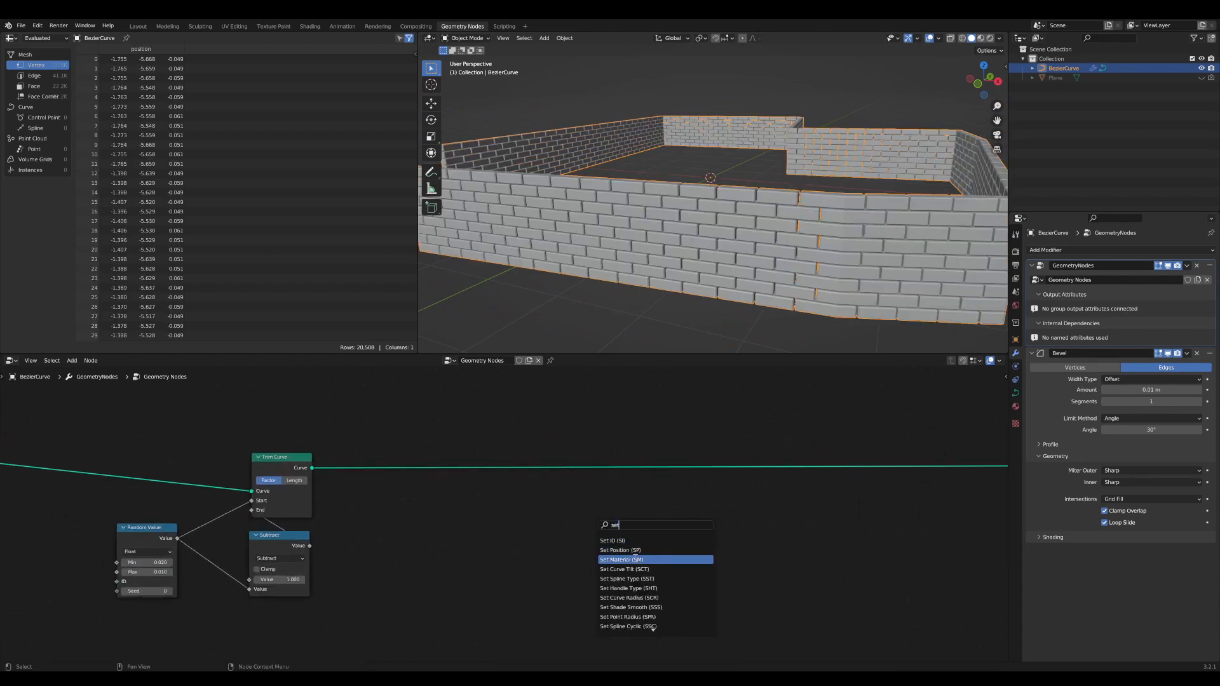
click(638, 551)
click(705, 450)
scroll(652, 516, up, 4)
middle_drag(655, 515, 583, 561)
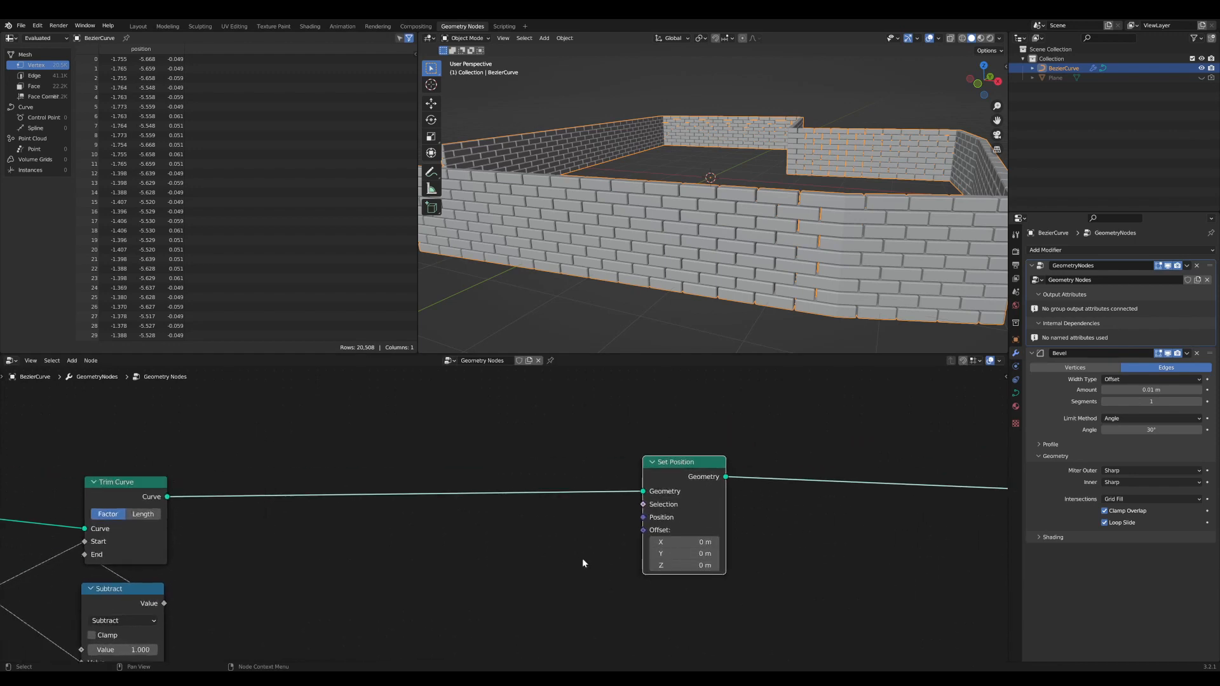
- Add a Random Value node near Set Position, set its data type to Vector, and leave room beside it
key(shift+a)
text(ra)
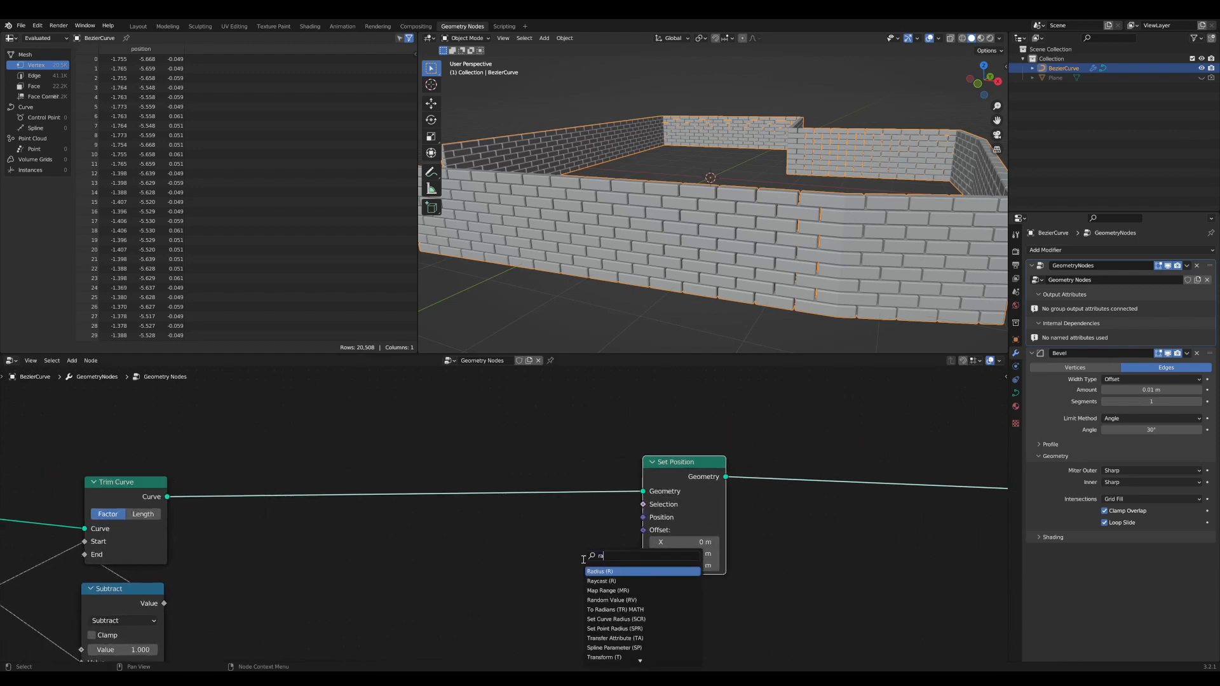
text(nd)
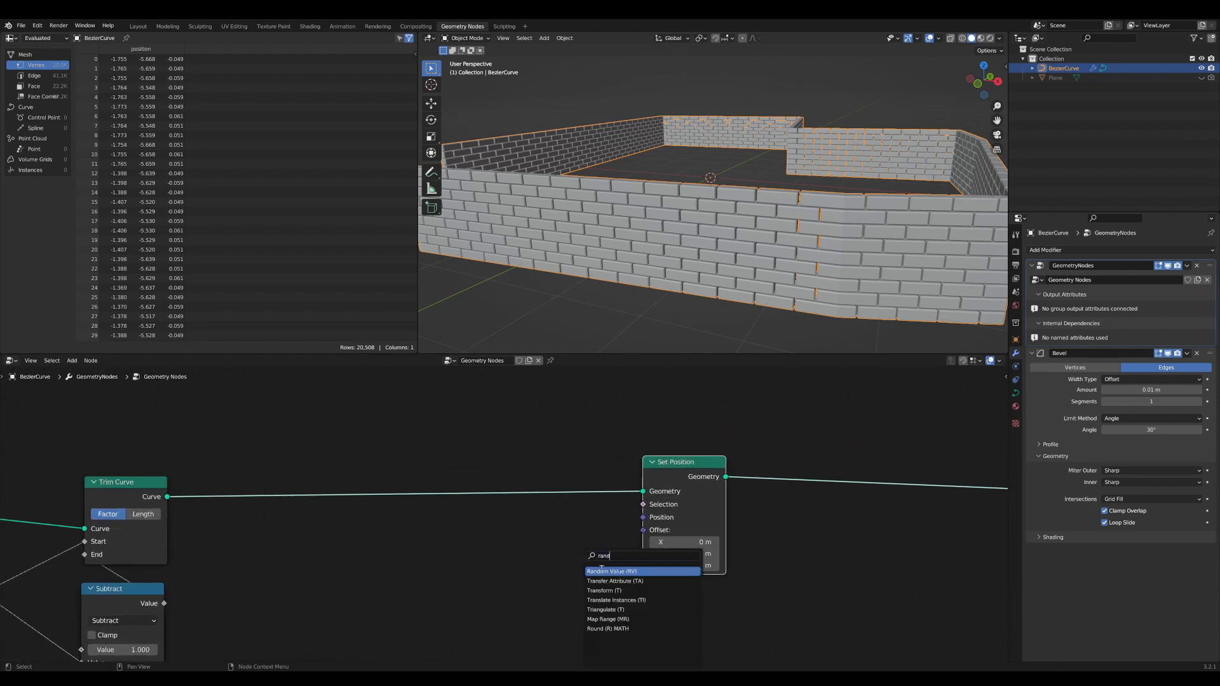
key(Return)
click(510, 542)
click(524, 573)
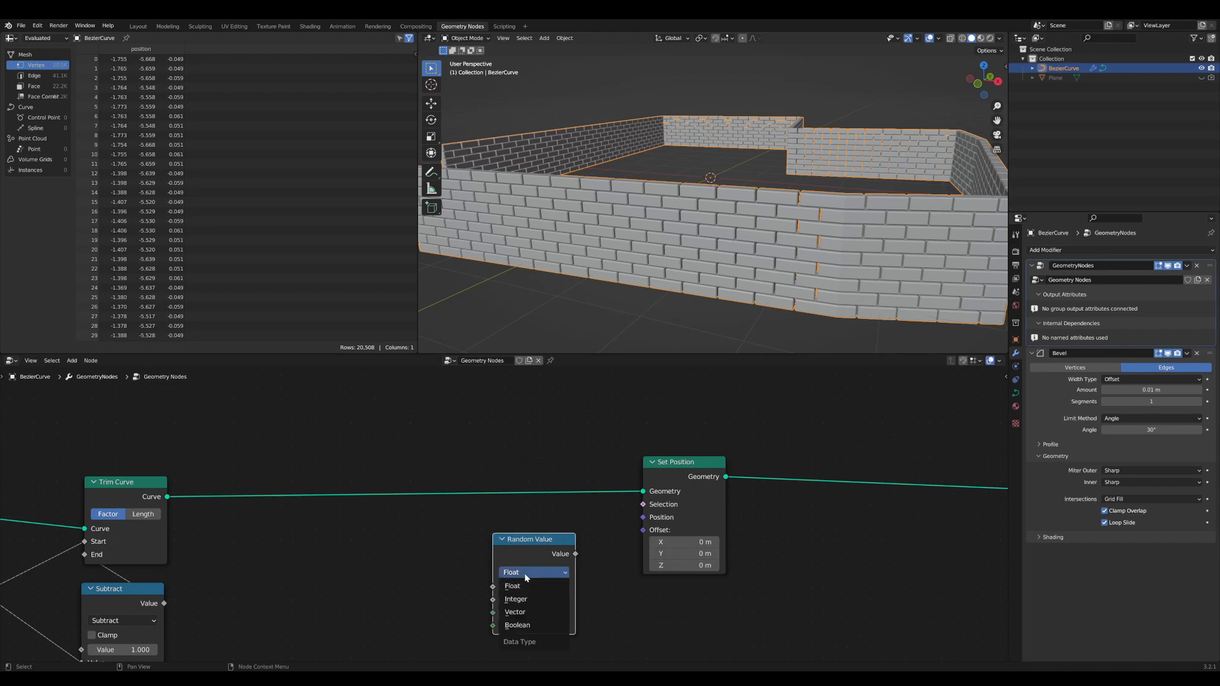
click(527, 614)
middle_drag(588, 599, 691, 523)
scroll(691, 523, up, 1)
drag(639, 452, 537, 454)
- Set all three Min components of the vector Random Value node to -1
scroll(537, 455, up, 3)
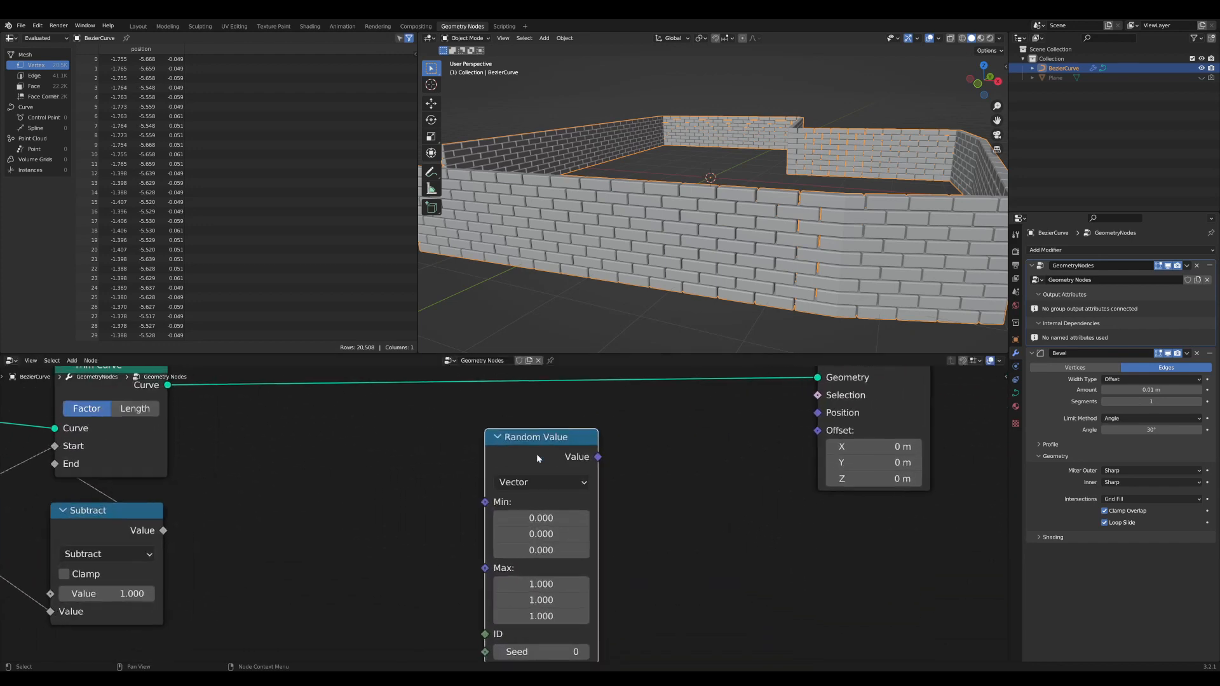
middle_drag(559, 522, 543, 490)
click(538, 484)
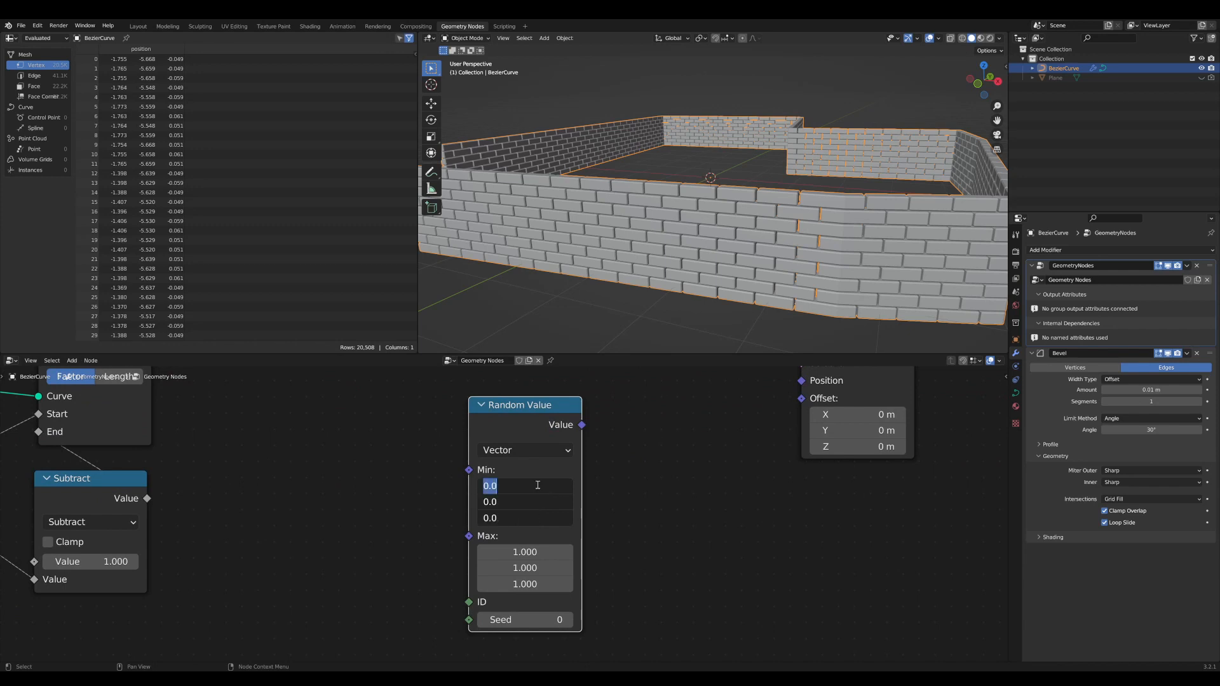
key(Return)
- Add a Scale vector math node and link it between the Random Value vector and the Set Position Offset
middle_drag(634, 462, 567, 502)
key(Tab)
text(s)
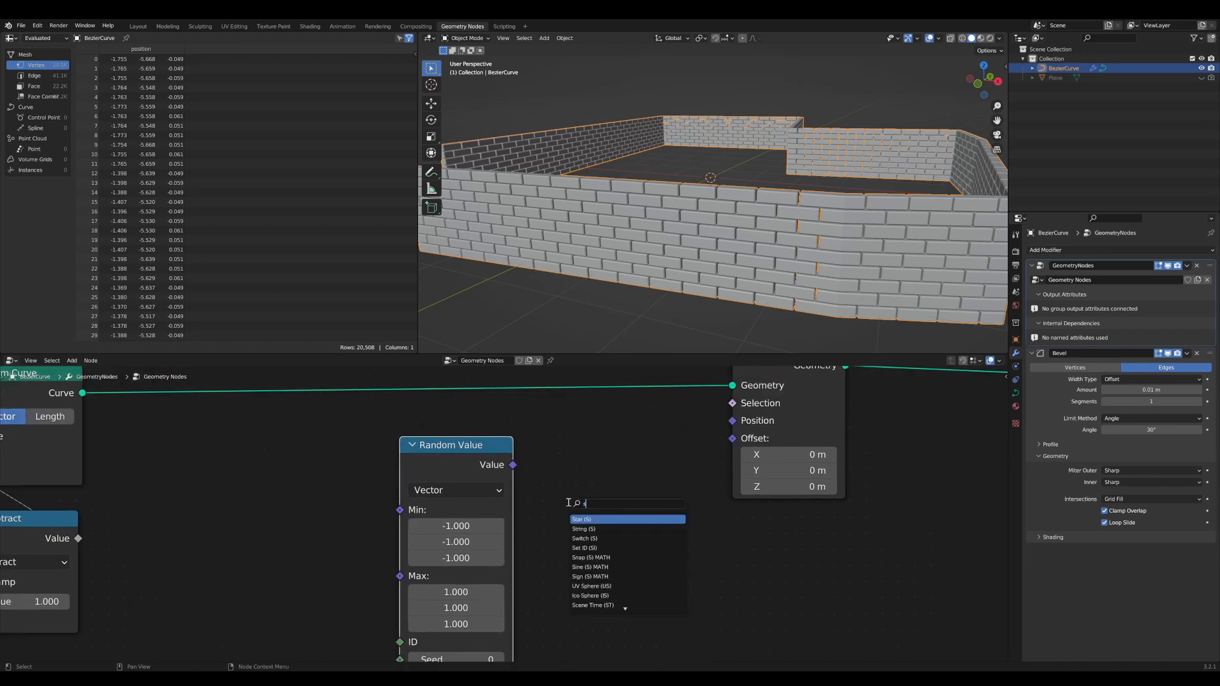
text(ca)
click(624, 519)
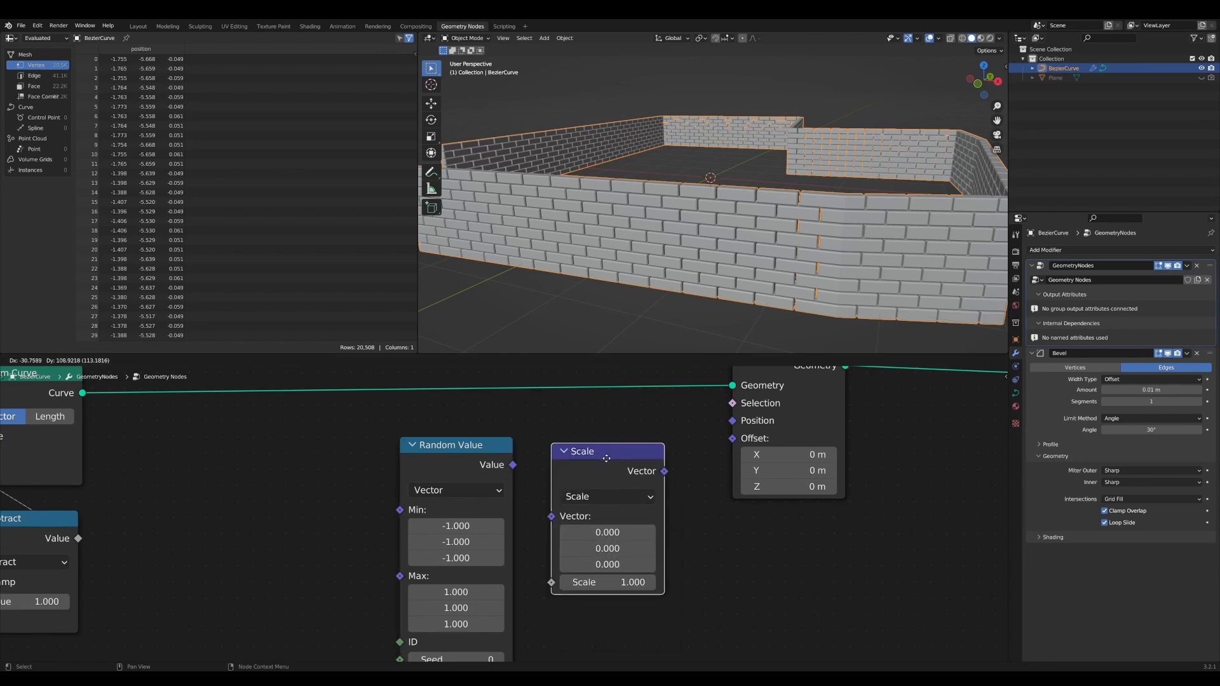
click(606, 459)
drag(550, 522, 552, 517)
middle_drag(599, 468, 550, 501)
drag(550, 501, 697, 478)
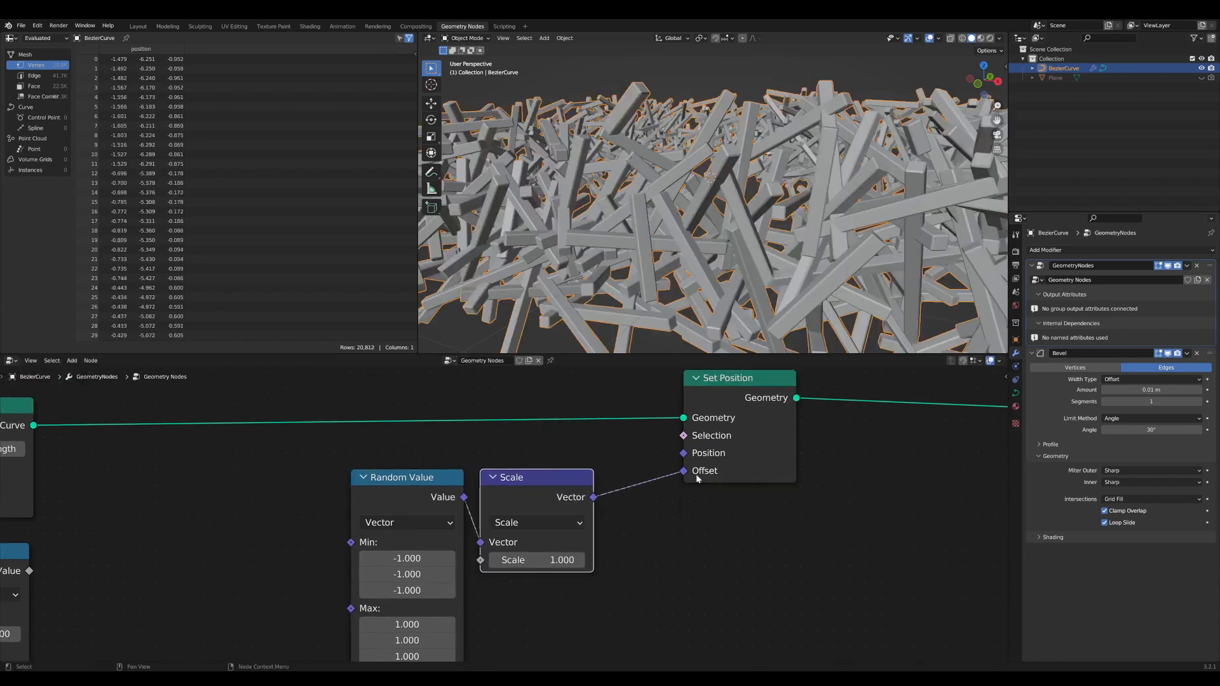
- Set the Scale factor of the vector math node to 0.01 for subtle brick displacement
mouse_move(581, 559)
mouse_down()
mouse_move(525, 558)
mouse_move(559, 560)
mouse_up()
scroll(560, 510, down, 1)
middle_drag(560, 510, 708, 525)
scroll(708, 524, down, 3)
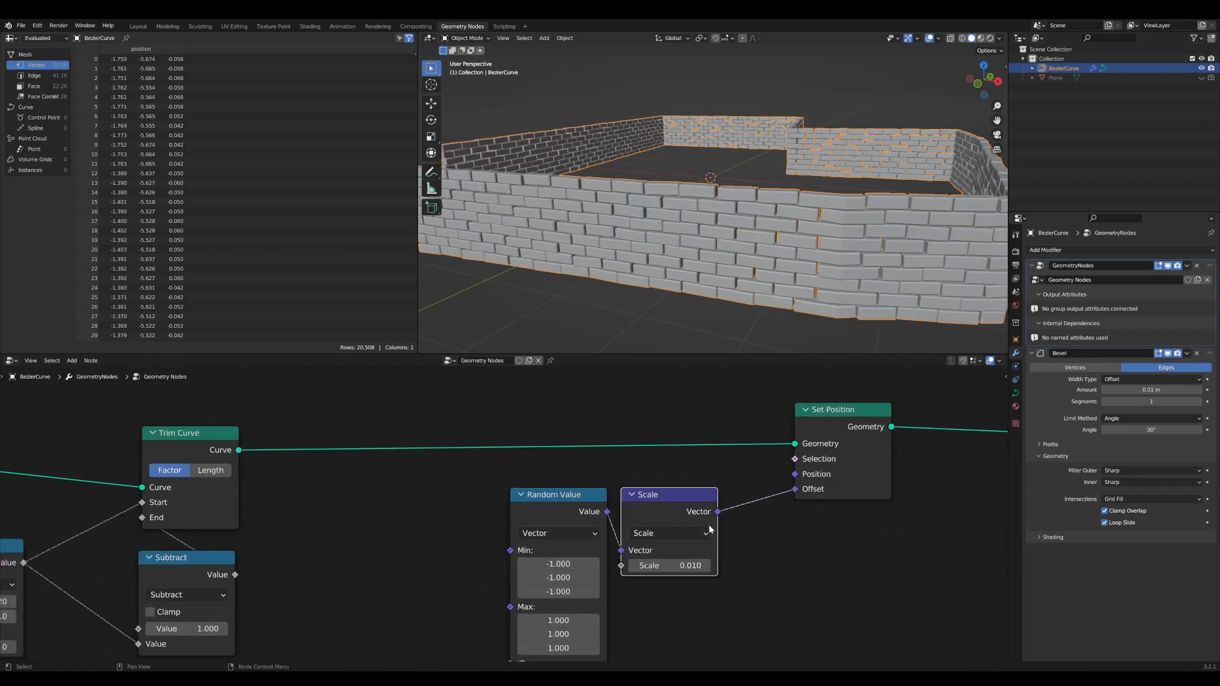
middle_drag(573, 532, 570, 490)
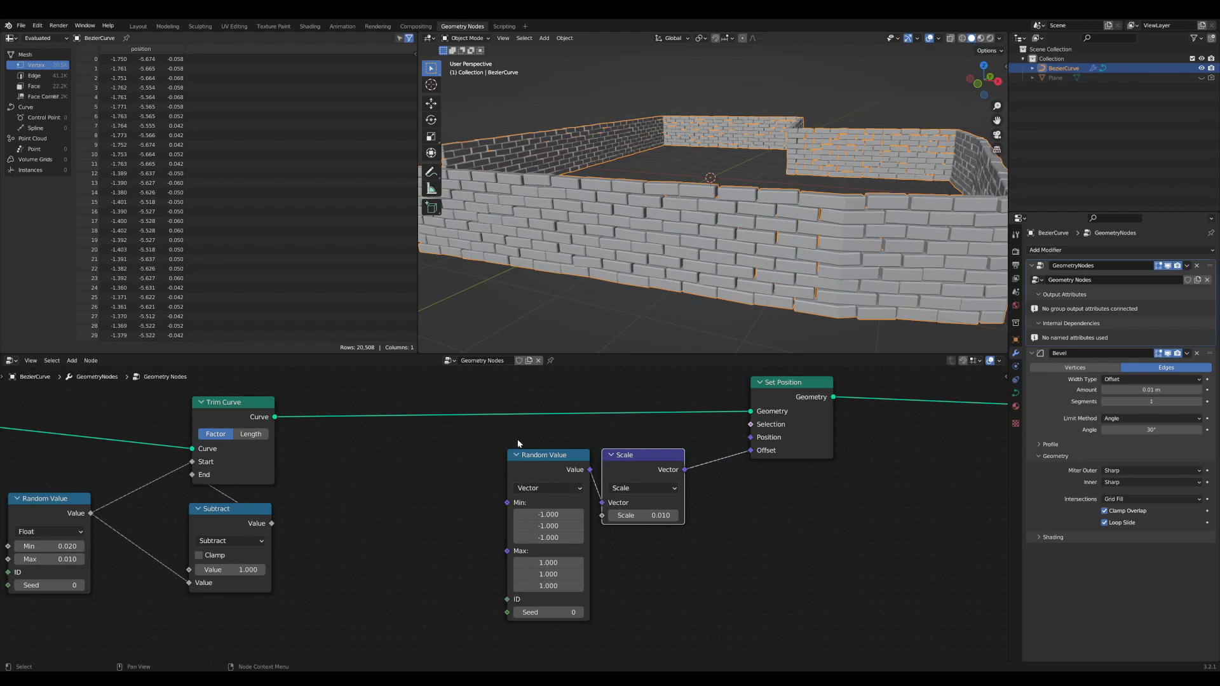
- Preview the Trim Curve segments up close, and switch the output back to Set Shade Smooth to compare the displaced bricks
ctrl+shift+click(221, 403)
scroll(702, 223, up, 2)
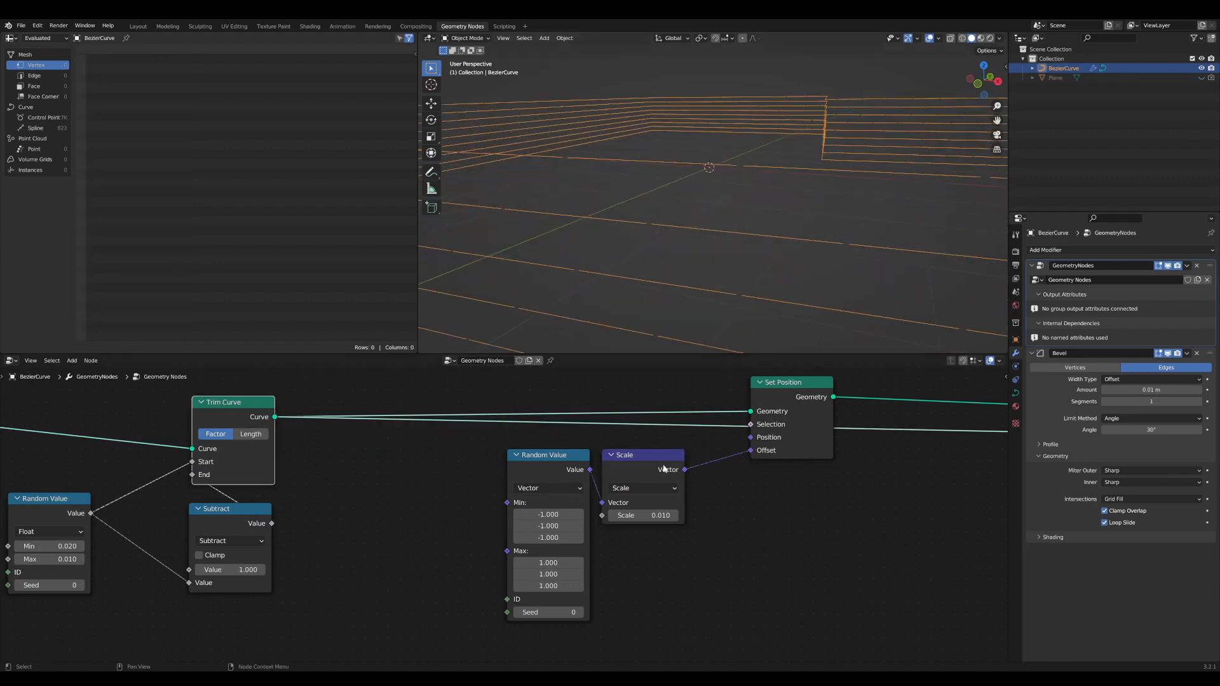
scroll(663, 469, down, 1)
middle_drag(663, 468, 416, 516)
scroll(463, 520, down, 2)
middle_drag(815, 535, 410, 516)
scroll(687, 482, down, 2)
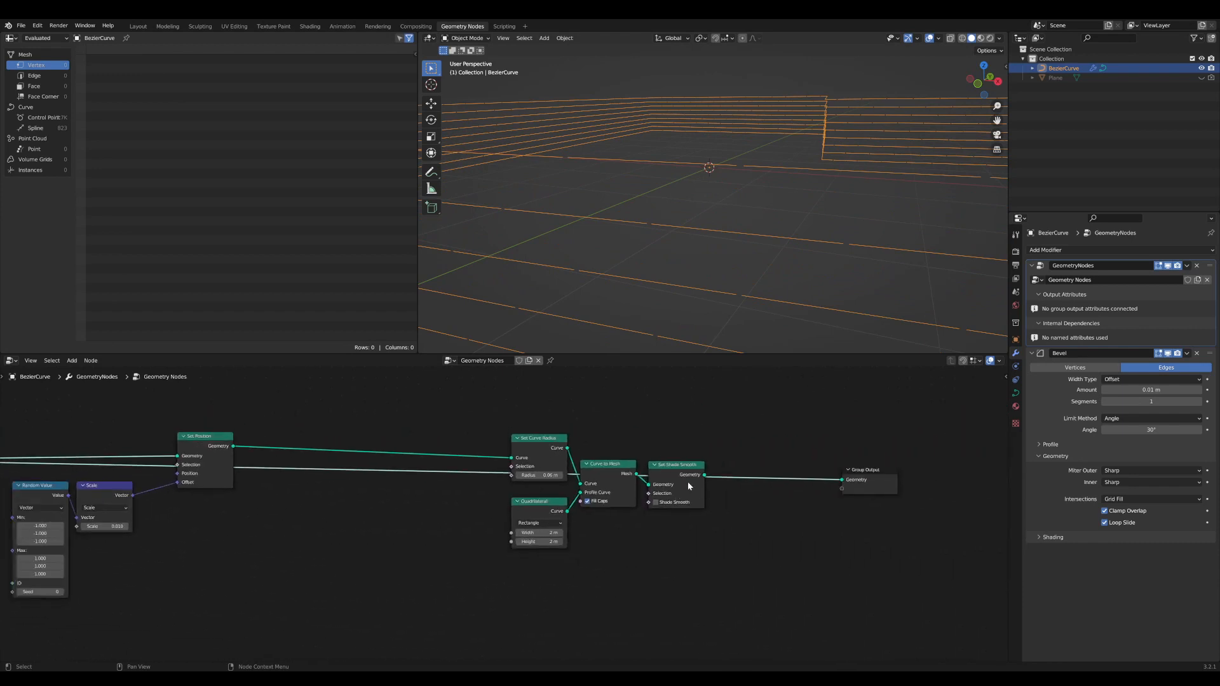
ctrl+shift+click(688, 476)
middle_drag(569, 542, 745, 511)
scroll(745, 511, down, 1)
middle_drag(387, 528, 656, 531)
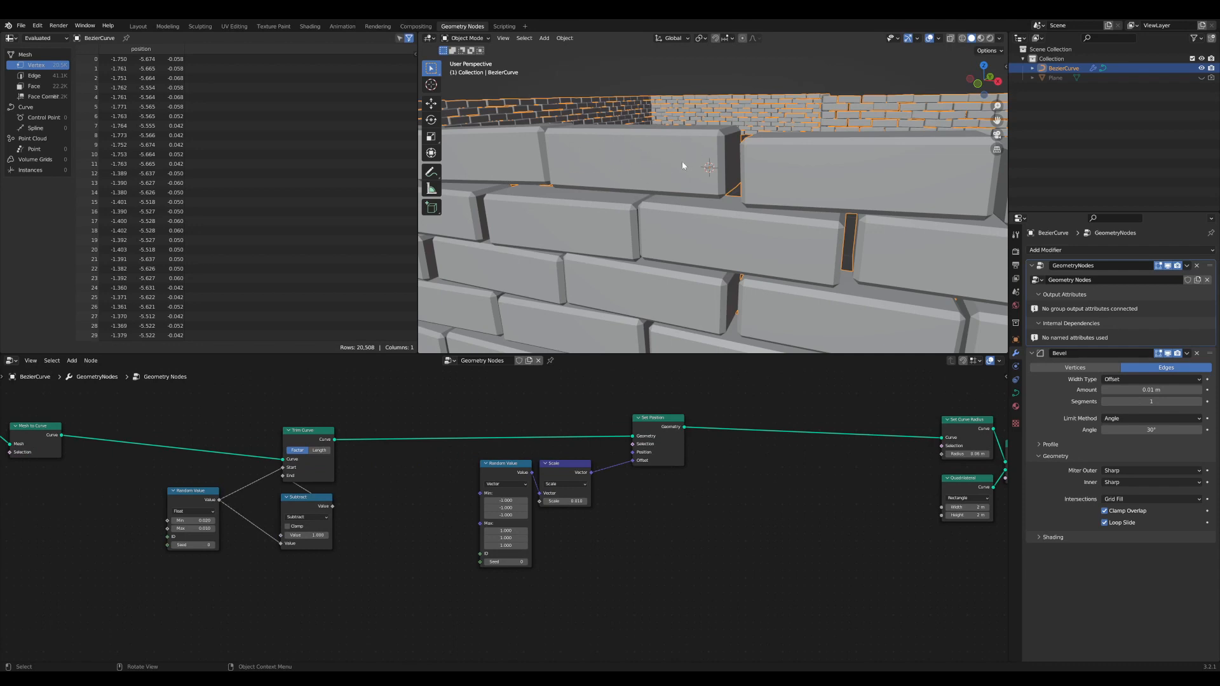
- Move the Trim Curve node with its Random Value and Subtract nodes nearer to Mesh to Curve, freeing space before Set Position
scroll(618, 522, down, 1)
mouse_move(577, 502)
middle_down()
mouse_move(618, 509)
mouse_move(574, 525)
middle_up()
scroll(619, 522, up, 2)
scroll(575, 558, up, 2)
drag(611, 596, 551, 463)
middle_drag(511, 471, 617, 470)
drag(388, 622, 184, 434)
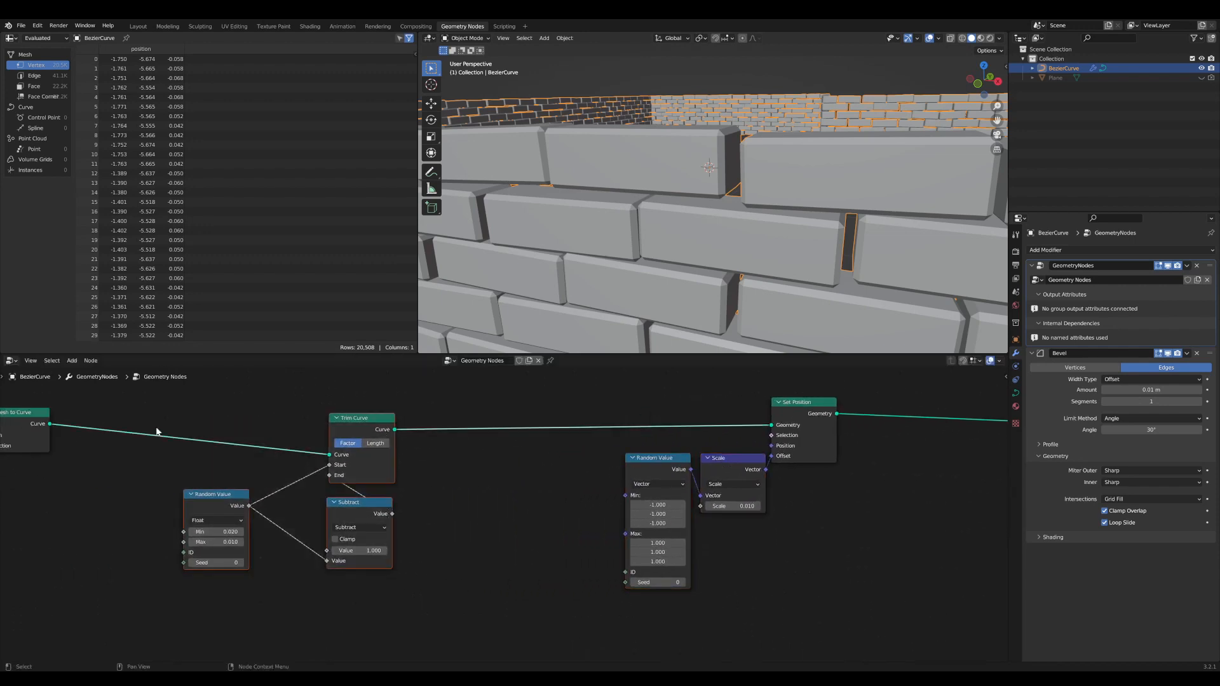
drag(378, 414, 302, 394)
middle_drag(311, 411, 373, 411)
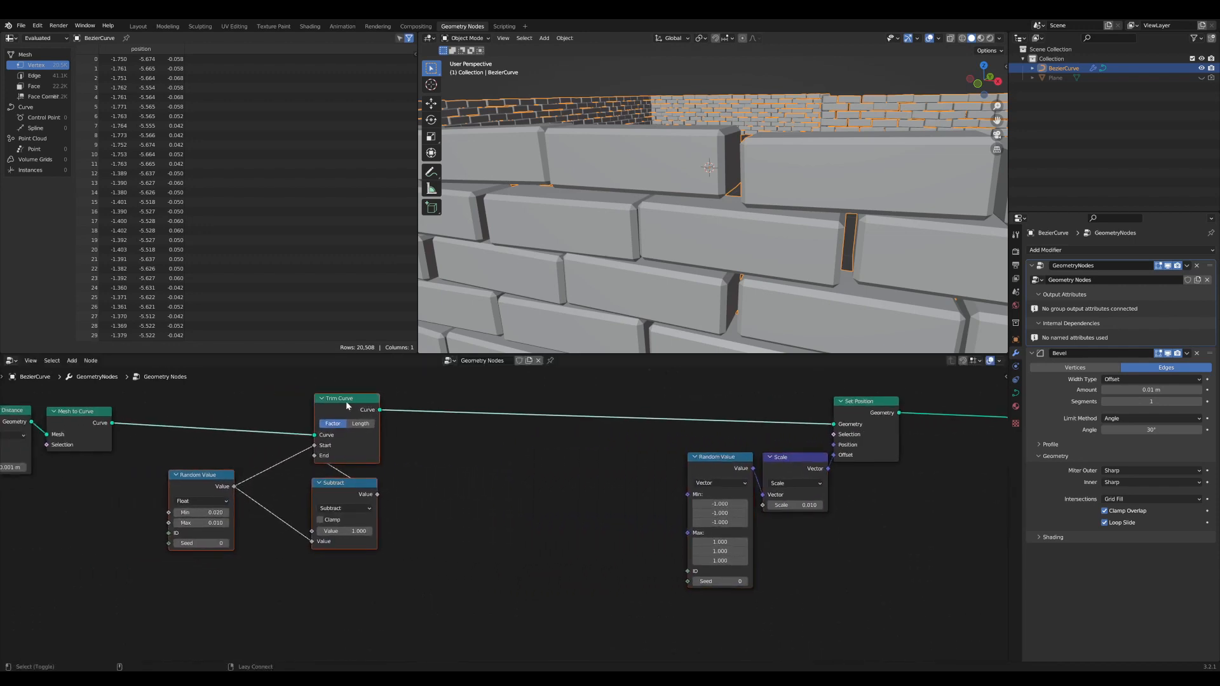
- Preview the Trim Curve splines in the viewport, and return the output to Set Shade Smooth
ctrl+shift+click(345, 402)
scroll(587, 221, down, 3)
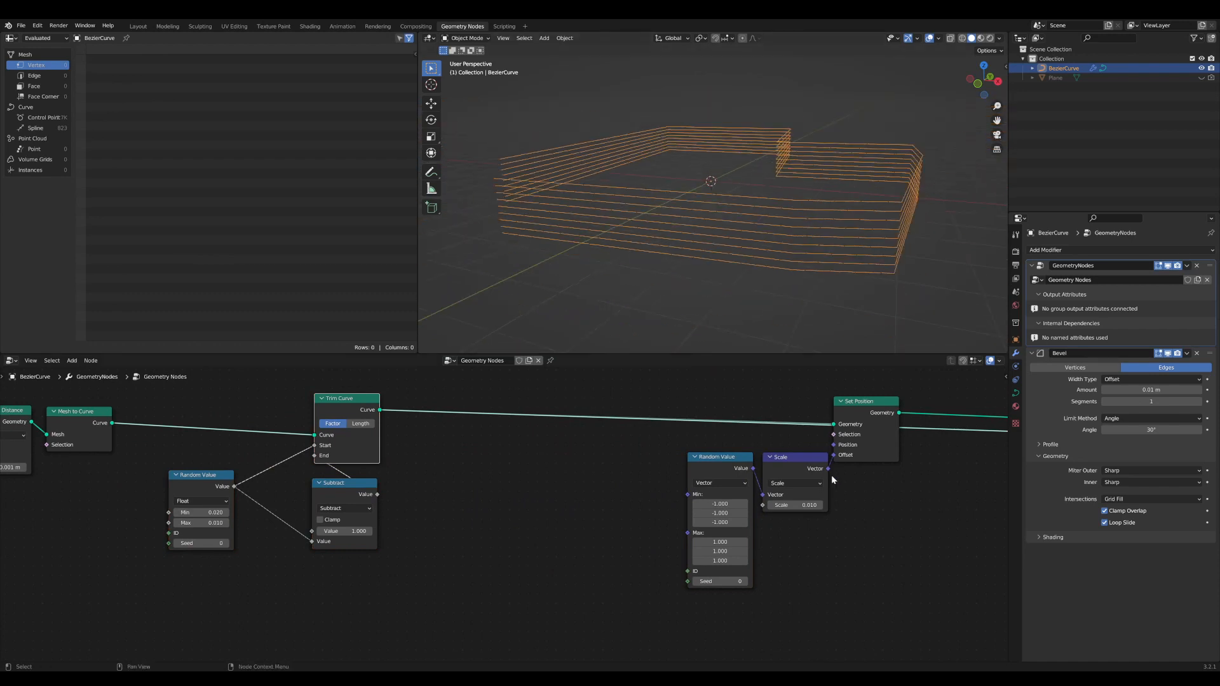
middle_drag(951, 453, 359, 460)
scroll(359, 460, down, 4)
ctrl+shift+click(680, 455)
middle_drag(143, 508, 553, 481)
scroll(553, 482, up, 4)
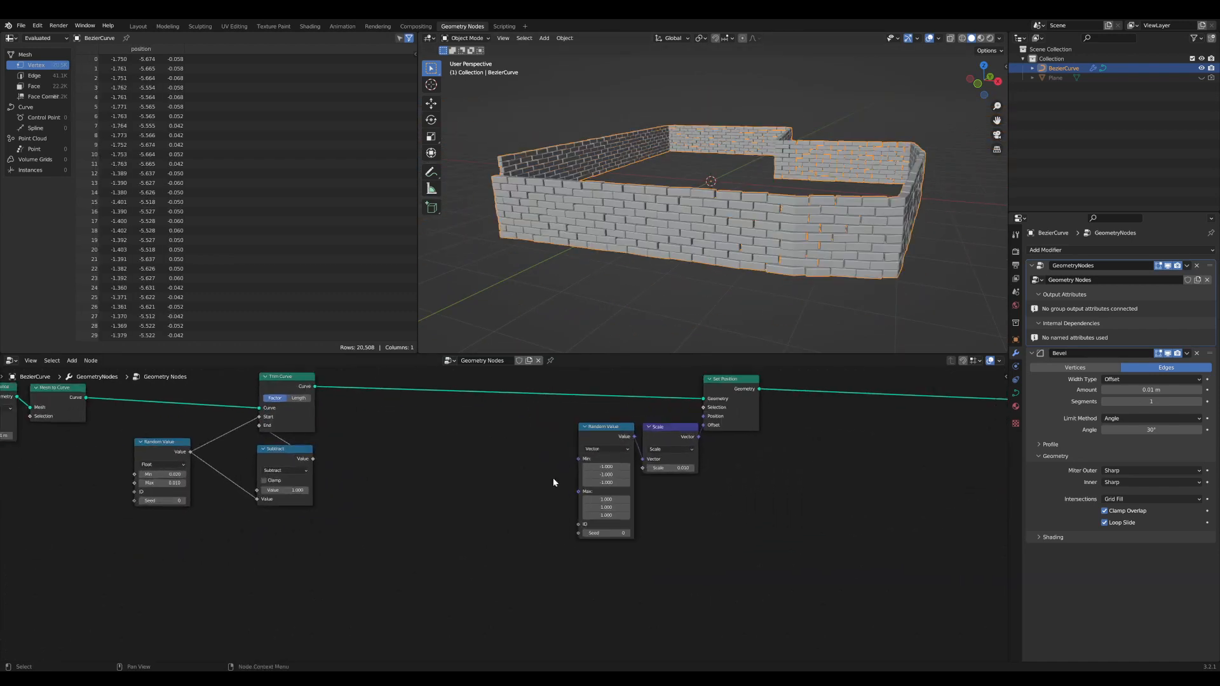
- Add a Capture Attribute node on the link between Trim Curve and Set Position
middle_drag(378, 460, 408, 534)
scroll(410, 536, up, 1)
key(shift+a)
text(s)
text(cap)
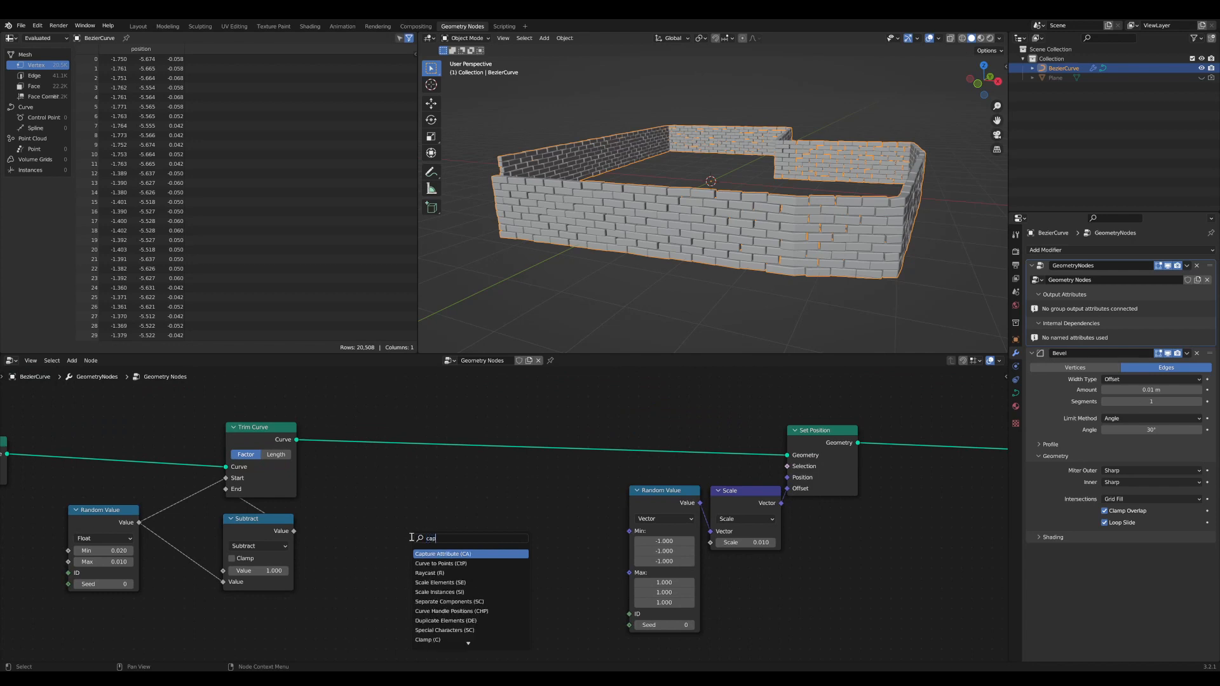
key(Return)
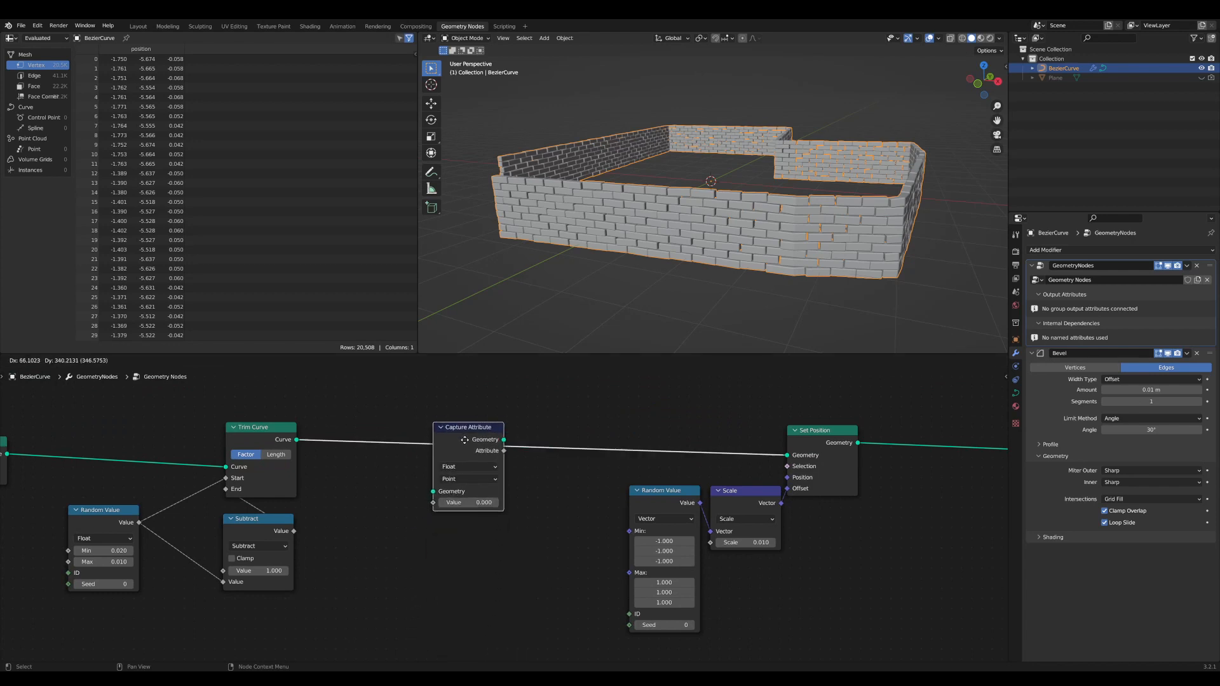
scroll(470, 468, up, 2)
- Set the Capture Attribute node's domain to Spline and its data type to Integer
click(531, 480)
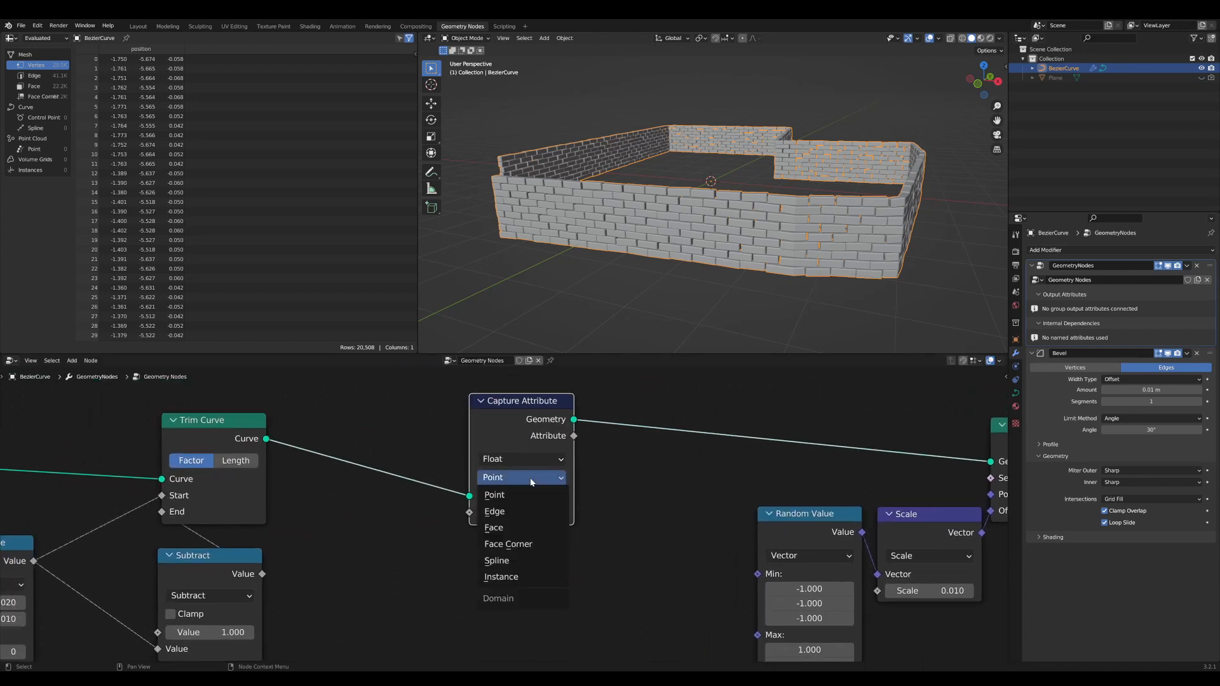
click(524, 560)
drag(535, 404, 541, 395)
scroll(550, 480, up, 2)
middle_drag(550, 479, 606, 509)
scroll(616, 562, up, 1)
click(637, 524)
click(630, 564)
scroll(605, 508, down, 1)
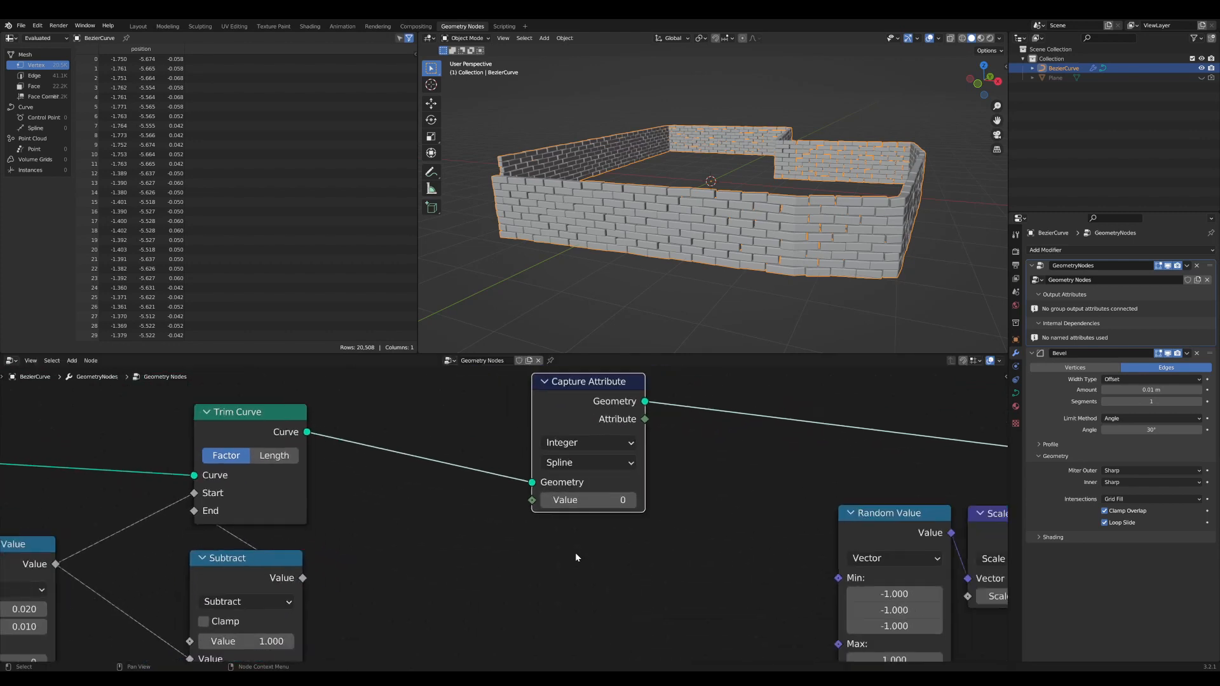
- Add an Index node below Capture Attribute and link it to the Value input
middle_drag(574, 551, 499, 584)
key(Tab)
text(inde)
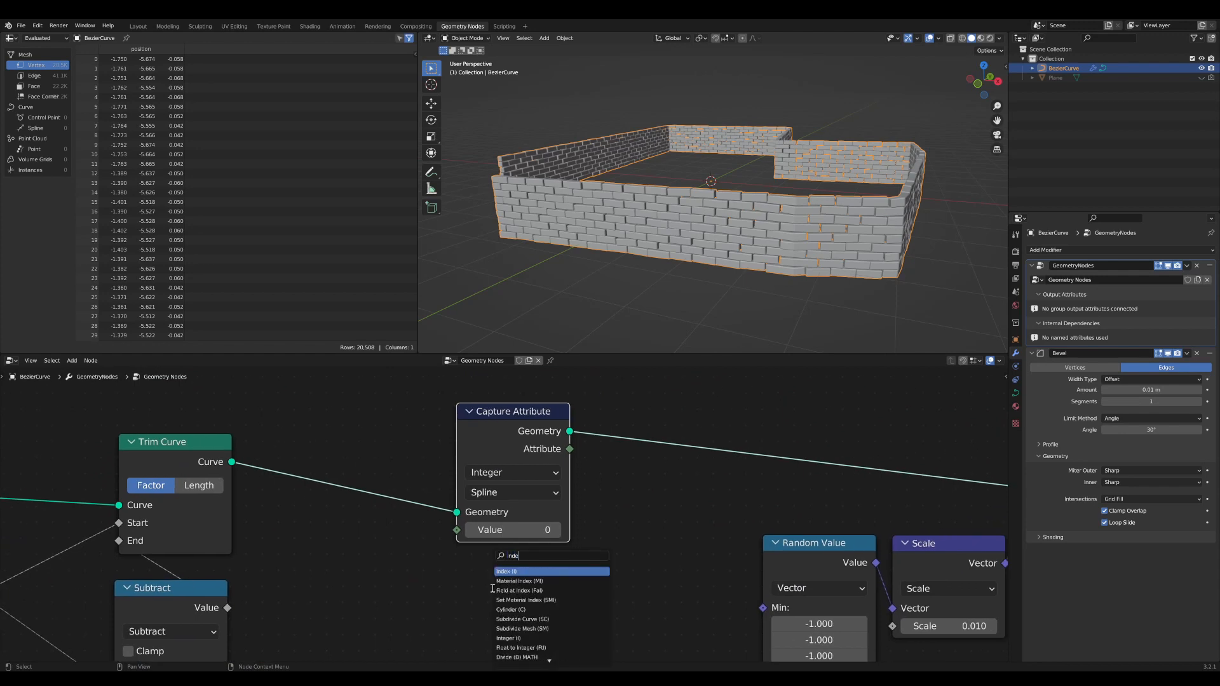
click(507, 571)
click(597, 593)
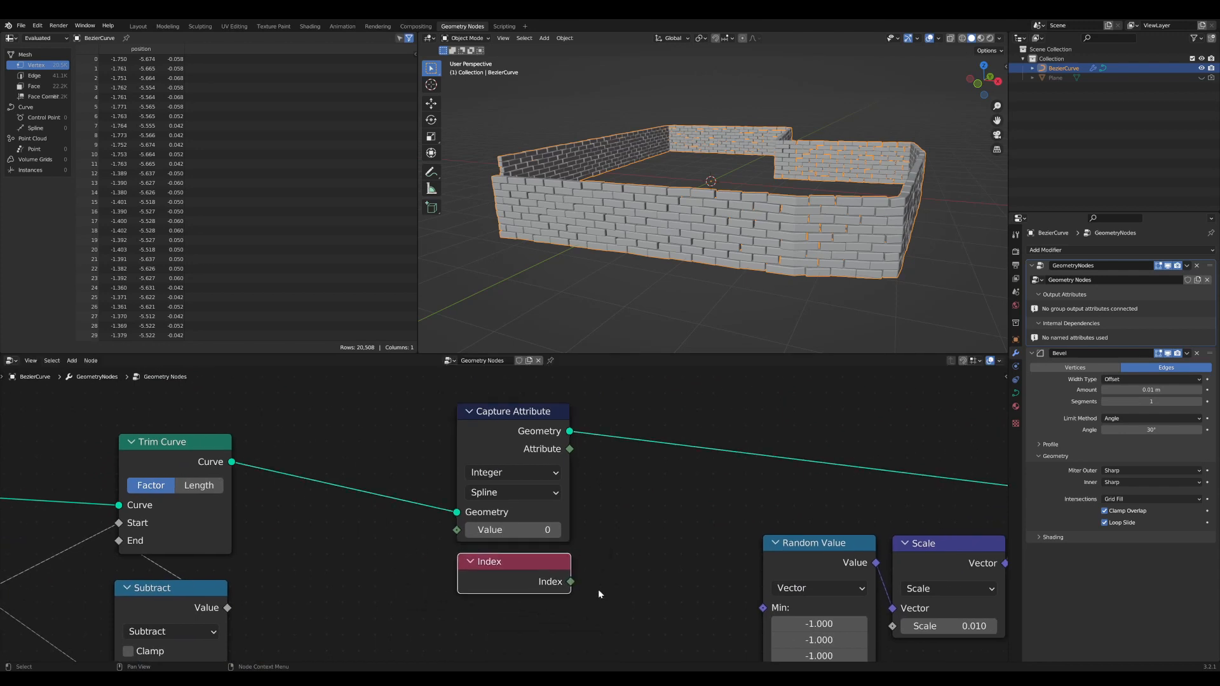
drag(457, 532, 456, 530)
- Link the Capture Attribute's Attribute output to the ID of the vector Random Value node
middle_drag(647, 509, 513, 437)
scroll(513, 437, down, 3)
middle_drag(520, 494, 441, 498)
scroll(441, 498, down, 1)
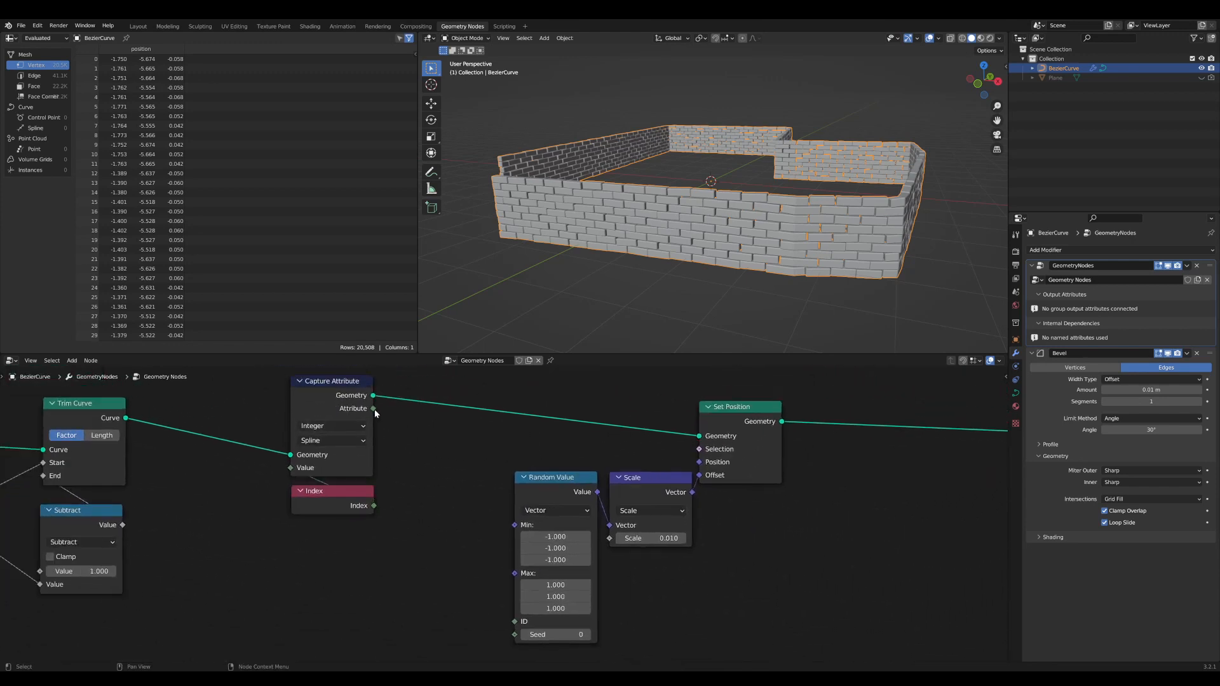
drag(374, 410, 516, 621)
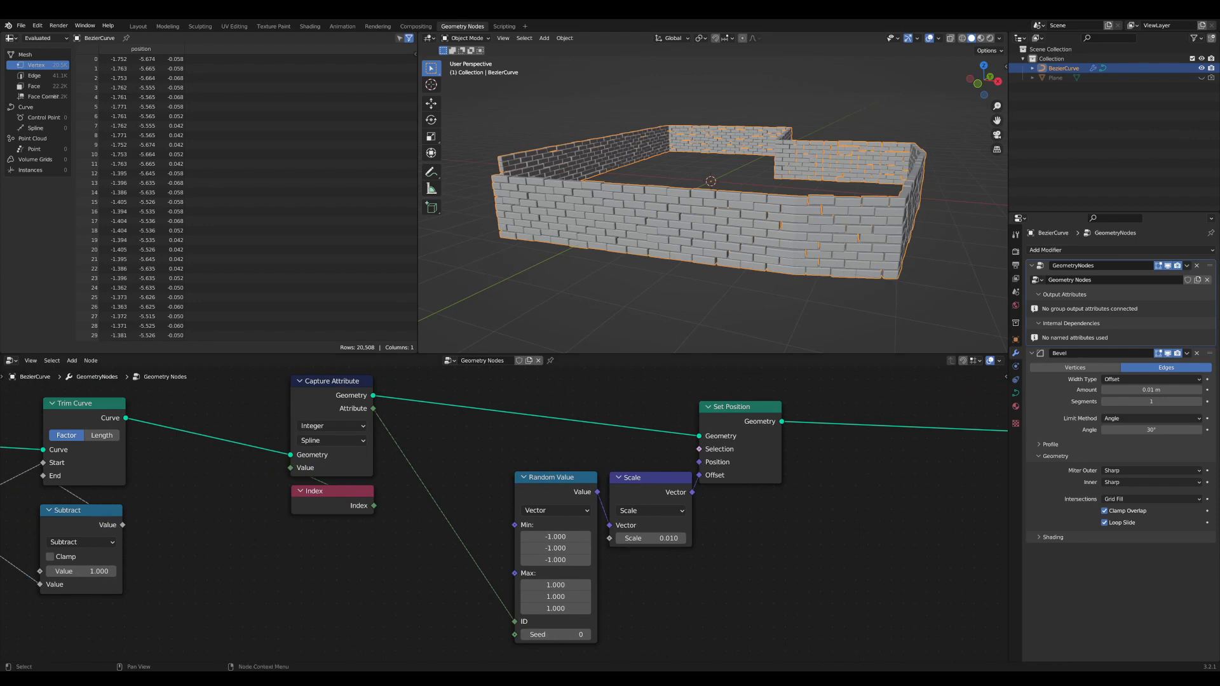
scroll(499, 518, up, 1)
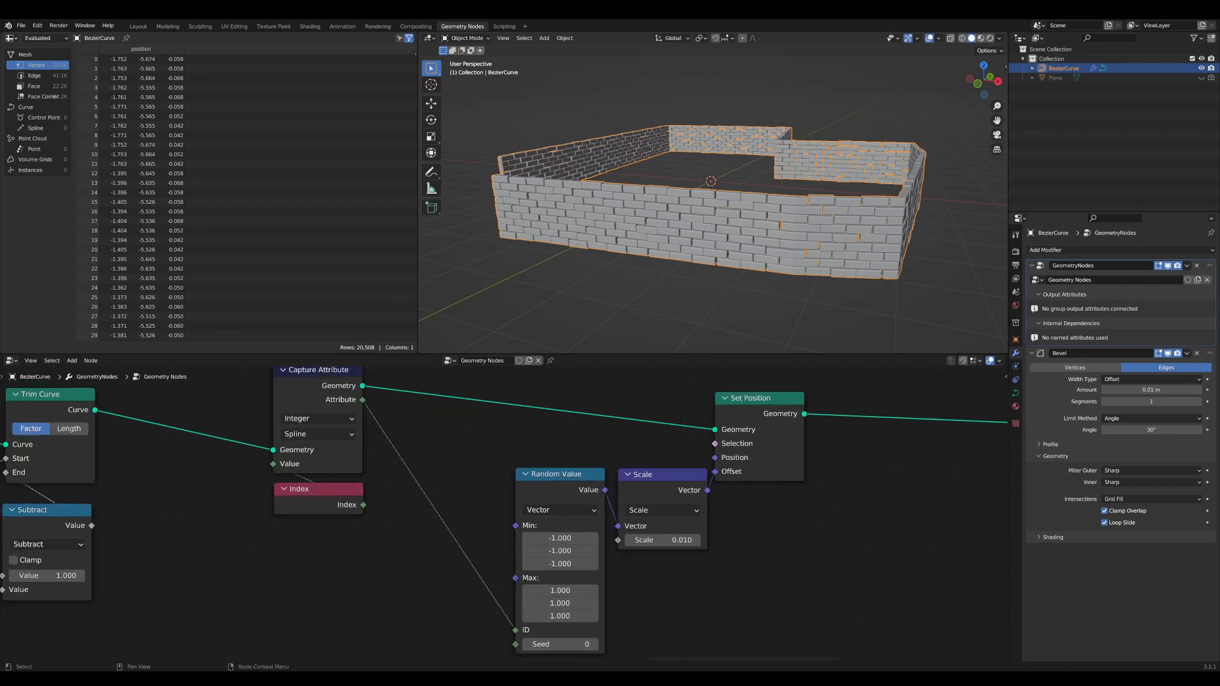
scroll(508, 515, up, 1)
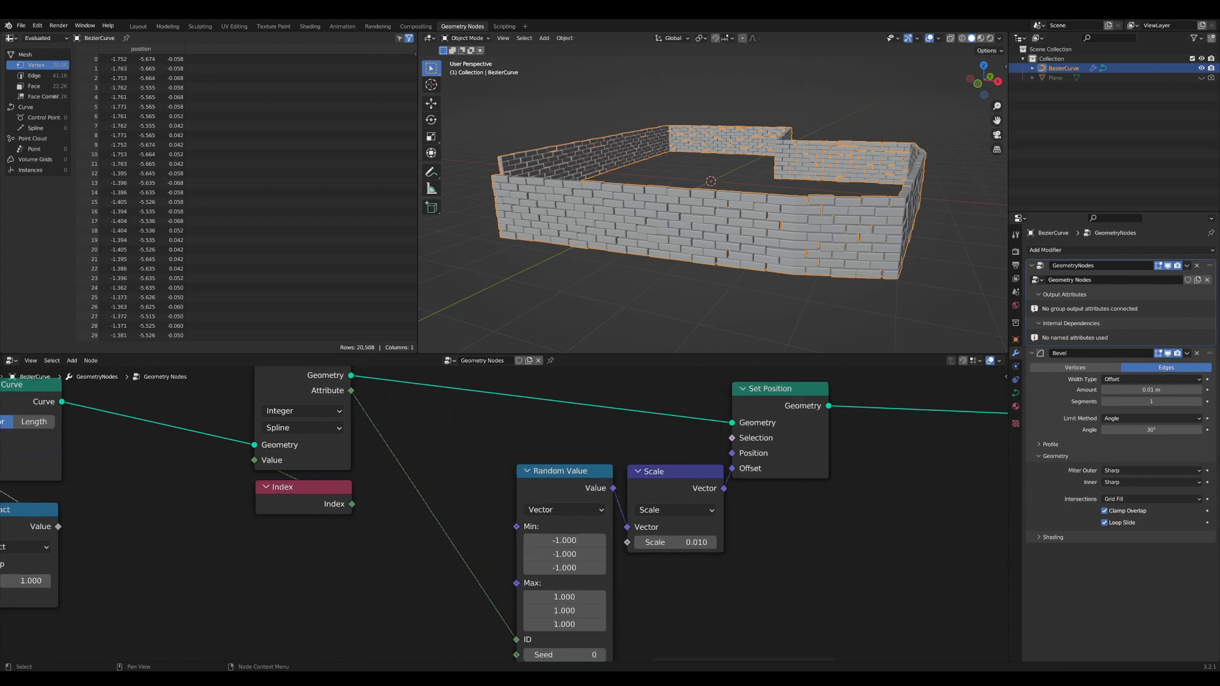
- Tidy the layout by aligning the Capture Attribute node and the Index node beneath it
middle_drag(280, 357, 383, 415)
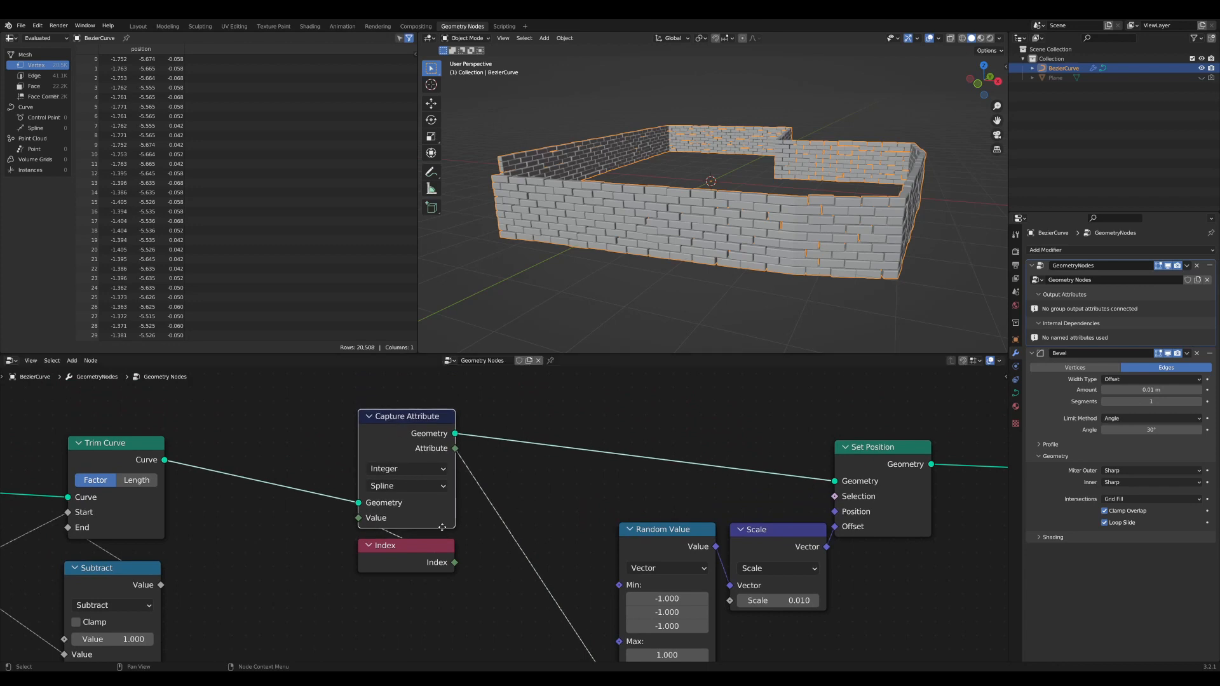
middle_drag(442, 528, 458, 473)
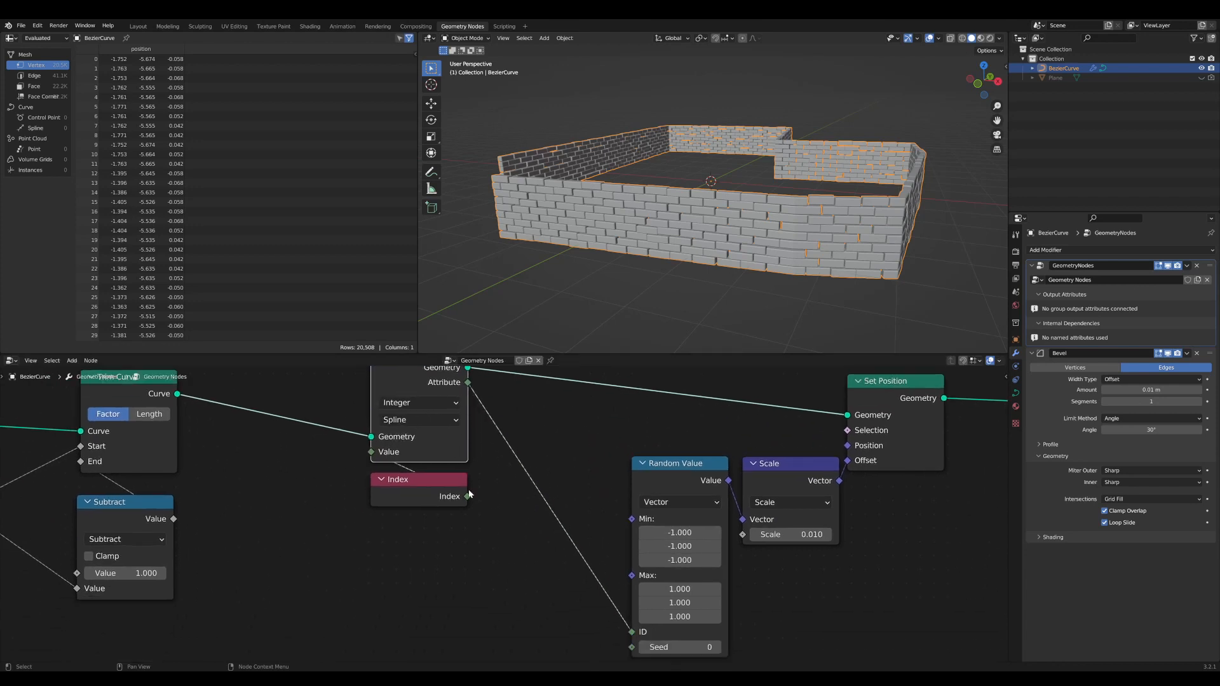
middle_drag(543, 539, 418, 538)
scroll(540, 533, up, 1)
mouse_move(215, 375)
middle_down()
mouse_move(240, 433)
mouse_move(285, 470)
middle_up()
drag(286, 421, 289, 419)
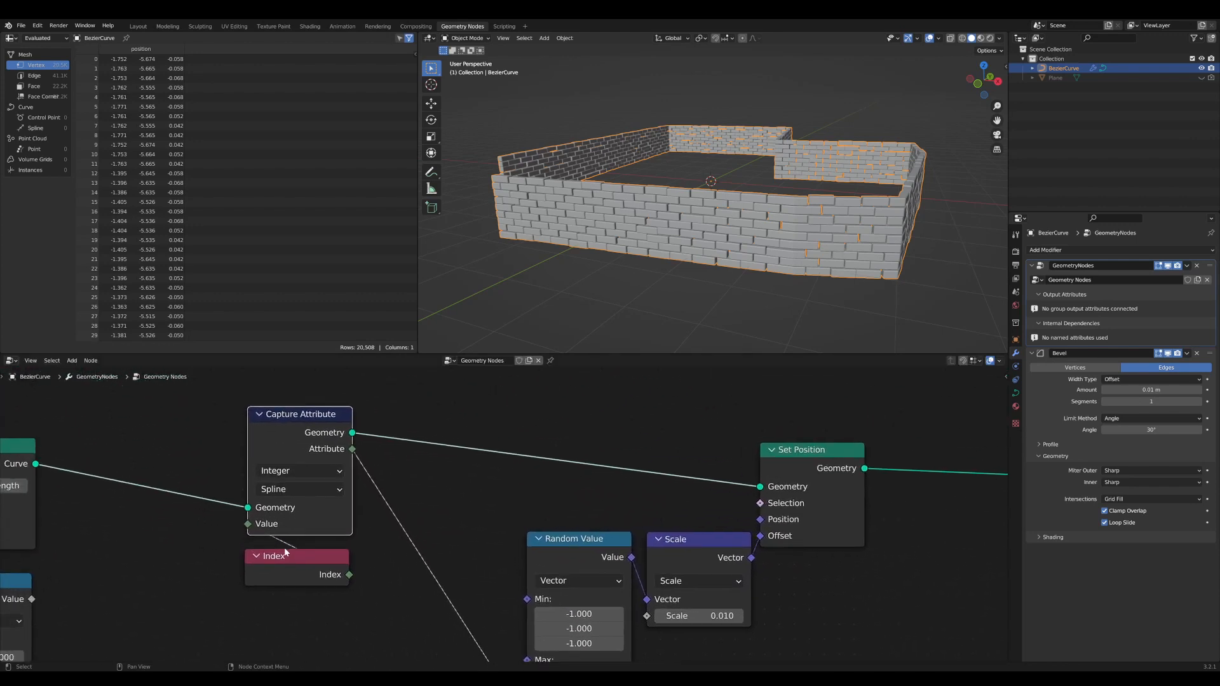
drag(291, 557, 296, 552)
- Try varying the Scale factor of the vector math node to check that each brick shifts as a whole
middle_drag(395, 580, 324, 445)
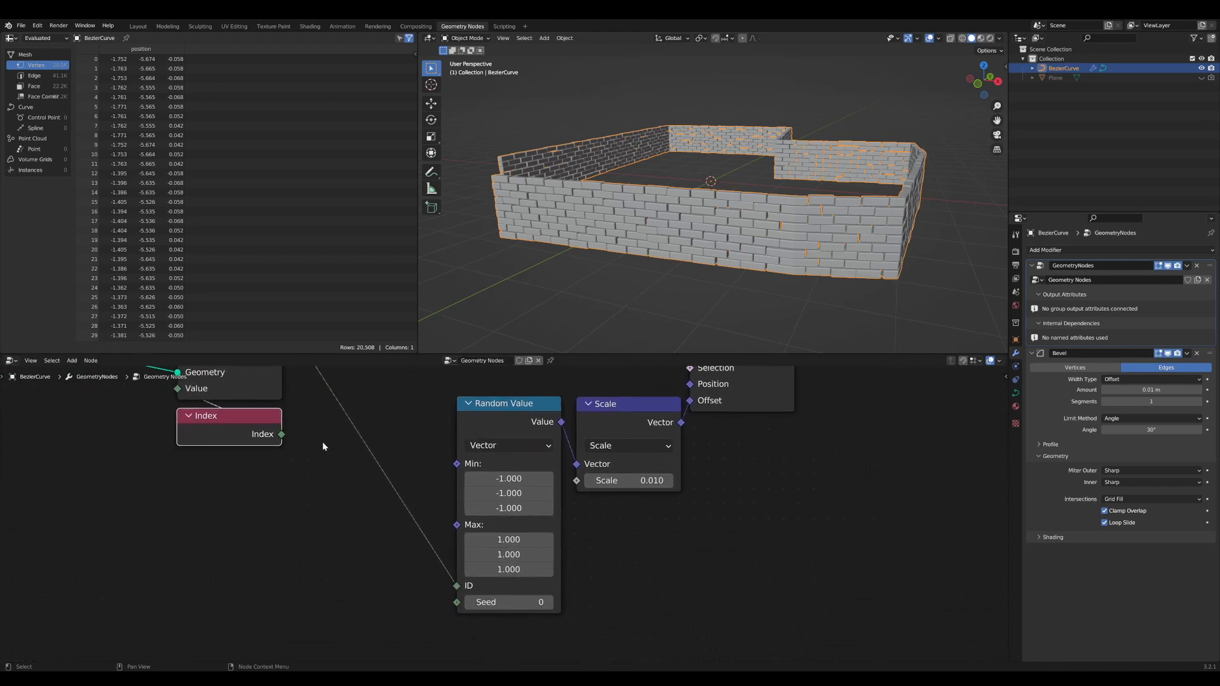
scroll(502, 512, up, 1)
middle_drag(486, 506, 439, 498)
scroll(776, 425, up, 2)
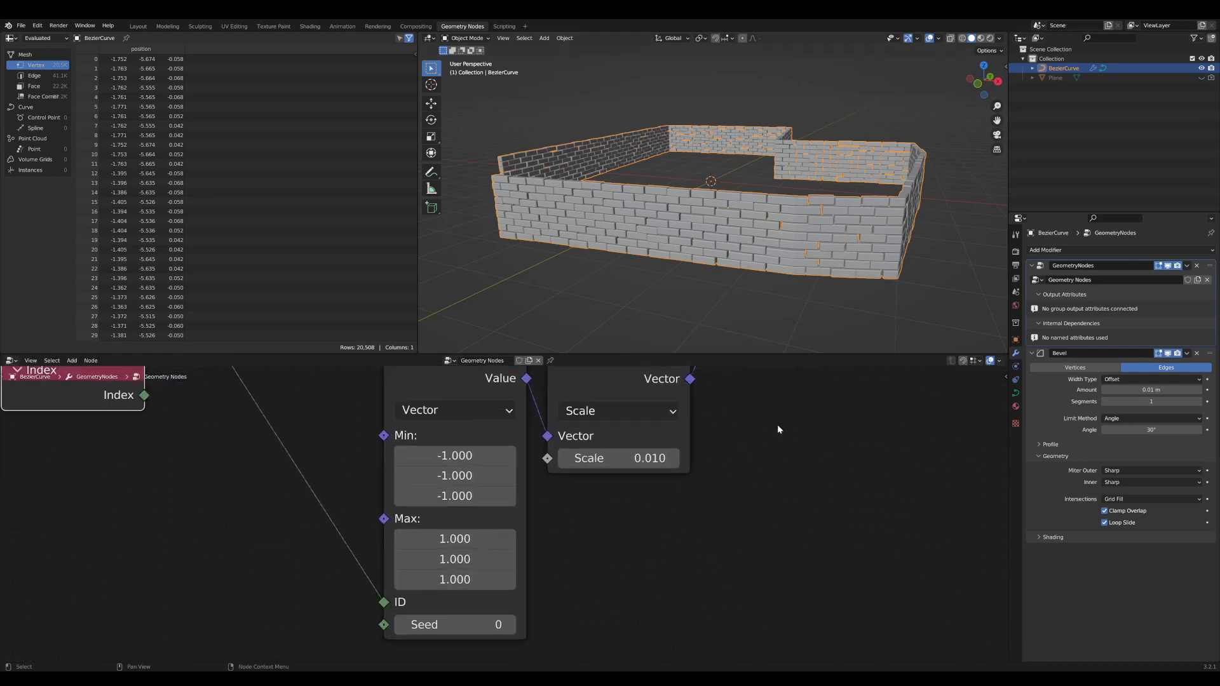
middle_drag(754, 453, 674, 543)
scroll(675, 543, up, 1)
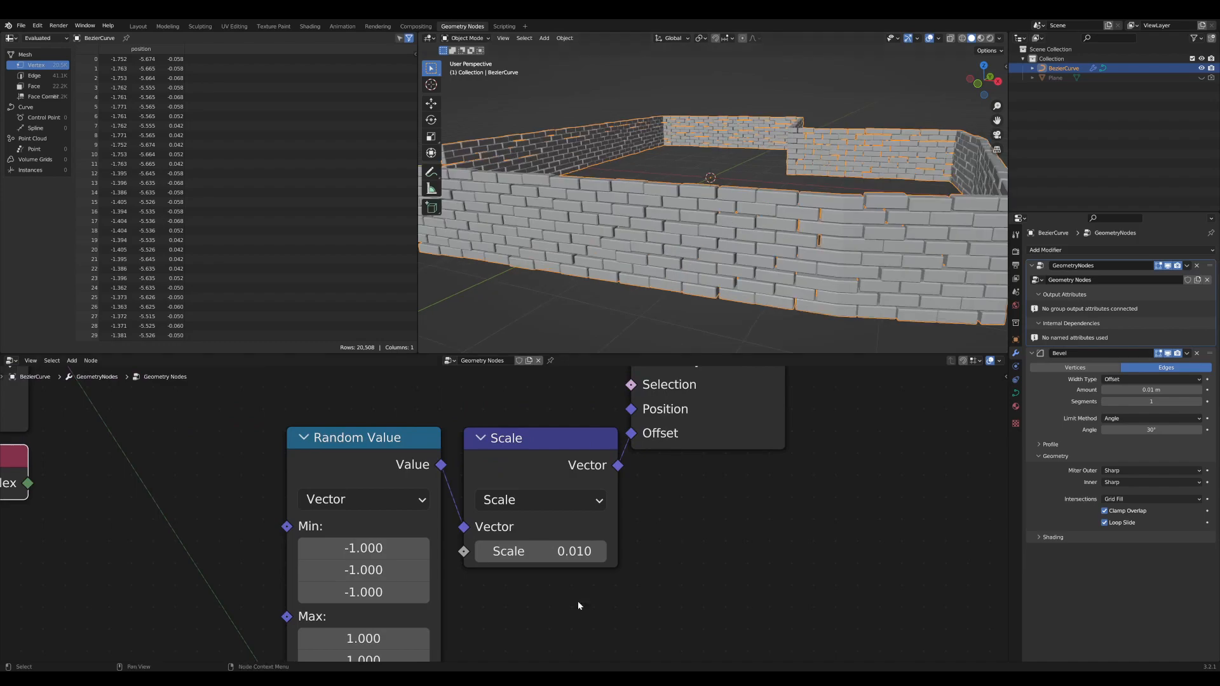
mouse_move(559, 551)
mouse_down()
mouse_move(648, 551)
mouse_move(560, 551)
mouse_up()
middle_drag(554, 584, 623, 539)
scroll(623, 539, down, 6)
middle_drag(533, 555, 585, 582)
scroll(585, 583, down, 1)
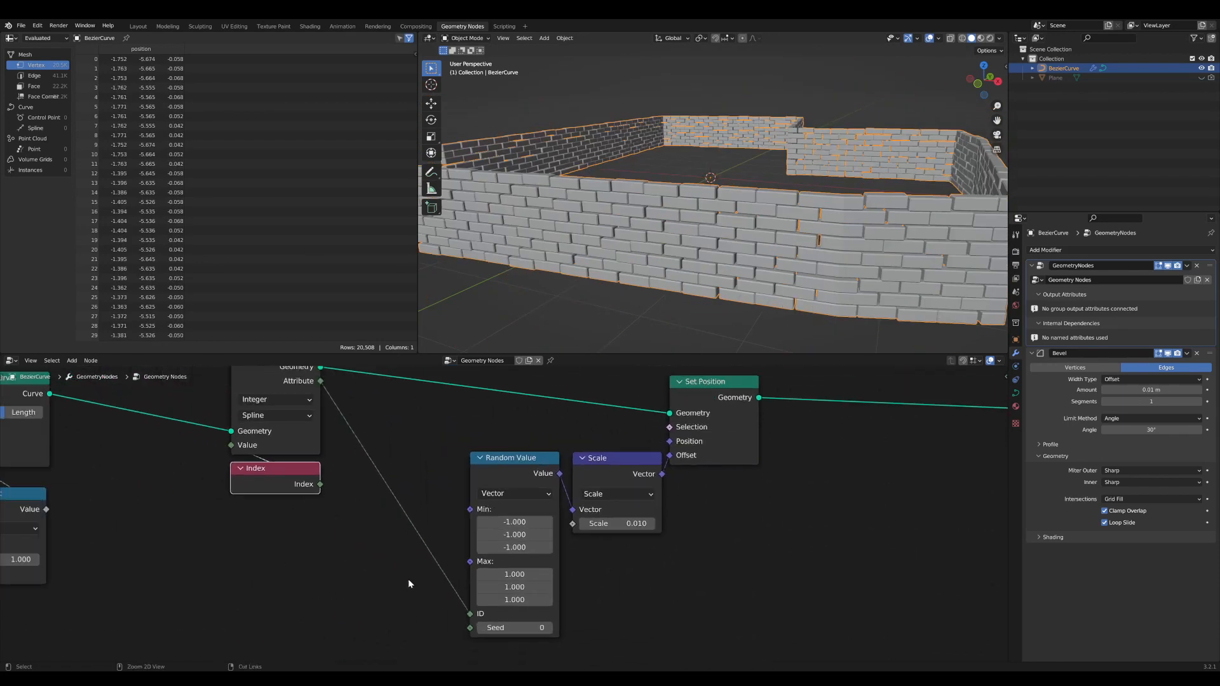
- Cut the Attribute link to the Random Value ID, test the Scale factor without it, and relink the Attribute to the ID
ctrl+right_drag(405, 598, 445, 452)
mouse_move(619, 523)
mouse_down()
mouse_move(642, 523)
mouse_move(588, 524)
mouse_move(641, 524)
mouse_move(619, 523)
mouse_up()
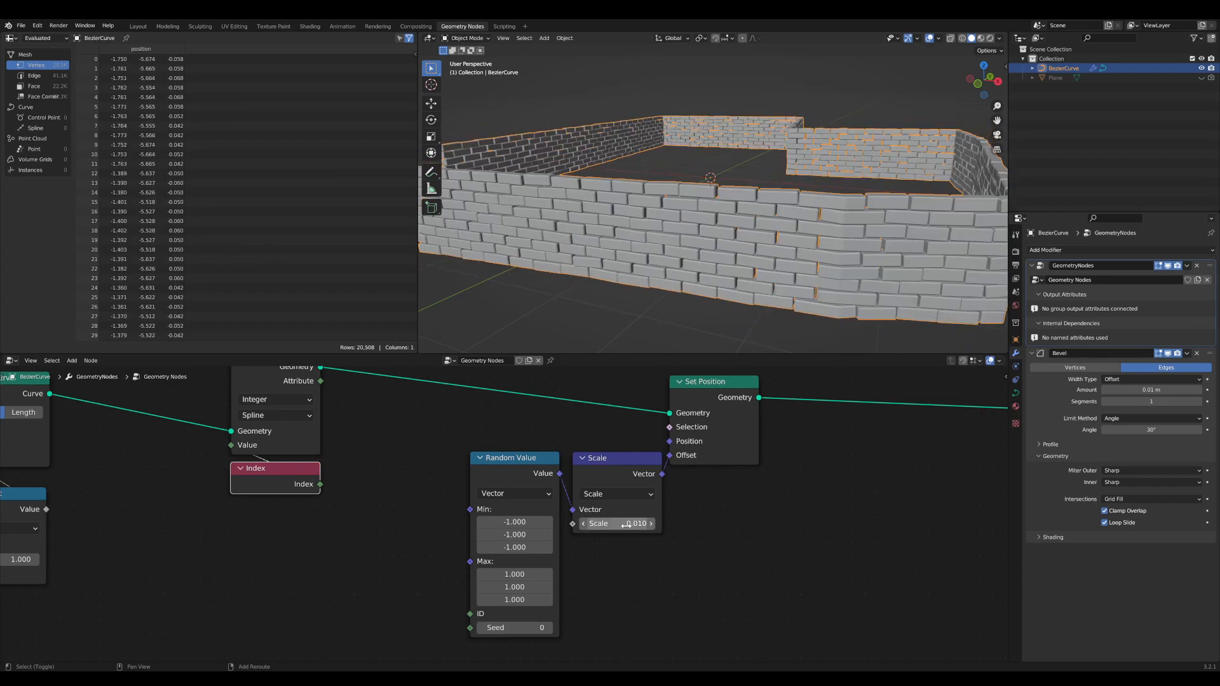
drag(320, 381, 346, 429)
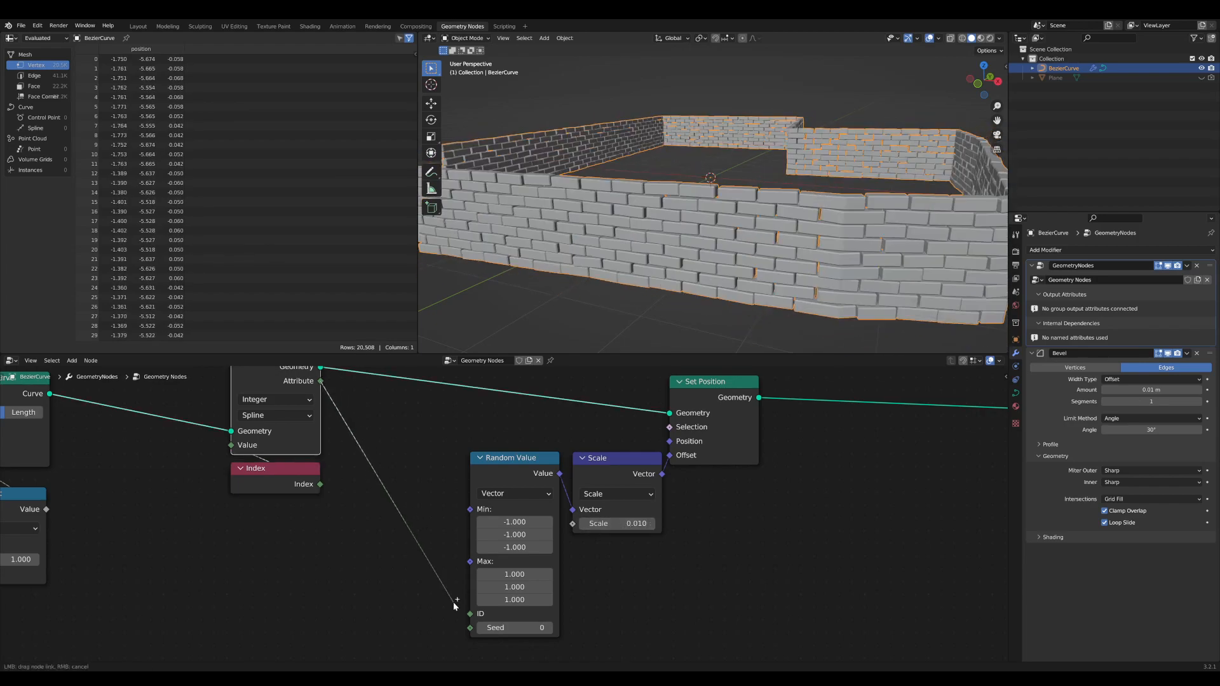
drag(454, 605, 470, 614)
- Try different Scale factors with the linked ID while inspecting the brick displacement up close
drag(610, 523, 635, 524)
scroll(709, 271, up, 6)
middle_drag(711, 218, 730, 220)
scroll(730, 221, down, 8)
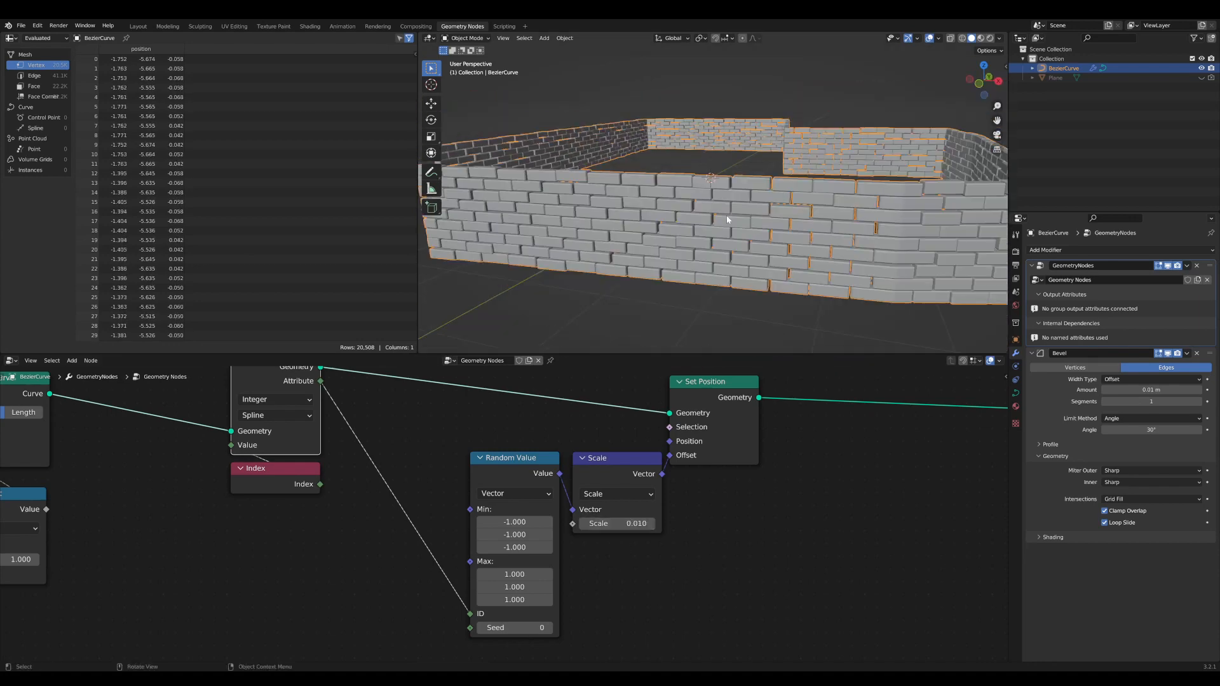
scroll(735, 215, up, 4)
scroll(735, 215, up, 5)
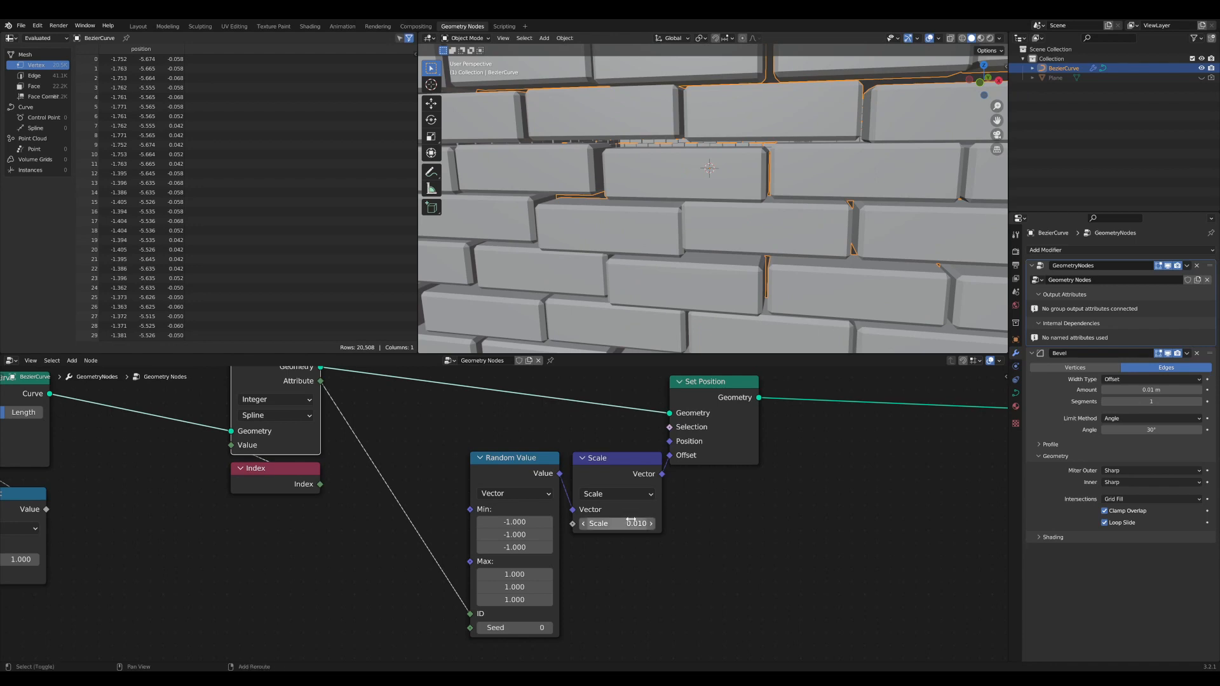
drag(629, 524, 631, 522)
key(Escape)
- Move the vector Random Value, Scale and Set Position nodes closer to Capture Attribute
scroll(596, 566, down, 3)
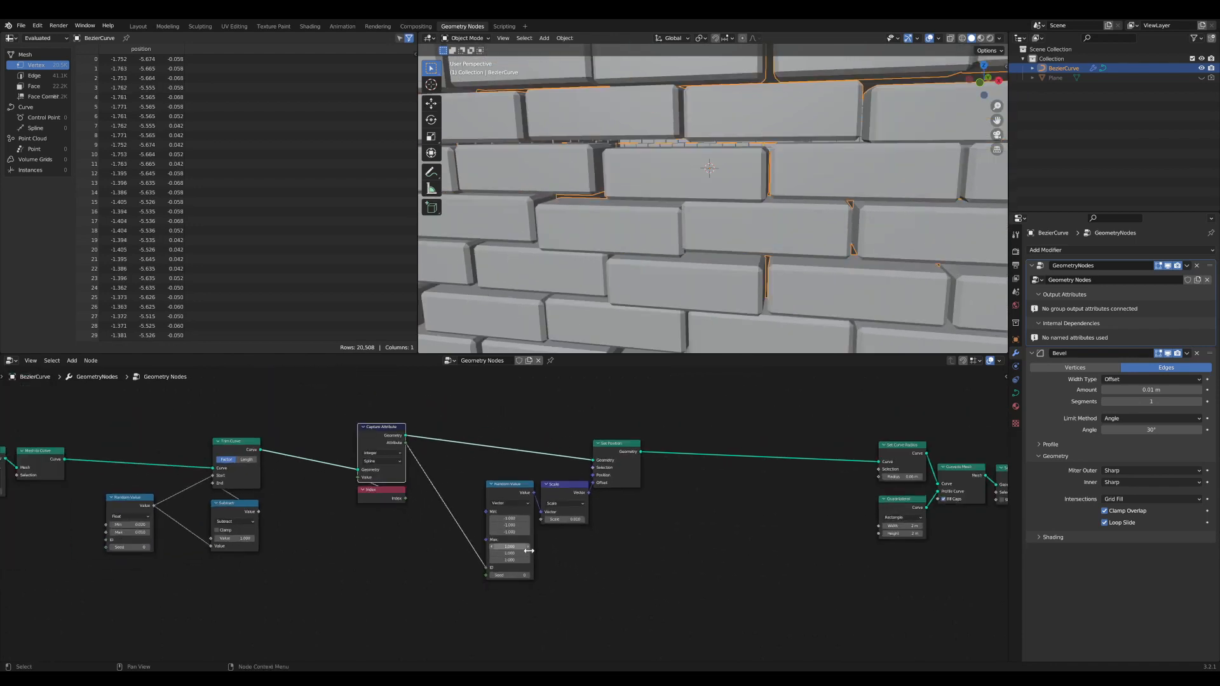
drag(680, 593, 486, 477)
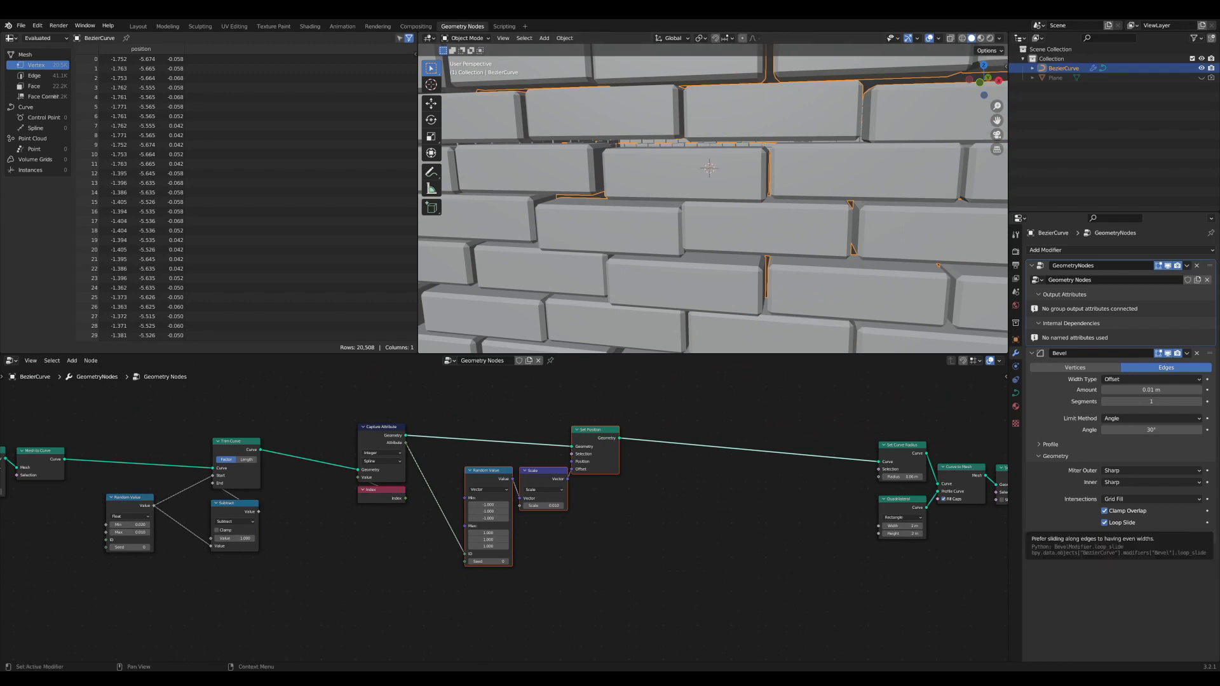
scroll(699, 501, down, 1)
- Duplicate the Set Position node and insert the copy into the link just before Set Curve Radius
middle_drag(699, 501, 614, 534)
click(523, 475)
key(shift+d)
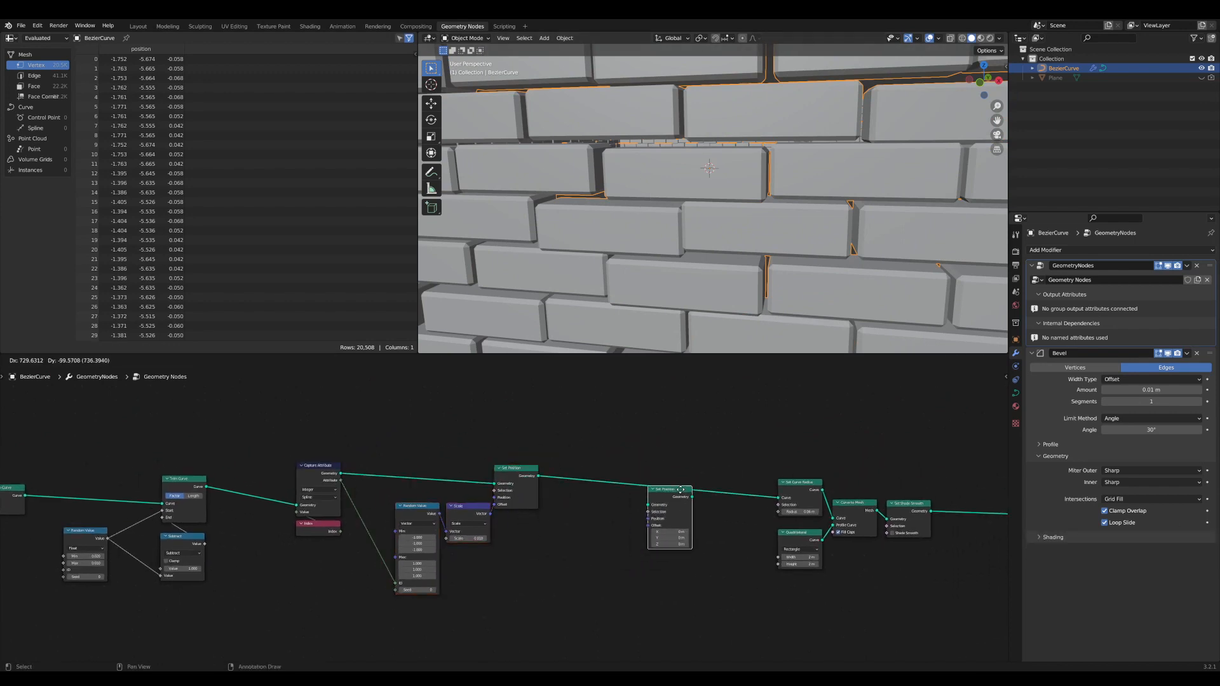
click(715, 475)
scroll(681, 552, up, 2)
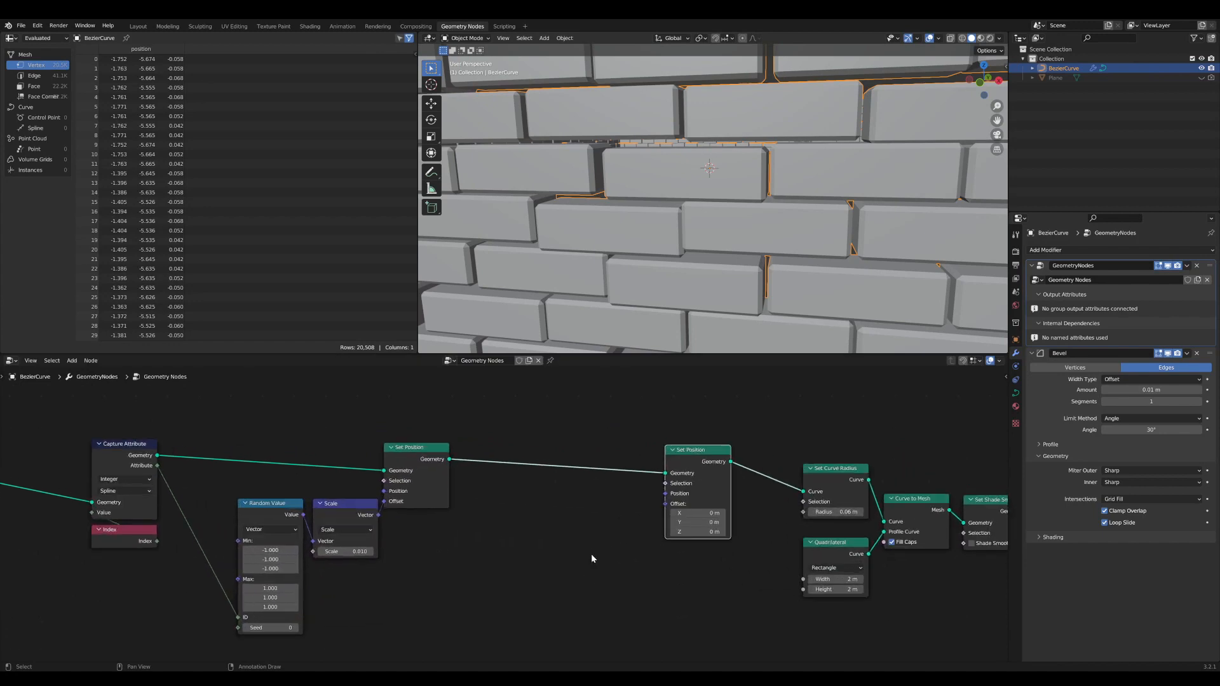
- Add a Vector Rotate node and place it beside the second Set Position node
key(Tab)
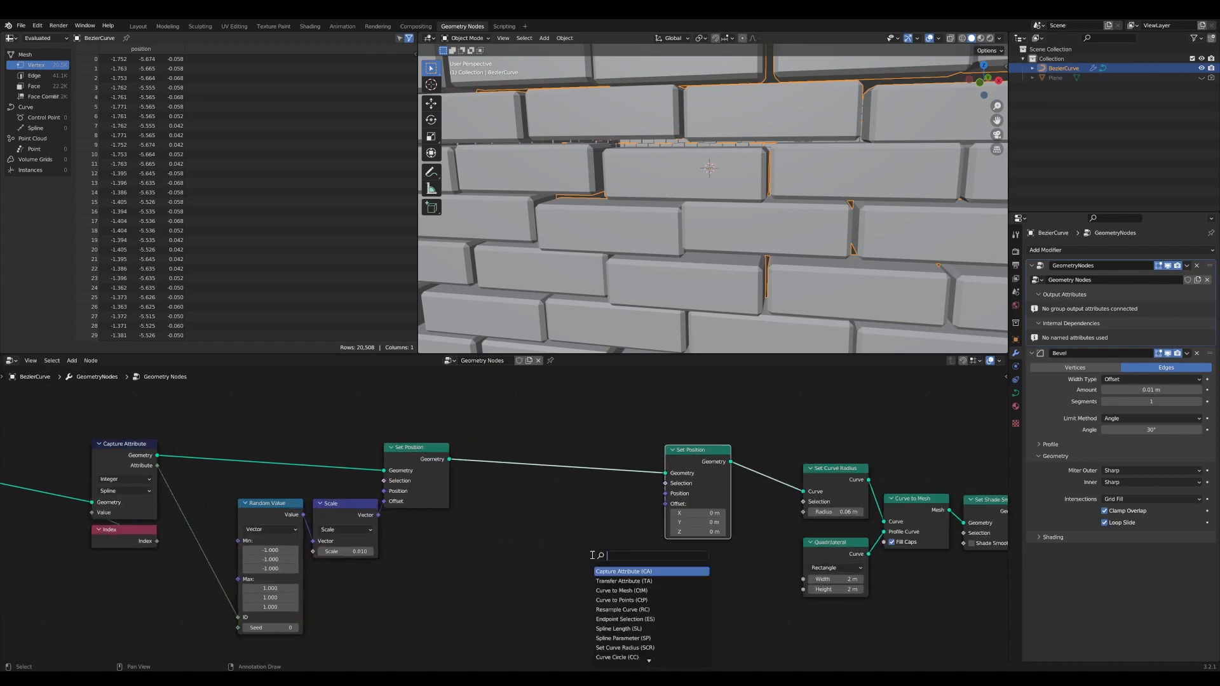
text(rota)
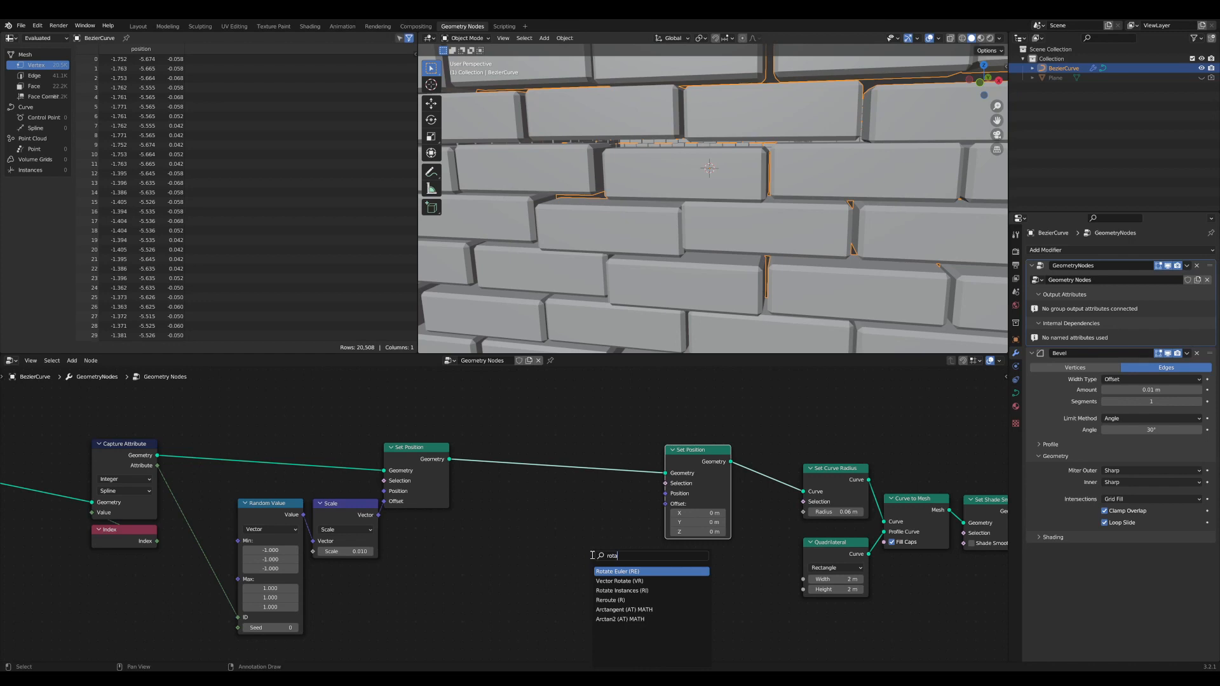
click(605, 581)
click(582, 528)
scroll(470, 555, down, 2)
middle_drag(464, 555, 551, 525)
scroll(507, 537, up, 1)
scroll(552, 525, up, 1)
drag(626, 470, 650, 467)
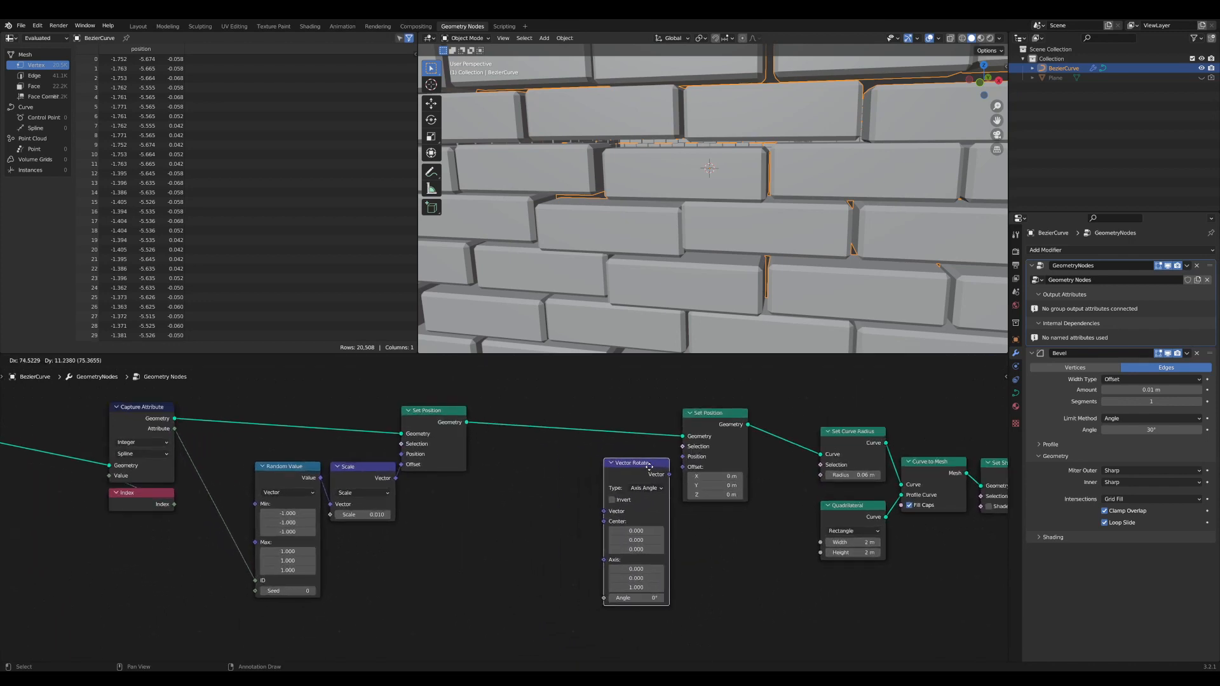
click(649, 465)
- Add a Position node and link it to the Vector input of the Vector Rotate node
key(shift+a)
text(pos)
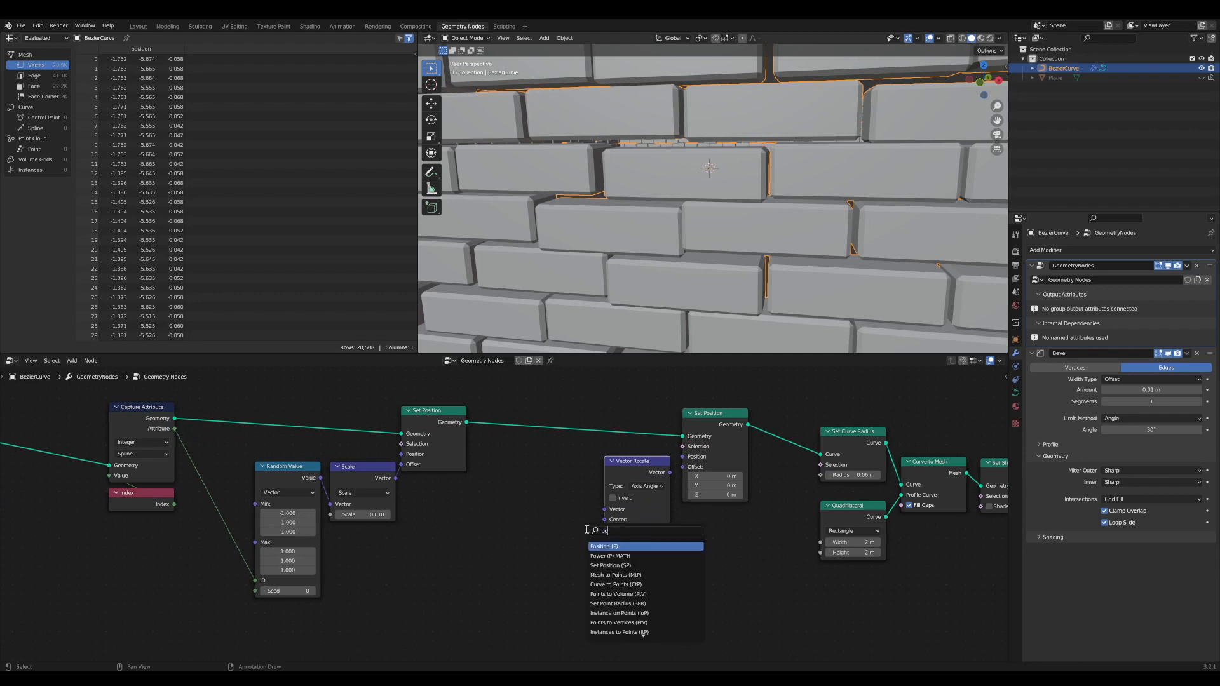
click(555, 504)
scroll(555, 505, up, 1)
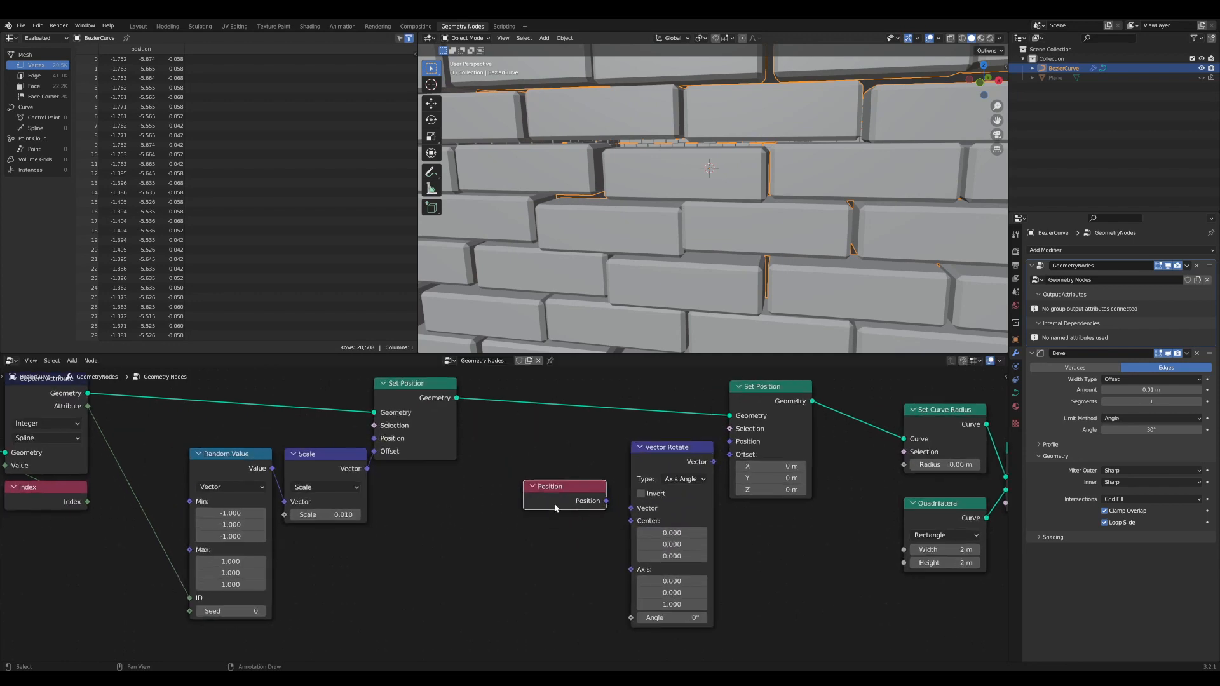
drag(585, 503, 591, 490)
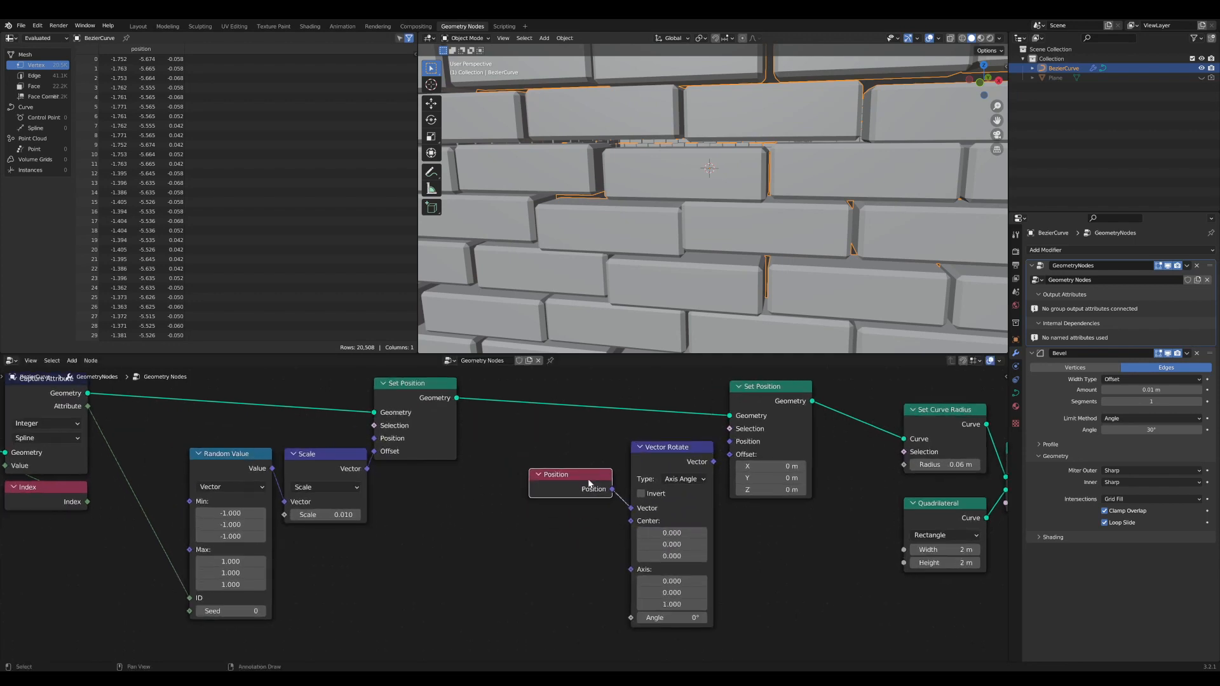
- Link the Vector Rotate output to the second Set Position node's Position input and set the rotation type to Euler
middle_drag(604, 478, 448, 510)
scroll(448, 510, up, 1)
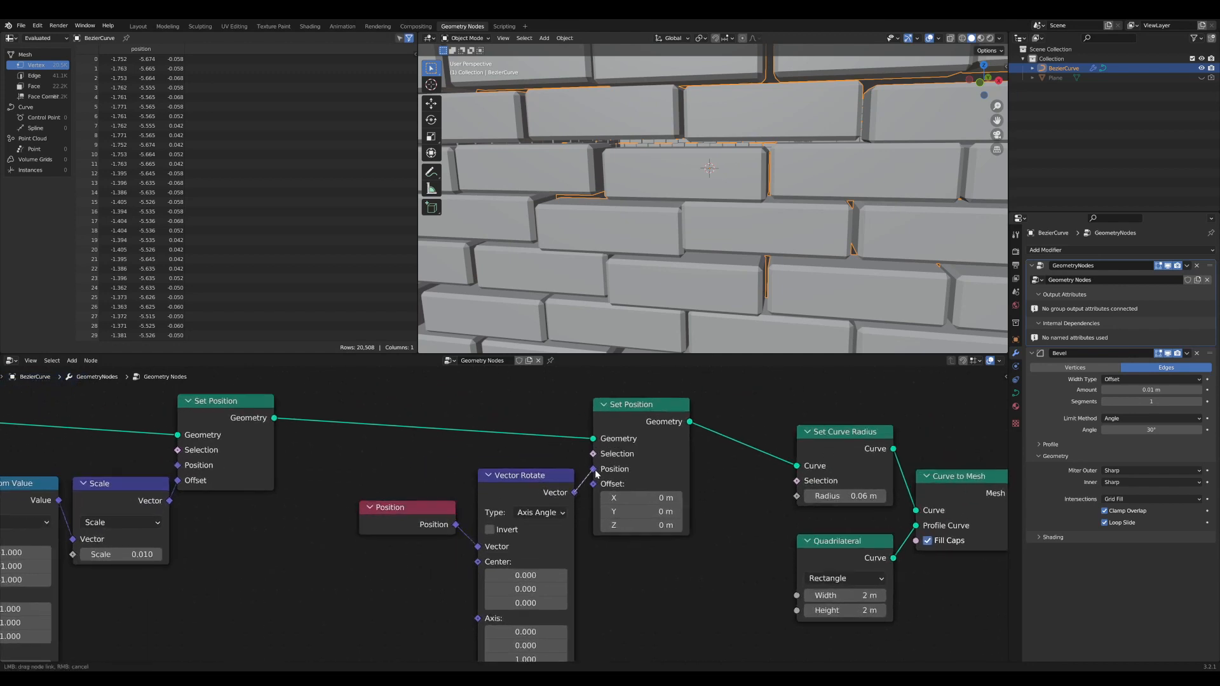
click(546, 478)
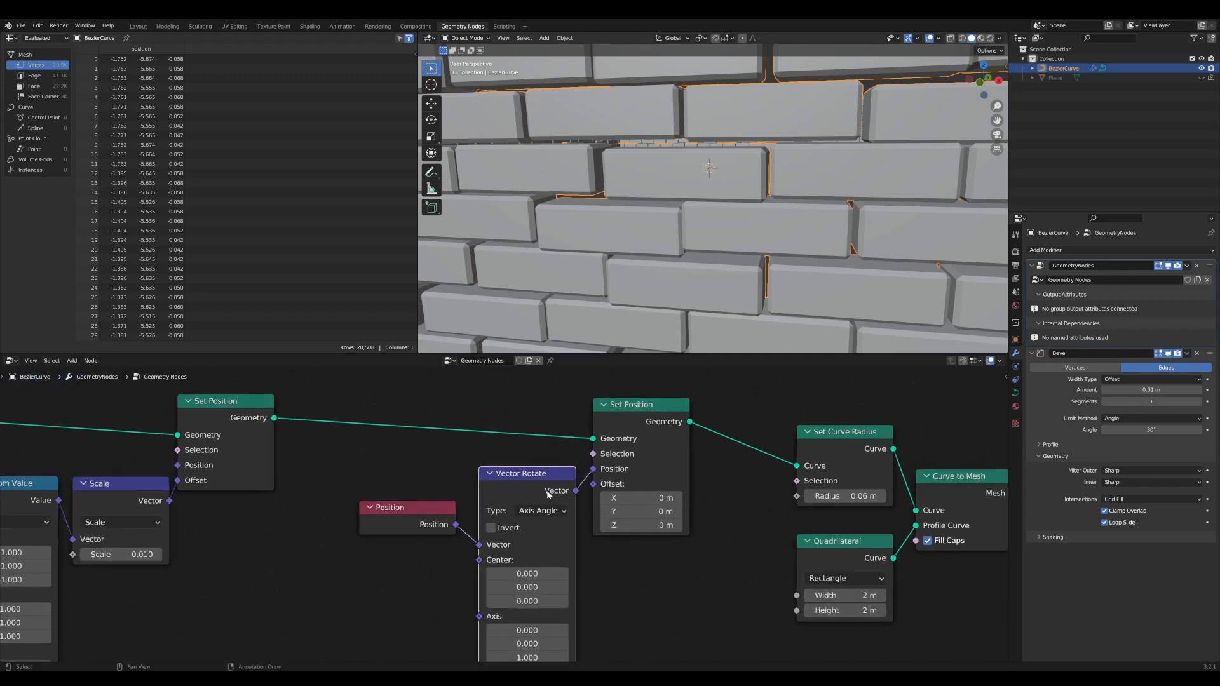
scroll(575, 467, down, 2)
click(570, 478)
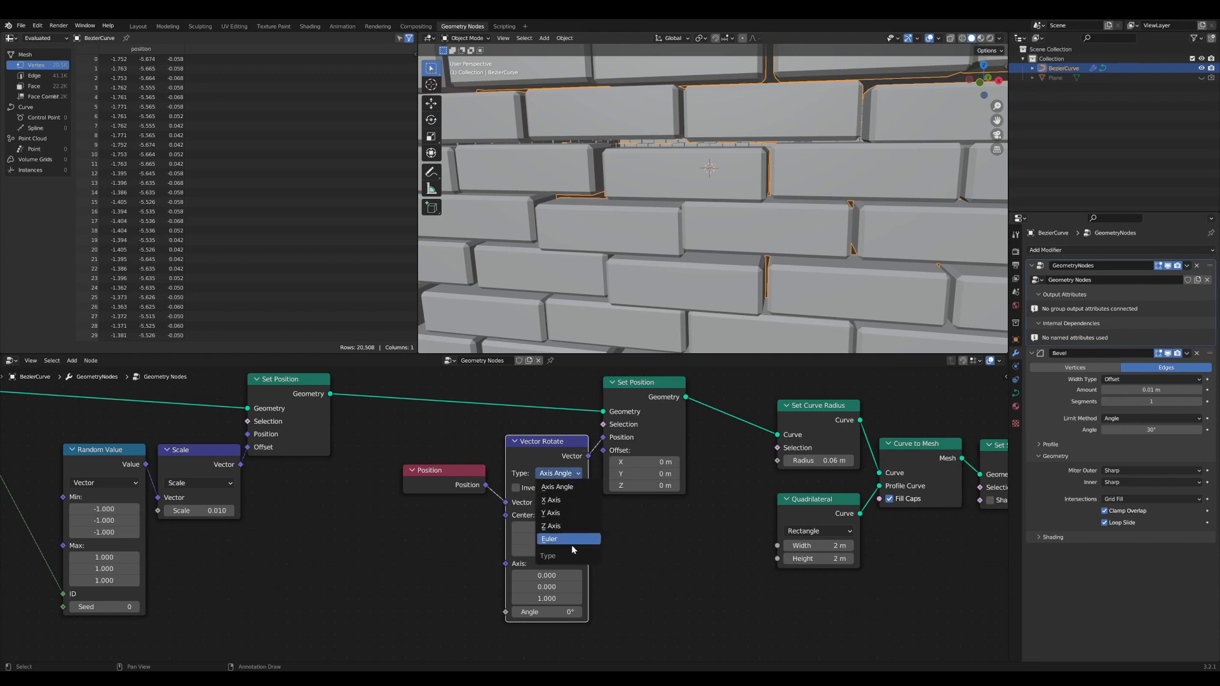
click(570, 544)
- Try changing the X rotation on the Vector Rotate node and check its effect on the whole wall
scroll(577, 577, down, 2)
scroll(559, 559, down, 3)
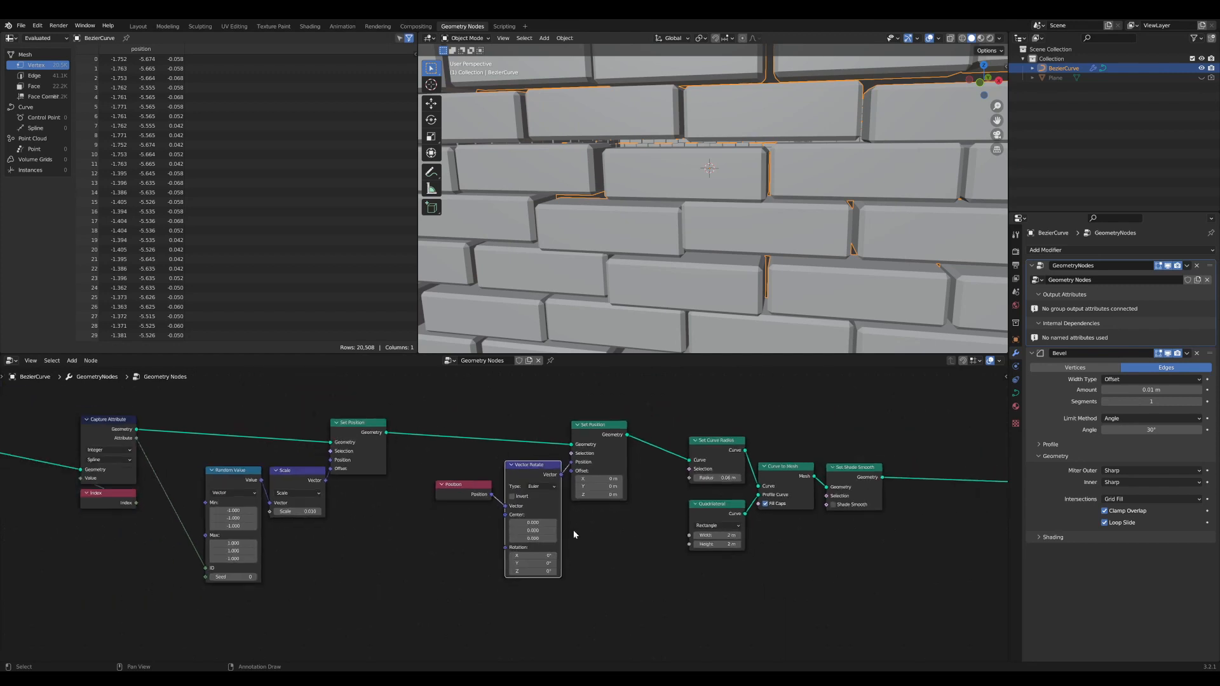
scroll(740, 252, down, 6)
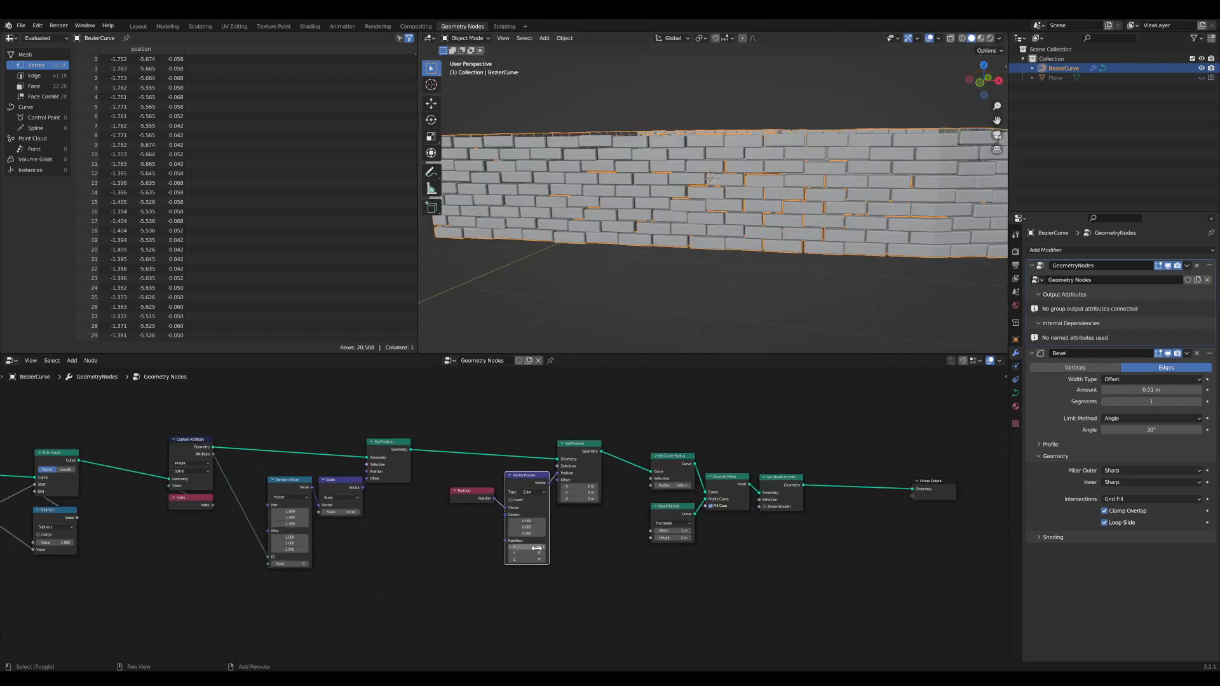
mouse_move(537, 548)
mouse_down()
mouse_move(604, 548)
mouse_move(535, 553)
mouse_up()
middle_drag(711, 253, 709, 261)
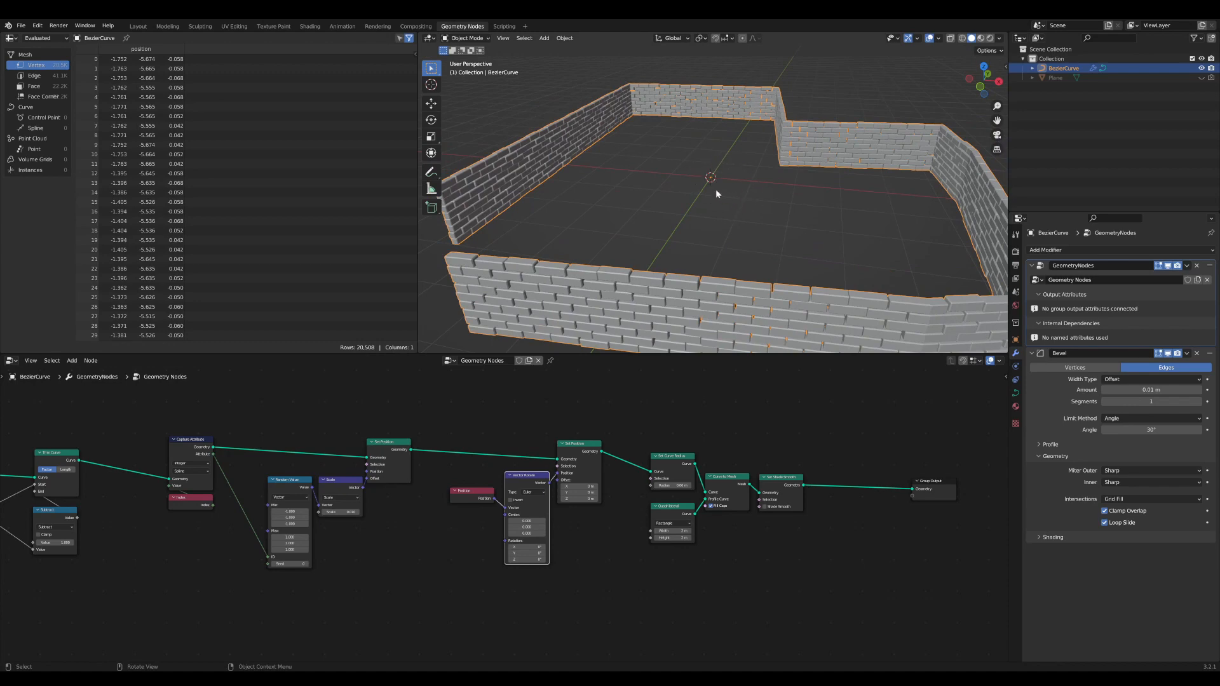
middle_drag(716, 189, 710, 218)
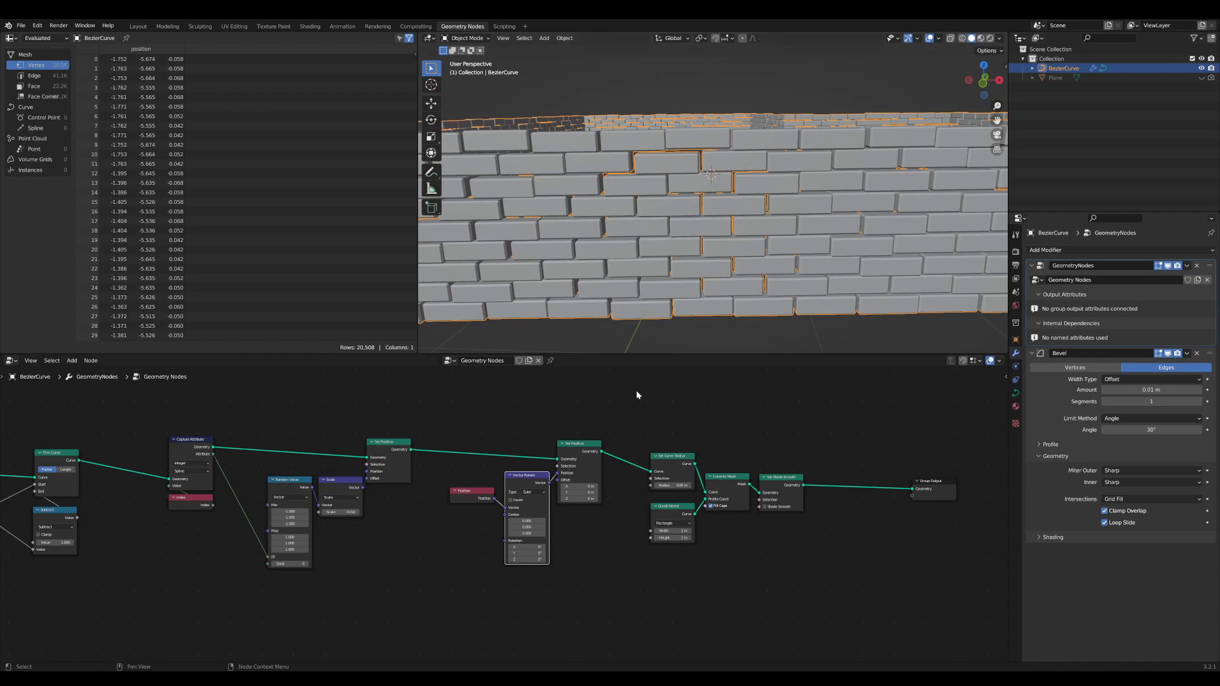
- Shift the vector Random Value, Scale and first Set Position nodes together within the node tree
middle_drag(595, 479, 672, 473)
scroll(653, 490, up, 3)
middle_drag(540, 519, 645, 525)
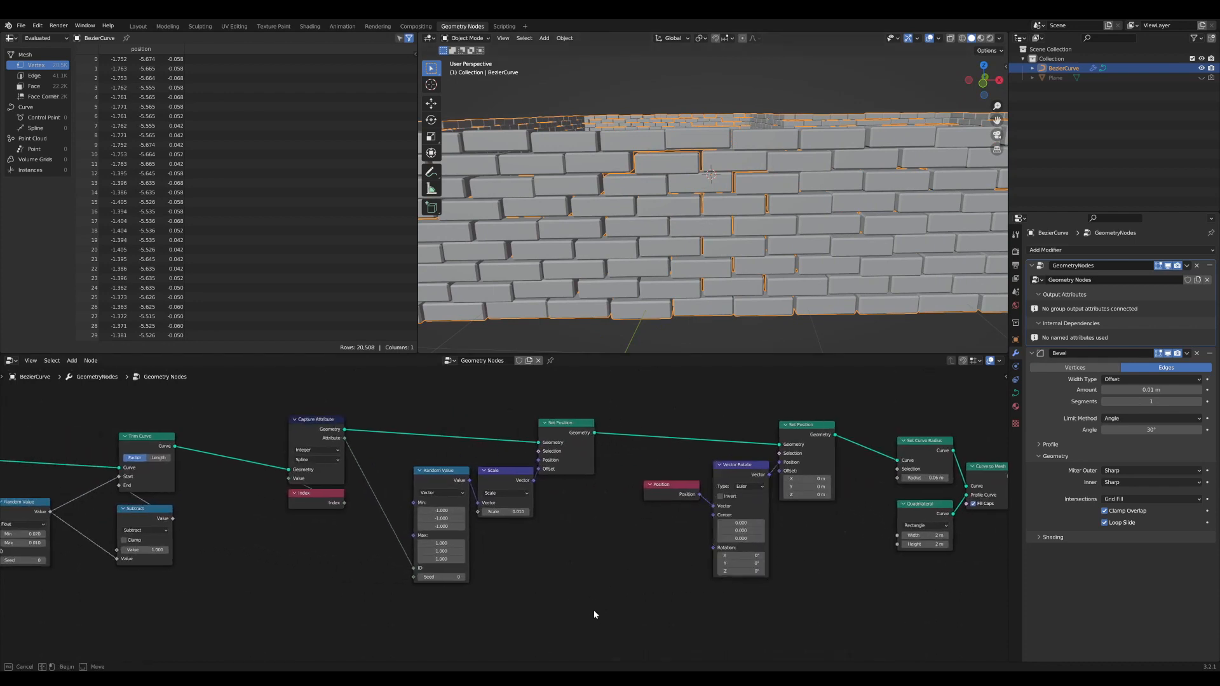
drag(594, 611, 438, 413)
key(g)
click(451, 415)
- Move the Capture Attribute and Index nodes together, closer to the Trim Curve node
middle_drag(393, 495, 525, 491)
scroll(525, 491, up, 1)
drag(481, 545, 439, 410)
scroll(487, 410, up, 1)
middle_drag(486, 410, 536, 483)
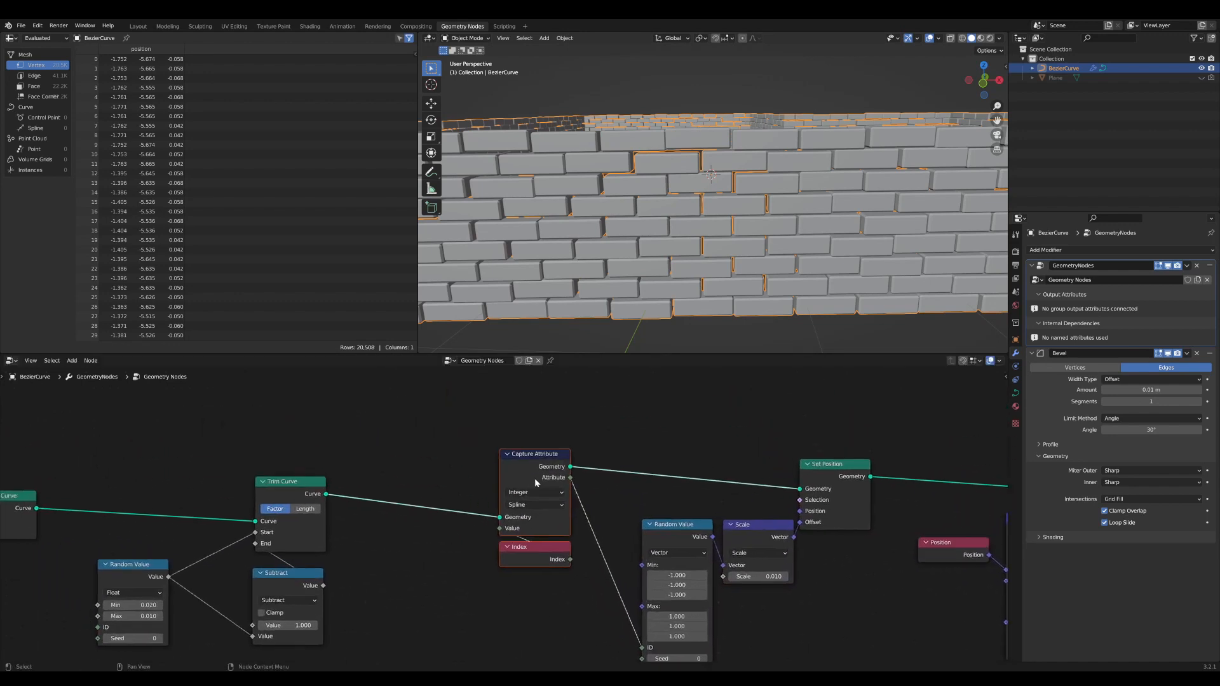
drag(515, 512, 483, 510)
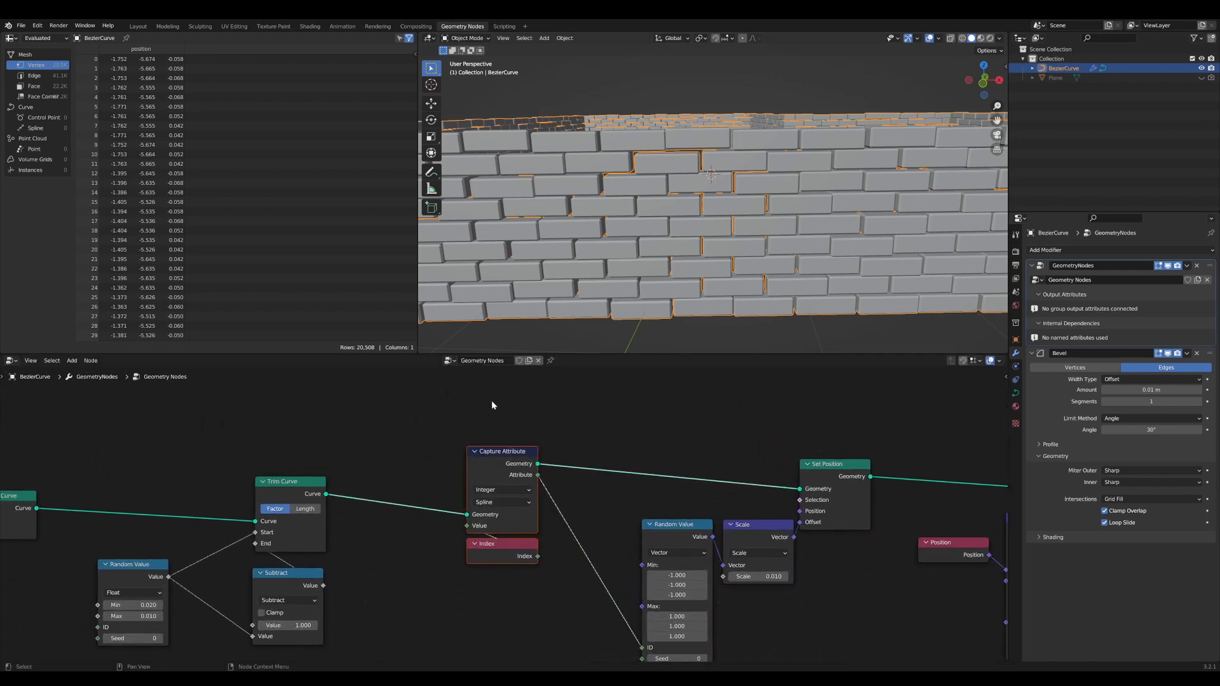
- Preview the Capture Attribute node's output in the viewport, then switch back to the Set Shade Smooth output
ctrl+shift+click(498, 456)
scroll(664, 390, down, 2)
middle_drag(556, 492, 602, 490)
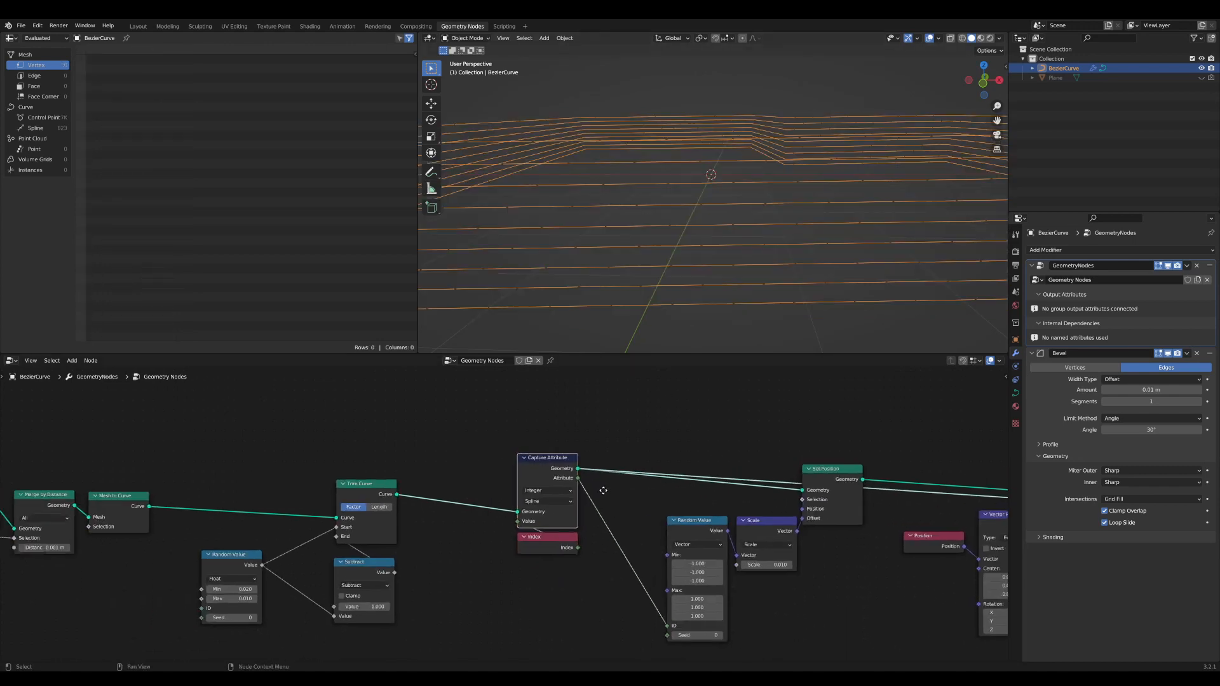
scroll(636, 458, down, 4)
middle_drag(668, 436, 237, 407)
scroll(634, 447, down, 1)
ctrl+shift+click(696, 499)
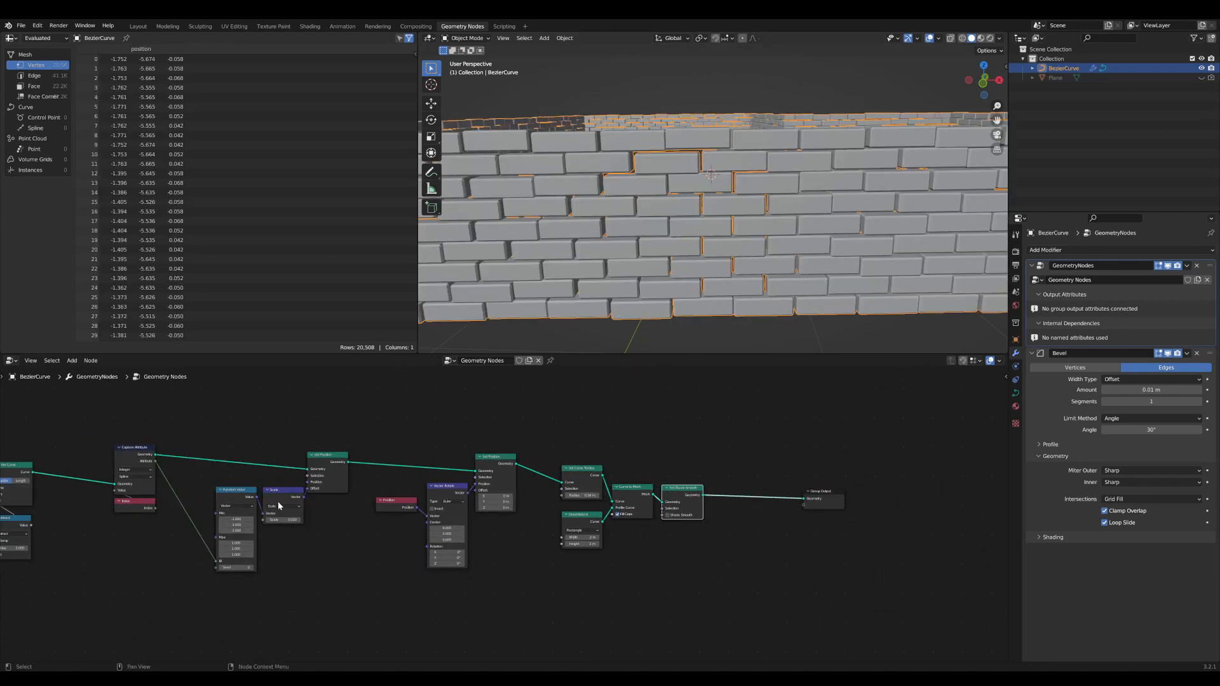
- Move the Index and Capture Attribute nodes a little further toward Trim Curve
middle_drag(278, 504, 657, 491)
scroll(580, 403, up, 5)
middle_drag(525, 381, 660, 460)
scroll(607, 465, up, 1)
click(652, 533)
shift+click(645, 447)
drag(643, 447, 615, 445)
- Move the vector Random Value, Scale and first Set Position nodes closer to Capture Attribute, widening the gap before Vector Rotate
ctrl+scroll(520, 490, down, 5)
drag(769, 627, 591, 459)
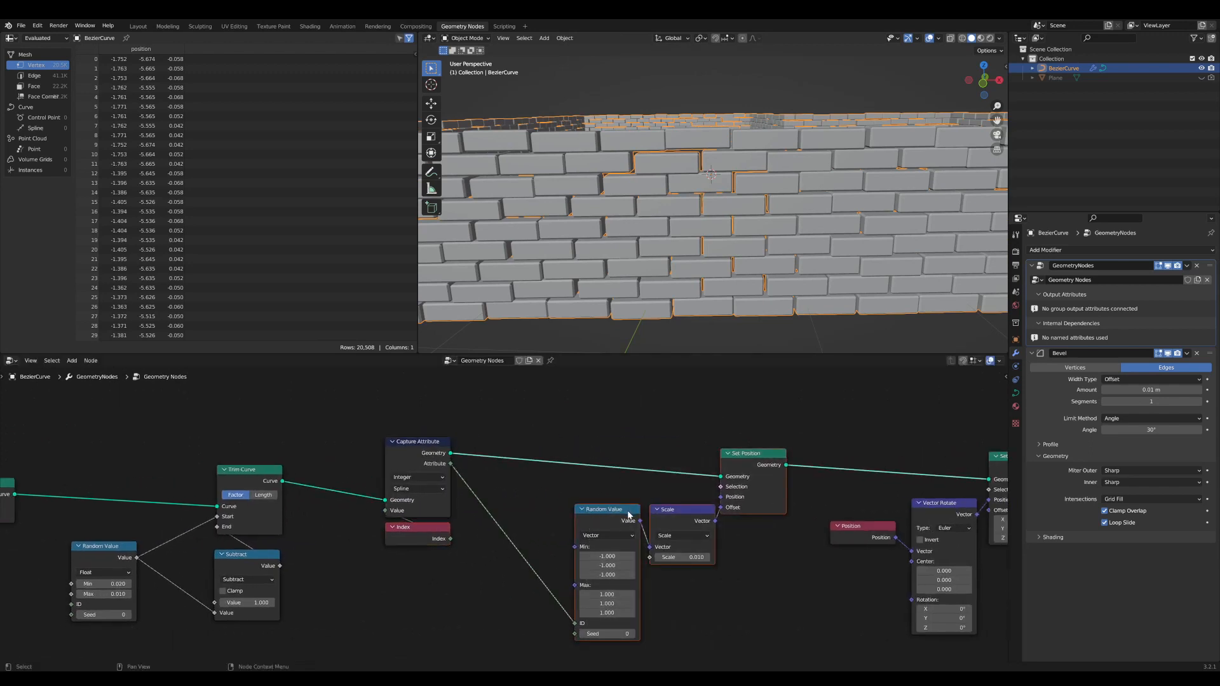
drag(627, 513, 556, 512)
middle_drag(652, 516, 508, 513)
drag(551, 450, 569, 435)
middle_drag(546, 442, 470, 451)
- Duplicate Capture Attribute, insert the copy between the two Set Position nodes and set its data type to Vector
click(198, 454)
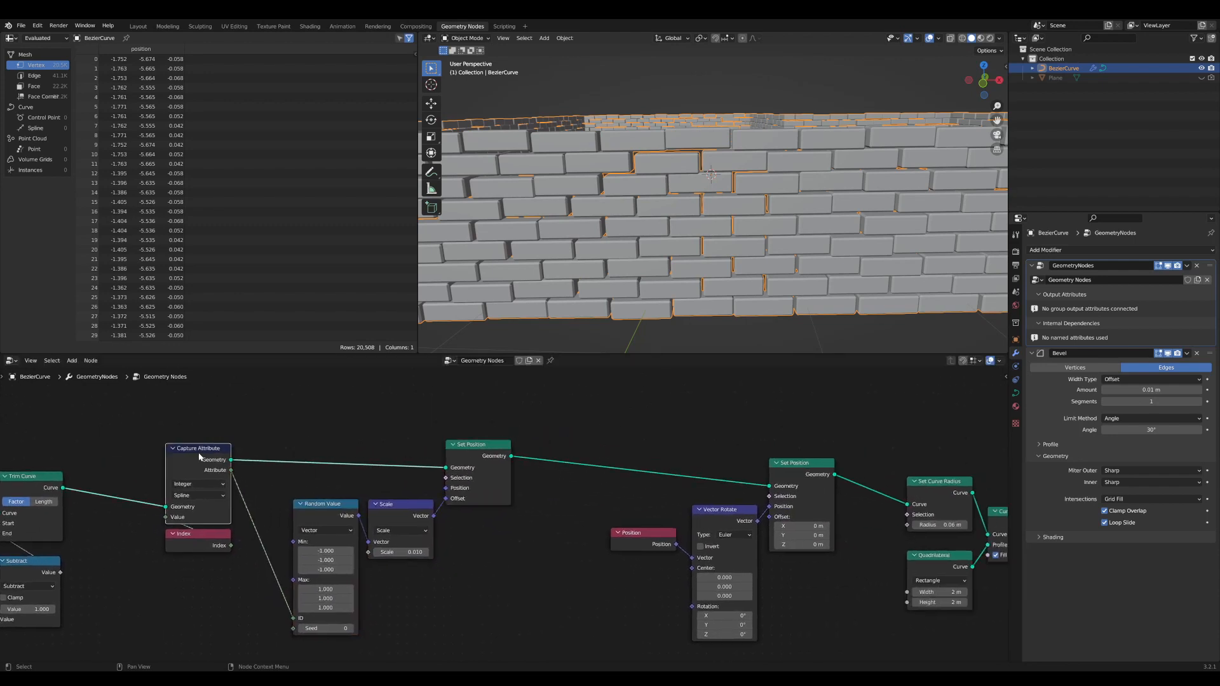
key(shift+d)
click(578, 443)
scroll(556, 471, up, 3)
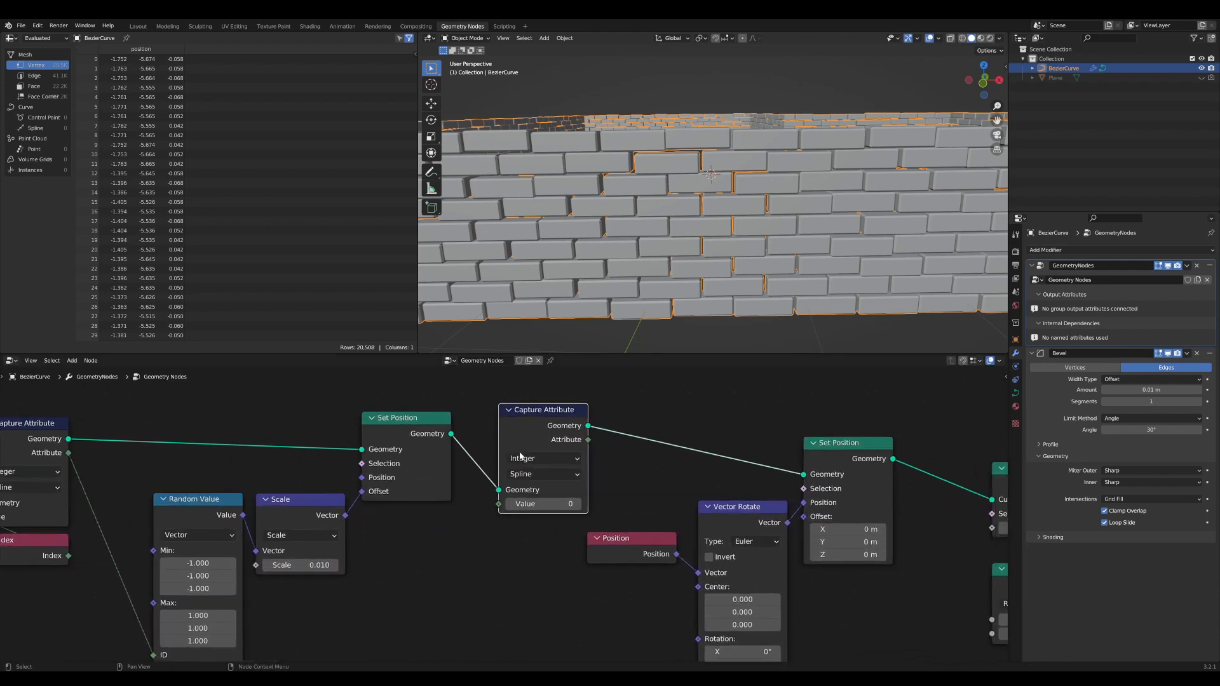
click(563, 445)
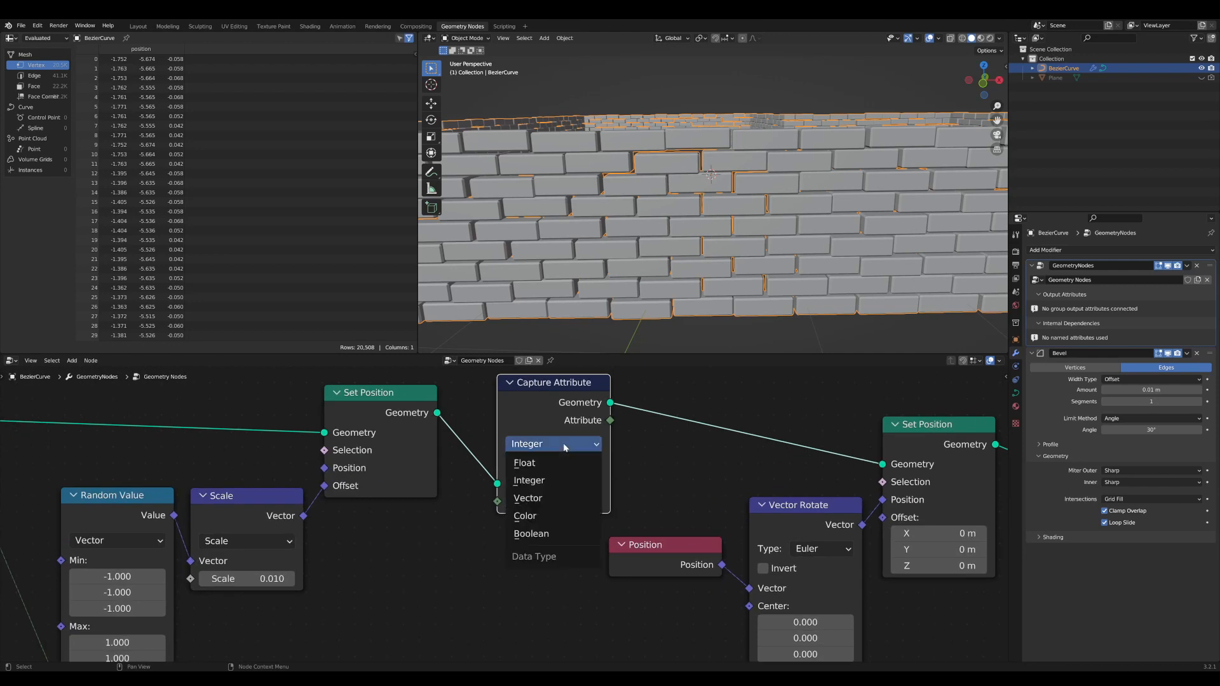
click(553, 502)
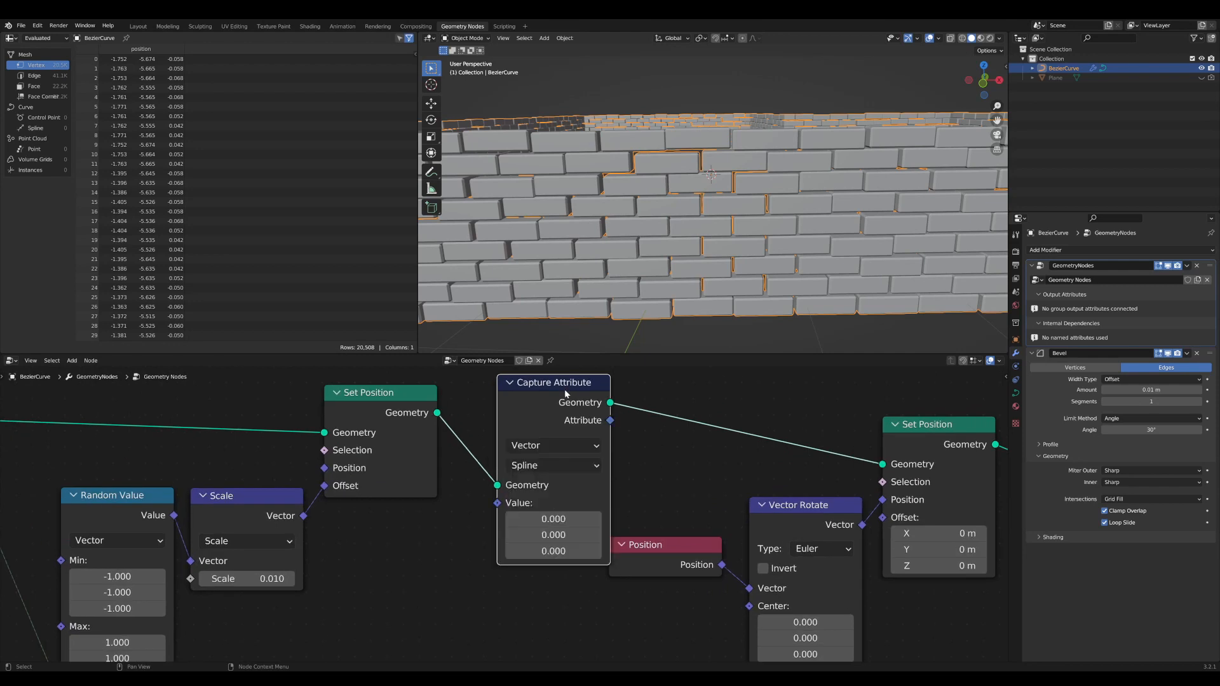
drag(566, 393, 562, 393)
- Duplicate the Position node beside the vector Capture Attribute and link the copy to its Value input
drag(666, 557, 682, 528)
middle_drag(699, 513, 754, 468)
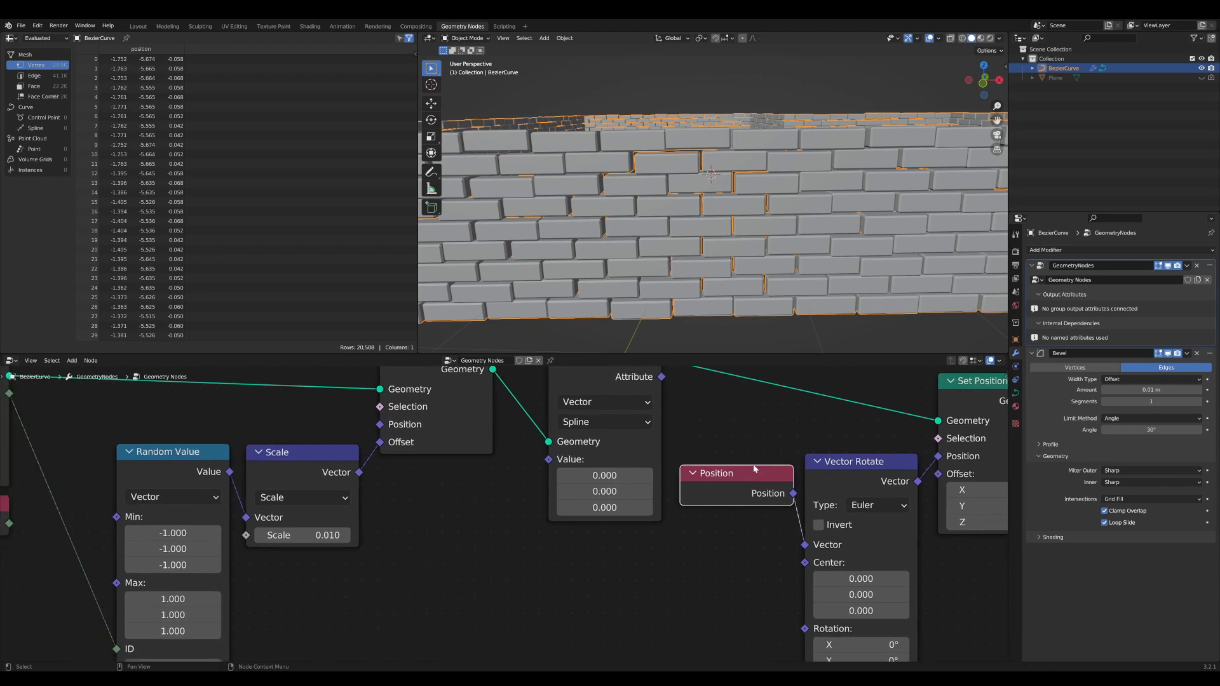
key(shift+d)
click(490, 480)
middle_drag(489, 480, 415, 530)
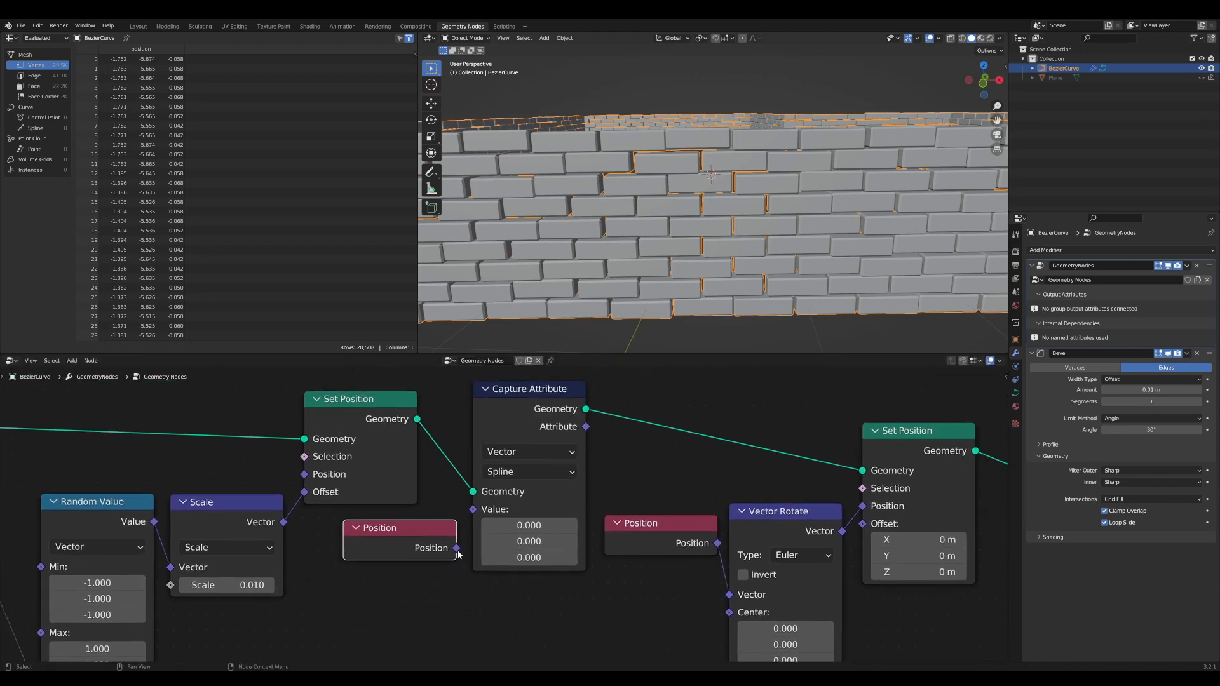
drag(467, 516, 420, 531)
scroll(449, 531, down, 1)
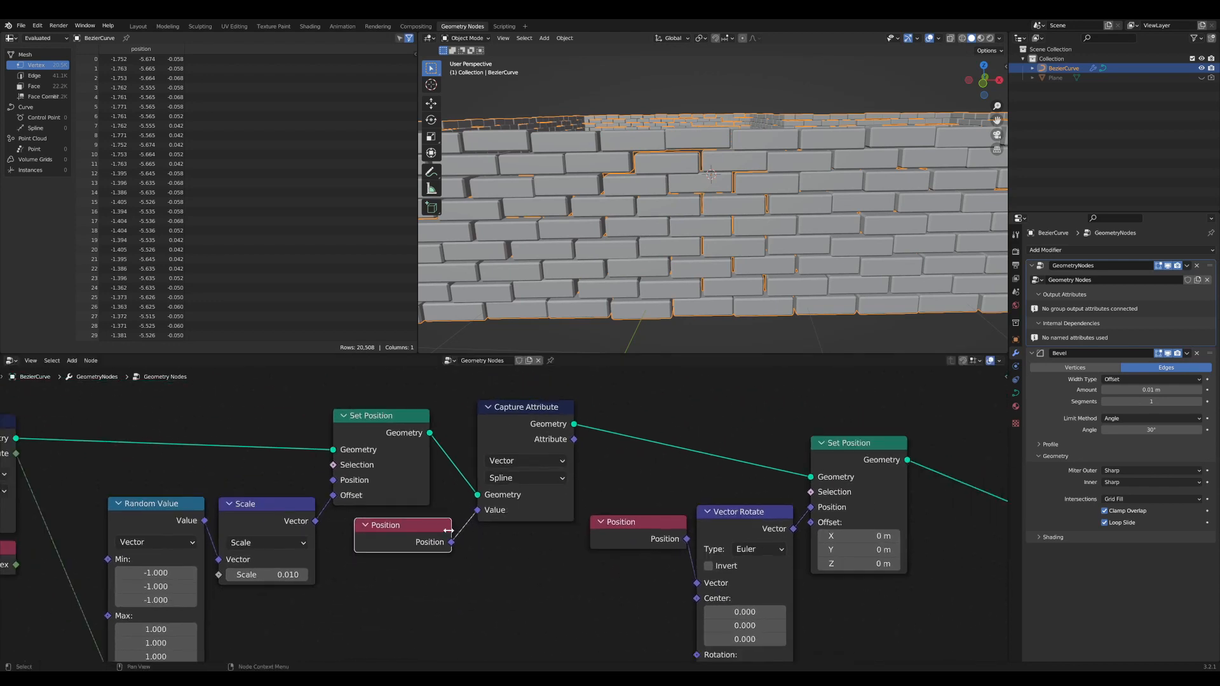
- Link the vector Capture Attribute's Attribute output to the Center input of the Vector Rotate node
middle_drag(452, 529, 362, 529)
scroll(363, 530, down, 1)
middle_drag(465, 494, 400, 492)
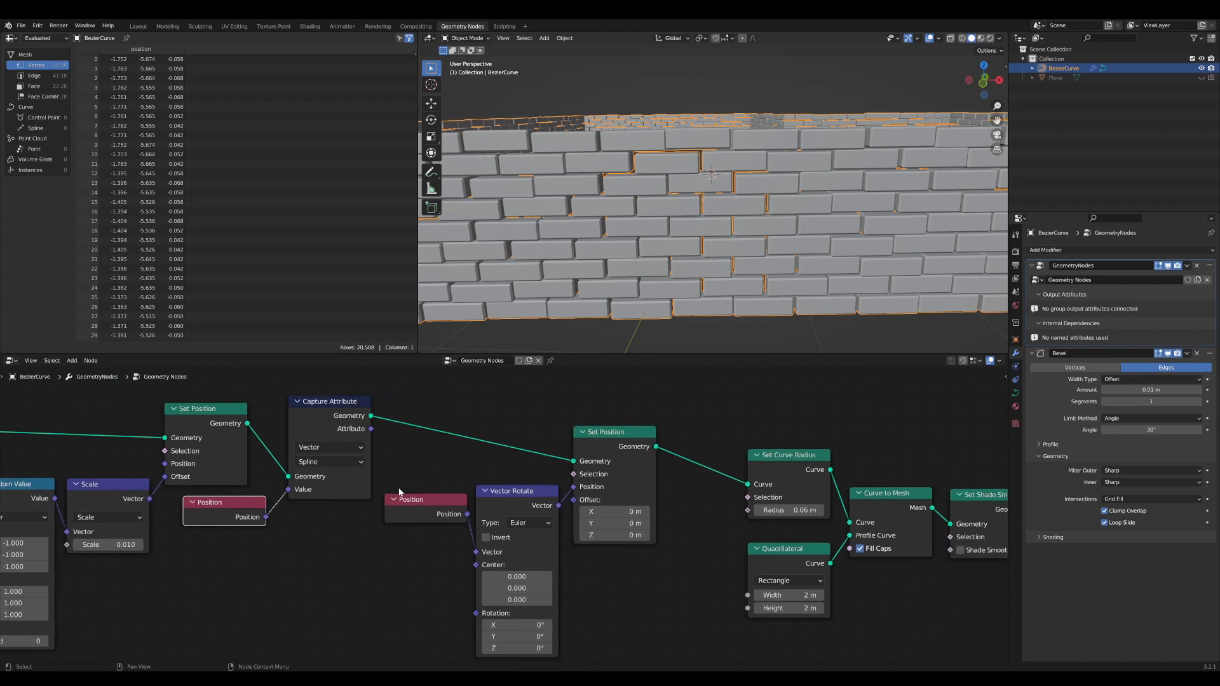
click(341, 411)
middle_drag(476, 575, 476, 549)
scroll(476, 549, down, 1)
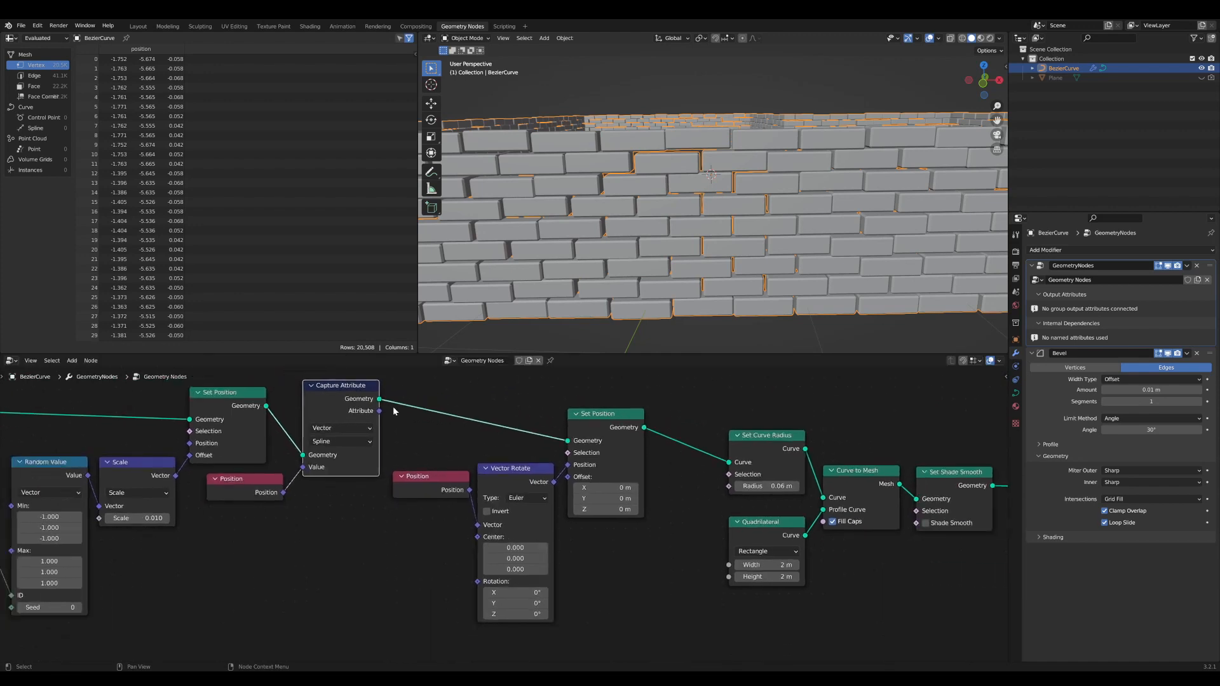
drag(380, 412, 388, 427)
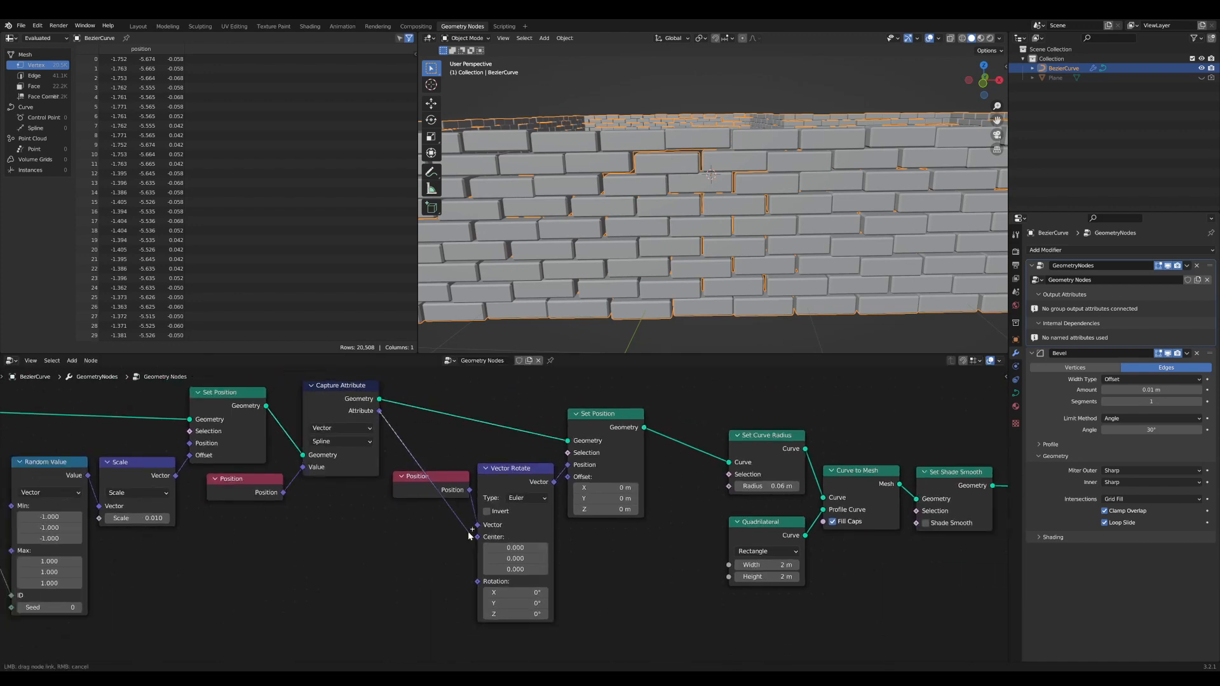
drag(480, 540, 479, 538)
scroll(645, 523, down, 1)
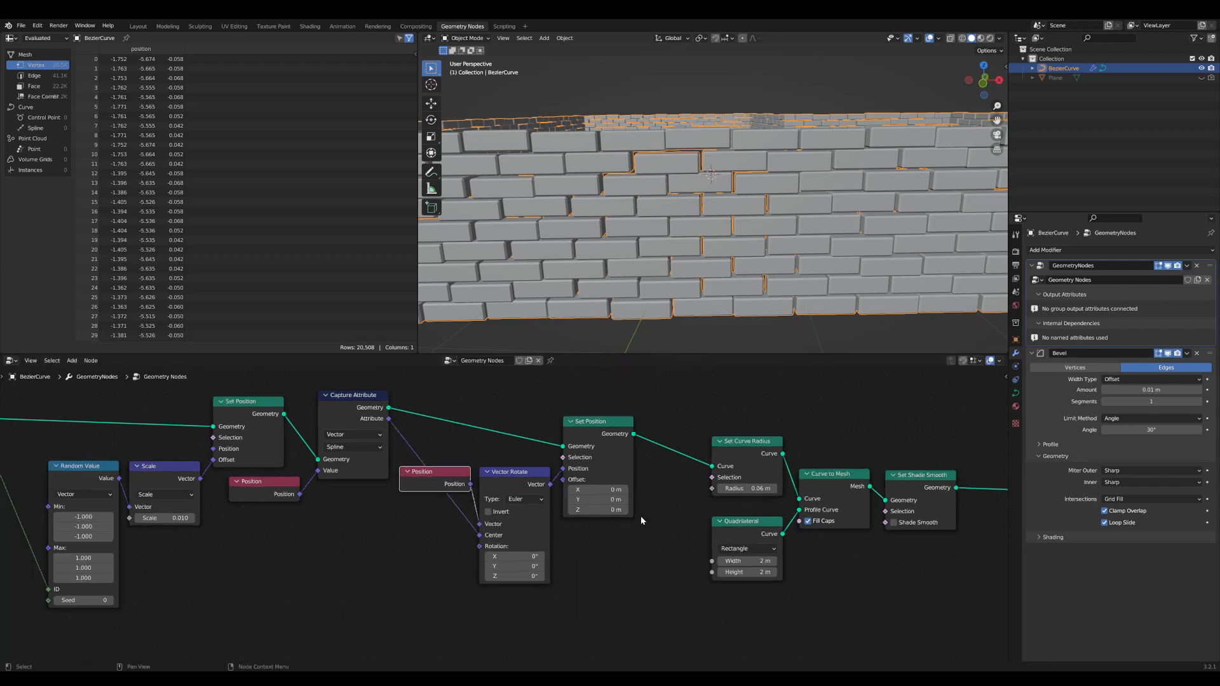
- Try adjusting the Euler Rotation values on the Vector Rotate node with the captured center, then cancel the change
middle_drag(645, 523, 346, 536)
scroll(571, 508, down, 1)
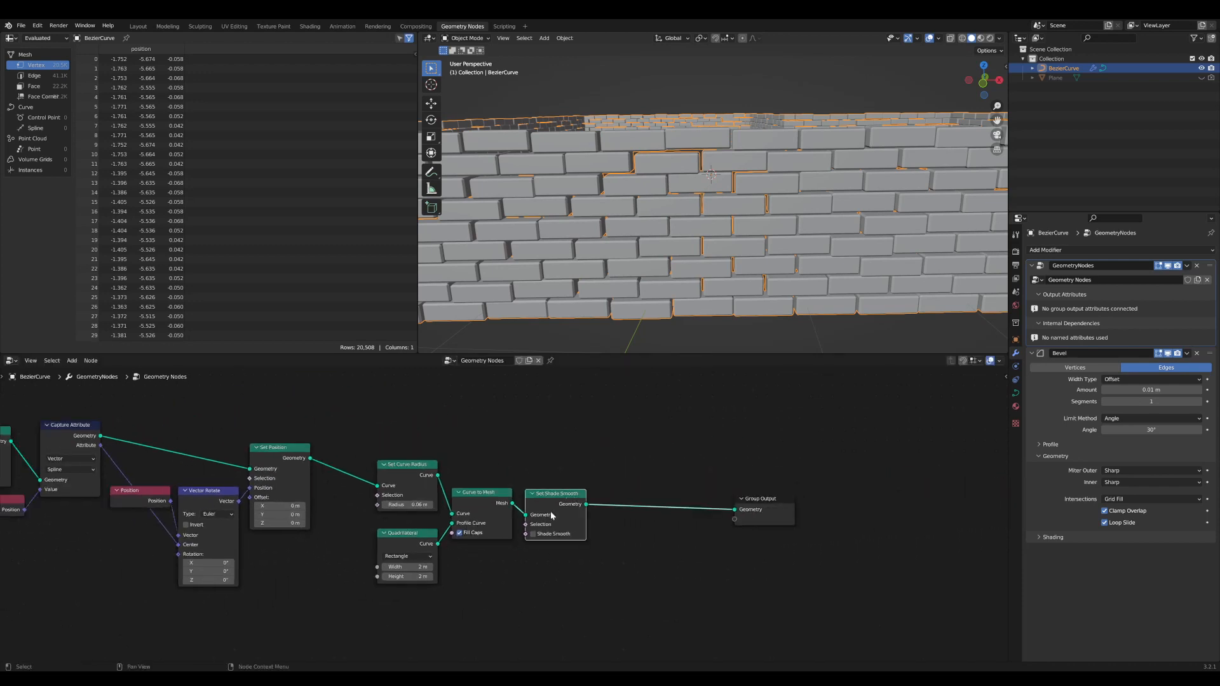
middle_drag(511, 533, 818, 454)
scroll(667, 485, up, 4)
middle_drag(667, 484, 646, 528)
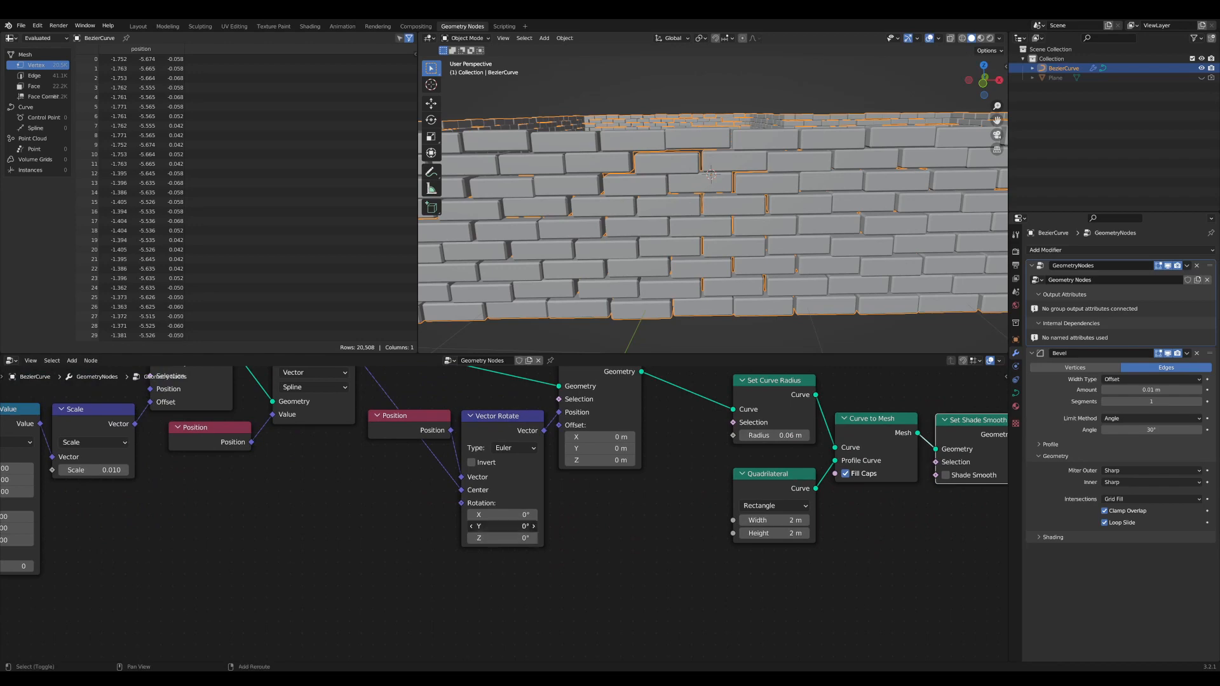
mouse_move(502, 526)
mouse_down()
mouse_move(491, 527)
mouse_move(513, 515)
mouse_move(487, 538)
mouse_up()
right_click(507, 522)
key(Escape)
key(Escape)
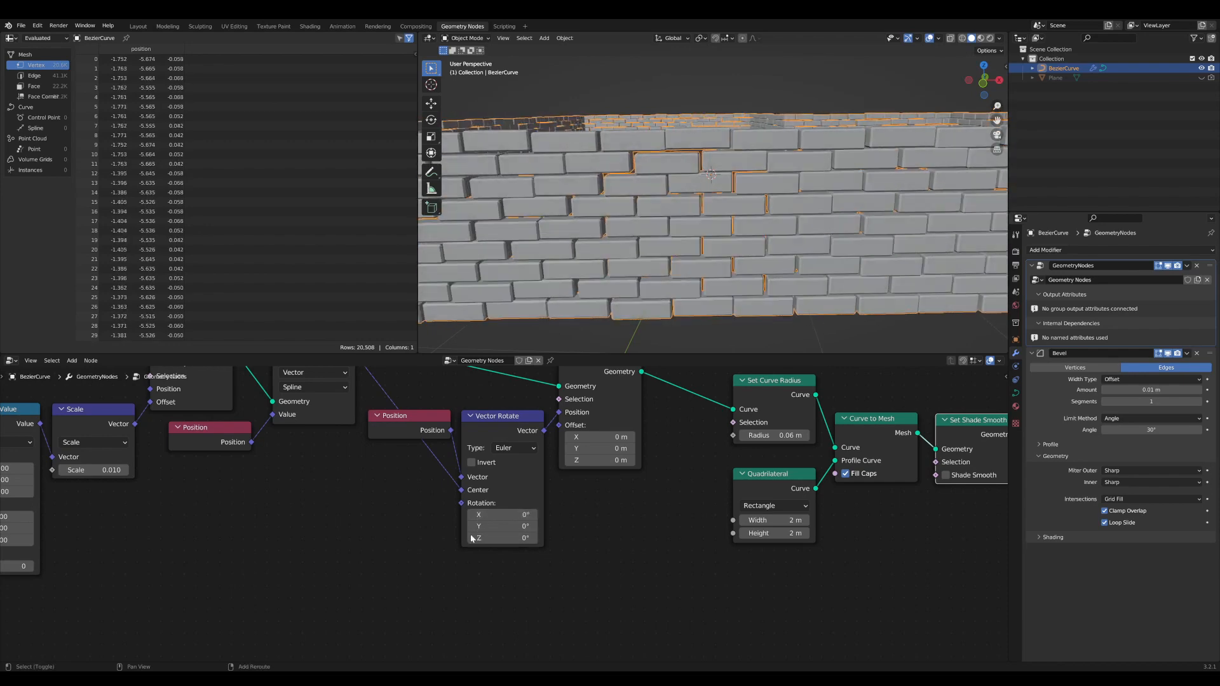
scroll(687, 444, down, 2)
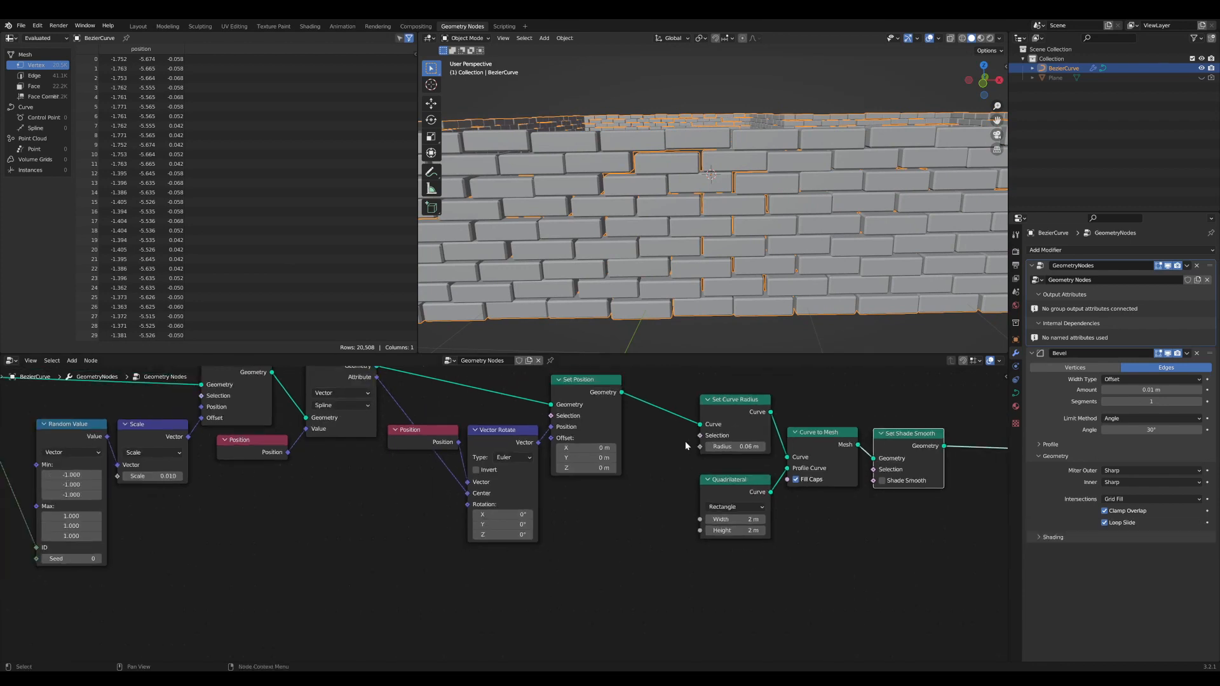
- Duplicate the vector Random Value and Scale nodes and place the copies below the Vector Rotate node
middle_drag(686, 444, 731, 470)
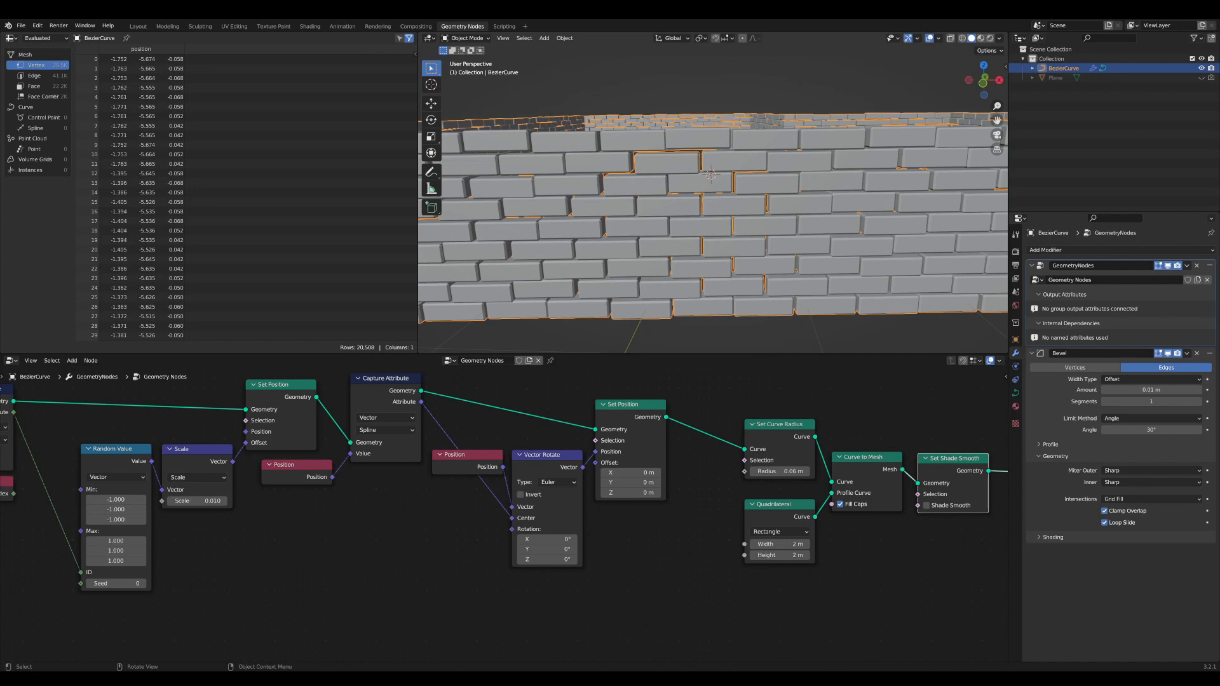
ctrl+scroll(559, 574, left, 10)
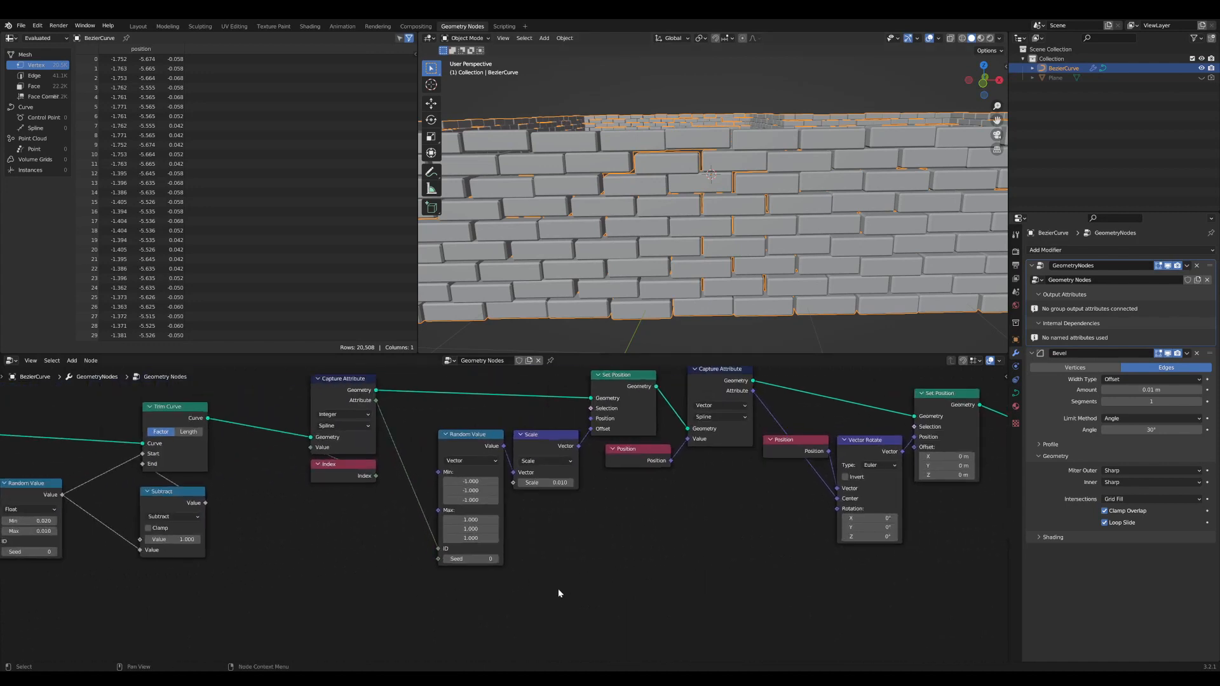
drag(560, 590, 504, 450)
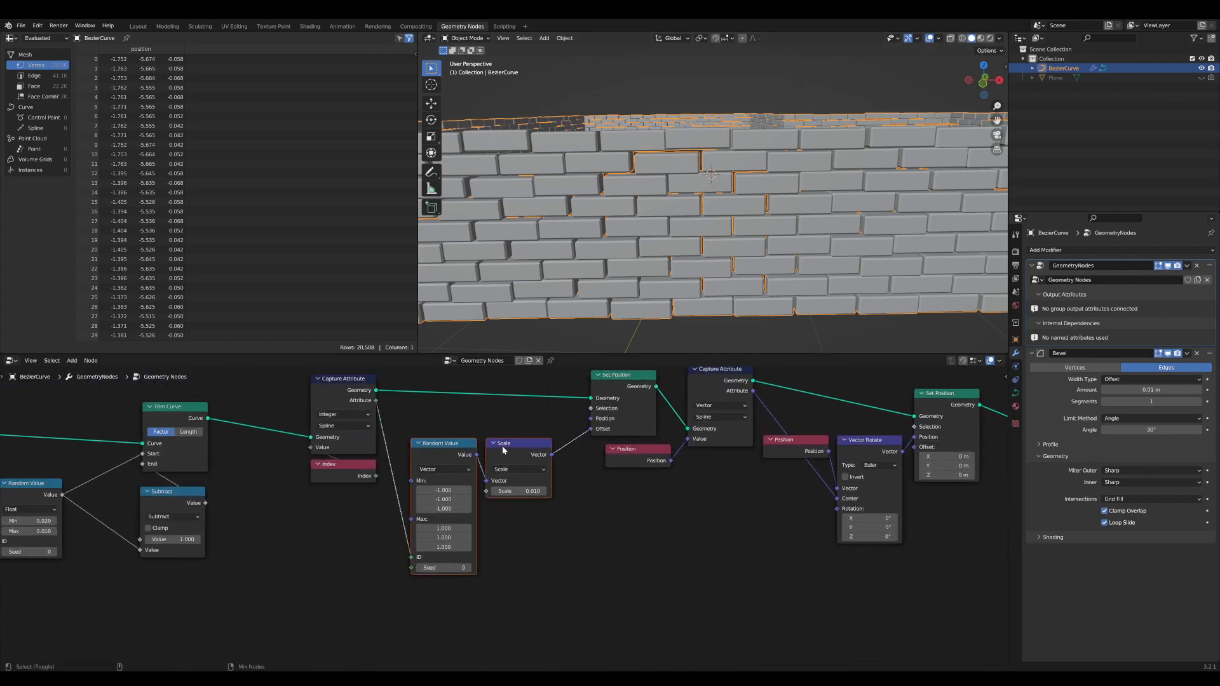
key(shift+d)
click(778, 522)
- Link the integer Capture Attribute output to the copied Random Value's ID, and the copied Scale's output to Vector Rotate's Rotation
drag(686, 634, 323, 445)
middle_drag(545, 571, 551, 526)
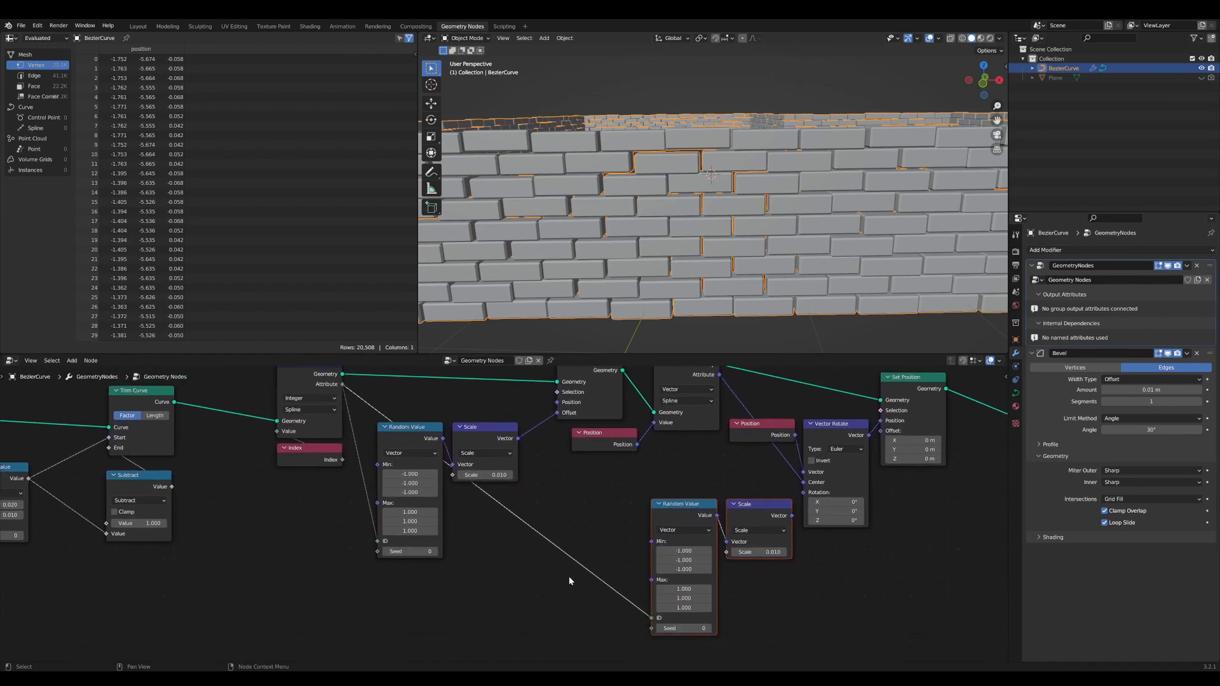
middle_drag(724, 568, 370, 566)
scroll(644, 508, up, 2)
middle_drag(445, 540, 720, 502)
scroll(674, 508, up, 2)
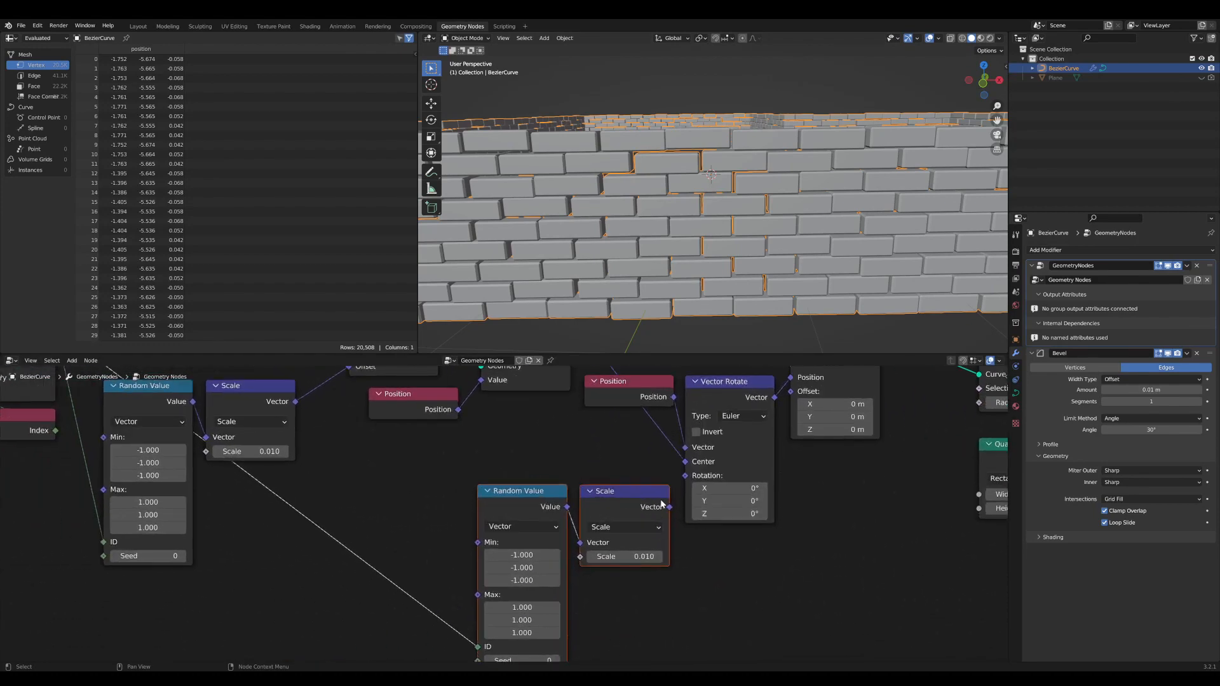
drag(654, 501, 634, 500)
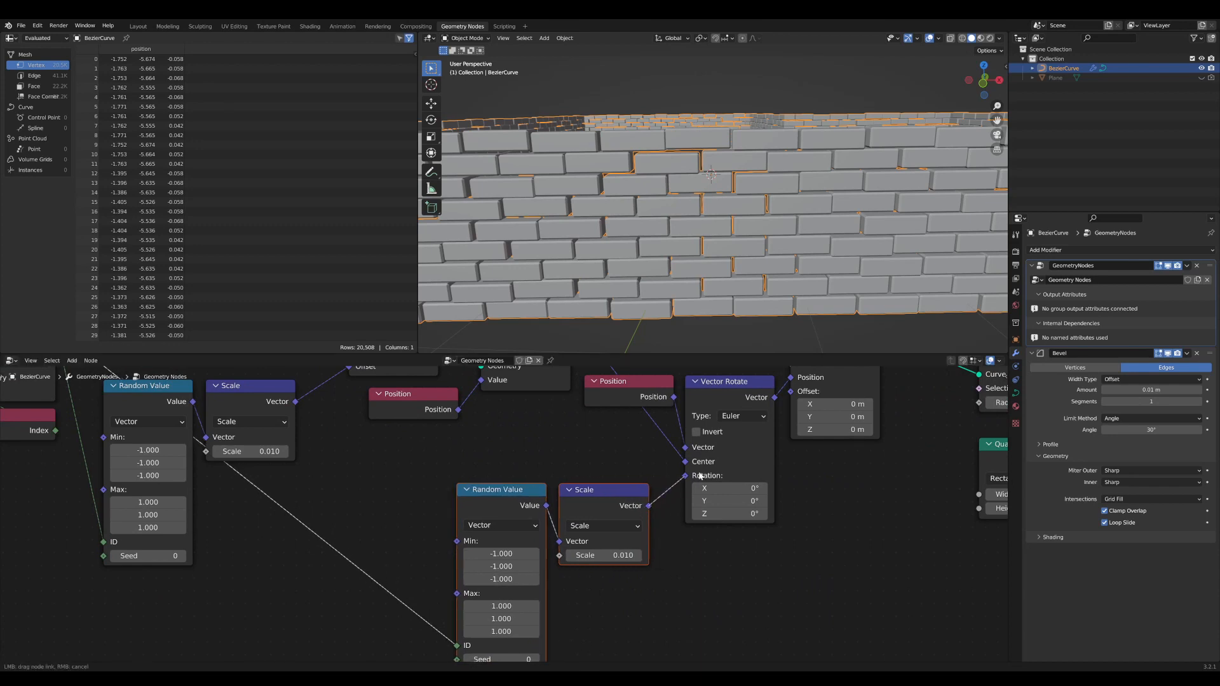
drag(699, 476, 698, 477)
- Set the copied vector Random Value's seed to 62 and the copied Scale node's factor to 0.020
middle_drag(678, 600, 715, 530)
scroll(737, 528, down, 1)
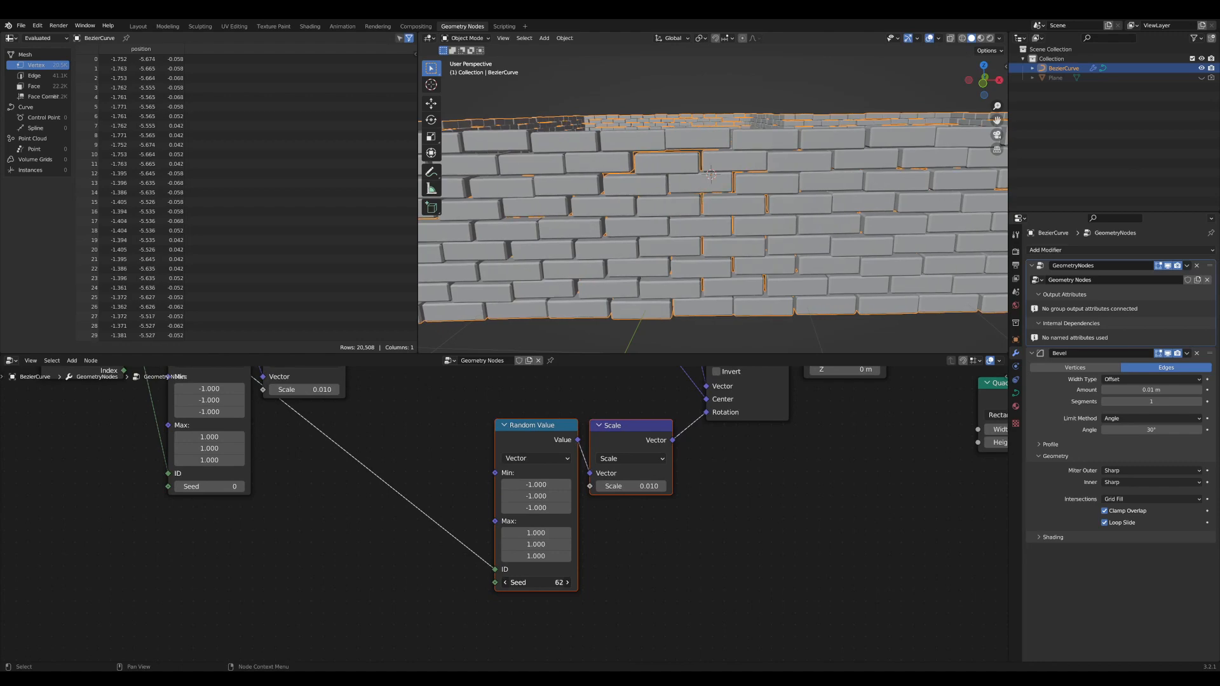
scroll(674, 554, up, 1)
mouse_move(647, 525)
mouse_down()
mouse_move(698, 525)
mouse_move(649, 526)
mouse_up()
scroll(664, 533, up, 1)
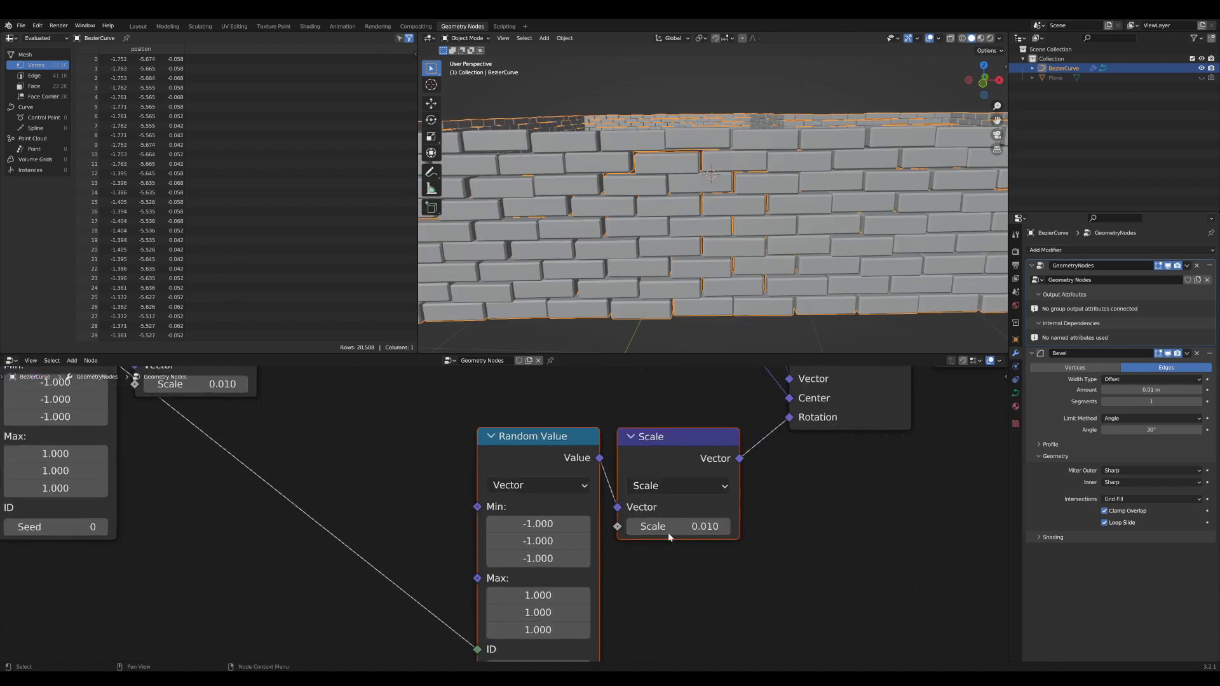
click(694, 526)
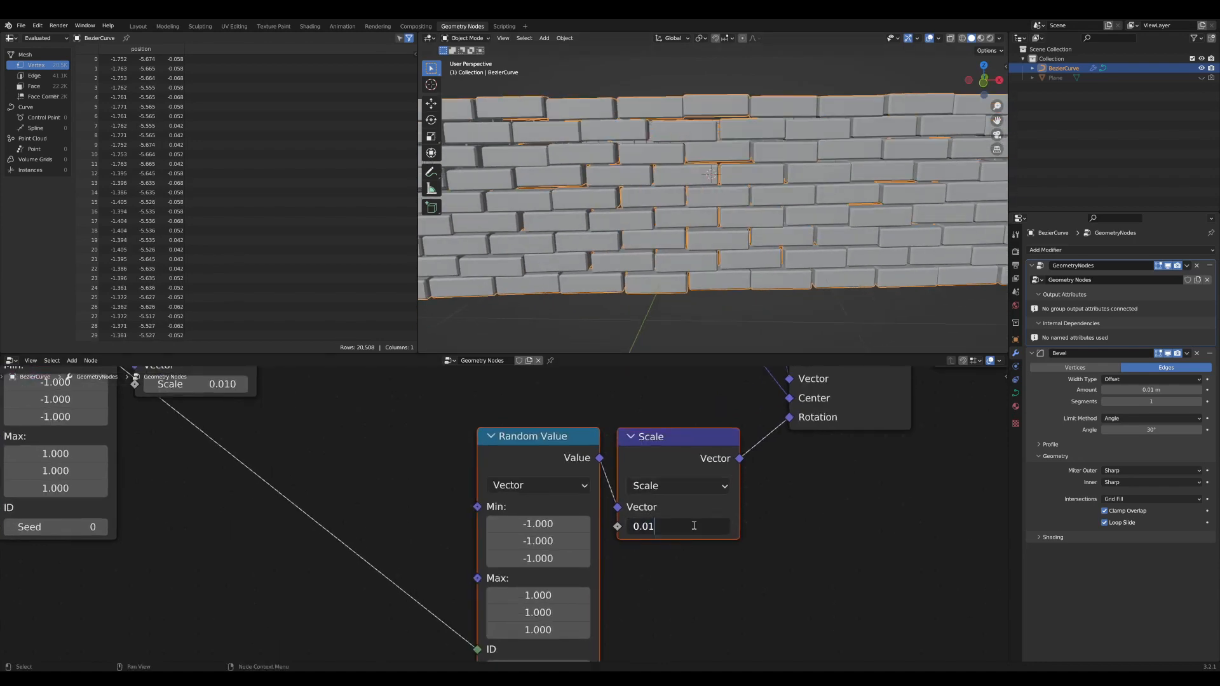
key(BackSpace)
text(2)
key(Return)
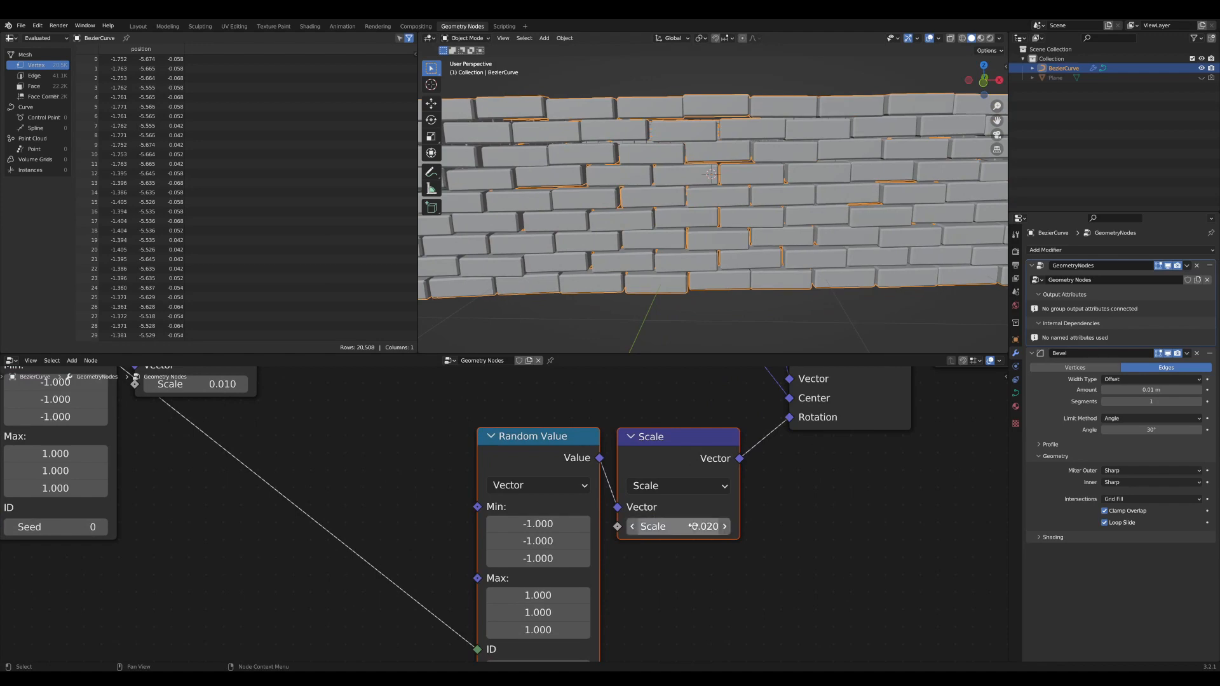
scroll(698, 255, down, 3)
middle_drag(697, 255, 816, 280)
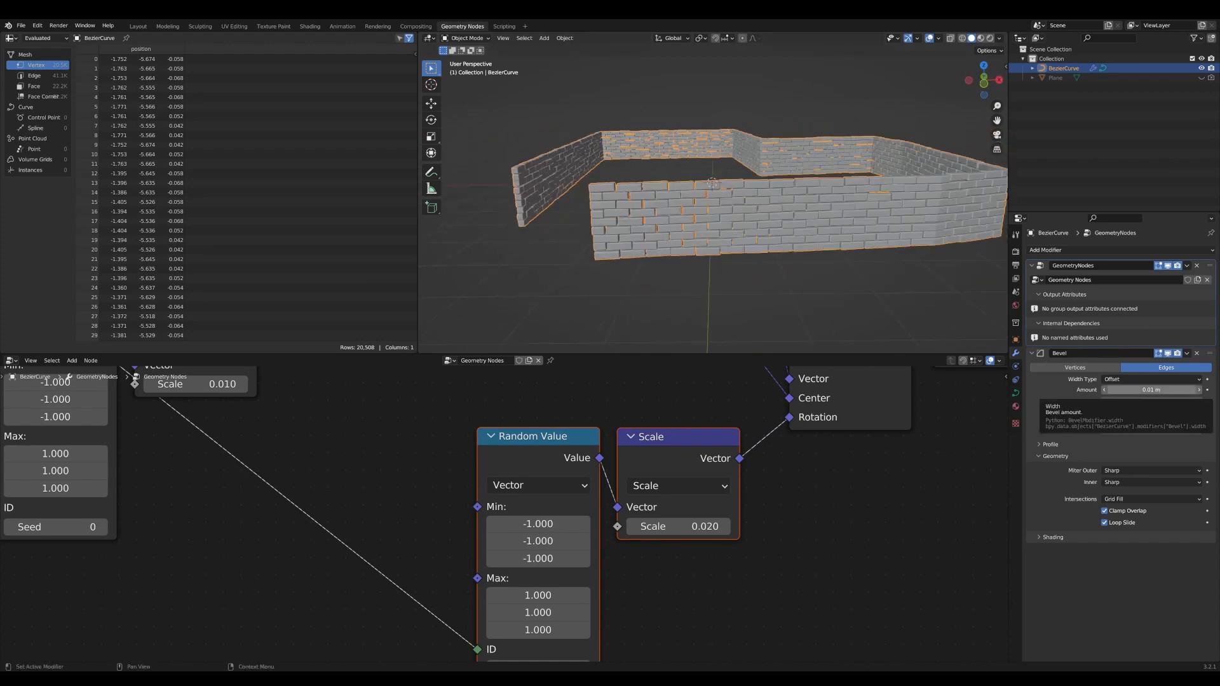
- Move the Group Output and the Set Curve Radius, Quadrilateral, Curve to Mesh and Set Shade Smooth nodes right to free up space
scroll(508, 492, down, 5)
middle_drag(575, 492, 845, 576)
scroll(763, 565, down, 3)
middle_drag(985, 493, 436, 516)
scroll(602, 516, up, 2)
middle_drag(957, 587, 640, 573)
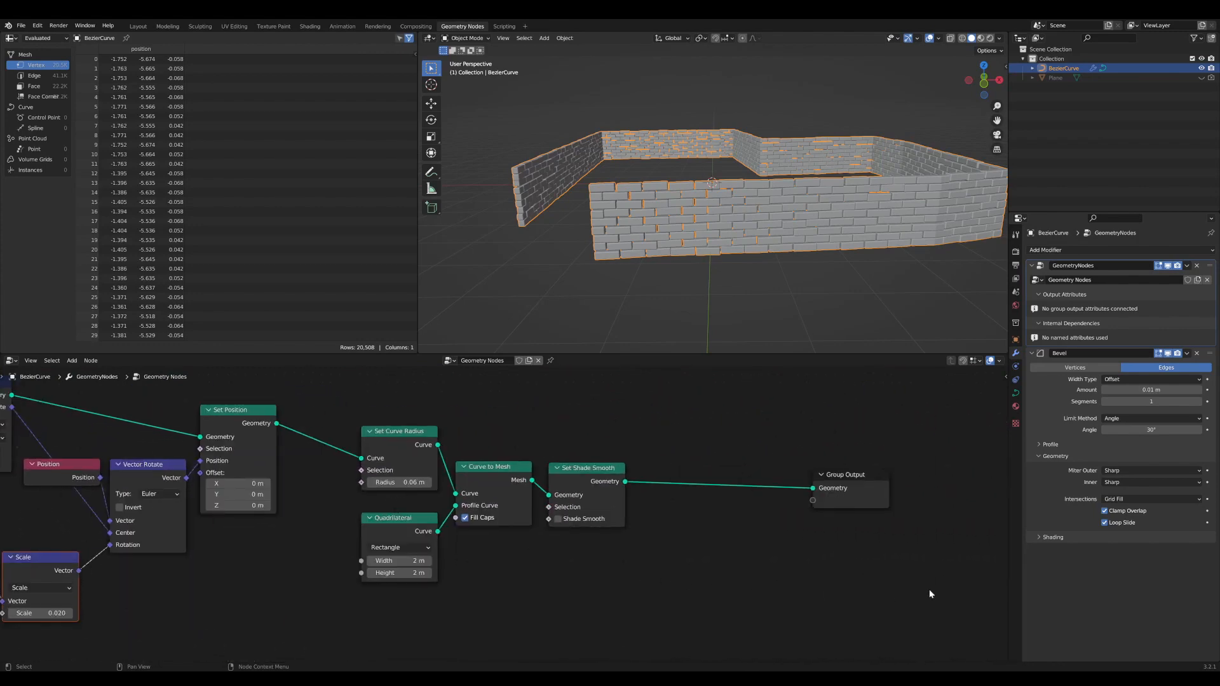
drag(928, 589, 381, 416)
drag(386, 434, 626, 416)
drag(938, 584, 360, 421)
drag(588, 471, 779, 467)
scroll(659, 310, up, 5)
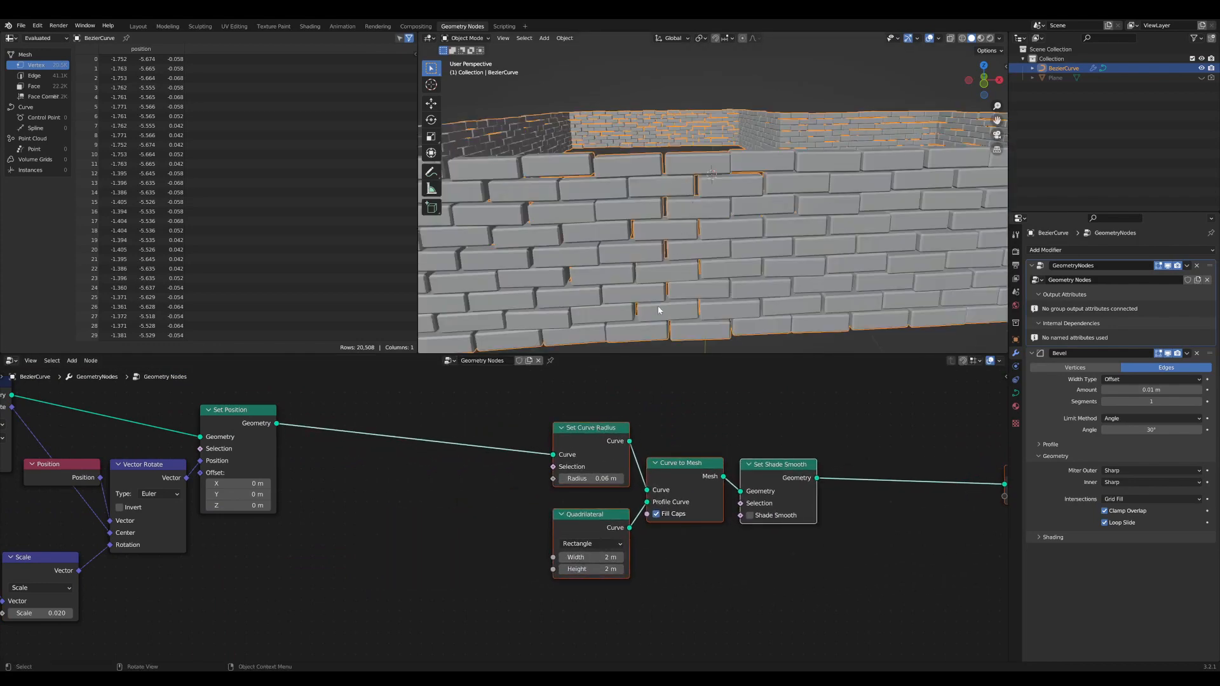
- Duplicate the vector Random Value with seed 62, keeping its ID link, and place the copy between Set Position and Quadrilateral
mouse_move(597, 479)
shift+mouse_down()
mouse_move(660, 478)
mouse_move(572, 478)
mouse_move(598, 476)
shift+mouse_up()
middle_drag(462, 538, 540, 561)
scroll(540, 561, down, 3)
middle_drag(292, 633, 518, 573)
scroll(590, 526, down, 1)
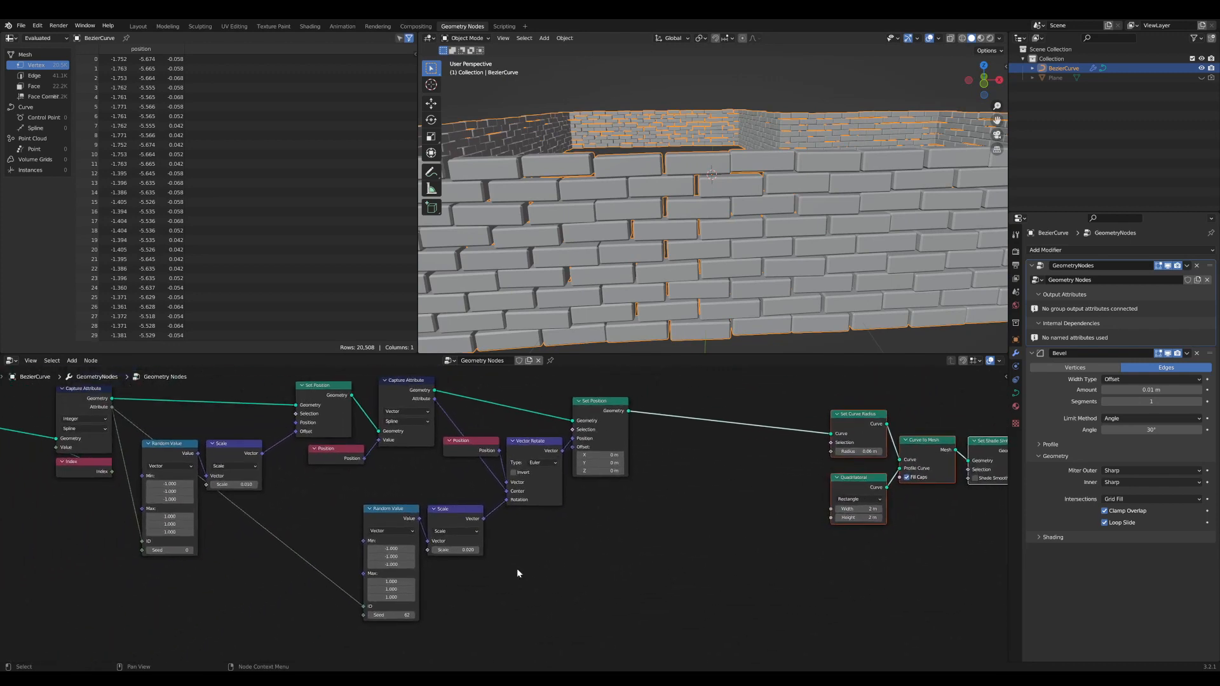
click(369, 510)
middle_drag(369, 510, 418, 505)
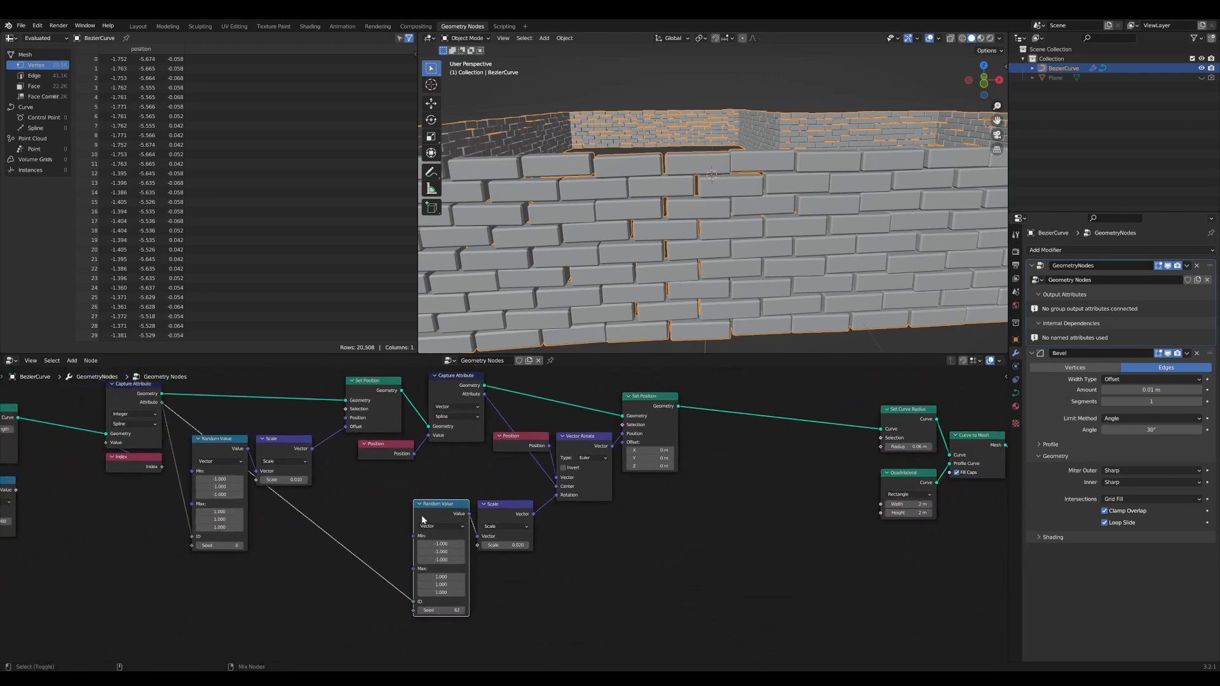
drag(442, 514, 785, 504)
middle_drag(810, 529, 570, 502)
scroll(570, 502, up, 3)
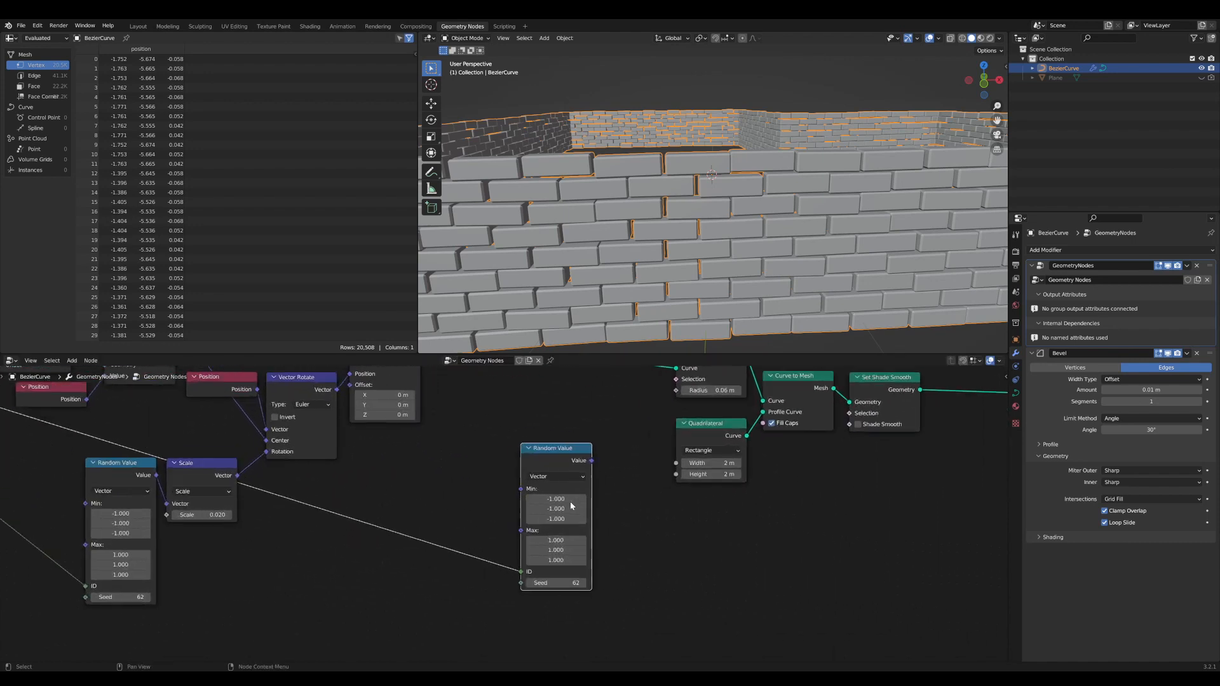
- Change the new Random Value copy to Float type with a minimum of -1.000
click(573, 467)
click(572, 482)
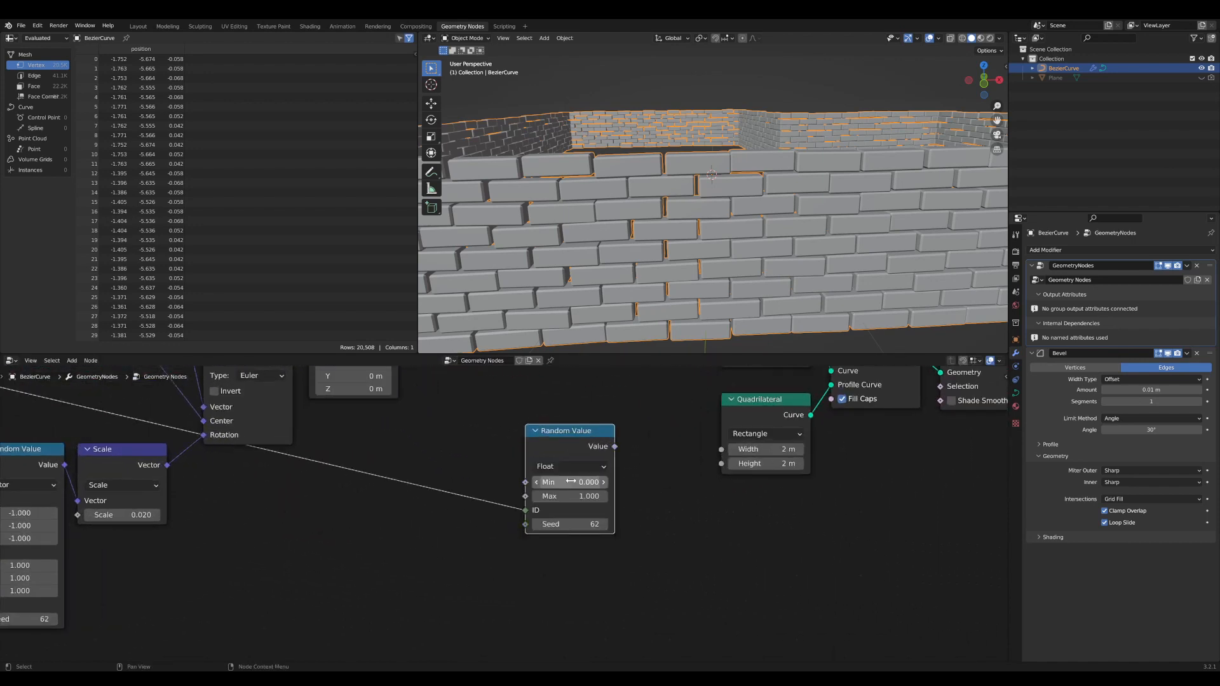
drag(596, 438, 629, 398)
middle_drag(629, 399, 490, 533)
drag(490, 534, 412, 569)
middle_drag(411, 568, 559, 516)
drag(559, 511, 521, 536)
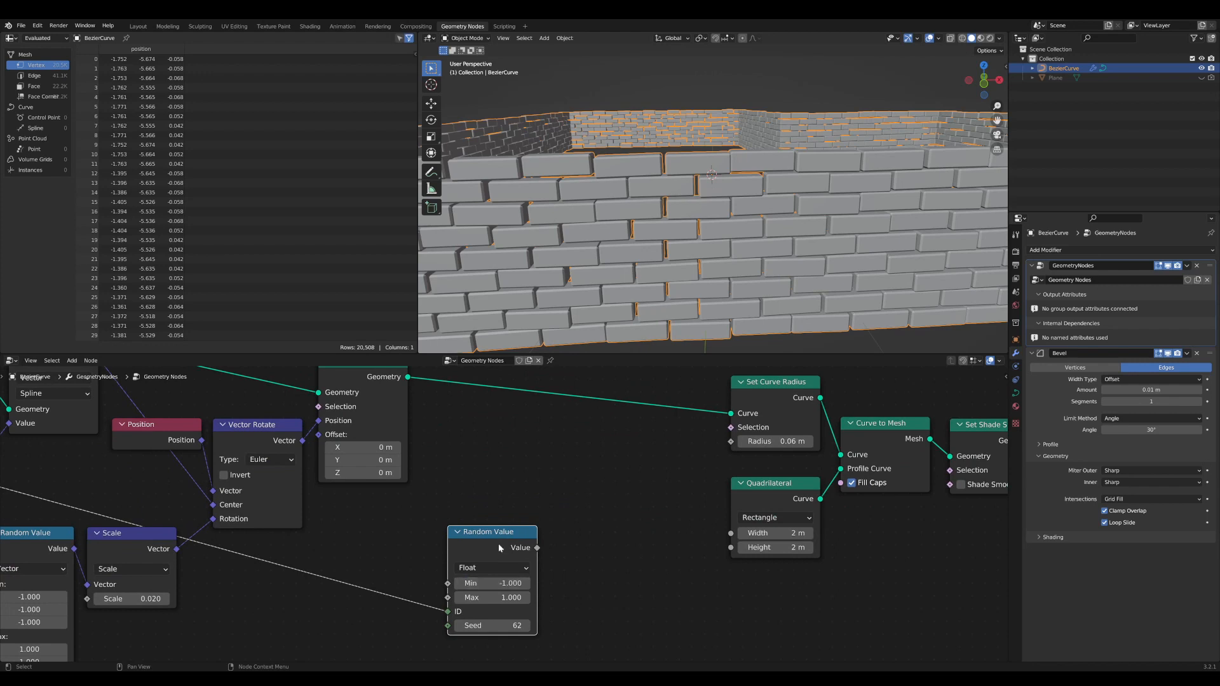
- Reposition the float Random Value node and shift the curve radius and meshing nodes further right
drag(499, 545, 548, 501)
middle_drag(549, 501, 421, 521)
scroll(421, 521, down, 2)
drag(807, 565, 545, 406)
key(g)
- Add a Multiply math node beside the float Random Value and link the random output to its first value
click(585, 484)
key(Tab)
text(m)
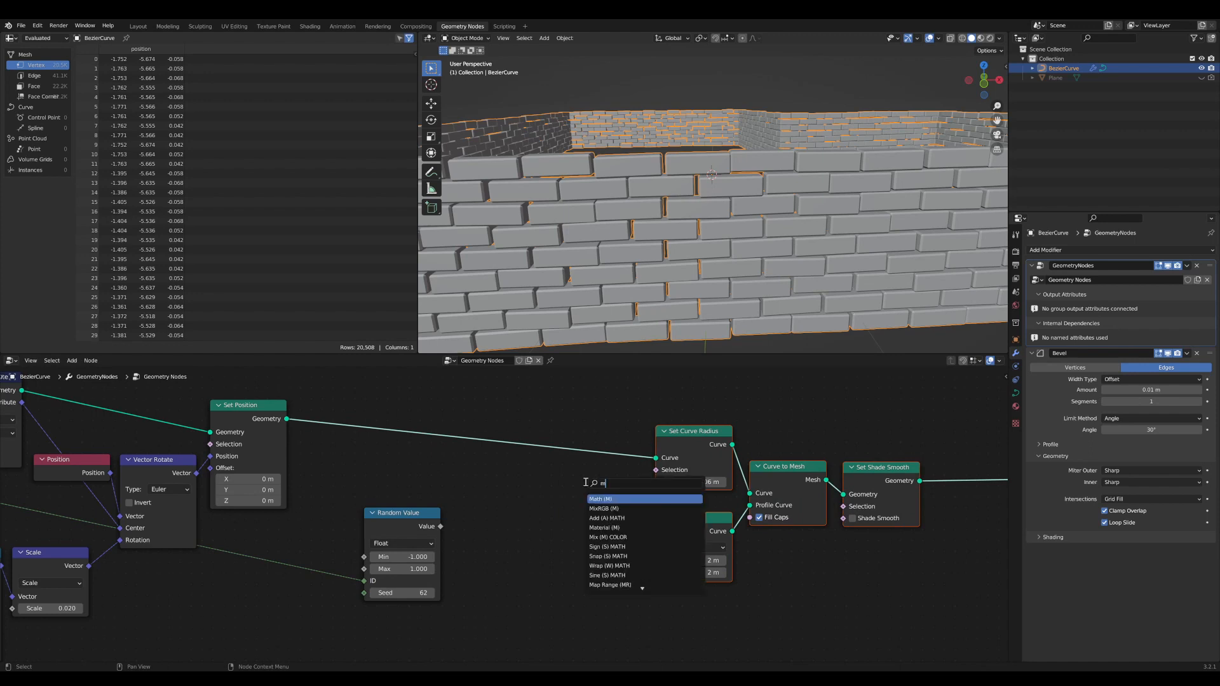
text(ul)
key(Return)
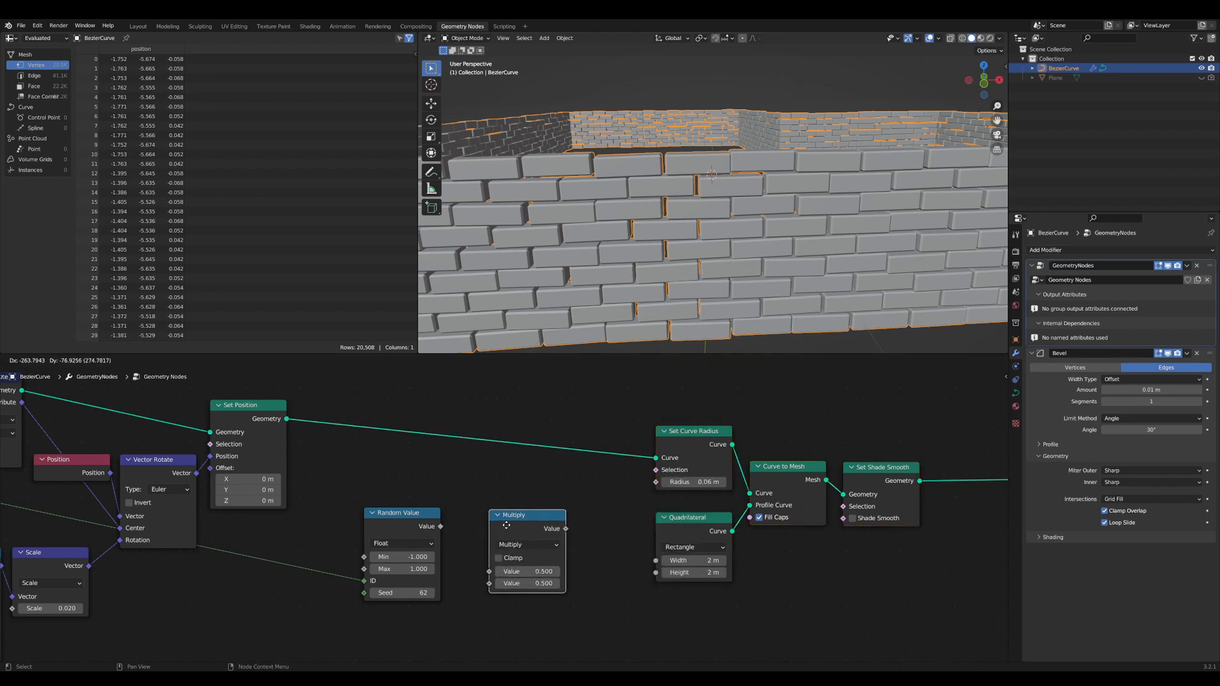
scroll(471, 515, up, 3)
click(446, 510)
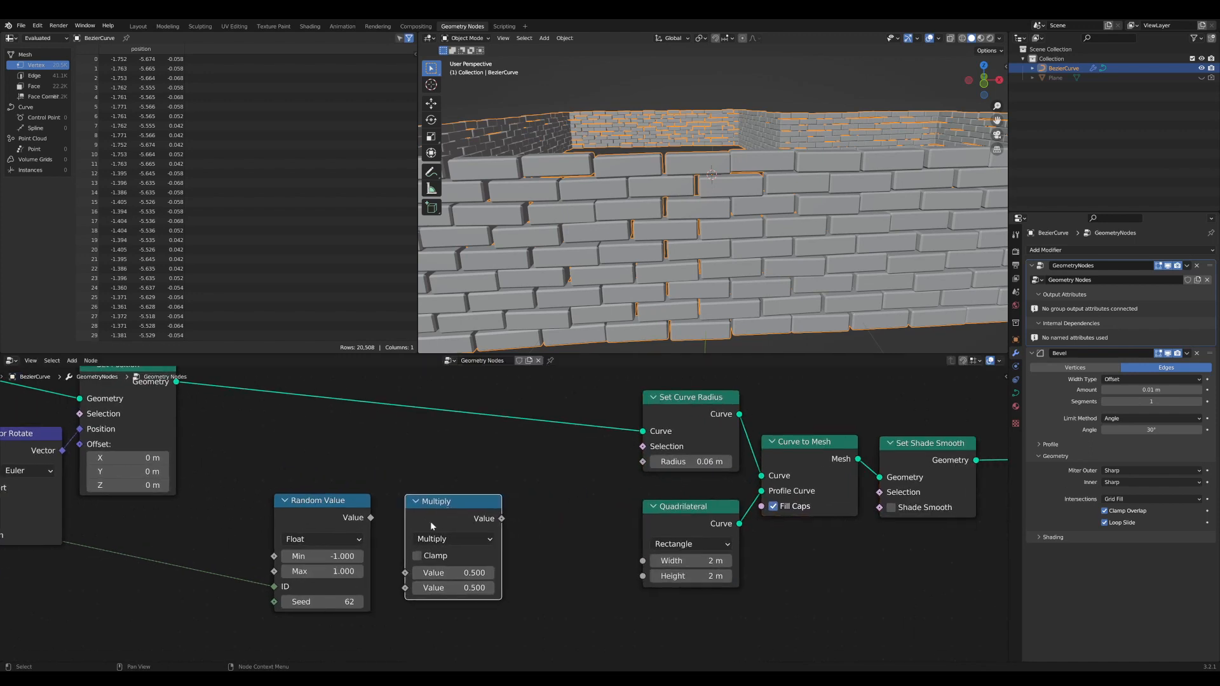
drag(366, 522, 373, 521)
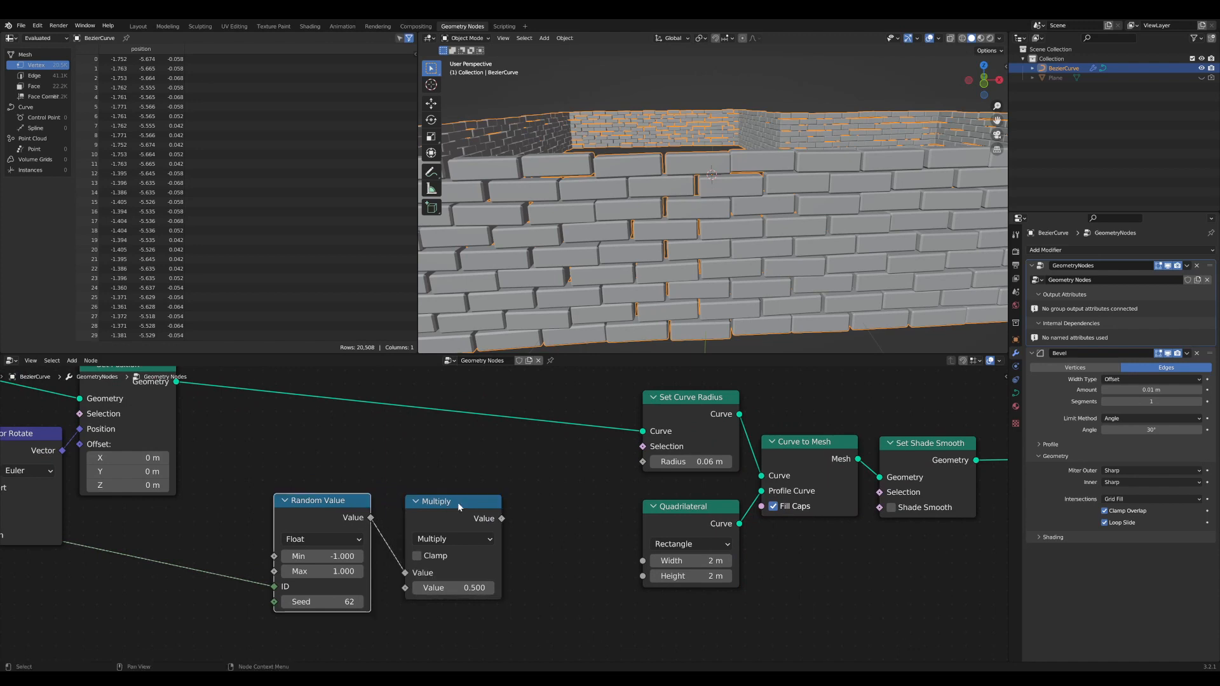
- Make more room before Set Curve Radius and insert an Add math node between it and the Multiply node
mouse_move(459, 507)
mouse_down()
mouse_move(440, 507)
mouse_move(463, 509)
mouse_up()
middle_drag(563, 525, 410, 528)
scroll(657, 525, down, 2)
drag(908, 580, 536, 407)
scroll(445, 512, up, 3)
middle_drag(446, 512, 496, 493)
key(Tab)
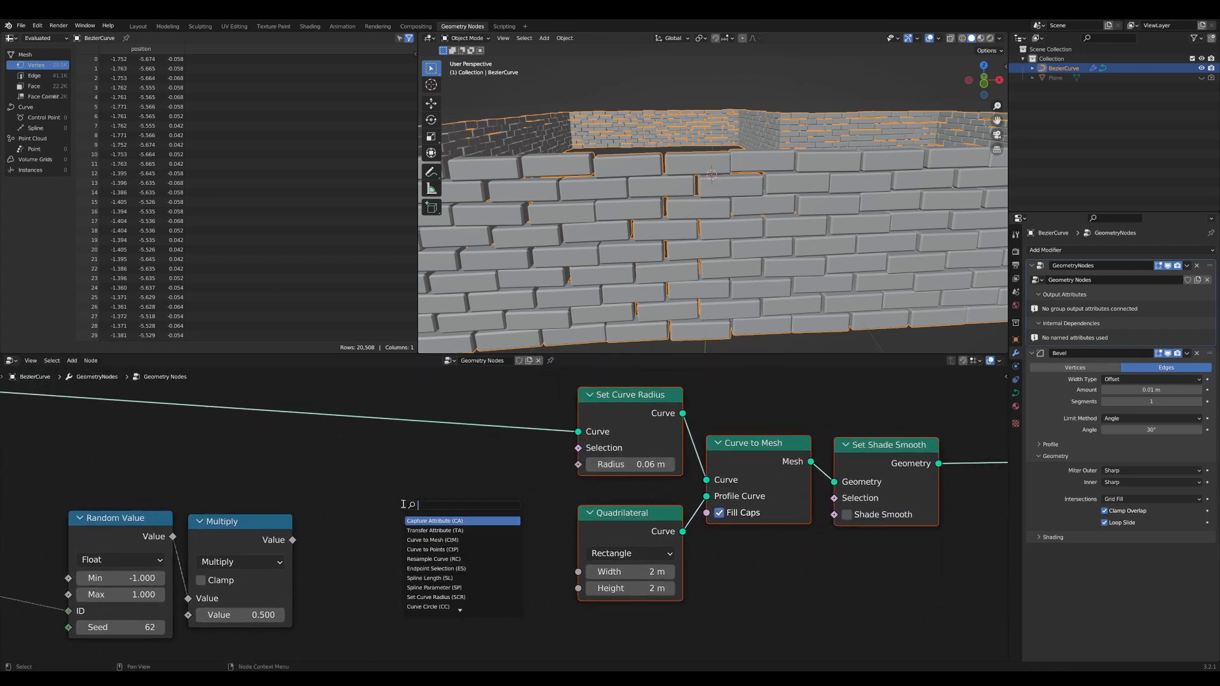
text(add)
key(Return)
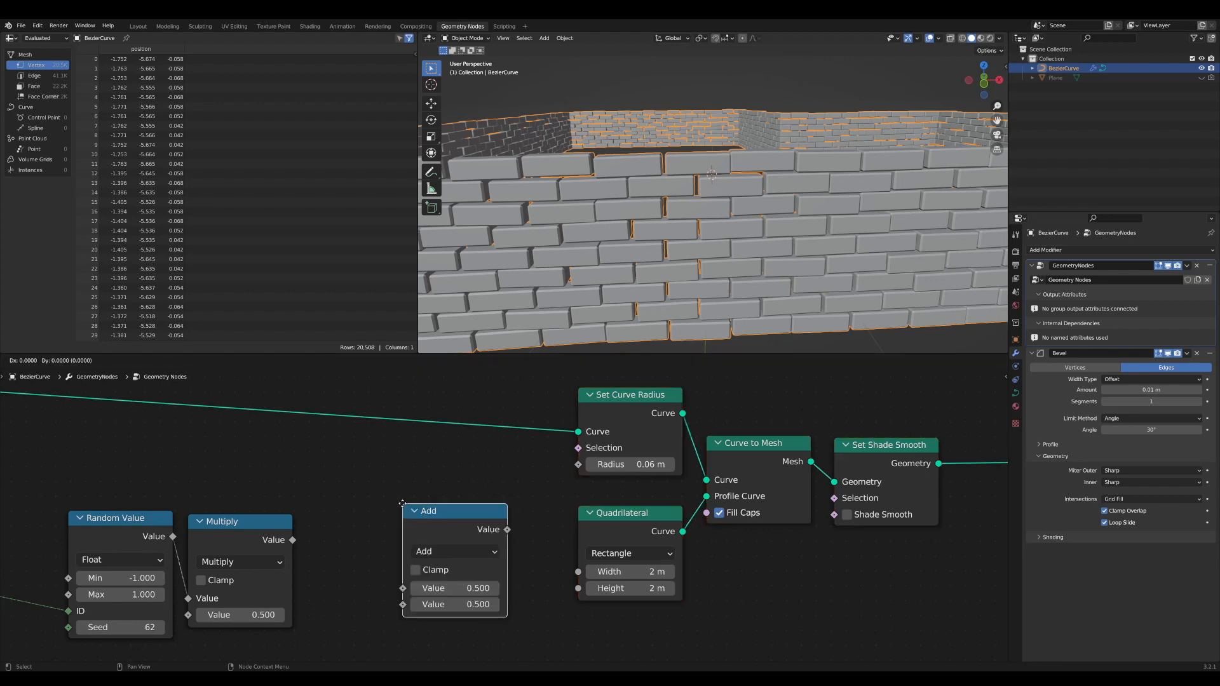
click(399, 460)
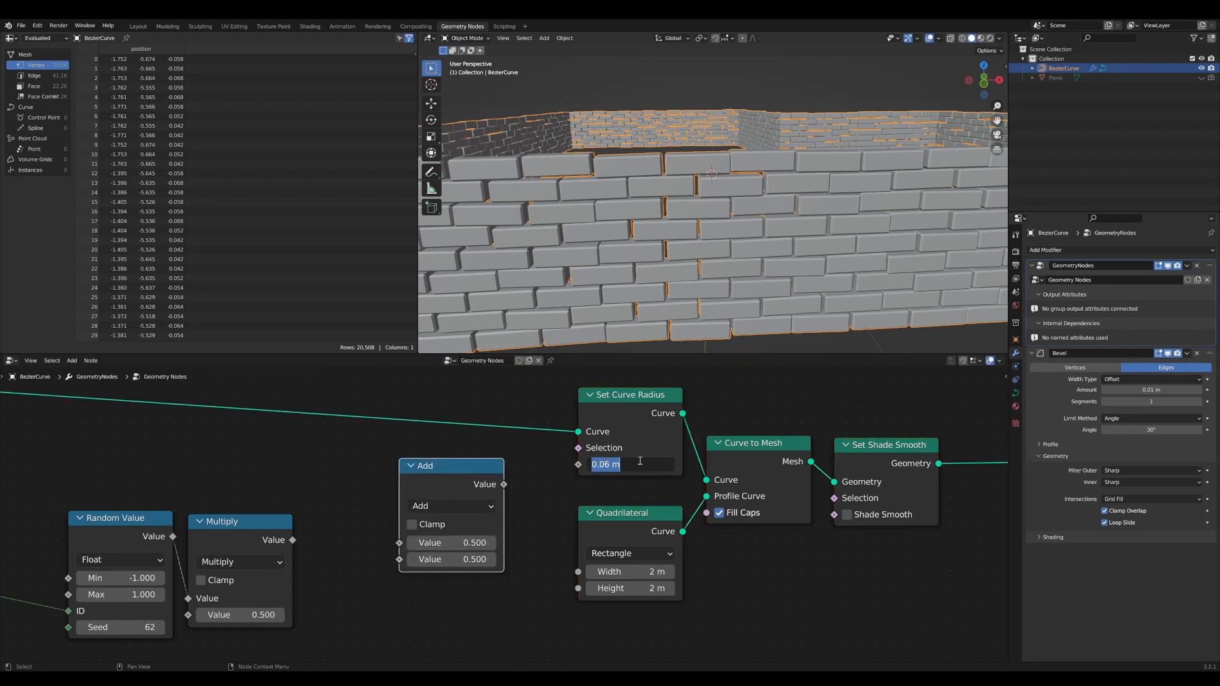
- Set the Add node's first value to 0.060, matching the Set Curve Radius value, and adjust the node's placement
click(481, 539)
click(481, 541)
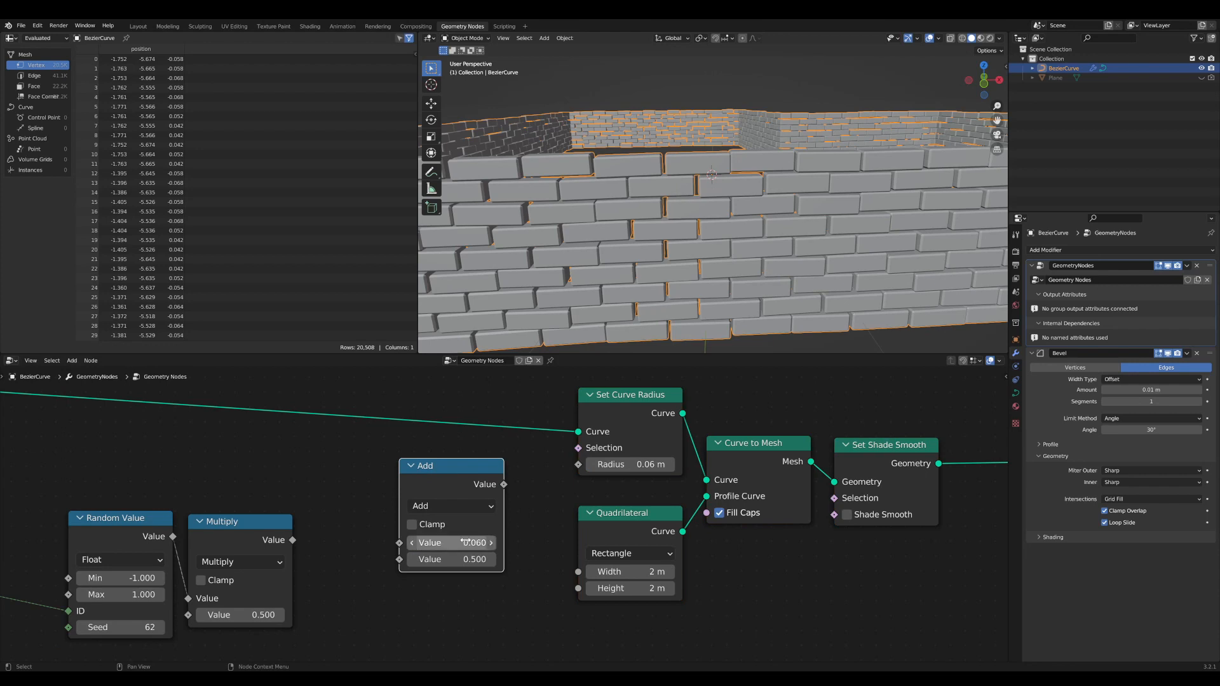
drag(426, 476, 410, 465)
middle_drag(352, 484, 421, 485)
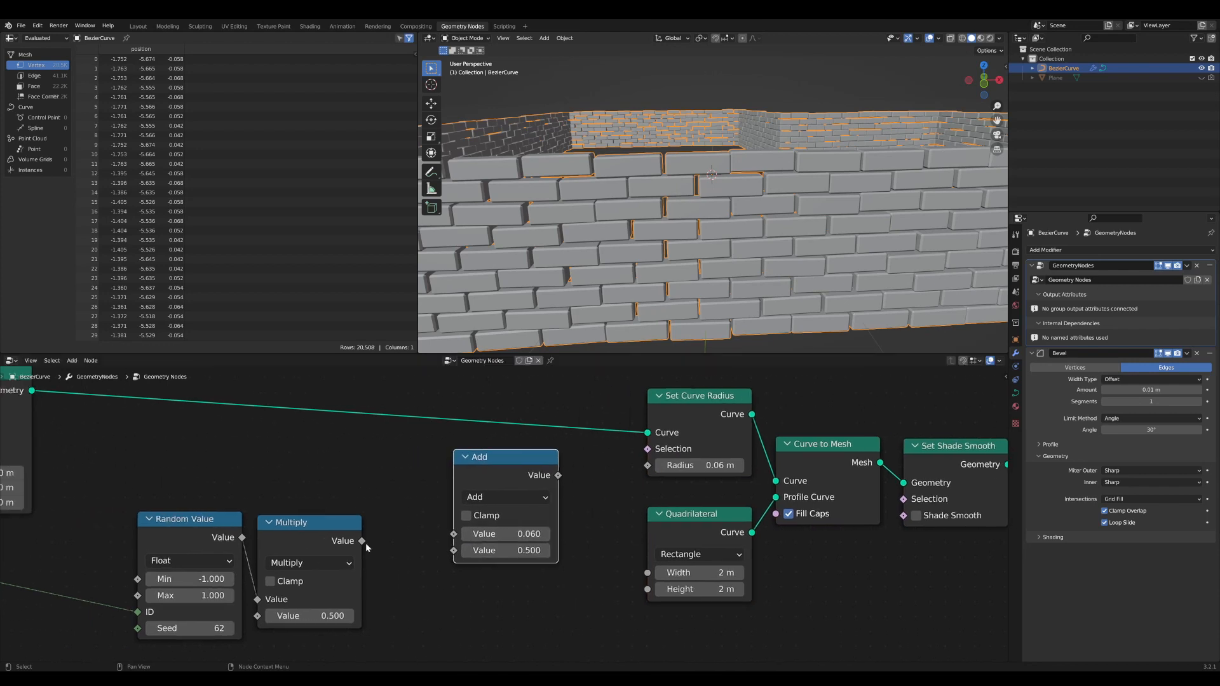
- Link Multiply's output to the Add node's second value, and Add's output to the Radius input of Set Curve Radius
drag(365, 542, 457, 551)
middle_drag(607, 502, 505, 537)
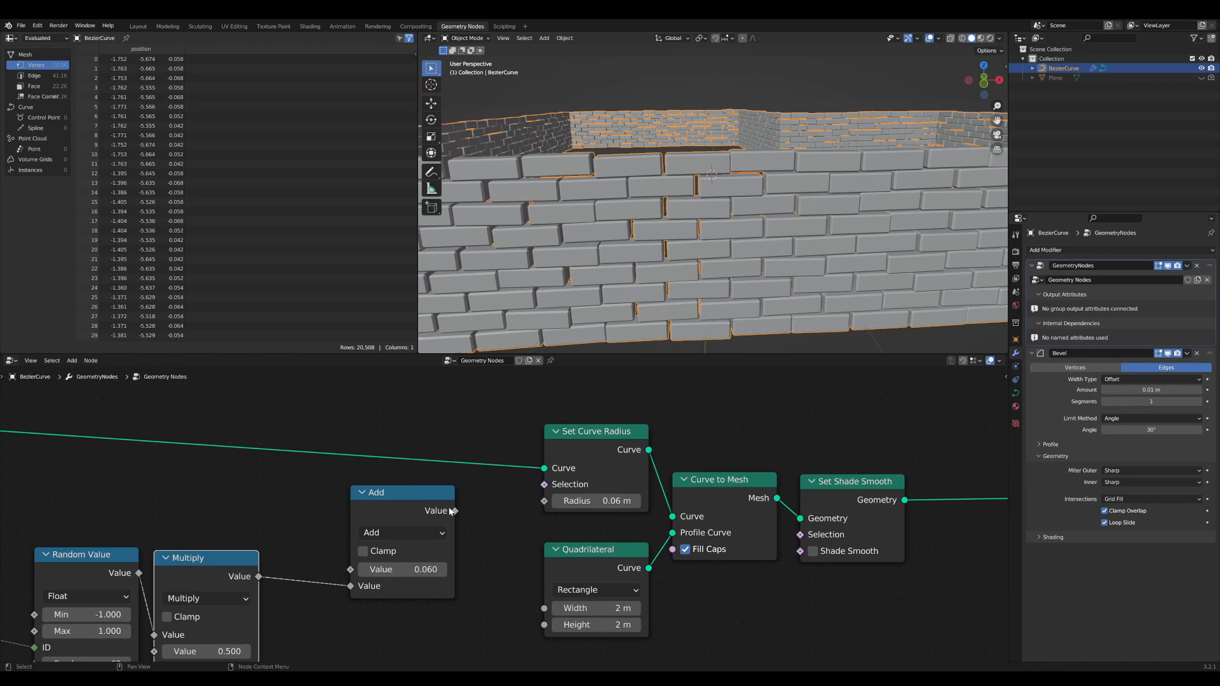
drag(552, 498, 550, 499)
- Set the Multiply node's second value to 0.010
middle_drag(411, 601, 618, 540)
scroll(618, 540, up, 1)
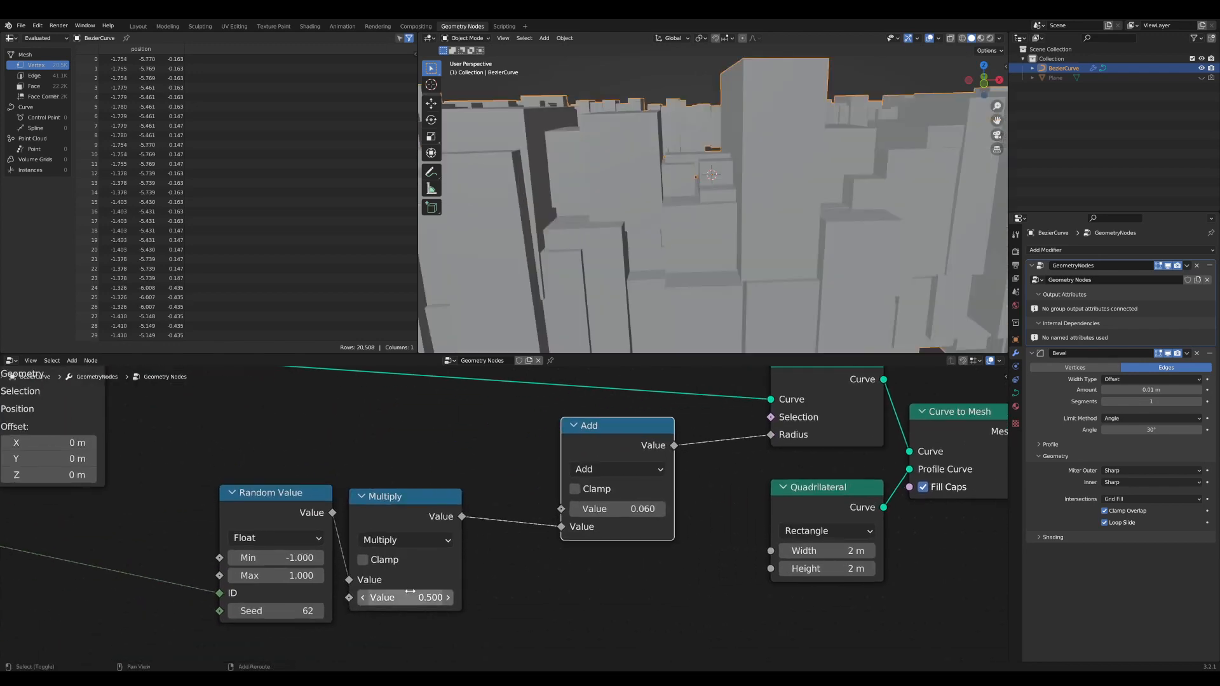
drag(406, 597, 292, 597)
right_click(420, 598)
key(Return)
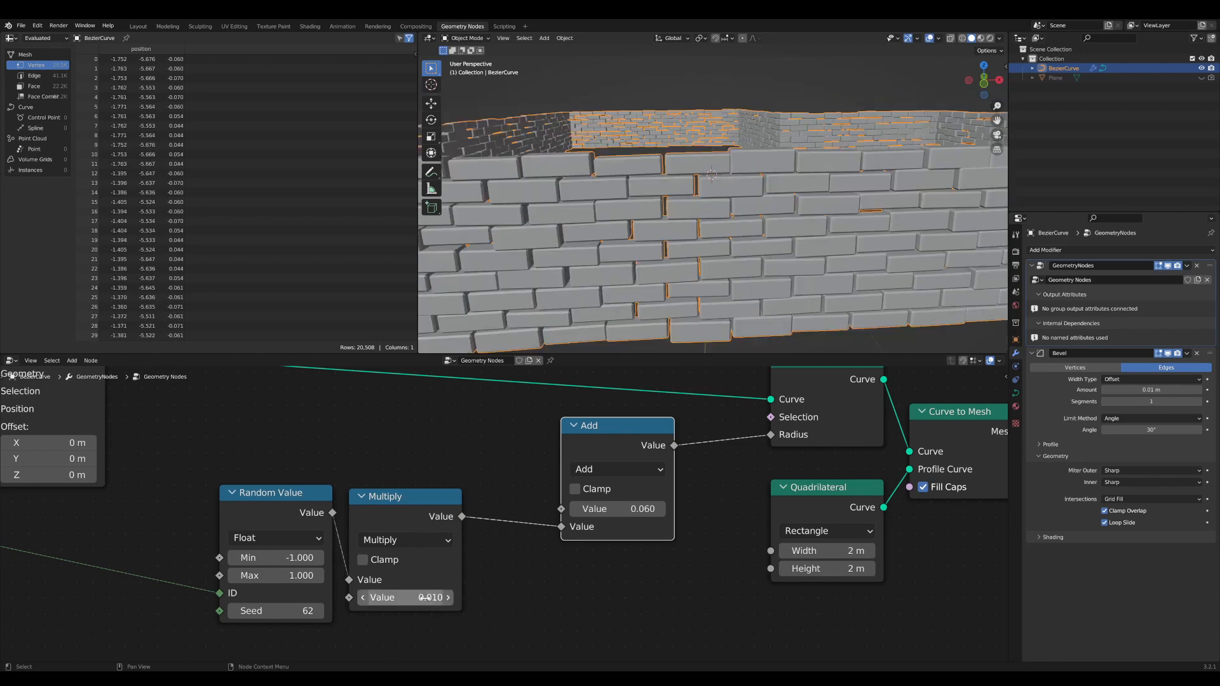
- Set the float Random Value's seed to 54 and deselect the brick wall in the viewport
drag(276, 610, 301, 611)
drag(275, 611, 237, 611)
middle_drag(694, 279, 730, 246)
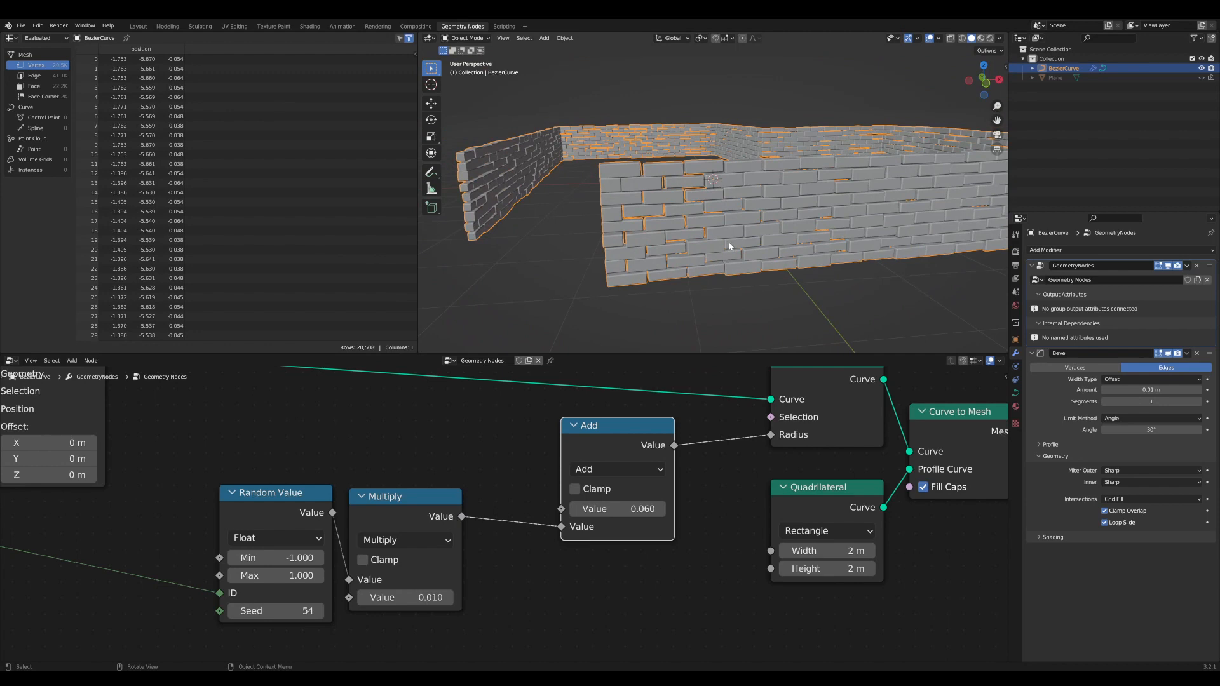
key(alt+a)
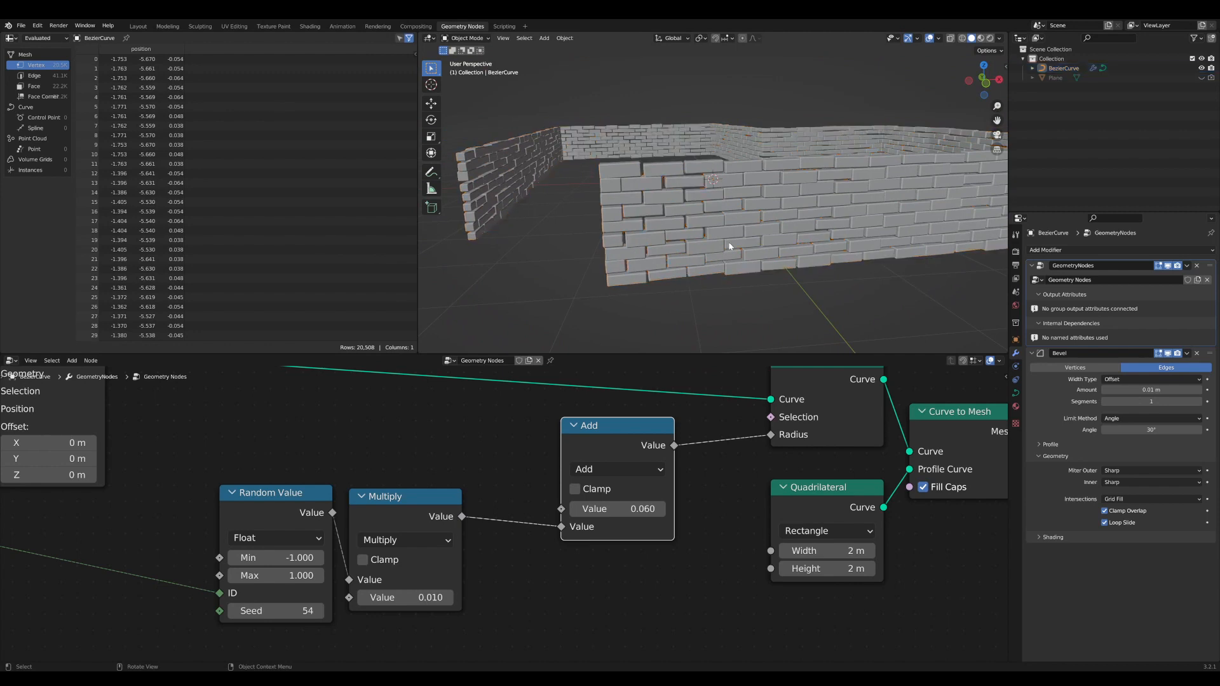
middle_drag(728, 242, 738, 204)
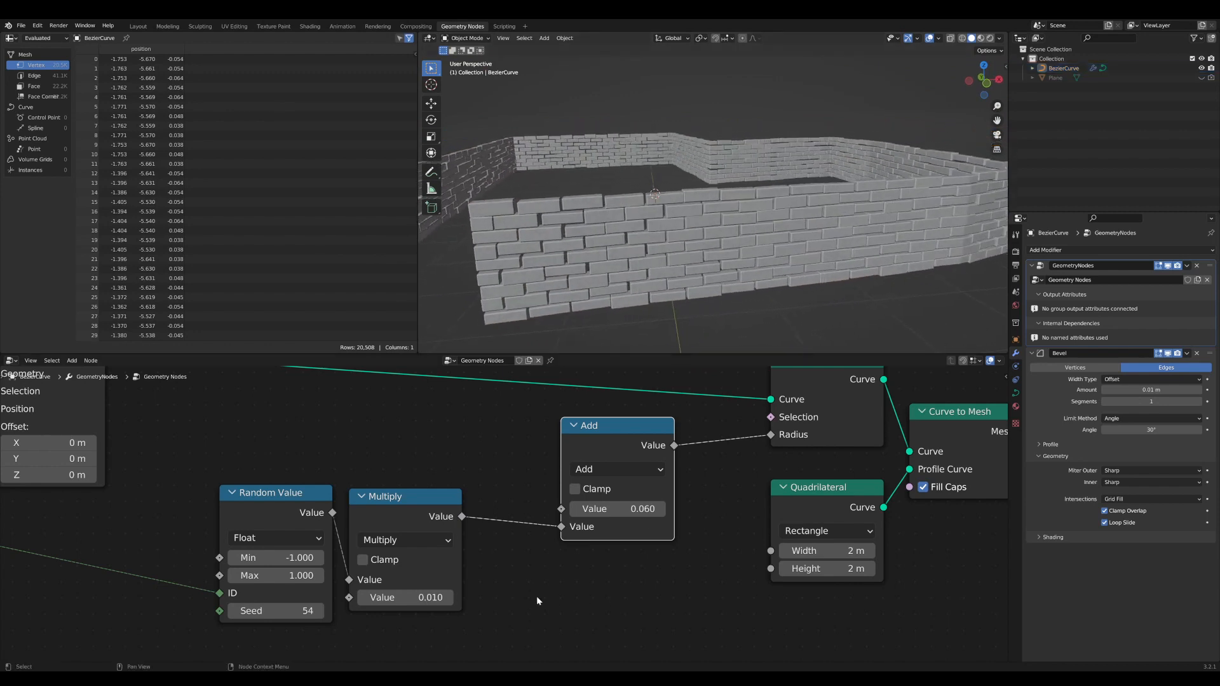
click(407, 597)
text(1.31)
key(Return)
drag(407, 597, 324, 597)
- Move the Group Output node further right of Set Shade Smooth to leave space between them
scroll(503, 513, down, 2)
middle_drag(950, 559, 628, 566)
middle_drag(909, 529, 632, 575)
drag(635, 490, 836, 499)
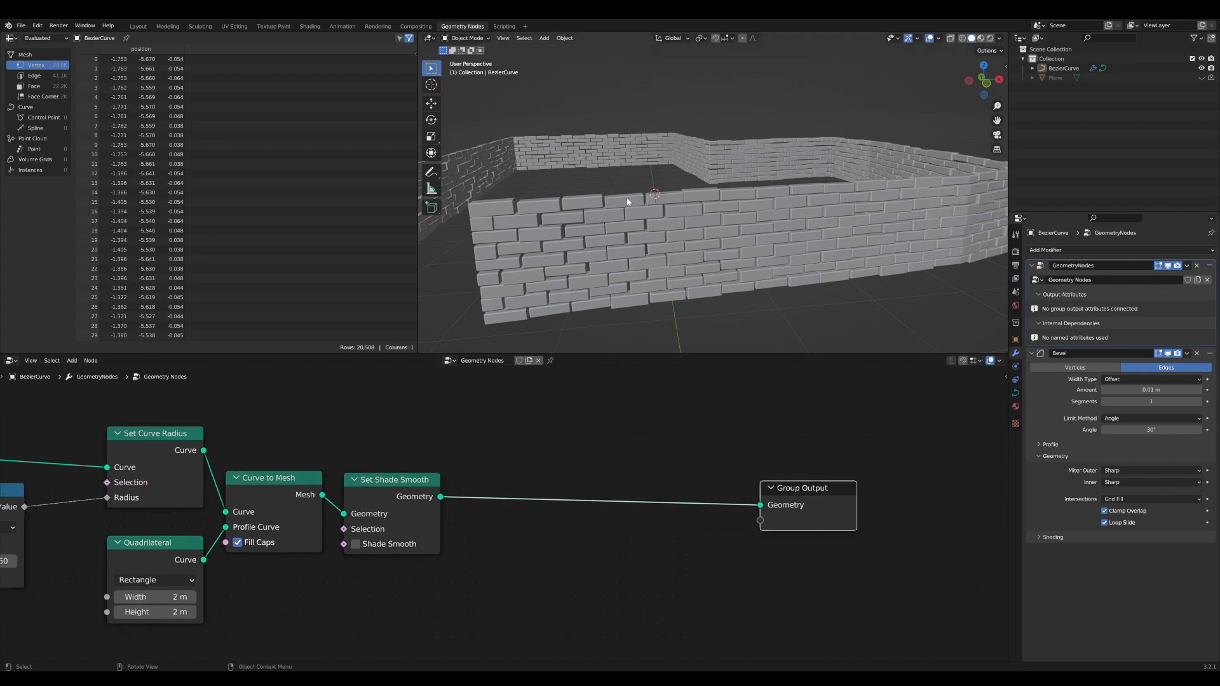
middle_drag(567, 356, 731, 445)
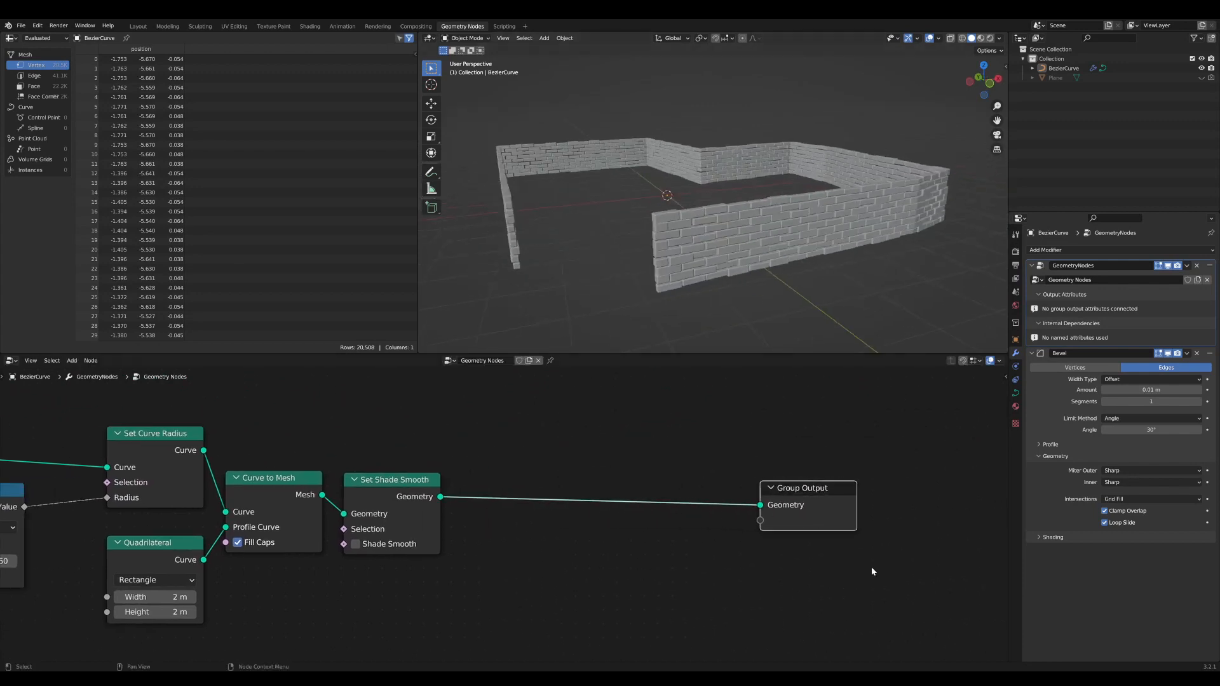
drag(833, 489, 878, 489)
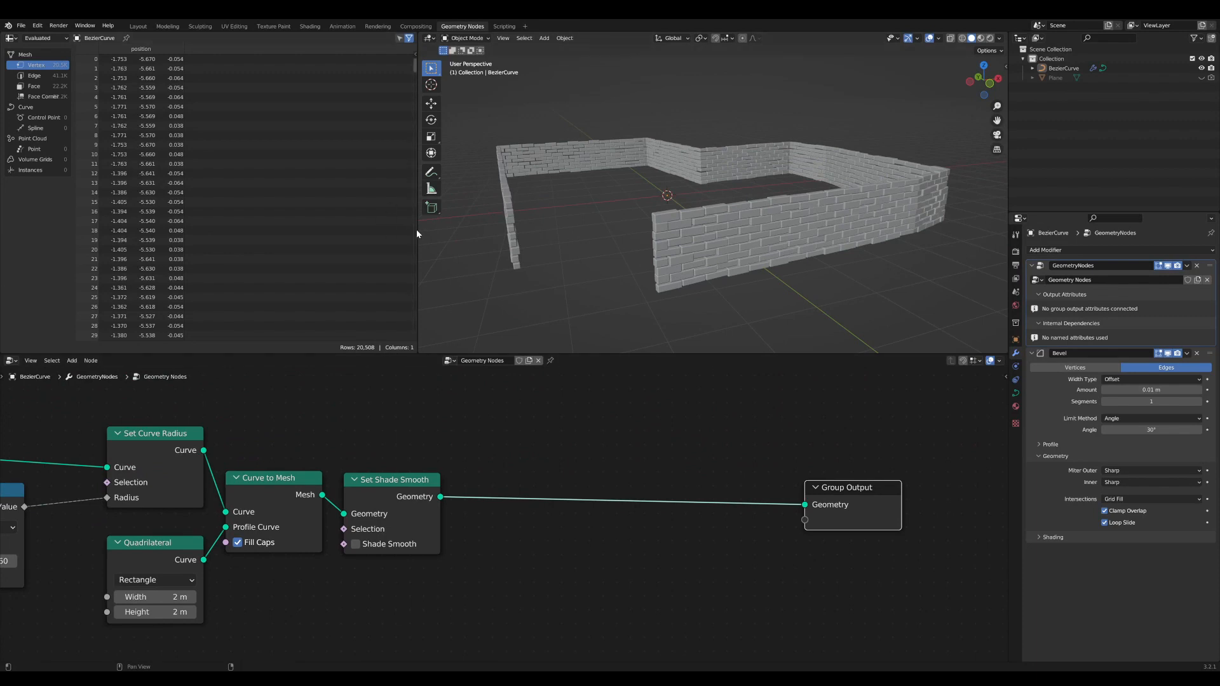
- Widen the spreadsheet area and switch it to the Shader Editor
drag(417, 230, 584, 231)
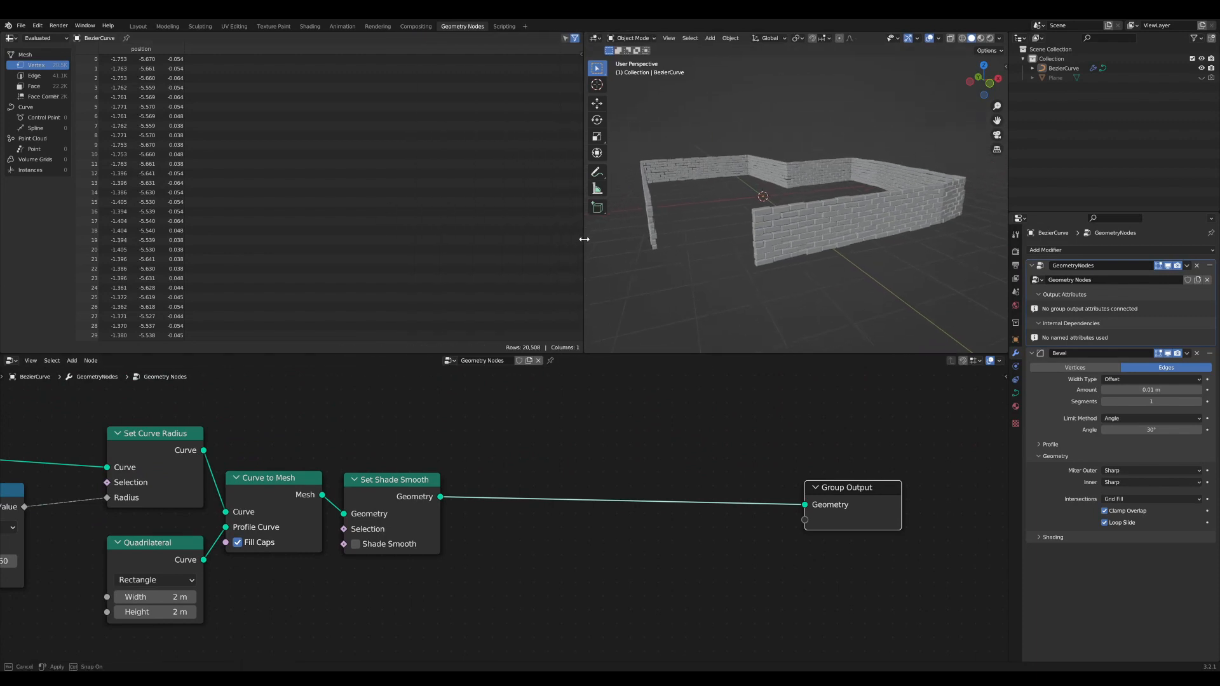
click(11, 38)
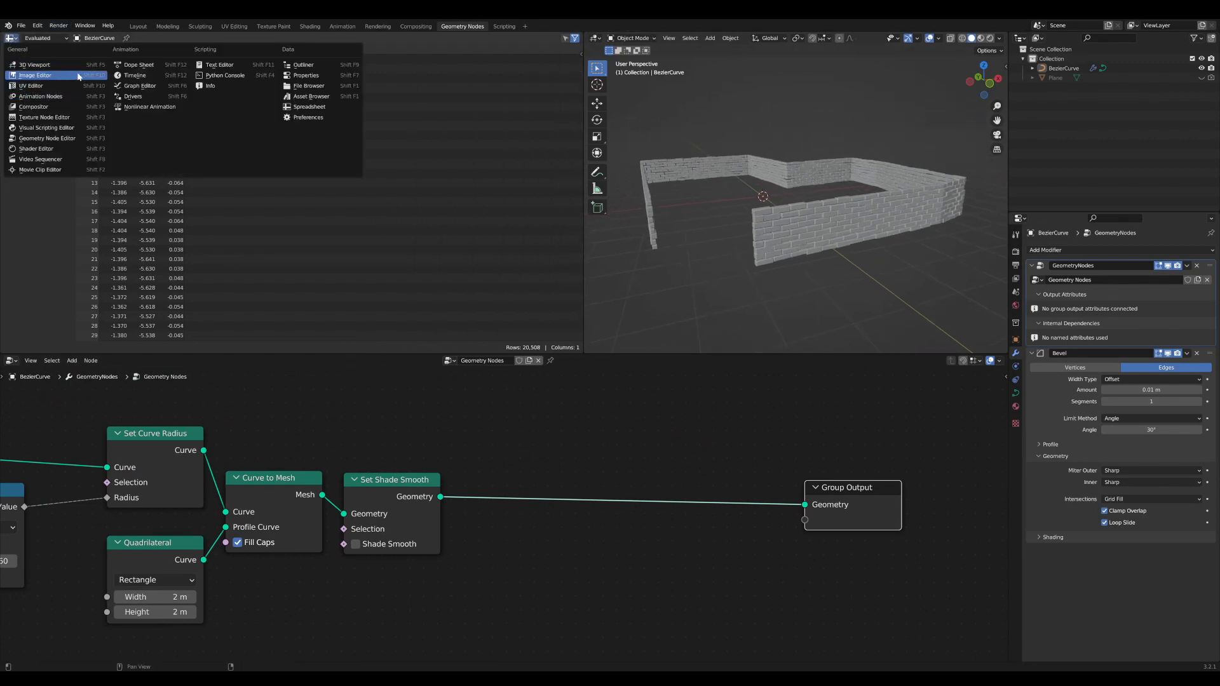
click(40, 149)
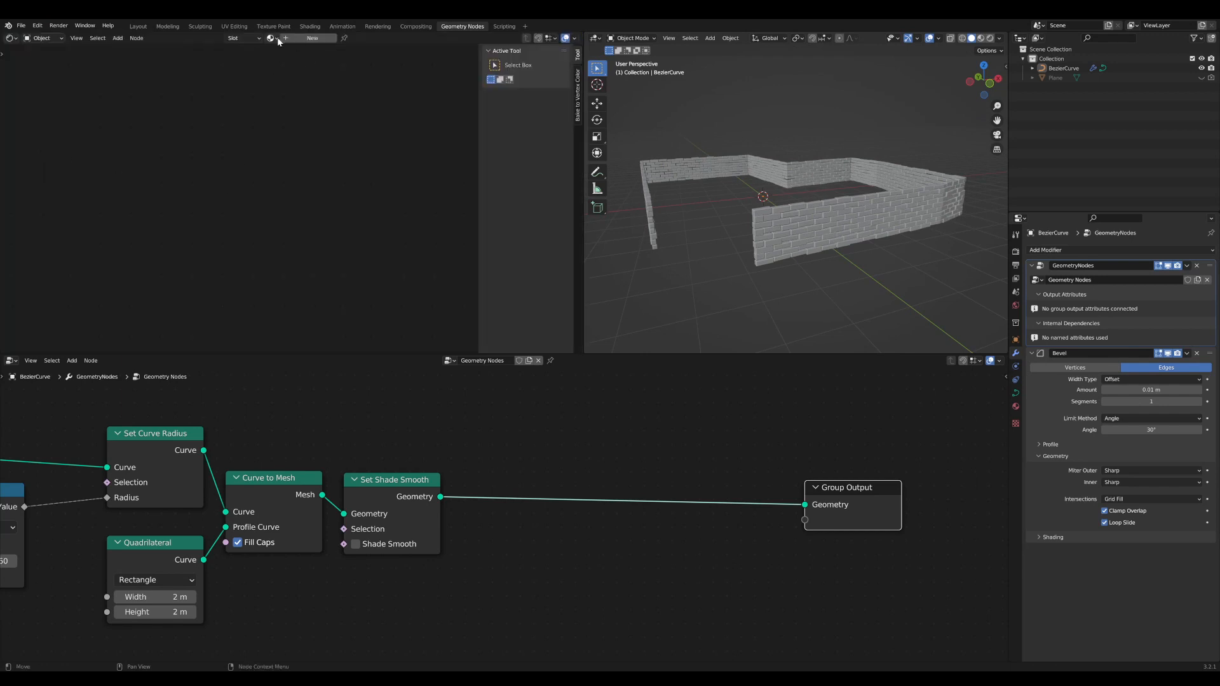
- Create a new material on the brick curve object and name it Bricks
click(300, 39)
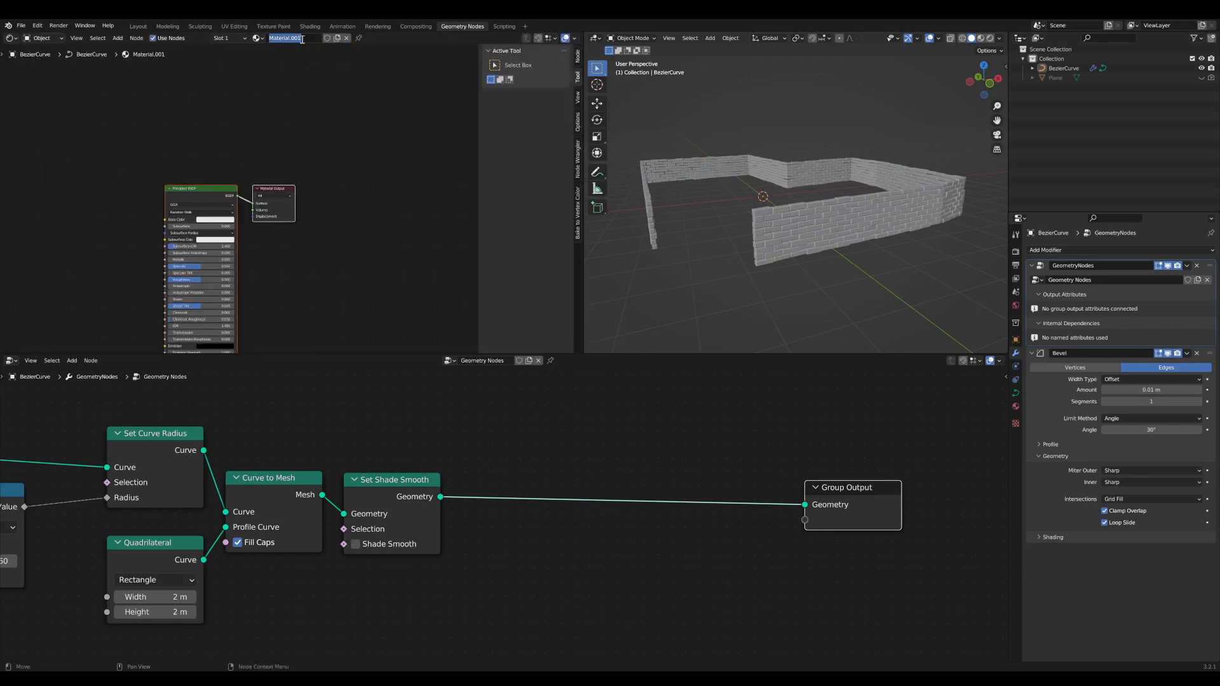
text(Bricks)
- Insert a Set Material node on the link between Set Shade Smooth and Group Output
scroll(655, 596, up, 1)
middle_drag(654, 596, 598, 581)
scroll(608, 427, up, 3)
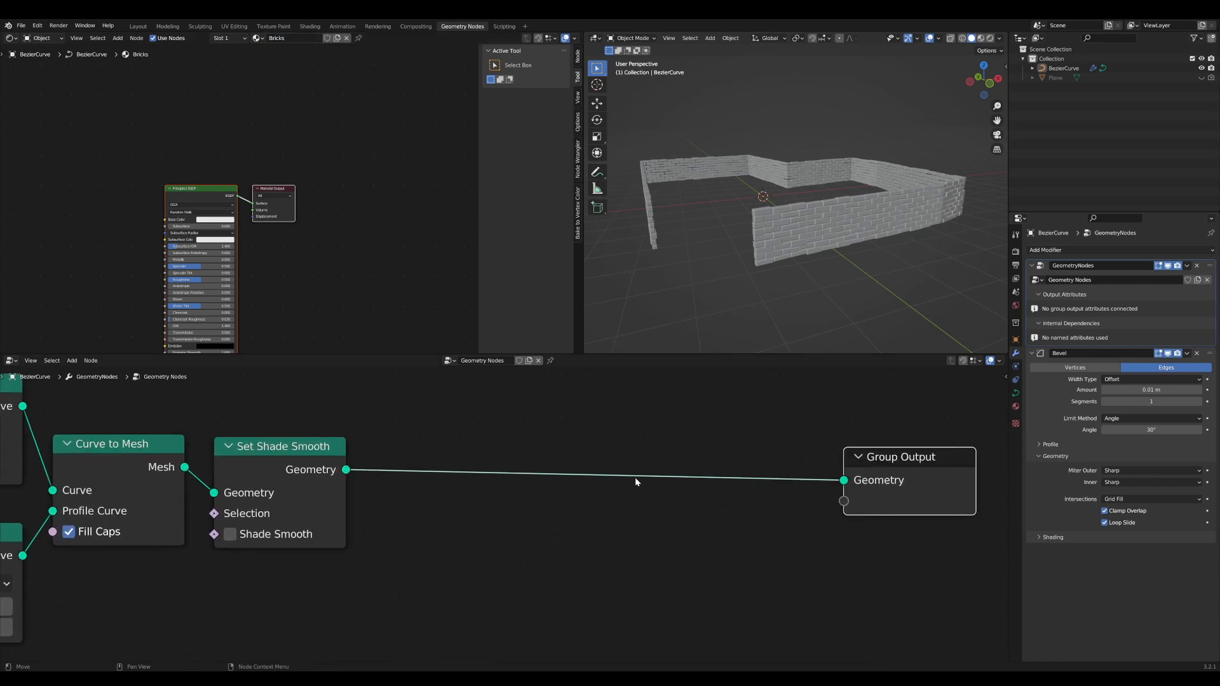
key(Tab)
text(set)
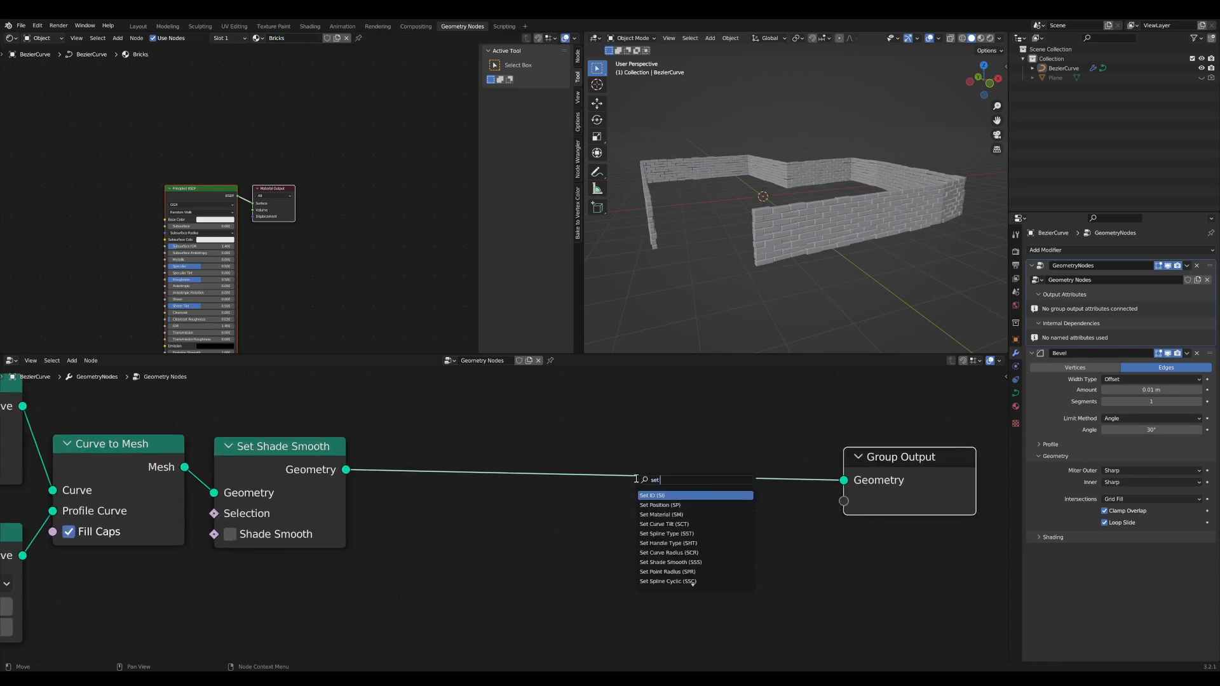
click(661, 514)
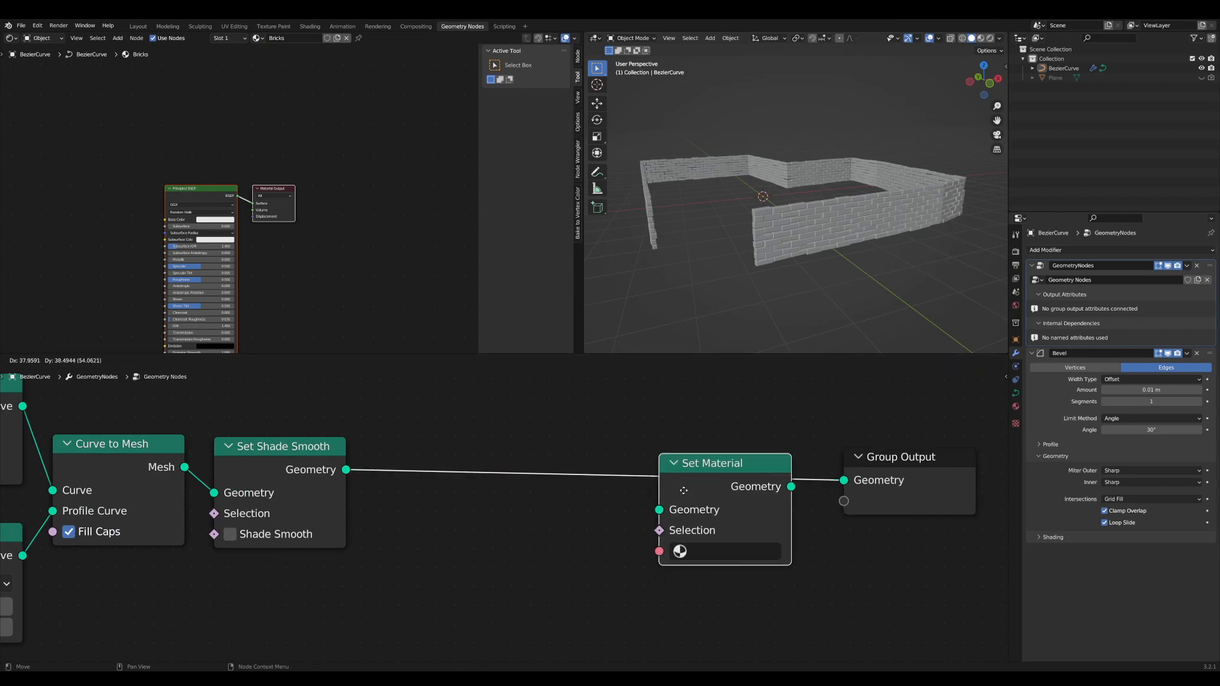
click(683, 490)
middle_drag(684, 503, 638, 494)
scroll(638, 494, up, 1)
- Assign the Bricks material in the Set Material node and space out the Set Material and Group Output nodes
click(668, 547)
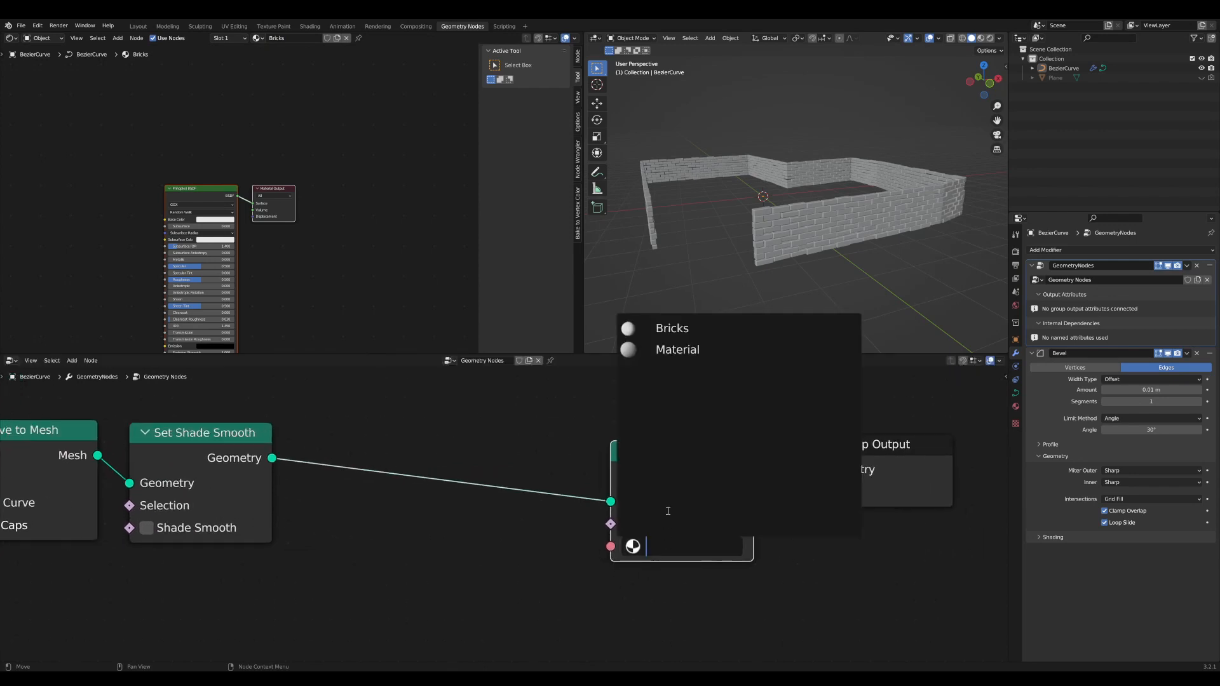
click(681, 327)
drag(675, 450, 689, 445)
middle_drag(755, 465, 682, 466)
click(787, 456)
drag(788, 455, 816, 453)
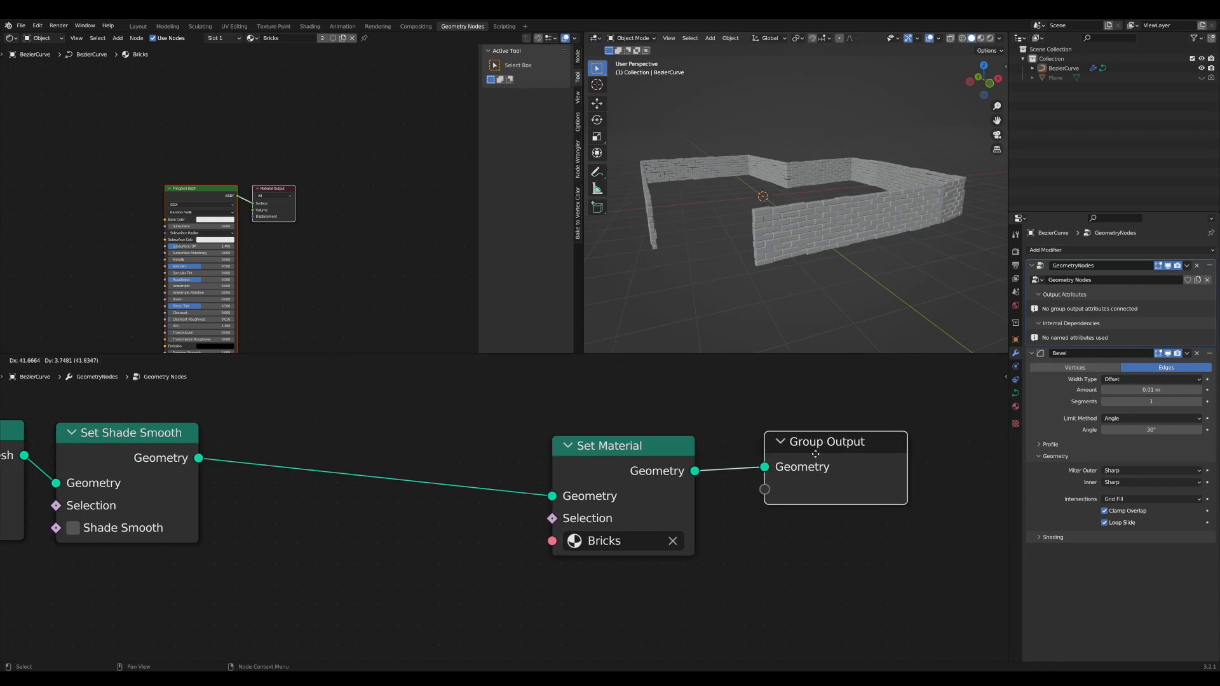
- Switch the 3D viewport to rendered shading to preview the brick walls
middle_drag(317, 236, 390, 207)
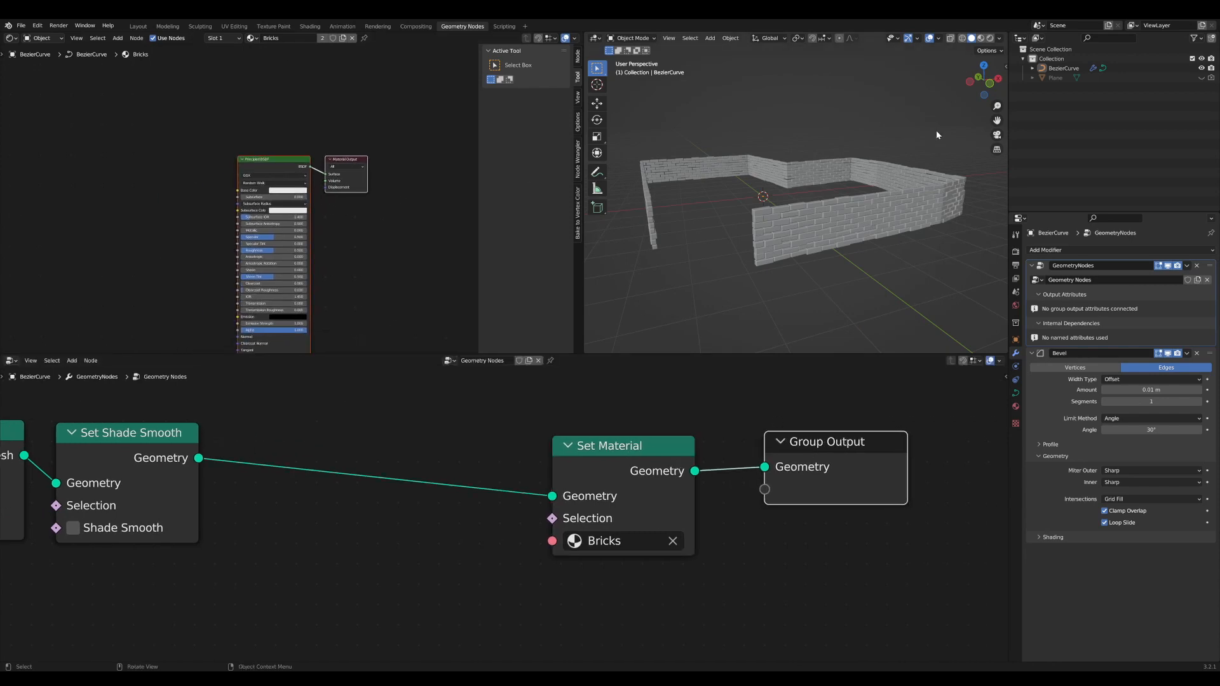
scroll(937, 131, up, 5)
shift+middle_drag(966, 113, 972, 89)
click(989, 38)
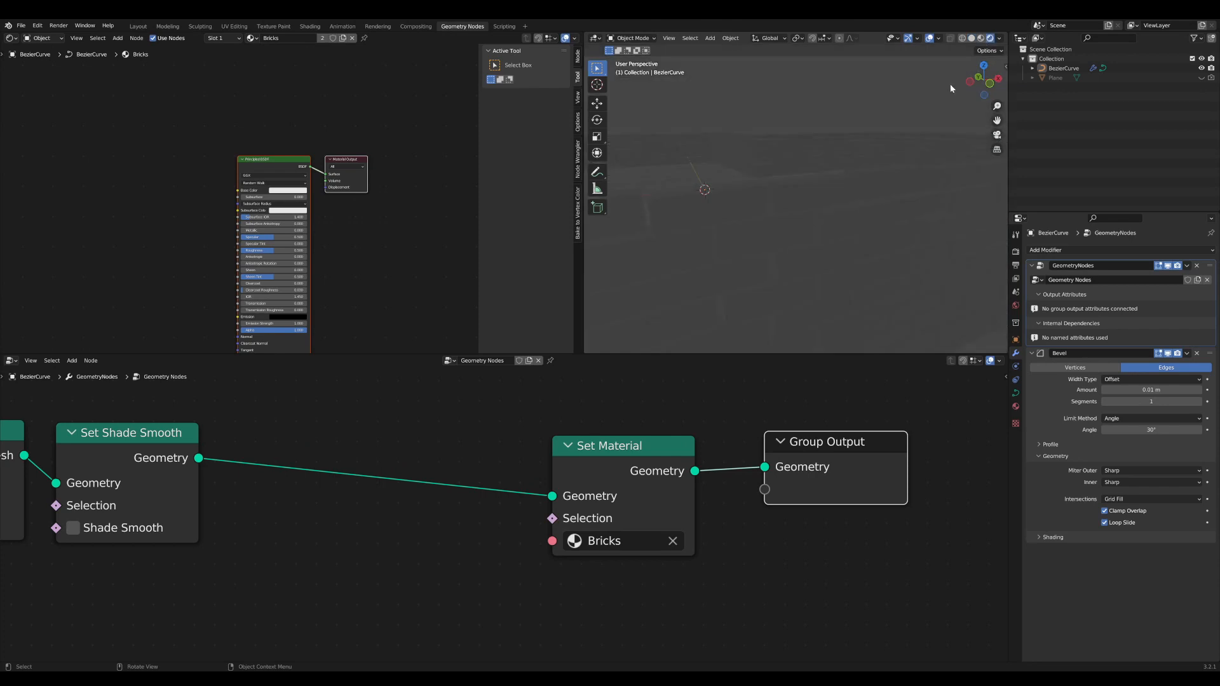
scroll(842, 181, down, 5)
middle_drag(841, 181, 837, 193)
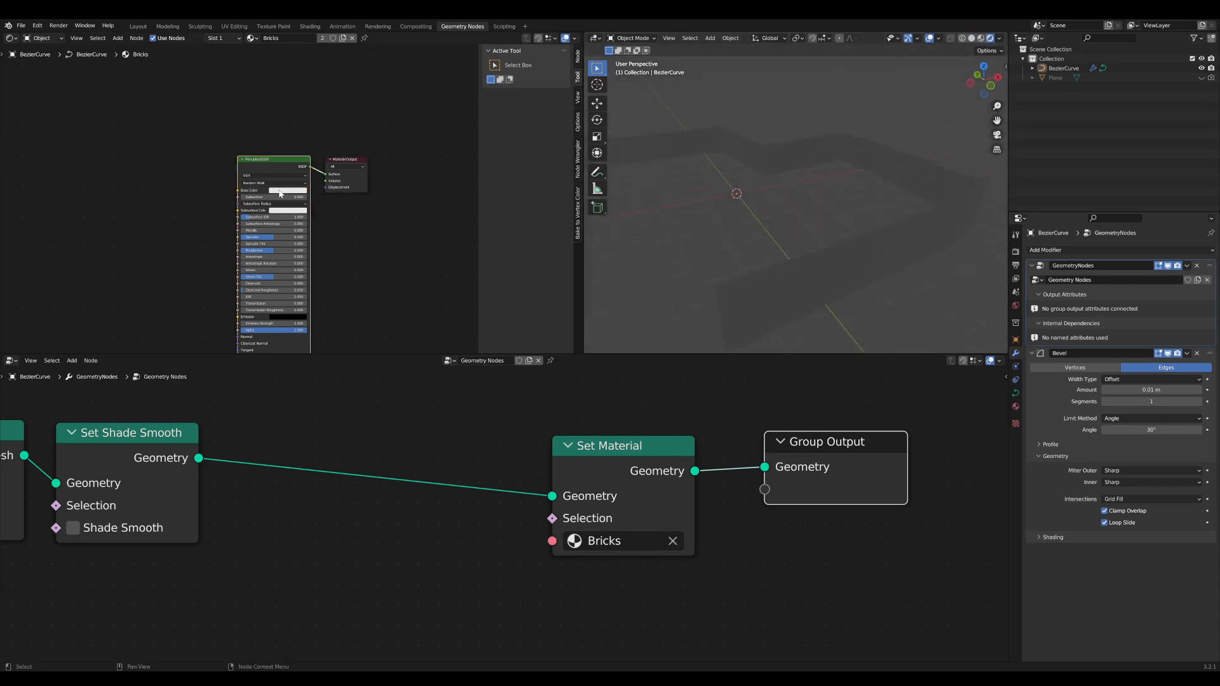
- Set the Bricks material's Principled BSDF base color to a bright orange
click(280, 190)
click(293, 136)
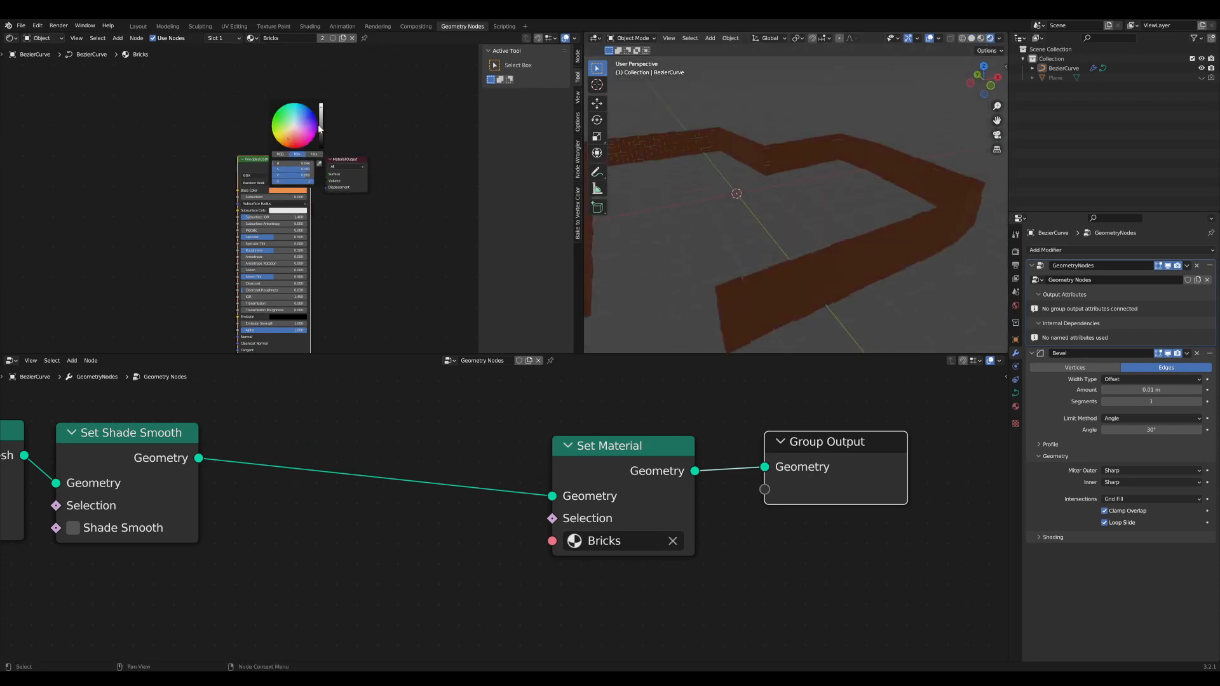
drag(321, 108, 321, 102)
scroll(894, 238, down, 1)
middle_drag(893, 238, 867, 202)
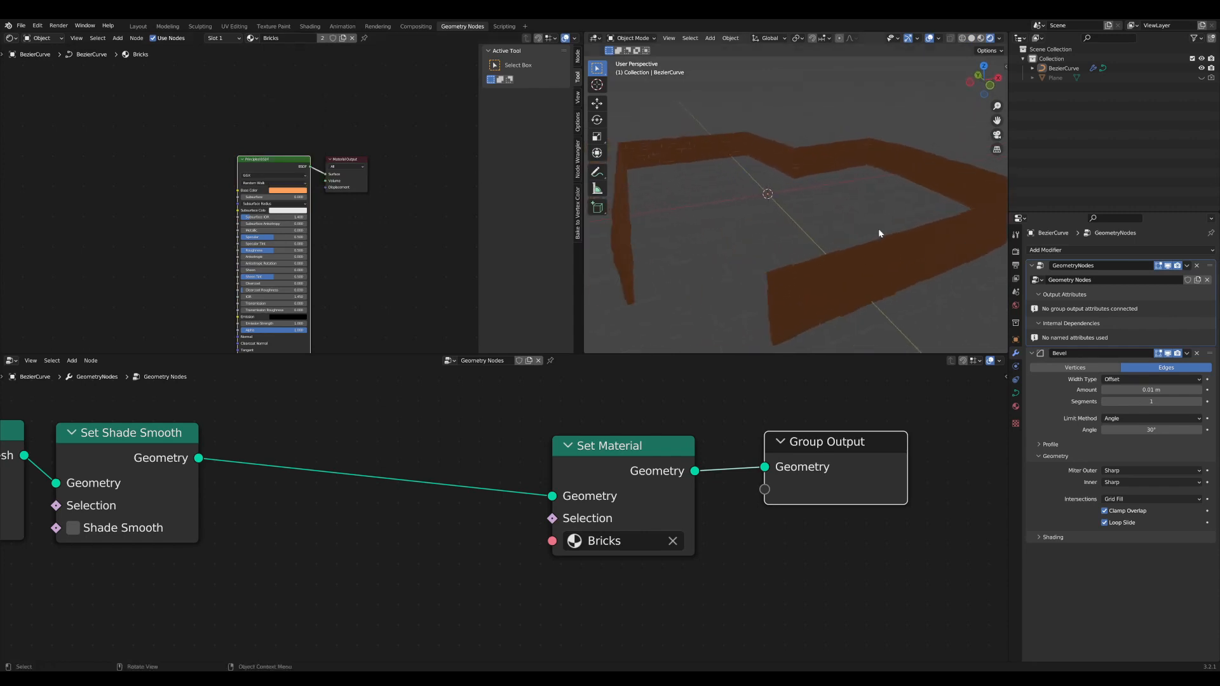
- Unhide the ground plane and add a Sun light to the scene
click(1202, 78)
middle_drag(997, 195, 803, 242)
key(shift+a)
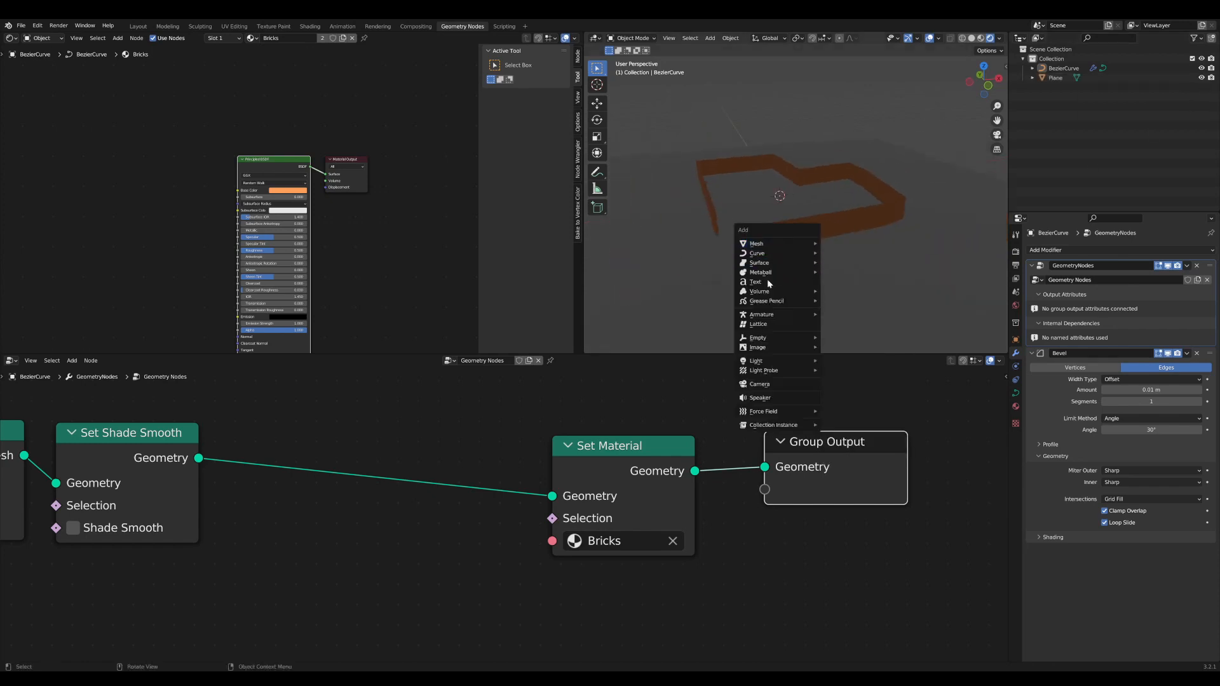
mouse_move(757, 360)
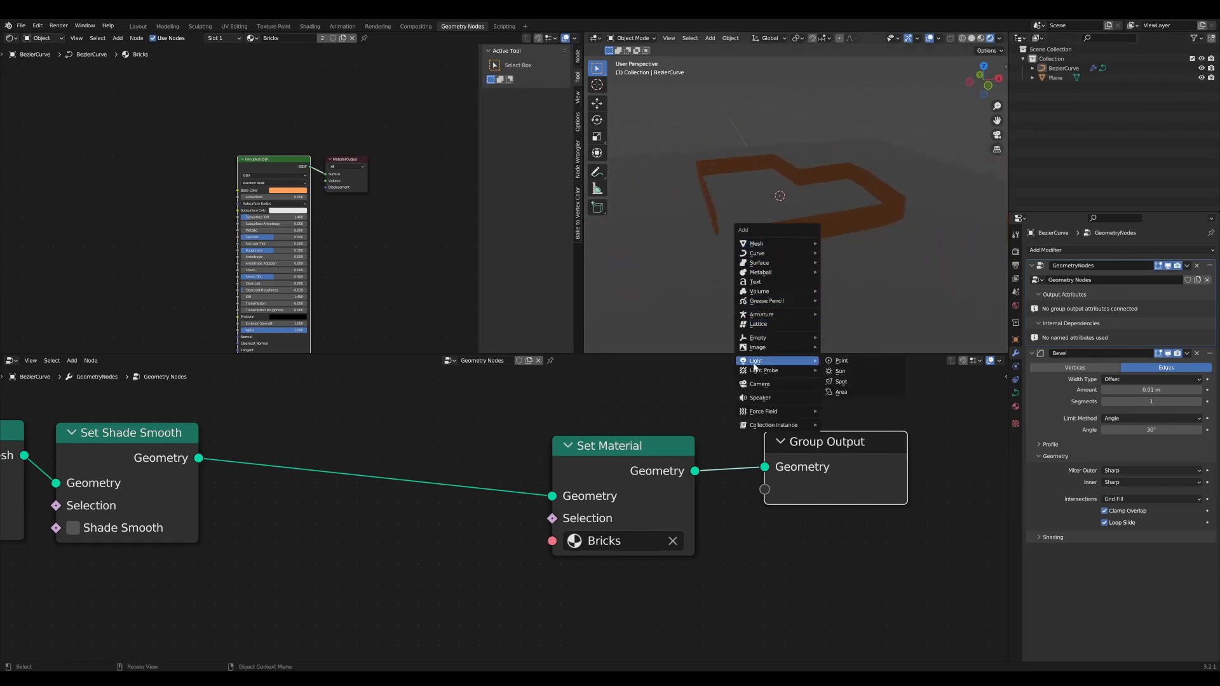
click(845, 370)
middle_drag(775, 252, 830, 220)
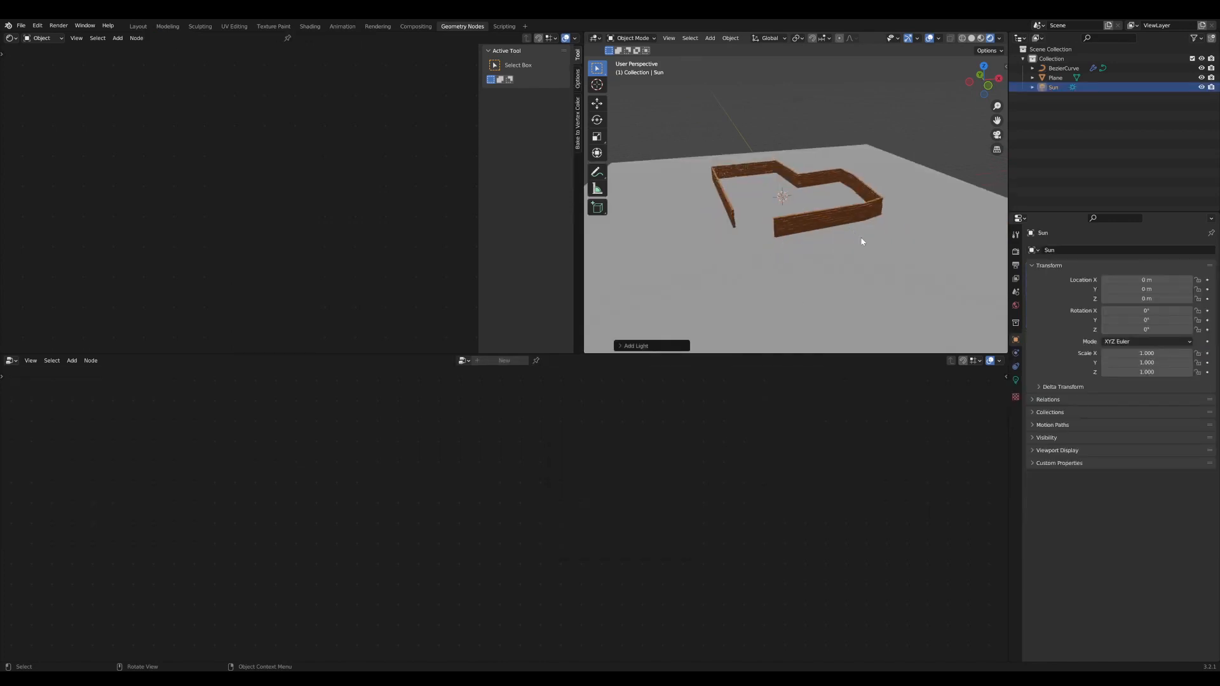
- Rotate the sun to about -30°, -45° and 35° in X, Y and Z, and move it outside the walls
key(r)
click(894, 158)
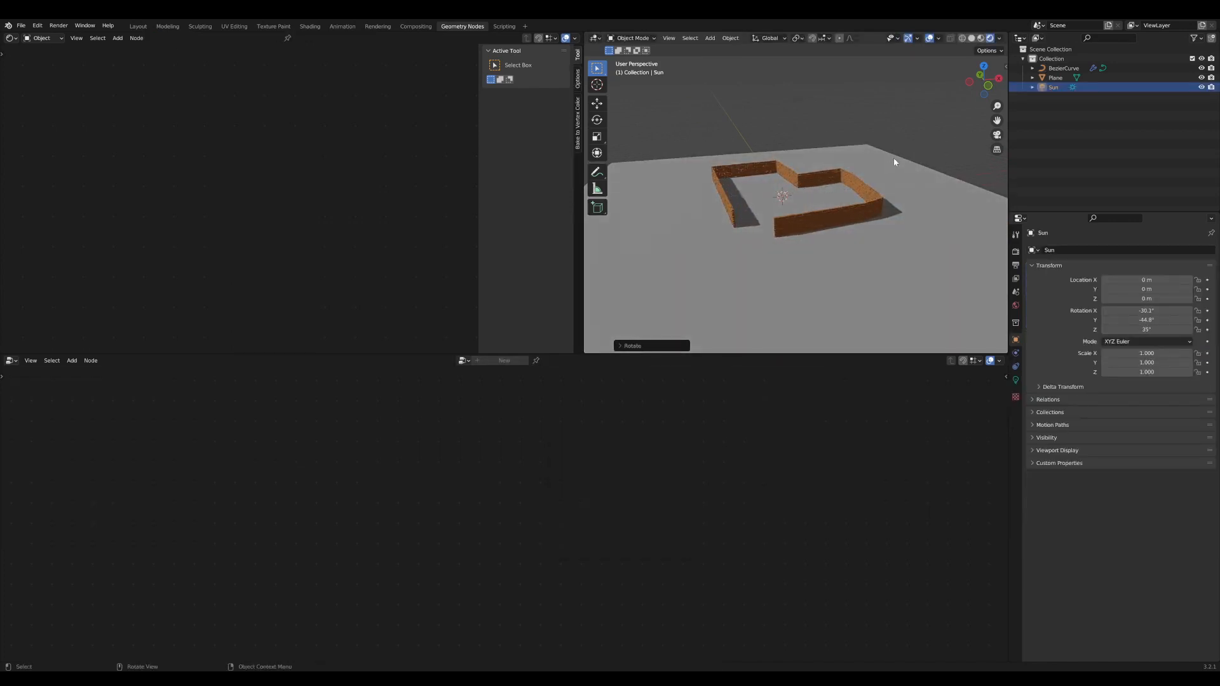
middle_drag(893, 169, 911, 168)
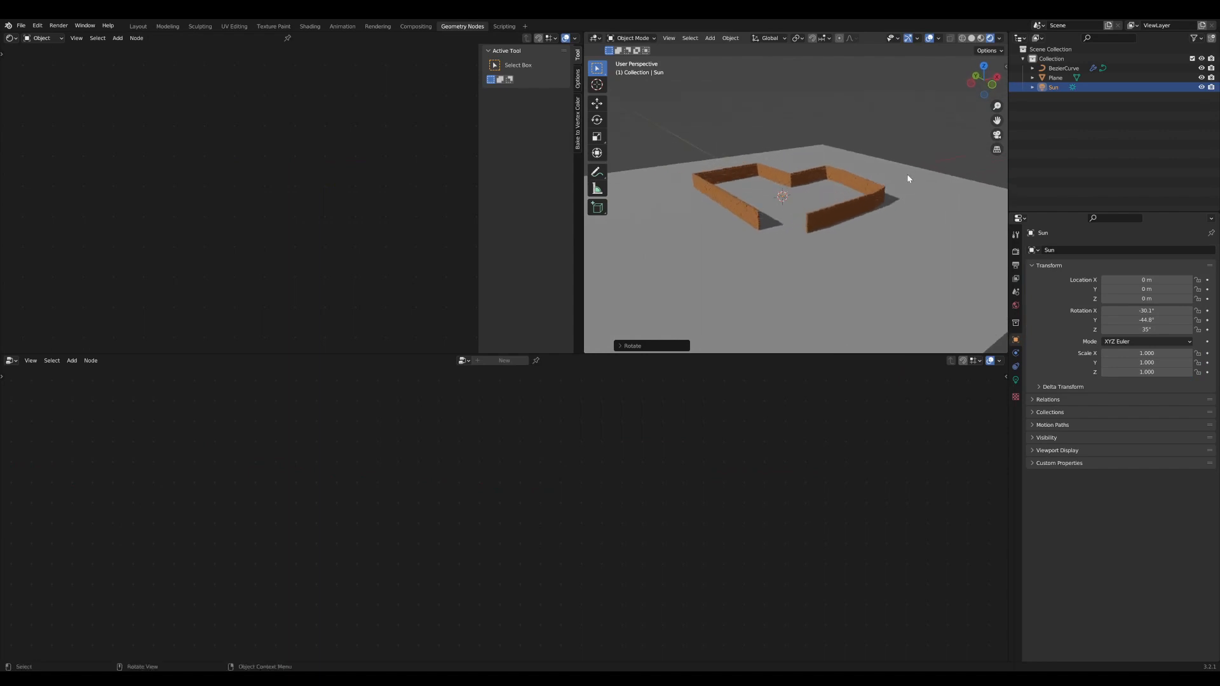
key(g)
click(767, 143)
- Set both the shadow cube size and cascade size to 4096 px in the Eevee render settings
click(1015, 251)
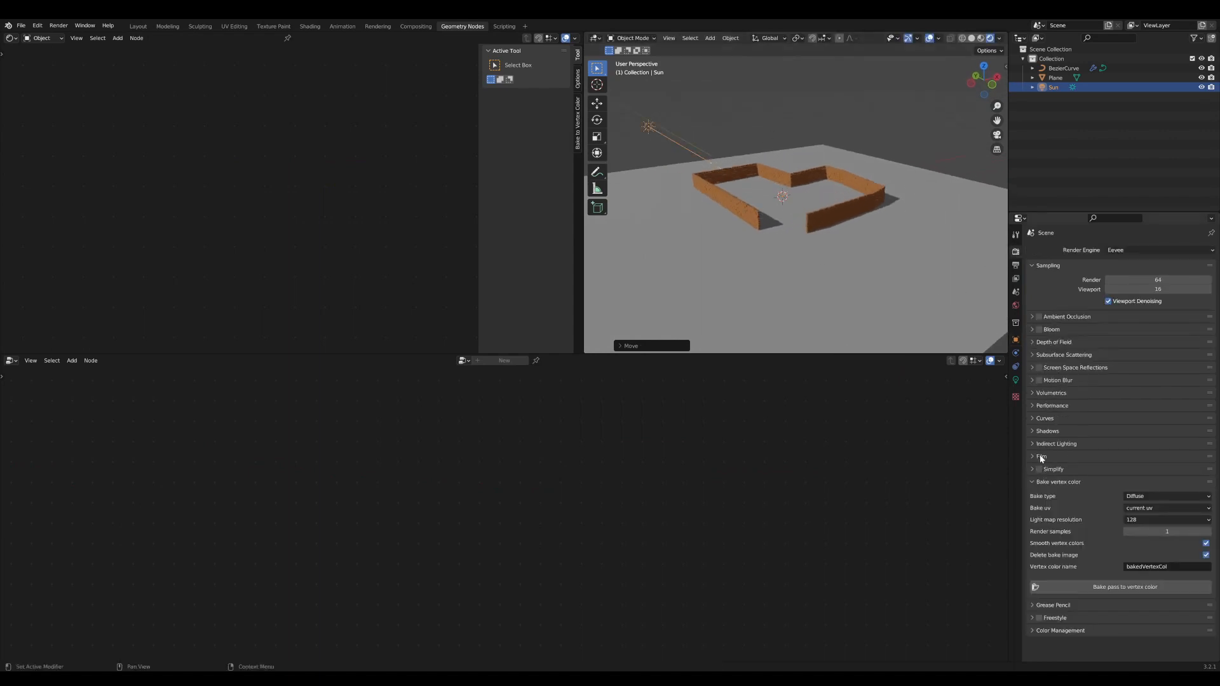
click(1035, 432)
click(1179, 446)
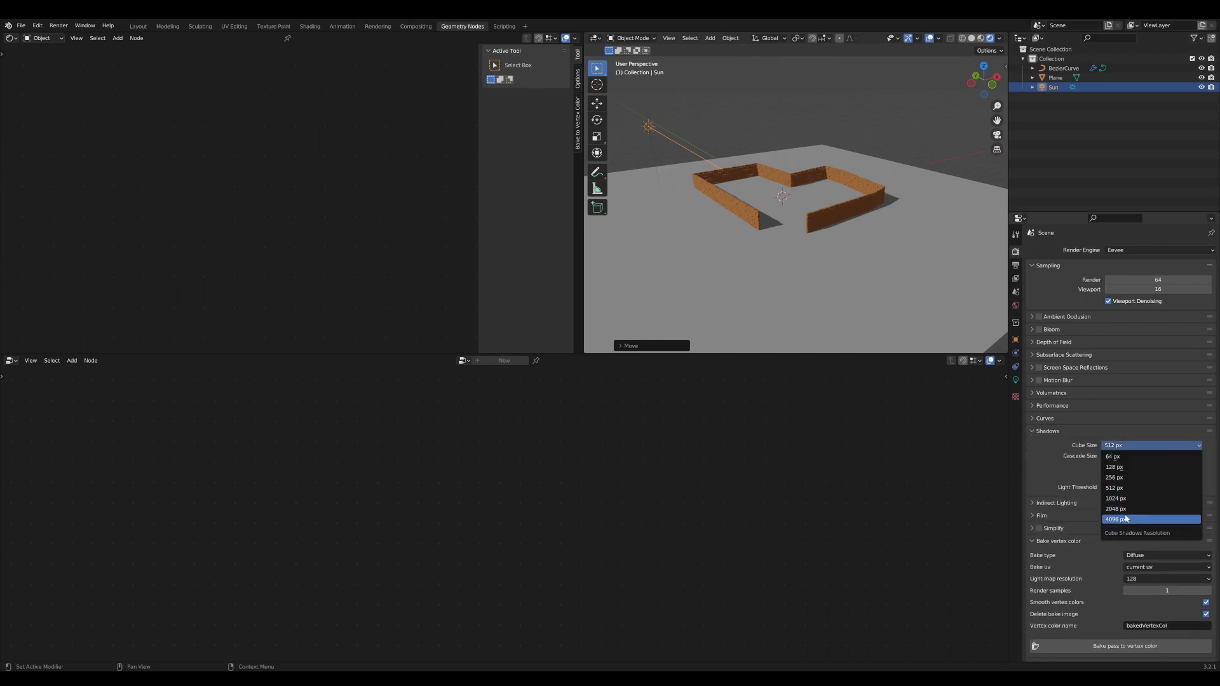
click(1128, 521)
click(1131, 455)
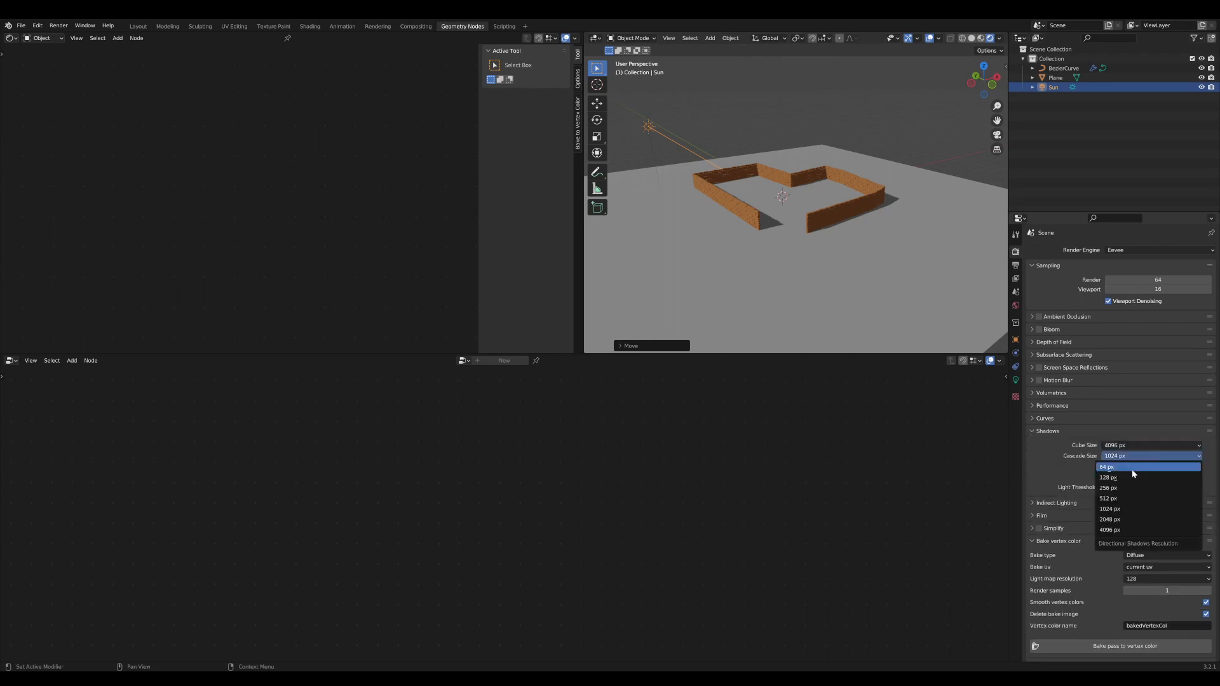
click(1128, 526)
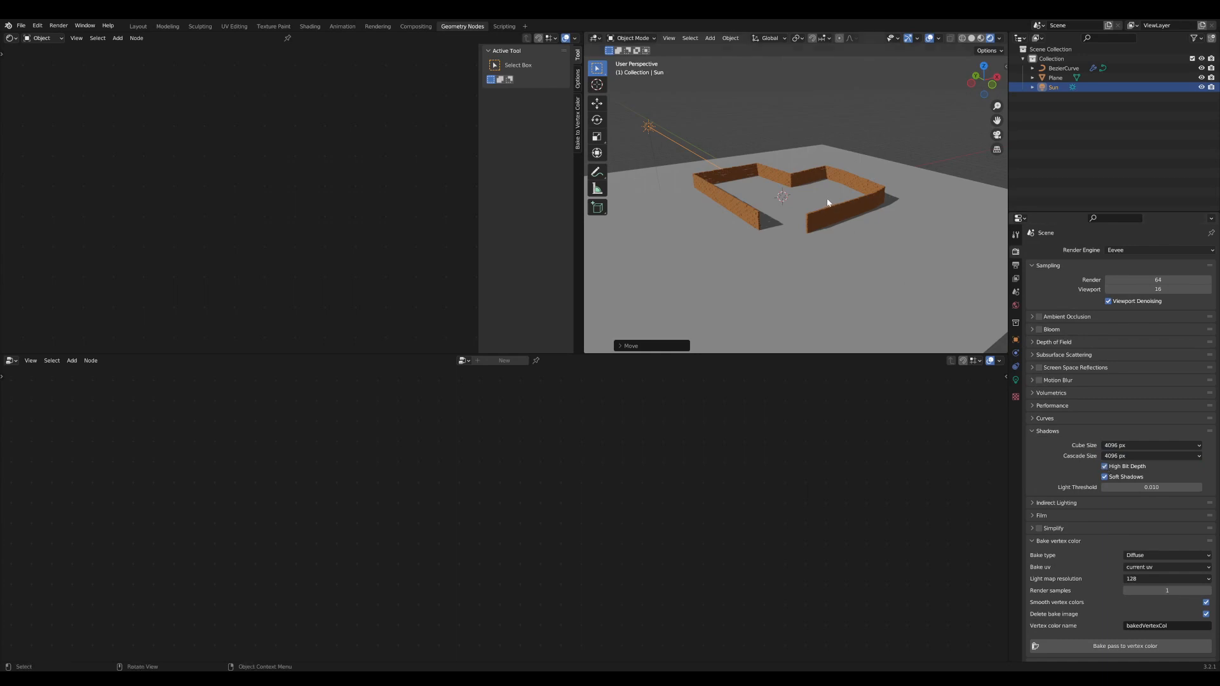
- Set the 3D view's clipping end distance to 111 m
middle_drag(828, 203, 923, 170)
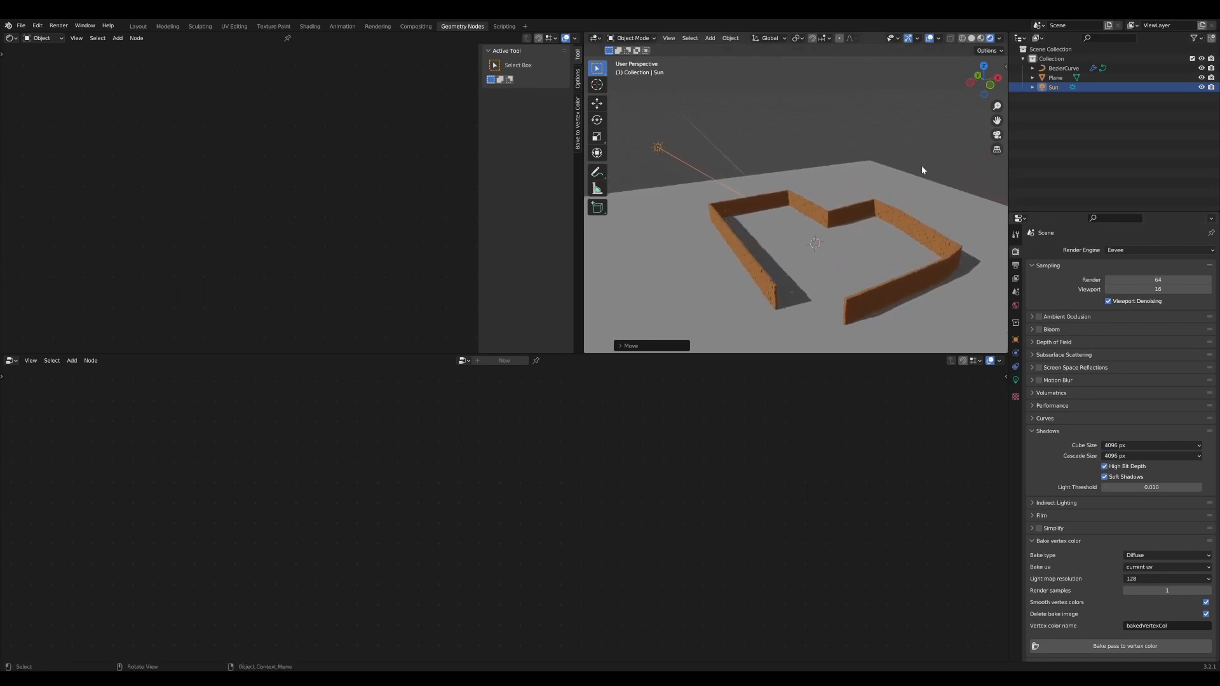
key(n)
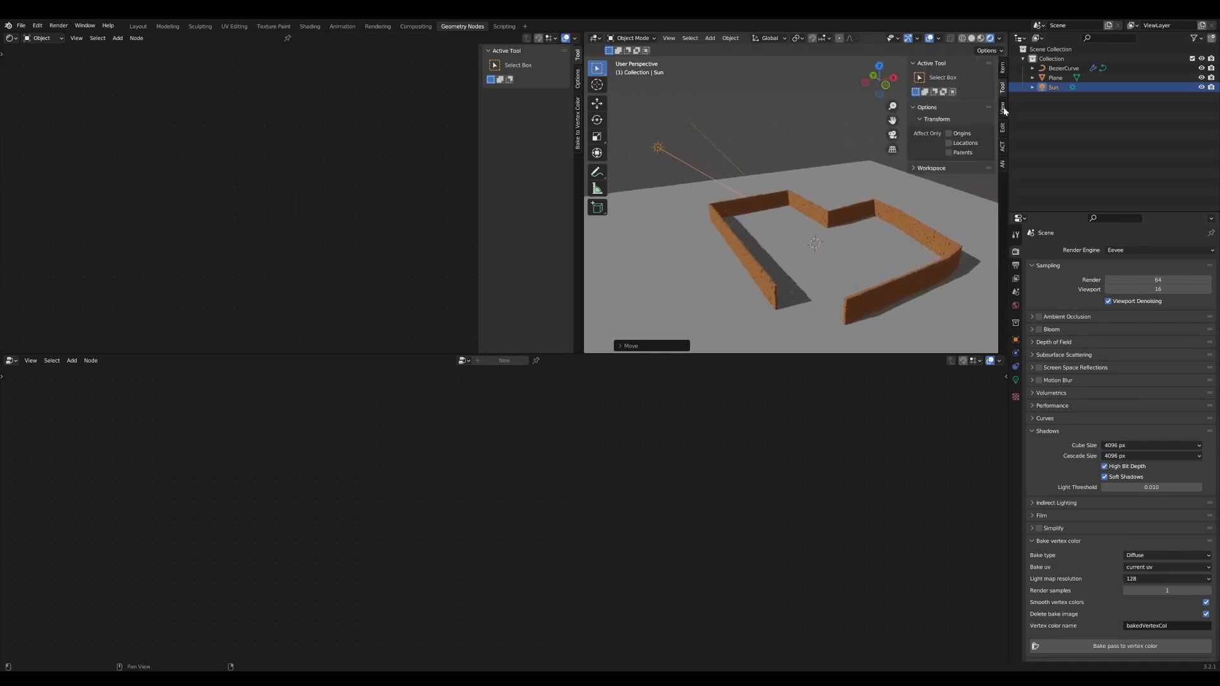
click(1003, 108)
middle_drag(802, 220, 785, 185)
scroll(787, 221, up, 2)
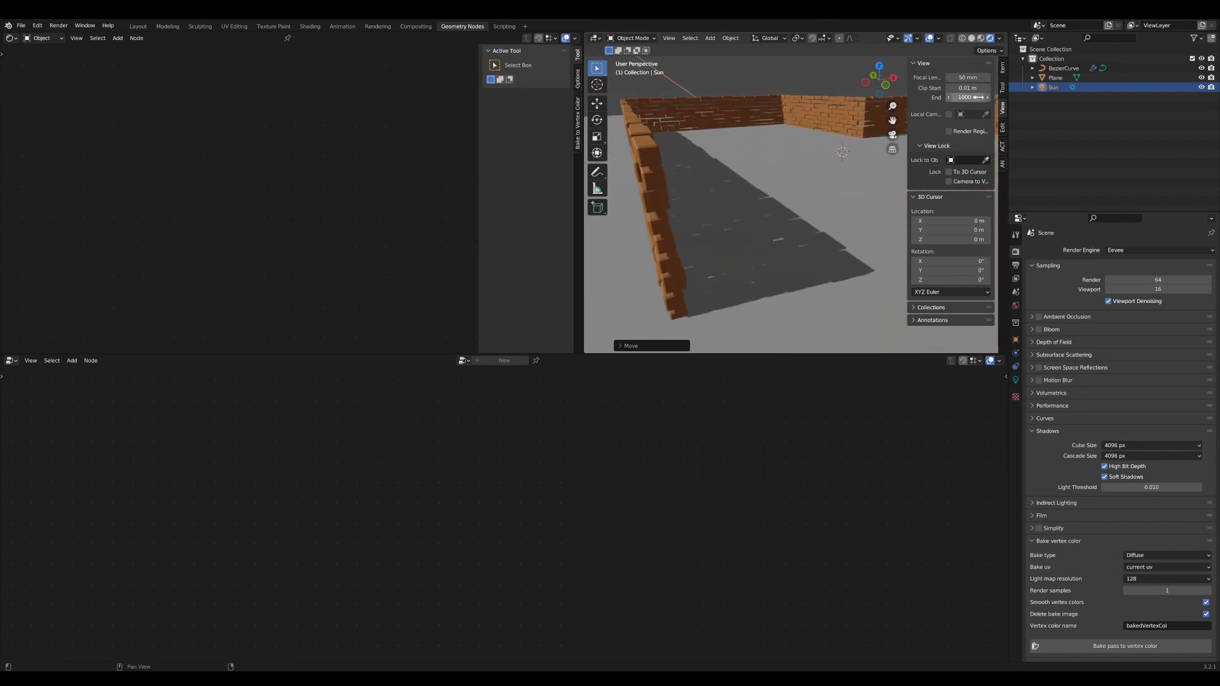
drag(968, 97, 961, 98)
drag(961, 97, 953, 97)
- Enable Ambient Occlusion in the Eevee render settings and check the brick wall's shading
scroll(738, 250, down, 5)
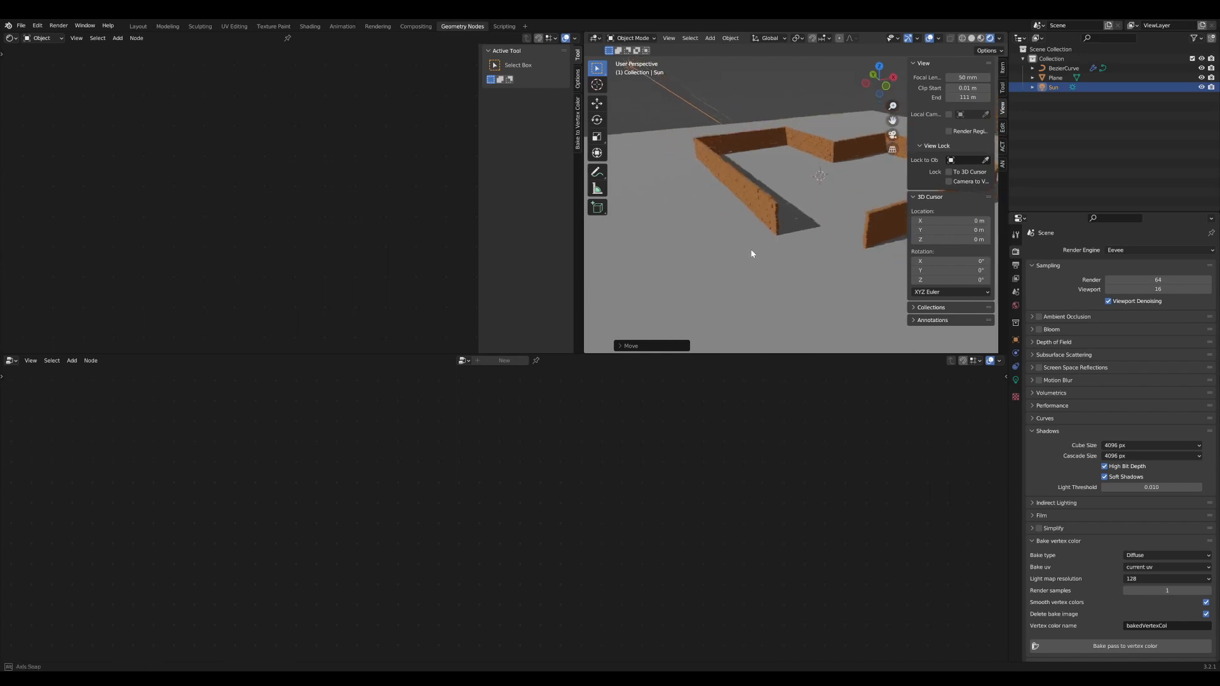
scroll(750, 249, up, 4)
middle_drag(750, 249, 751, 266)
shift+middle_drag(881, 303, 796, 246)
scroll(834, 245, up, 2)
scroll(830, 249, down, 4)
scroll(829, 222, up, 3)
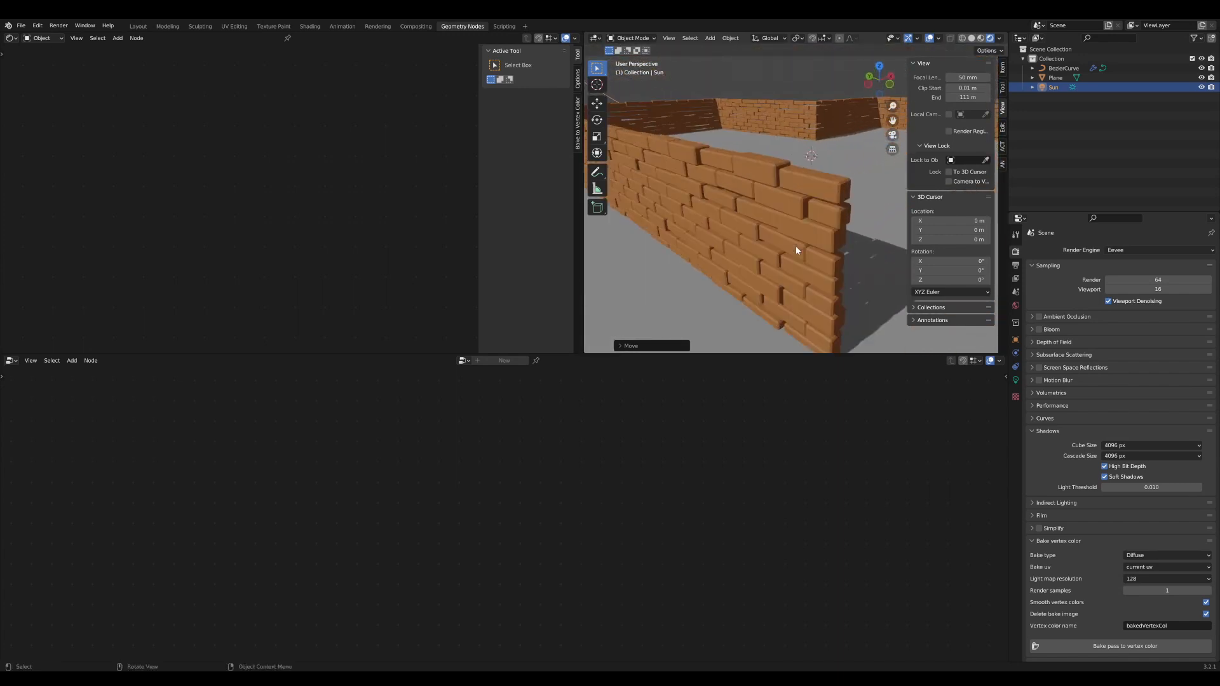
click(1039, 316)
scroll(730, 239, down, 8)
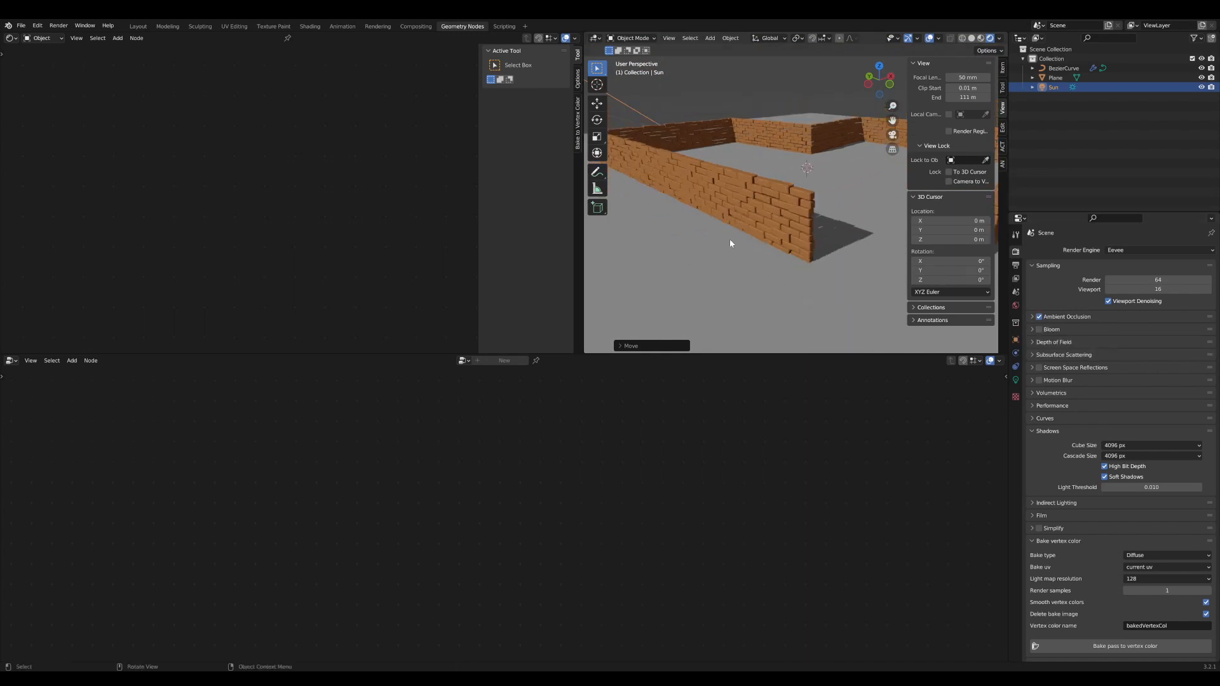
- Enable Contact Shadows in the sun light's shadow settings and compare the effect on the bricks
click(1015, 379)
scroll(871, 226, down, 3)
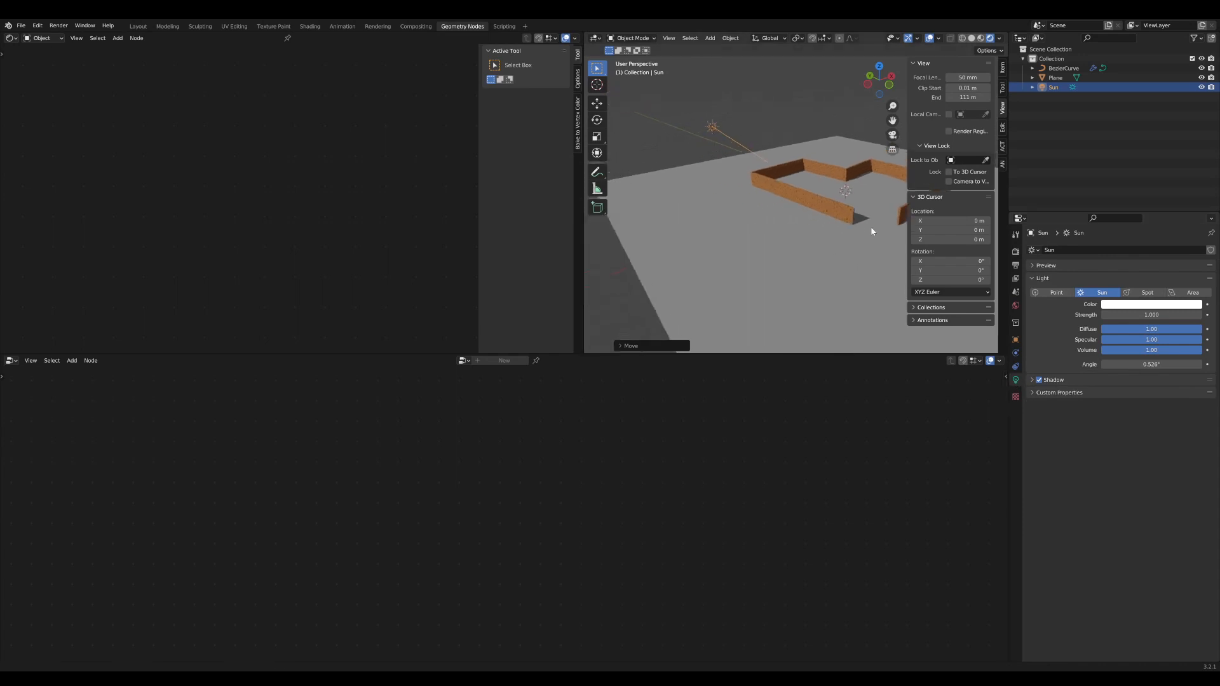
click(1033, 380)
scroll(817, 214, up, 3)
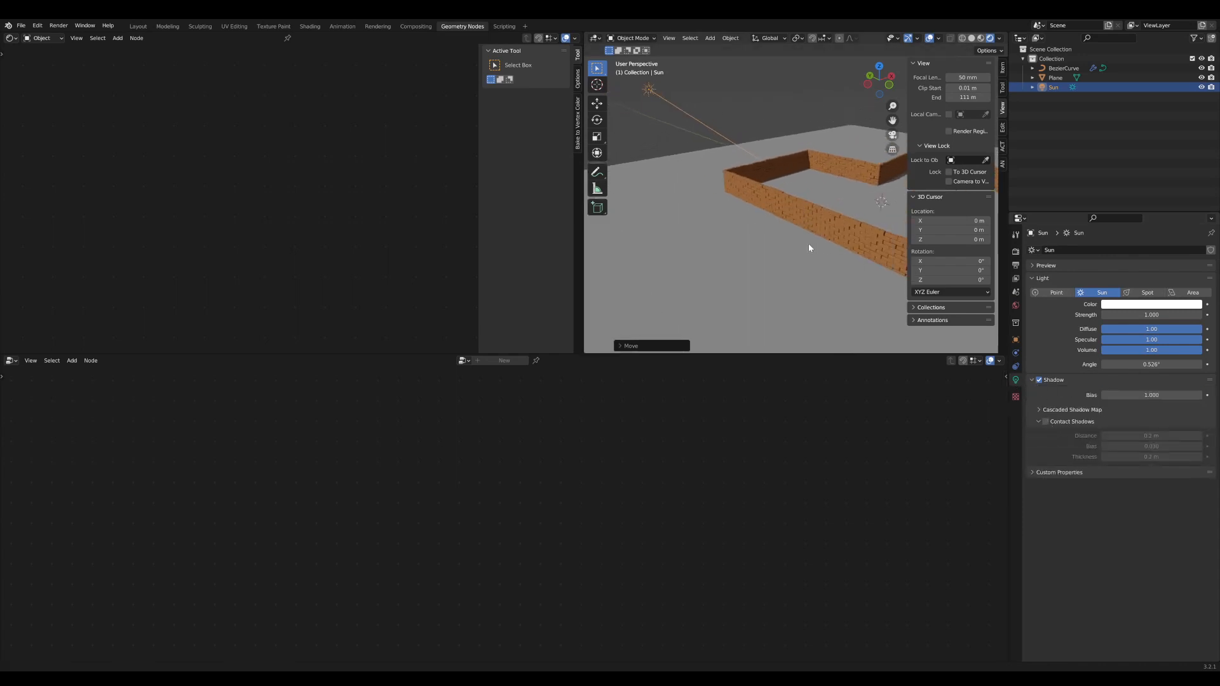
scroll(703, 217, up, 4)
shift+middle_drag(808, 242, 759, 257)
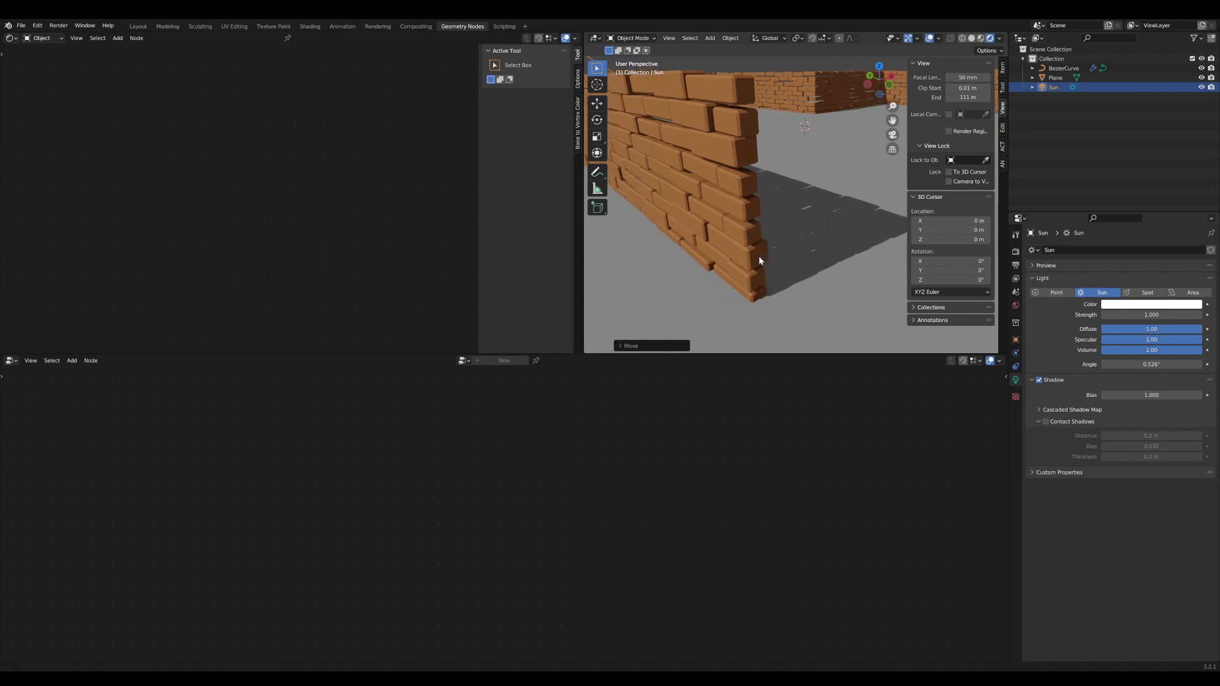
click(1045, 422)
click(1046, 422)
click(1045, 422)
scroll(779, 193, down, 6)
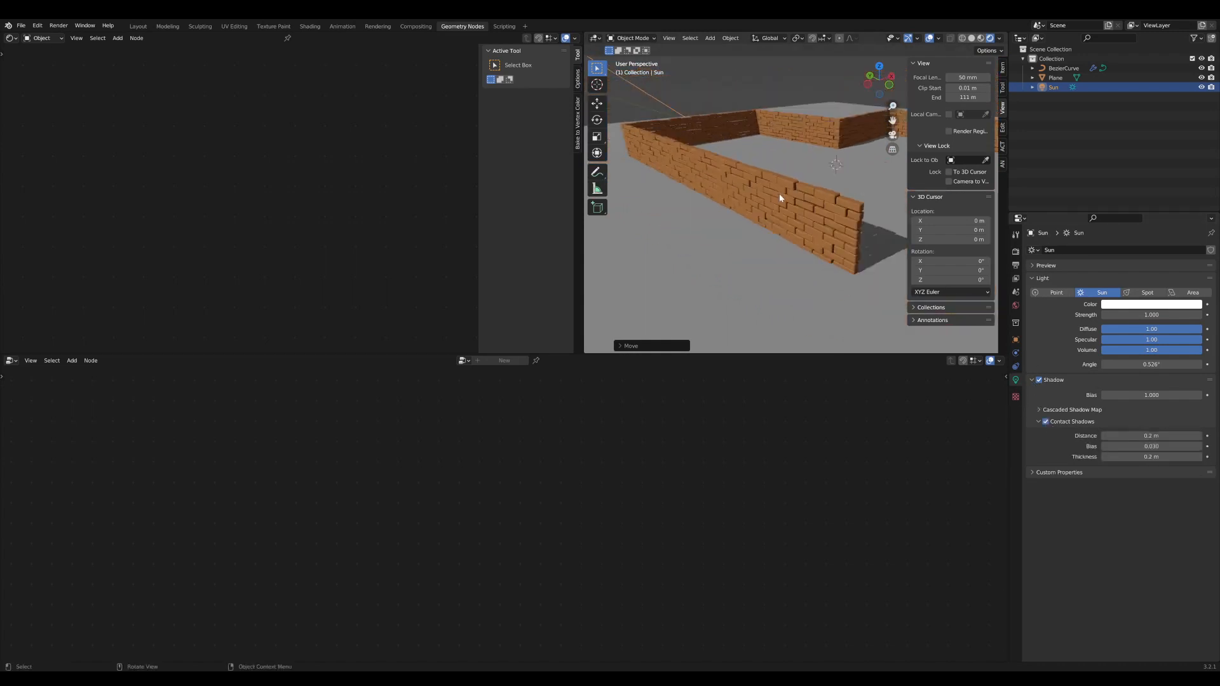
- Widen the 3D viewport at the shader editor's expense and inspect the brick wall up close
drag(583, 252, 528, 252)
middle_drag(705, 184, 743, 220)
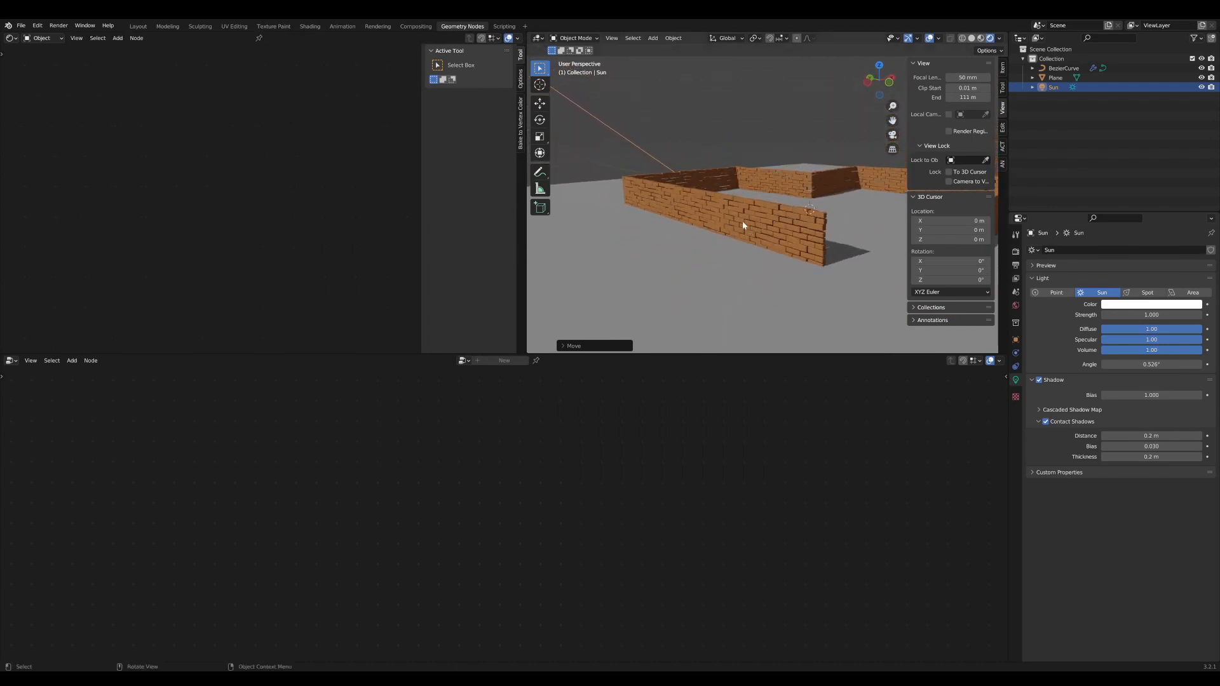
scroll(713, 207, up, 8)
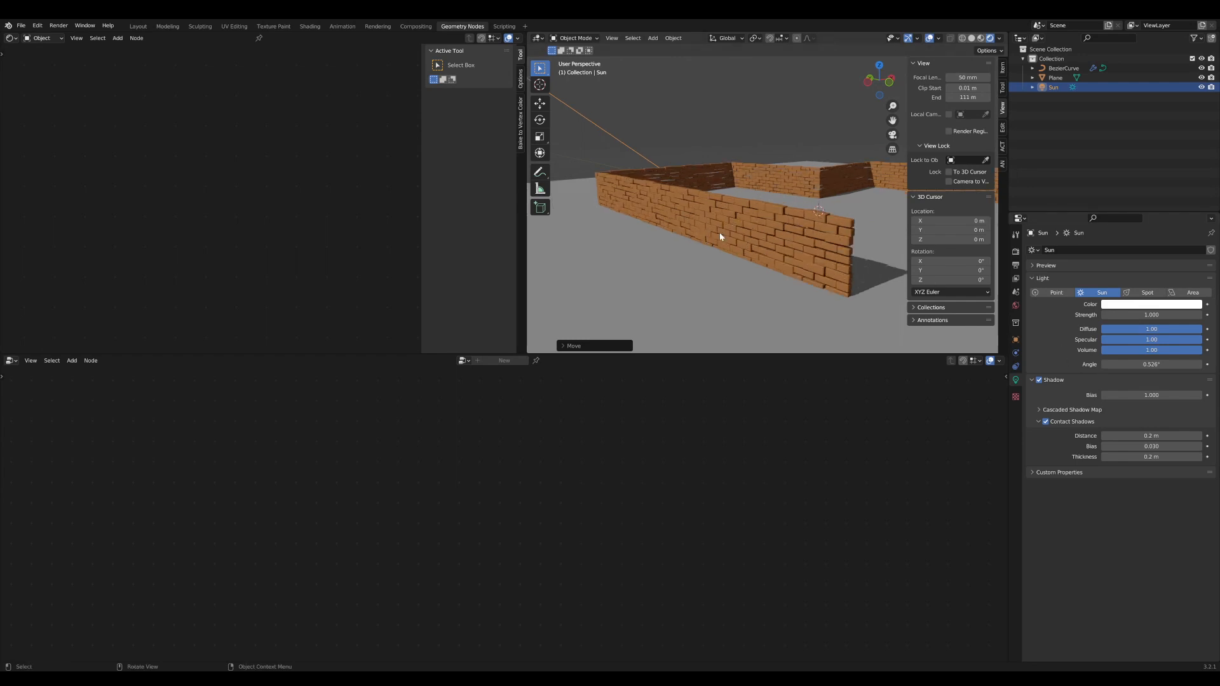
scroll(696, 216, down, 8)
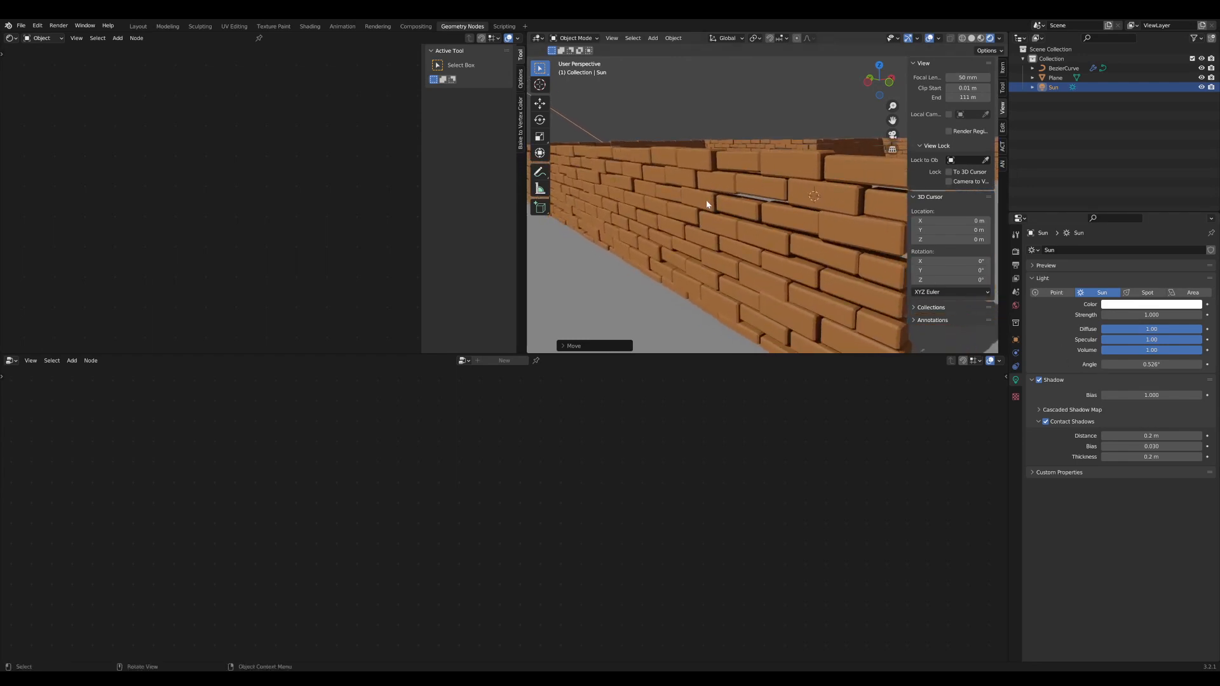
- Select the brick wall curve and move its Set Material and Group Output nodes farther from Set Shade Smooth
click(698, 199)
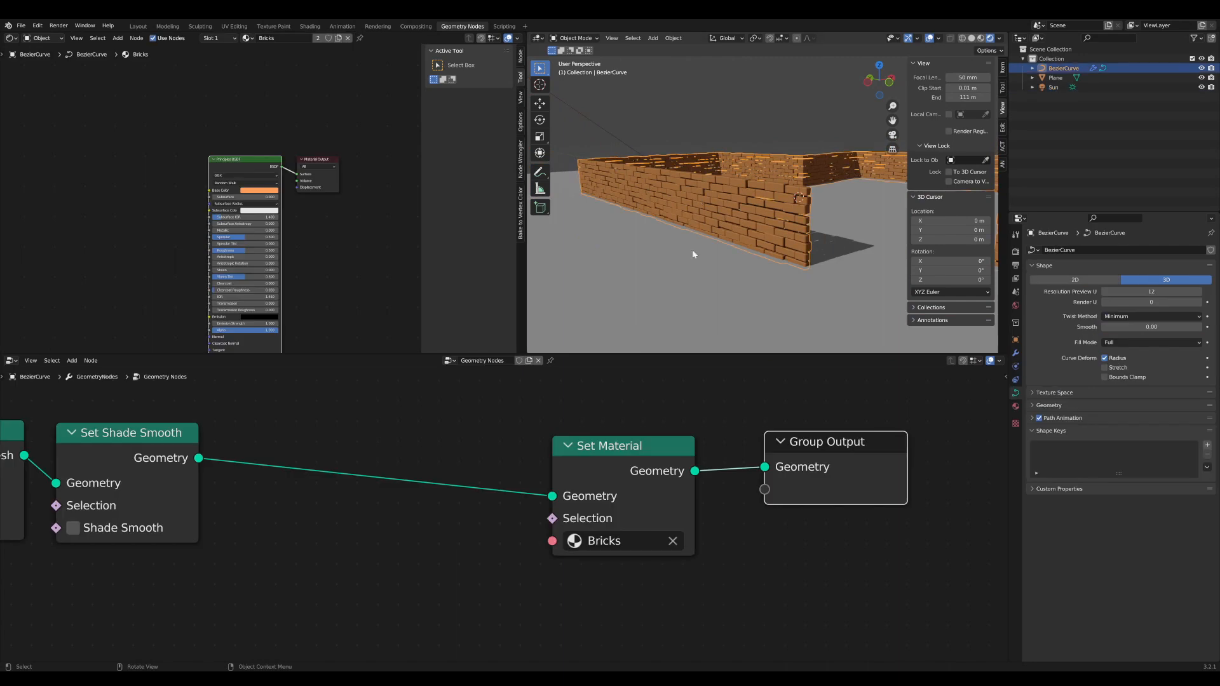
middle_drag(571, 426, 527, 390)
drag(842, 559, 599, 399)
drag(548, 432, 667, 440)
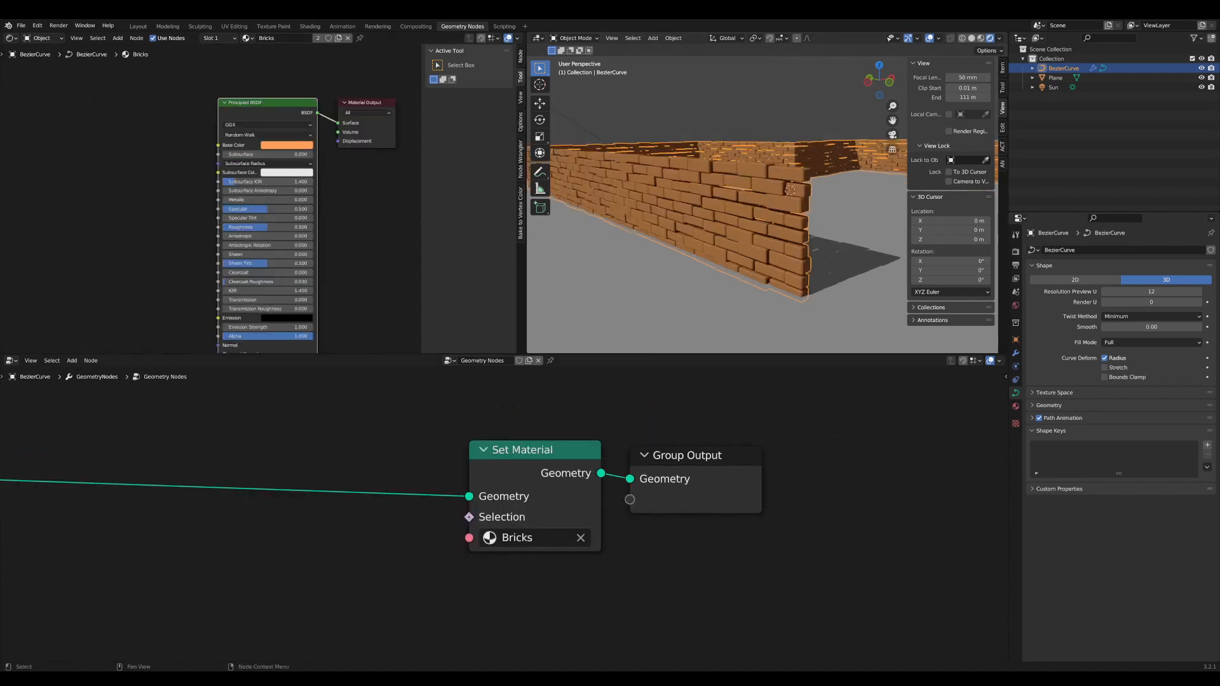
- Insert a Store Named Attribute node on the link into Set Material and set its data type to Vector
scroll(502, 558, down, 1)
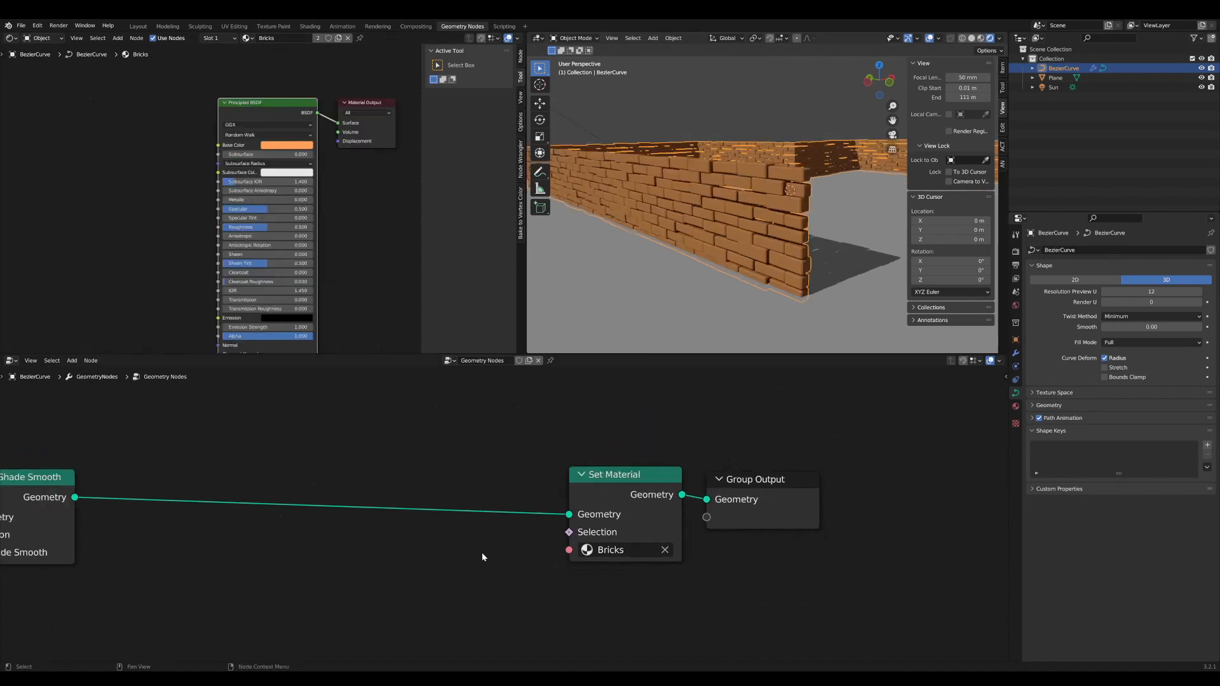
key(shift+a)
text(st)
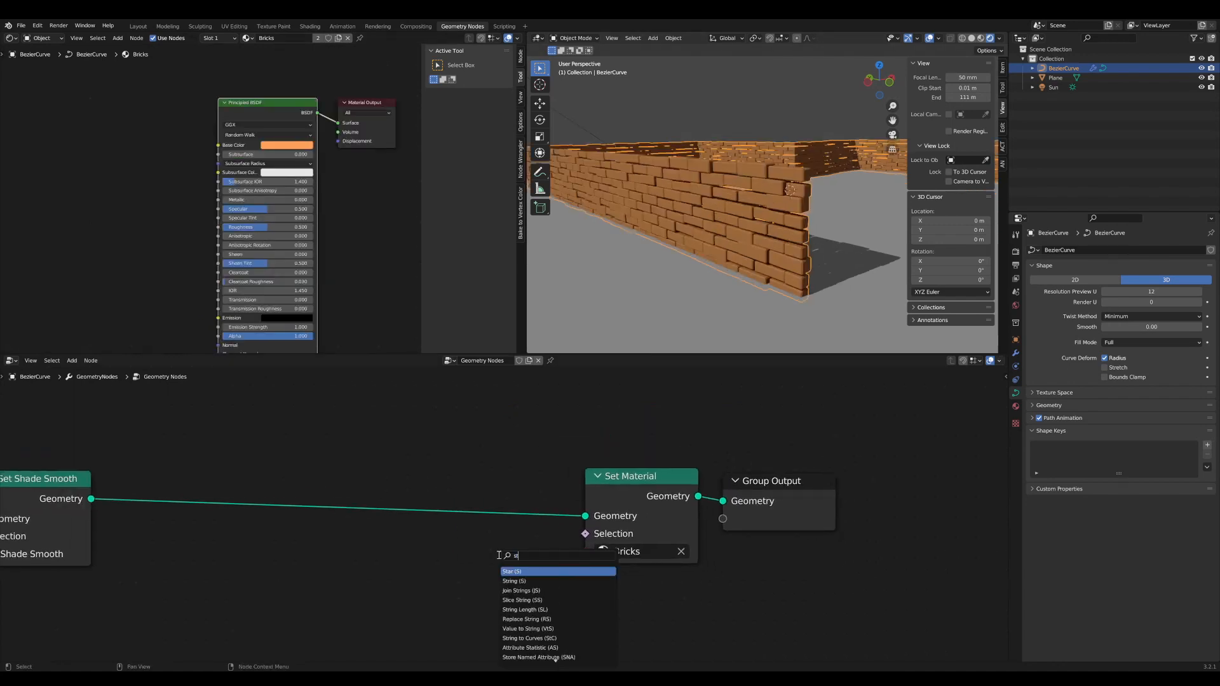
text(ore)
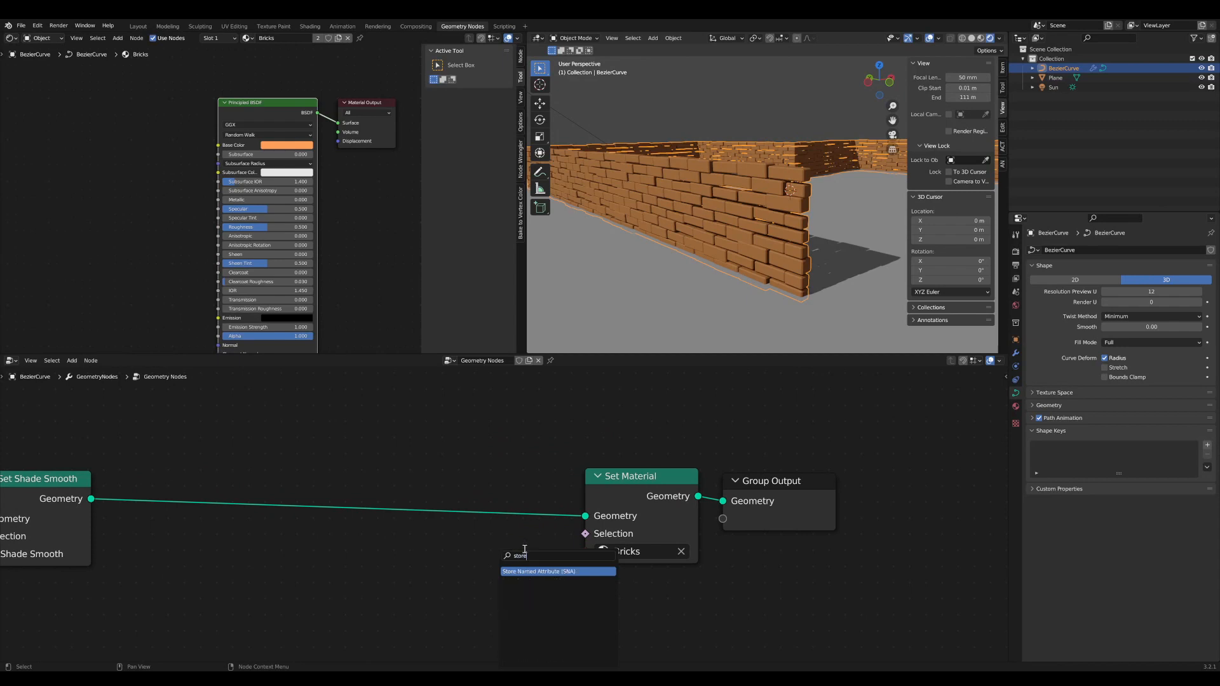
click(530, 572)
click(497, 511)
scroll(524, 486, up, 1)
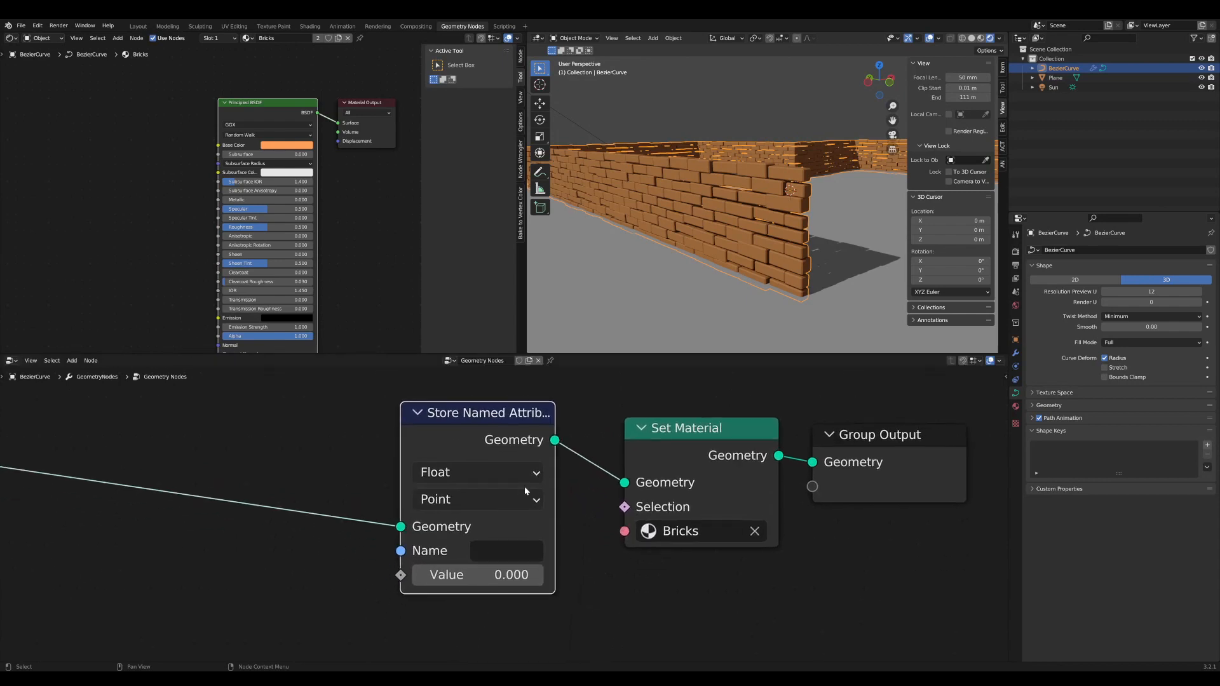
click(513, 471)
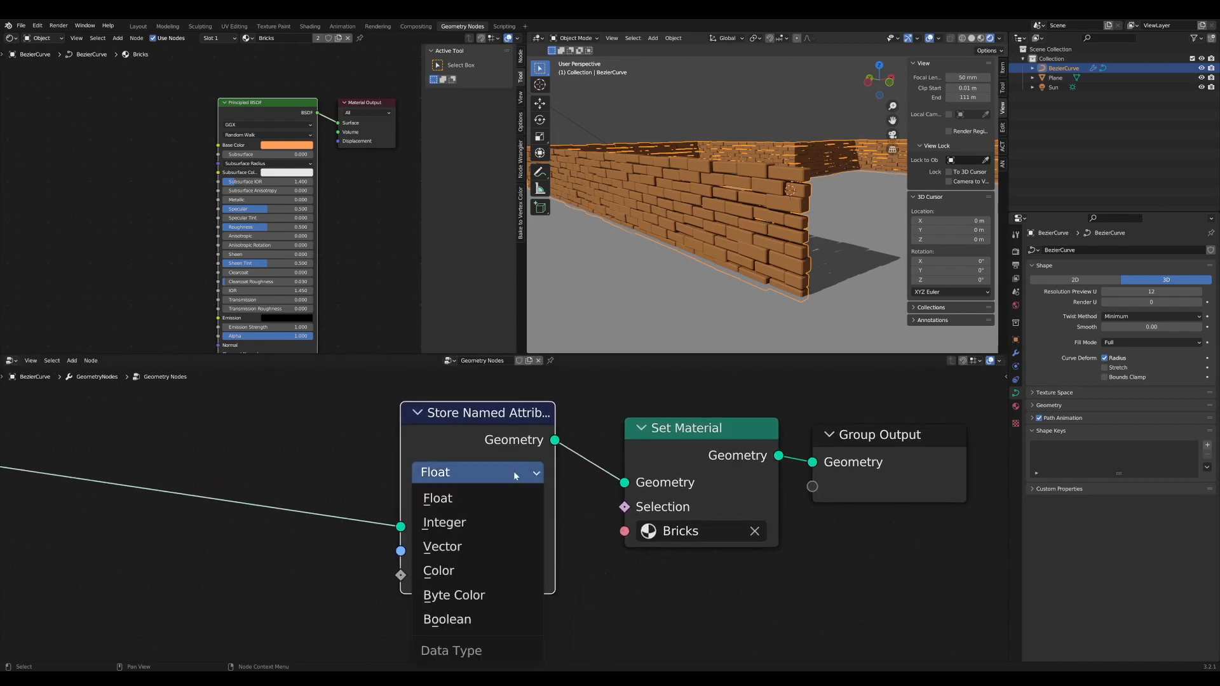
click(490, 549)
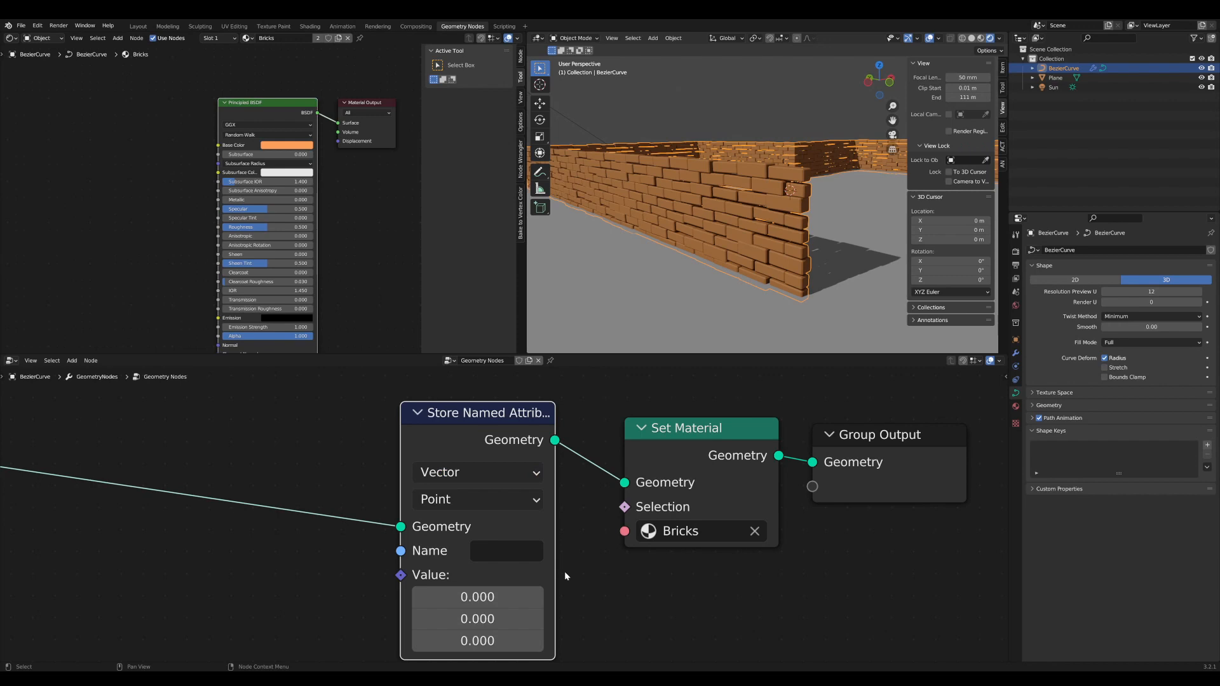
- Reposition the Store Named Attribute, Set Material and Group Output nodes together to make room in the geometry node tree
middle_drag(585, 576, 765, 566)
scroll(765, 566, down, 3)
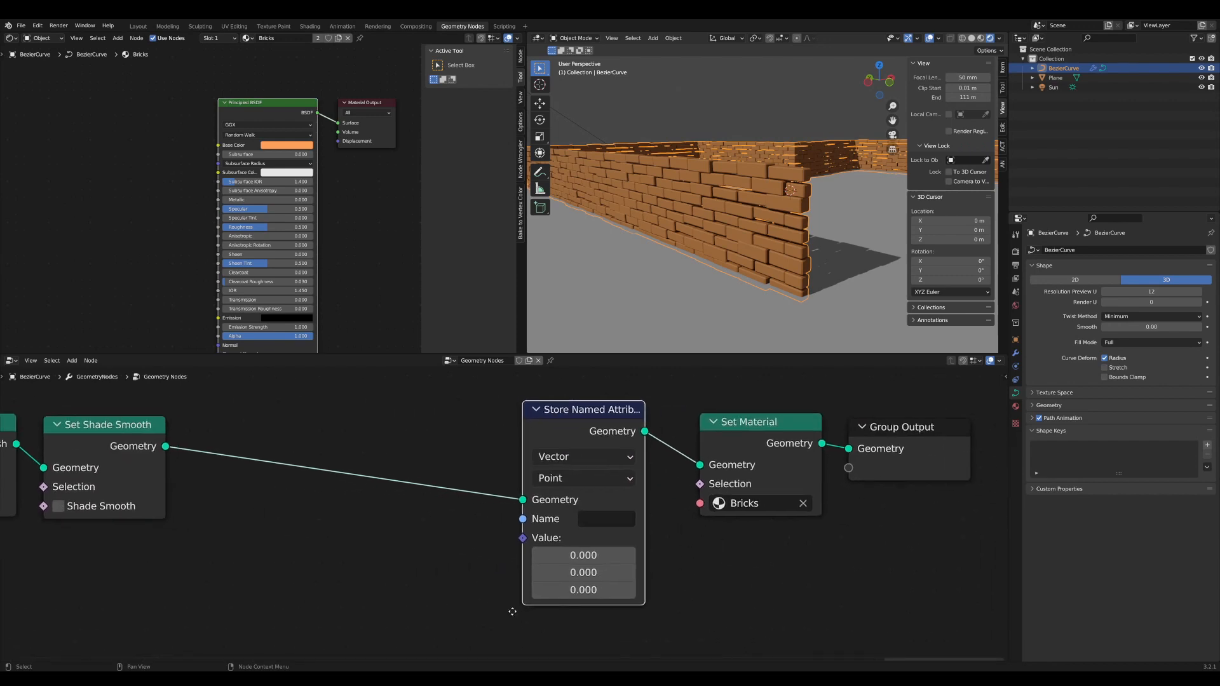
drag(567, 416, 572, 422)
middle_drag(886, 538, 814, 527)
scroll(814, 527, down, 1)
drag(865, 577, 499, 418)
key(g)
click(635, 394)
- Add a Random Value node next to Store Named Attribute and set its data type to Vector
scroll(479, 550, up, 4)
middle_drag(479, 550, 455, 550)
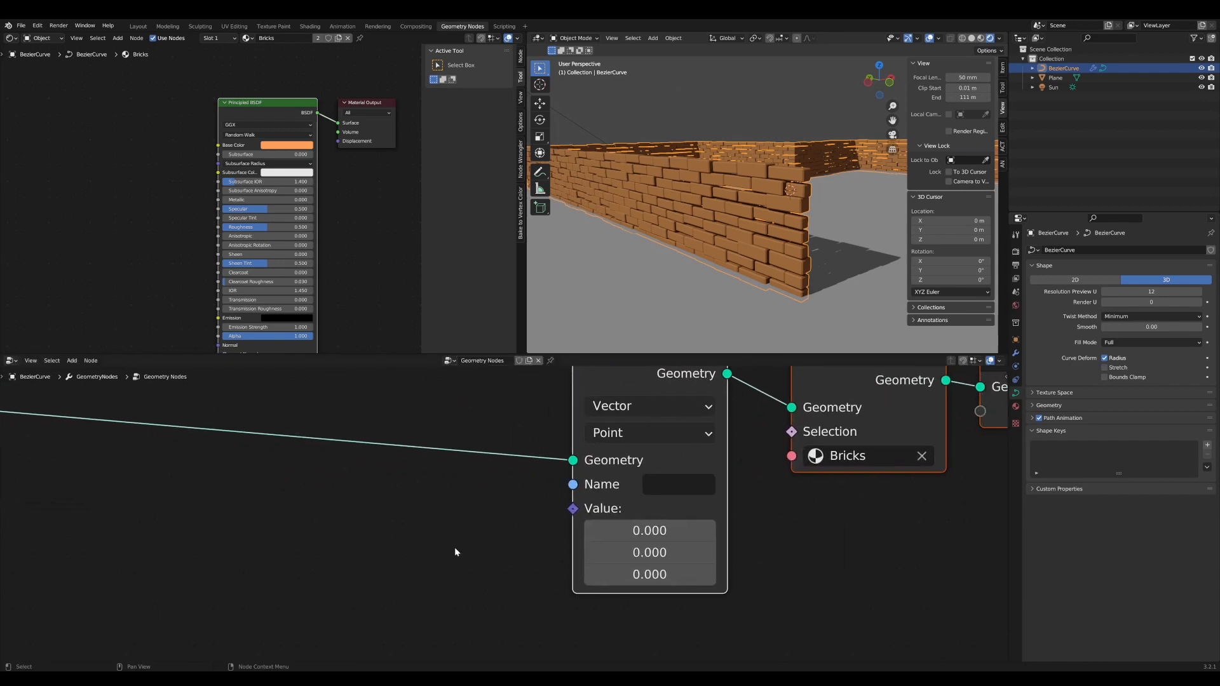
key(Tab)
text(rand)
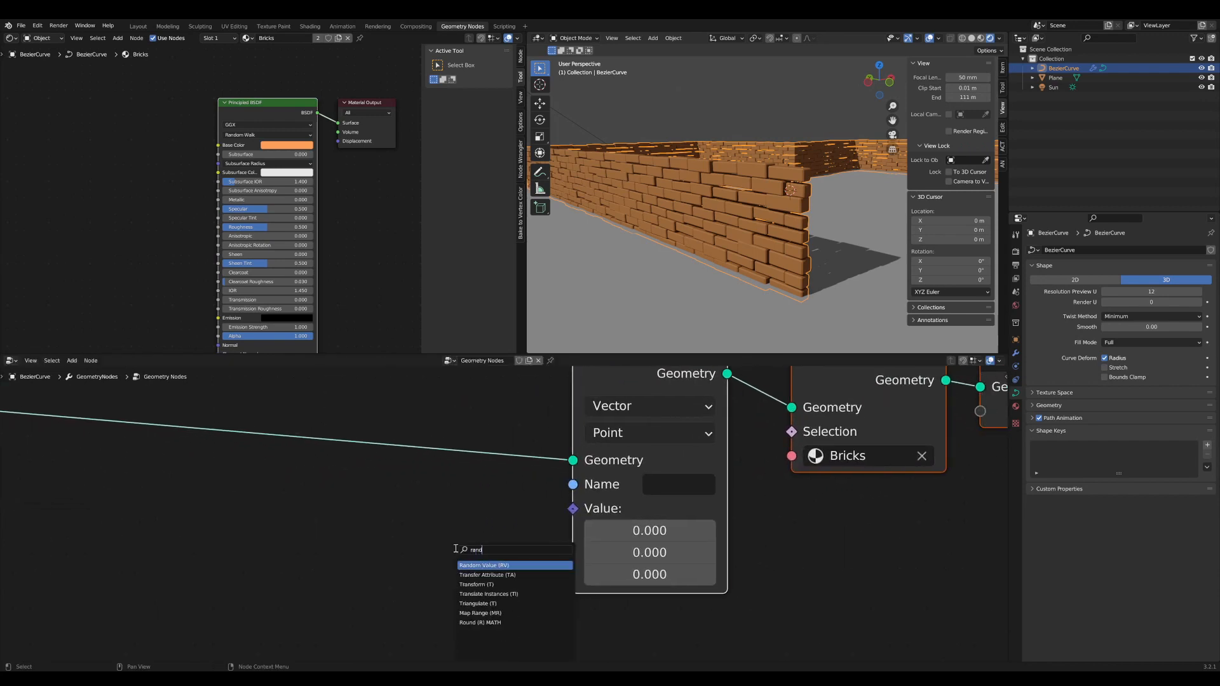
click(474, 565)
scroll(464, 540, down, 2)
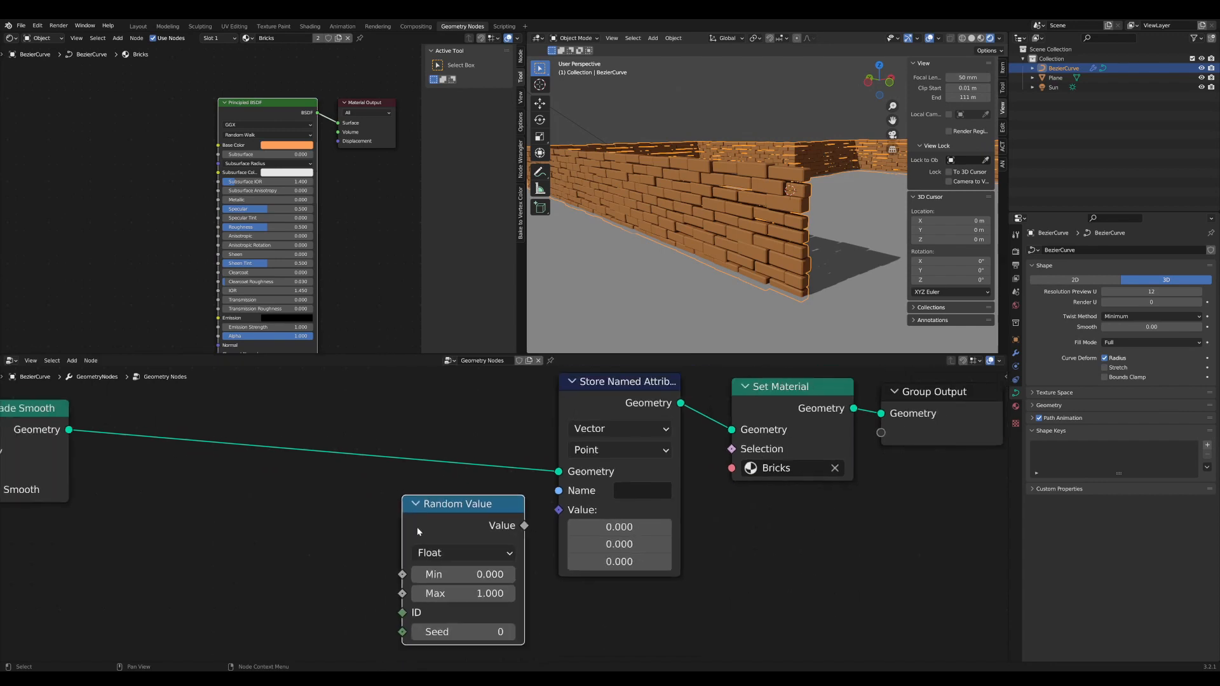
scroll(464, 540, up, 2)
click(462, 510)
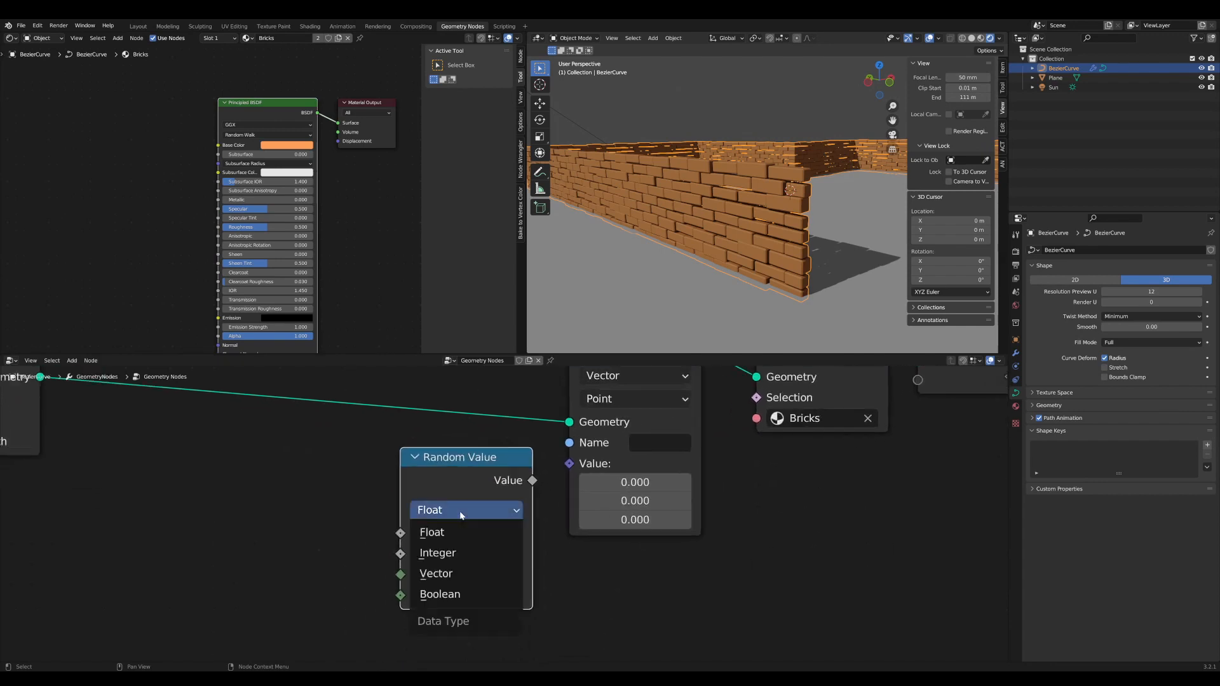
click(464, 574)
scroll(444, 540, down, 1)
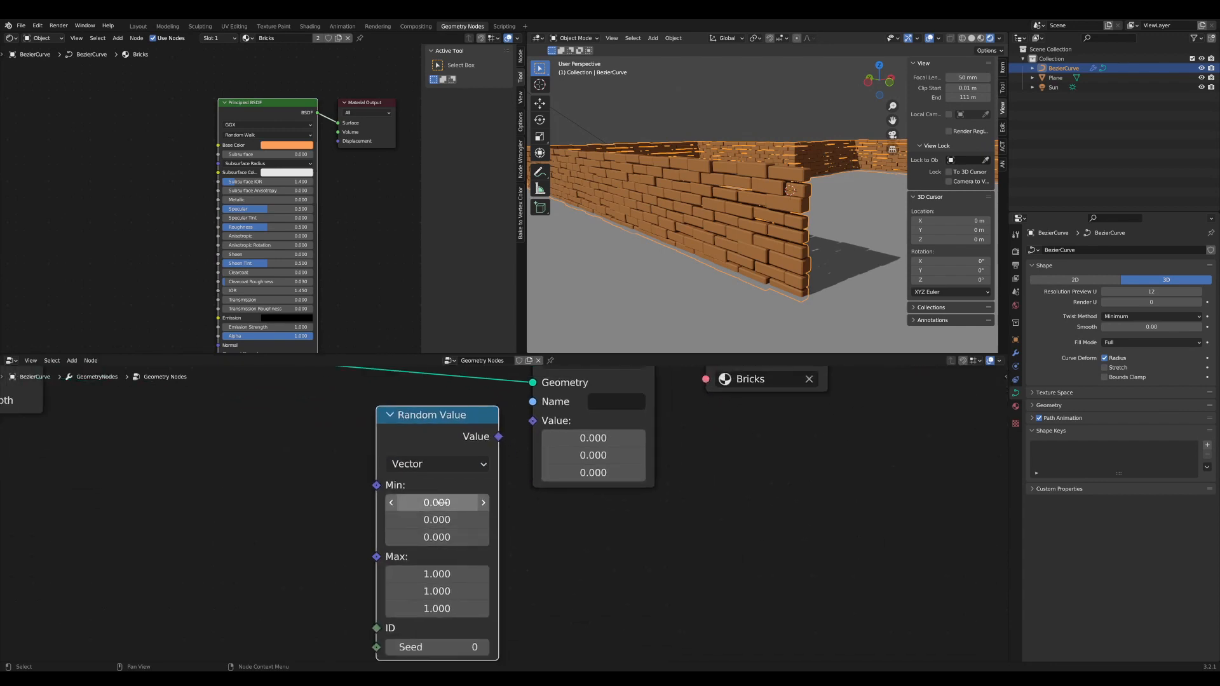
- Connect the Random Value node's Value output to the Value input of Store Named Attribute and tidy the node's position
middle_drag(487, 486, 512, 547)
scroll(510, 545, down, 1)
drag(487, 480, 466, 479)
middle_drag(497, 516, 523, 472)
scroll(524, 471, up, 1)
drag(529, 450, 582, 434)
middle_drag(665, 424, 597, 470)
scroll(596, 471, up, 1)
drag(419, 471, 433, 471)
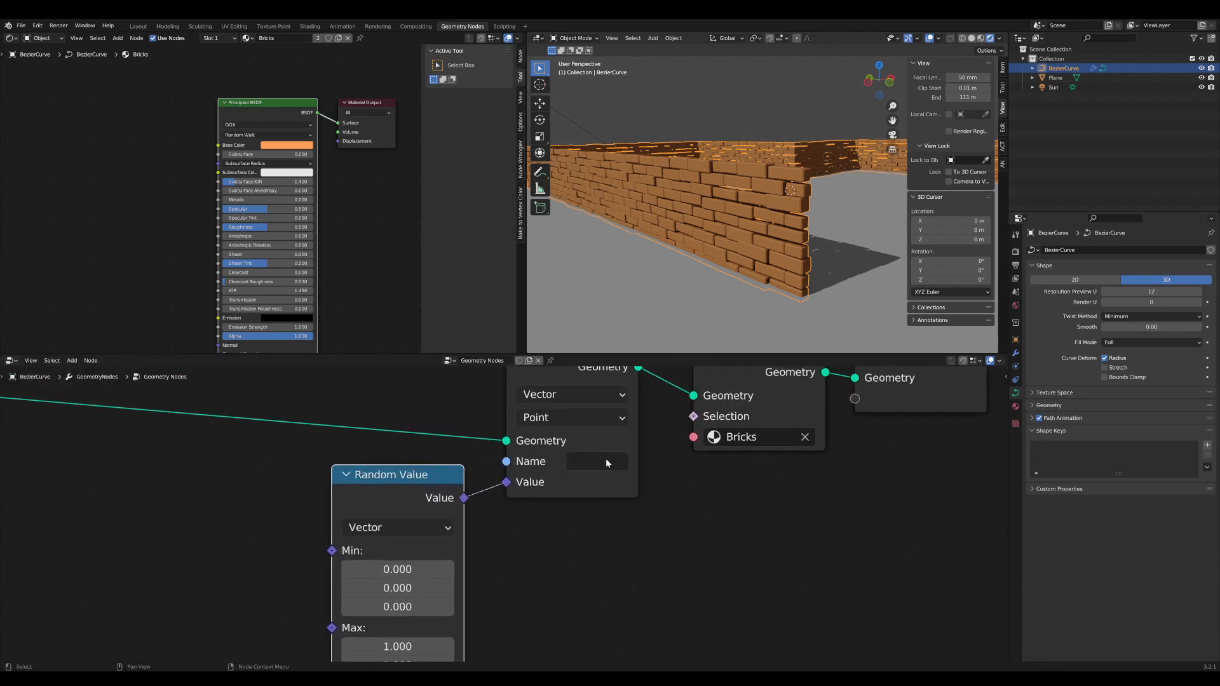
- Name the attribute in the Store Named Attribute node randomColor
click(607, 459)
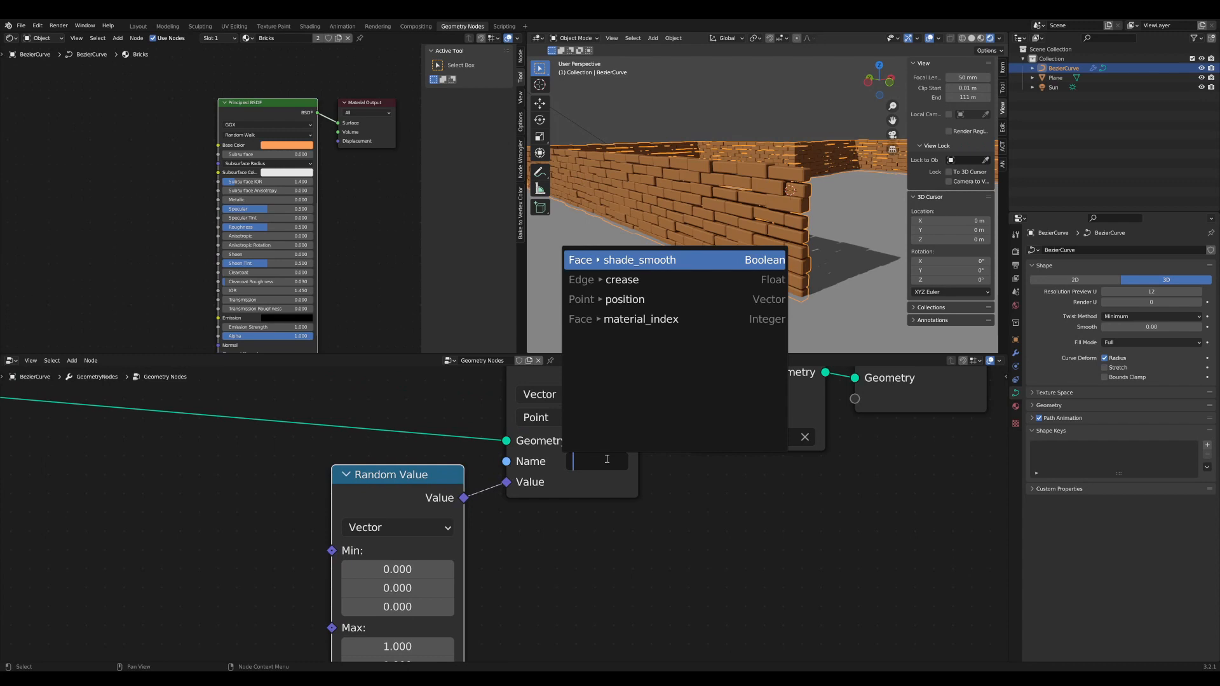
text(rando)
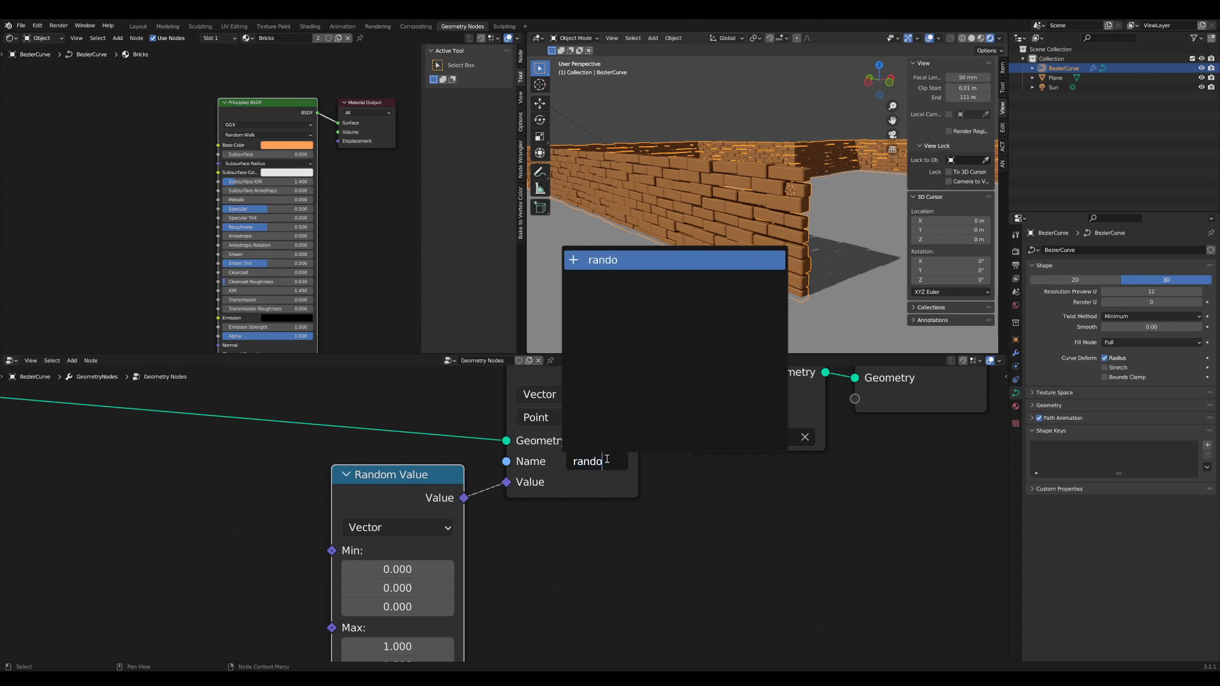
text(mColor)
key(Return)
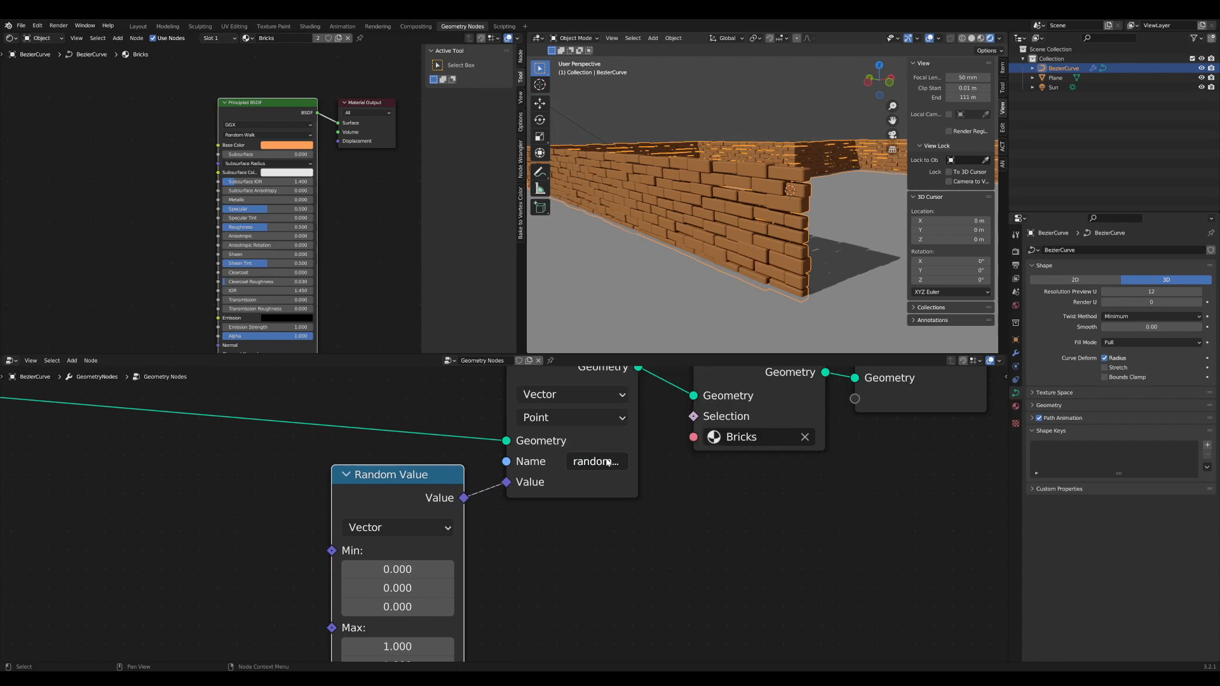
- Add an Attribute node beside the Principled BSDF in the Bricks material's shader tree
scroll(479, 648, down, 3)
middle_drag(508, 581, 612, 580)
middle_drag(307, 216, 366, 205)
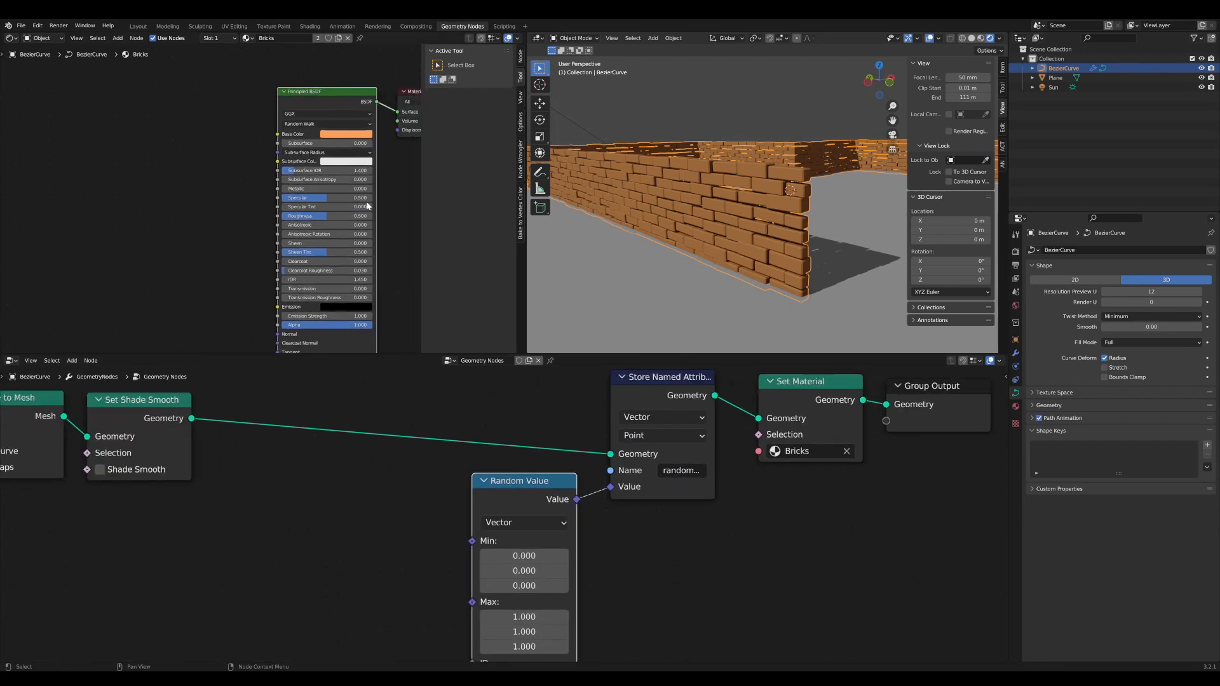
scroll(367, 204, up, 1)
key(Tab)
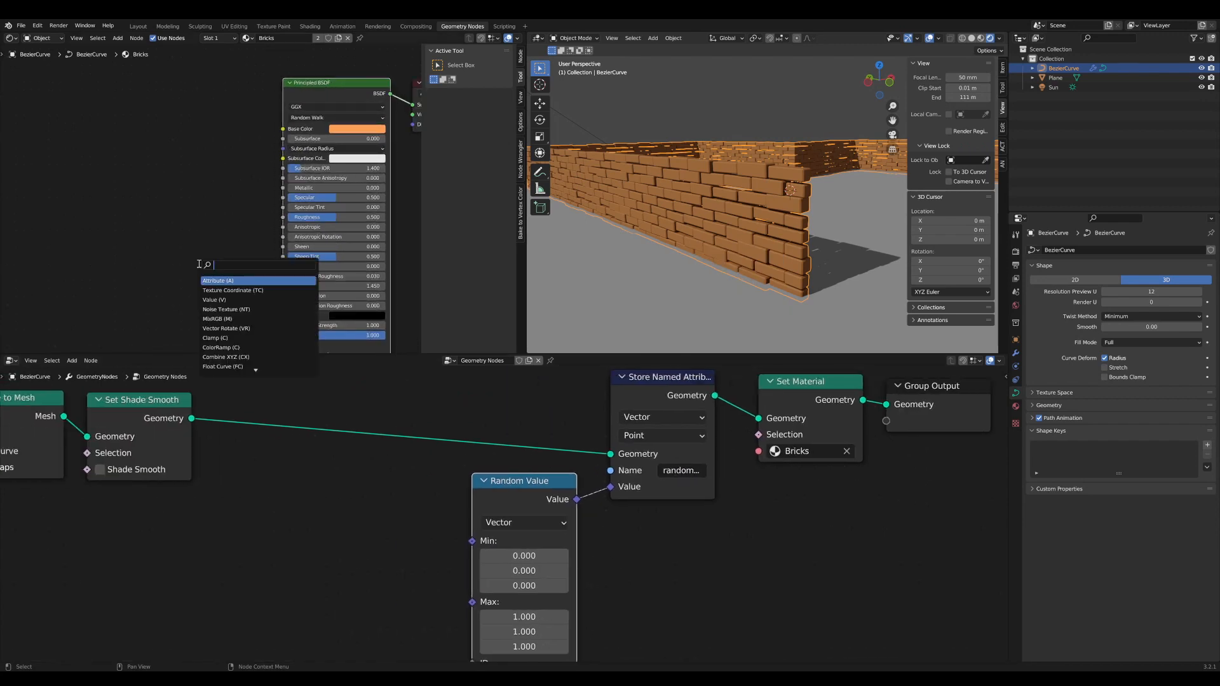
click(216, 281)
click(165, 230)
scroll(169, 248, up, 3)
middle_drag(171, 248, 206, 221)
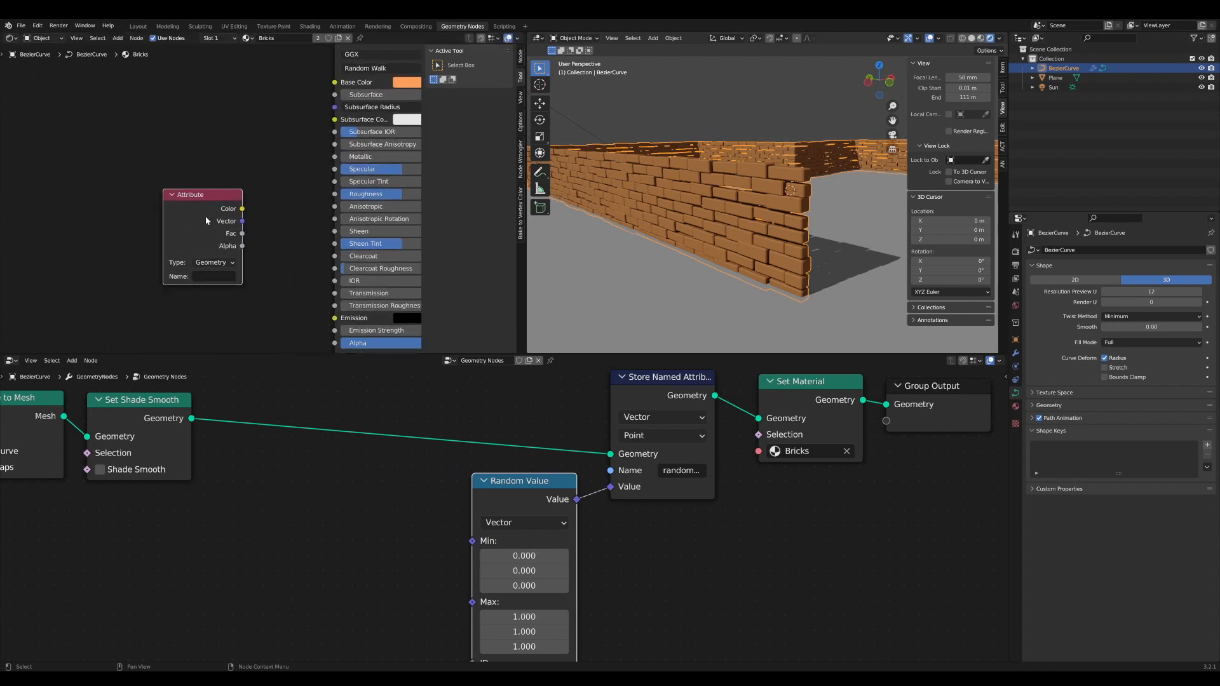
- Set the Attribute node's name to randomColor and preview its Color output directly on the material
click(214, 278)
text(randomCol...)
scroll(269, 219, down, 1)
middle_drag(270, 219, 230, 213)
ctrl+shift+click(164, 195)
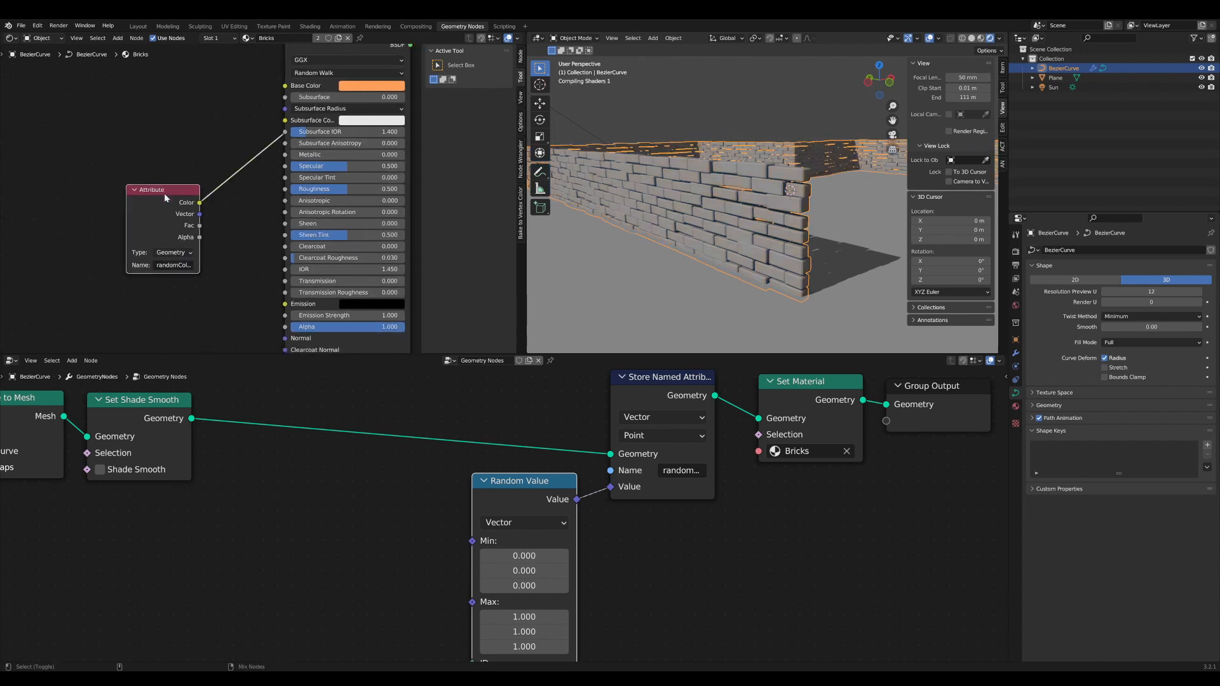
- Examine up close how the random colors are distributed across individual bricks of the wall
scroll(712, 204, down, 4)
middle_drag(711, 204, 689, 258)
scroll(749, 209, up, 1)
scroll(685, 258, up, 4)
scroll(754, 254, up, 4)
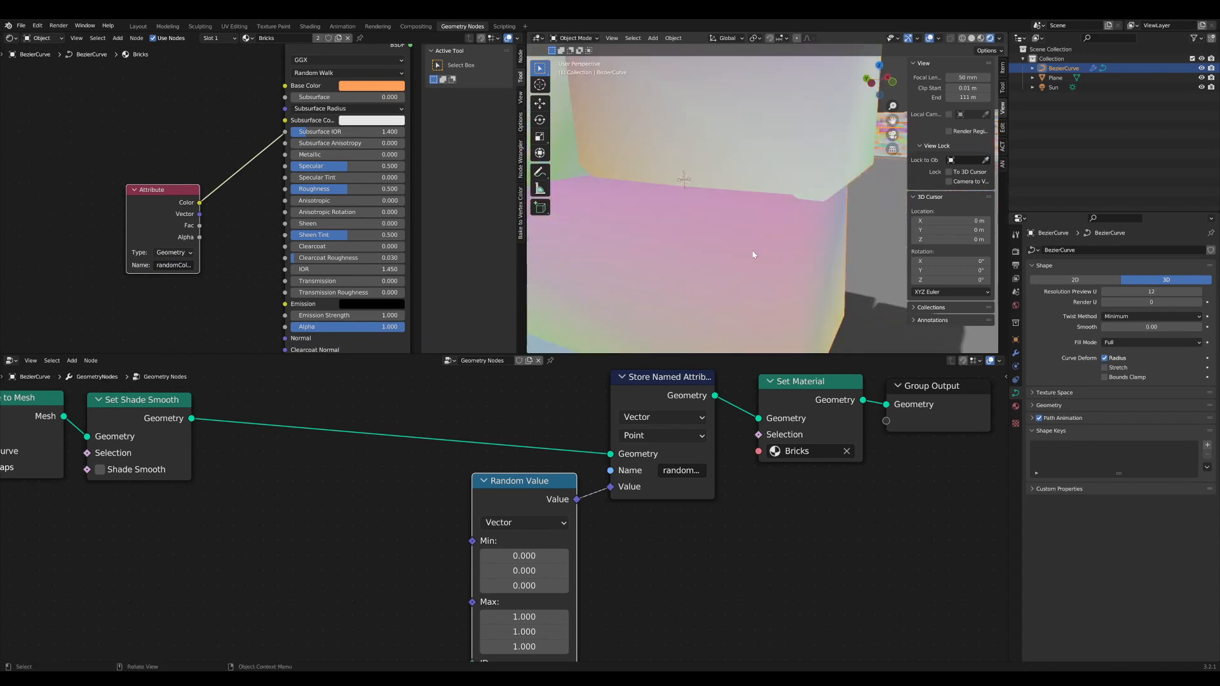
scroll(764, 276, down, 4)
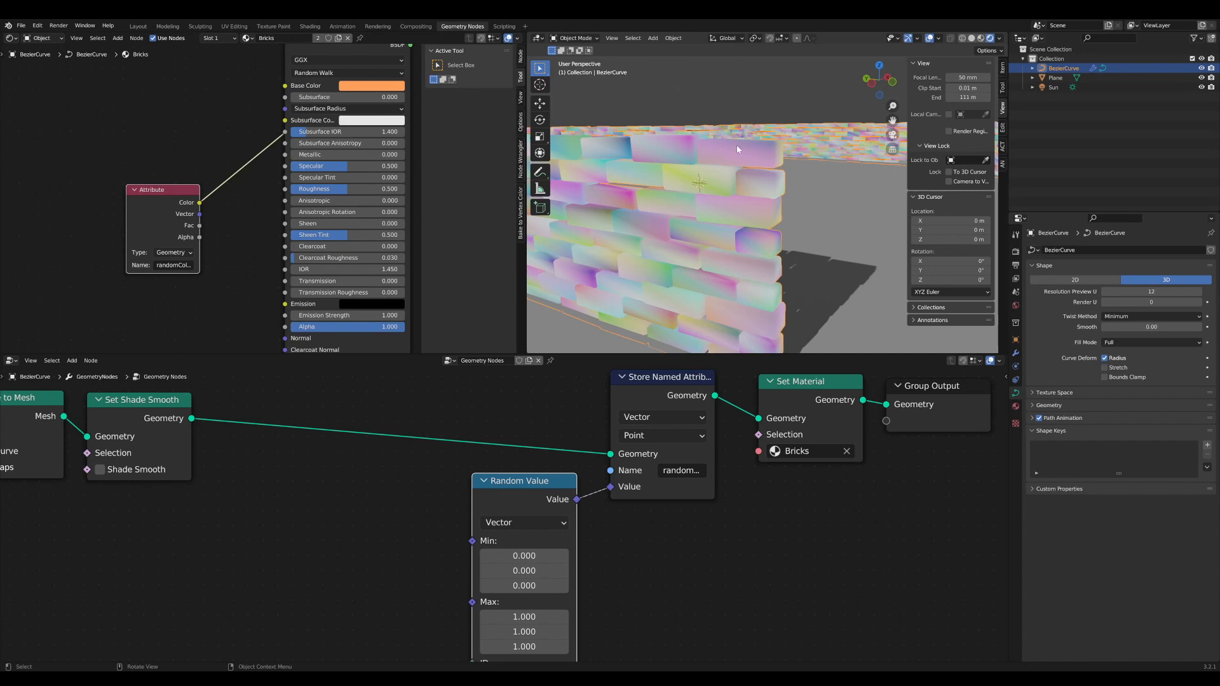
- Connect the integer Capture Attribute node's Attribute output to the ID input of the color Random Value node
middle_drag(594, 579, 627, 537)
scroll(626, 536, down, 3)
middle_drag(460, 573, 708, 539)
scroll(588, 548, down, 3)
scroll(709, 539, down, 3)
middle_drag(671, 559, 715, 542)
scroll(716, 542, down, 3)
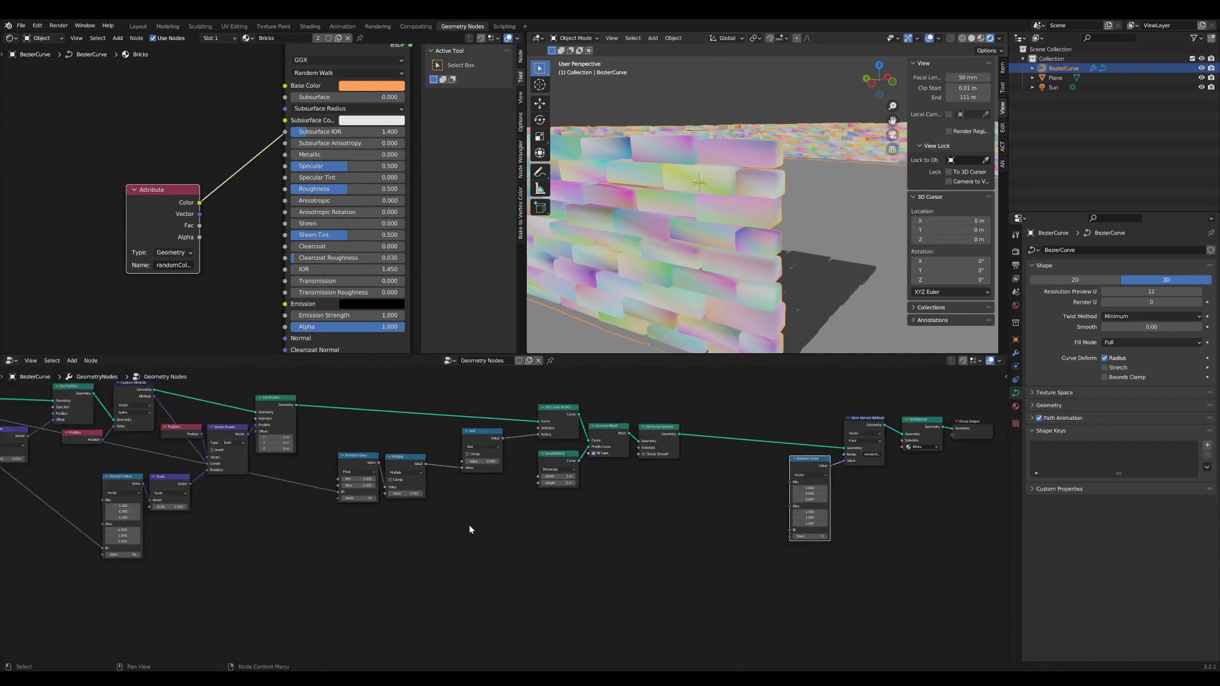
middle_drag(263, 523, 395, 519)
scroll(493, 521, down, 1)
scroll(395, 520, down, 1)
middle_drag(117, 434, 84, 429)
scroll(80, 430, down, 1)
click(108, 420)
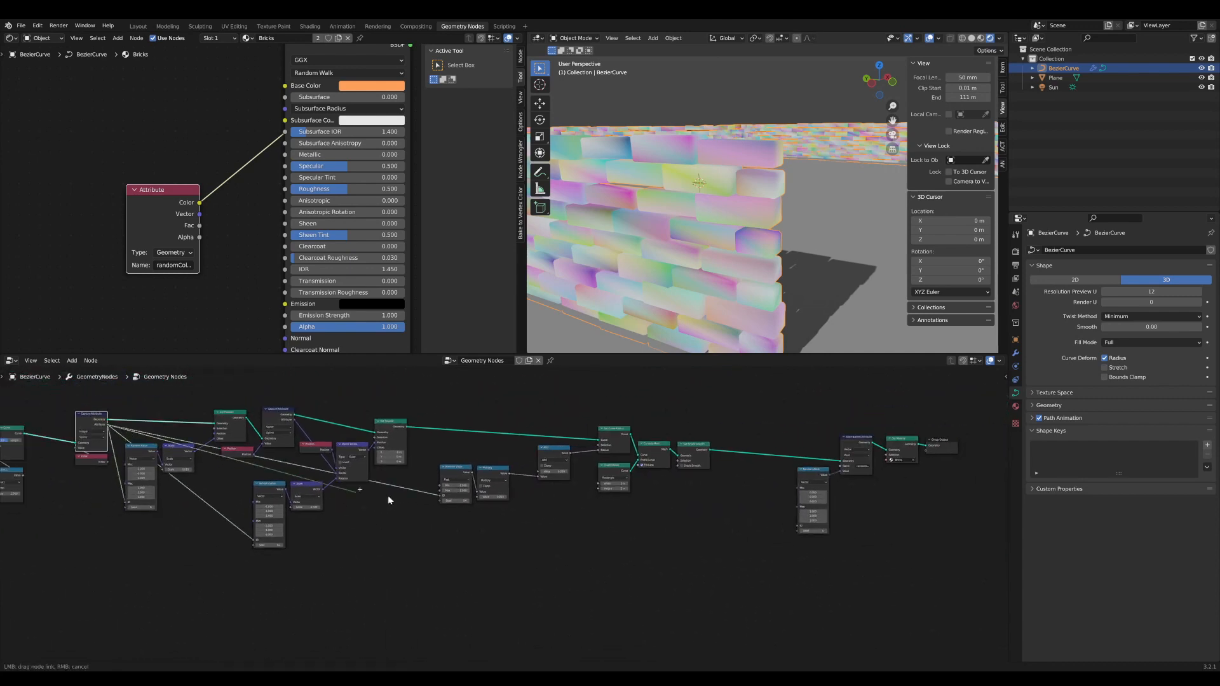
drag(388, 499, 799, 527)
middle_drag(794, 532, 621, 499)
scroll(621, 500, up, 2)
middle_drag(688, 406, 574, 441)
scroll(574, 441, up, 1)
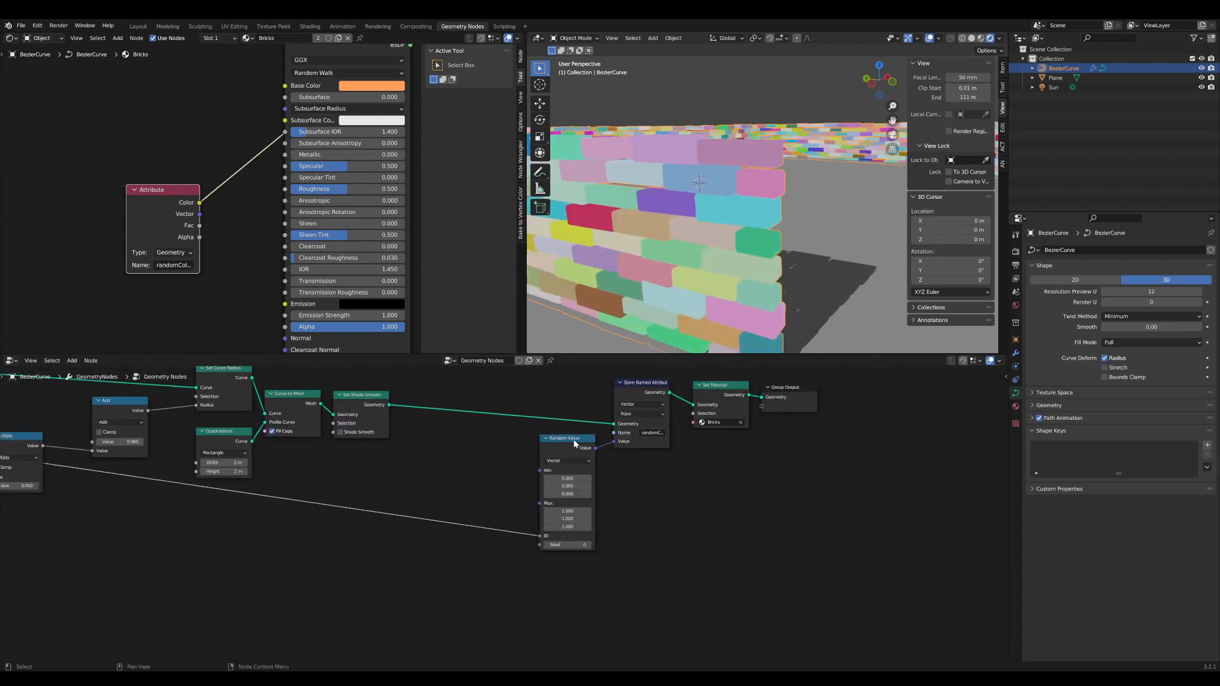
- Try a Mesh Island node, linking its Island Index to the ID of the color Random Value node
scroll(641, 565, up, 4)
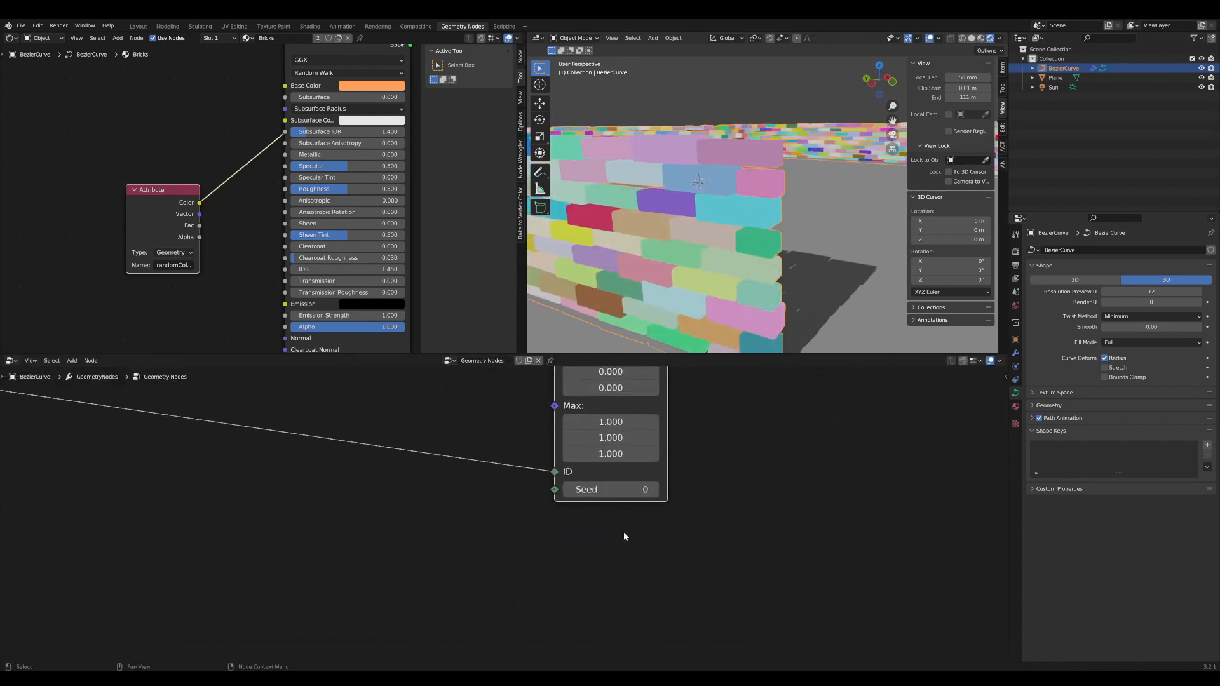
middle_drag(616, 554, 615, 567)
key(shift+a)
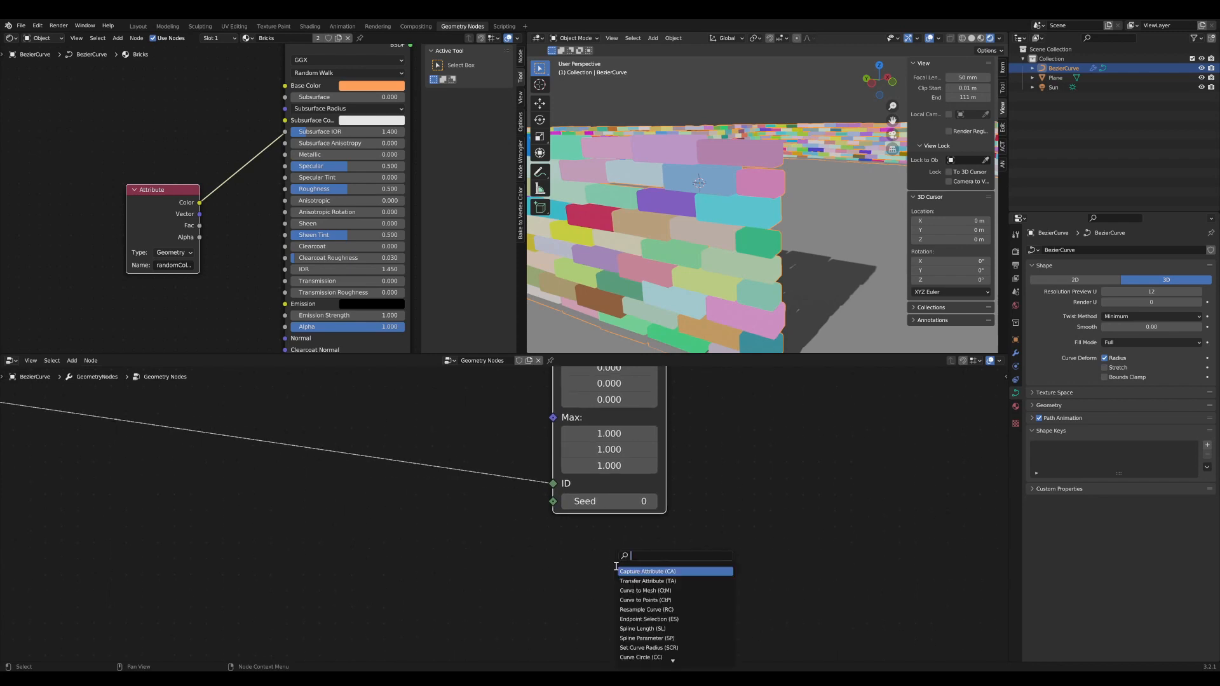
text(mesh)
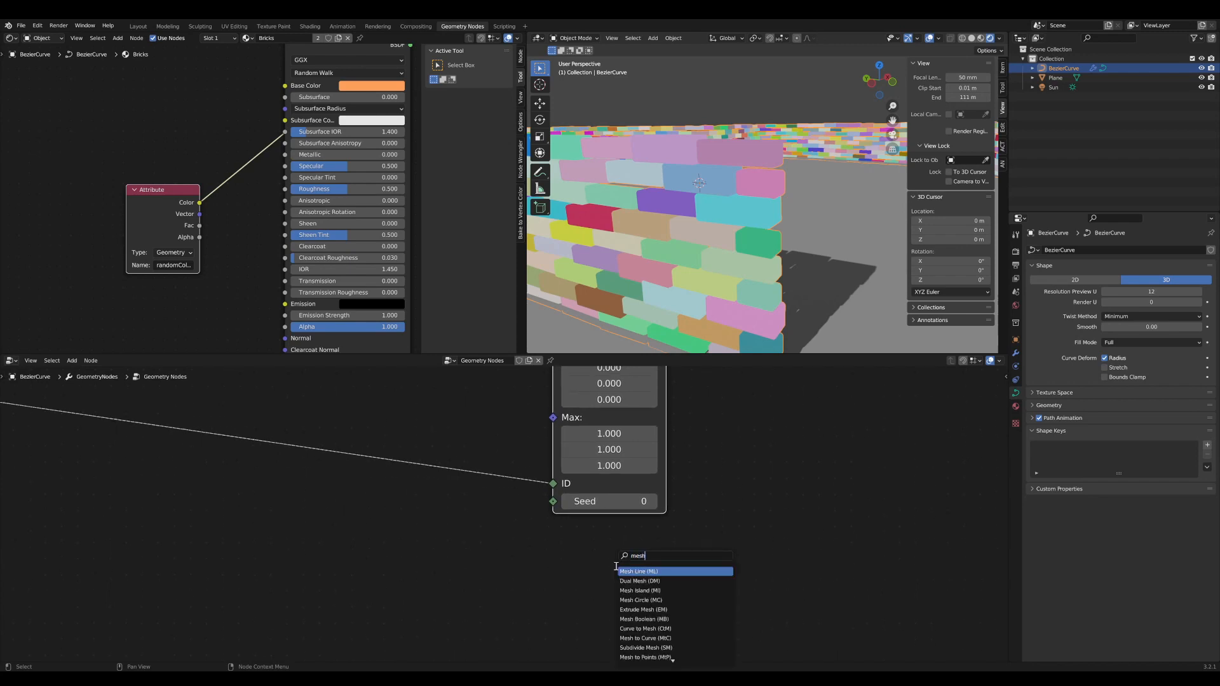
click(638, 590)
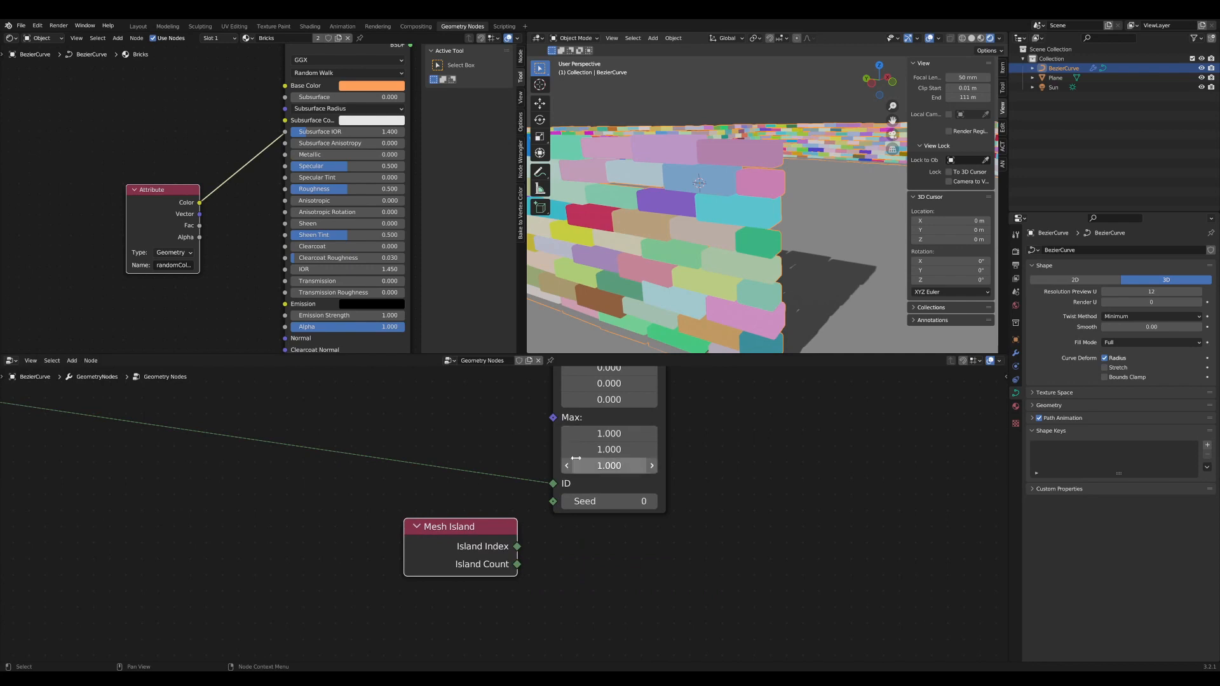
middle_drag(717, 230, 782, 231)
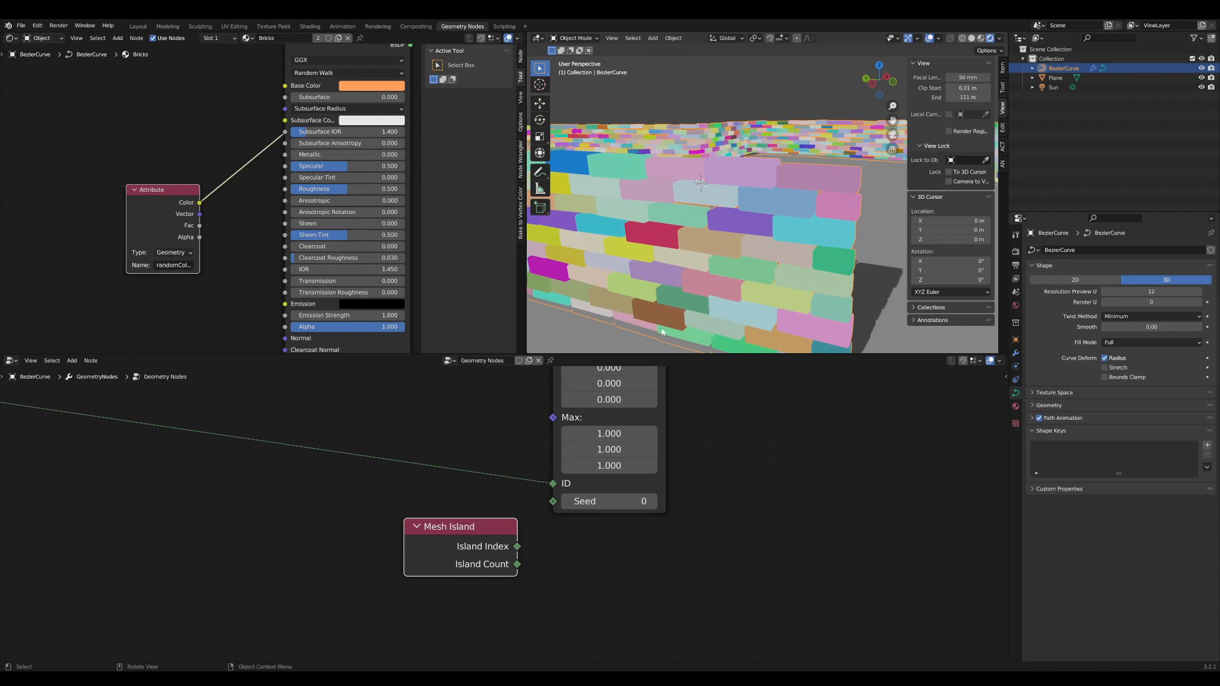
middle_drag(567, 416, 552, 412)
drag(457, 521, 539, 479)
mouse_move(491, 530)
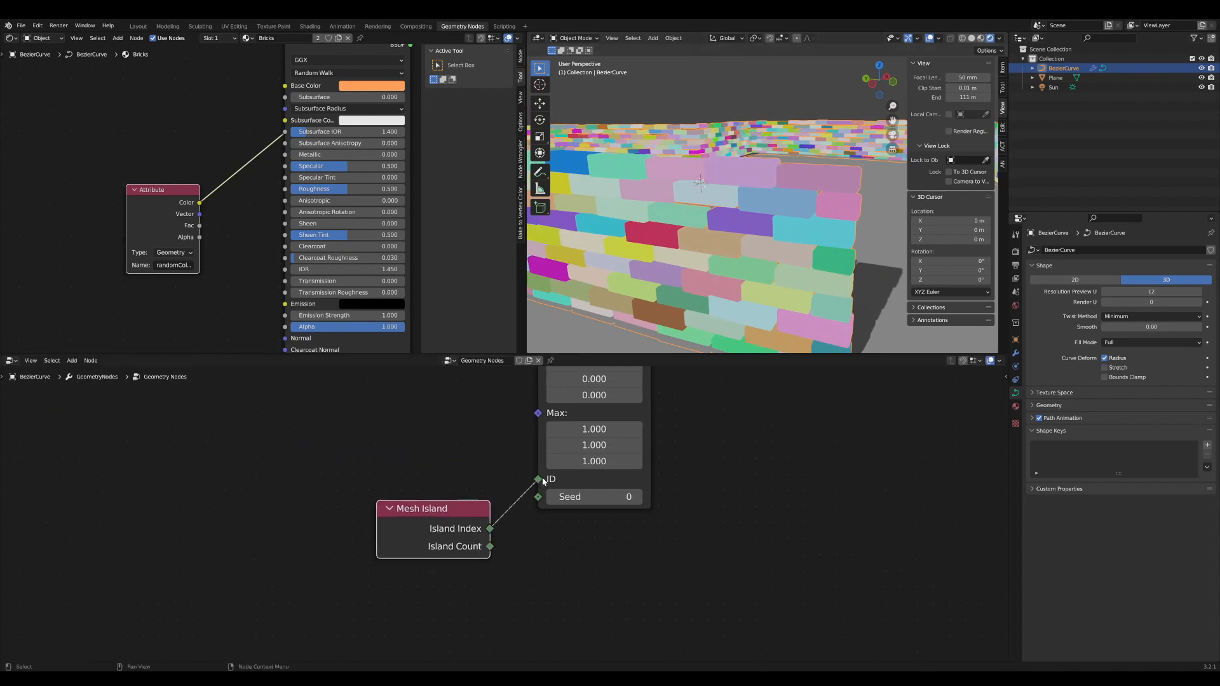
- Move the Mesh Island node aside and delete it
drag(458, 509, 508, 594)
scroll(556, 548, down, 4)
scroll(557, 549, down, 3)
key(x)
- Reconnect the integer Capture Attribute node's Attribute output to the color Random Value node's ID input
middle_drag(354, 557, 561, 532)
scroll(560, 531, down, 2)
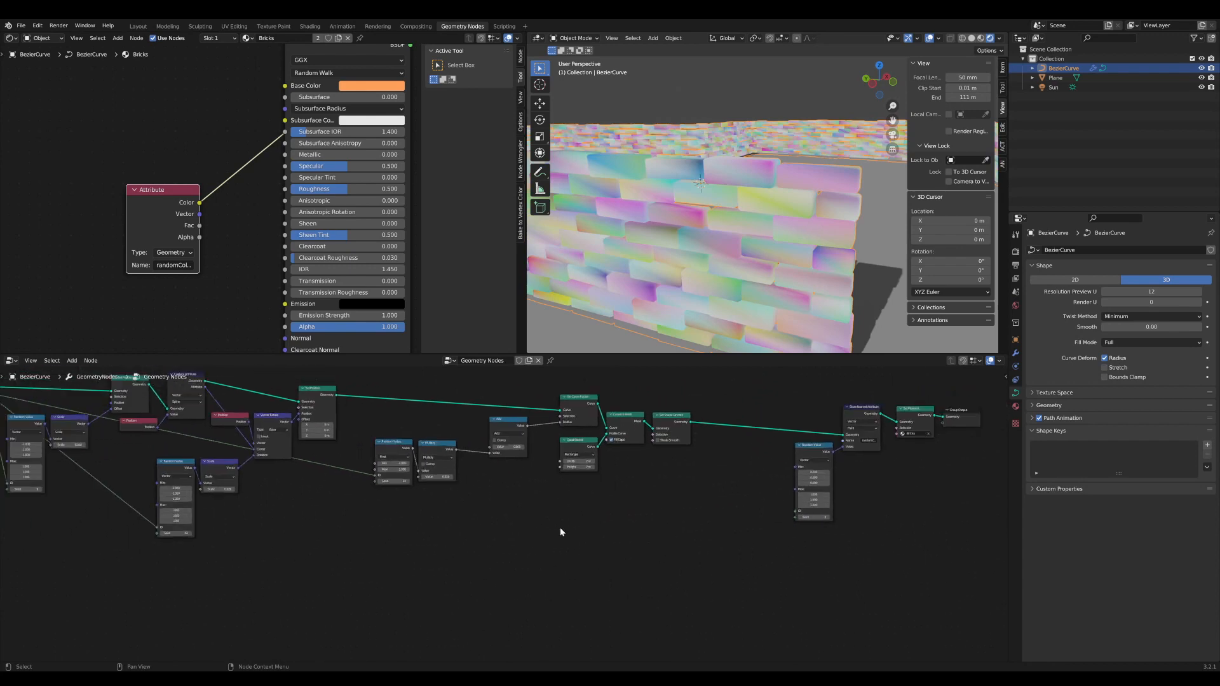
middle_drag(311, 483, 447, 533)
drag(122, 444, 932, 566)
- Check the random color of each brick along the wall from several distances and review the node trees
scroll(822, 236, down, 5)
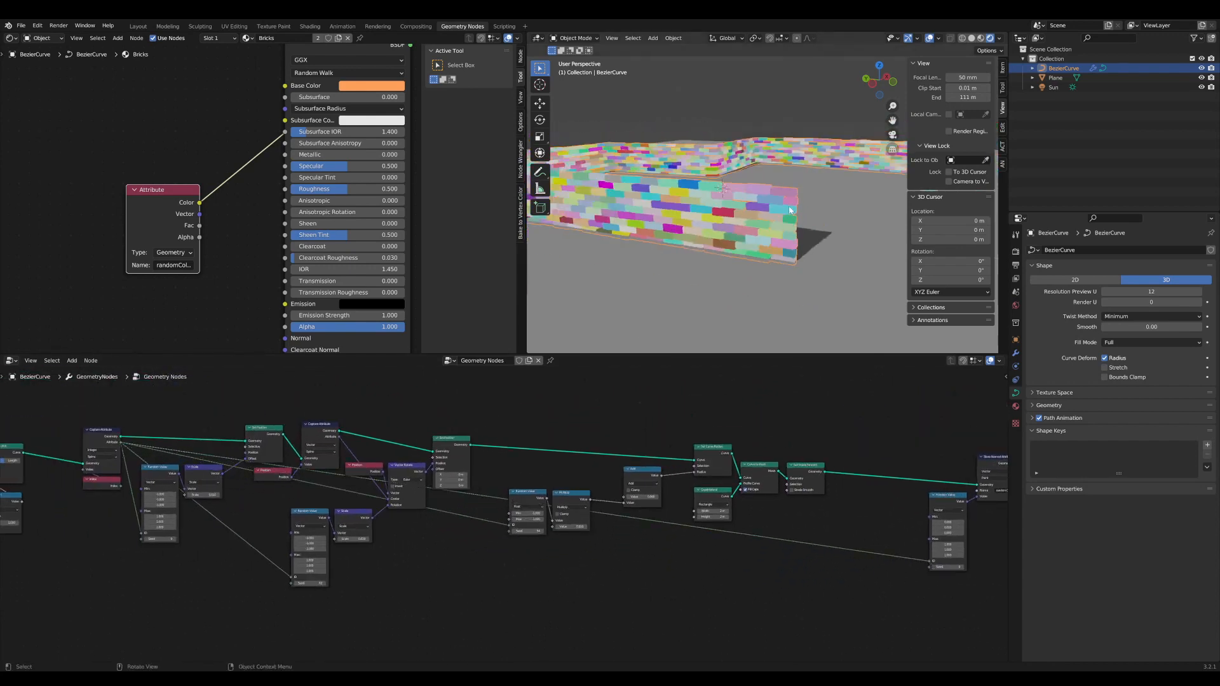
middle_drag(821, 236, 800, 255)
scroll(504, 512, up, 2)
scroll(790, 257, up, 3)
scroll(791, 257, down, 3)
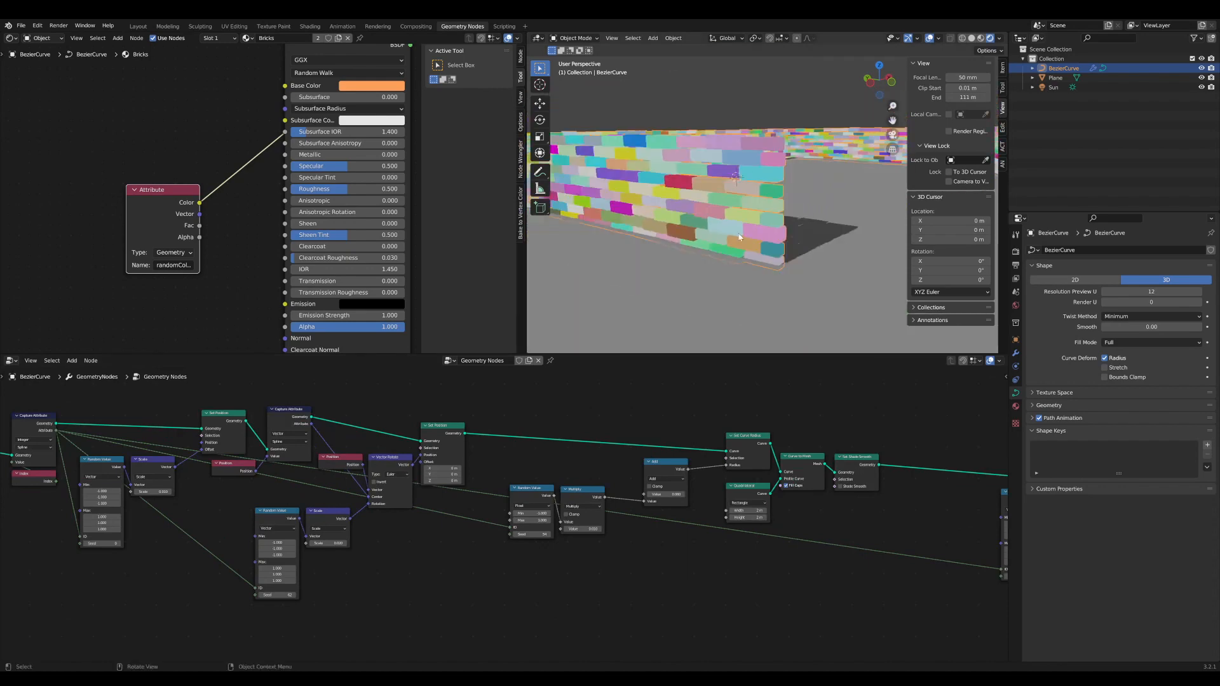
scroll(783, 333, up, 4)
shift+middle_drag(784, 333, 770, 336)
scroll(769, 331, down, 8)
middle_drag(1000, 608, 768, 574)
drag(772, 569, 771, 569)
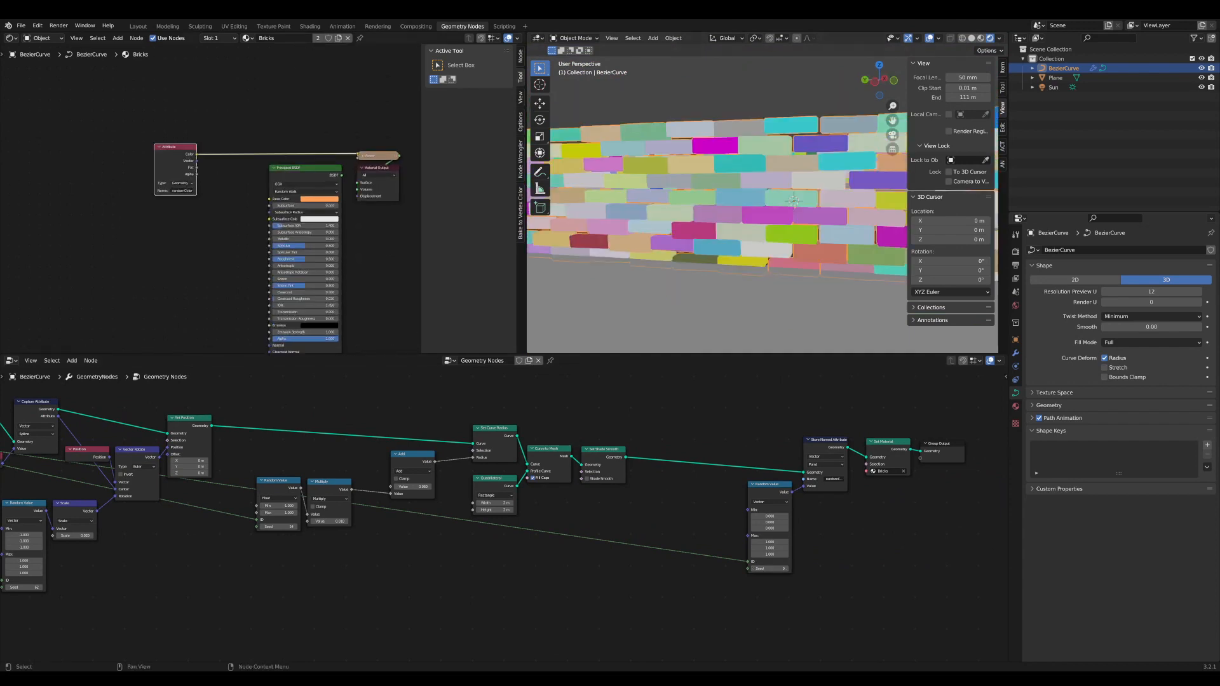
- Move the Attribute node well away from the Principled BSDF to make room for more nodes in the Bricks material
drag(185, 158, 110, 156)
middle_drag(113, 156, 178, 209)
scroll(171, 161, down, 1)
scroll(179, 180, down, 2)
scroll(243, 176, up, 3)
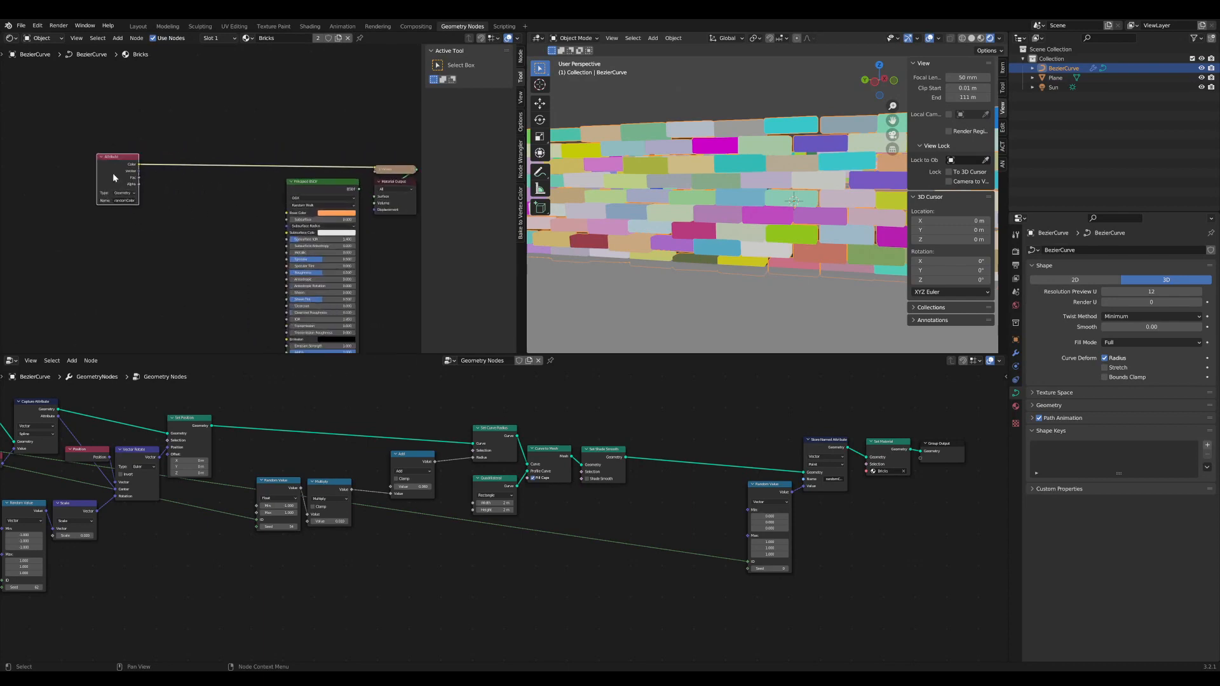
drag(106, 160, 92, 160)
drag(313, 180, 316, 180)
middle_drag(185, 211, 297, 207)
scroll(296, 207, down, 1)
click(207, 159)
middle_drag(207, 158, 154, 159)
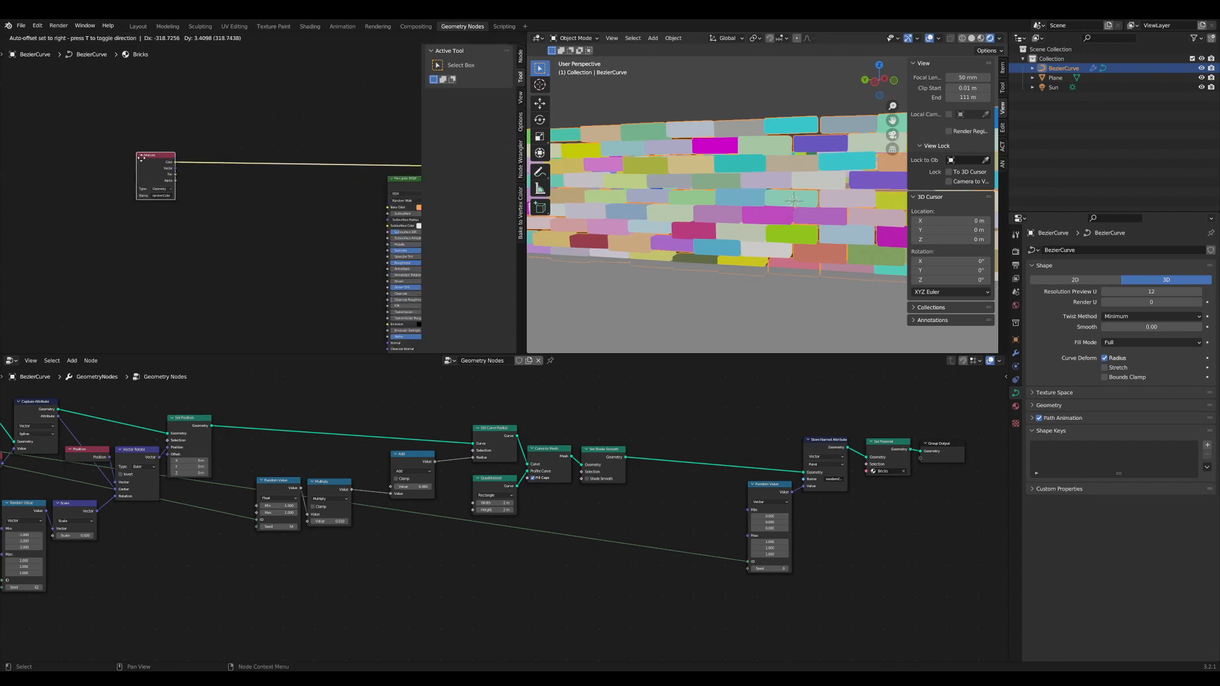
scroll(238, 216, up, 1)
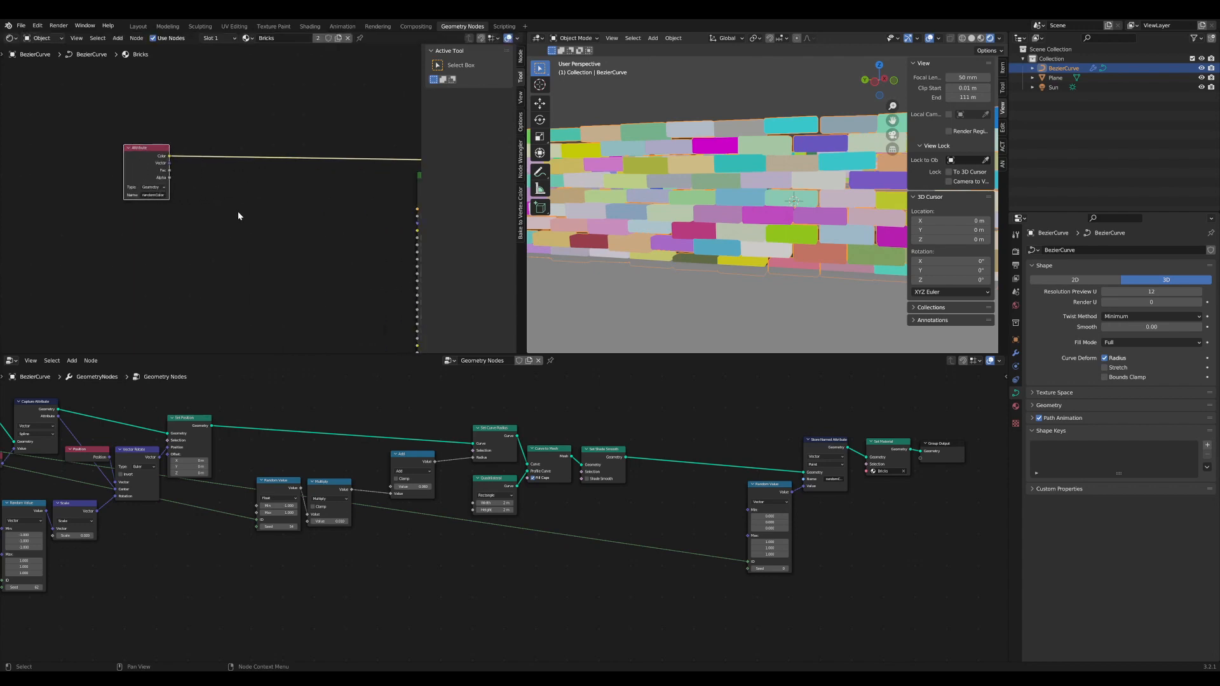
middle_drag(246, 223, 212, 246)
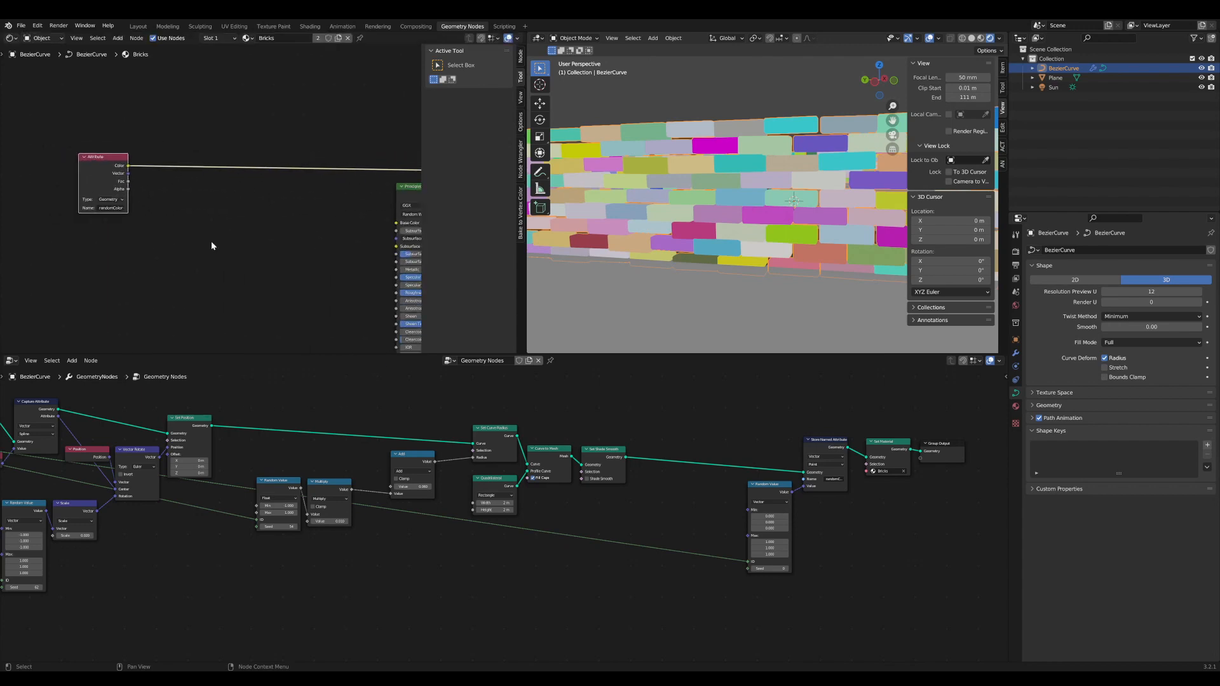
- Add a Noise Texture node below the Attribute node and preview its output on the wall
key(shift+a)
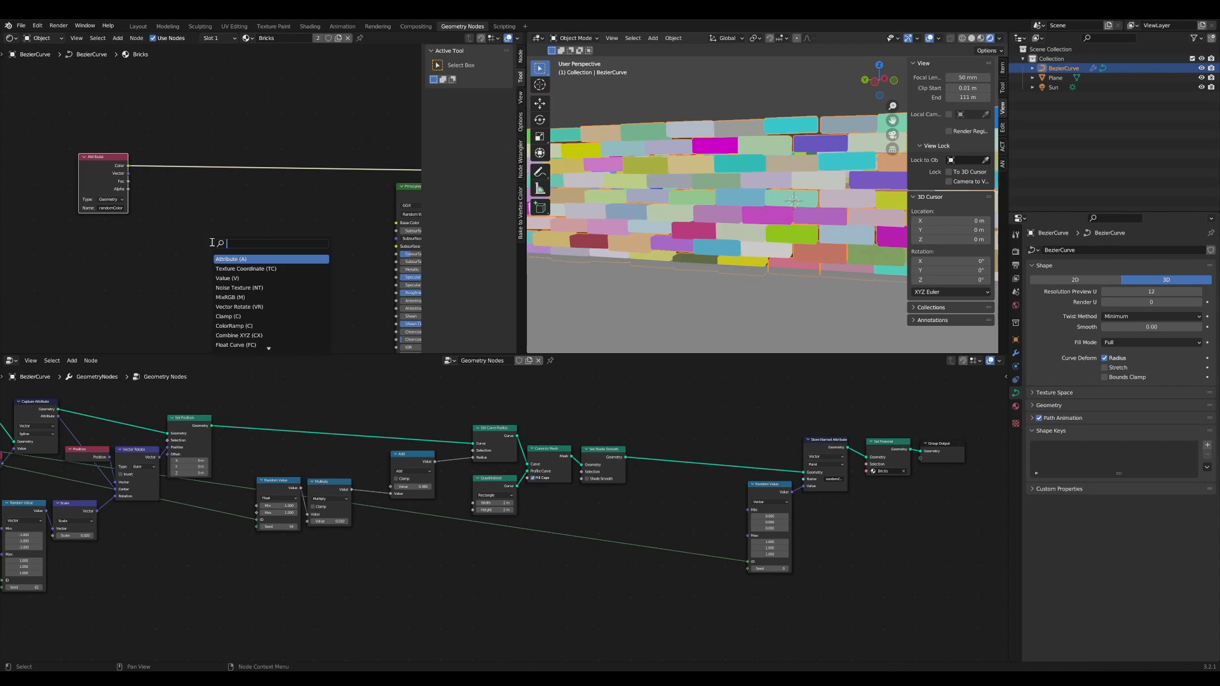
click(298, 268)
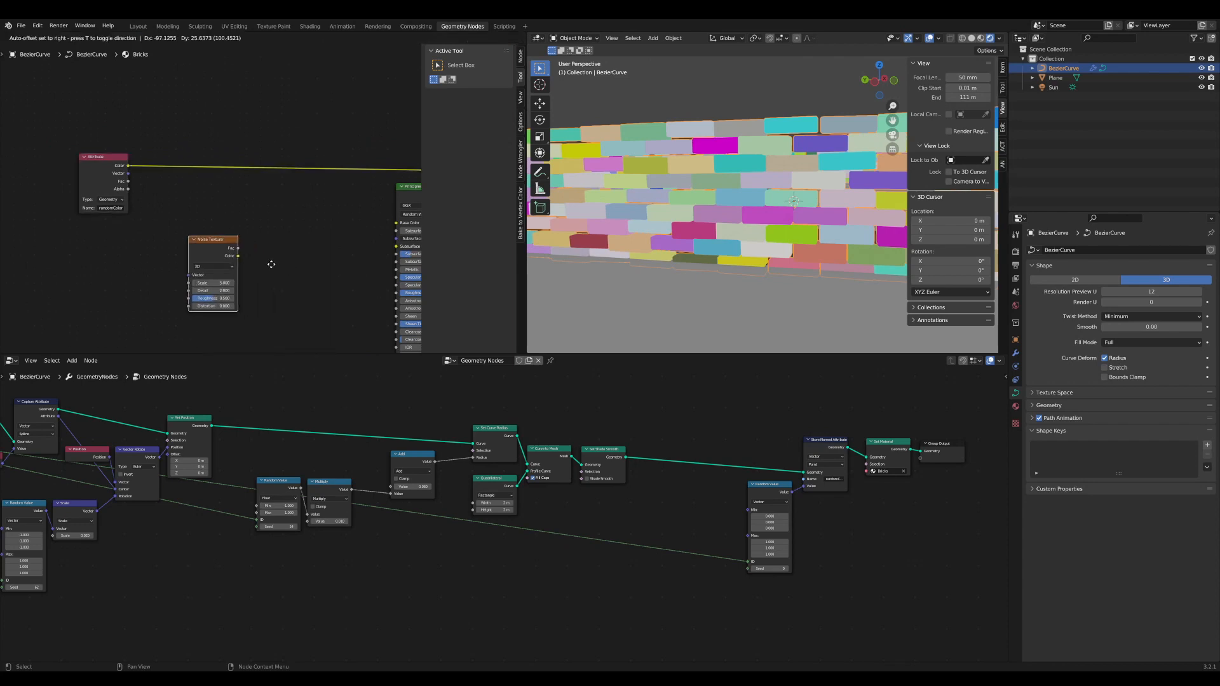
click(296, 266)
scroll(245, 276, up, 1)
ctrl+shift+click(261, 258)
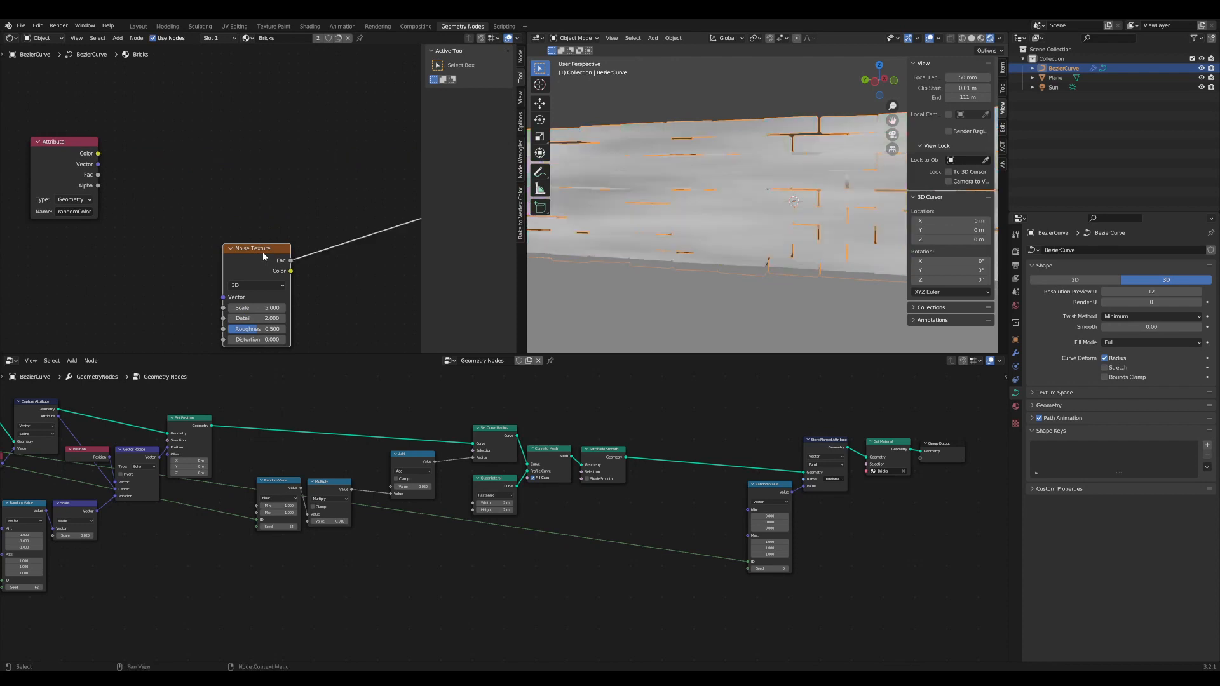
scroll(188, 269, down, 3)
- Add a Texture Coordinate node and link its Object output to the Noise Texture's Vector input
key(shift+a)
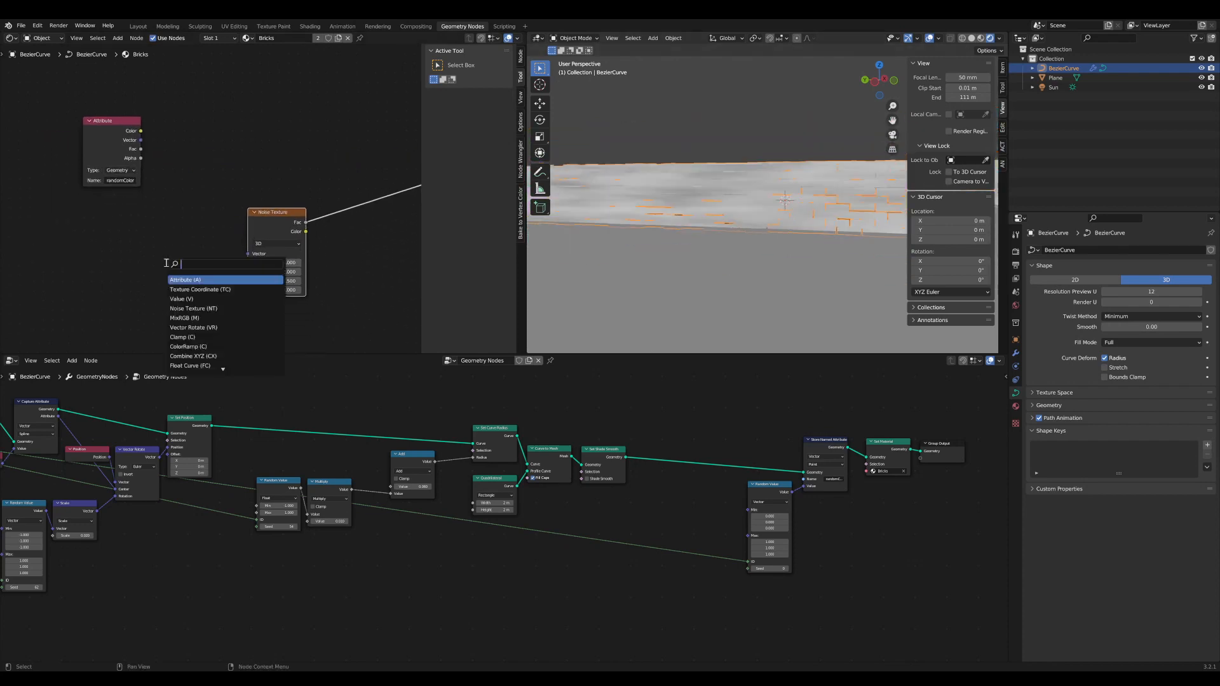
text(tc)
key(Return)
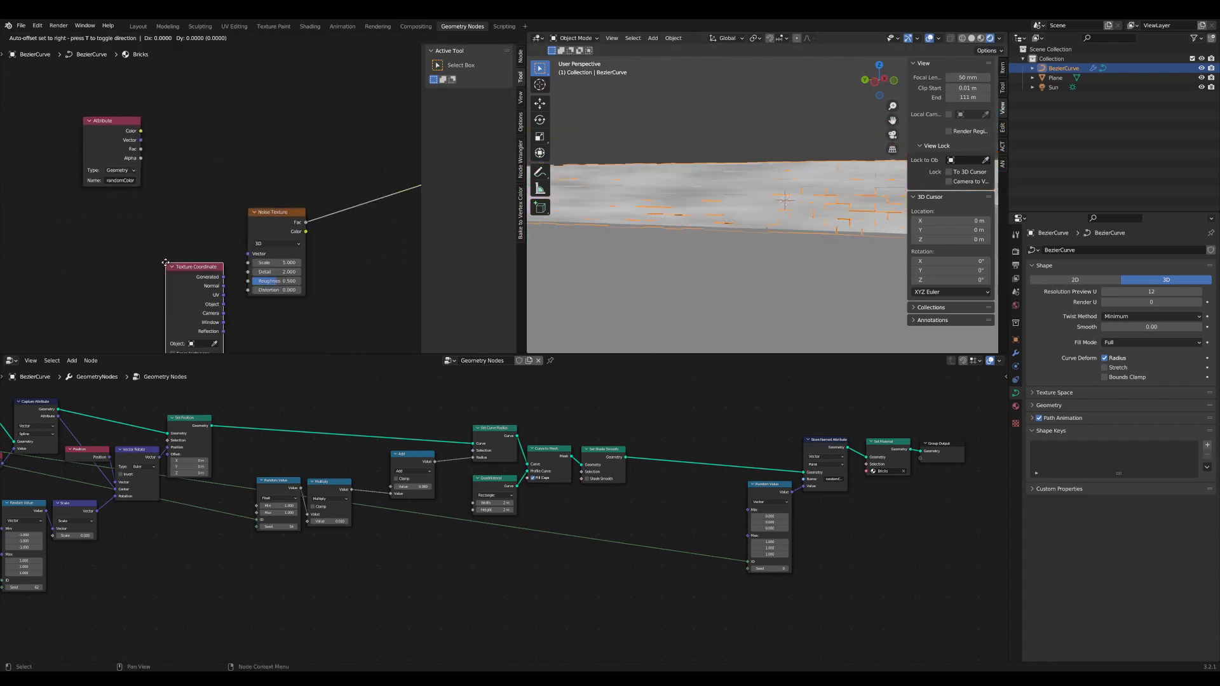
click(130, 222)
scroll(208, 295, up, 4)
middle_drag(176, 297, 158, 274)
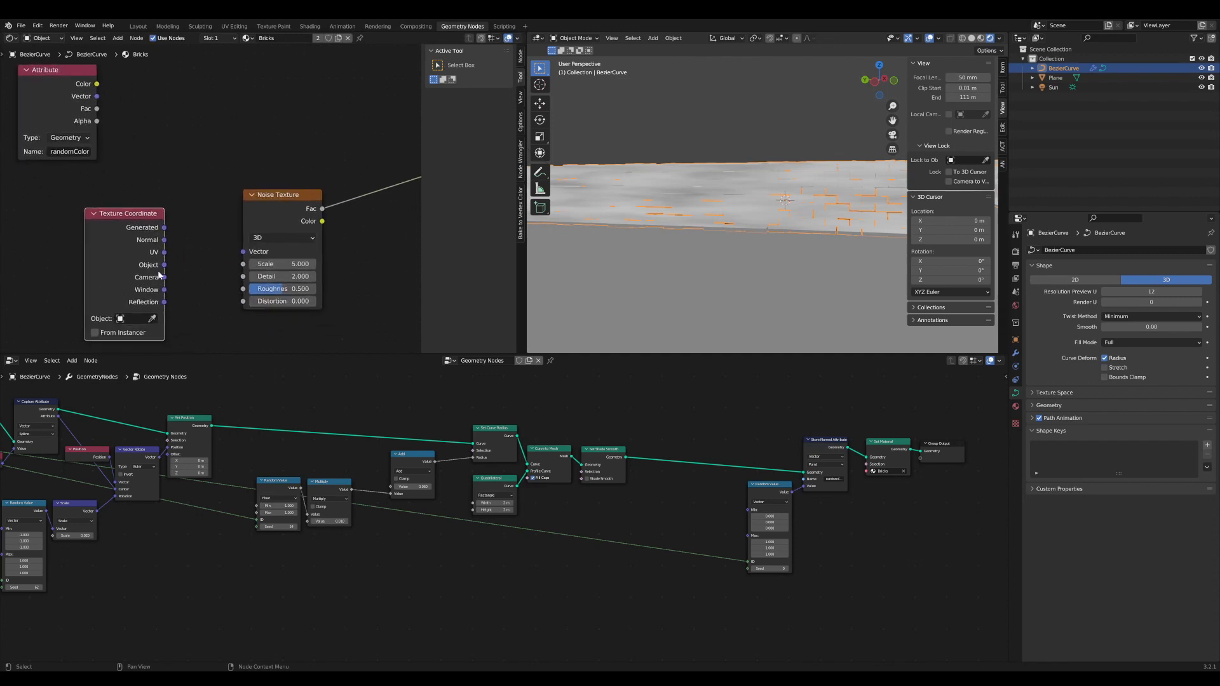
drag(244, 256, 244, 252)
drag(131, 227, 180, 211)
scroll(341, 297, up, 1)
scroll(728, 237, up, 3)
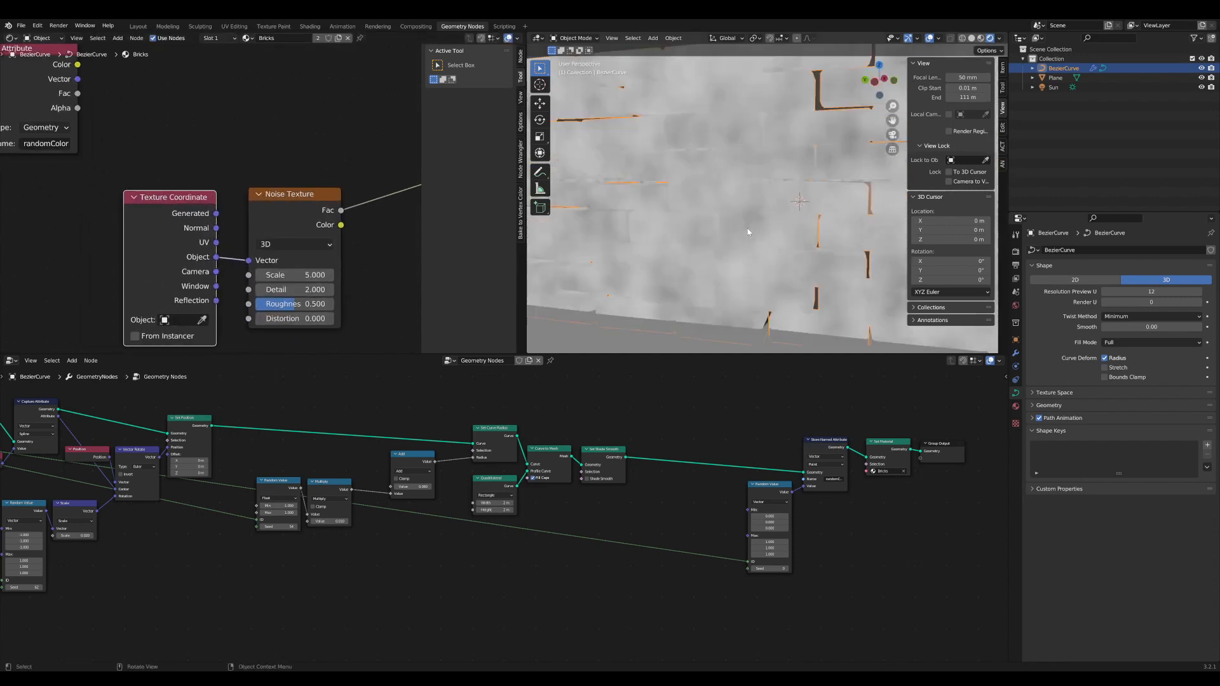
- Set the Noise Texture's Scale to 1.2 and check the pattern around the whole wall
scroll(729, 236, down, 2)
drag(302, 274, 251, 275)
middle_drag(752, 200, 761, 254)
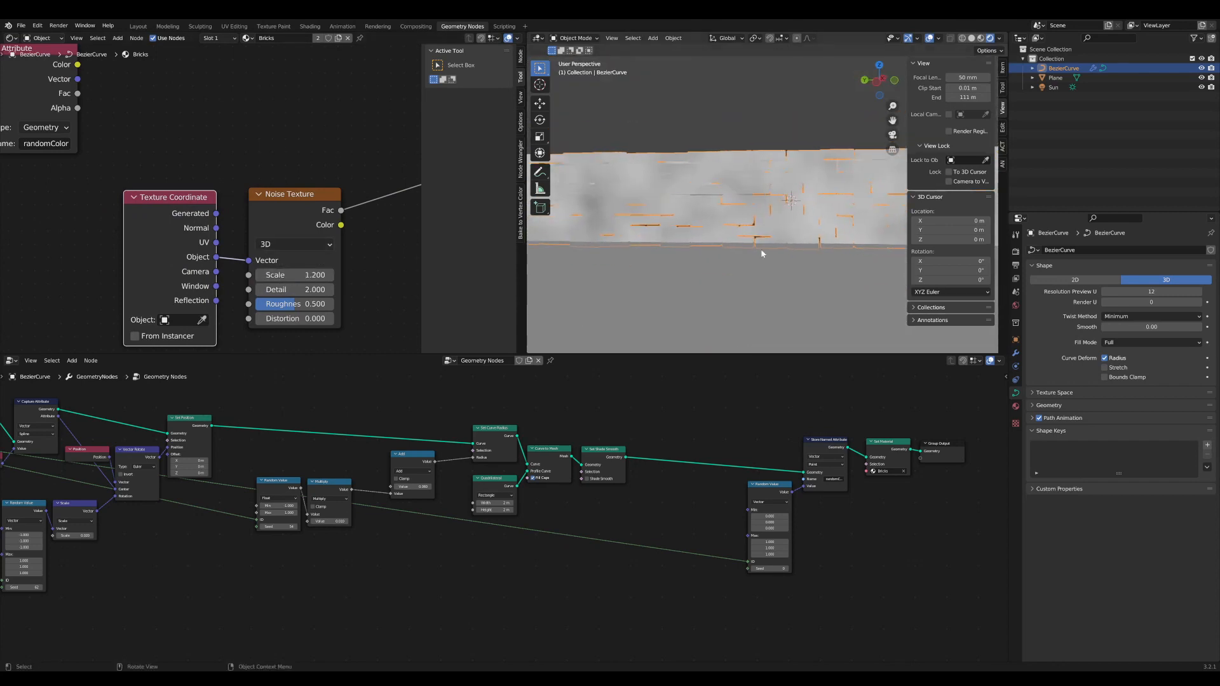
middle_drag(675, 201, 722, 221)
scroll(722, 221, down, 5)
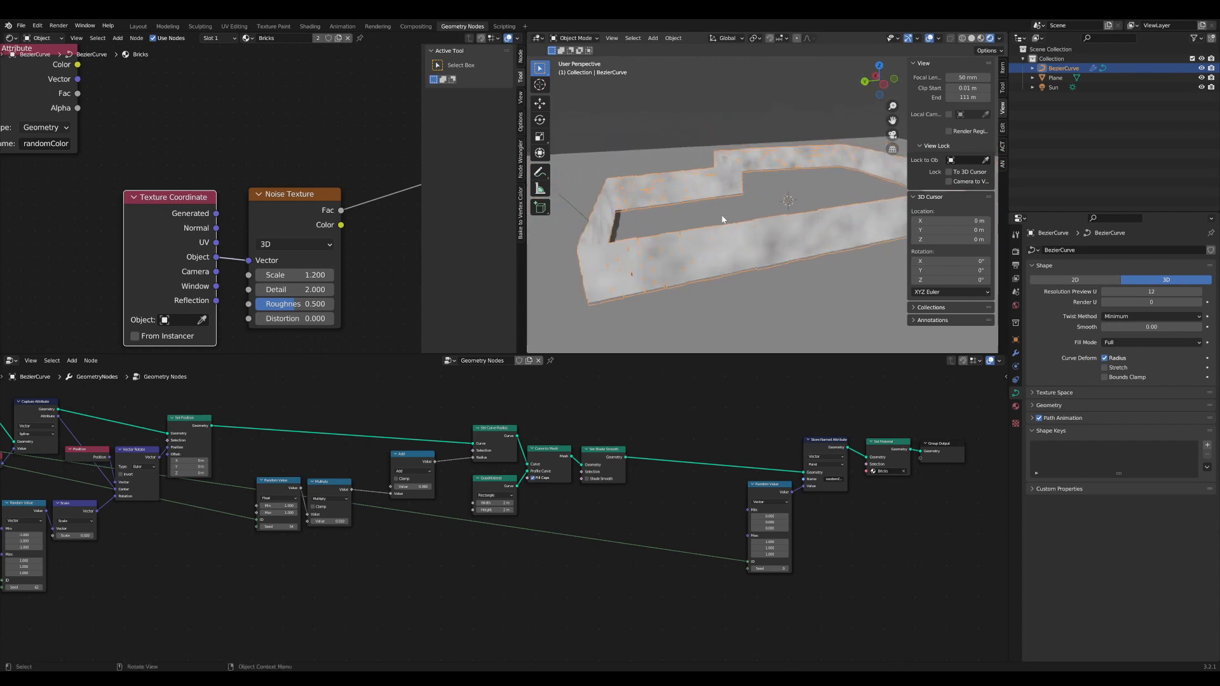
- Move the Texture Coordinate and Attribute nodes farther from the Noise Texture, lining them up one above the other
drag(163, 206, 127, 208)
middle_drag(128, 208, 155, 280)
click(163, 132)
drag(157, 156, 141, 156)
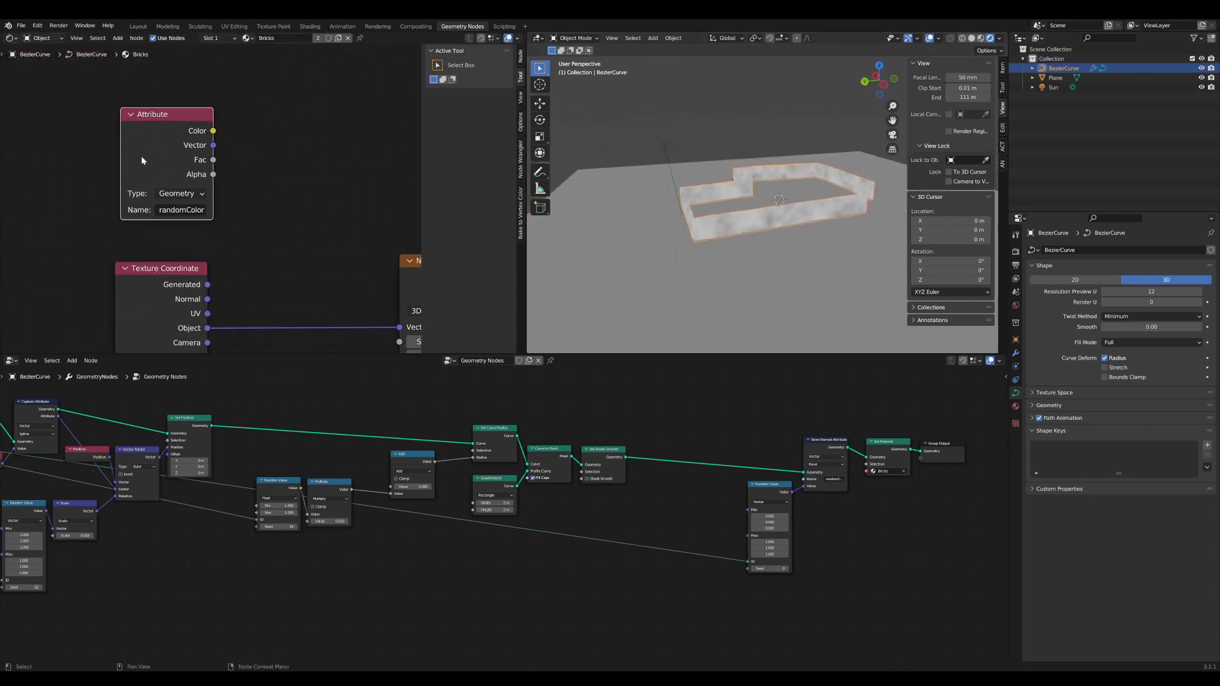
drag(177, 271, 160, 272)
middle_drag(160, 272, 170, 254)
drag(182, 113, 149, 117)
scroll(159, 115, down, 1)
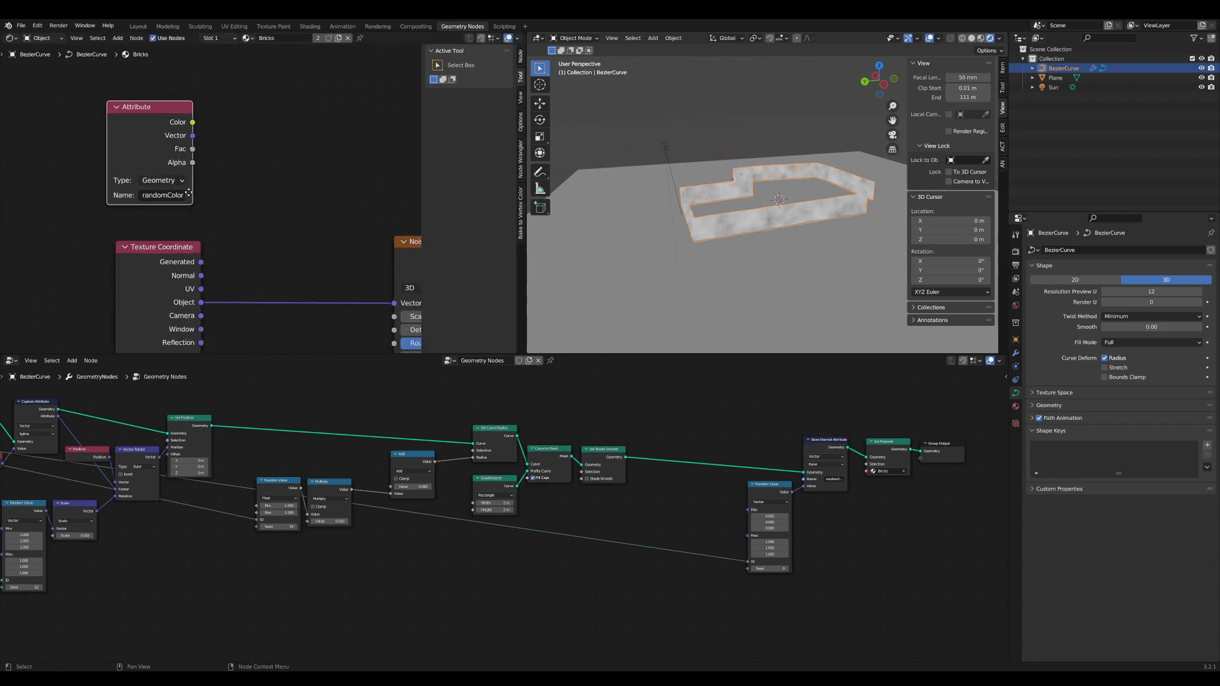
middle_drag(159, 116, 145, 90)
middle_drag(145, 230, 166, 201)
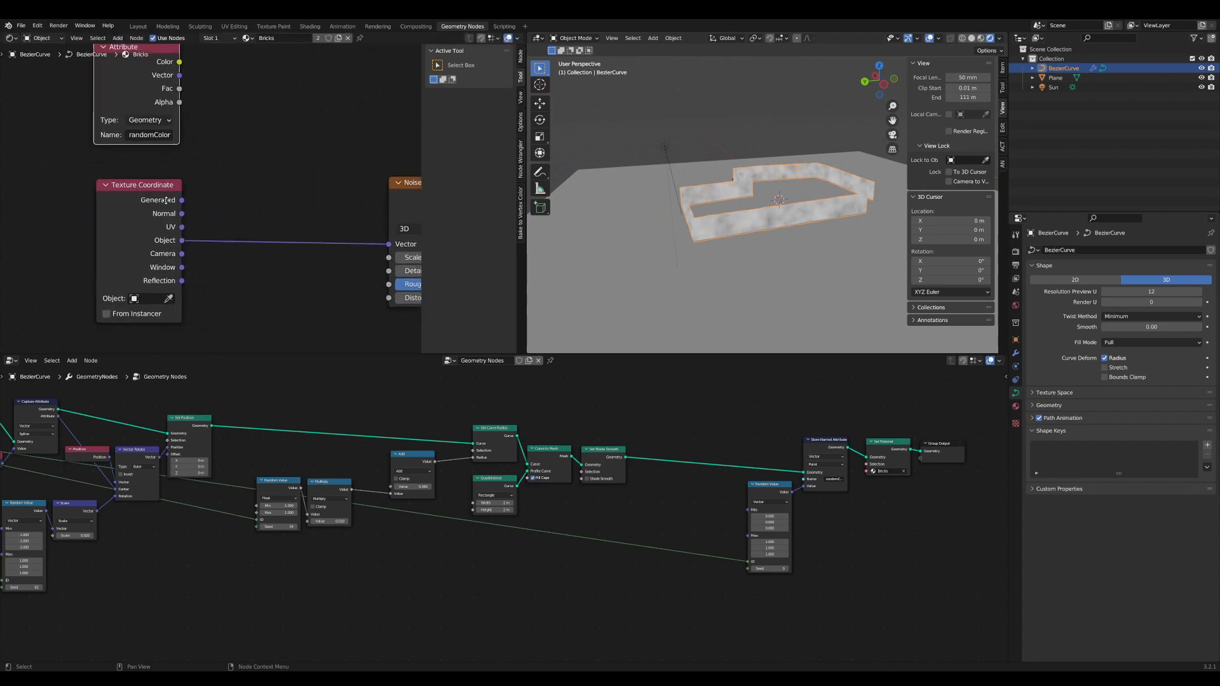
drag(117, 198, 113, 193)
middle_drag(238, 231, 204, 229)
- Insert a Vector Math node set to Add between the Texture Coordinate and Noise Texture nodes
key(Tab)
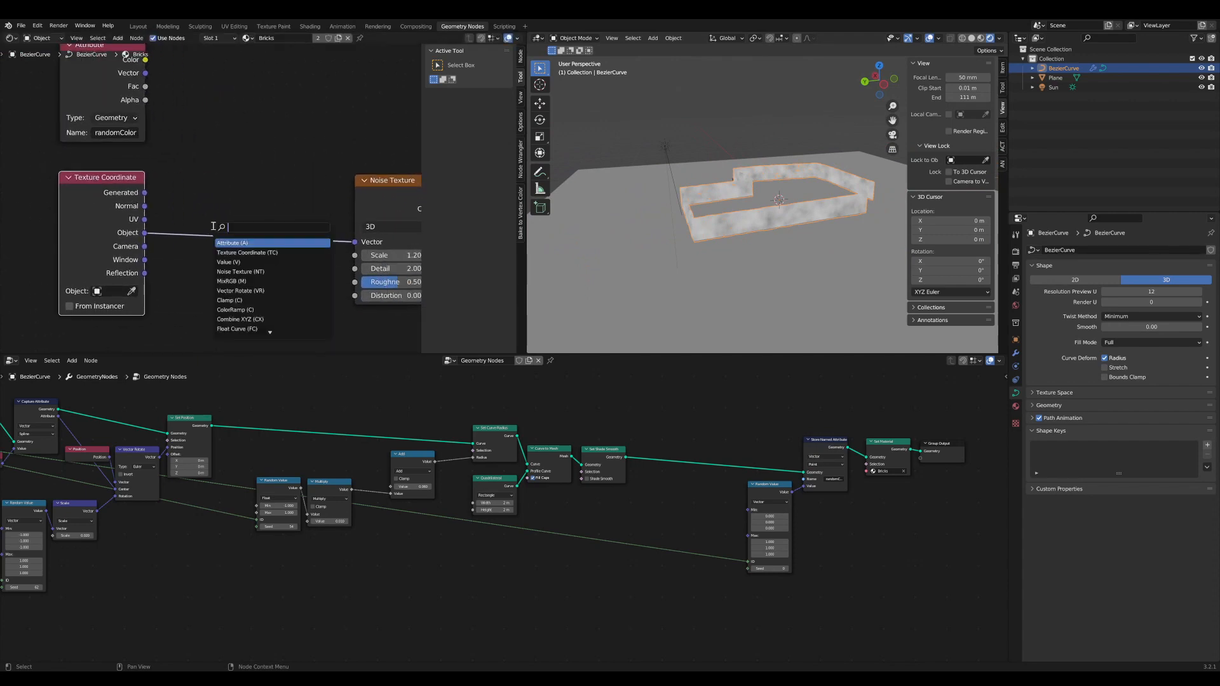
text(vm)
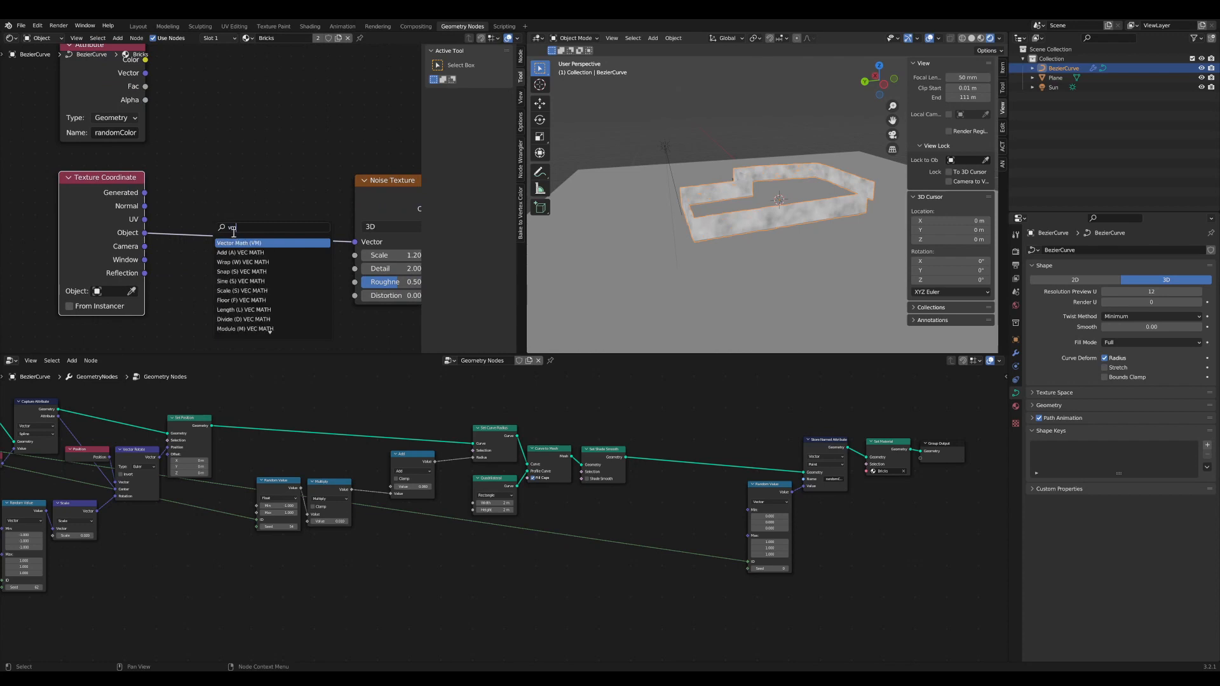
key(Return)
click(216, 232)
scroll(166, 120, down, 2)
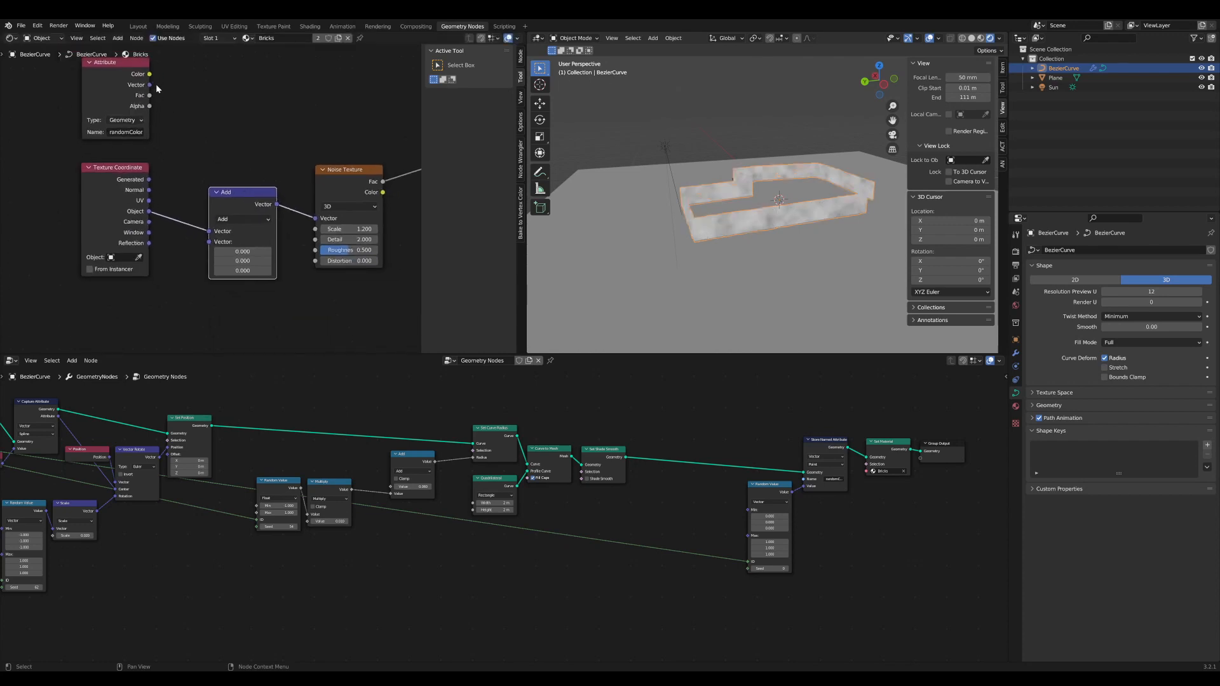
- Link the randomColor Attribute's Vector output to the Add node's second Vector input and inspect the bricks up close
drag(212, 260, 209, 242)
scroll(709, 195, up, 5)
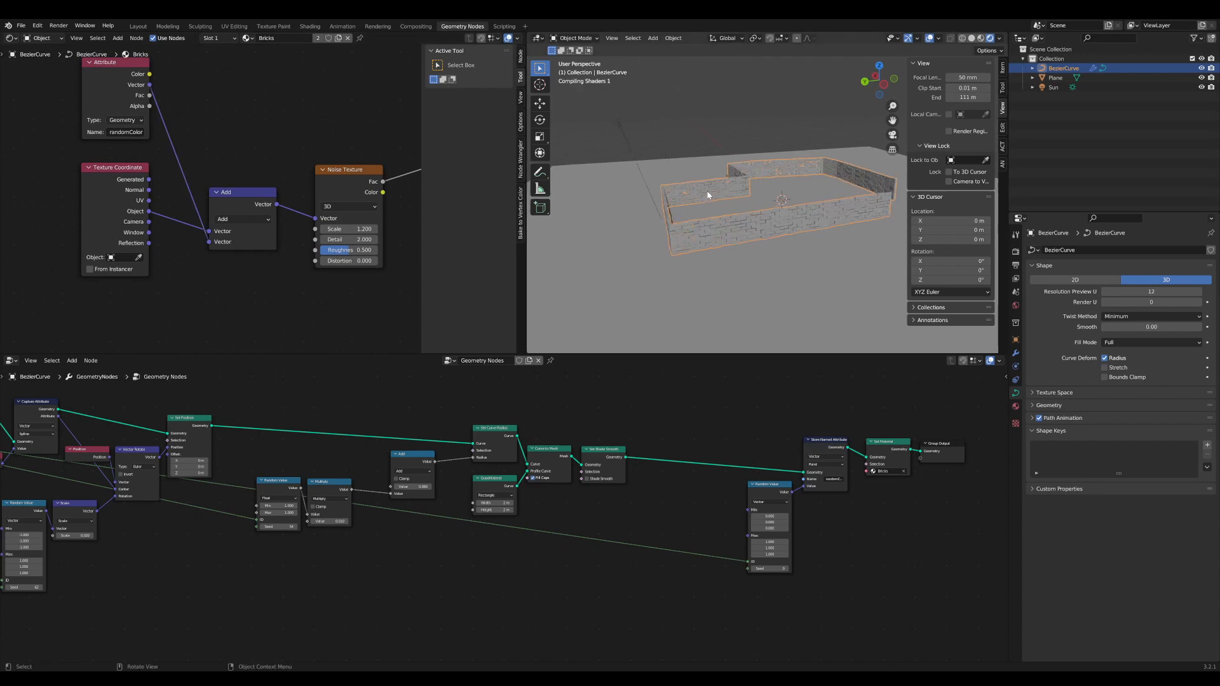
middle_drag(718, 227, 721, 212)
scroll(722, 213, up, 2)
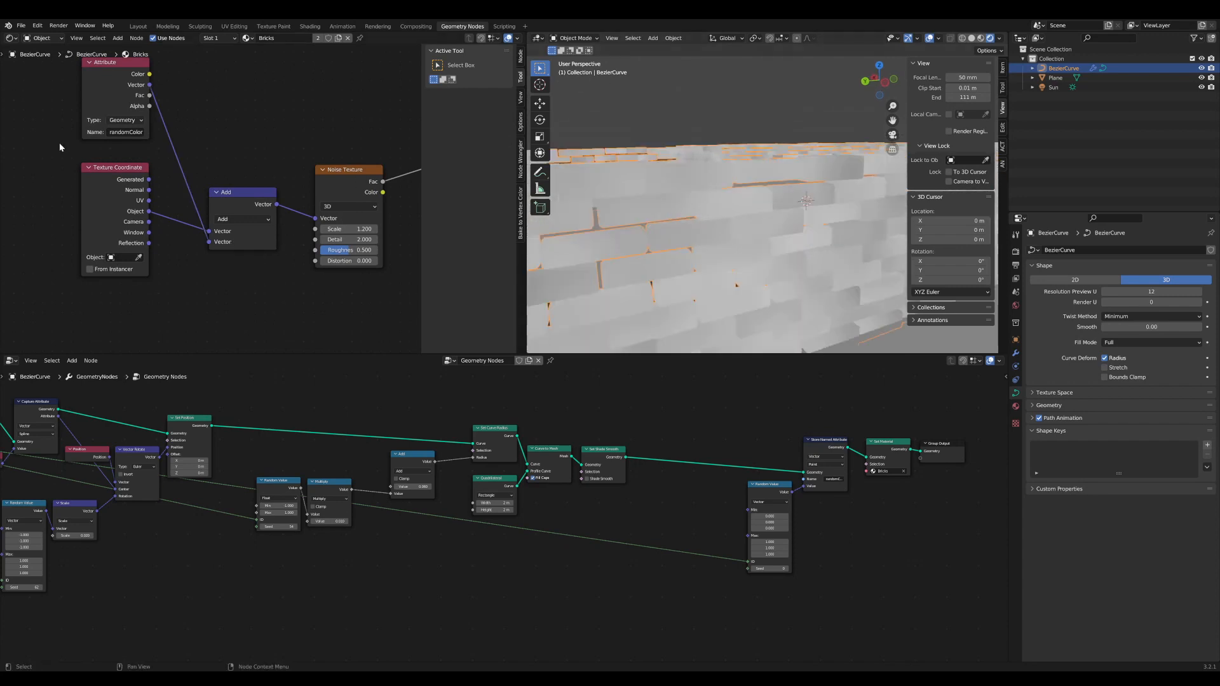
- Spread out the input nodes and insert a Scale vector math node between the Attribute's Vector output and the Add node
scroll(102, 163, up, 1)
middle_drag(102, 163, 184, 185)
drag(185, 204, 127, 211)
drag(207, 77, 152, 77)
middle_drag(202, 131, 216, 128)
scroll(218, 132, up, 1)
key(Tab)
text(s)
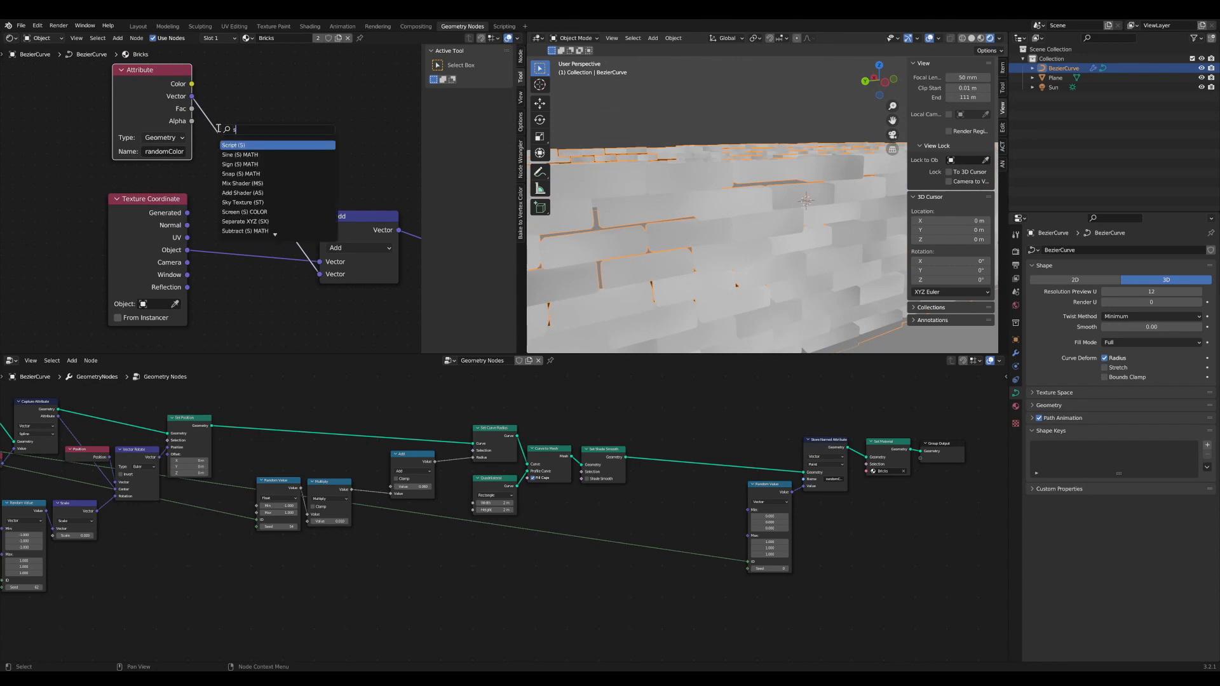
text(cale)
key(Return)
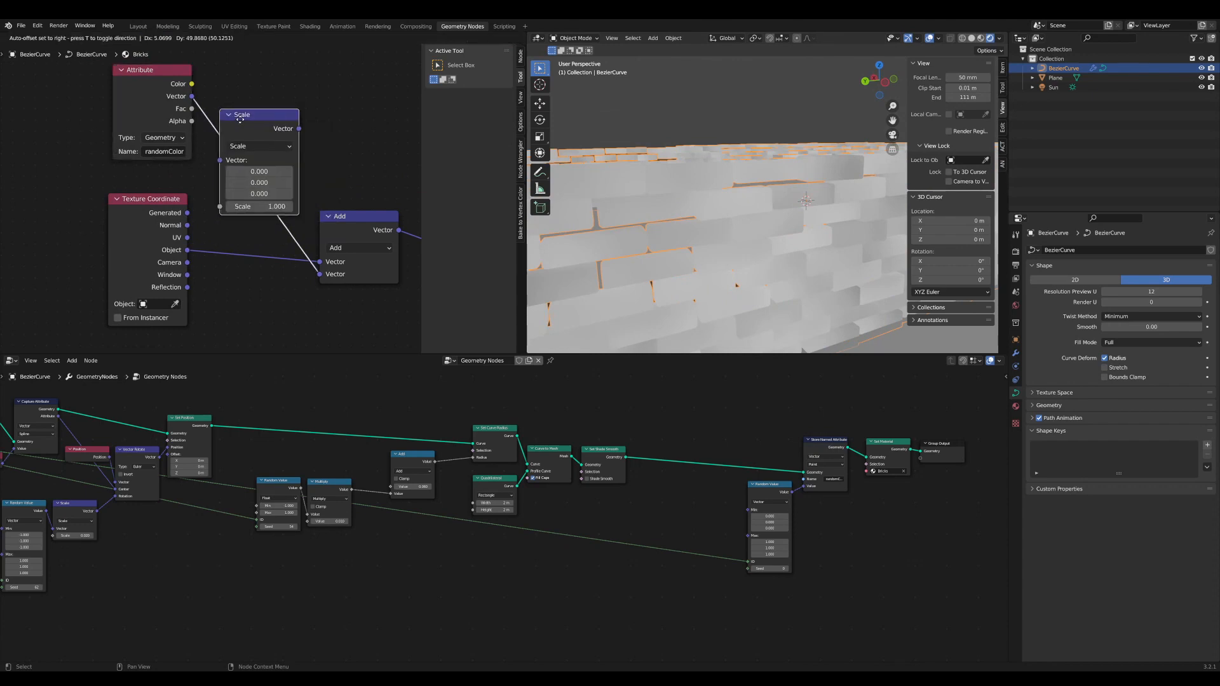
click(273, 185)
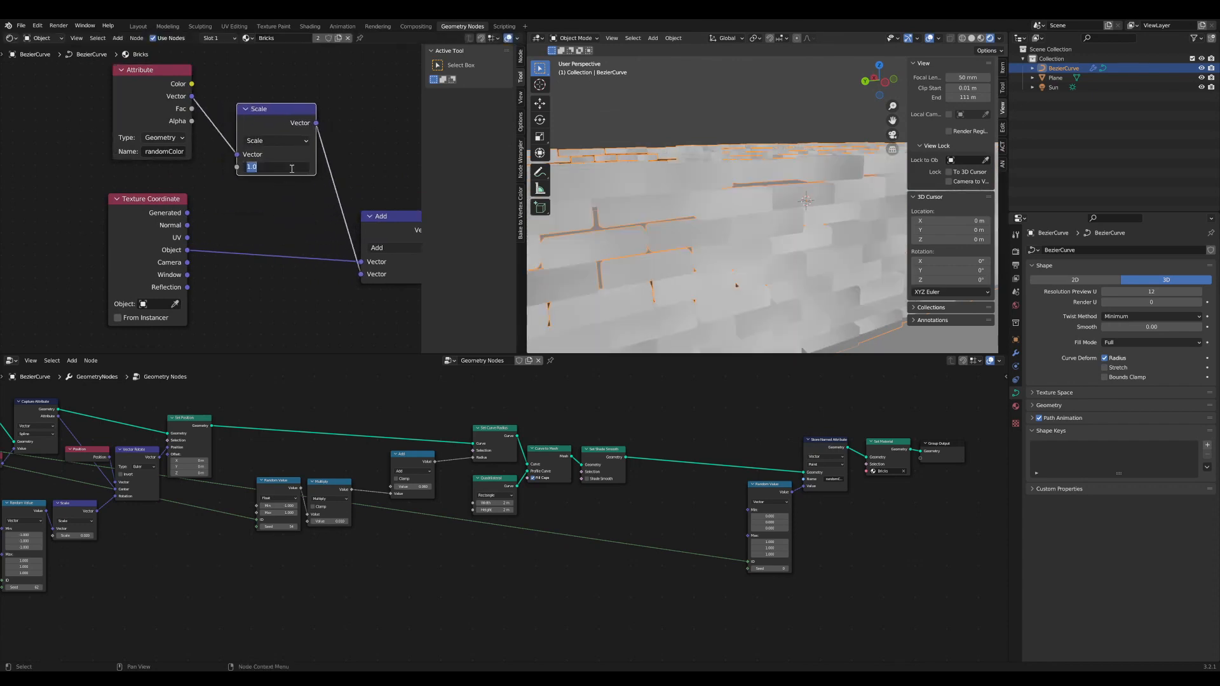
- Set the Scale node's factor to 0 and check the noise across the wall
click(292, 168)
text(0)
key(Return)
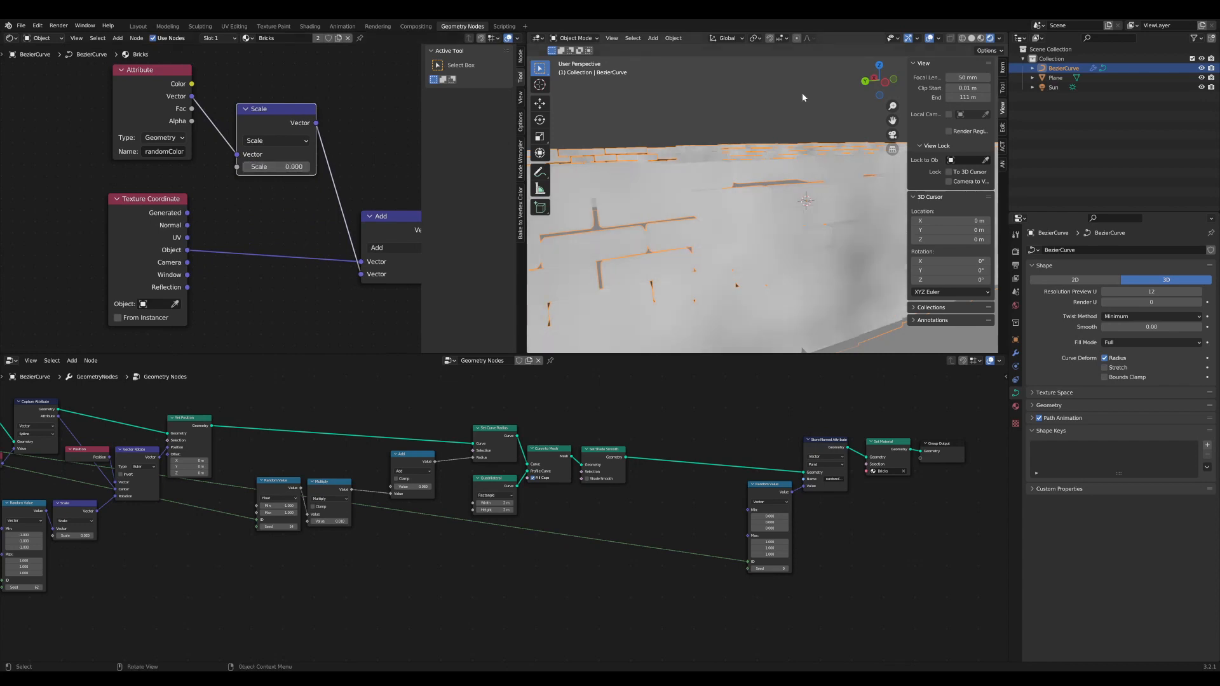
scroll(809, 248, down, 2)
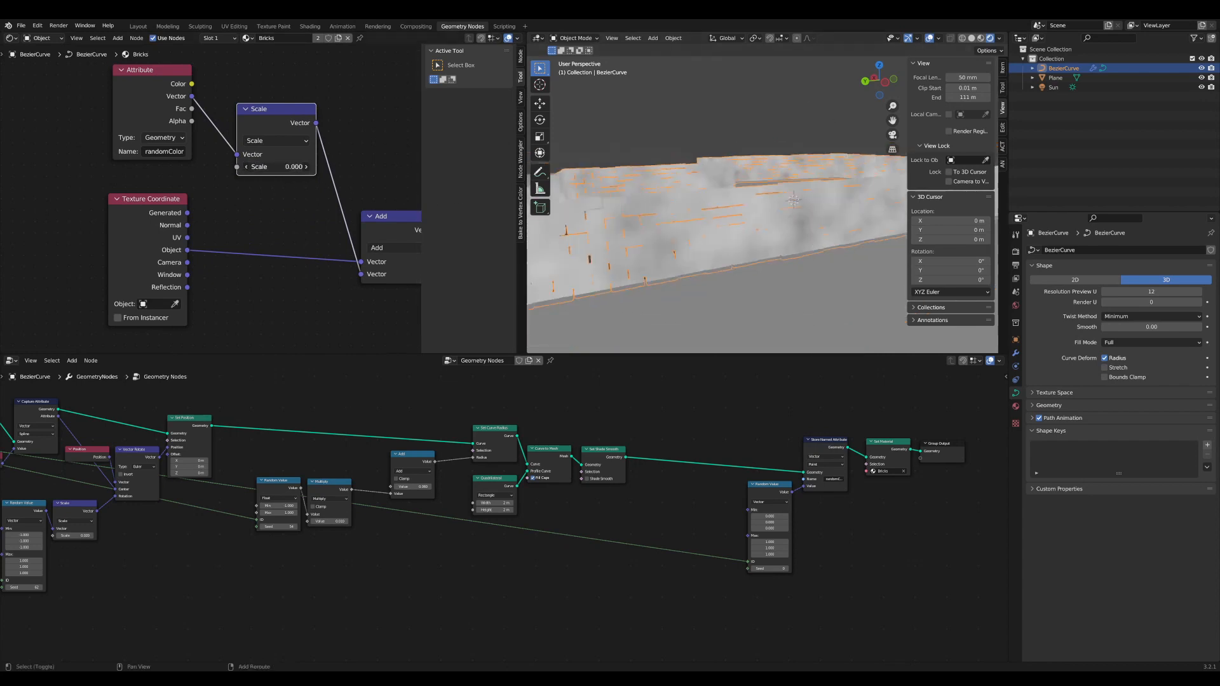
- Set the Scale node's factor to 6.48 and check the per-brick noise offset on the wall
mouse_move(276, 167)
mouse_down()
mouse_move(432, 166)
mouse_move(299, 167)
mouse_up()
scroll(733, 248, down, 2)
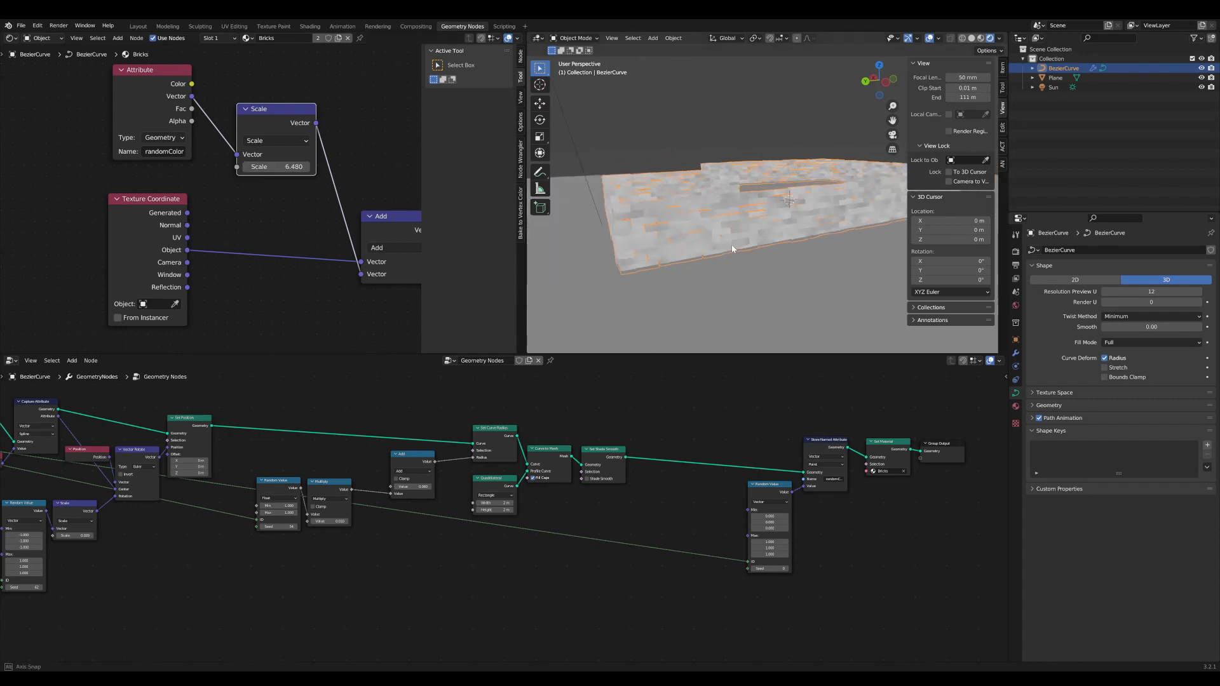
scroll(734, 248, up, 4)
scroll(209, 245, down, 1)
- Set the Noise Texture's Scale to 2.42
middle_drag(208, 245, 48, 240)
scroll(278, 234, down, 1)
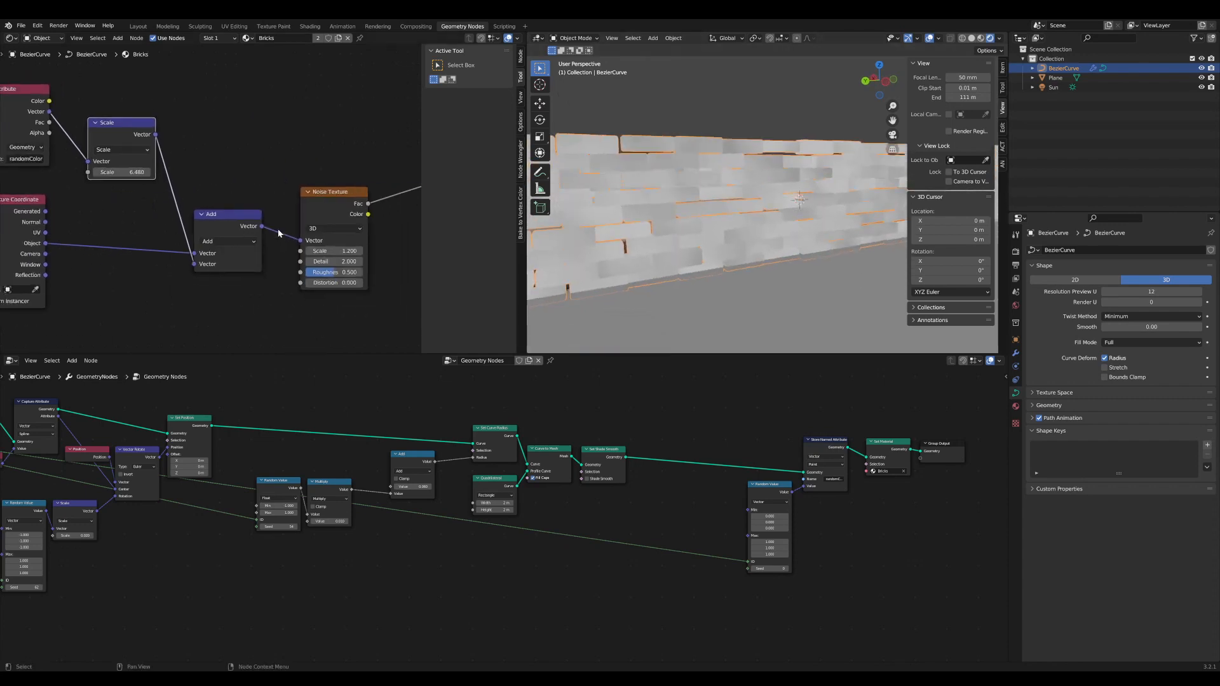
mouse_move(348, 251)
mouse_down()
mouse_move(445, 251)
mouse_move(347, 251)
mouse_up()
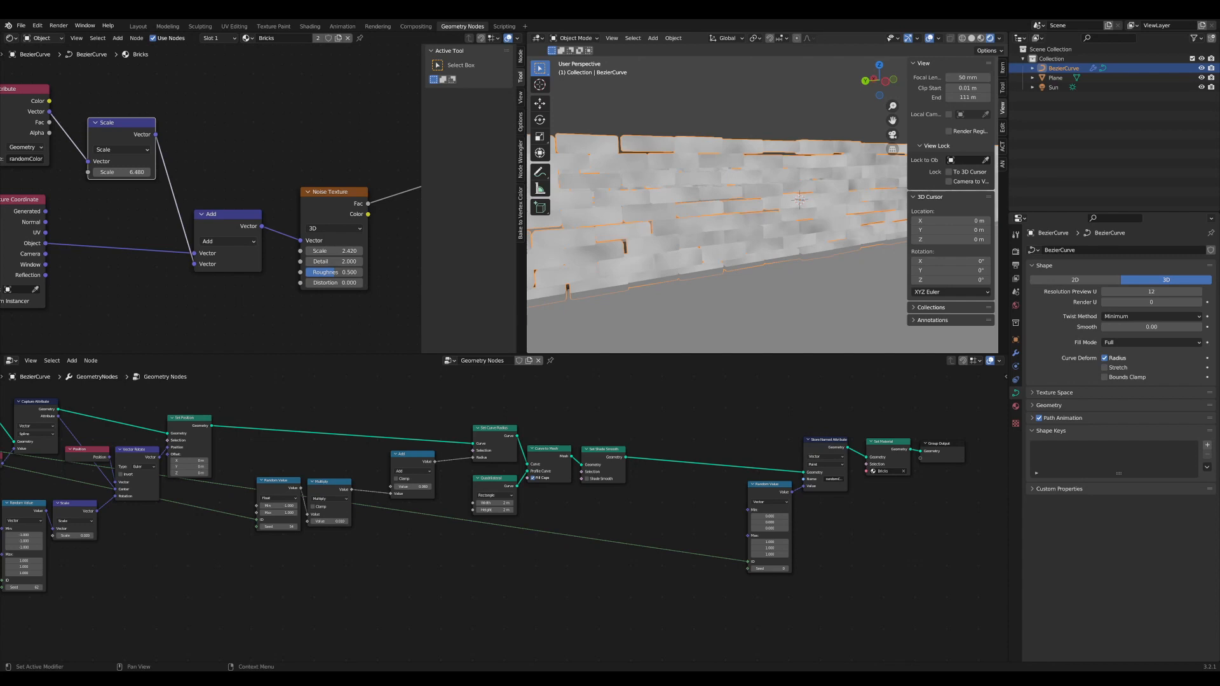
- Move the Principled BSDF node clear of the Noise Texture's preview link to free space between them
scroll(204, 219, down, 5)
middle_drag(290, 267, 256, 261)
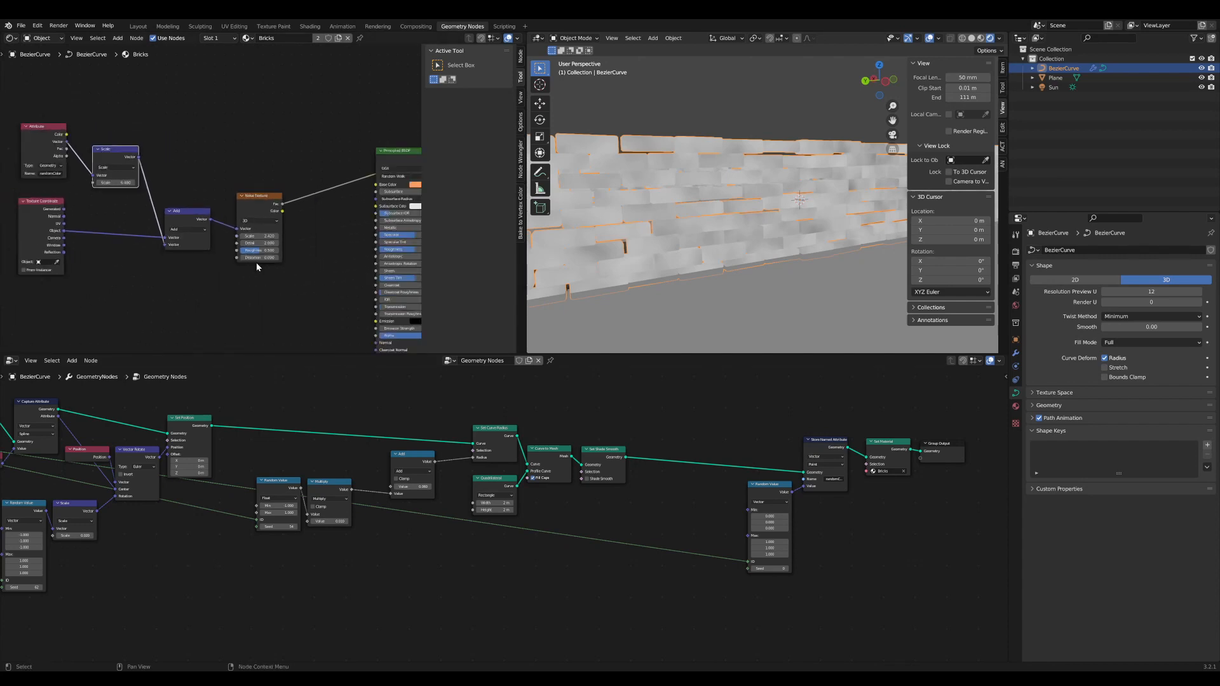
scroll(257, 262, down, 2)
middle_drag(363, 251, 257, 227)
scroll(270, 242, down, 2)
scroll(153, 192, up, 1)
middle_drag(153, 192, 202, 188)
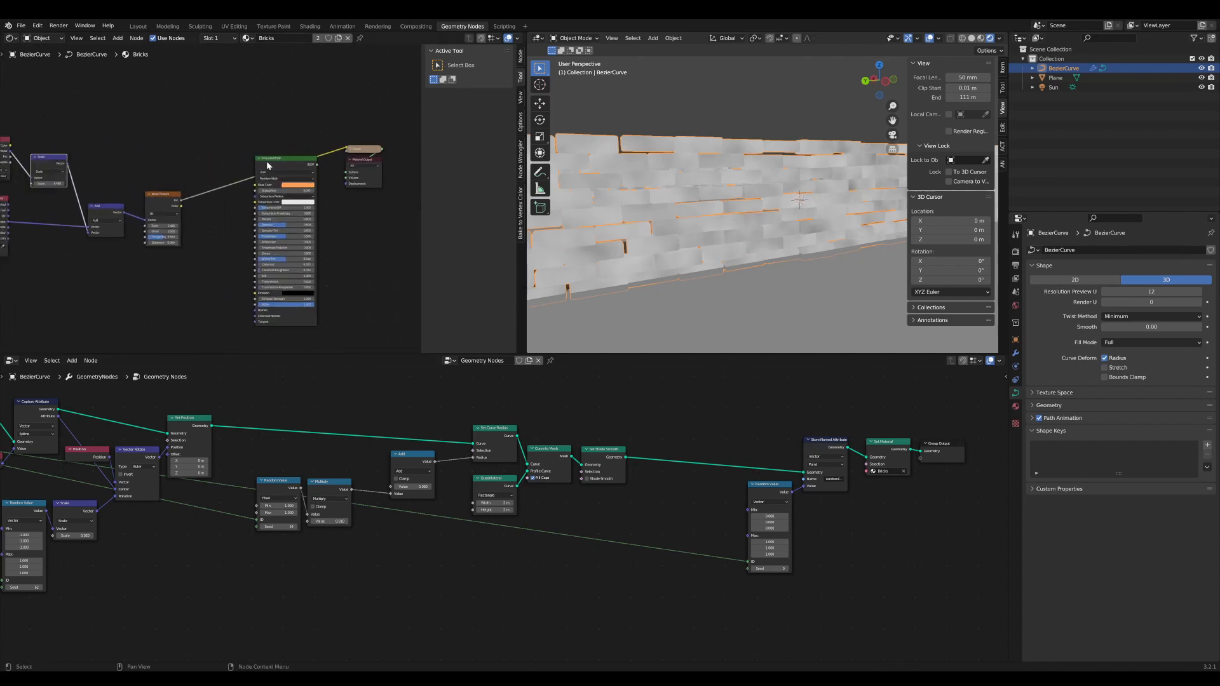
drag(269, 161, 351, 225)
scroll(257, 226, up, 6)
middle_drag(263, 226, 285, 226)
scroll(285, 226, down, 1)
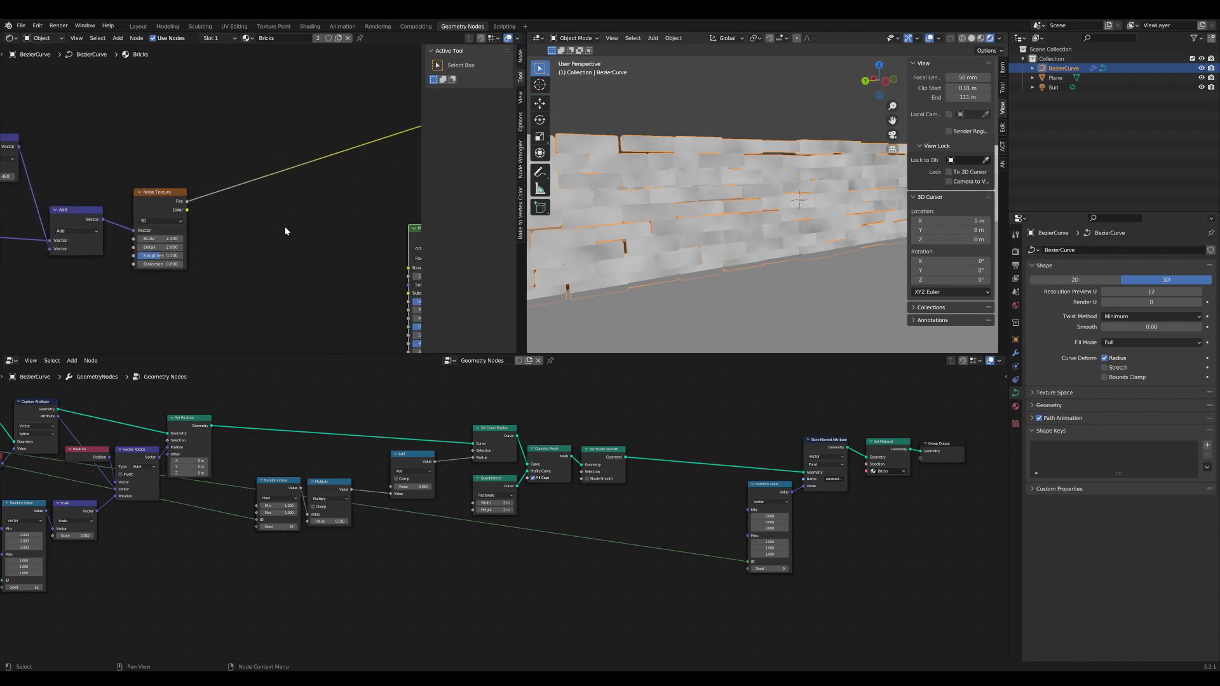
- Add a MixRGB node beside the Noise Texture and link the noise's Fac output to the Mix node's Fac input
key(Tab)
text(miix)
click(297, 244)
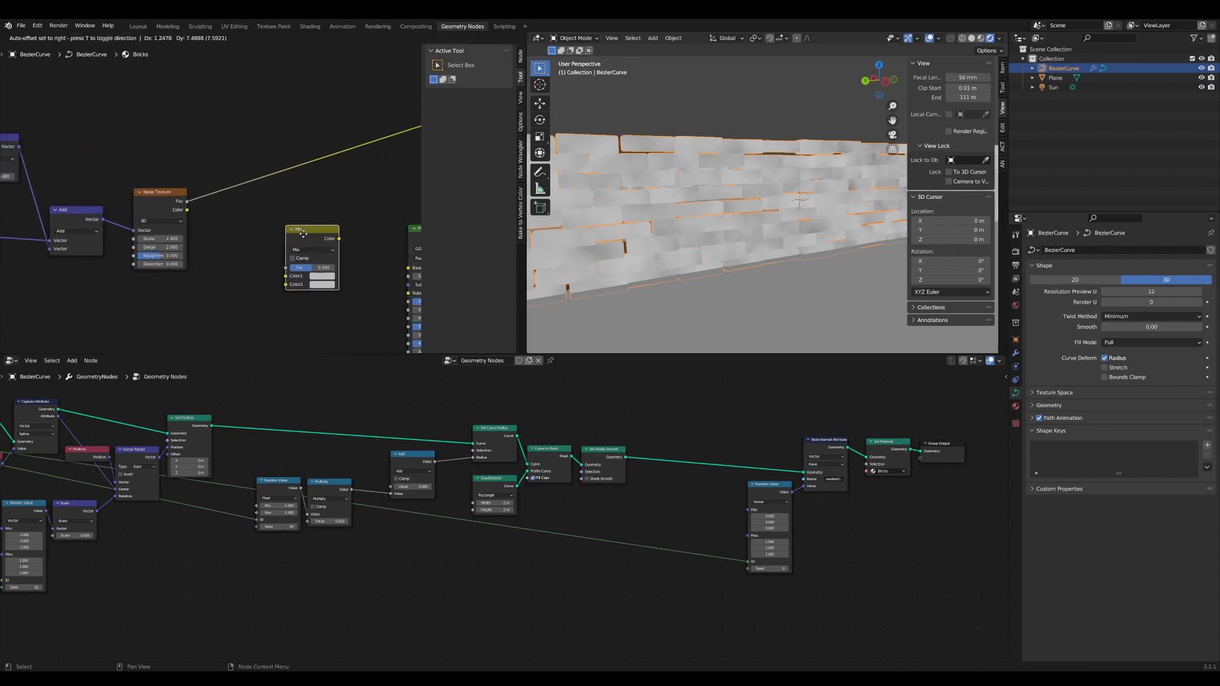
click(307, 194)
drag(283, 216, 293, 218)
- Reposition the Principled BSDF and Material Output nodes and link the Mix node's Color output to the Base Color input
middle_drag(300, 209, 196, 219)
scroll(196, 219, up, 3)
scroll(196, 218, down, 1)
middle_drag(405, 252, 361, 227)
drag(349, 222, 294, 160)
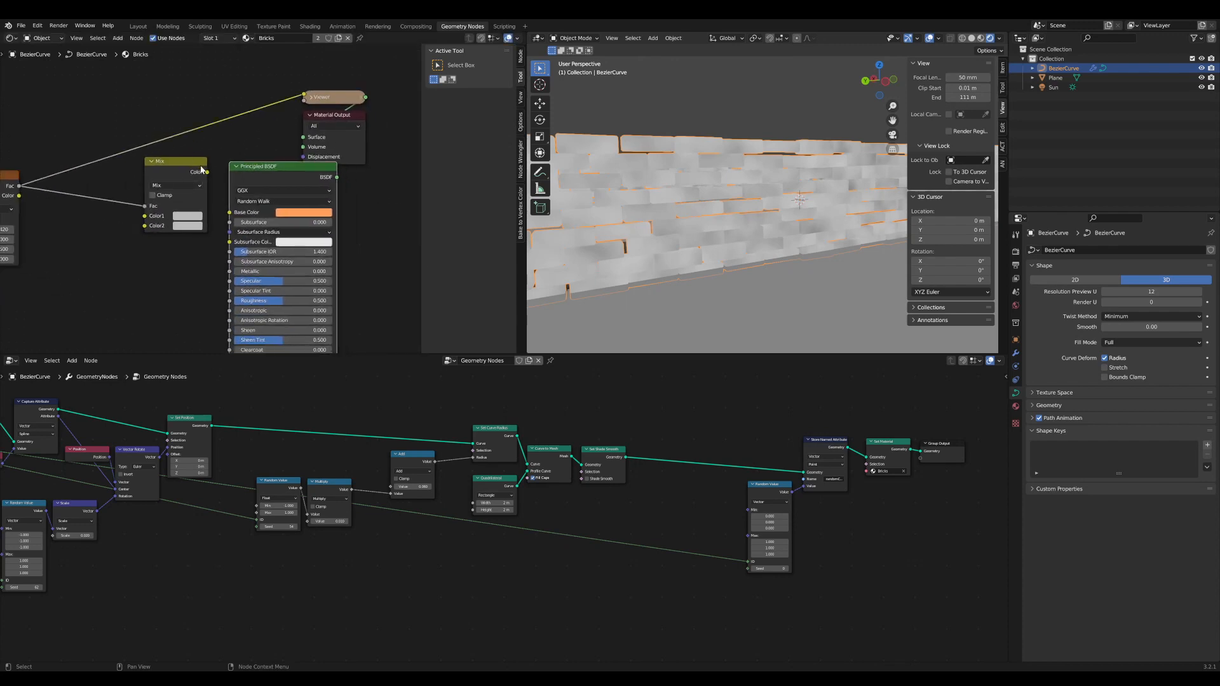
drag(380, 183, 420, 138)
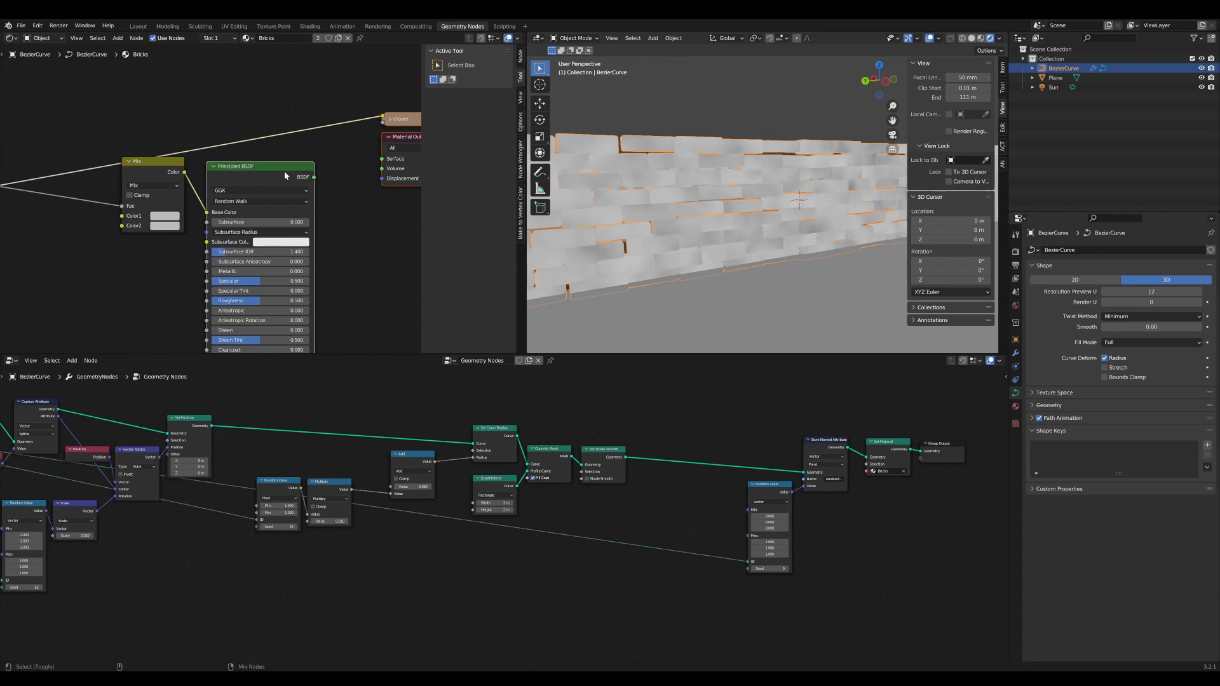
- Set the Mix node's Color1 to an orange-brown with hue 0.051 and saturation 0.836, copy it to Color2, and darken Color2 to a deep reddish brown
scroll(181, 238, up, 3)
click(243, 215)
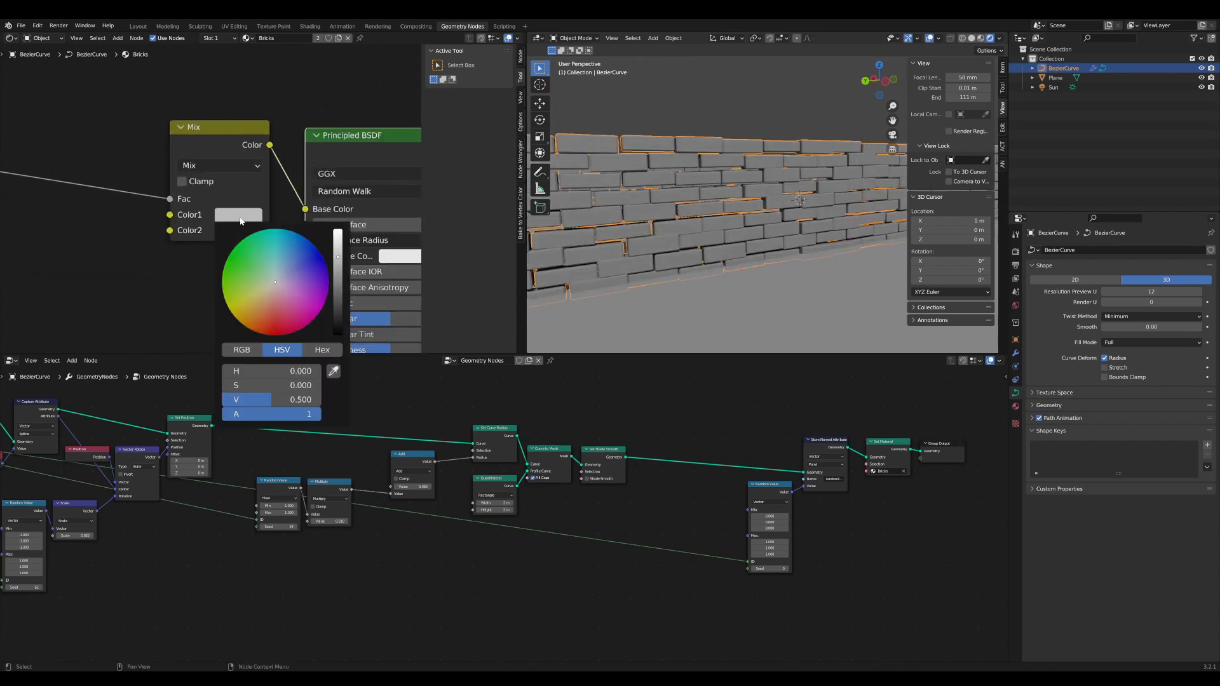
drag(258, 316, 261, 310)
drag(242, 233, 242, 231)
click(248, 235)
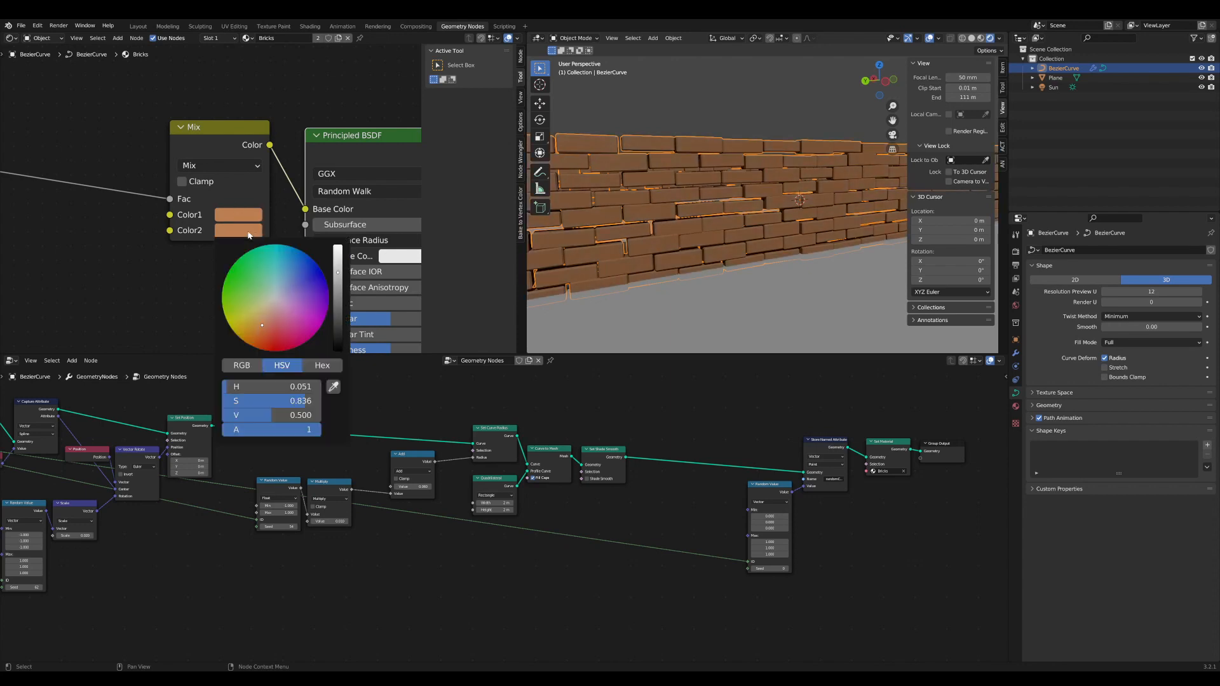
drag(337, 273, 338, 307)
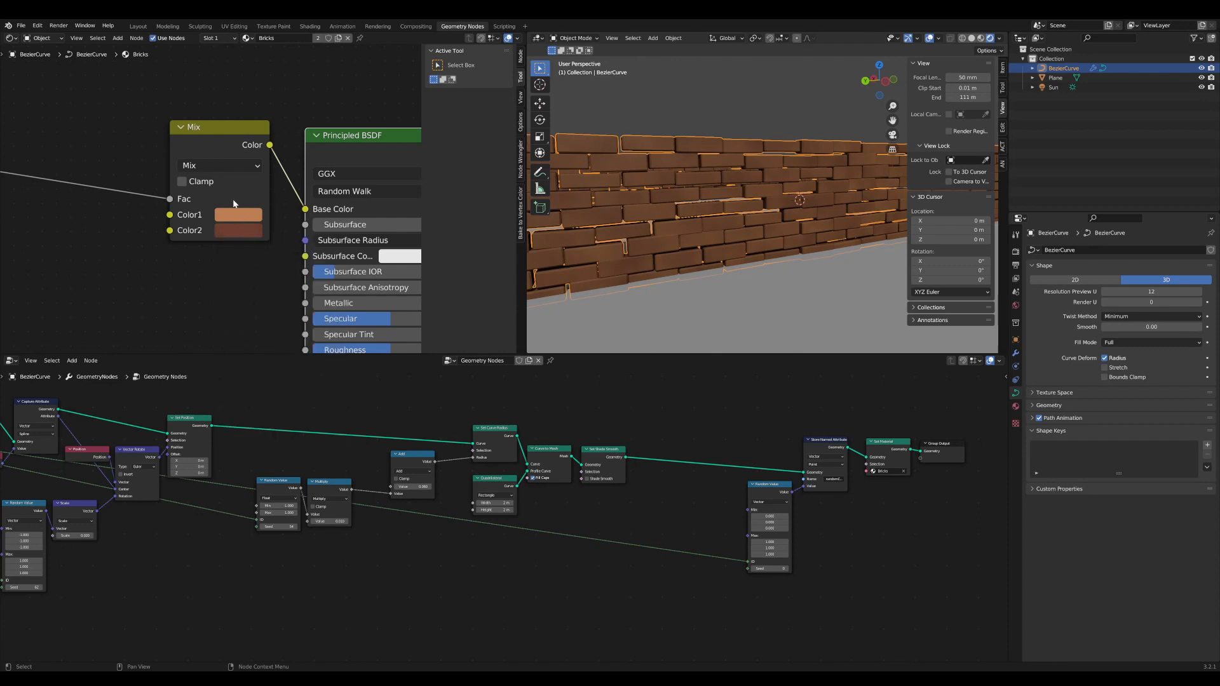
- Adjust the Mix node's Color1 to a lighter tan with hue 0.076, saturation 0.819 and value 0.682
click(241, 217)
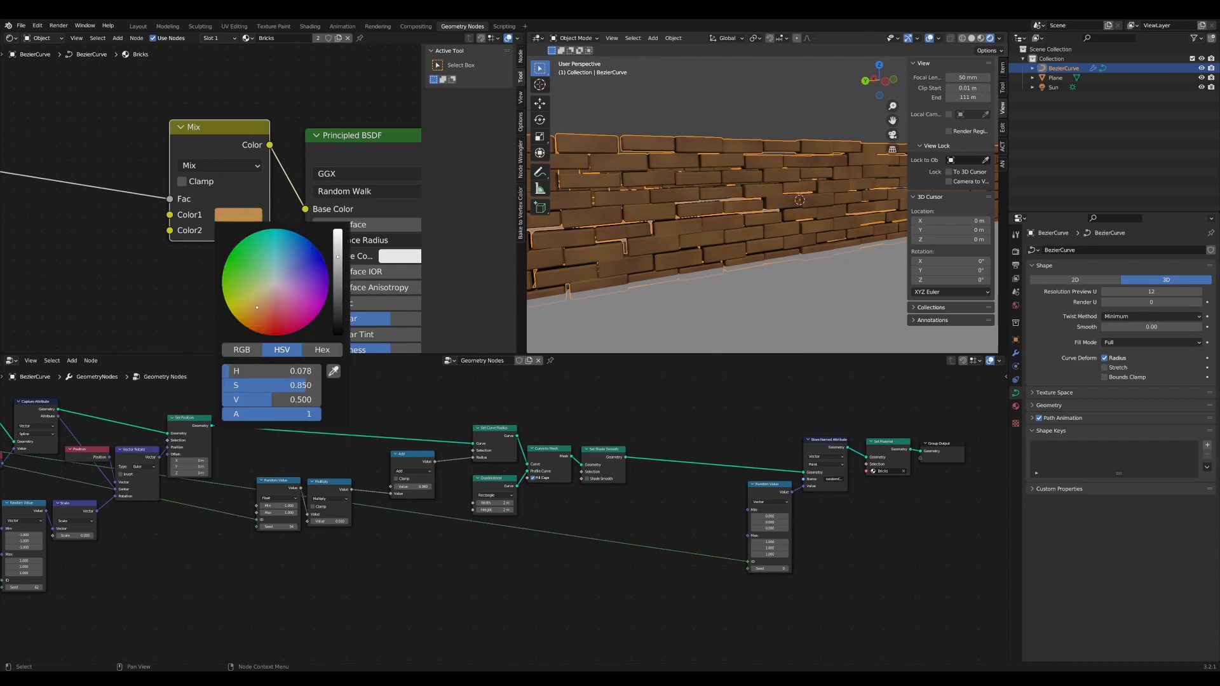
scroll(220, 166, down, 6)
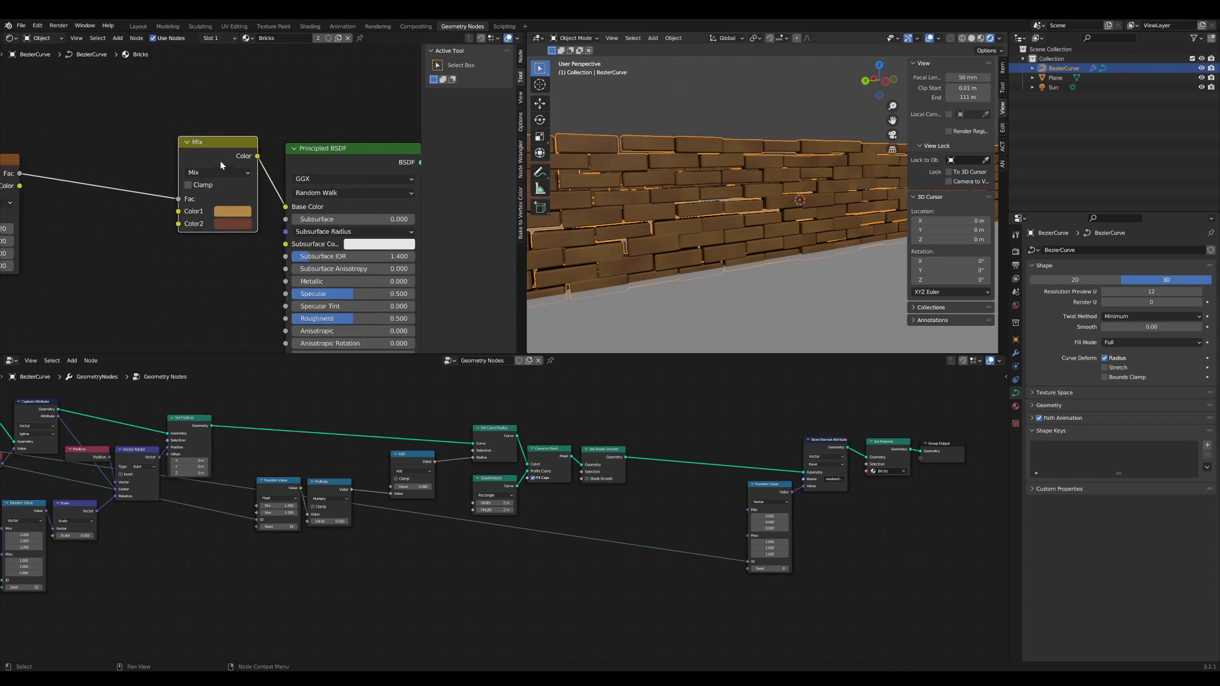
middle_drag(109, 232, 133, 220)
scroll(264, 226, up, 2)
scroll(267, 213, up, 4)
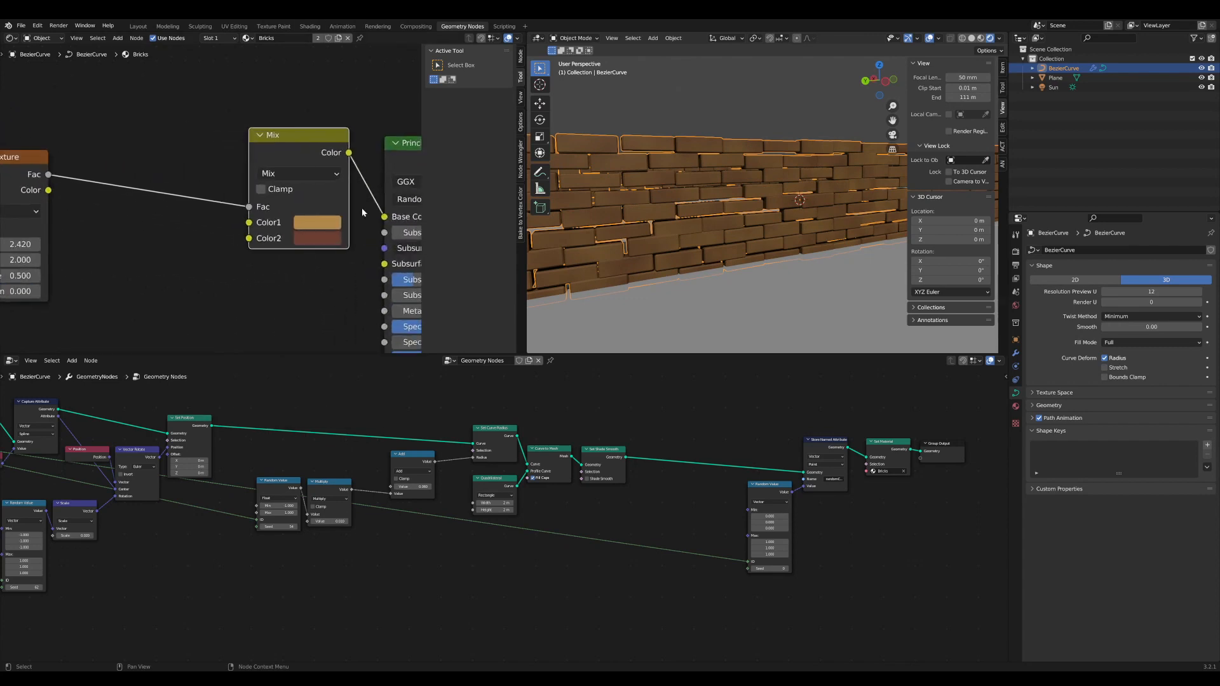
scroll(763, 207, up, 2)
middle_drag(785, 208, 710, 207)
scroll(699, 209, down, 5)
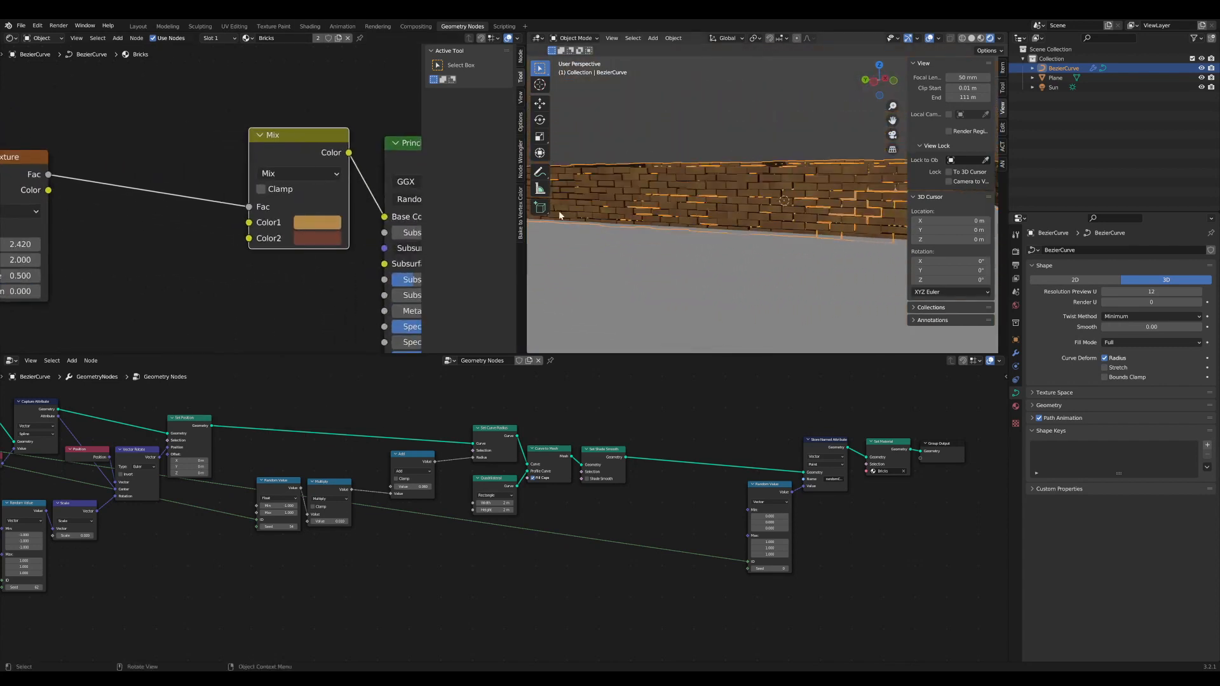
click(335, 233)
click(338, 236)
drag(420, 277, 417, 248)
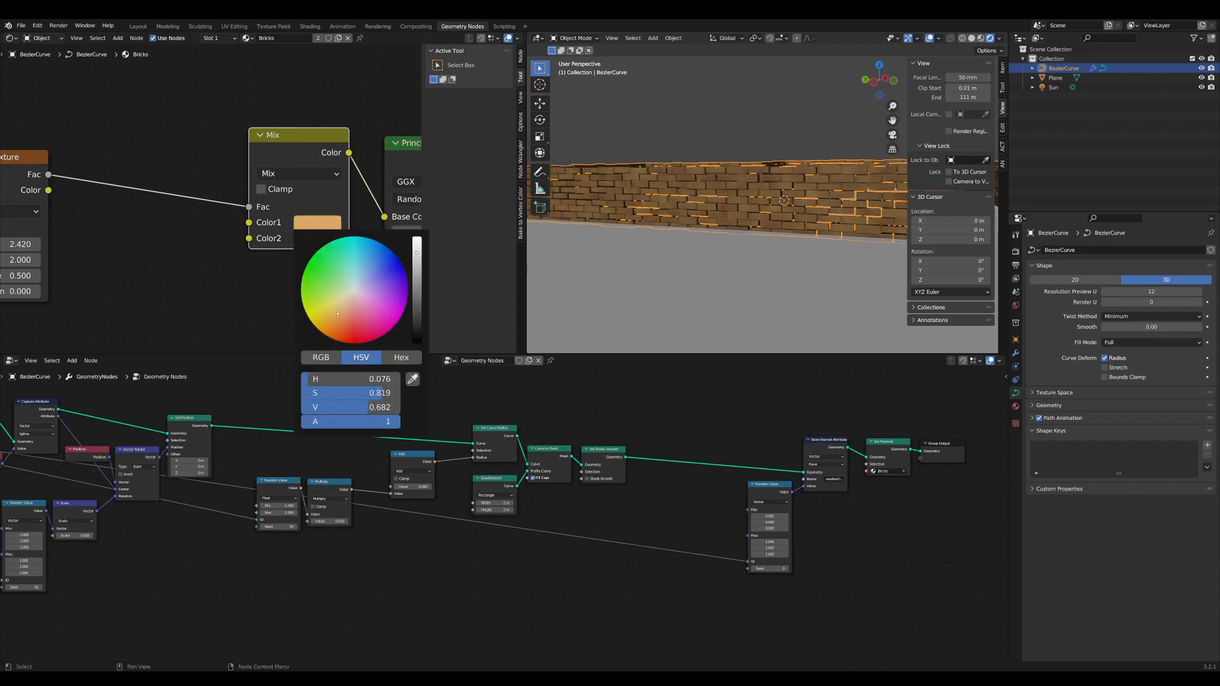
- Examine the brick coloring across the whole wall from several angles, using a maximized 3D viewport
scroll(697, 180, up, 6)
middle_drag(700, 185, 688, 216)
scroll(695, 190, down, 4)
scroll(719, 208, down, 4)
key(ctrl+space)
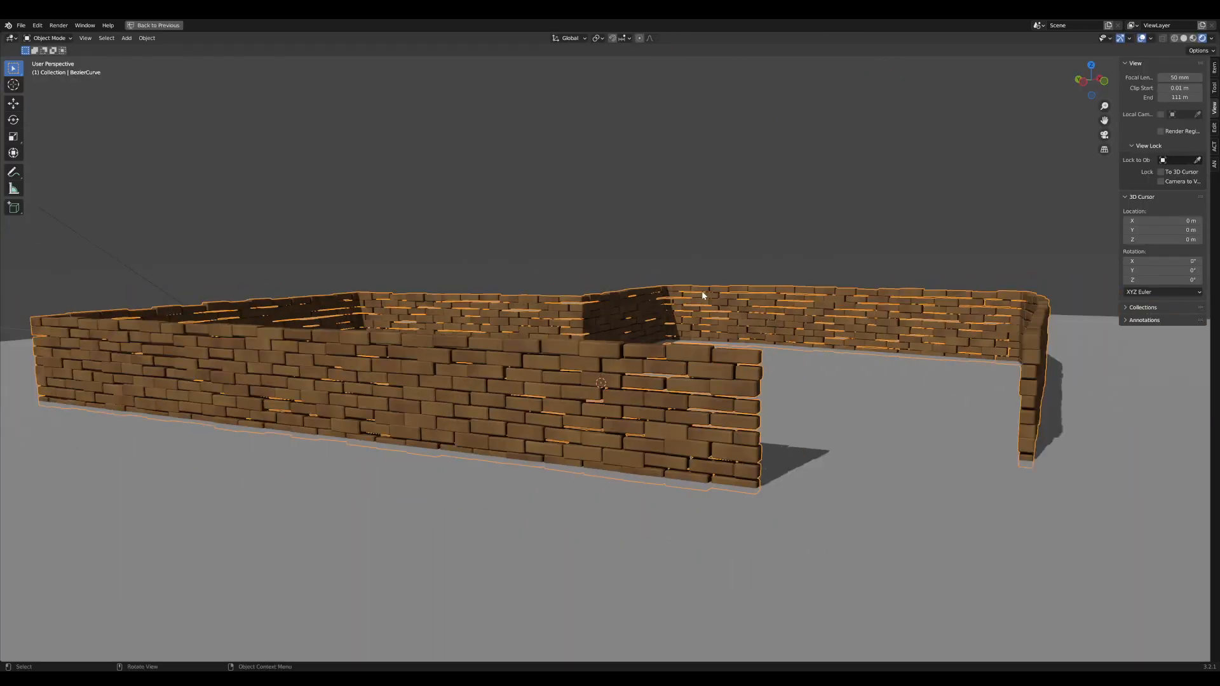
middle_drag(701, 291, 648, 342)
key(alt+a)
key(ctrl+space)
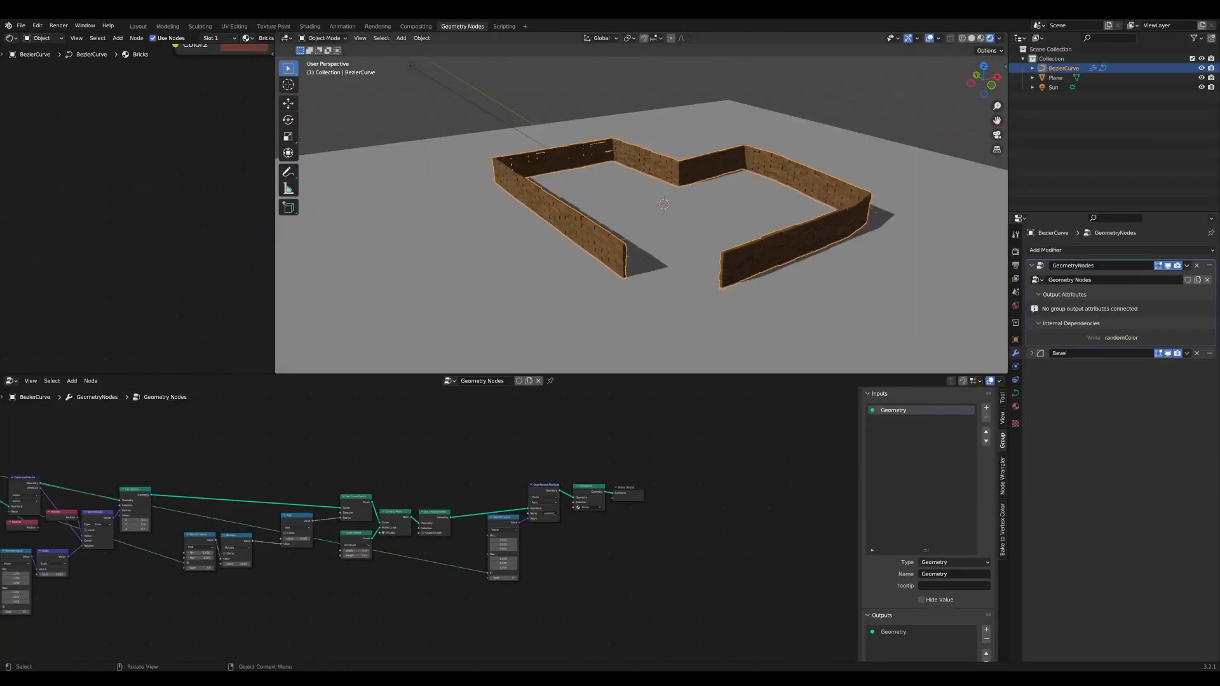
middle_drag(718, 254, 736, 253)
scroll(737, 253, up, 3)
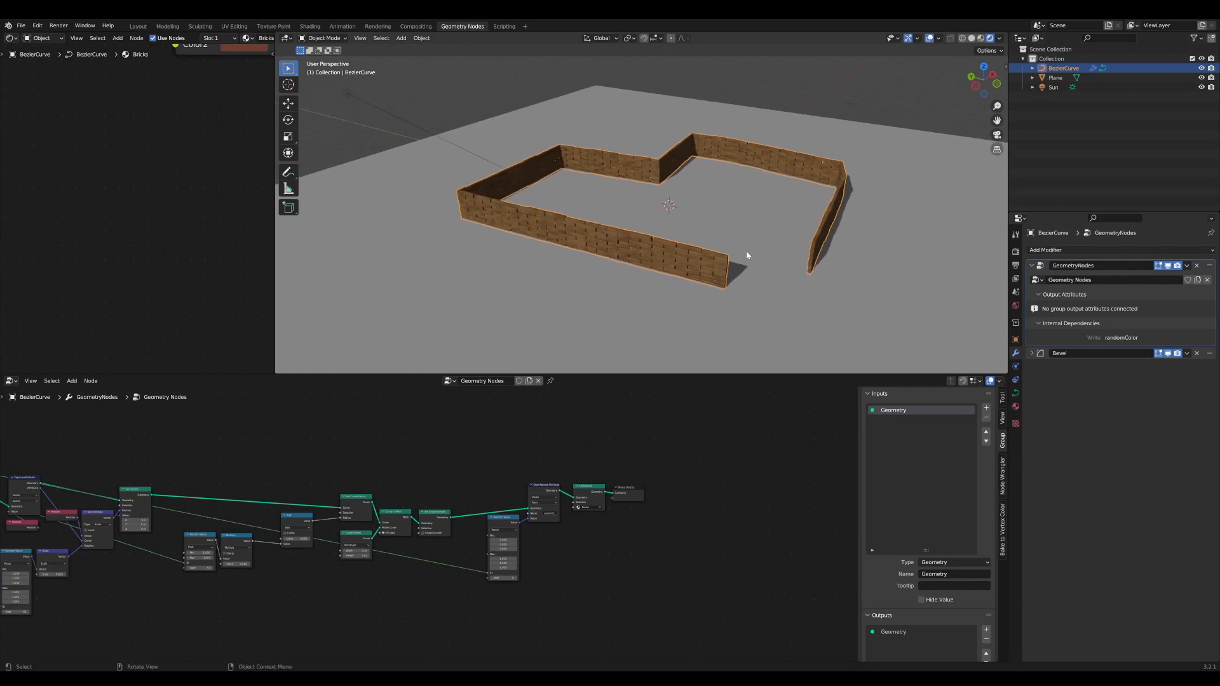
scroll(746, 253, down, 3)
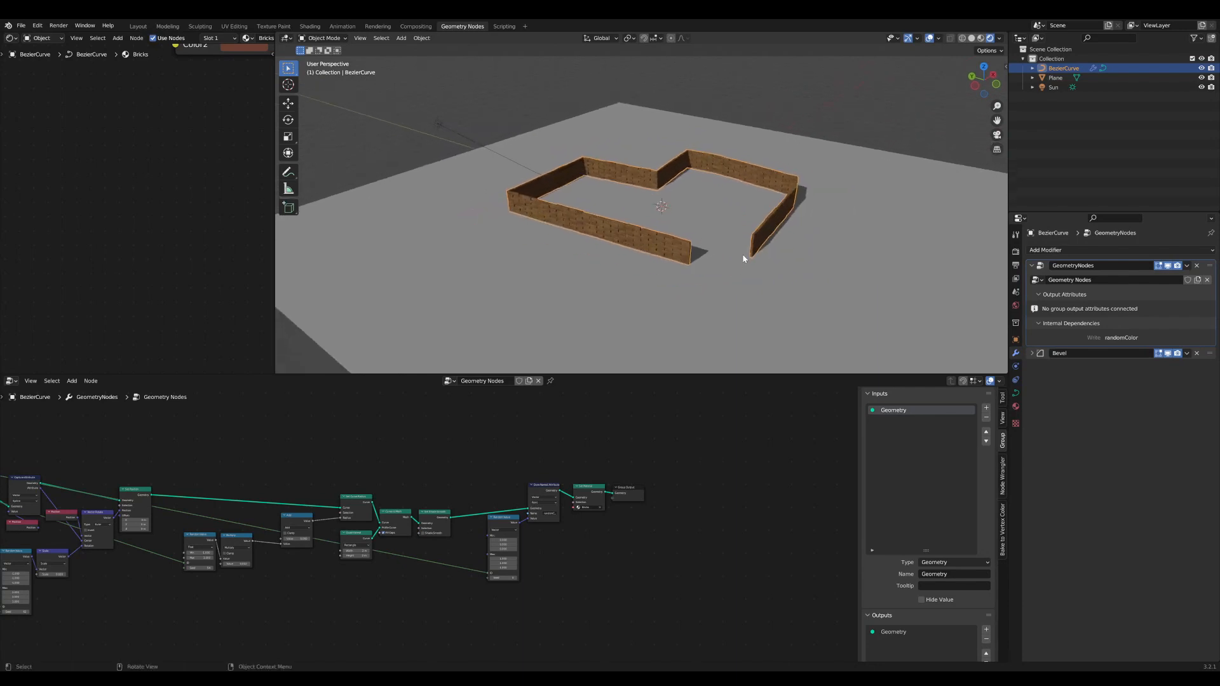
- Switch BezierCurve to Edit Mode and draw a straight freehand stroke on the plane for a separate wall segment
key(ctrl+Tab)
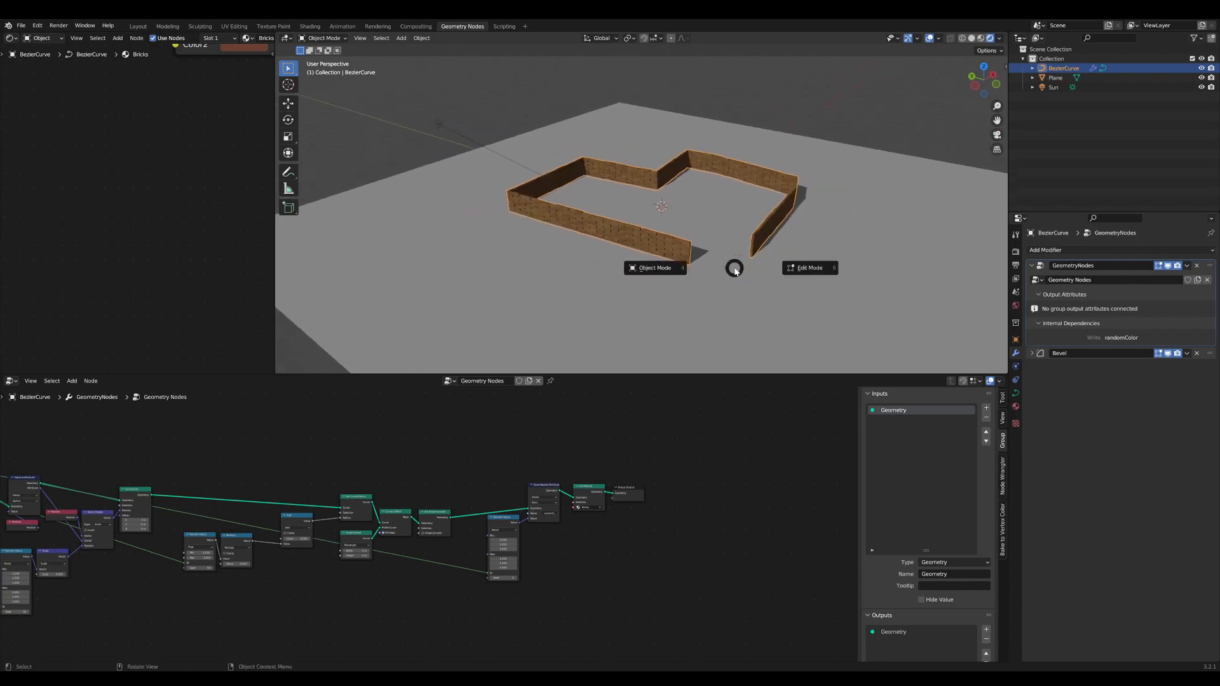
click(804, 273)
middle_drag(805, 264, 476, 181)
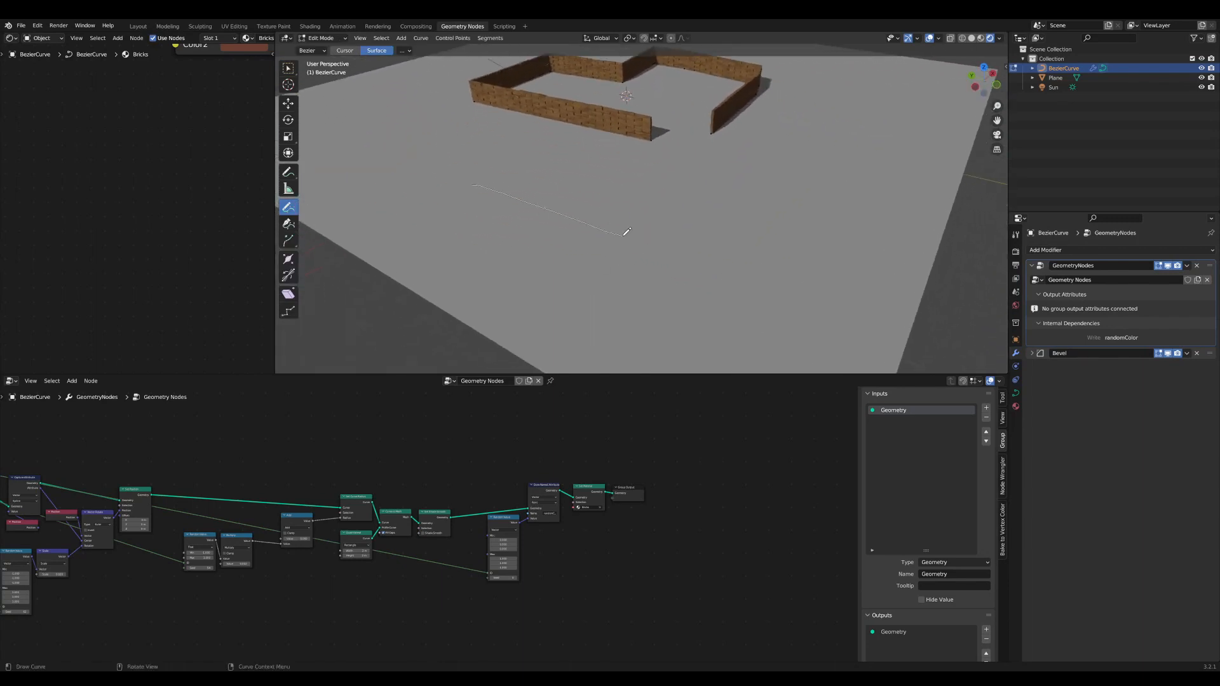
drag(626, 232, 628, 233)
middle_drag(646, 231, 595, 238)
- Draw a freehand stroke with a single corner on the open plane for an angled wall
middle_drag(604, 248, 578, 225)
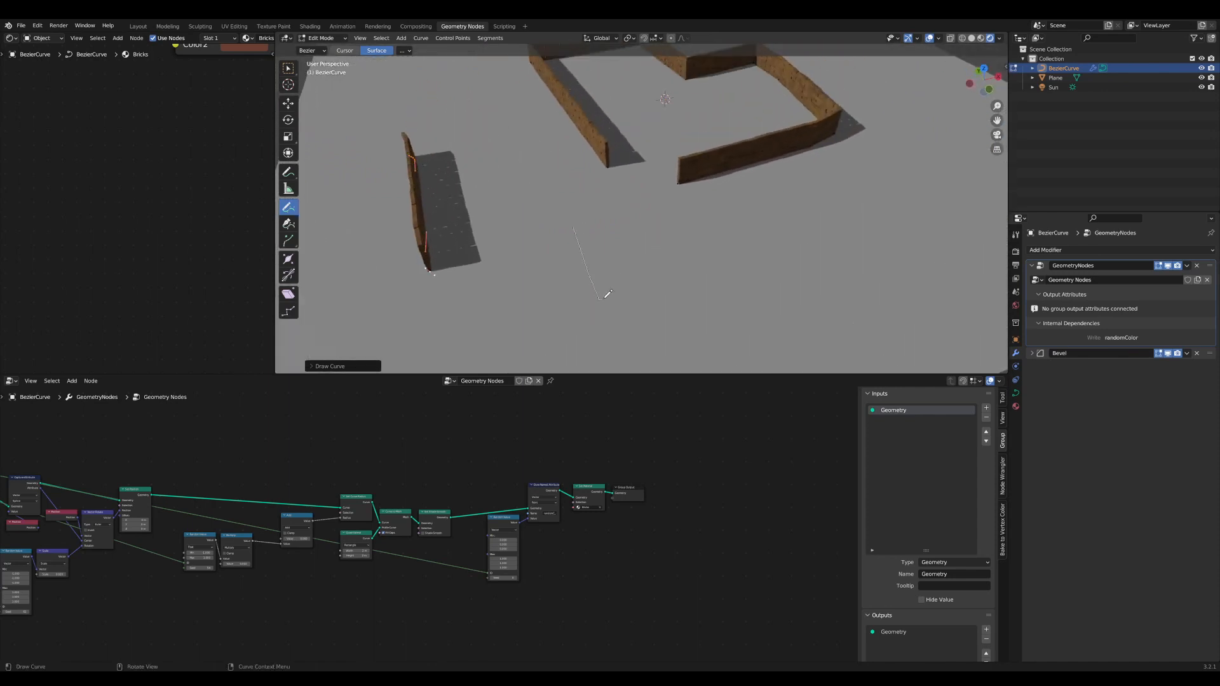
drag(604, 298, 687, 267)
- Draw a closed L-shaped outline on an empty part of the plane for a building wall
mouse_move(692, 267)
middle_down()
mouse_move(737, 279)
mouse_move(630, 203)
mouse_move(644, 202)
mouse_move(672, 269)
mouse_move(604, 190)
middle_up()
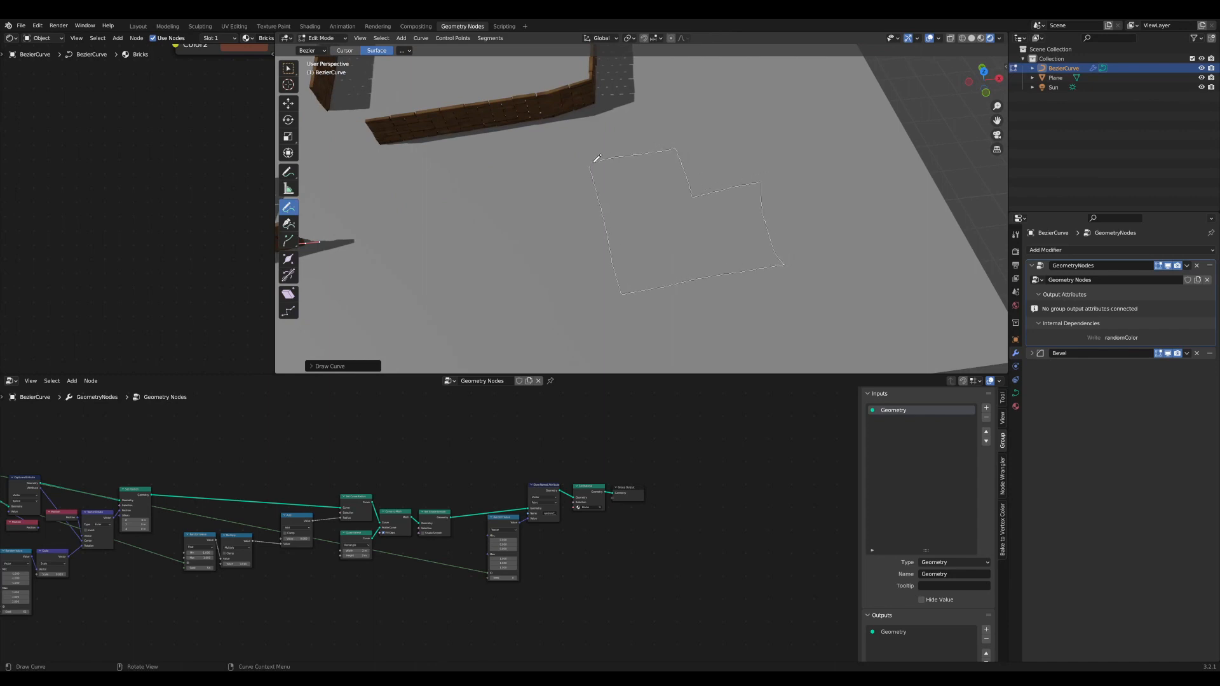
drag(593, 161, 593, 163)
mouse_move(593, 163)
middle_down()
mouse_move(695, 237)
mouse_move(623, 235)
mouse_move(638, 186)
mouse_move(570, 147)
middle_up()
- Draw a closed, roughly circular curve on a free area of the plane for a round wall
scroll(569, 240, down, 2)
scroll(226, 539, down, 10)
middle_drag(180, 569, 500, 563)
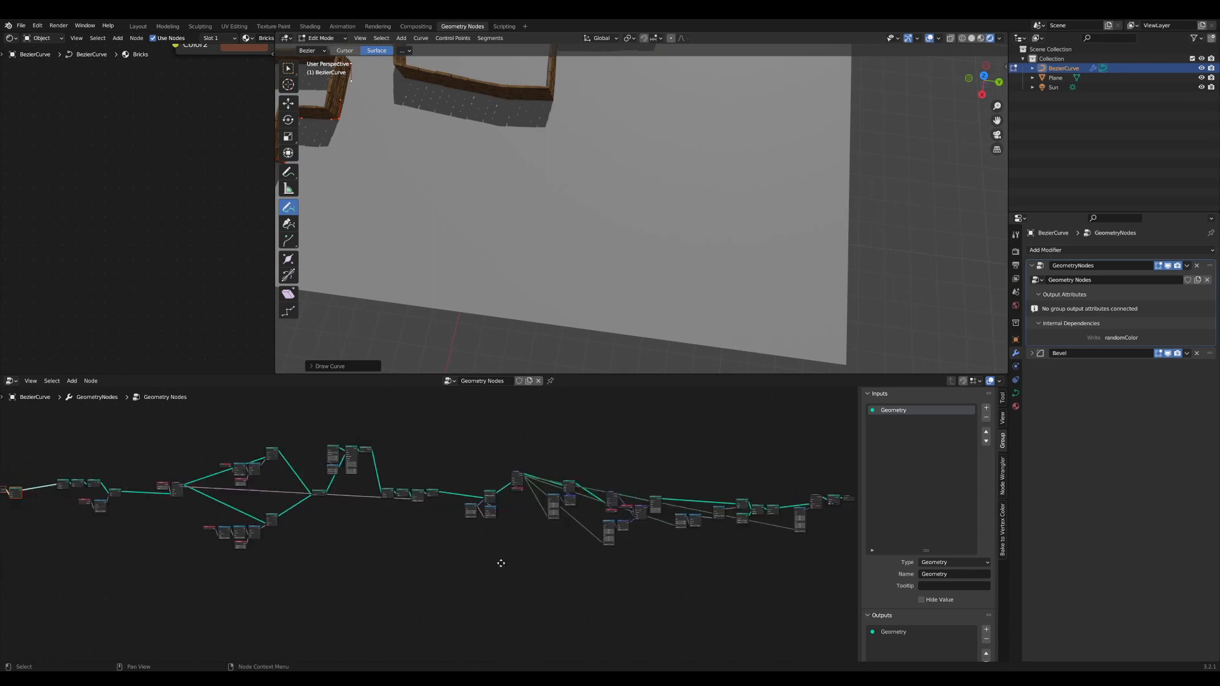
middle_drag(187, 508, 532, 504)
scroll(531, 504, down, 2)
scroll(322, 498, up, 8)
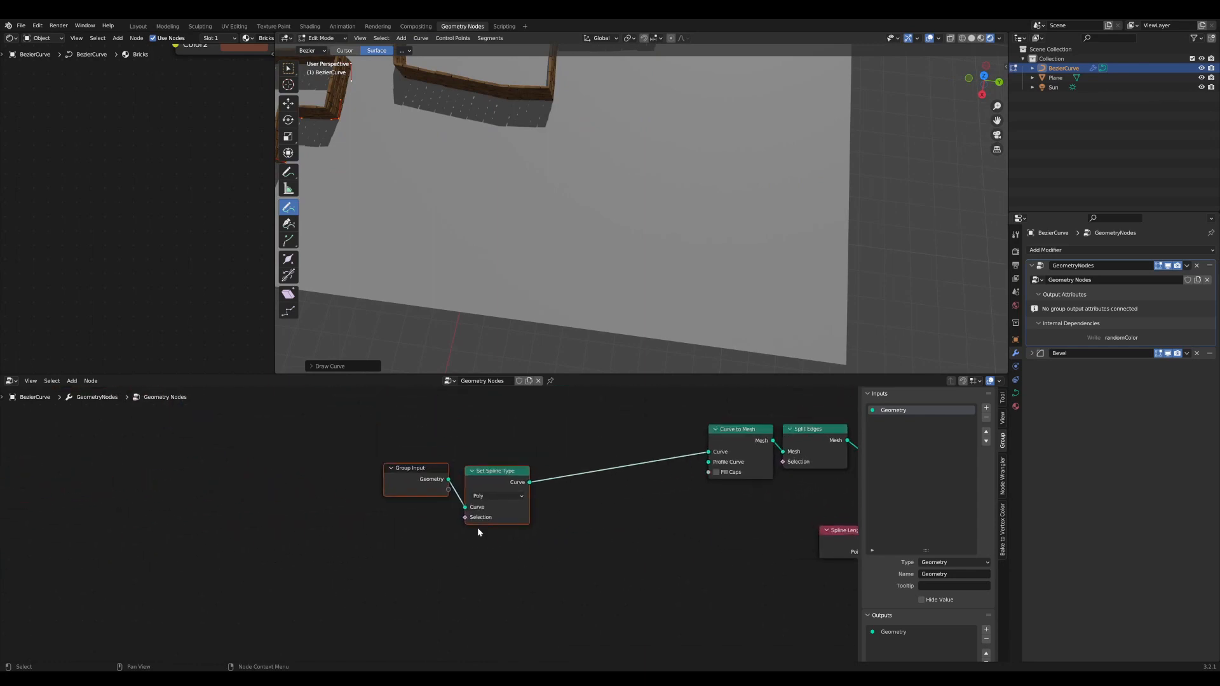
scroll(614, 524, up, 3)
shift+middle_drag(559, 263, 600, 317)
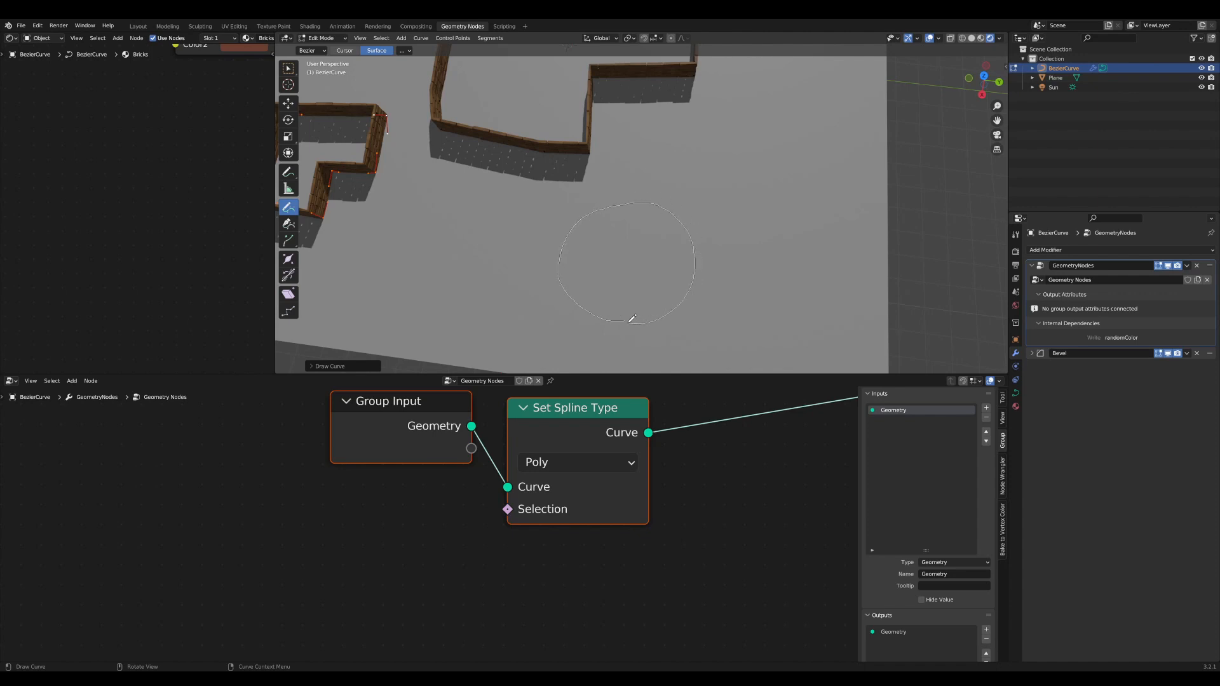
drag(632, 319, 628, 317)
middle_drag(706, 312, 701, 281)
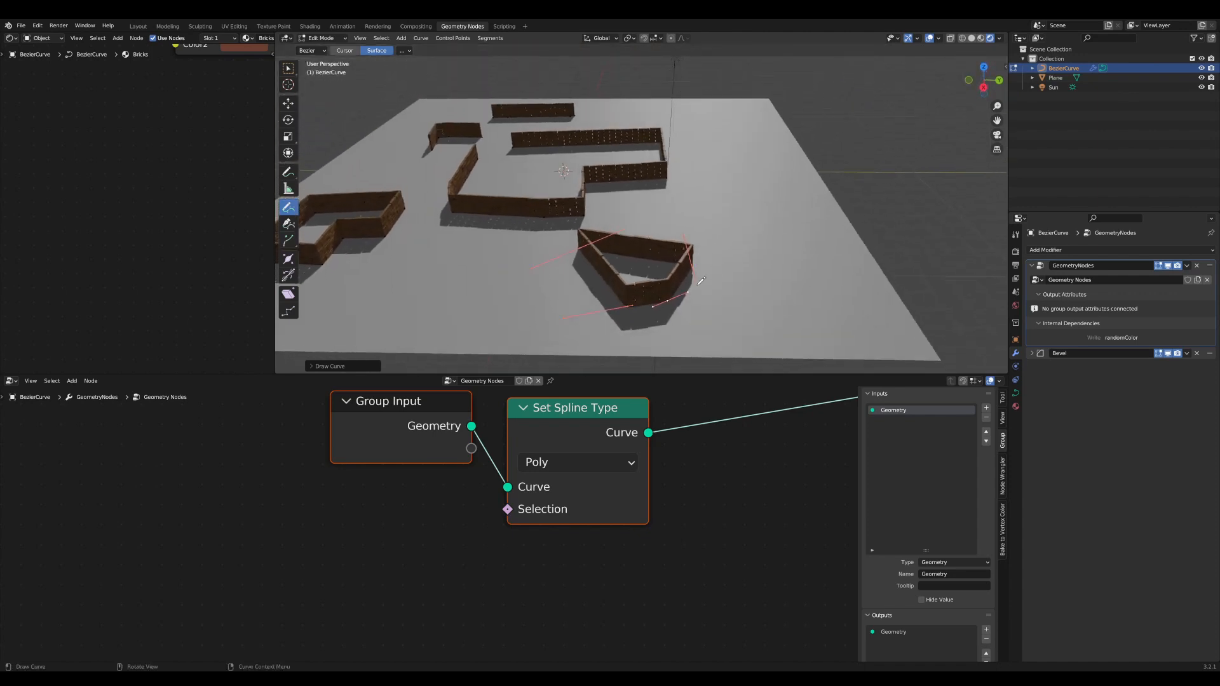
- Switch the Set Spline Type node to Bezier and inspect how the round wall and the wall corners follow the curves
drag(580, 418, 594, 418)
click(602, 462)
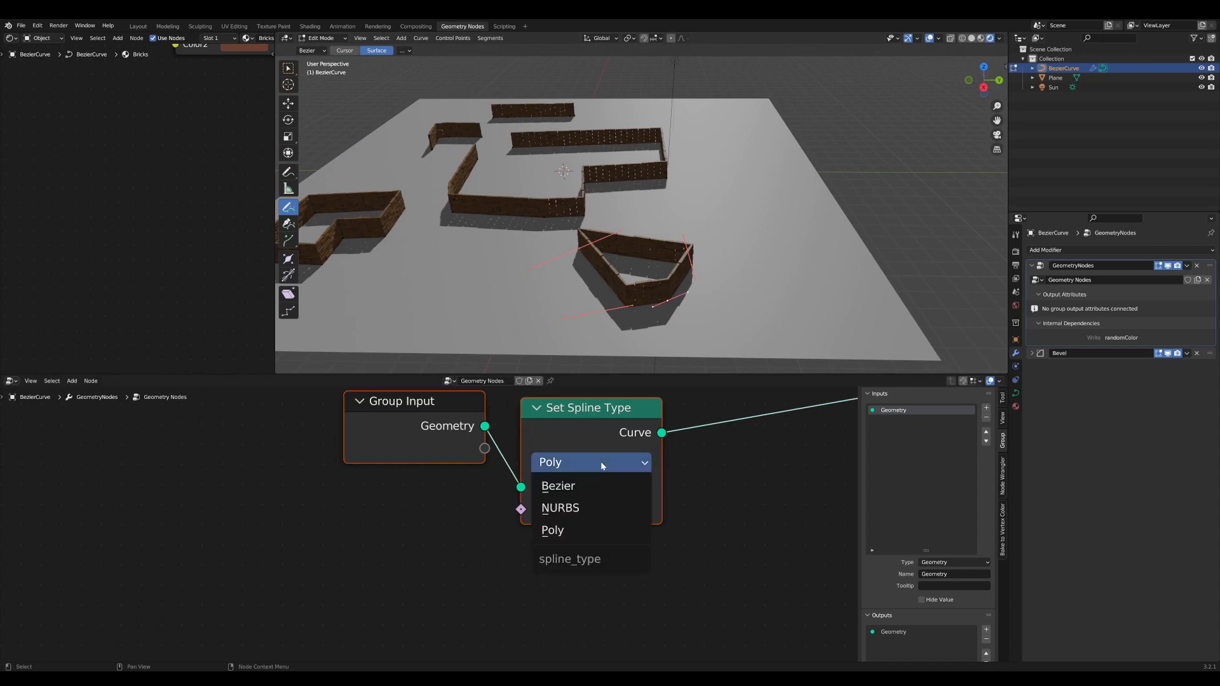
click(596, 486)
middle_drag(721, 288, 766, 258)
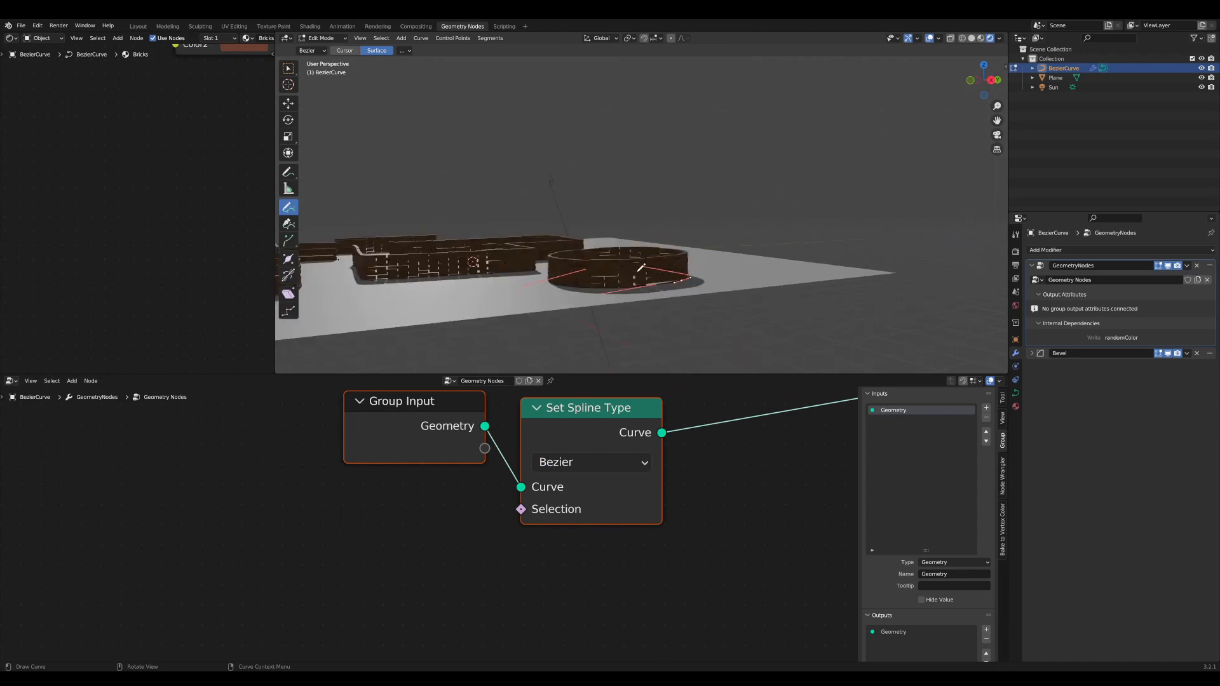
middle_drag(640, 268, 596, 275)
scroll(662, 251, up, 2)
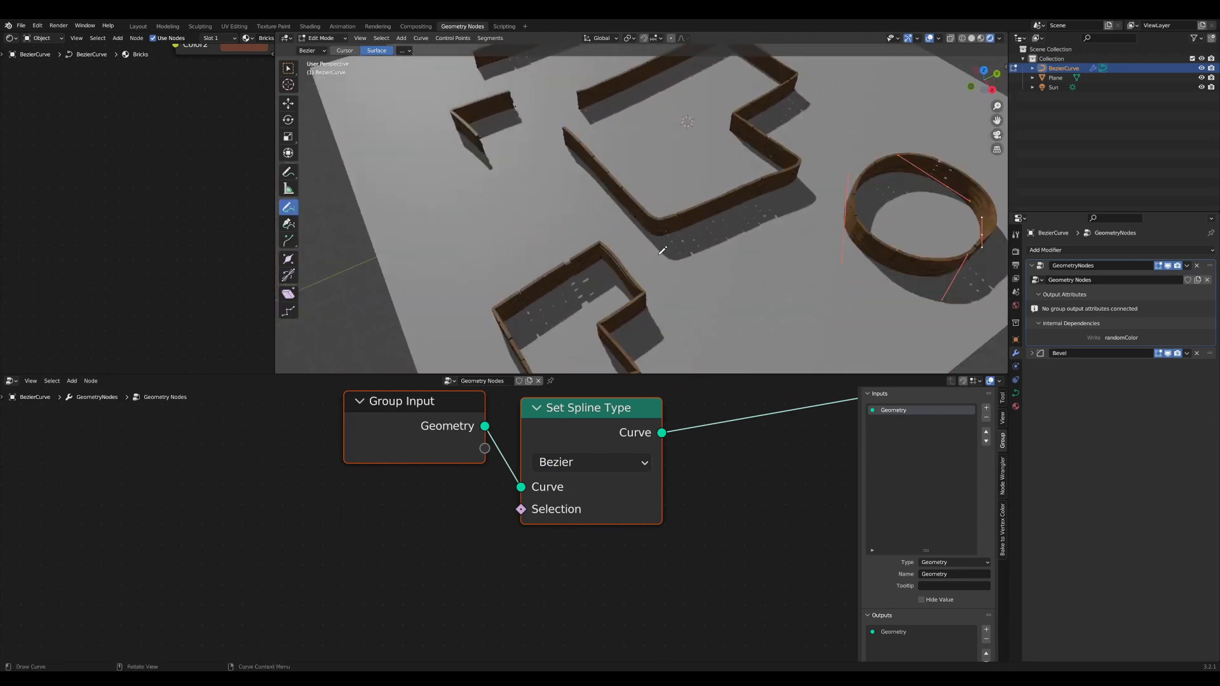
scroll(663, 251, up, 4)
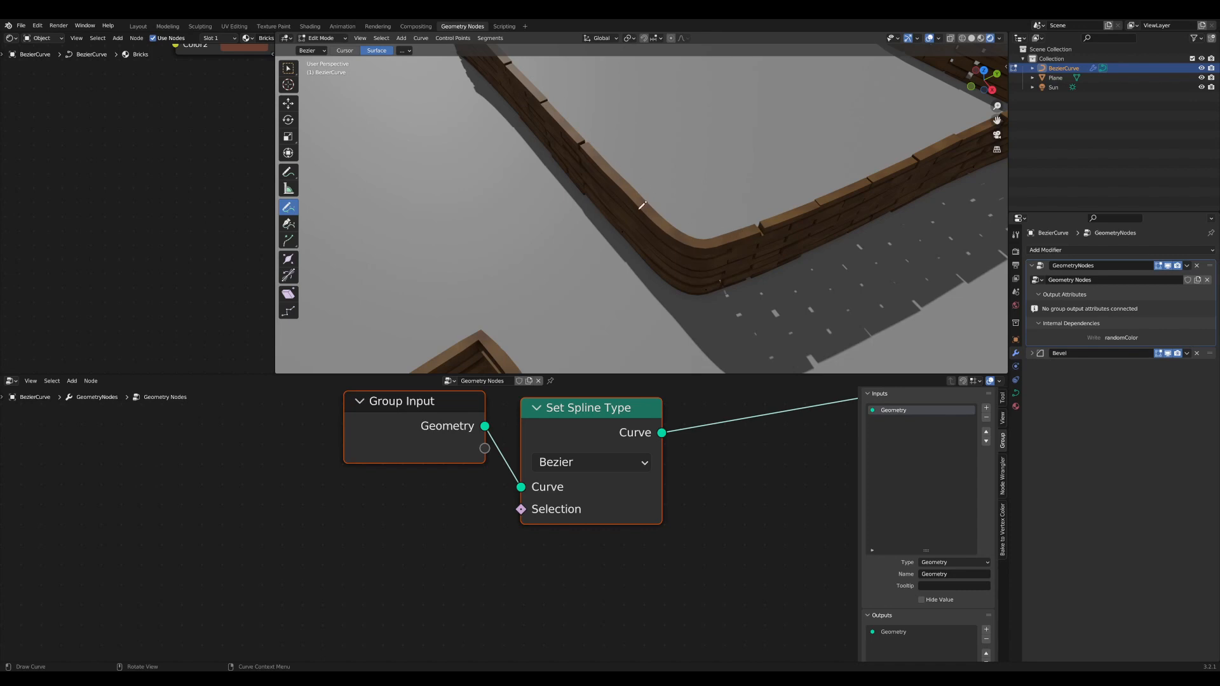
scroll(736, 234, down, 8)
middle_drag(735, 234, 637, 226)
scroll(654, 240, up, 5)
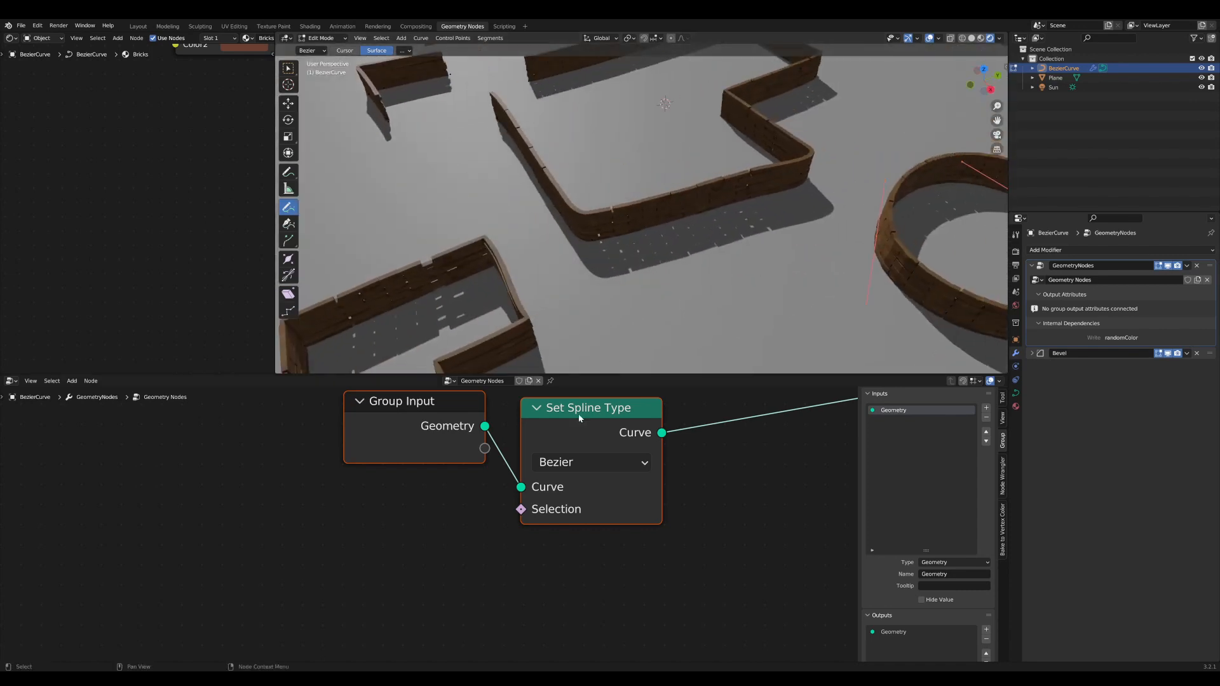
- Set the Set Spline Type node back to Poly
click(571, 466)
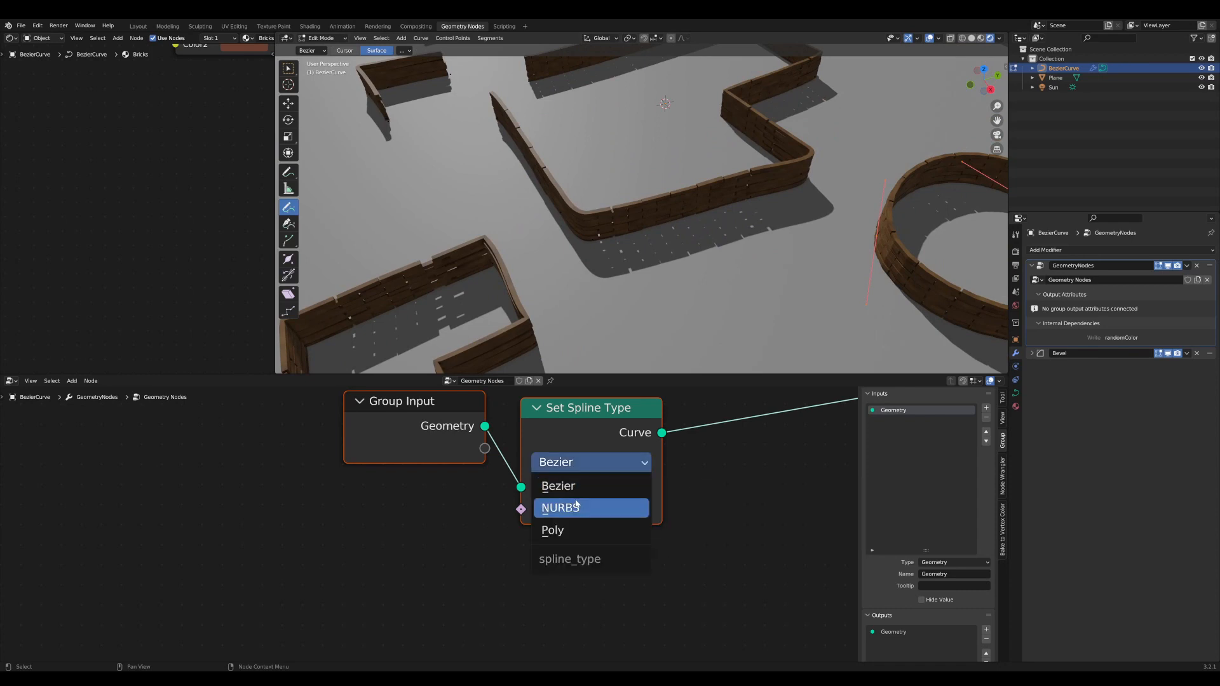
click(568, 530)
scroll(688, 325, down, 6)
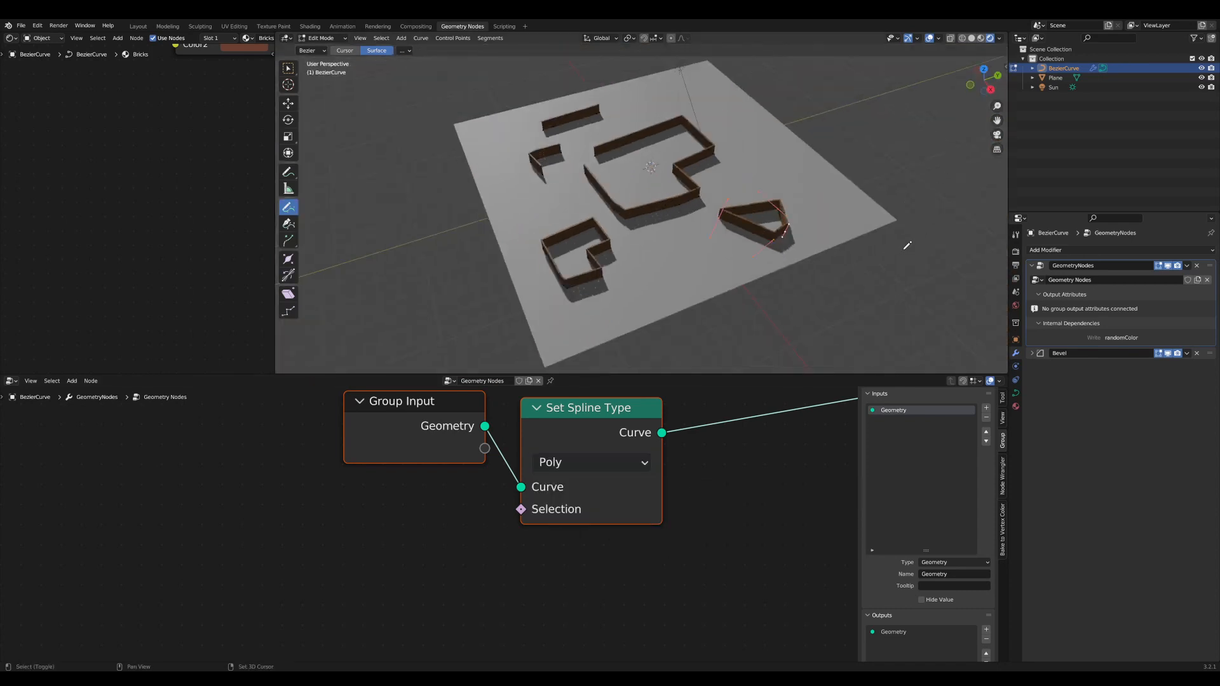
middle_drag(687, 324, 725, 278)
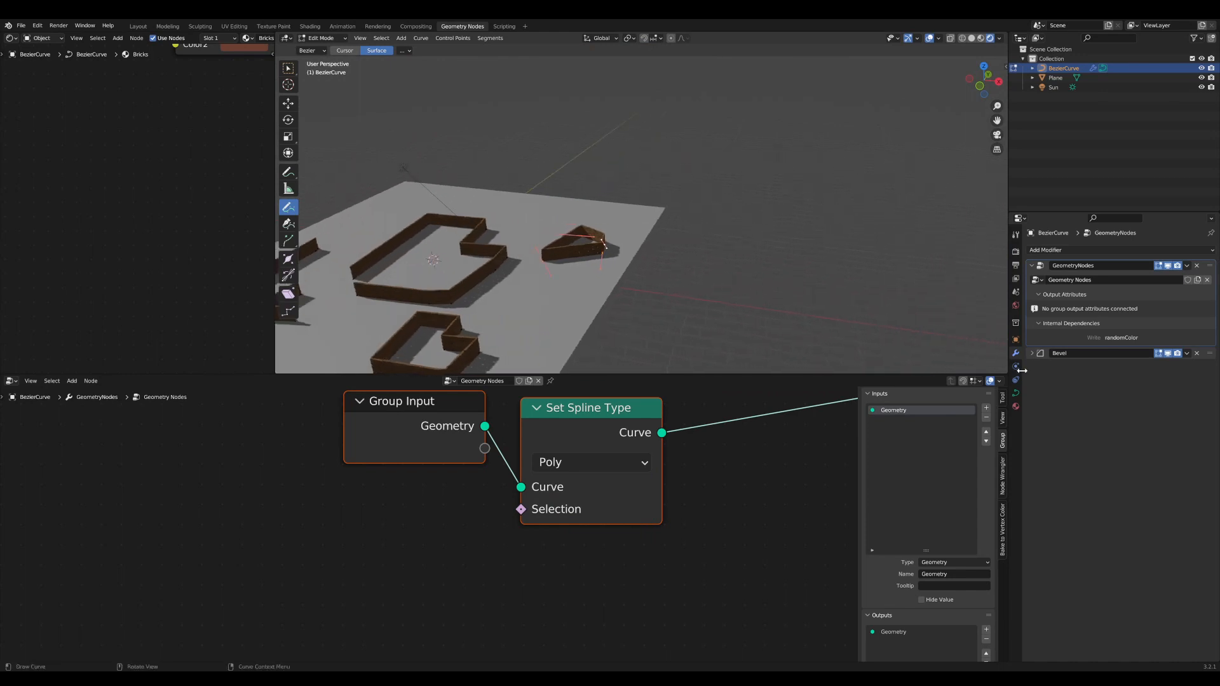
- Add a String to Curves node below the Group Input node
scroll(429, 527, down, 2)
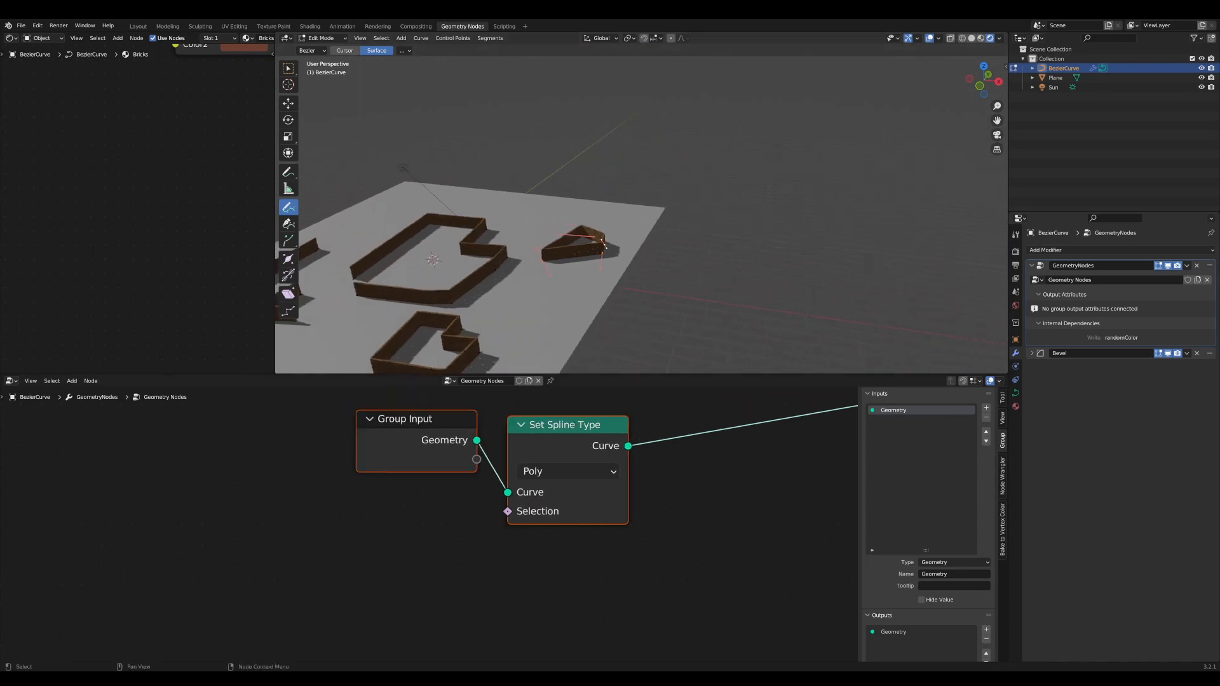
middle_drag(714, 483, 595, 566)
scroll(559, 574, down, 1)
scroll(667, 547, up, 1)
scroll(675, 570, down, 2)
scroll(570, 562, down, 3)
key(Tab)
text(str)
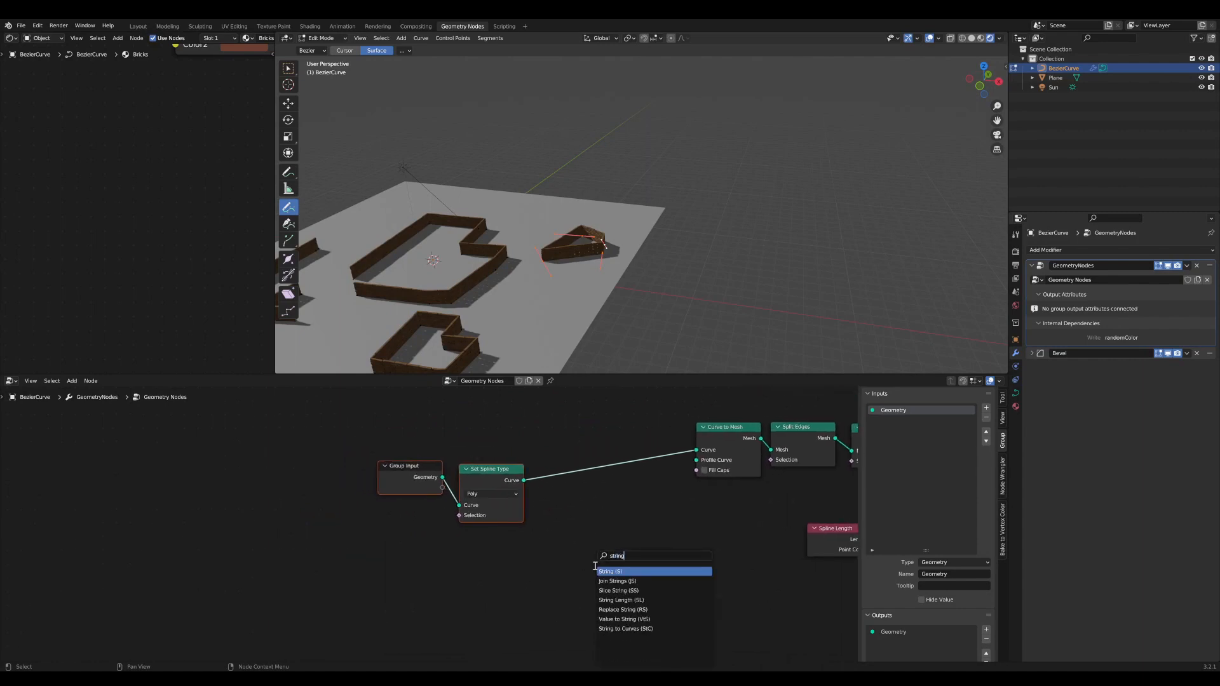
text(ing)
key(Down)
key(Down)
key(Down)
key(Down)
key(Down)
key(Down)
key(Return)
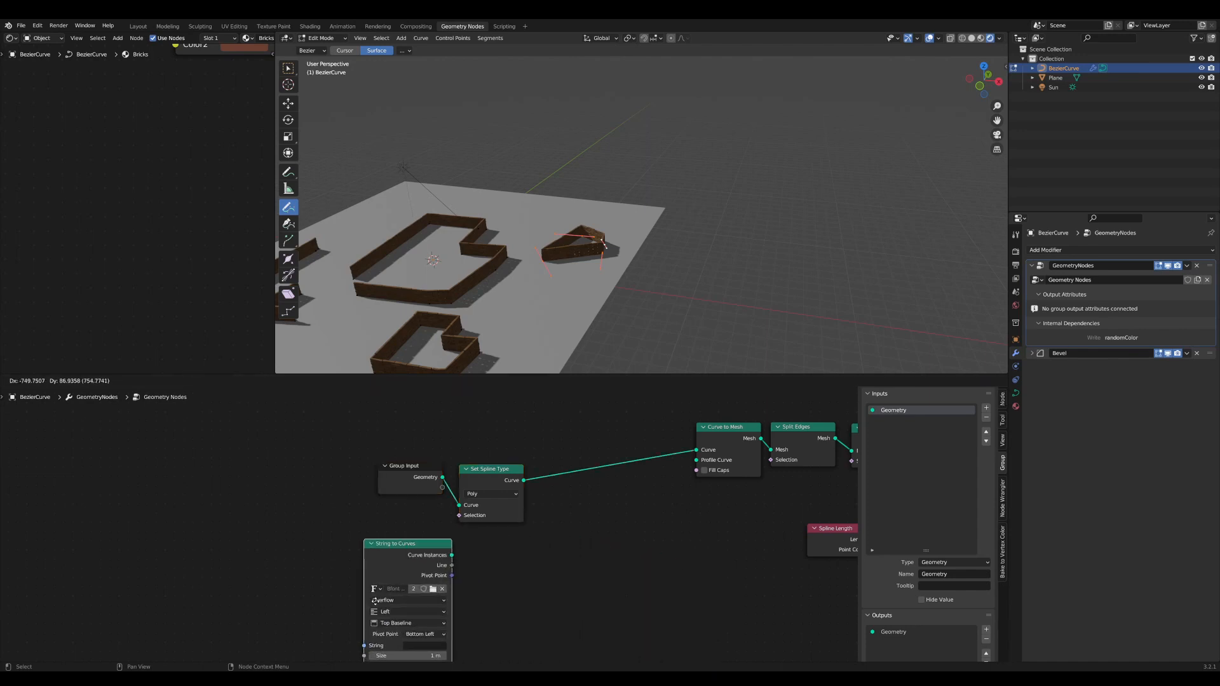
click(362, 598)
- Move the Group Input and Set Spline Type nodes away from the String to Curves node to free space around it
scroll(364, 596, down, 3)
middle_drag(392, 582, 449, 490)
scroll(449, 490, up, 1)
scroll(457, 480, down, 1)
middle_drag(513, 429, 493, 547)
drag(533, 487, 326, 437)
middle_drag(388, 490, 418, 458)
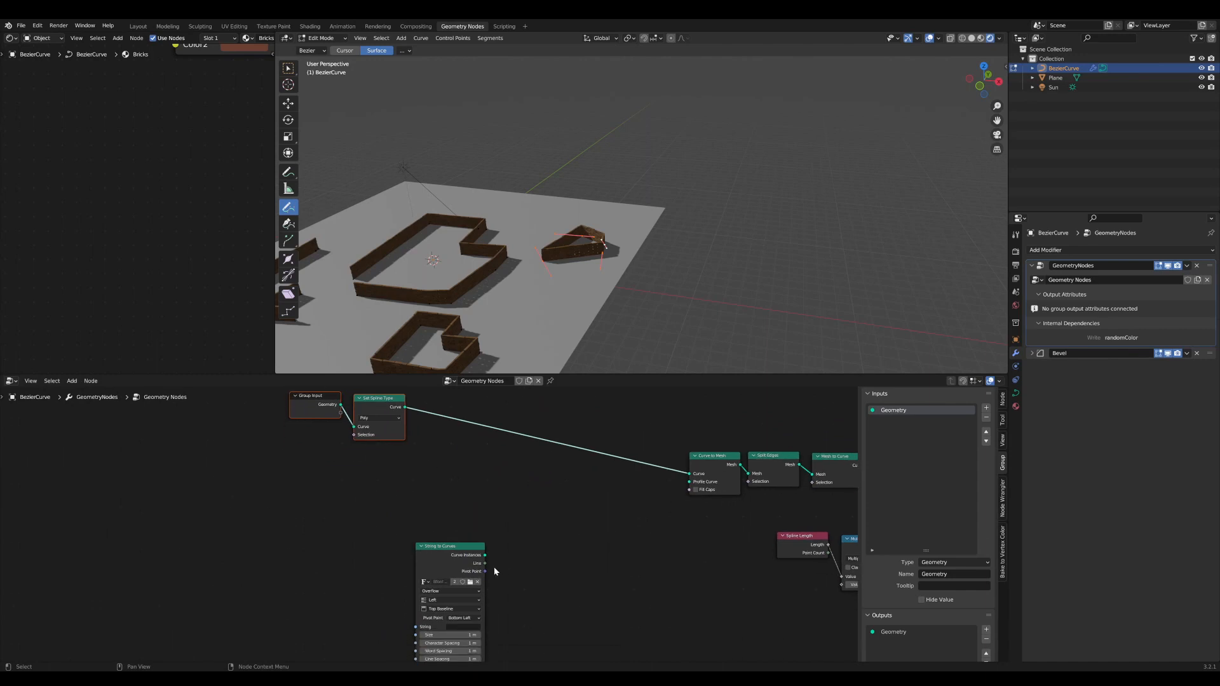
- Link the String to Curves node's Curve Instances output to the Curve to Mesh node's Curve input, replacing the Set Spline Type link
scroll(494, 571, up, 3)
middle_drag(505, 470, 480, 485)
drag(480, 485, 550, 486)
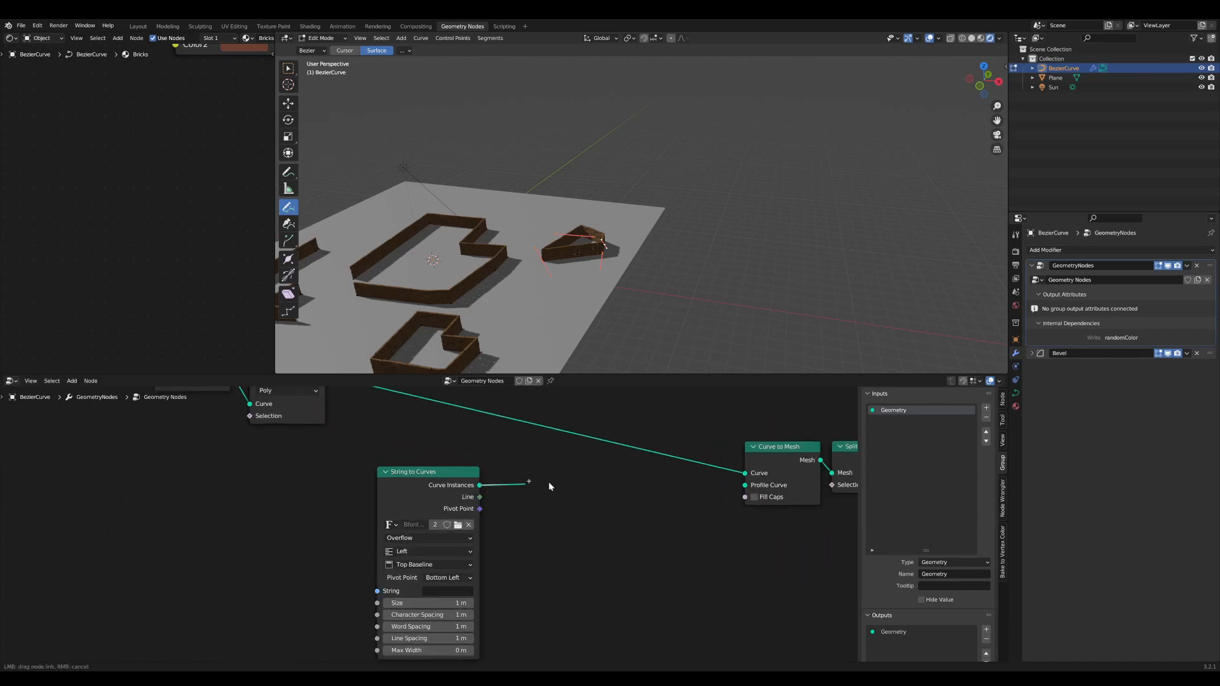
drag(747, 478, 746, 474)
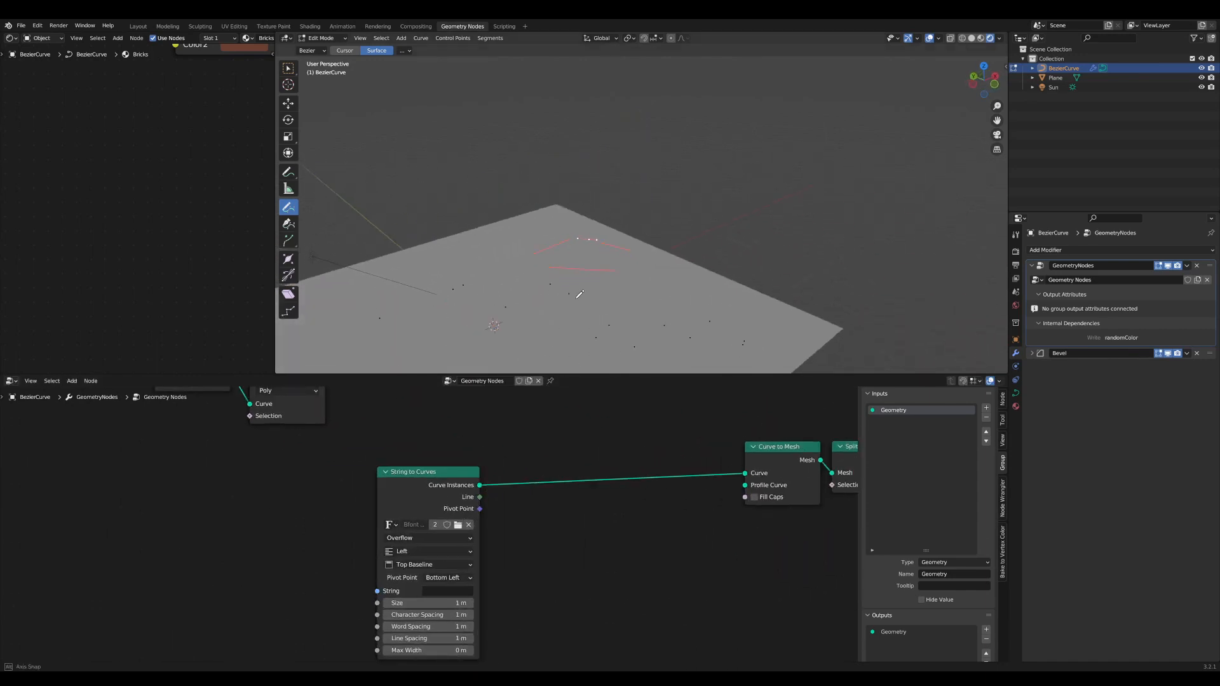
- Enter BRICKS as the String to Curves node's string and view the resulting brick text
scroll(584, 481, down, 1)
scroll(559, 552, up, 3)
click(548, 541)
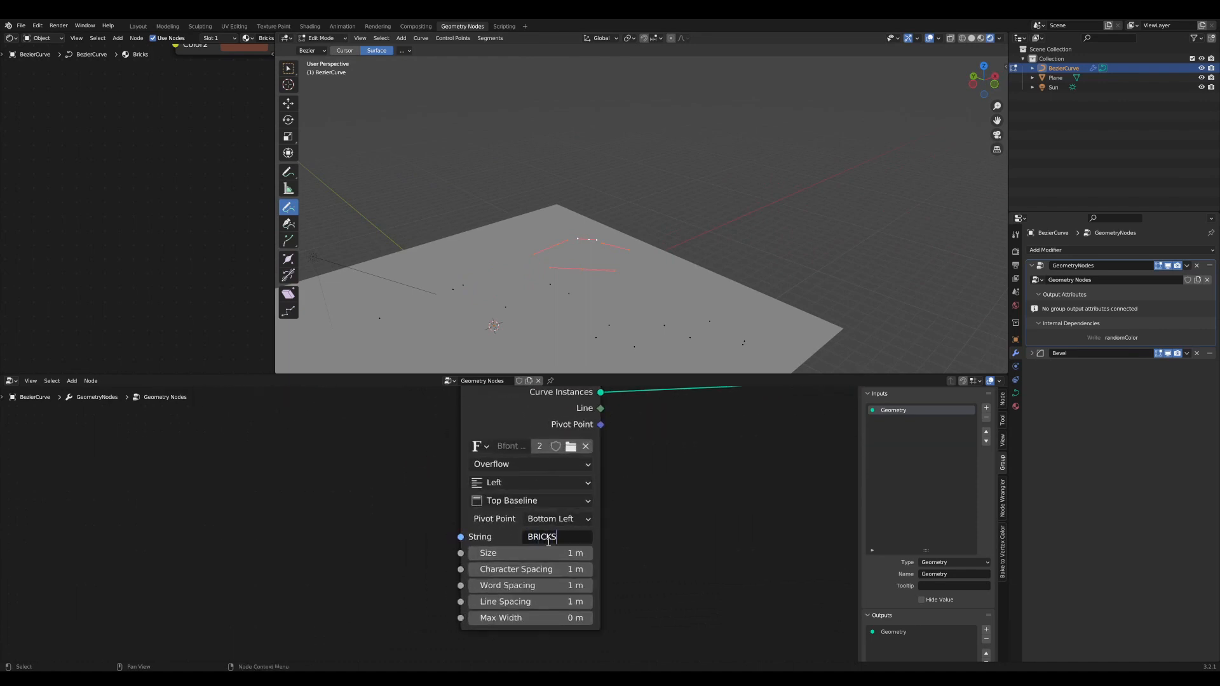
middle_drag(588, 321, 692, 285)
scroll(671, 280, up, 6)
scroll(687, 283, down, 5)
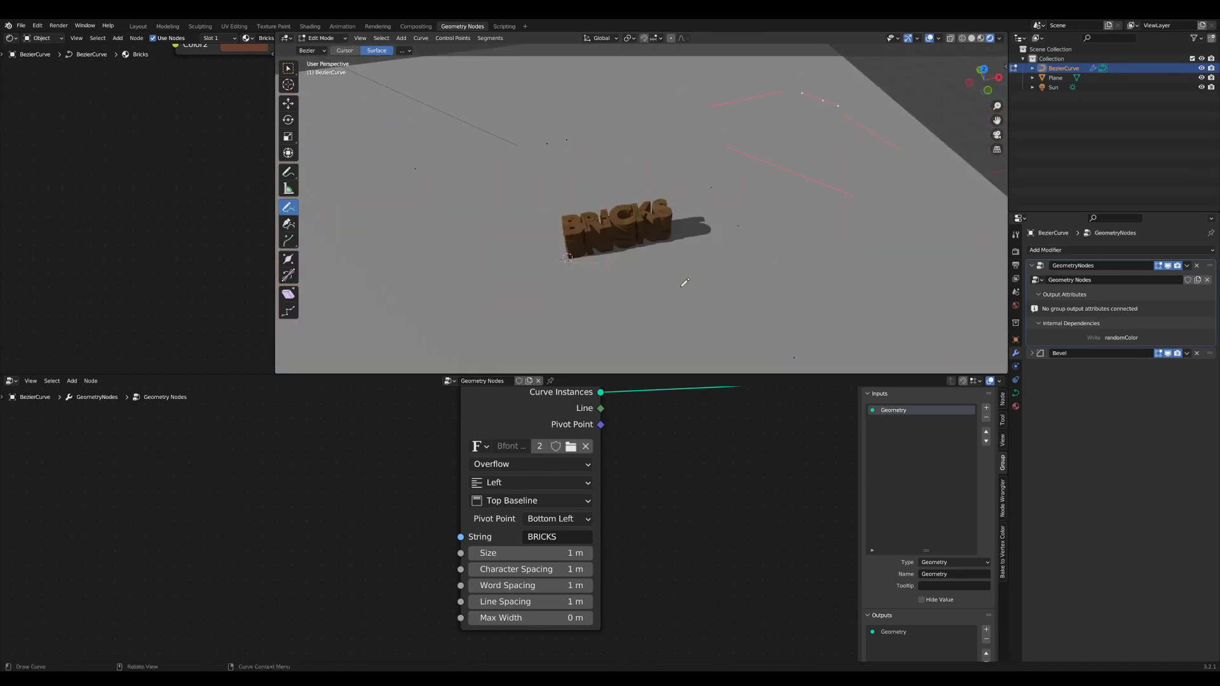
scroll(684, 284, up, 1)
- Set the String to Curves node's Size to 7.7 m
drag(528, 553, 677, 553)
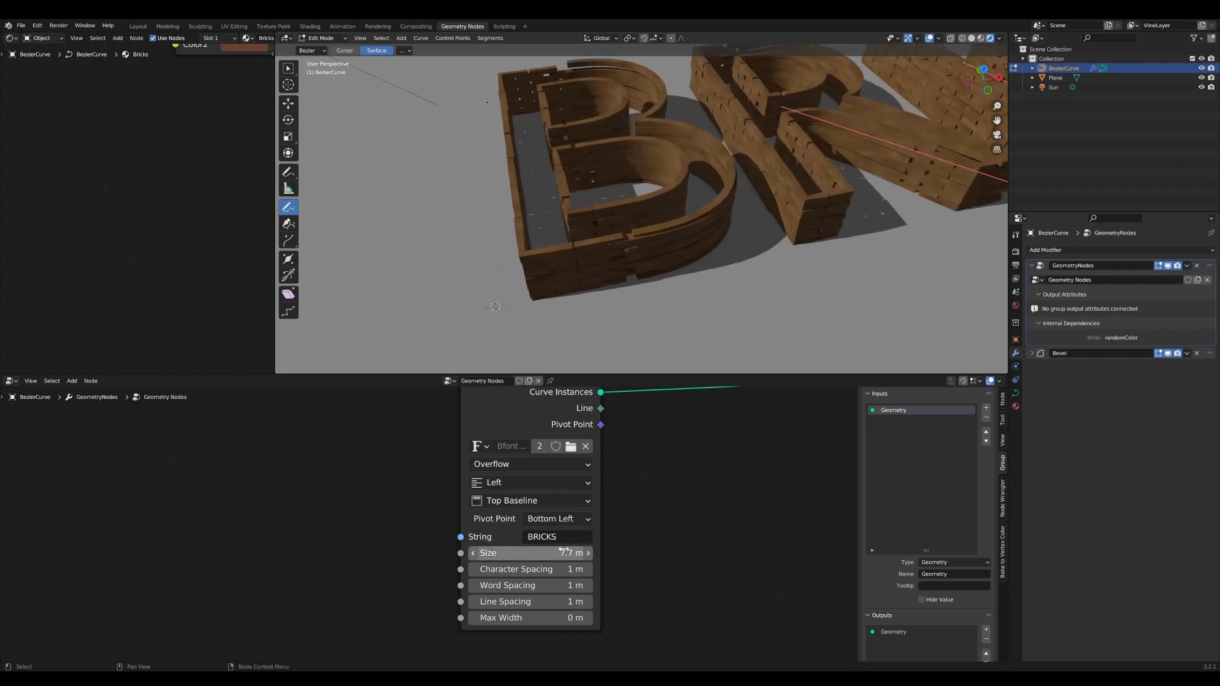
scroll(732, 275, down, 2)
middle_drag(732, 274, 661, 318)
scroll(662, 318, up, 2)
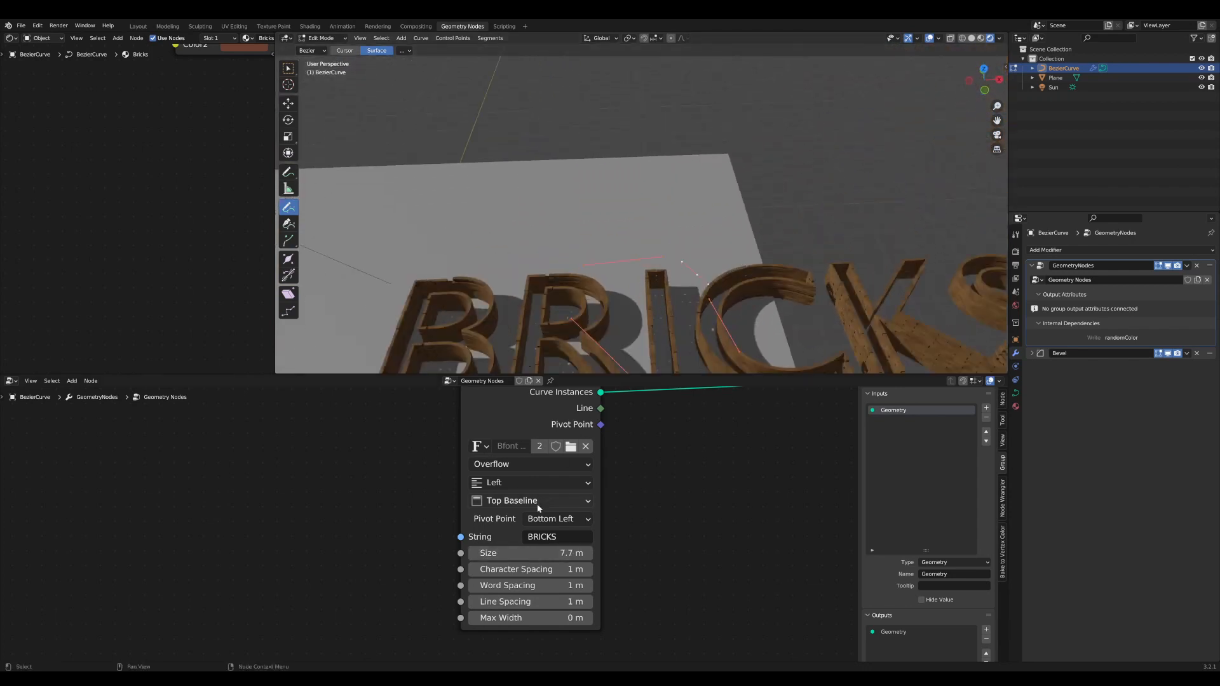
- Align the text to Center horizontally and Middle vertically in the String to Curves node, and inspect the brick letters
click(539, 488)
click(534, 515)
click(537, 501)
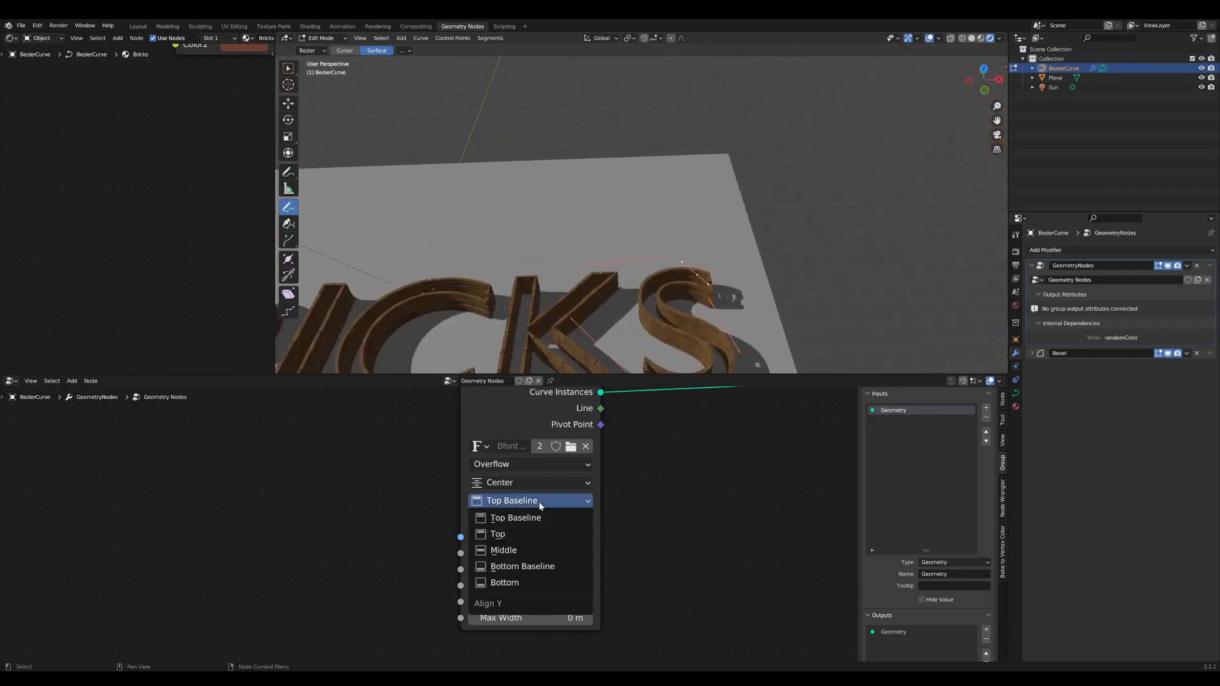
click(533, 550)
scroll(593, 261, down, 3)
shift+middle_drag(593, 261, 706, 231)
scroll(665, 203, up, 3)
scroll(669, 200, down, 2)
scroll(706, 232, up, 4)
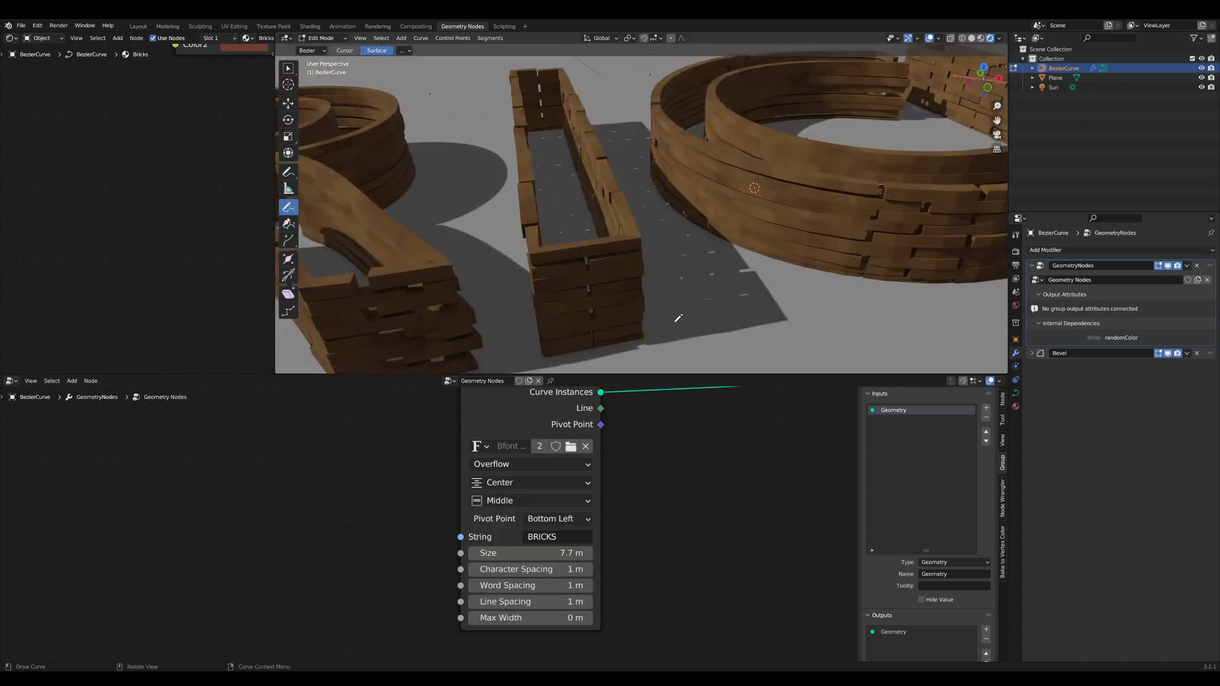
- Insert a Resample Curve node on the link between String to Curves and Curve to Mesh
scroll(652, 257, down, 5)
middle_drag(652, 440, 594, 521)
drag(492, 456, 452, 453)
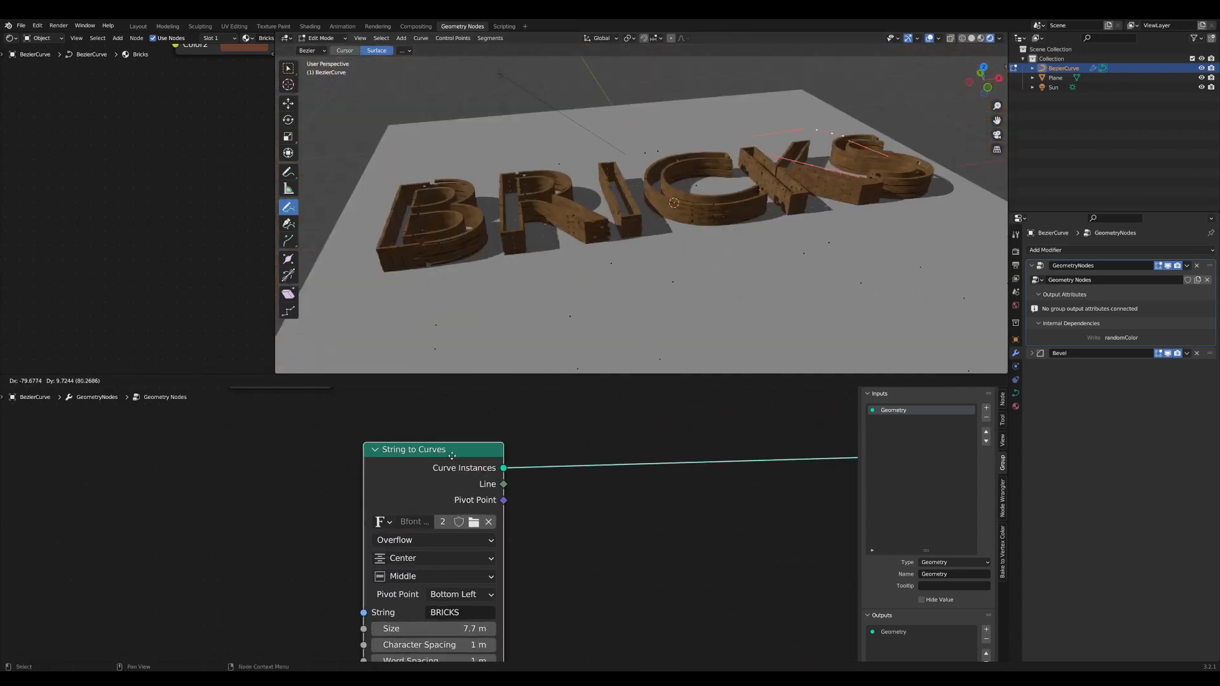
key(Tab)
text(res)
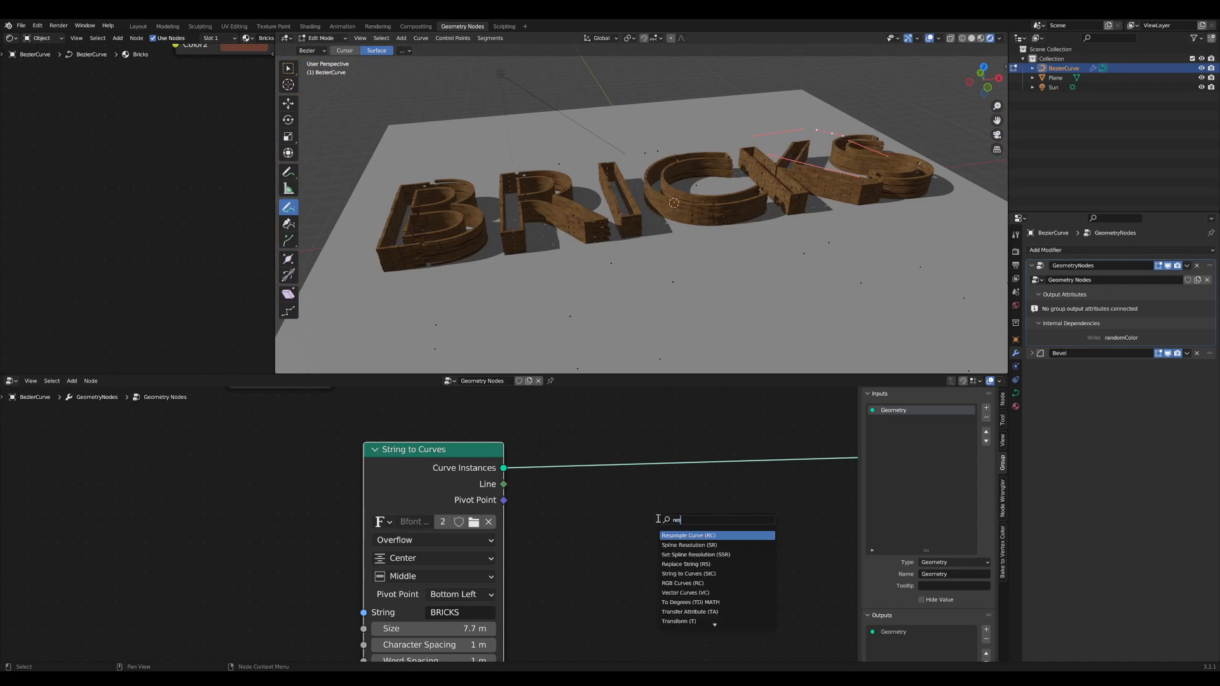
text(a)
key(Return)
click(586, 465)
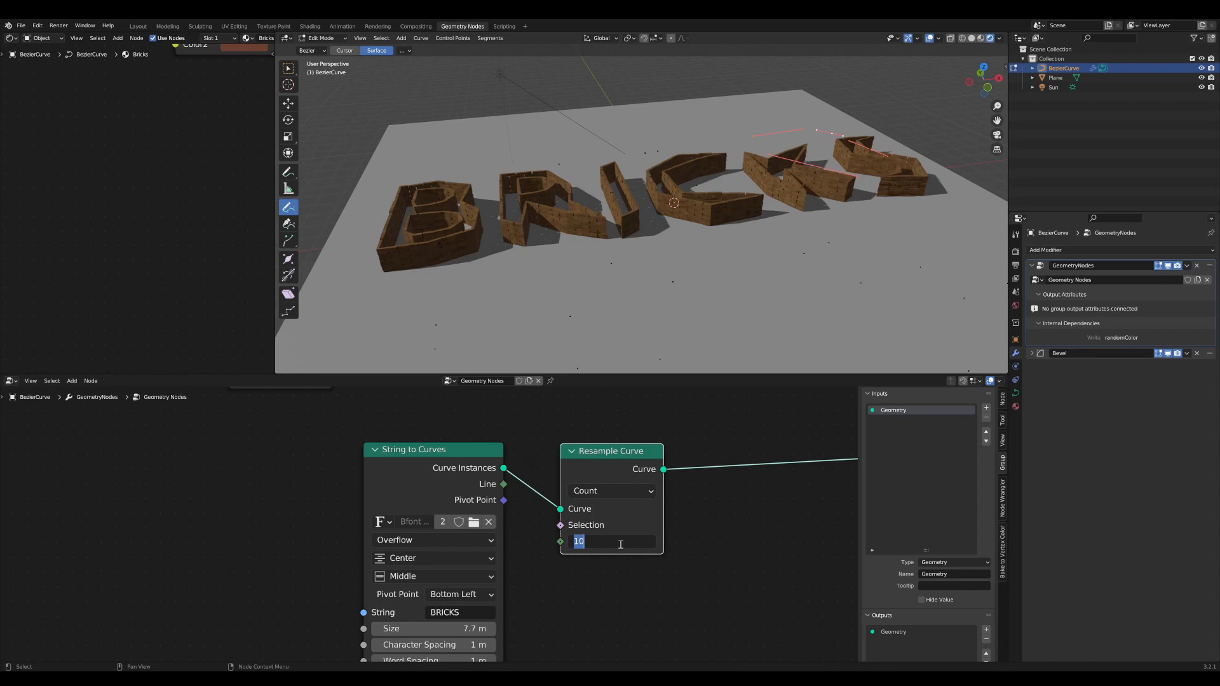
- Set the Resample Curve node's Count to 22 and inspect the brick letters
key(Return)
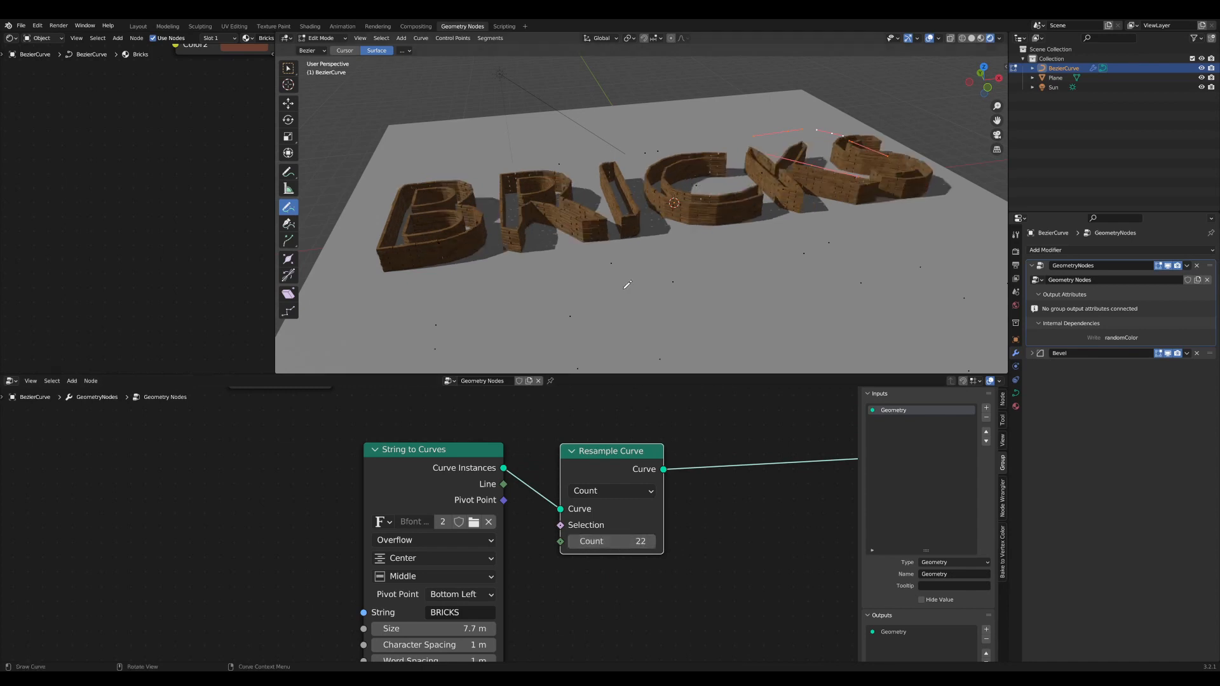
scroll(643, 229, up, 6)
scroll(640, 234, down, 6)
middle_drag(639, 237, 660, 257)
scroll(646, 248, down, 4)
scroll(662, 253, up, 5)
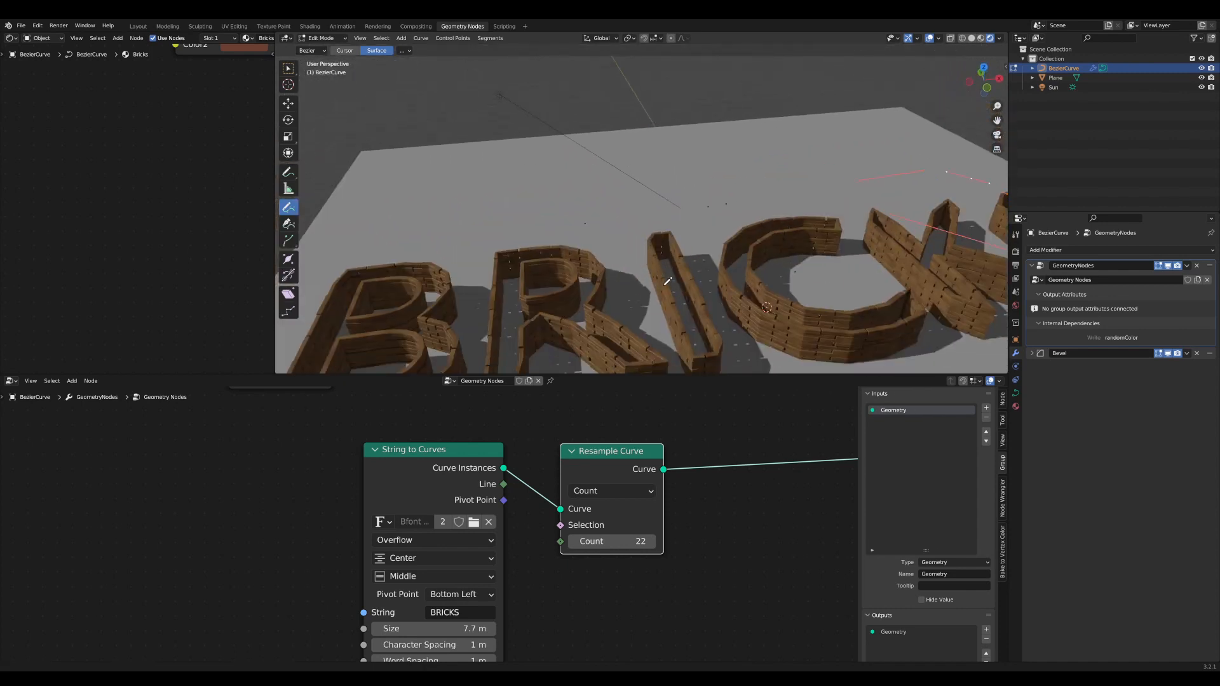
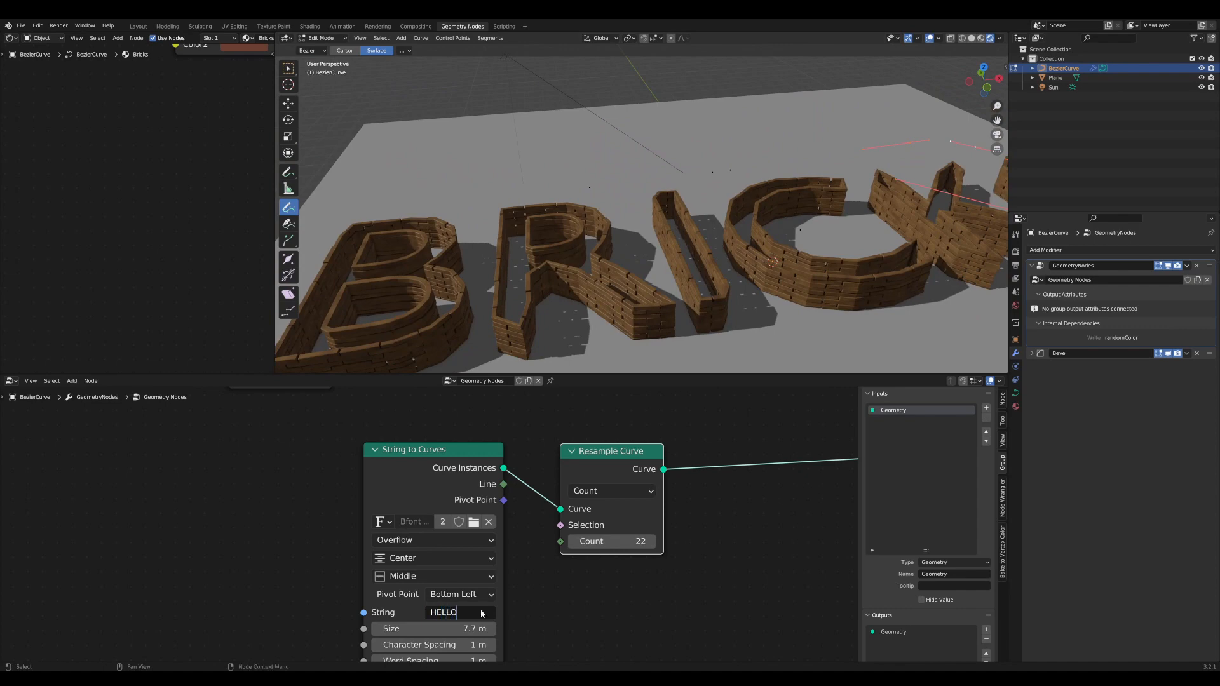
- Change the String to Curves node's text to HELLO and view the whole word
key(Return)
scroll(683, 264, down, 7)
mouse_move(685, 264)
middle_down()
mouse_move(676, 315)
mouse_move(705, 255)
middle_up()
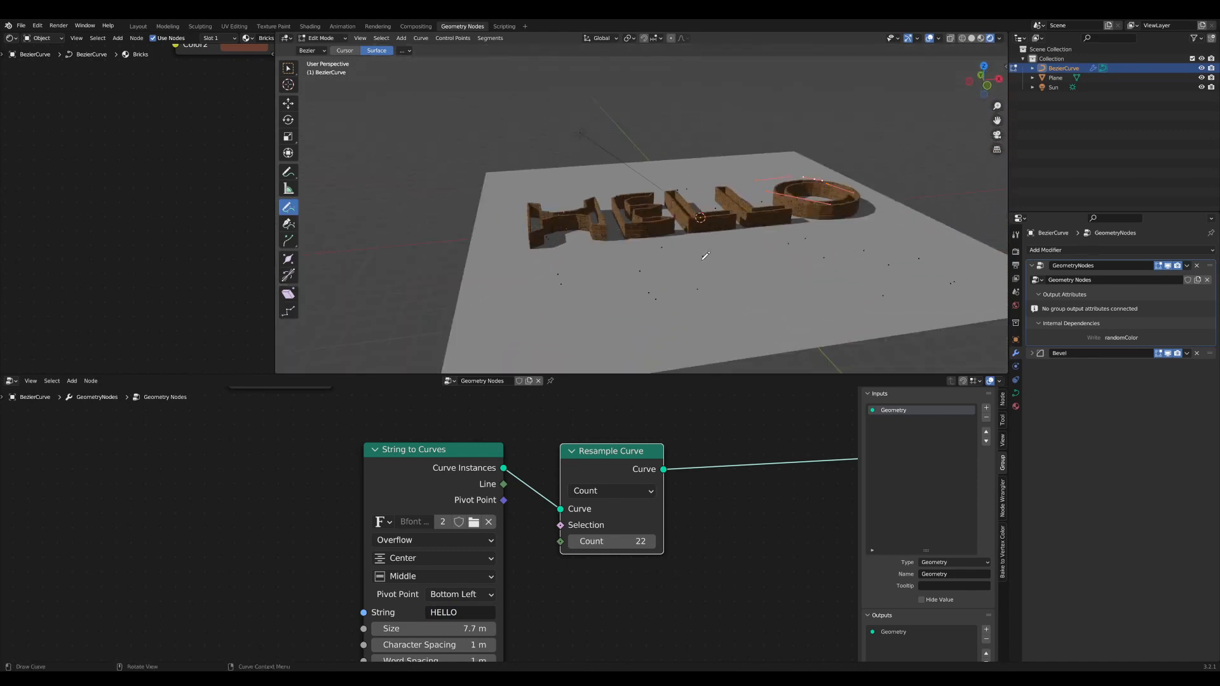
scroll(705, 256, down, 5)
scroll(603, 540, down, 4)
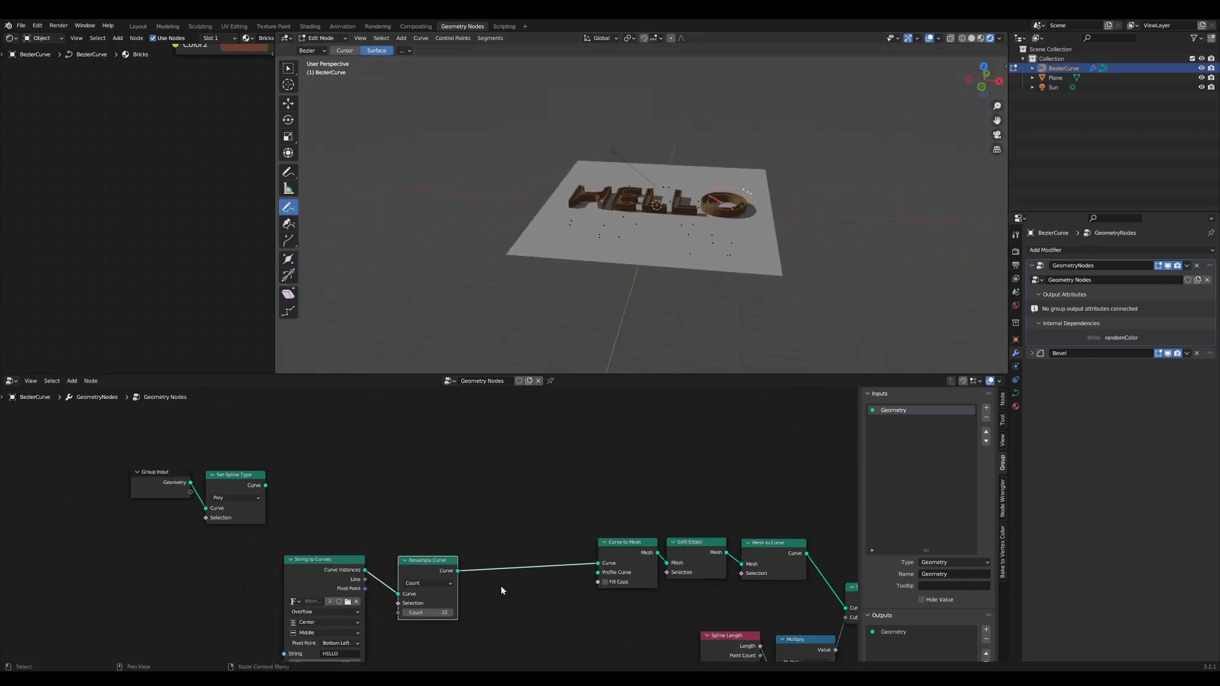
- Delete the String to Curves and Resample Curve nodes
scroll(501, 591, down, 2)
middle_drag(496, 558, 506, 526)
scroll(507, 526, up, 1)
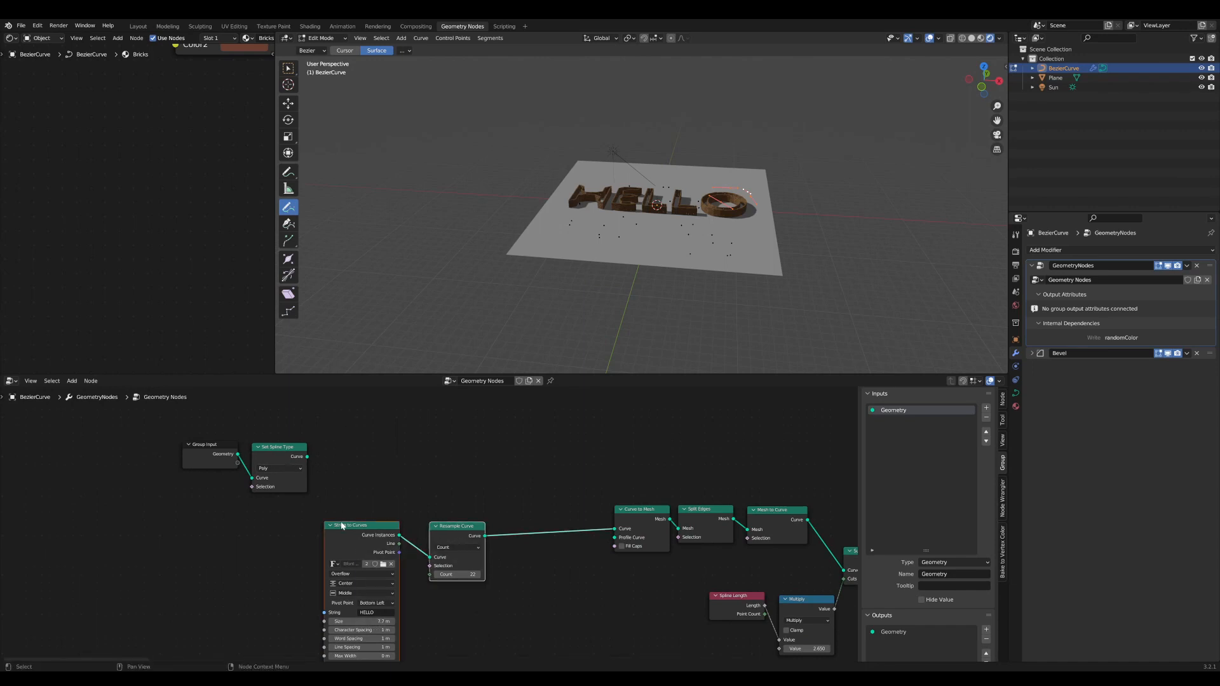
key(x)
- Move the Group Input and Set Spline Type nodes toward Curve to Mesh and link Set Spline Type's Curve output to its Curve input
drag(315, 429, 223, 483)
drag(273, 450, 525, 530)
scroll(616, 561, up, 4)
scroll(616, 561, up, 1)
drag(623, 520, 619, 525)
scroll(551, 441, up, 4)
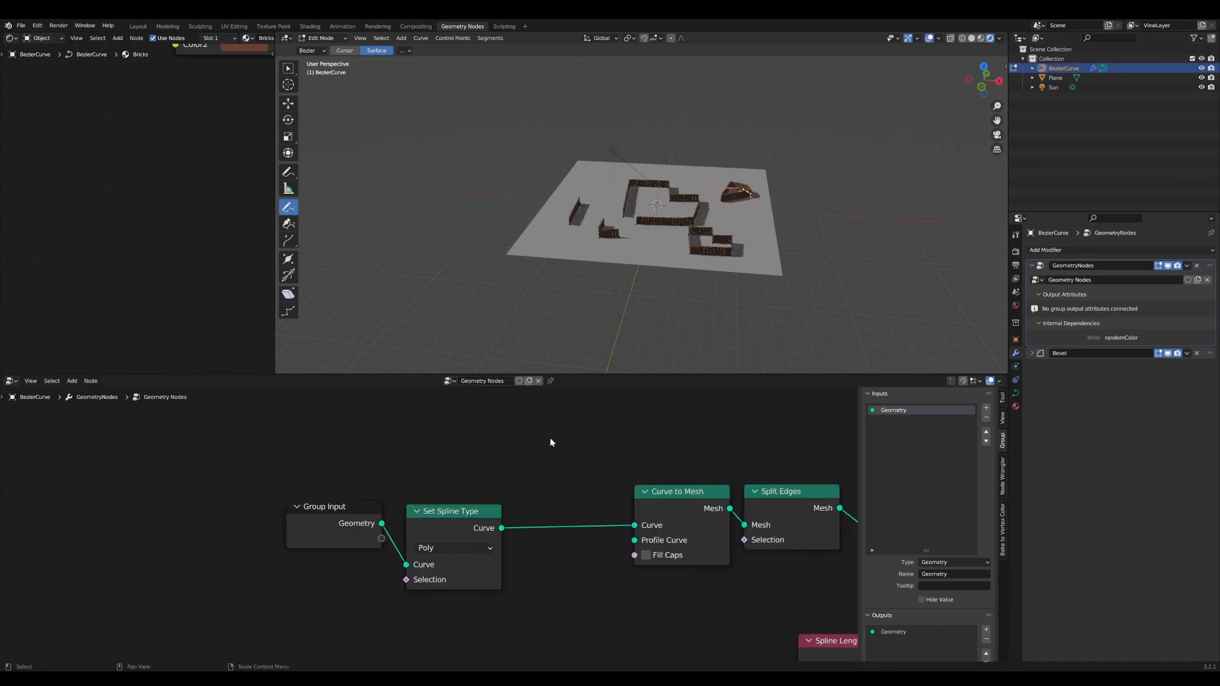
scroll(686, 286, up, 4)
scroll(762, 279, down, 2)
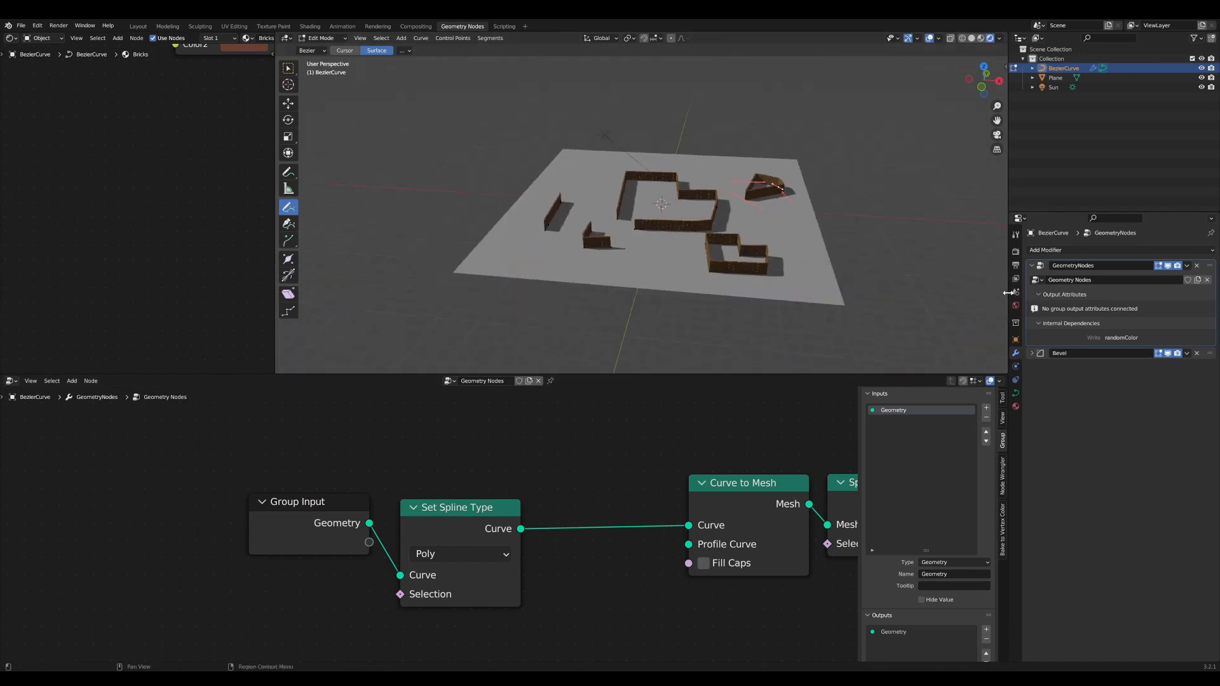
- Widen the properties editor and hide the node editor's sidebar
drag(1008, 293, 905, 308)
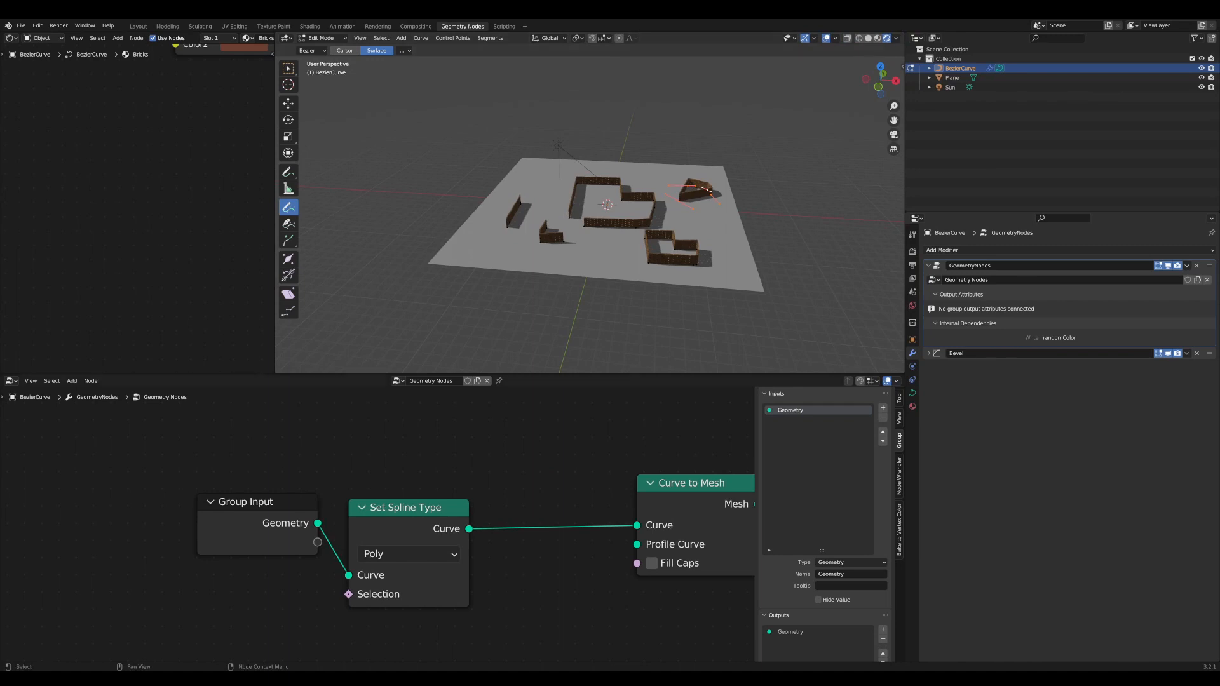
scroll(258, 453, down, 3)
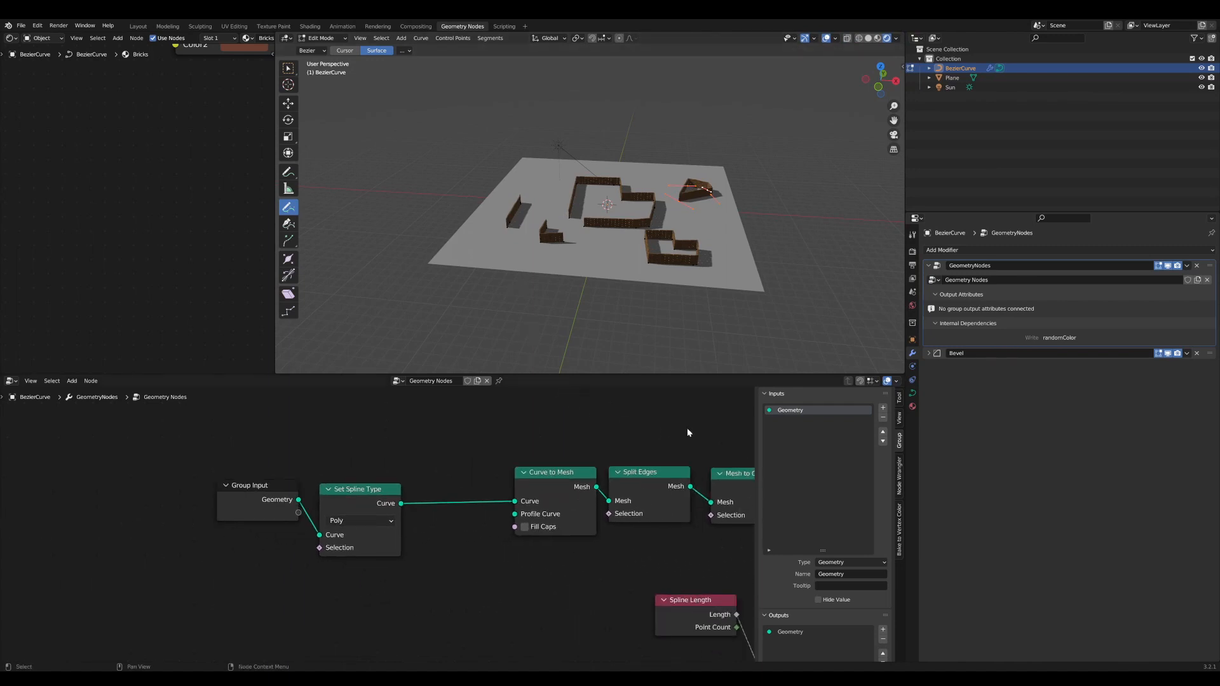
key(n)
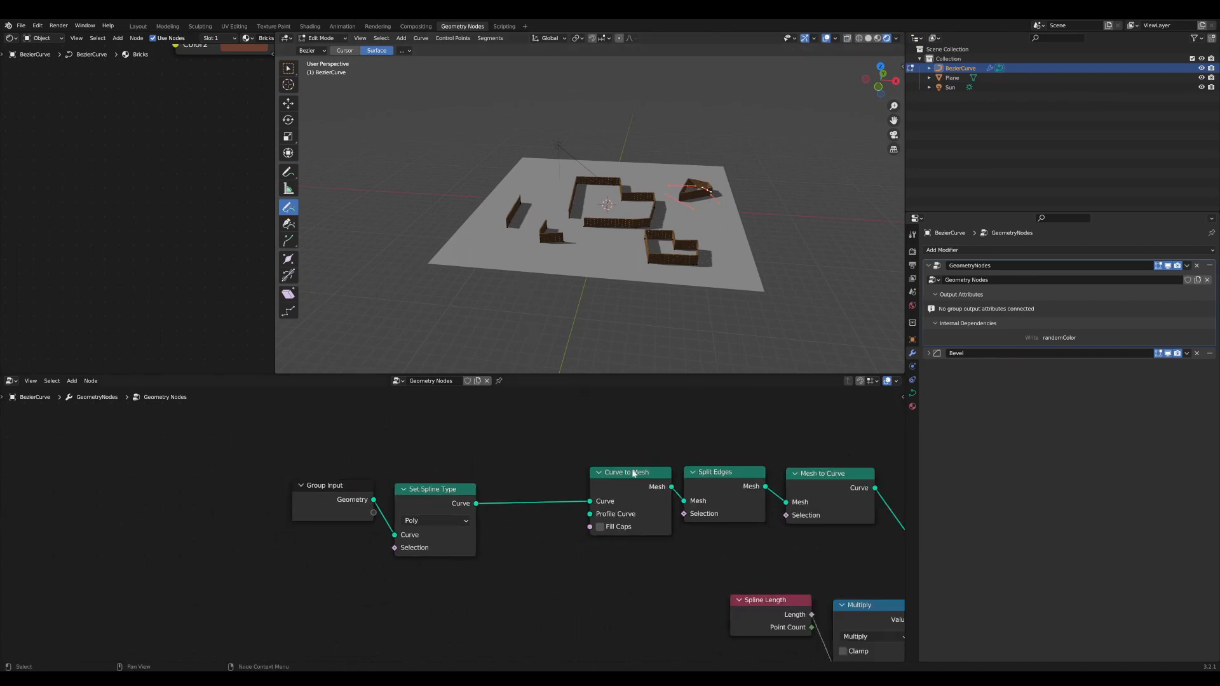
- Move the Group Input and Set Spline Type nodes farther from Curve to Mesh and join them in a frame
middle_drag(529, 535, 526, 539)
drag(495, 581, 288, 482)
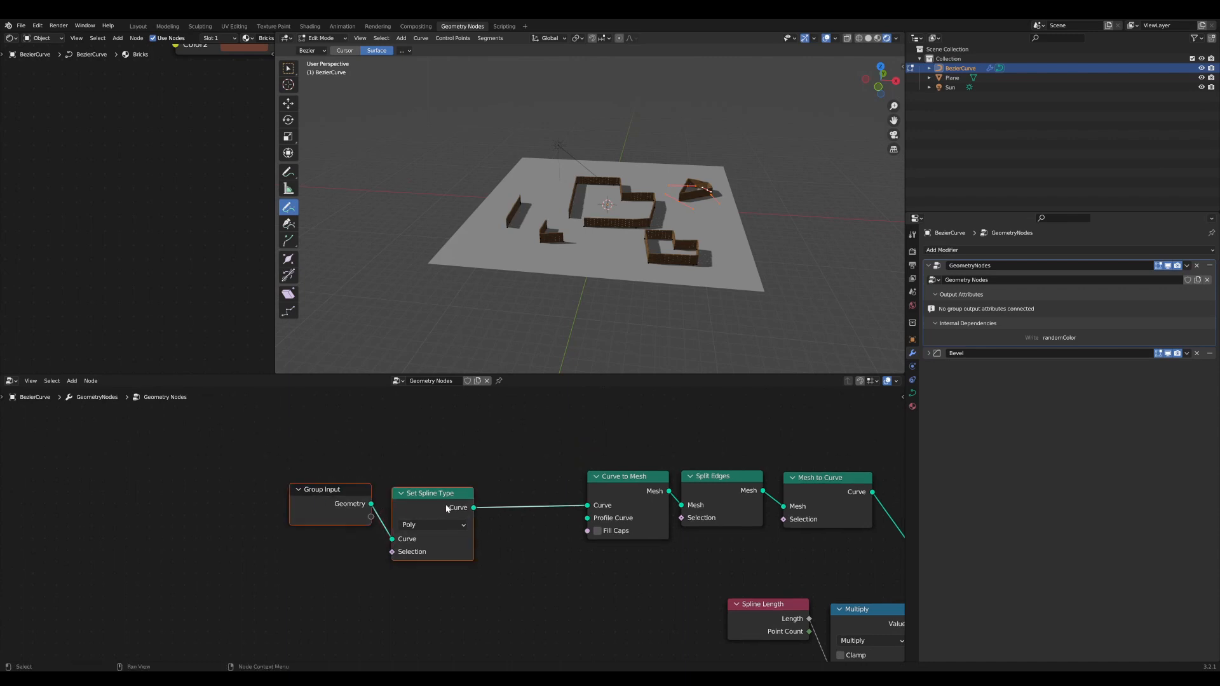
drag(444, 502, 384, 491)
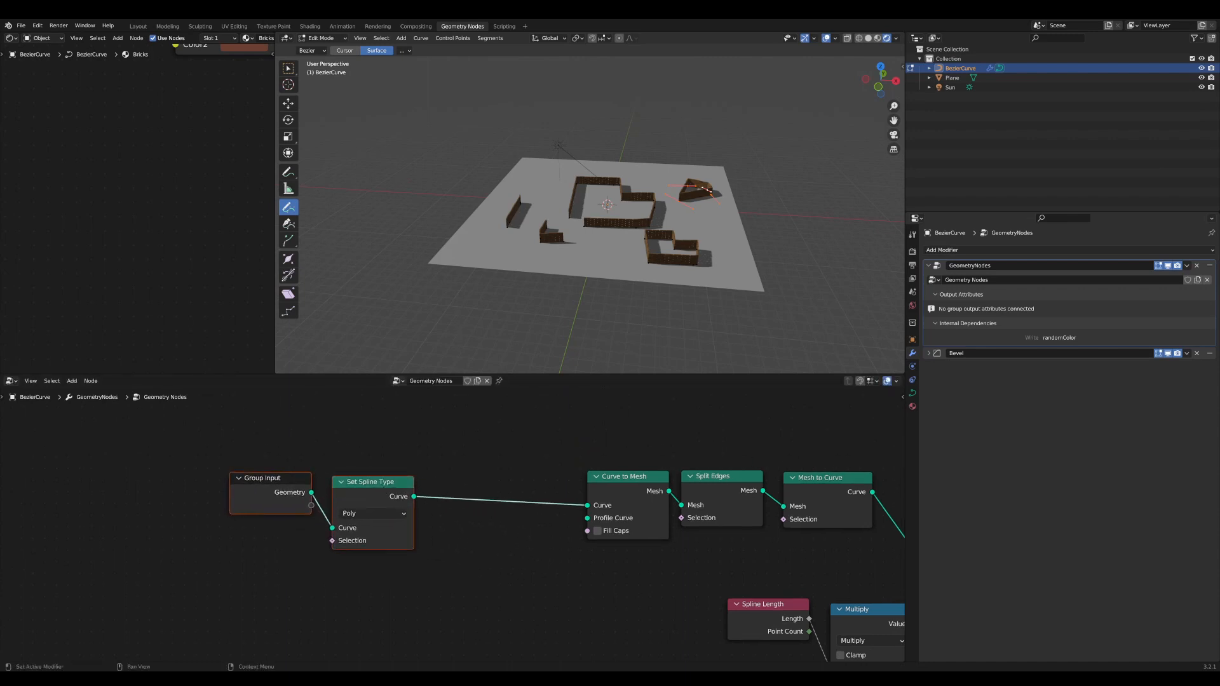
scroll(563, 582, down, 2)
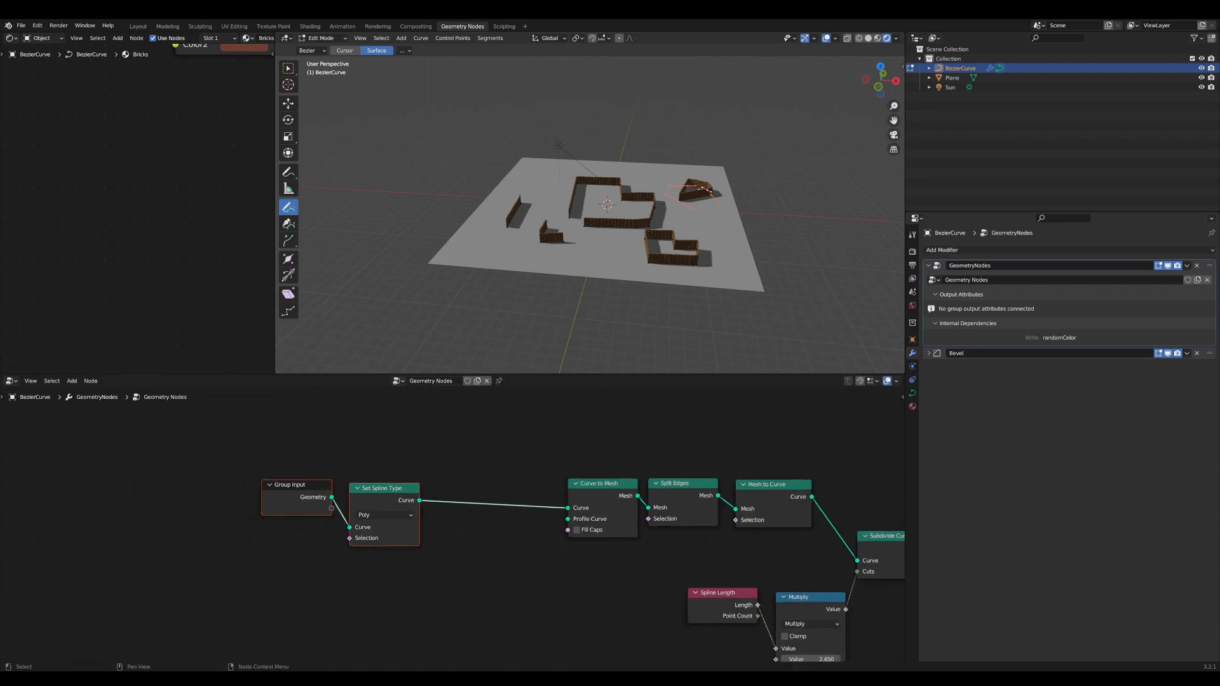
middle_drag(563, 582, 666, 574)
scroll(666, 574, up, 3)
drag(635, 597, 204, 430)
drag(495, 474, 326, 475)
key(ctrl+j)
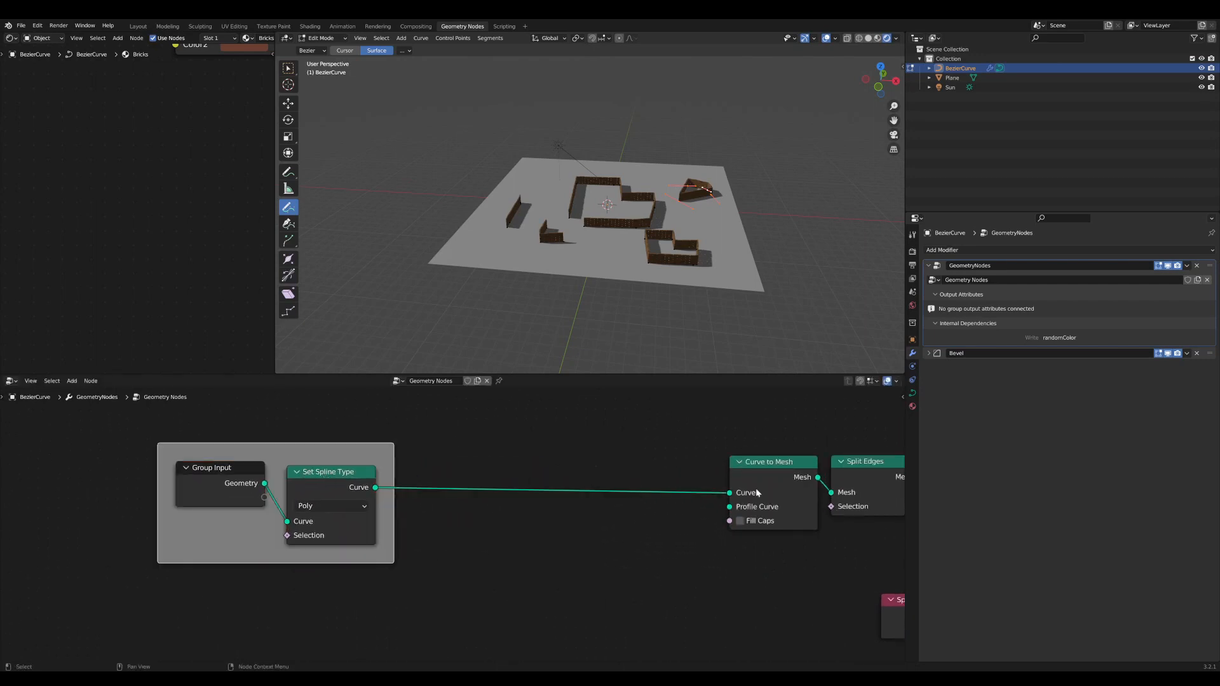
- Label the new frame "input", disable its custom color, and move it farther from the Curve to Mesh node
key(n)
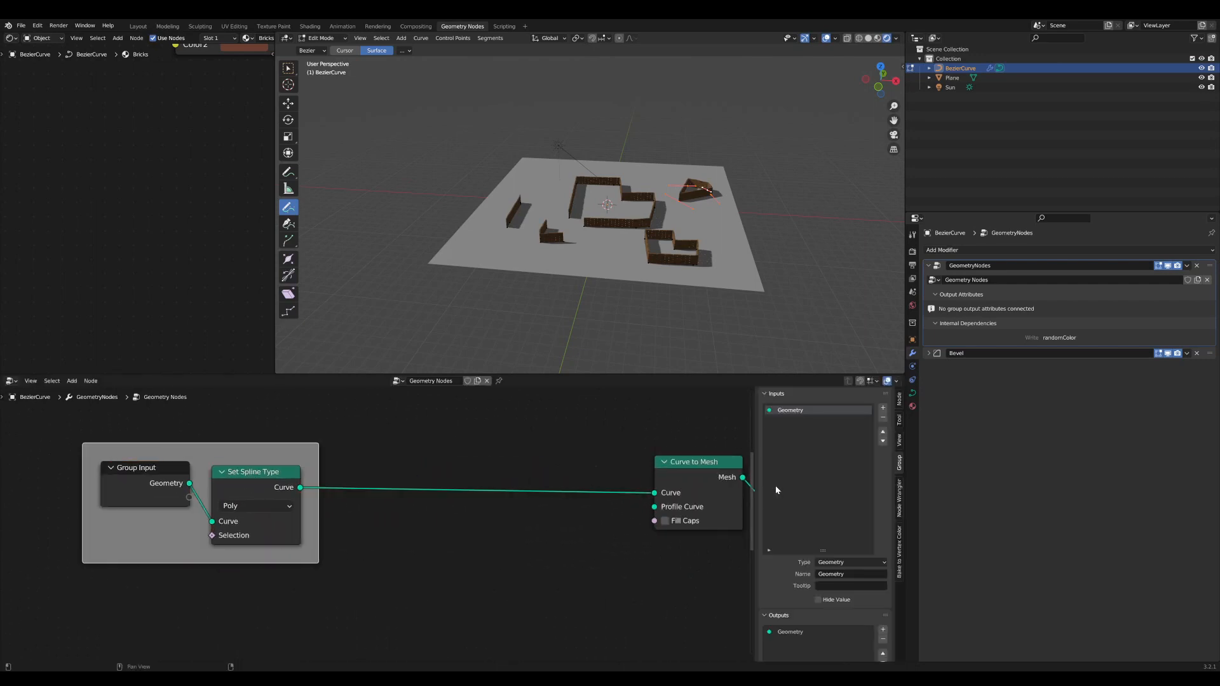
click(899, 400)
click(829, 437)
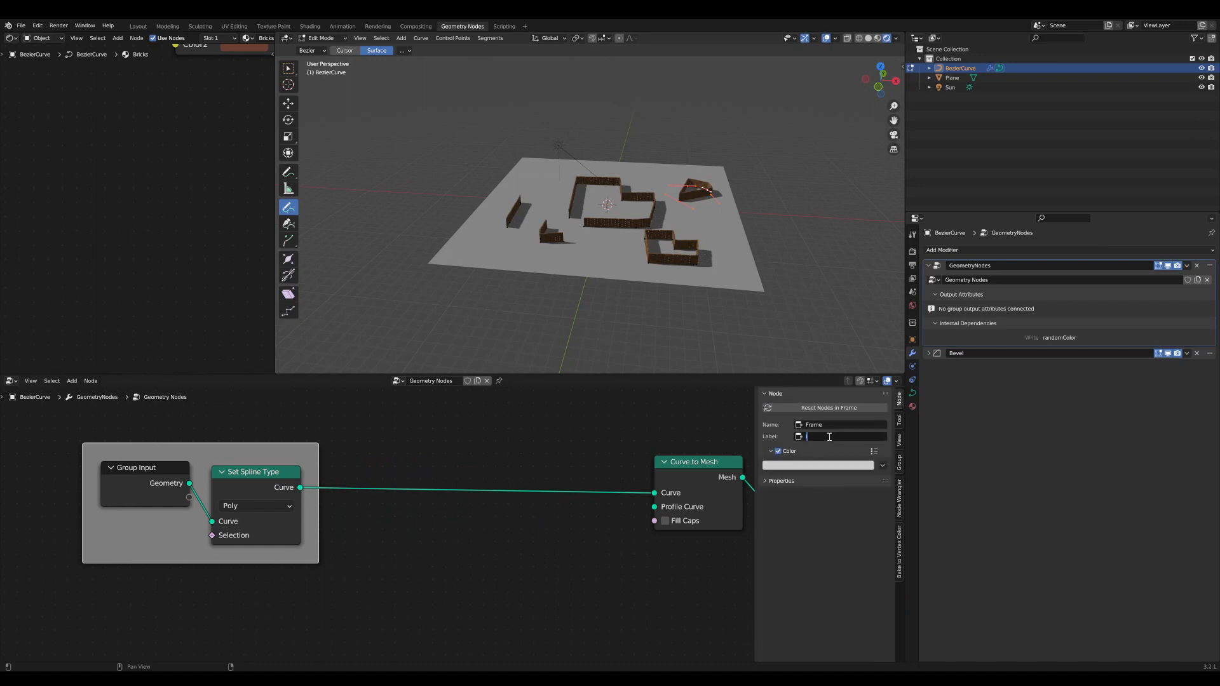
key(Return)
click(779, 451)
scroll(555, 536, down, 2)
middle_drag(556, 537, 248, 552)
drag(91, 469, 70, 468)
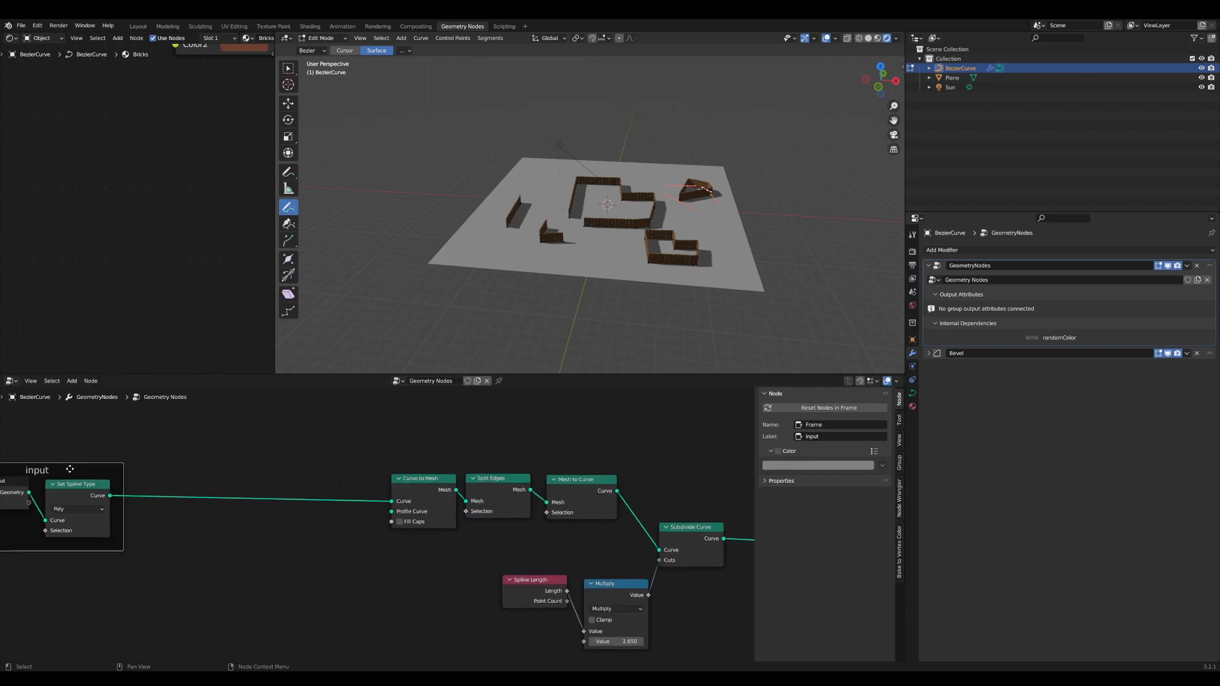
- Join the Curve to Mesh, Split Edges, Mesh to Curve, Spline Length, Multiply and Subdivide Curve nodes in a frame
scroll(443, 446, down, 2)
middle_drag(443, 447, 491, 444)
scroll(340, 481, up, 2)
middle_drag(538, 488, 477, 452)
scroll(477, 452, up, 3)
middle_drag(552, 540, 535, 568)
scroll(619, 570, up, 1)
middle_drag(618, 570, 577, 573)
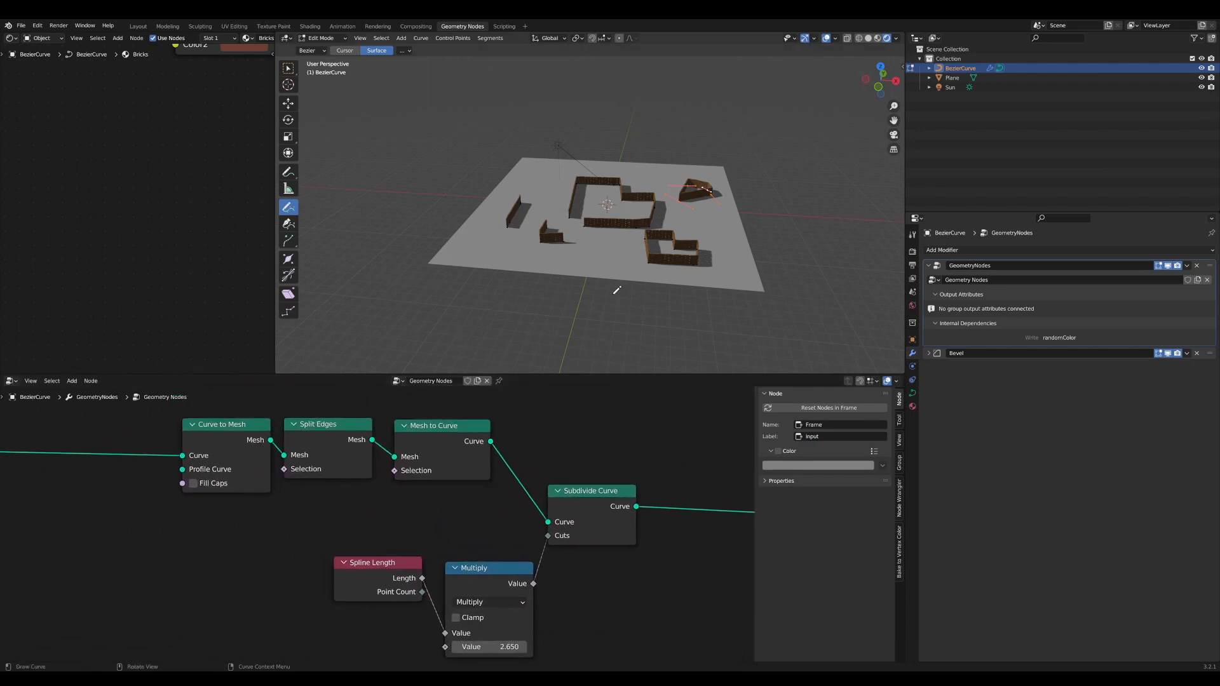
scroll(624, 297, up, 5)
shift+middle_drag(624, 297, 621, 286)
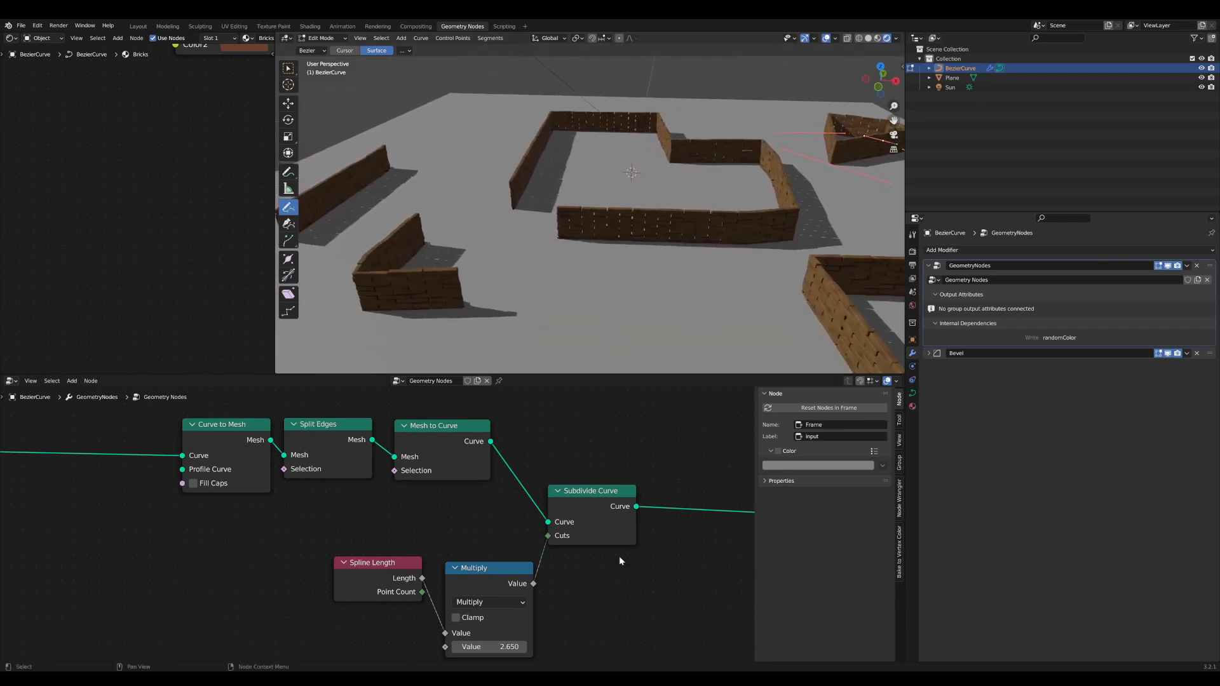
scroll(608, 583, down, 1)
middle_drag(601, 581, 585, 560)
scroll(490, 515, down, 1)
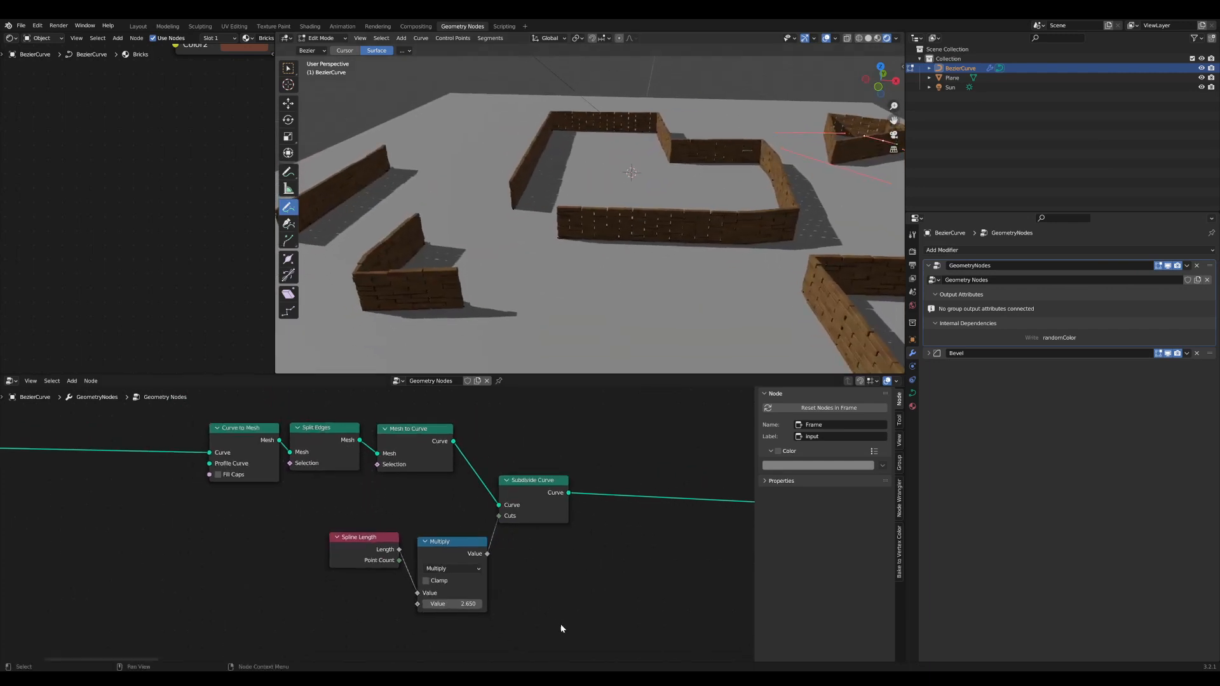
drag(562, 630, 203, 414)
key(ctrl+j)
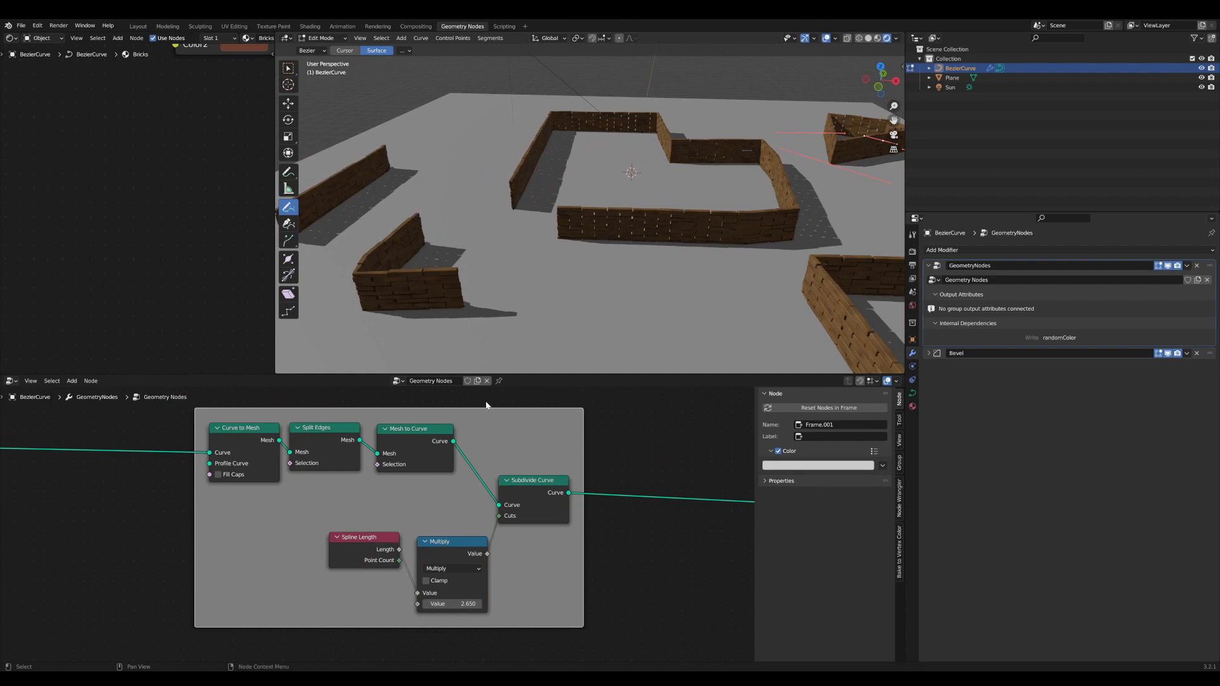
- Disable the second frame's custom color and label it "base segments"
click(778, 452)
click(819, 436)
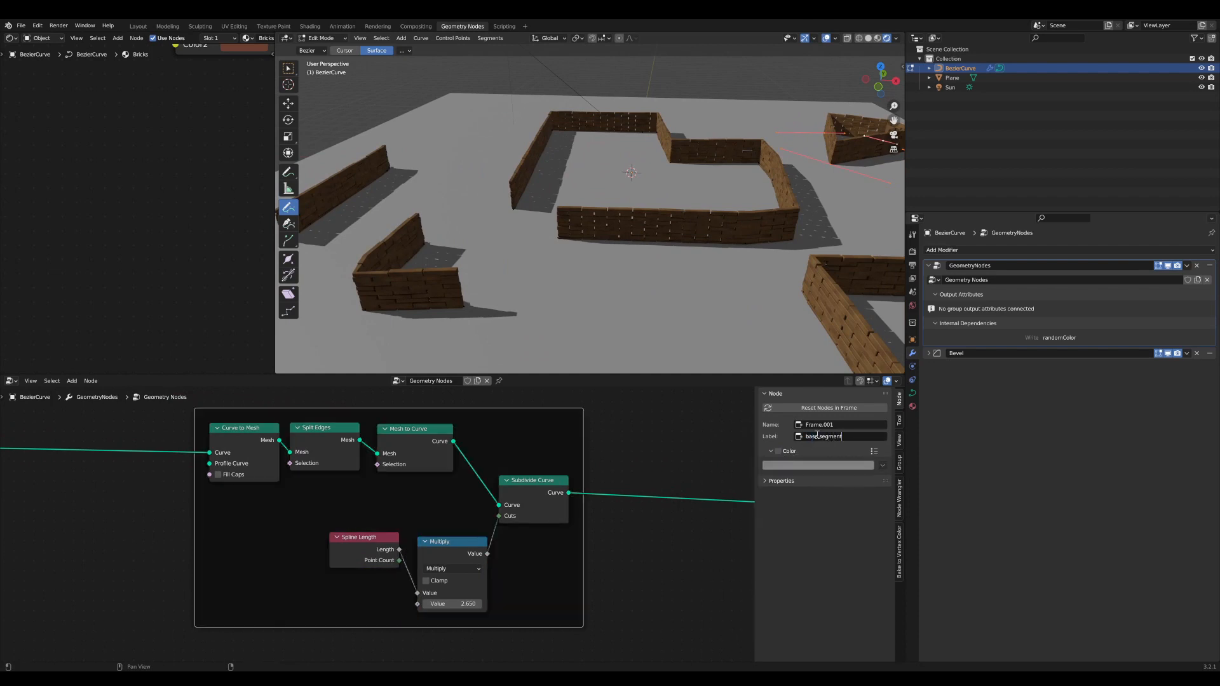
scroll(541, 578, up, 4)
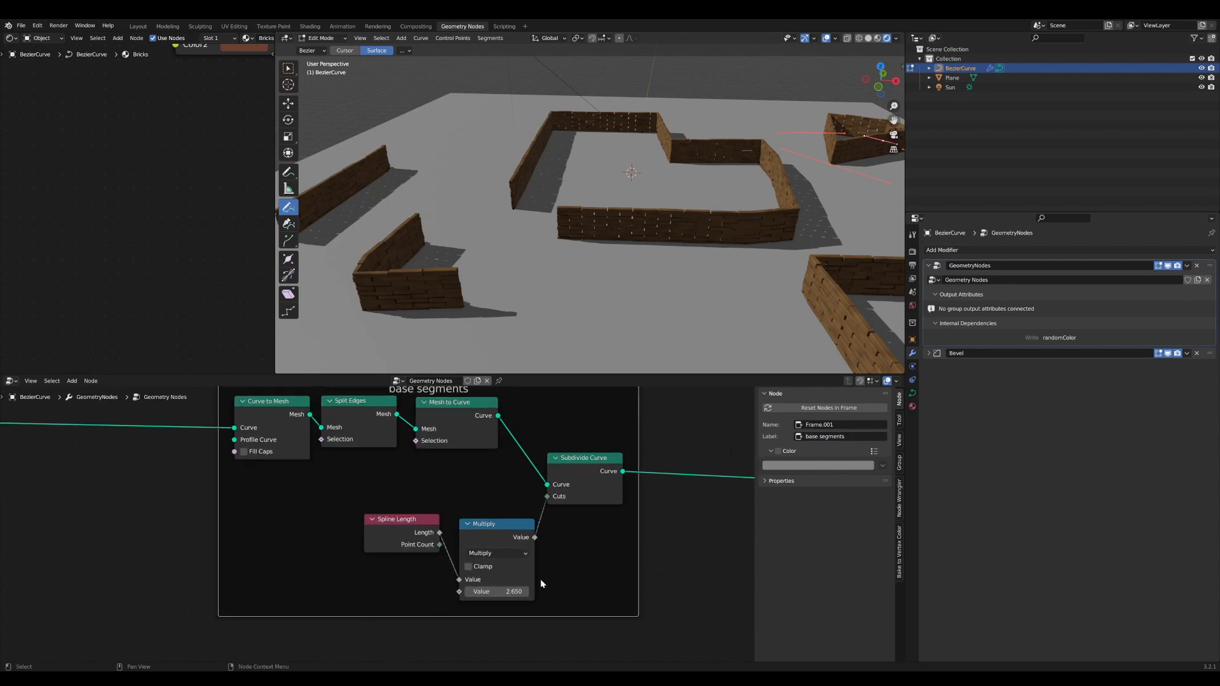
- Vary the Multiply node's value, including 31.950, and inspect how the brick length changes along the walls
middle_drag(504, 565, 501, 561)
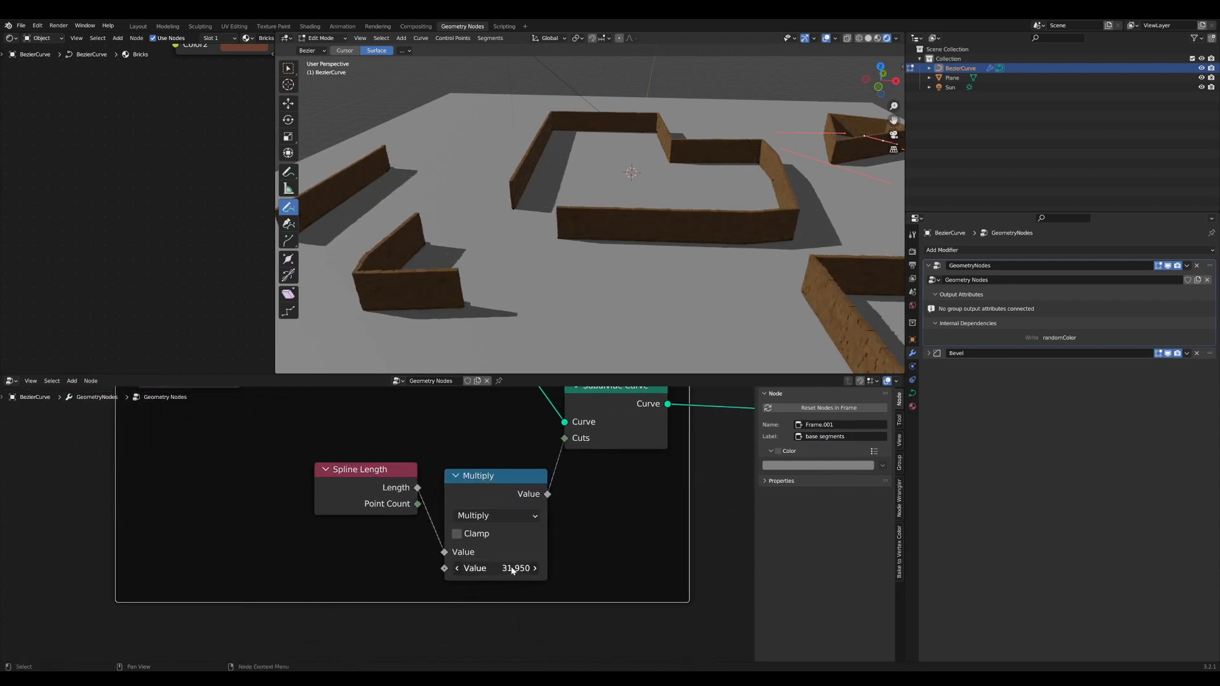
drag(511, 567, 325, 567)
middle_drag(452, 210, 657, 204)
mouse_move(511, 568)
mouse_down()
mouse_move(413, 568)
mouse_move(513, 568)
mouse_up()
- Add a Group Input node beside the Multiply node inside the base segments frame
scroll(503, 610, down, 2)
key(Tab)
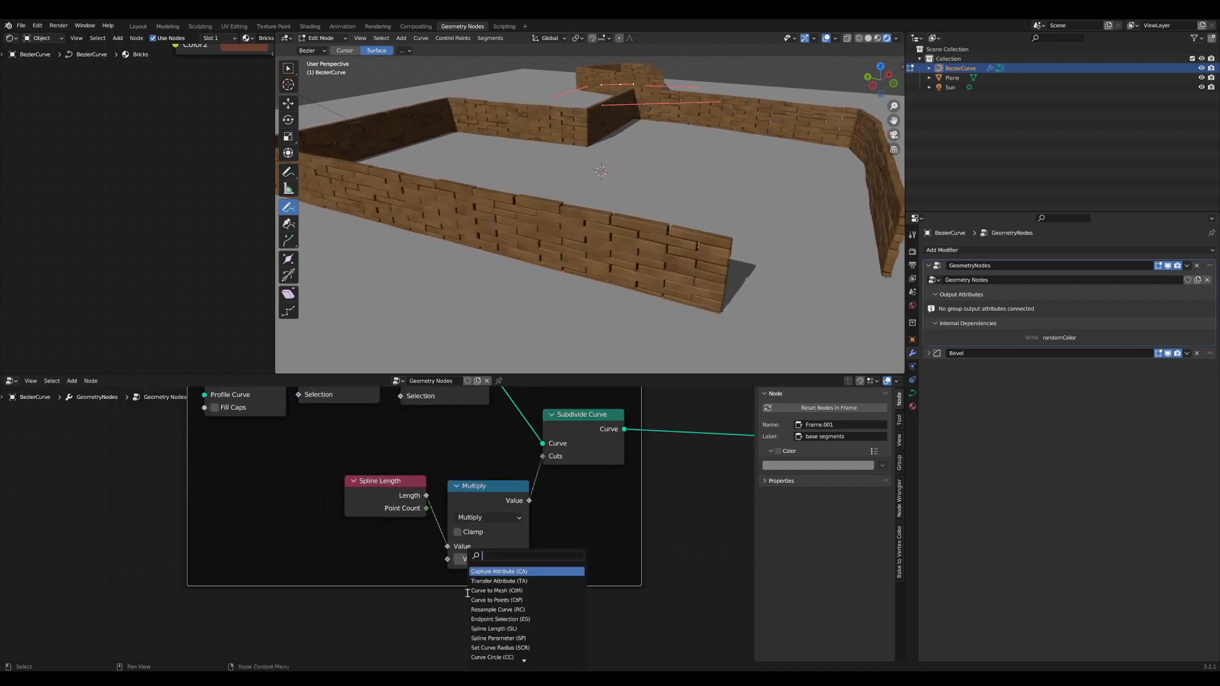
text(gi)
key(Return)
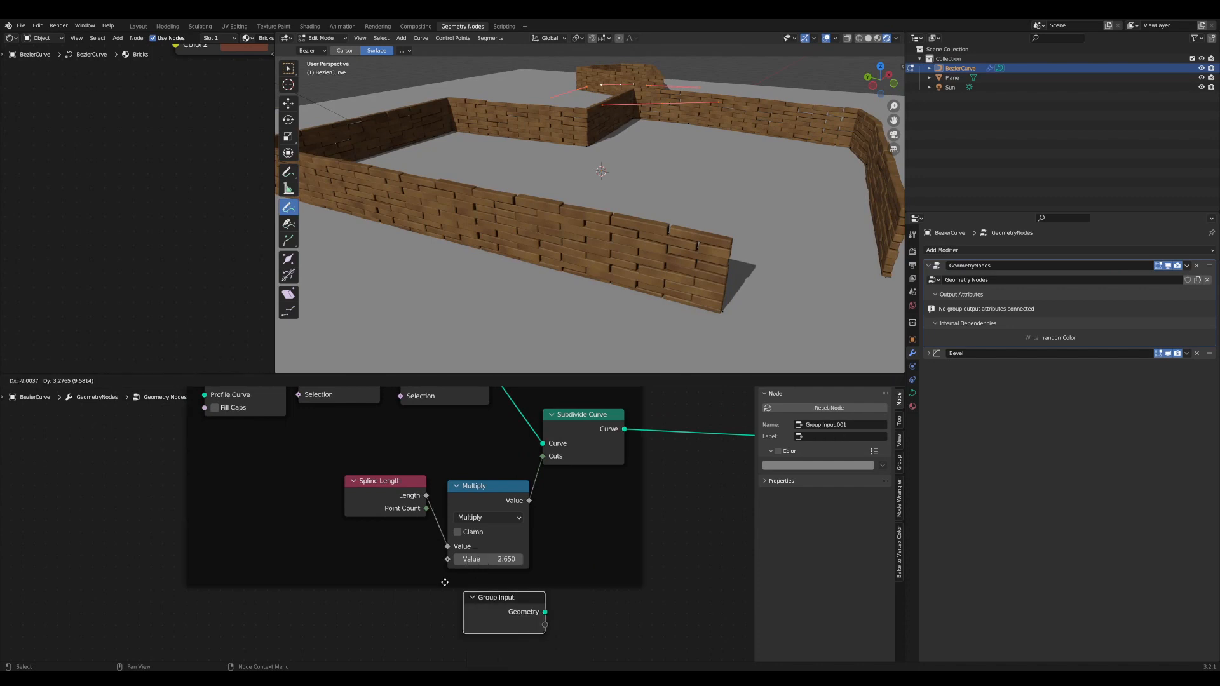
click(314, 526)
- Expose the Multiply node's second value as a group input and name it "brick length"
drag(395, 559, 483, 548)
click(899, 467)
click(811, 420)
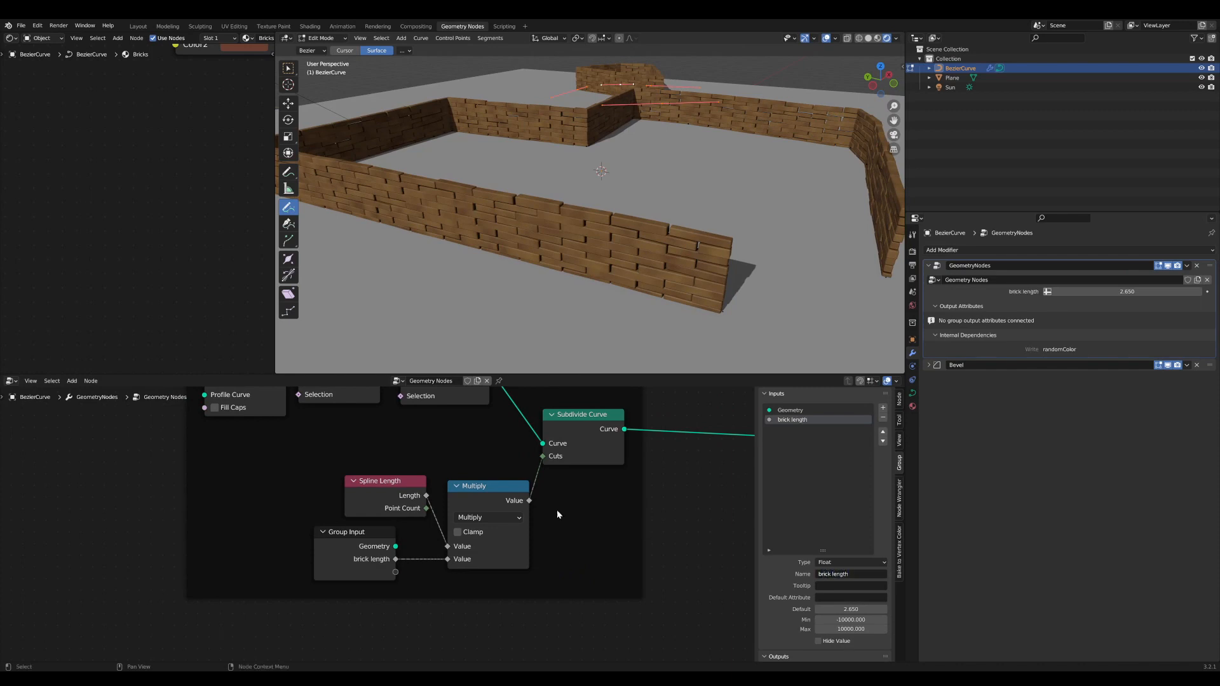
mouse_move(1116, 293)
mouse_down()
mouse_move(1175, 293)
mouse_move(1115, 293)
mouse_up()
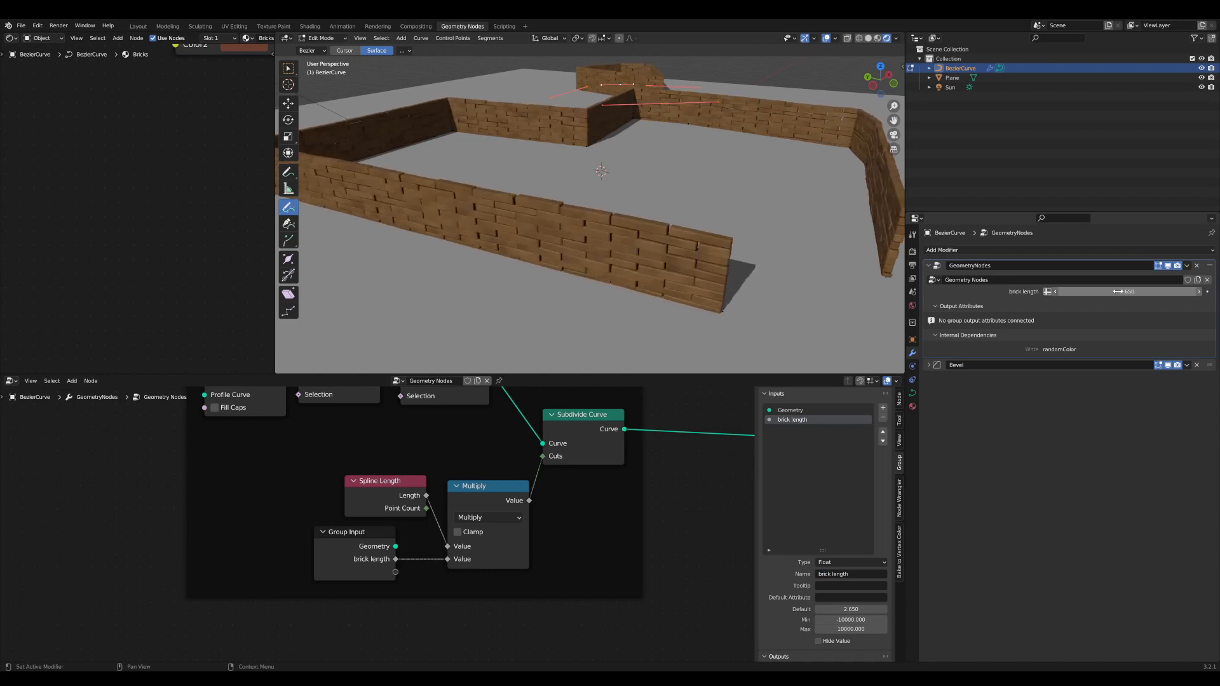
- Join the Endpoint Selection and Capture Attribute nodes that follow the base segments frame in a new frame
scroll(596, 514, down, 5)
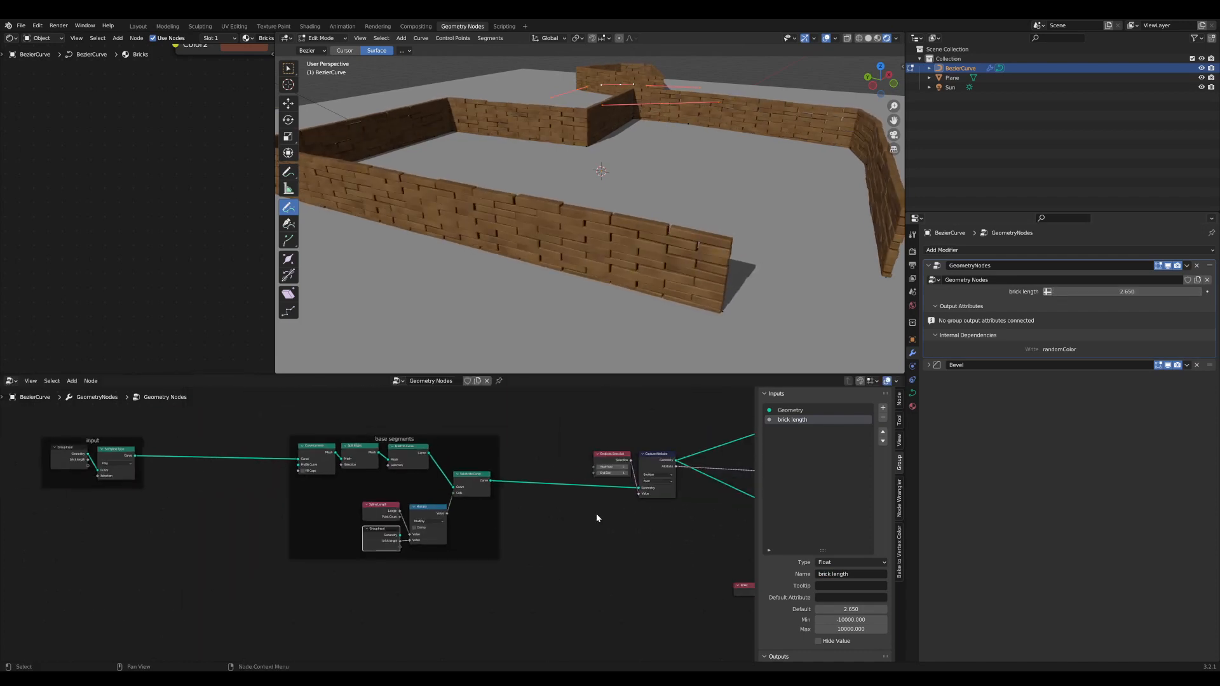
middle_drag(356, 505, 424, 586)
scroll(403, 609, up, 5)
scroll(468, 578, up, 3)
scroll(375, 560, down, 3)
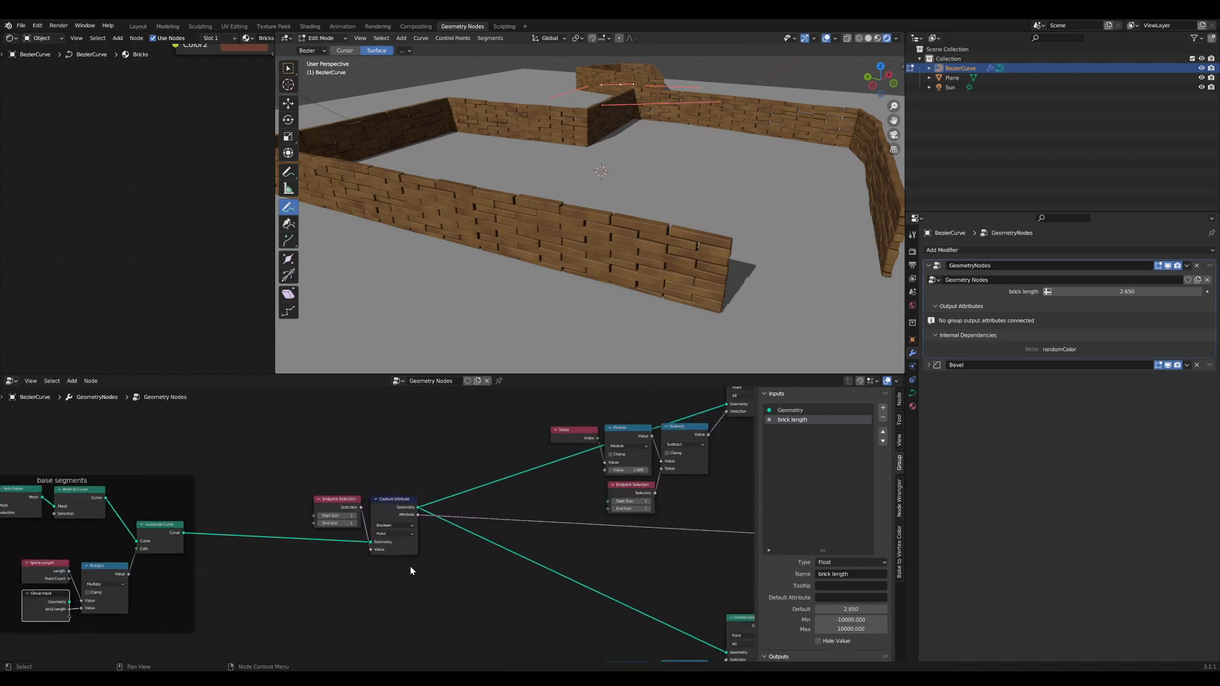
middle_drag(409, 565, 478, 568)
scroll(480, 569, up, 2)
drag(490, 571, 383, 497)
key(ctrl+j)
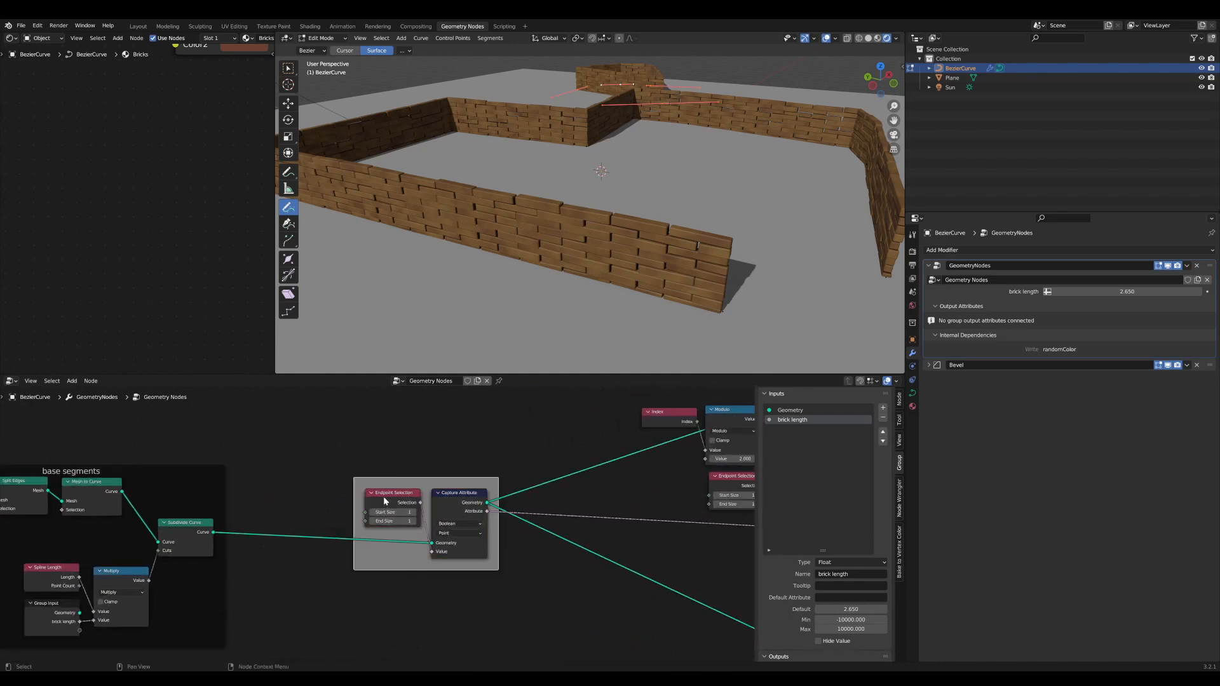
- Disable the custom color of the frame around Endpoint Selection and Capture Attribute and label it "endpoints"
click(898, 399)
click(786, 451)
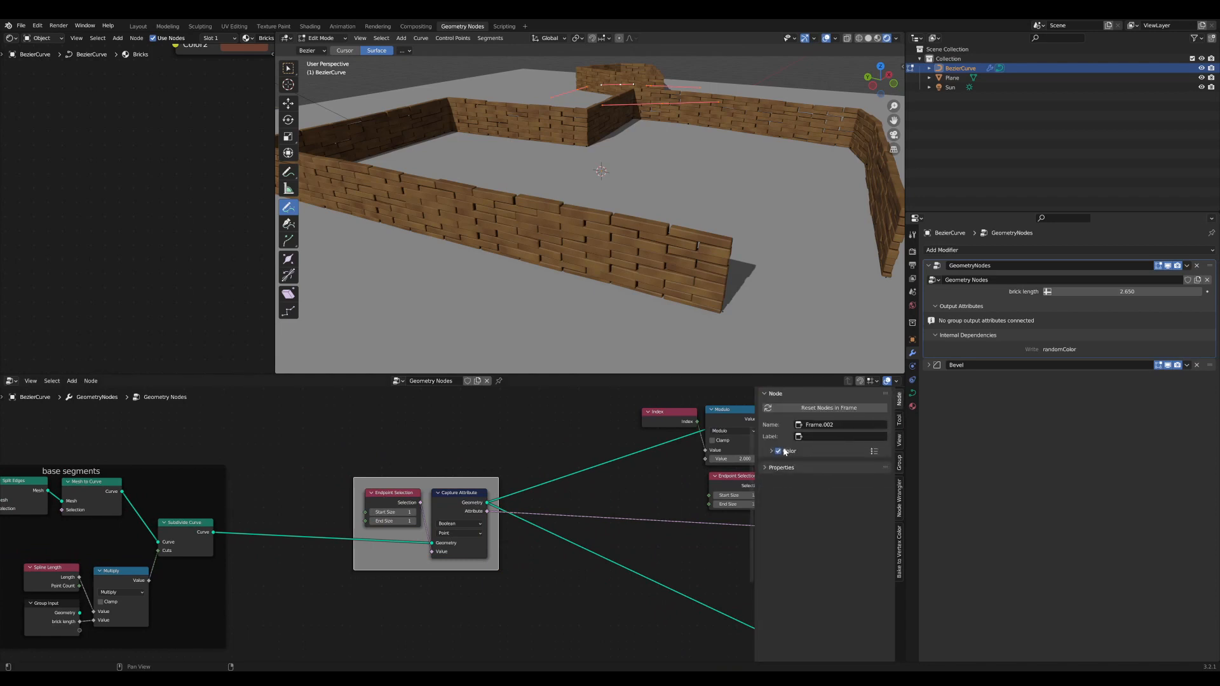
click(778, 451)
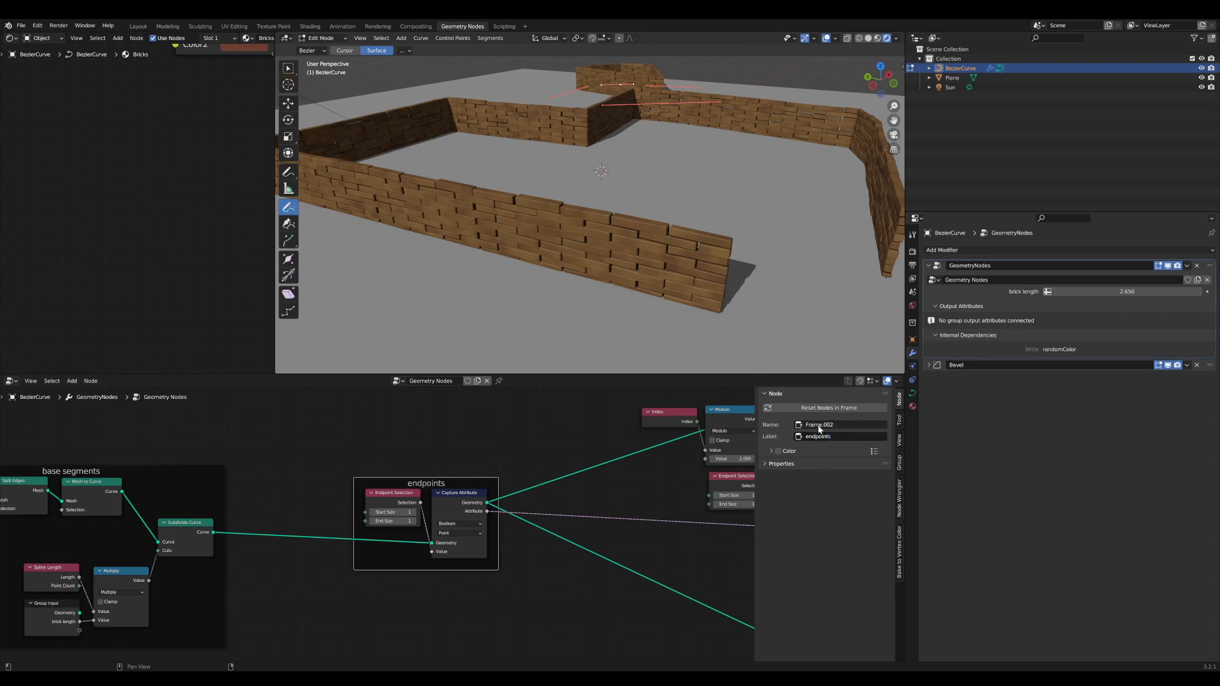
- Widen and heighten the node editor area, then maximize it around the two Delete Geometry branches
scroll(547, 477, down, 3)
middle_drag(547, 477, 477, 477)
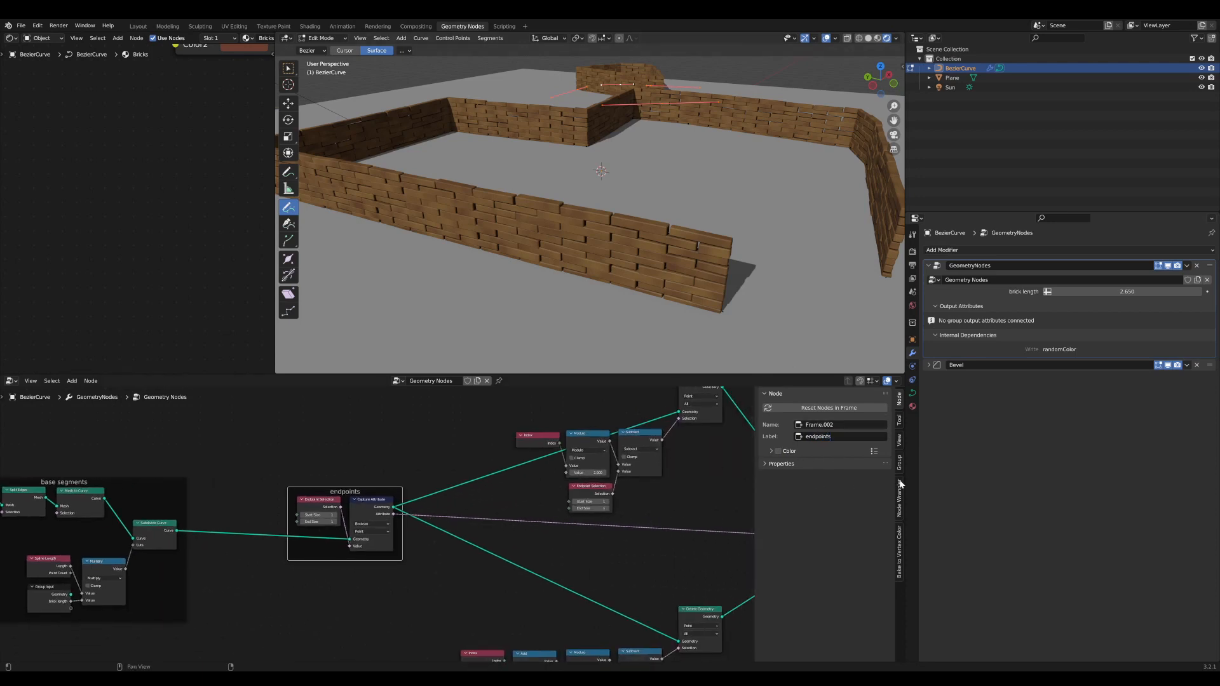
drag(904, 481, 1046, 480)
scroll(542, 461, up, 1)
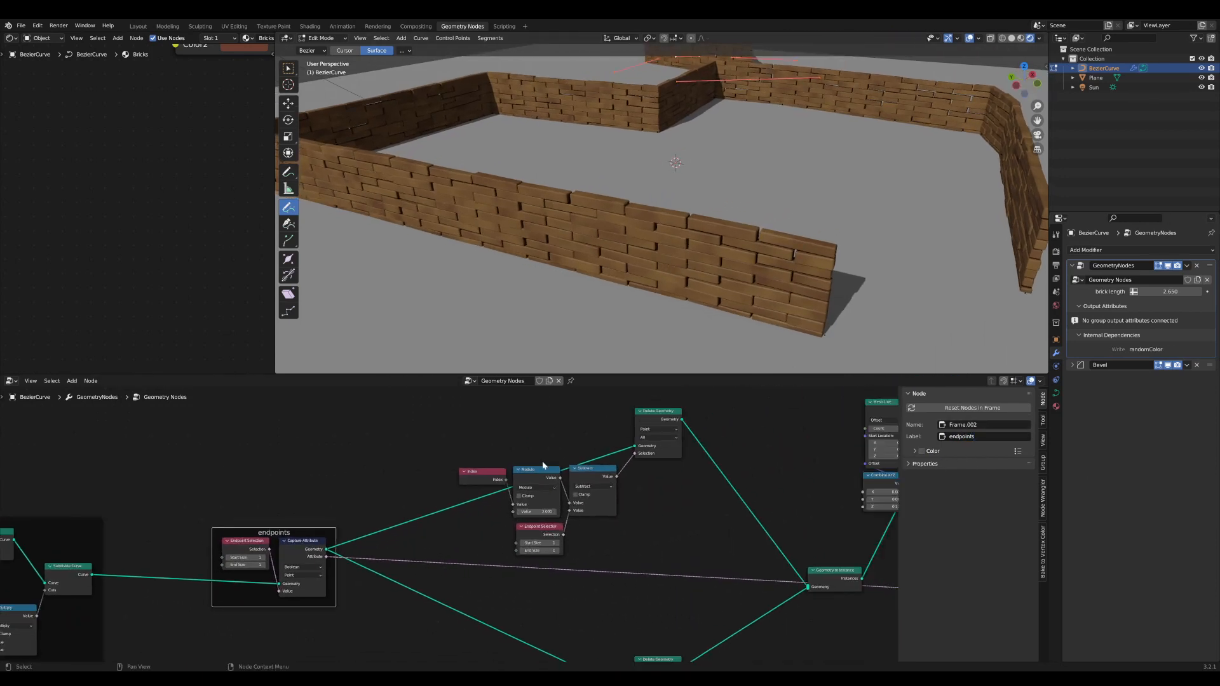
drag(605, 374, 605, 315)
scroll(592, 512, down, 3)
middle_drag(592, 511, 514, 481)
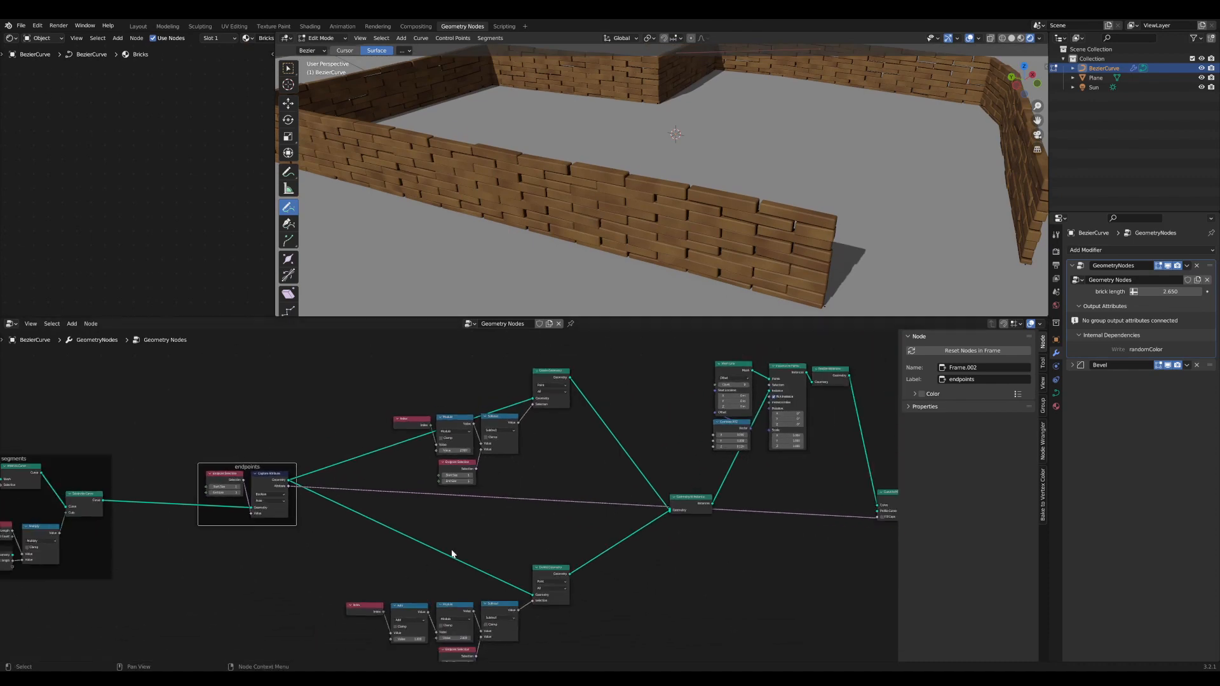
middle_drag(480, 554, 511, 452)
scroll(512, 456, up, 1)
key(ctrl+space)
- Join the upper Index, Modulo, Subtract, Endpoint Selection and Delete Geometry nodes in a frame labelled "base1" without custom color
scroll(548, 522, up, 1)
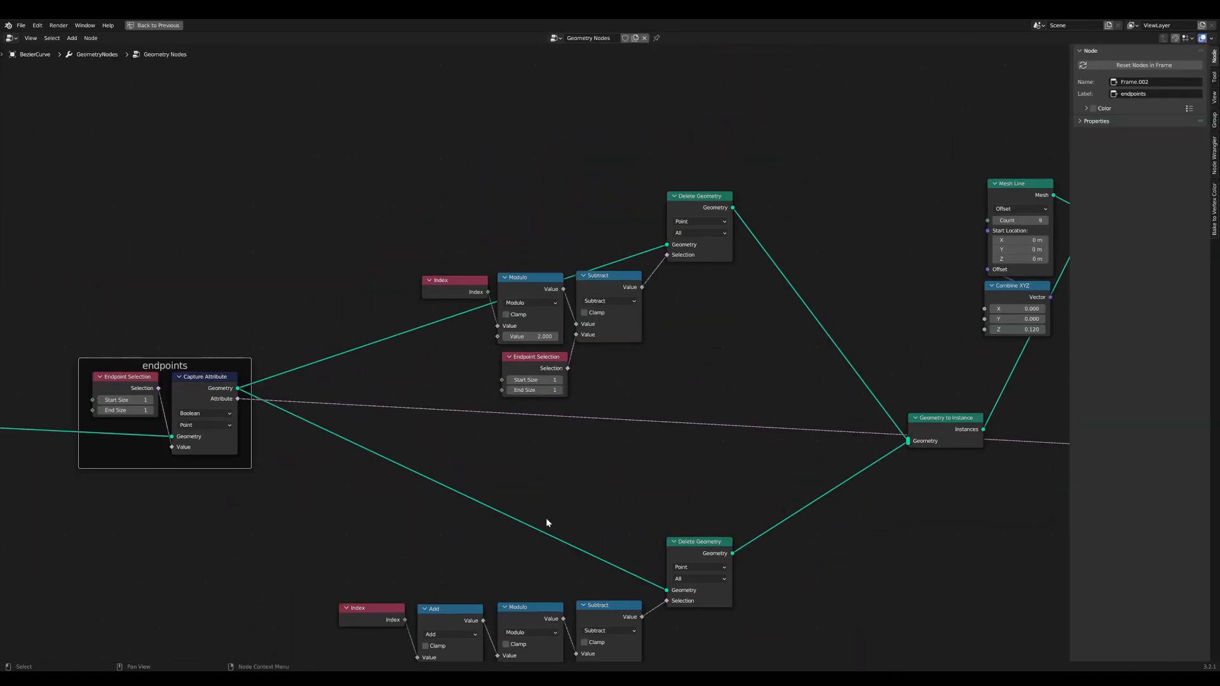
drag(773, 379, 413, 170)
key(ctrl+j)
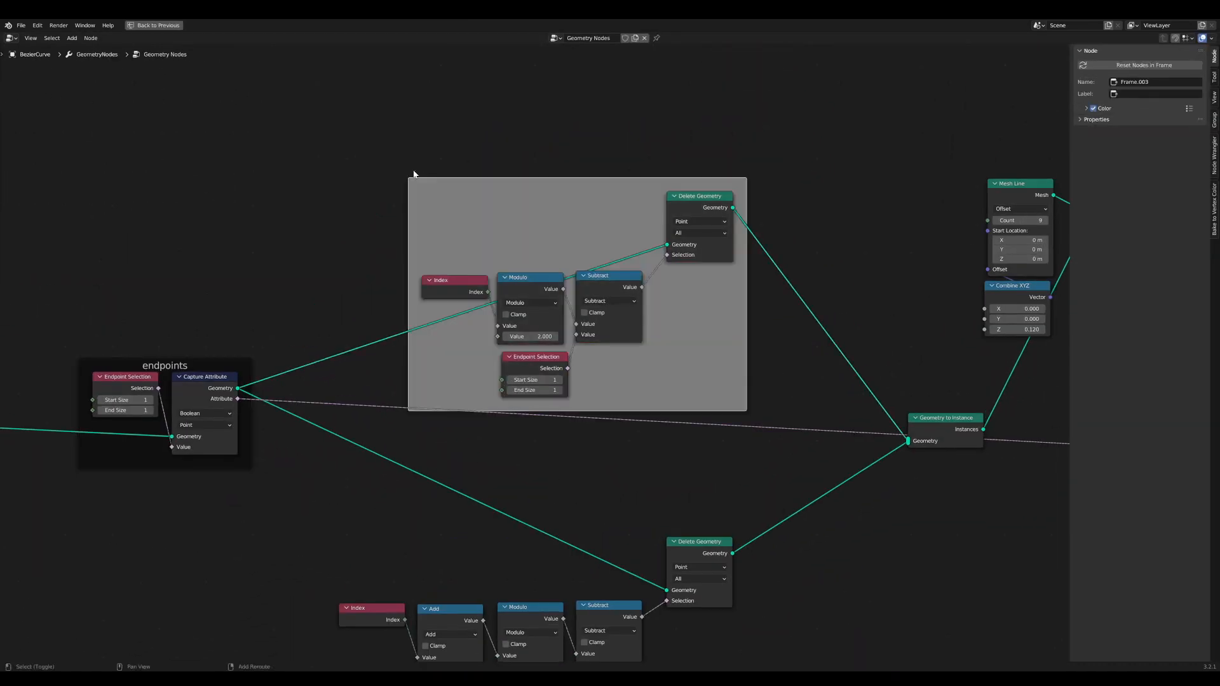
click(1093, 109)
click(1129, 95)
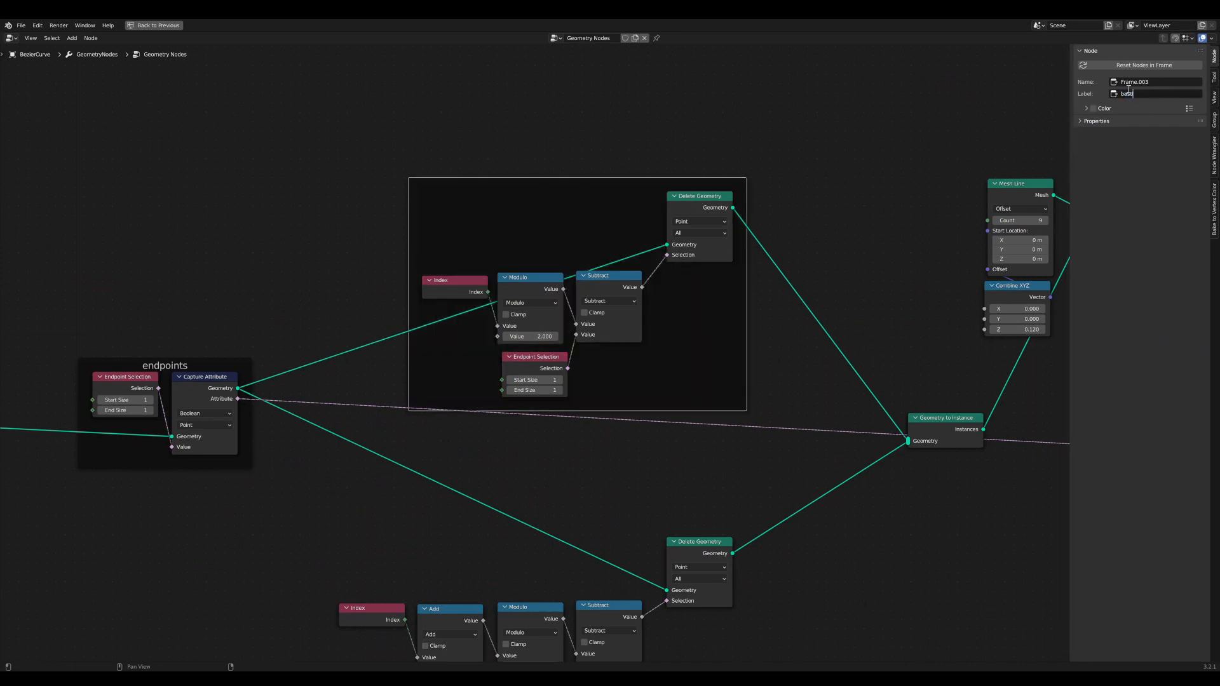
text(base1)
key(Return)
- Join the lower Index, Add, Modulo, Subtract, Endpoint Selection and Delete Geometry nodes in a frame labelled "base2" without custom color
scroll(455, 485, down, 2)
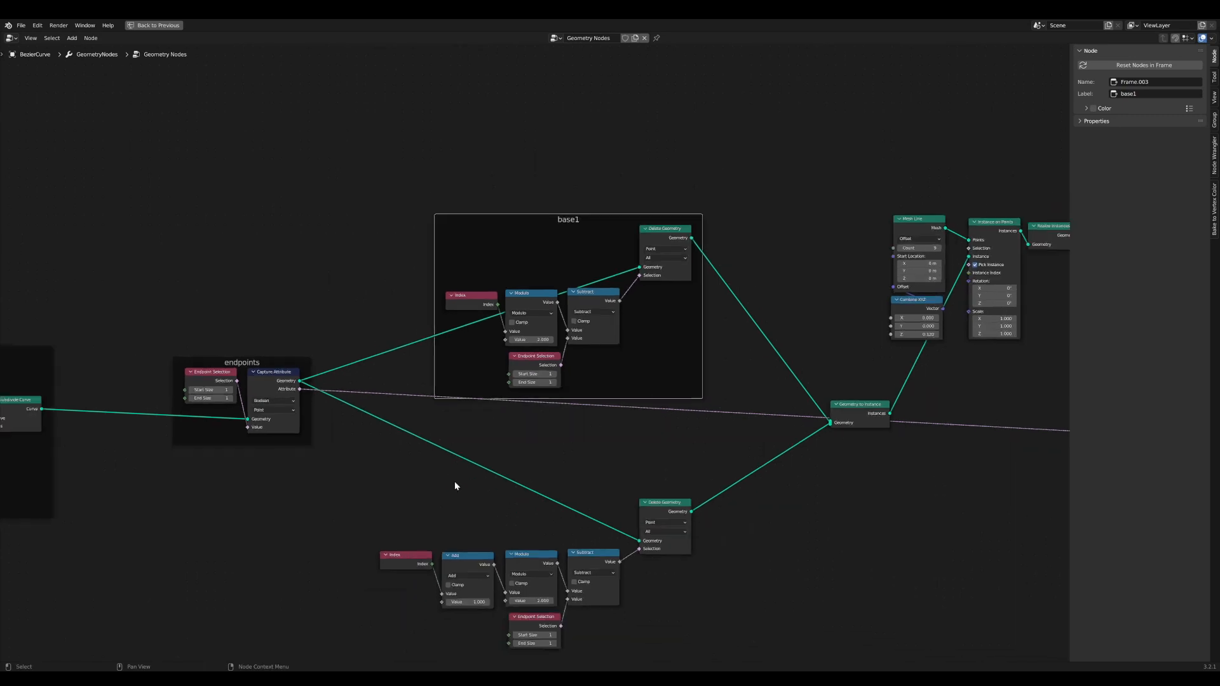
drag(734, 623, 380, 439)
key(ctrl+j)
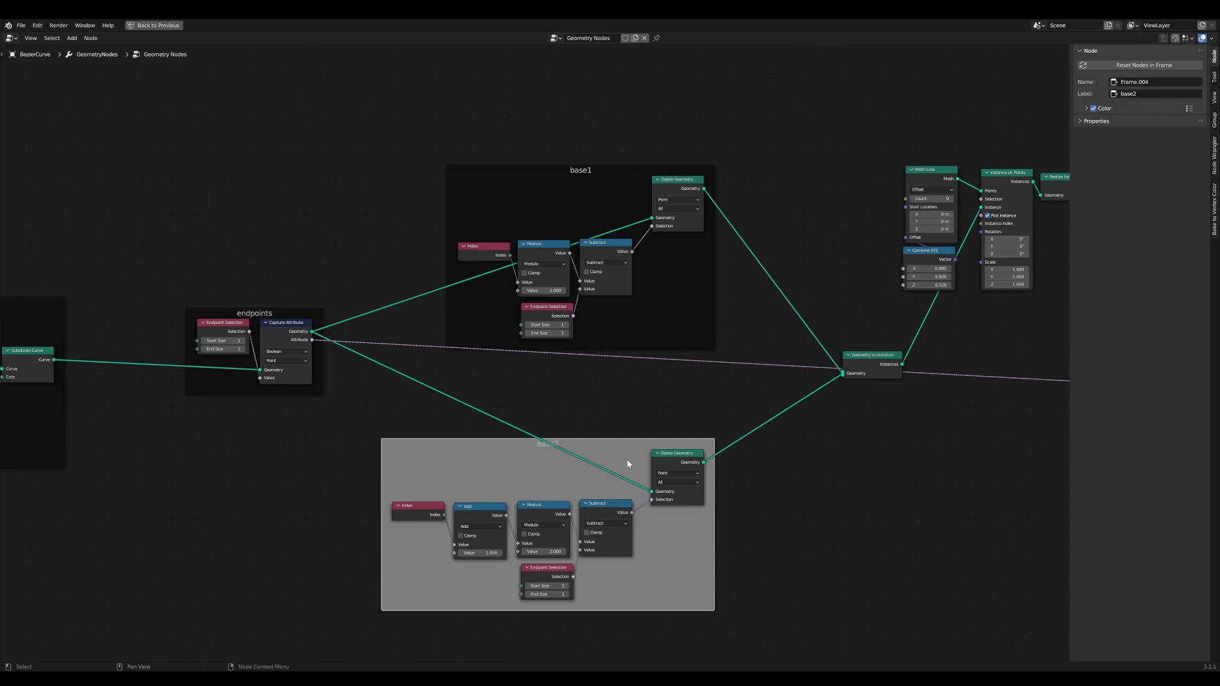
click(1093, 108)
- Move the base2 frame slightly closer to the base1 frame
middle_drag(869, 313, 483, 463)
scroll(392, 525, up, 2)
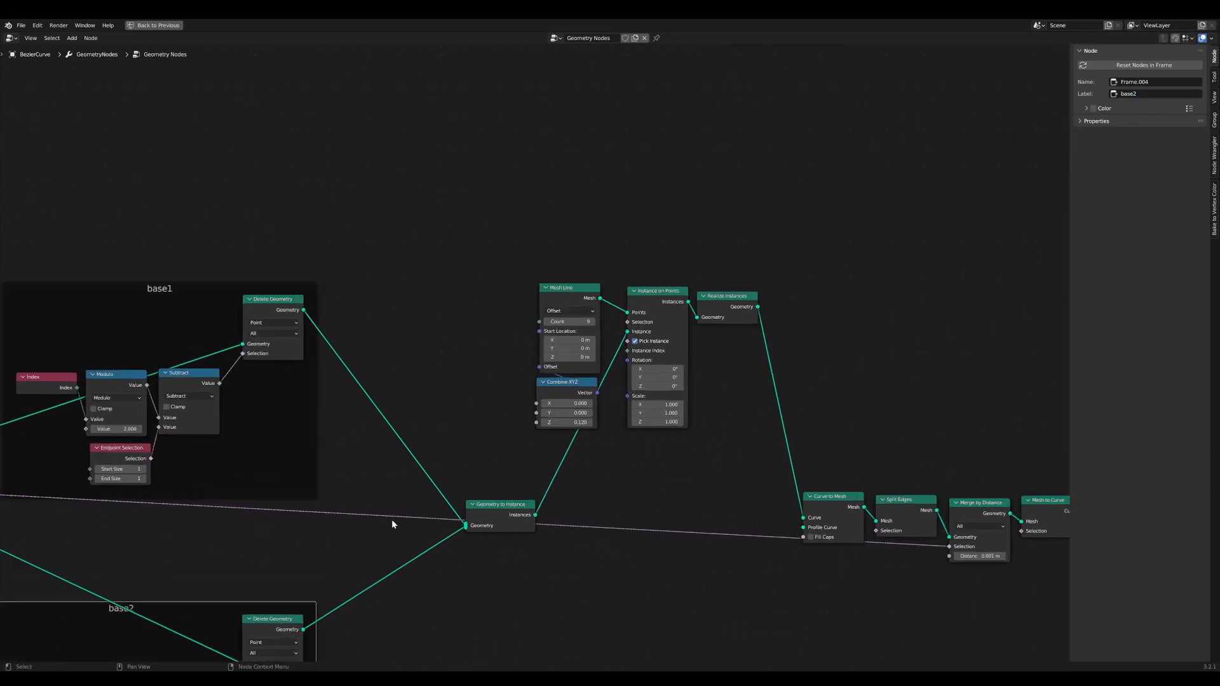
drag(286, 608, 297, 576)
scroll(554, 406, up, 1)
scroll(559, 406, down, 1)
- Restore the maximized node editor to the regular workspace layout with the 3D viewport
middle_drag(568, 402, 446, 455)
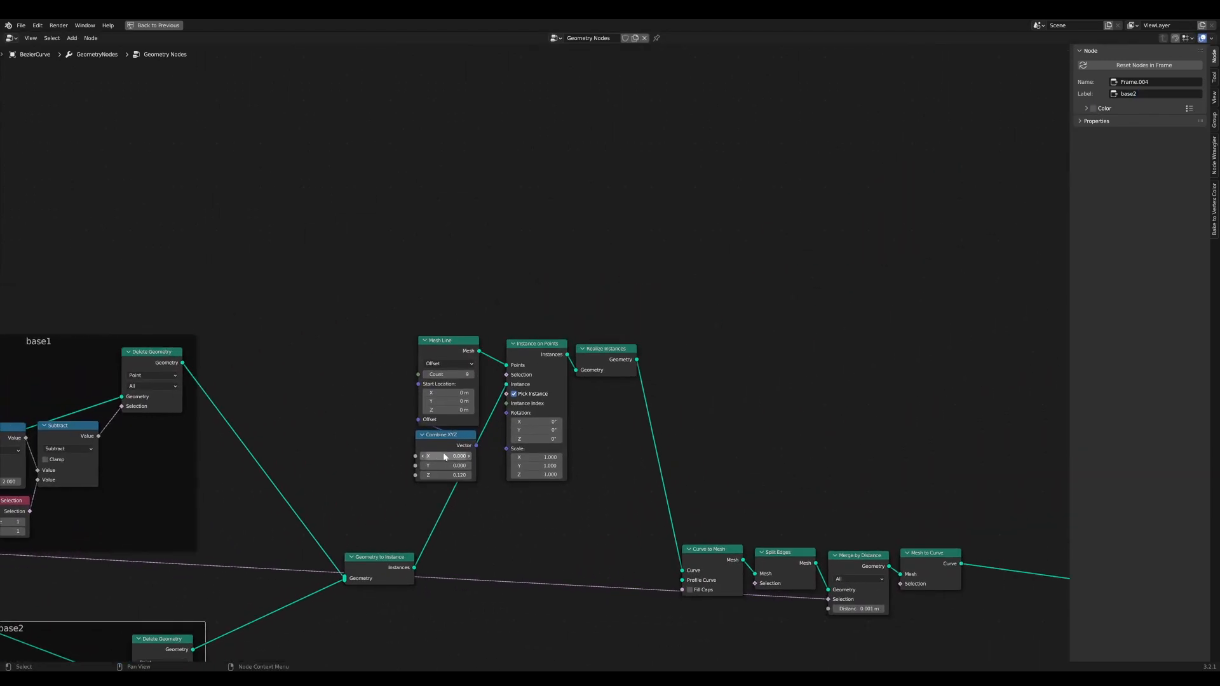
scroll(470, 463, down, 2)
middle_drag(533, 482, 565, 482)
scroll(597, 486, up, 2)
key(ctrl+space)
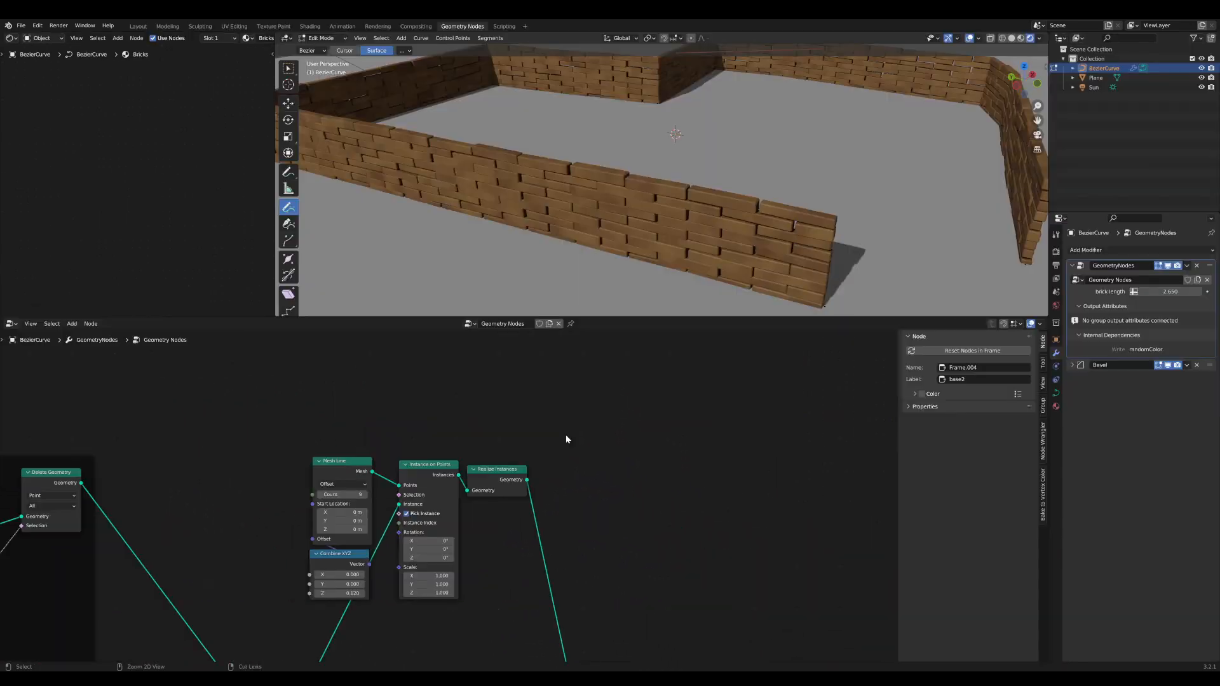
- Join the Mesh Line, Combine XYZ, Instance on Points and Realize Instances nodes in a frame labelled "iop" without custom color
scroll(635, 439, up, 2)
middle_drag(509, 514, 653, 478)
scroll(654, 496, down, 1)
drag(659, 582, 359, 375)
key(ctrl+j)
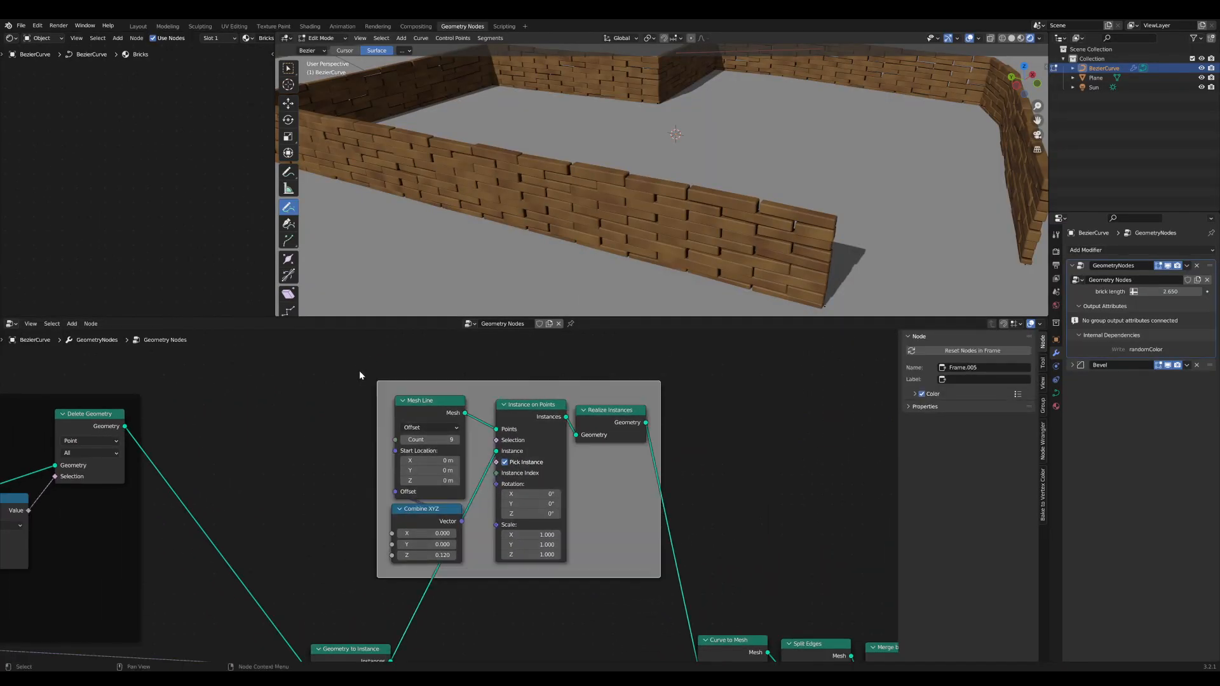
click(922, 394)
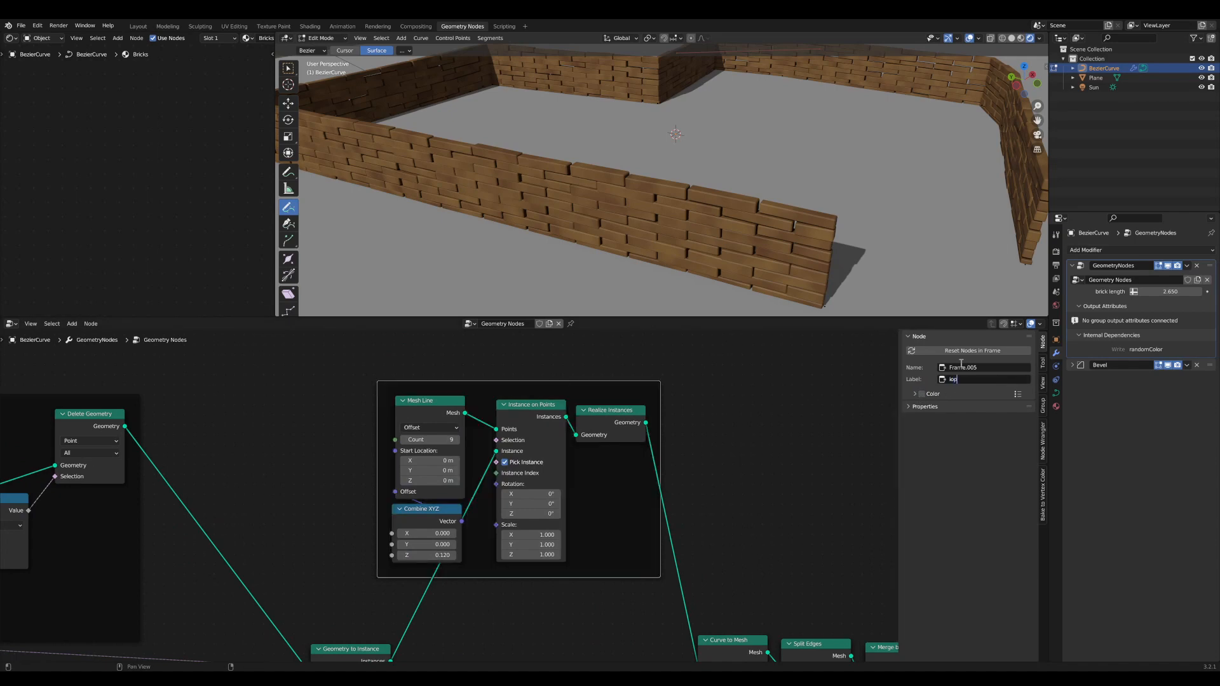
- Test the Mesh Line's count at 1 and at 23 to compare wall heights, undoing each change
scroll(439, 502, up, 3)
middle_drag(288, 515, 388, 592)
scroll(483, 542, up, 2)
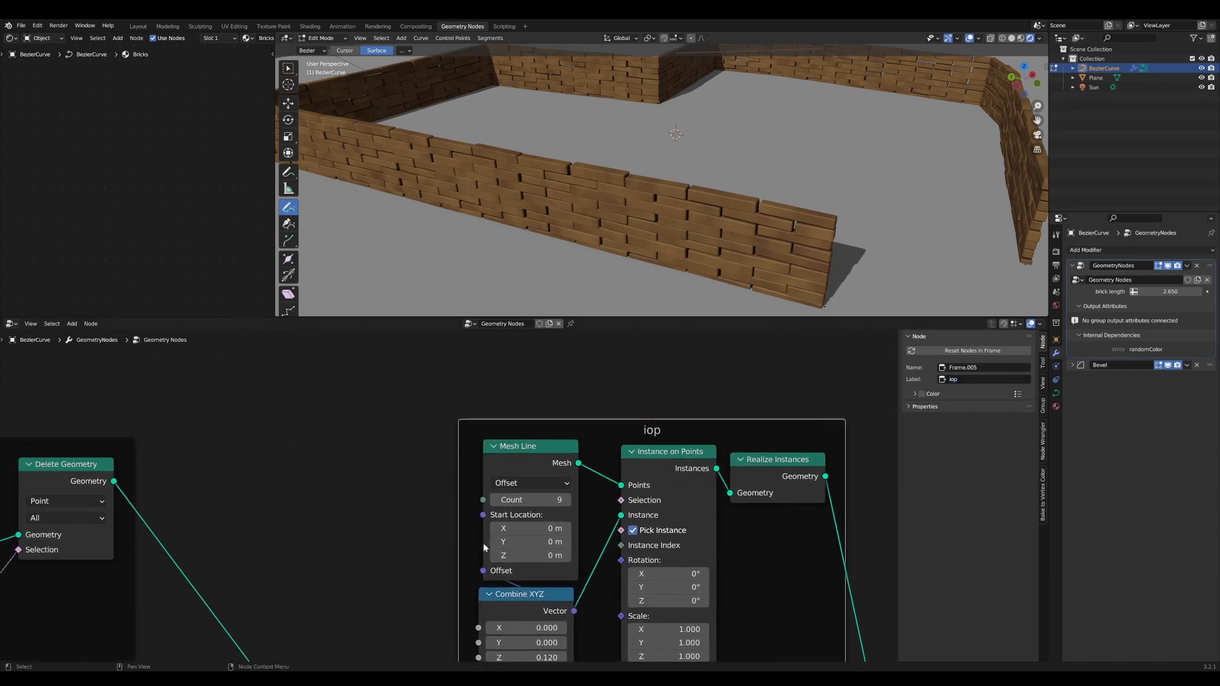
middle_drag(499, 538, 490, 490)
scroll(489, 491, down, 2)
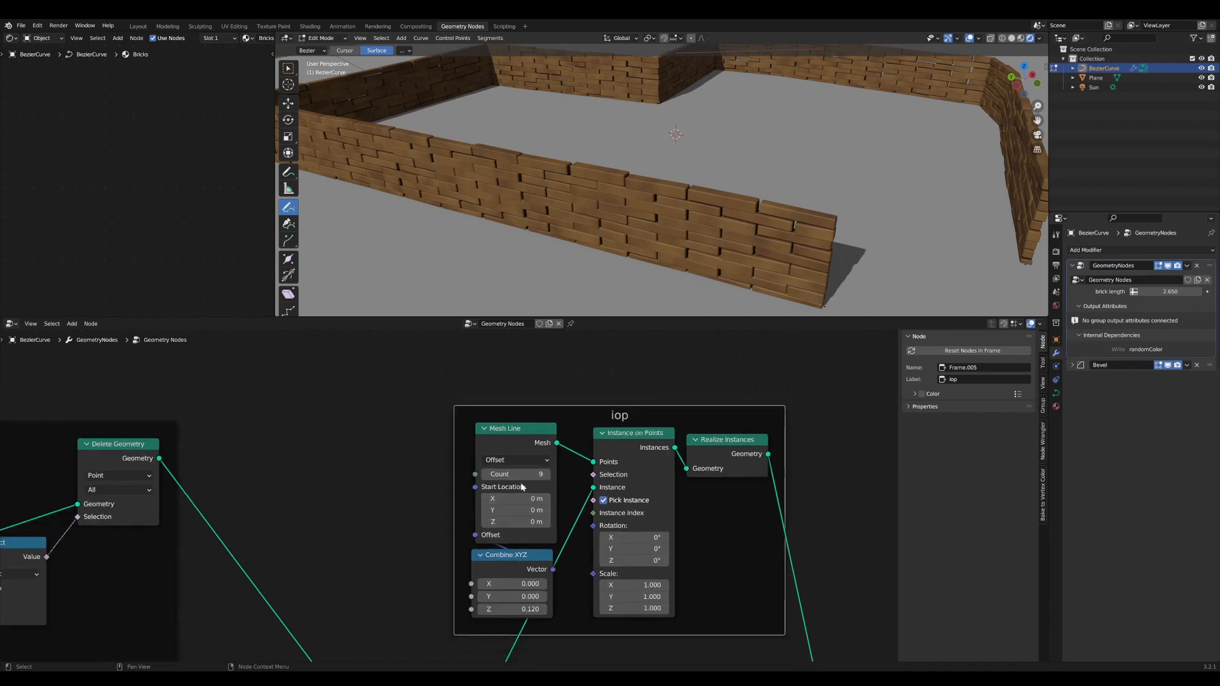
drag(511, 474, 483, 474)
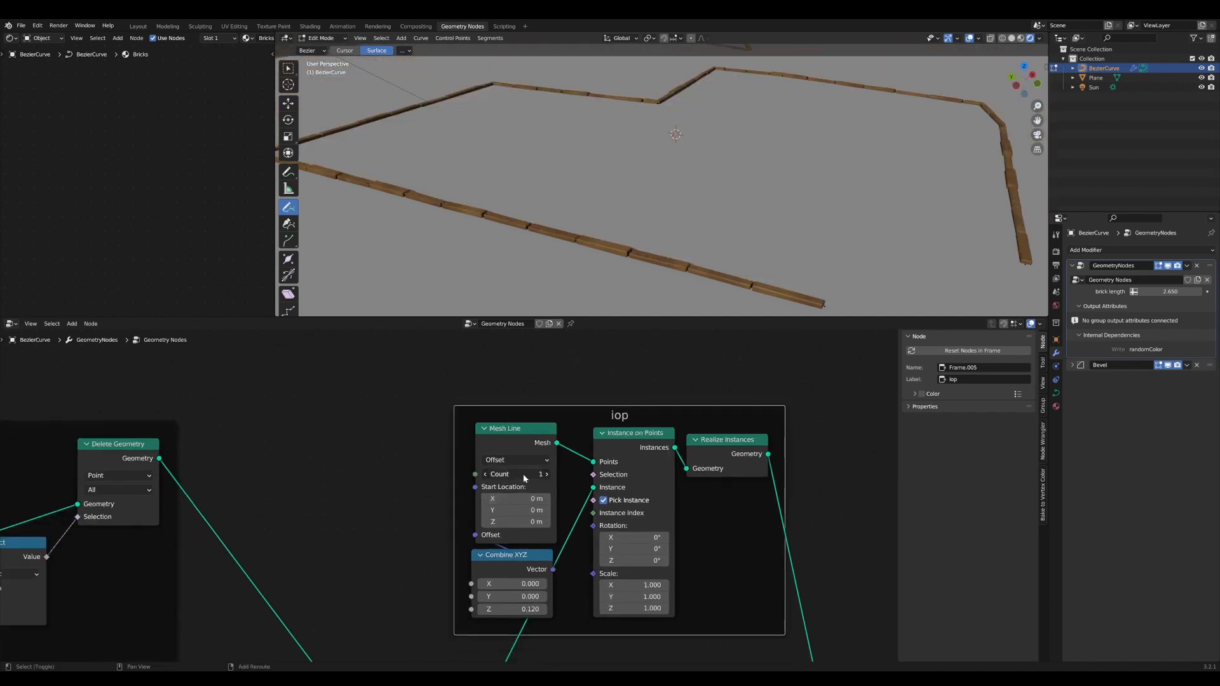
key(ctrl+z)
scroll(652, 180, down, 4)
middle_drag(655, 176, 598, 338)
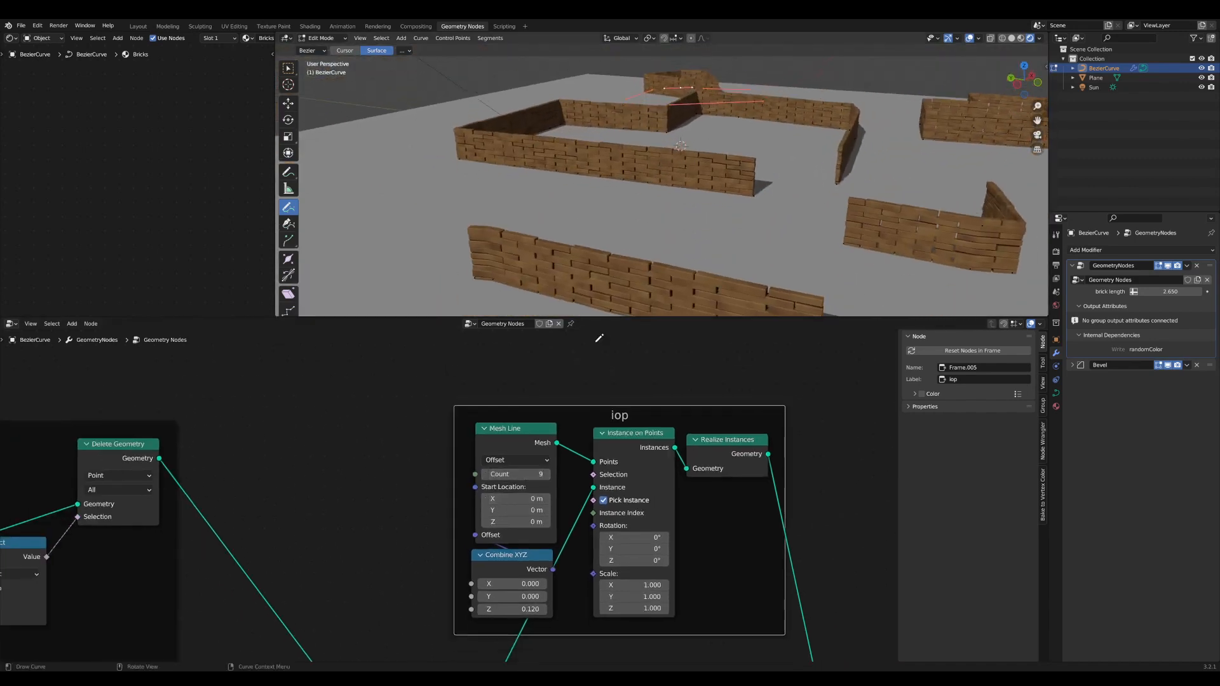
drag(519, 474, 661, 473)
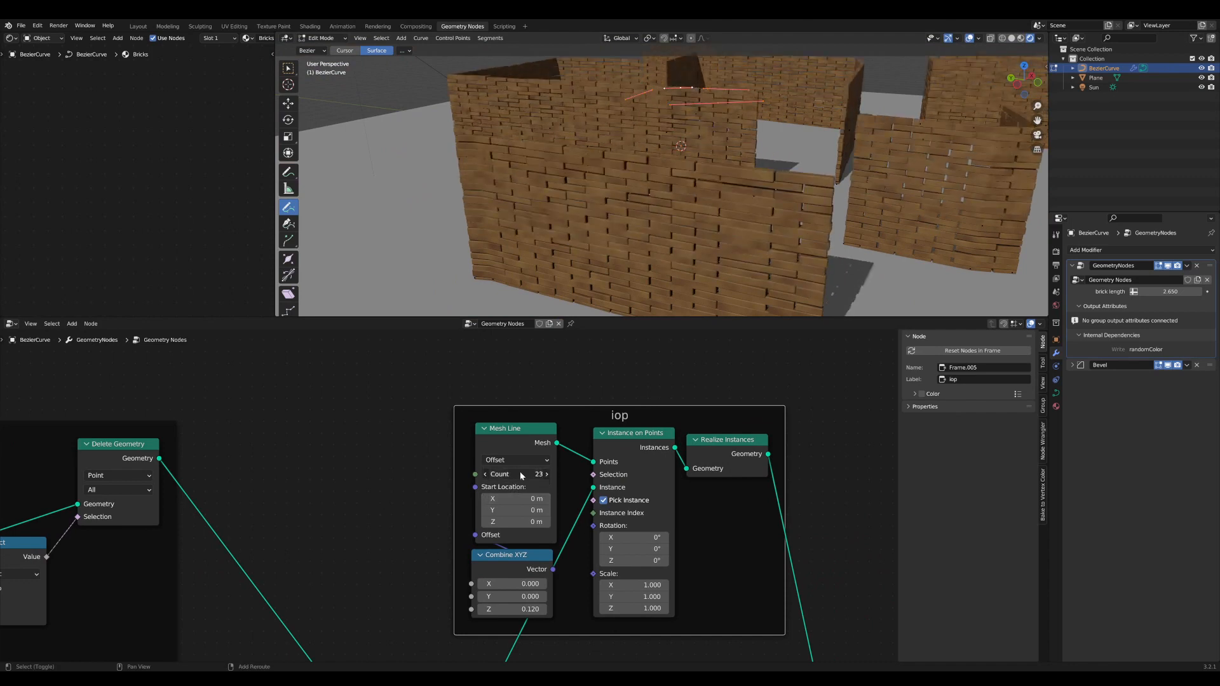
key(ctrl+z)
- Add a Group Input node beside the iop frame and connect a new input to the Mesh Line's Count
middle_drag(428, 505, 464, 506)
scroll(465, 506, up, 1)
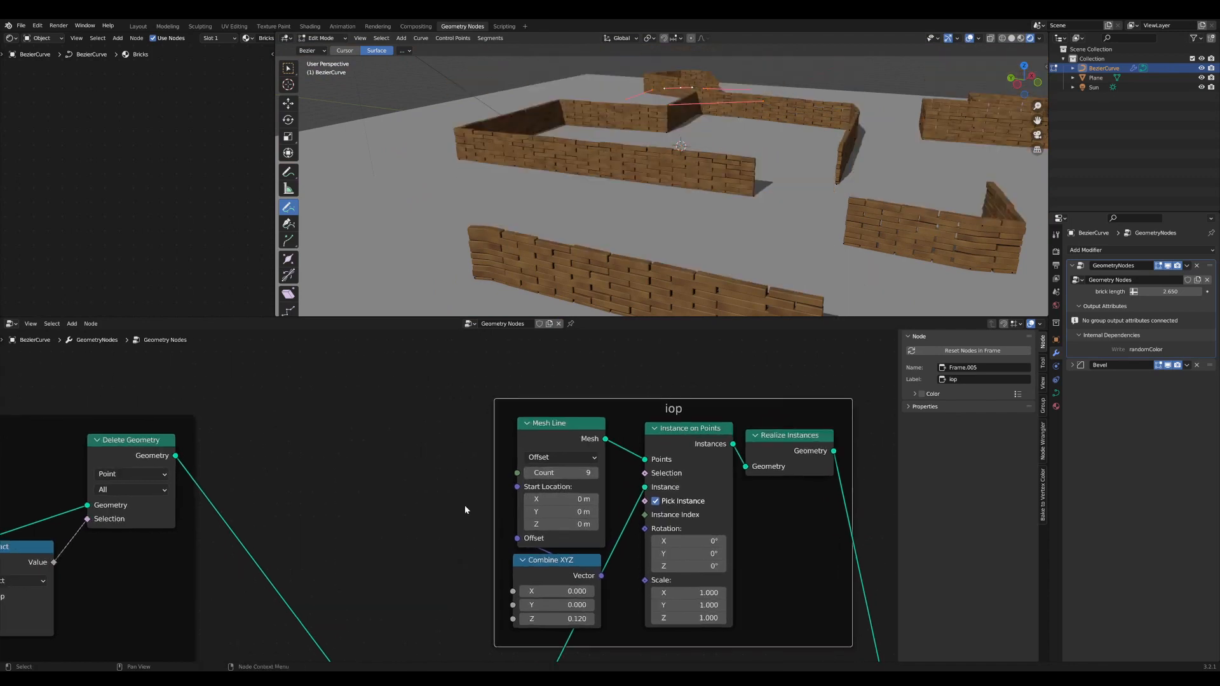
key(Tab)
text(g)
key(Return)
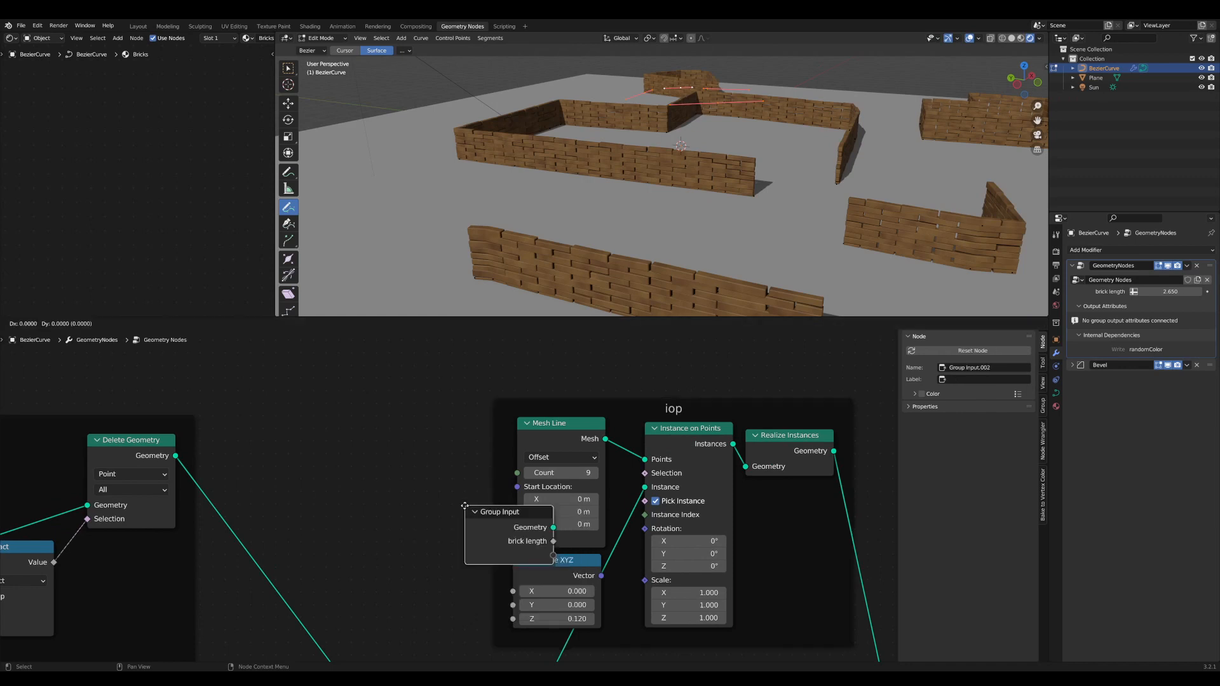
click(387, 448)
scroll(494, 457, up, 1)
middle_drag(493, 458, 457, 456)
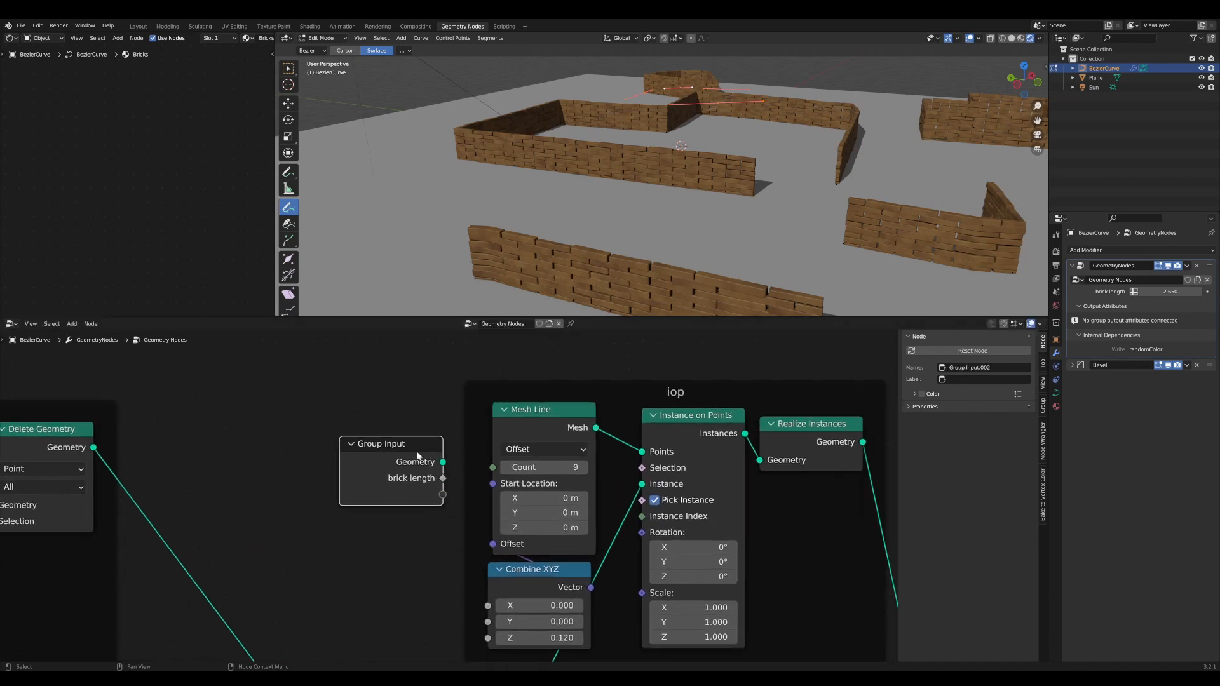
drag(420, 457, 493, 468)
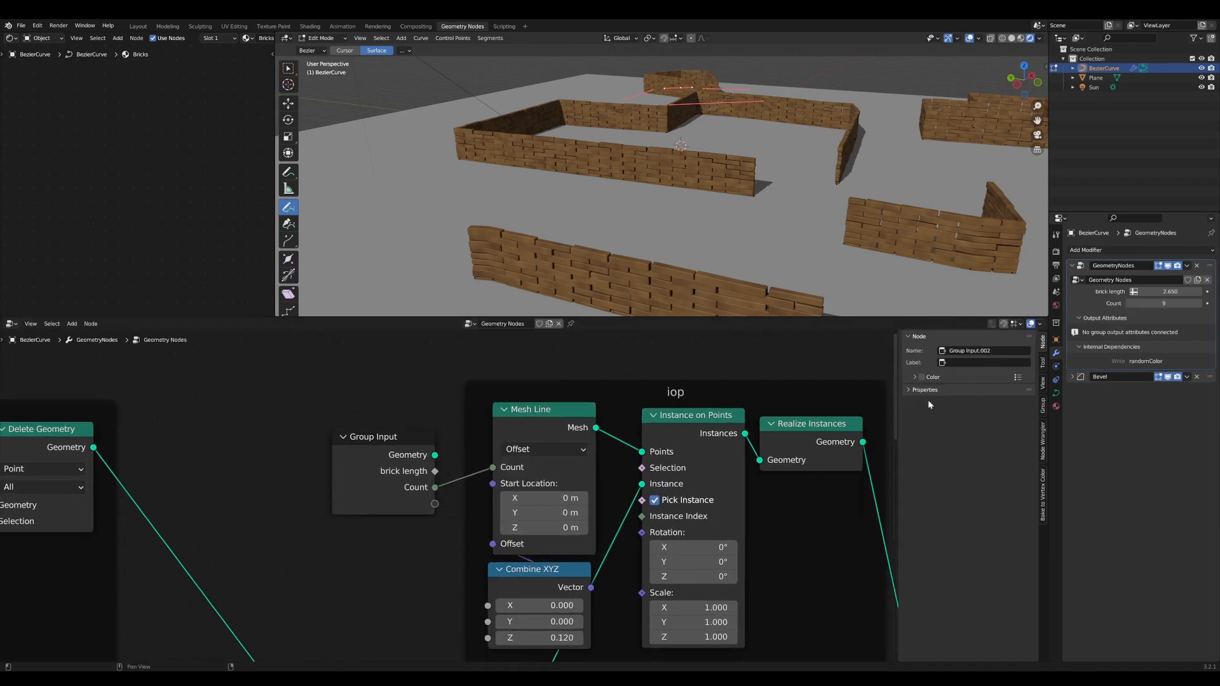
- Rename the Count group input to "vertical count" and reposition its Group Input node beside the Mesh Line
click(1043, 404)
click(939, 374)
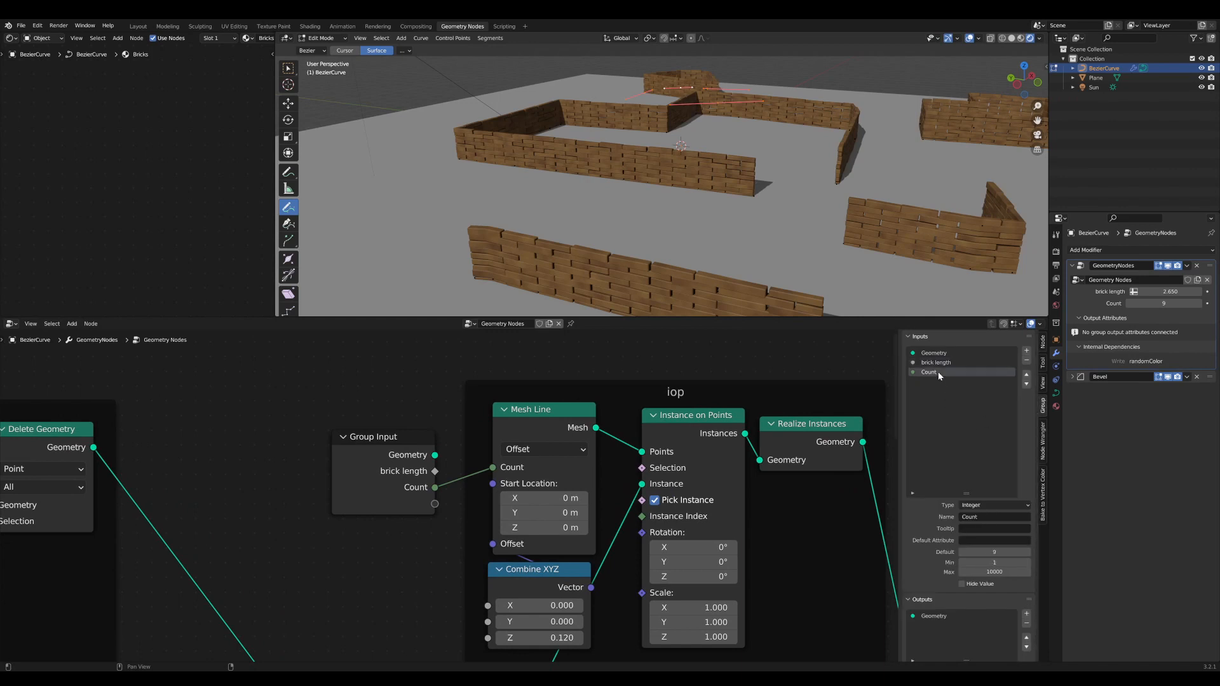
click(976, 519)
text(vertical count)
key(Return)
middle_drag(357, 481, 383, 437)
drag(410, 412, 420, 400)
- Try adjusting the Combine XYZ node's Z value for the row spacing, then undo the change
middle_drag(522, 489, 495, 527)
shift+scroll(496, 527, down, 3)
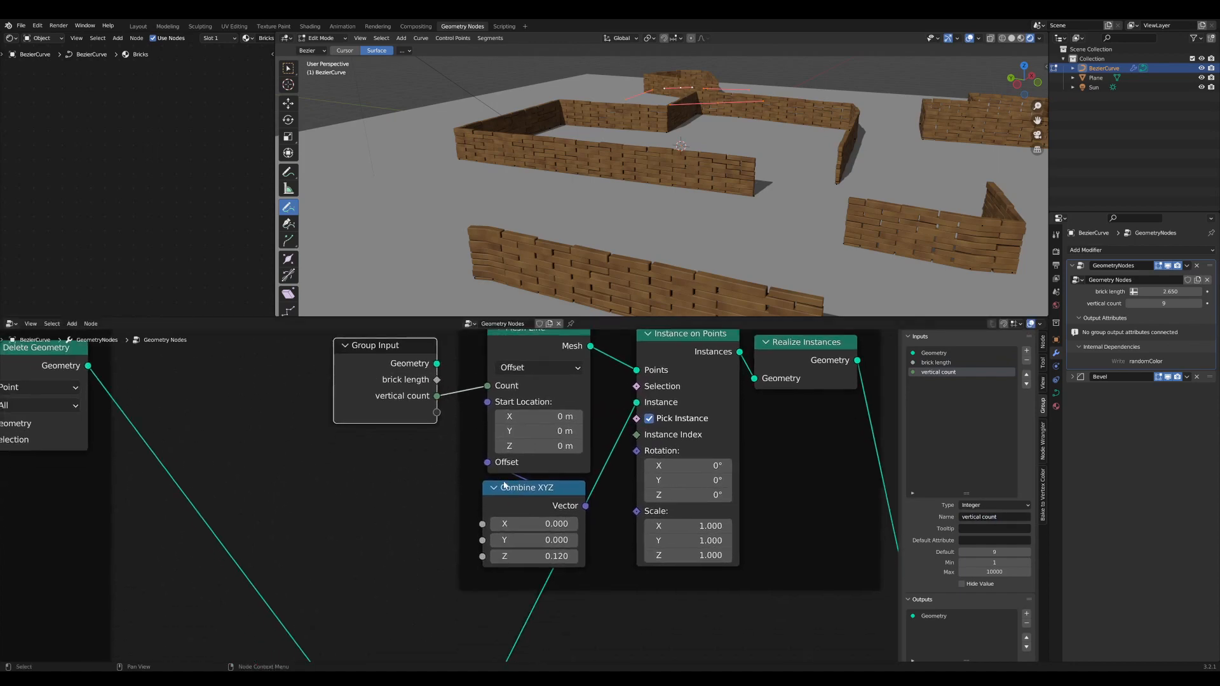
mouse_move(535, 555)
mouse_down()
mouse_move(585, 556)
mouse_move(535, 555)
mouse_up()
key(ctrl+z)
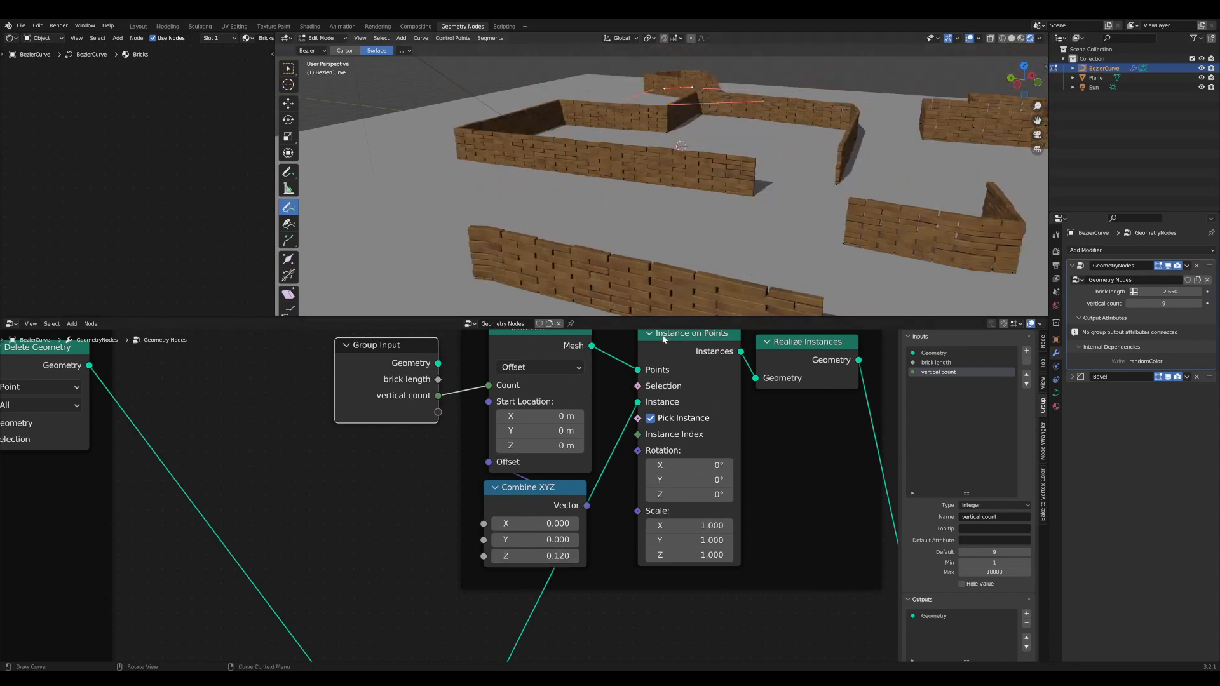
scroll(407, 372, down, 1)
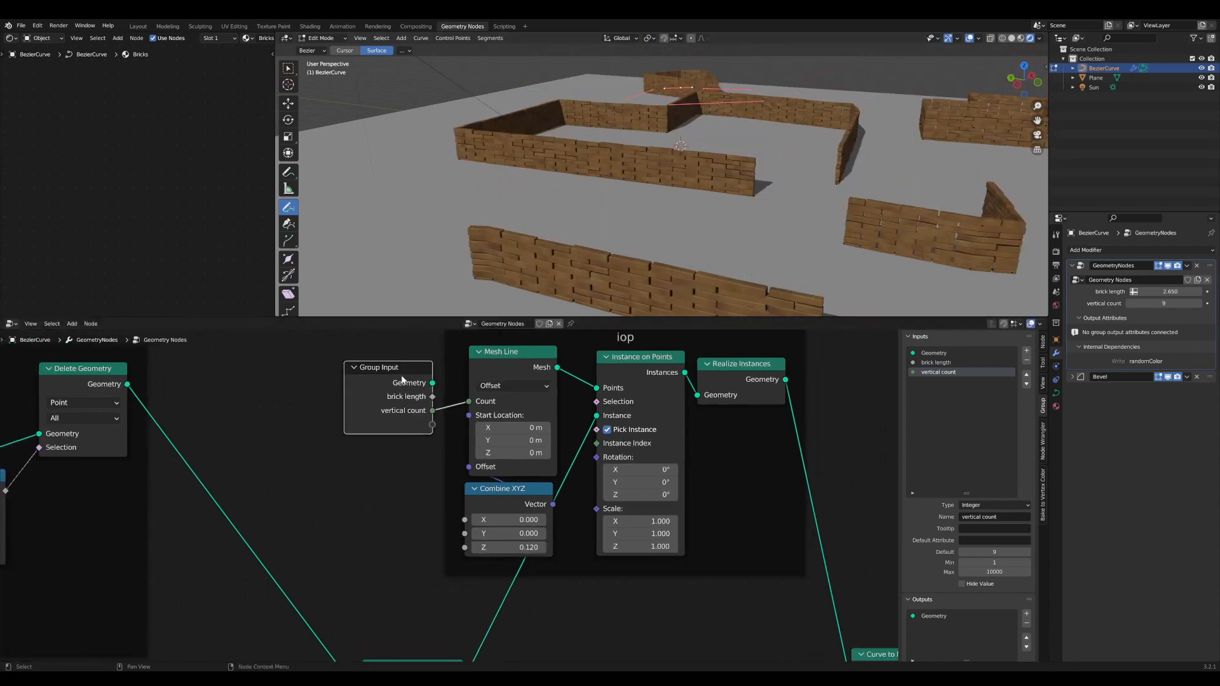
- Connect a new group input to the Combine XYZ's Z, rename it "vertical offset", and reposition the Group Input node inside the iop frame
drag(432, 424, 464, 547)
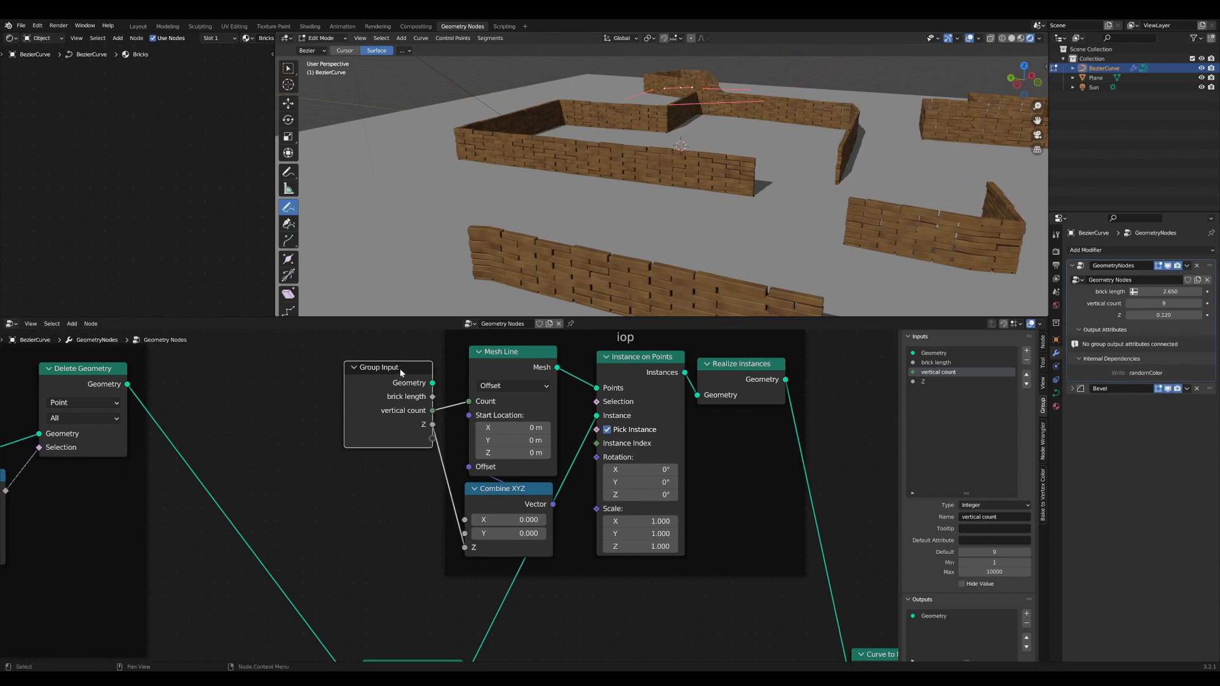
click(925, 382)
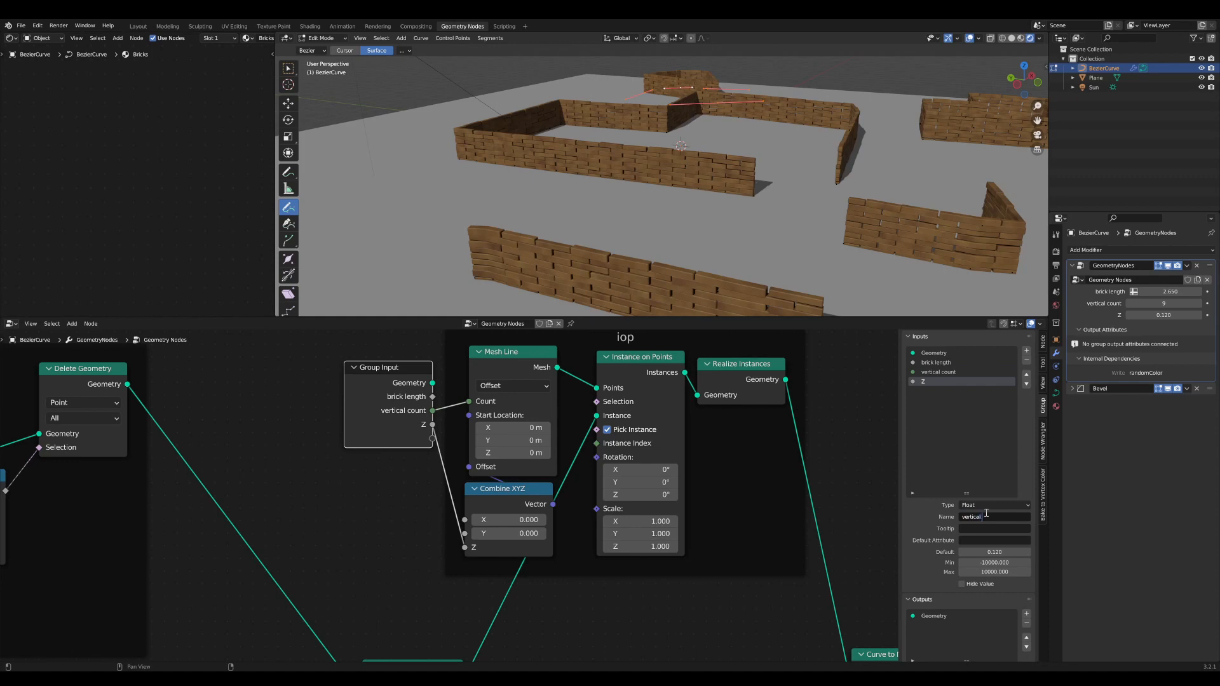
click(987, 516)
text(vertical offset)
key(Return)
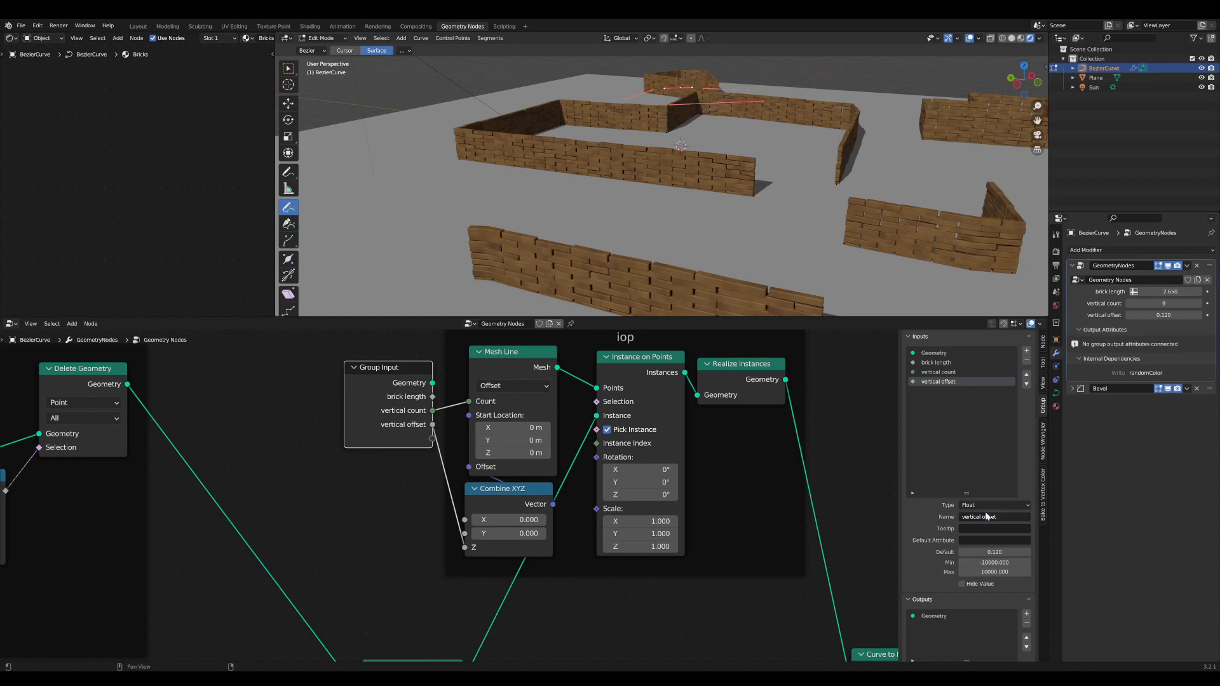
mouse_move(1163, 315)
mouse_down()
mouse_move(1195, 314)
mouse_move(1164, 314)
mouse_up()
mouse_move(397, 374)
mouse_down()
mouse_move(448, 380)
mouse_move(406, 381)
mouse_up()
- Reposition the Curve to Mesh, Split Edges, Merge by Distance and Mesh to Curve nodes together as a row
scroll(651, 515, down, 2)
middle_drag(651, 515, 498, 459)
scroll(498, 459, down, 1)
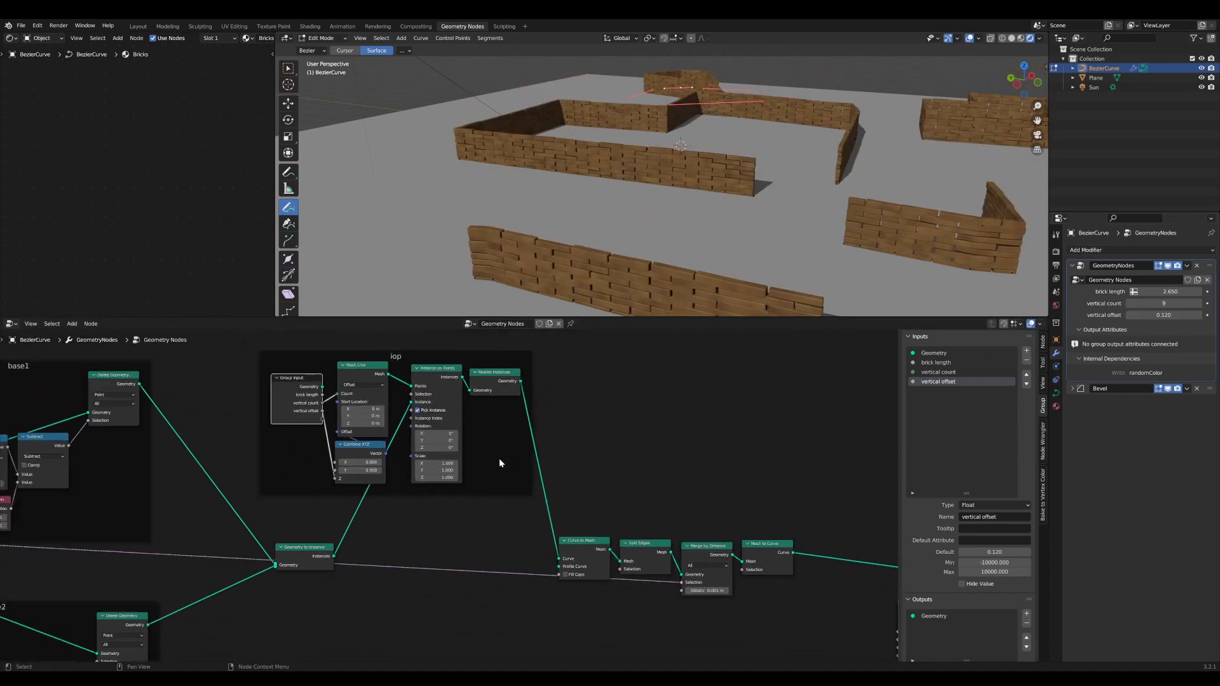
middle_drag(580, 507, 487, 444)
scroll(487, 444, up, 2)
middle_drag(539, 479, 438, 477)
middle_drag(620, 549, 589, 551)
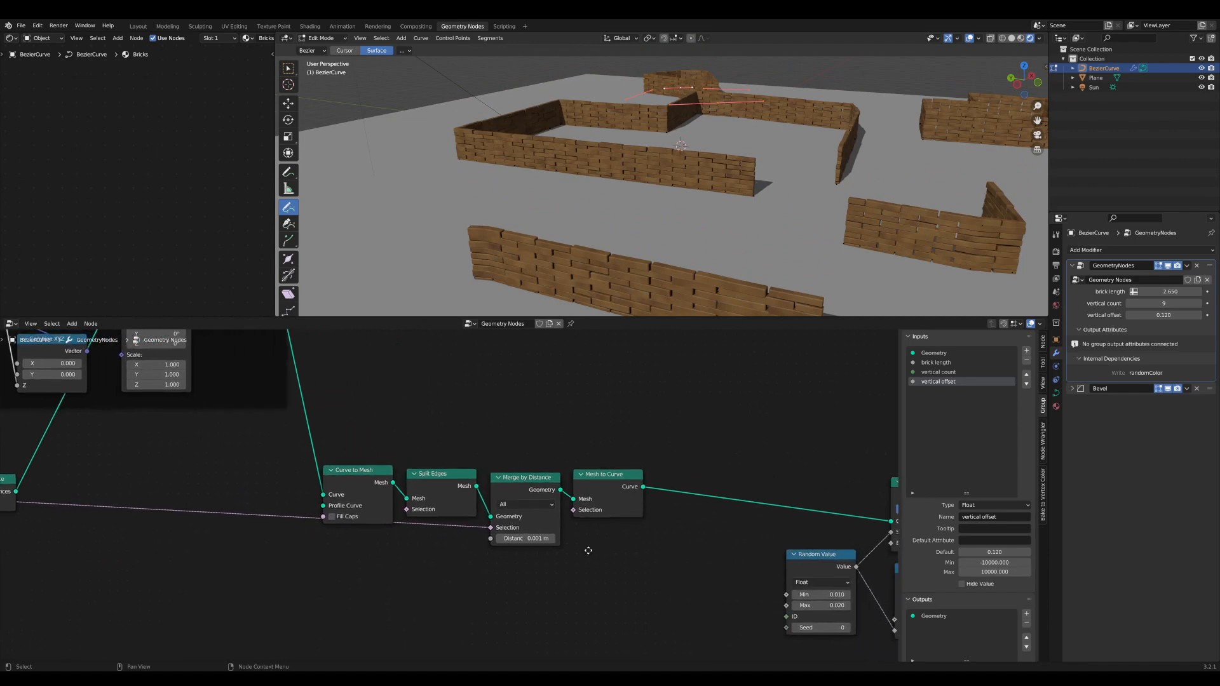
scroll(581, 537, down, 1)
drag(656, 583, 361, 472)
key(g)
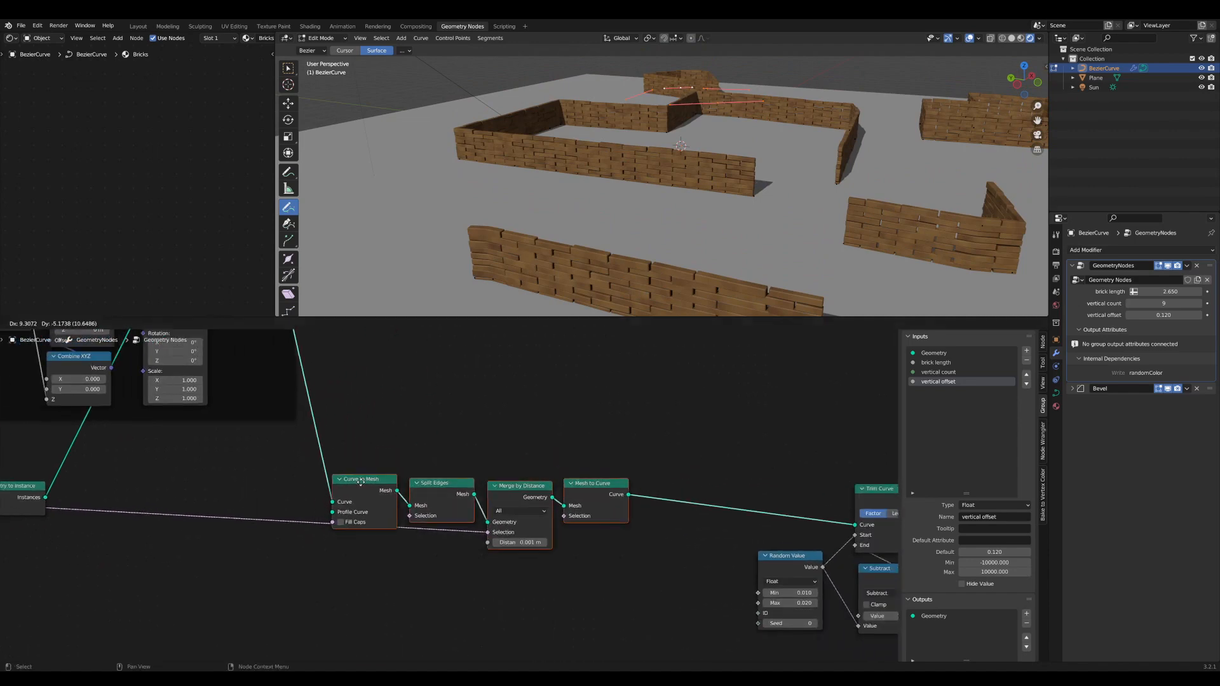
click(568, 494)
scroll(540, 525, up, 3)
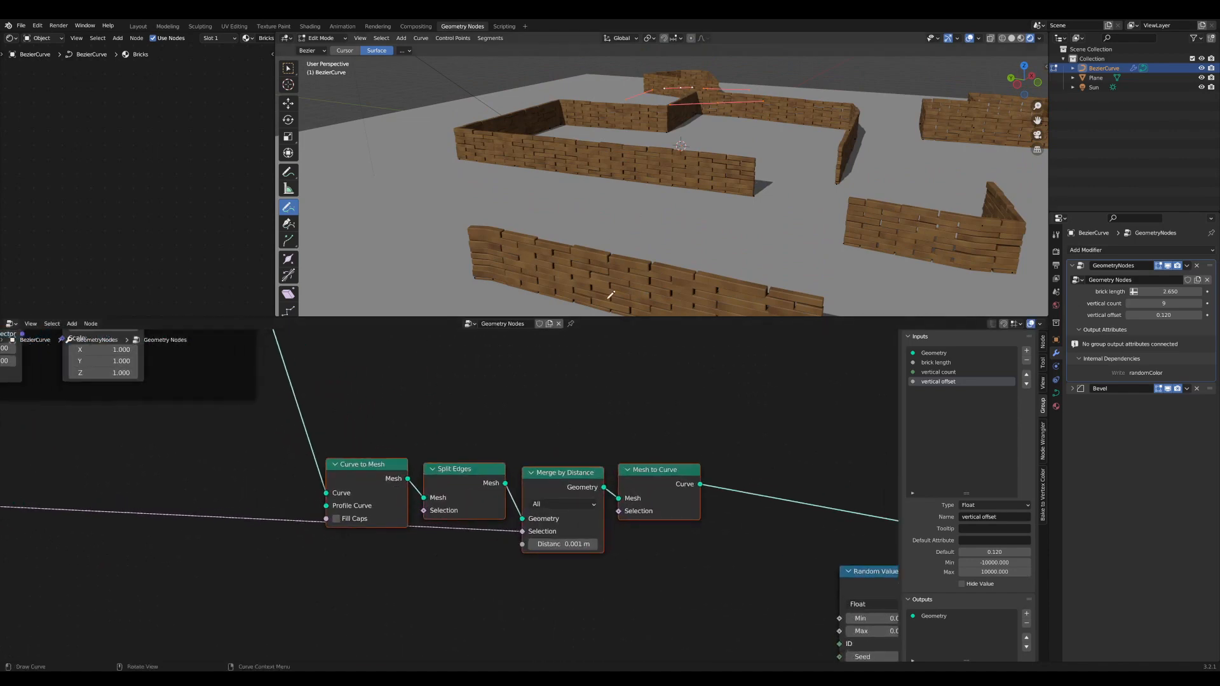
scroll(558, 478, down, 4)
scroll(542, 504, down, 1)
mouse_move(543, 503)
middle_down()
mouse_move(494, 463)
mouse_move(553, 521)
middle_up()
drag(552, 508, 543, 446)
- Arrange the Random Value and Subtract nodes compactly around the Trim Curve node
scroll(569, 539, down, 1)
scroll(278, 490, up, 4)
middle_drag(569, 539, 357, 542)
click(427, 575)
drag(427, 572, 431, 558)
middle_drag(445, 556, 489, 474)
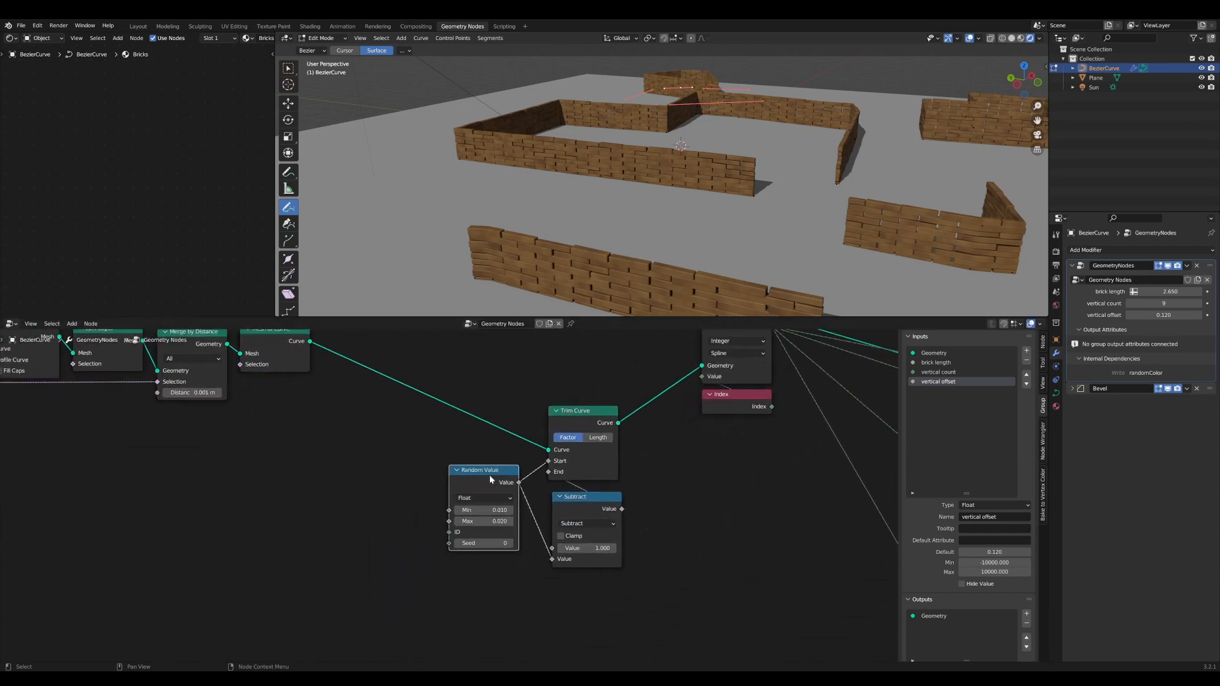
scroll(489, 475, up, 2)
mouse_move(585, 509)
mouse_down()
mouse_move(552, 503)
mouse_move(579, 503)
mouse_up()
- Frame the Trim Curve, Random Value and Subtract nodes, label the frame "gaps" and turn off its custom color
drag(652, 577, 440, 387)
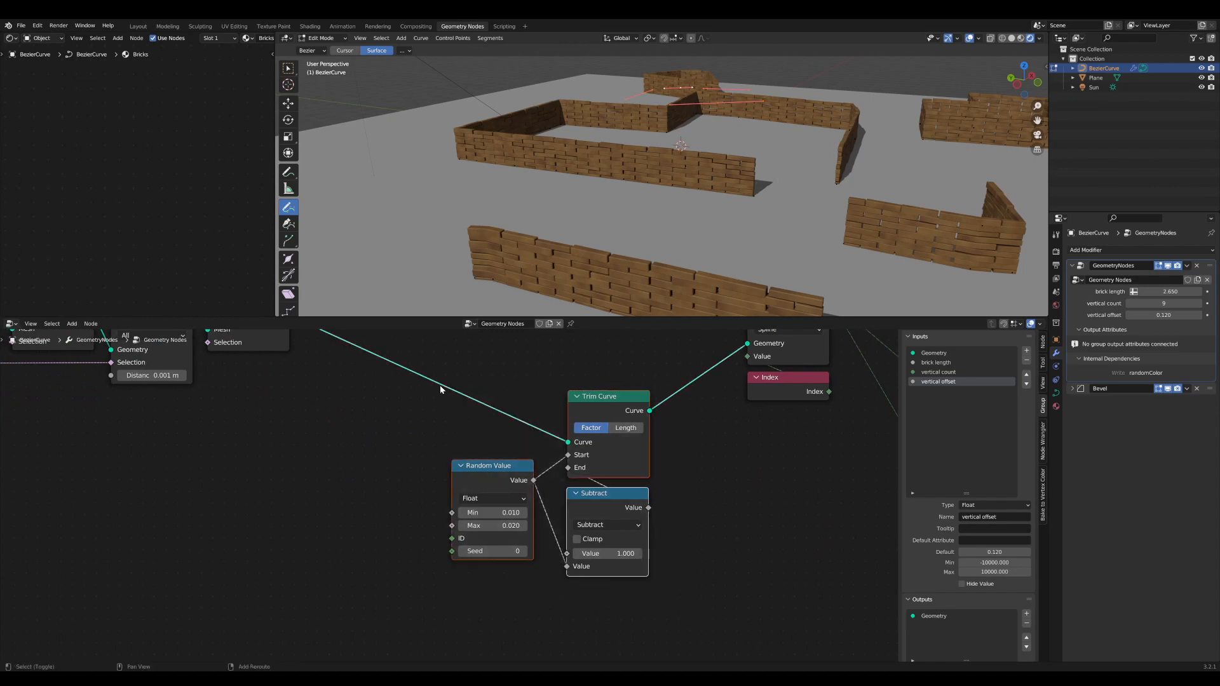
key(ctrl+j)
click(1042, 344)
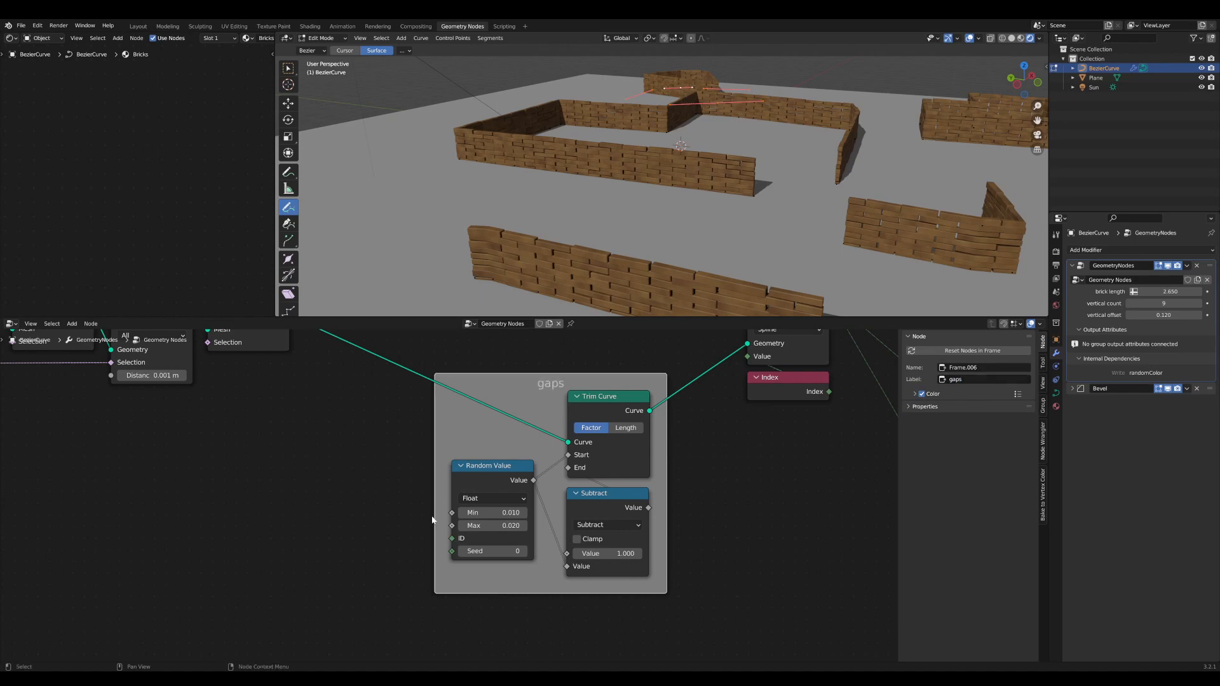
click(922, 394)
- Merge the Random Value's two outgoing links through a reroute in the gaps frame, and delete the Random Value node
scroll(493, 497, up, 2)
drag(499, 476, 454, 485)
scroll(454, 489, up, 3)
scroll(574, 534, down, 1)
middle_drag(508, 507, 540, 538)
scroll(509, 521, down, 2)
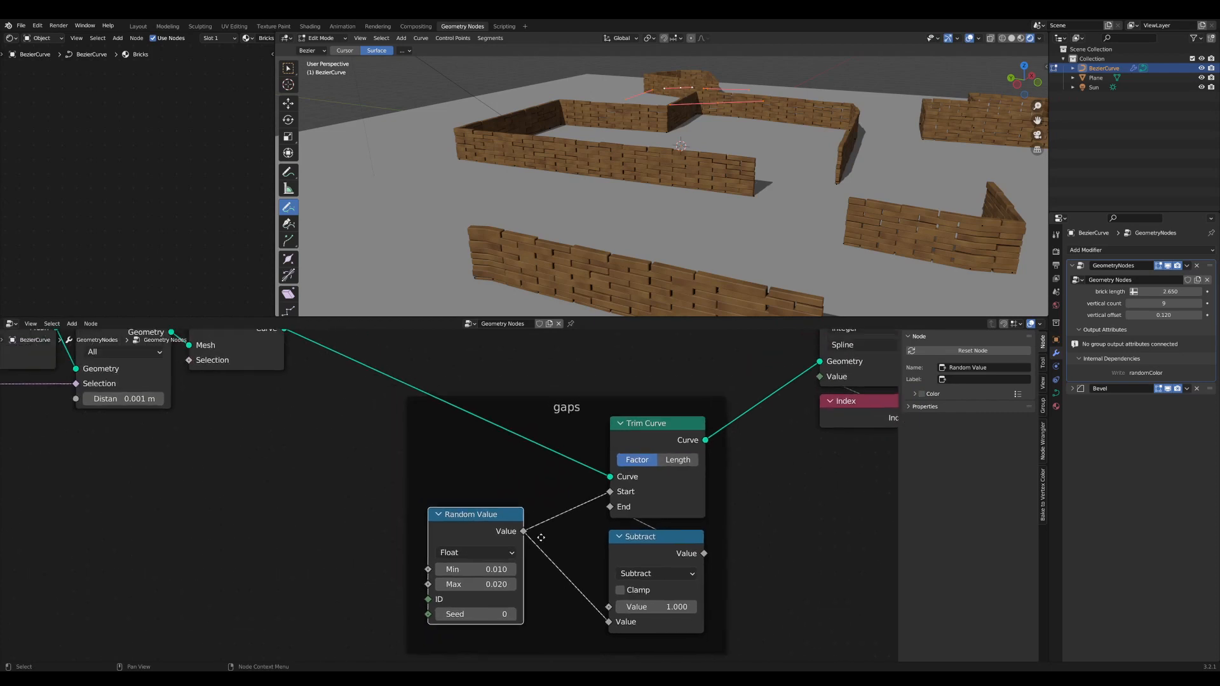
shift+right_drag(551, 500, 555, 593)
click(477, 525)
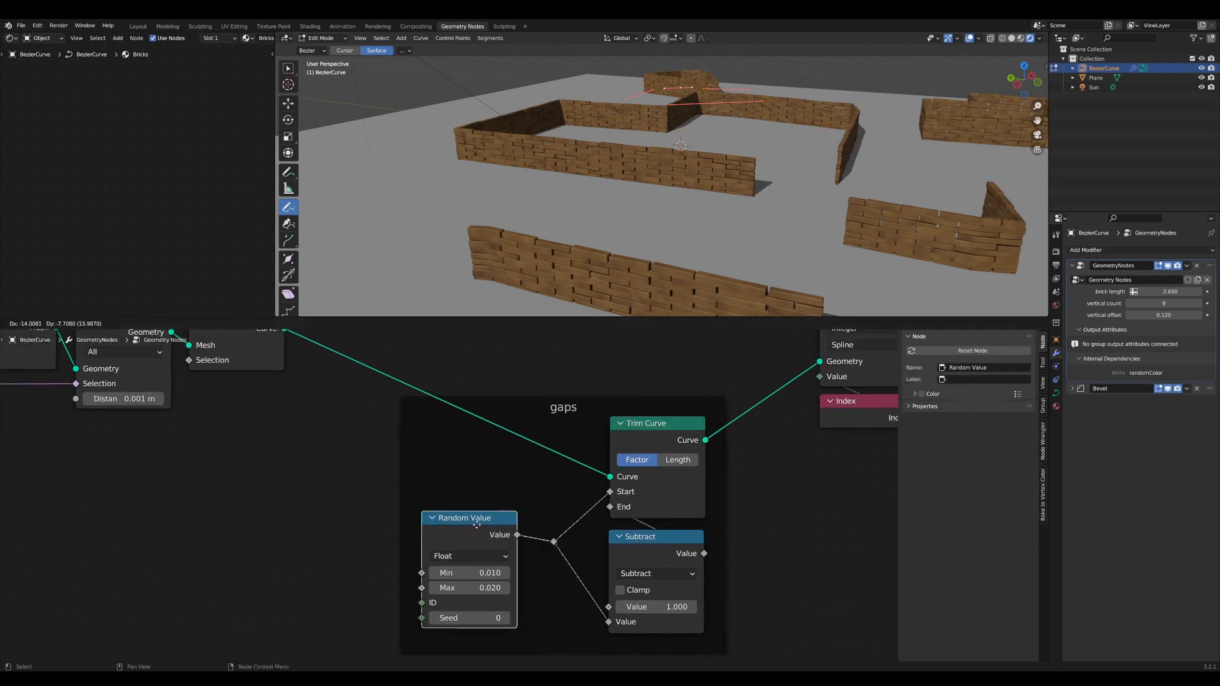
key(x)
- Add a Group Input node beside the gaps frame and connect a new input to the reroute feeding Trim Curve and Subtract
key(Tab)
text(gi)
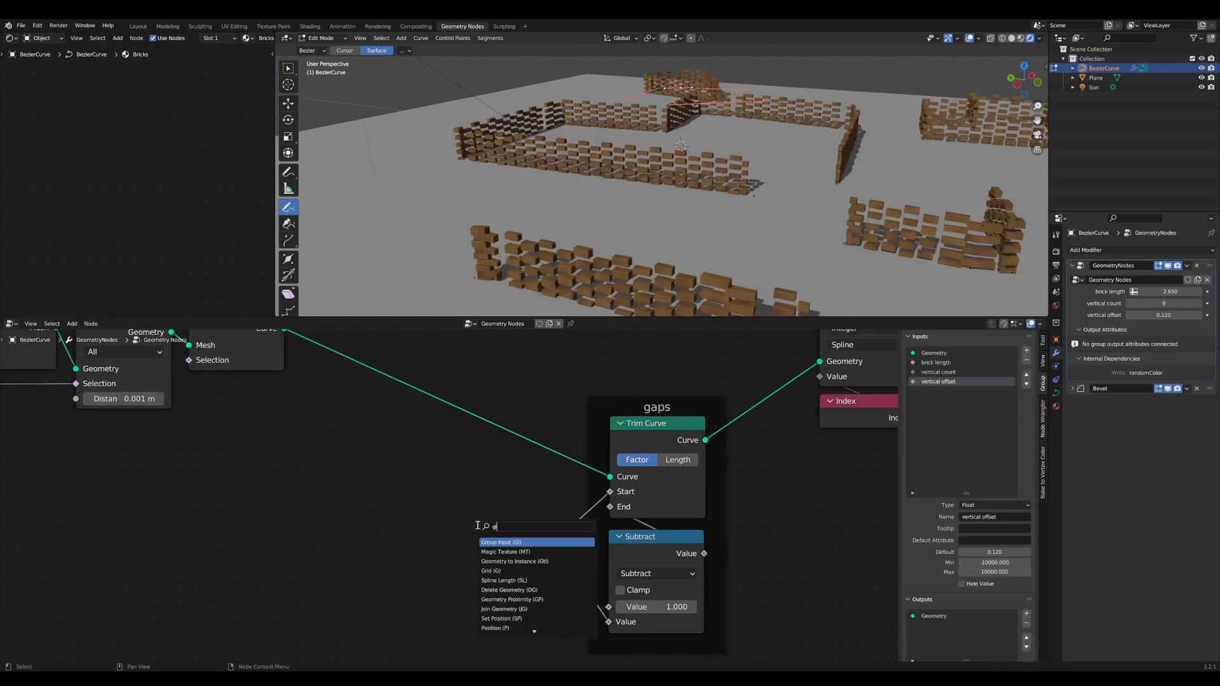
click(491, 544)
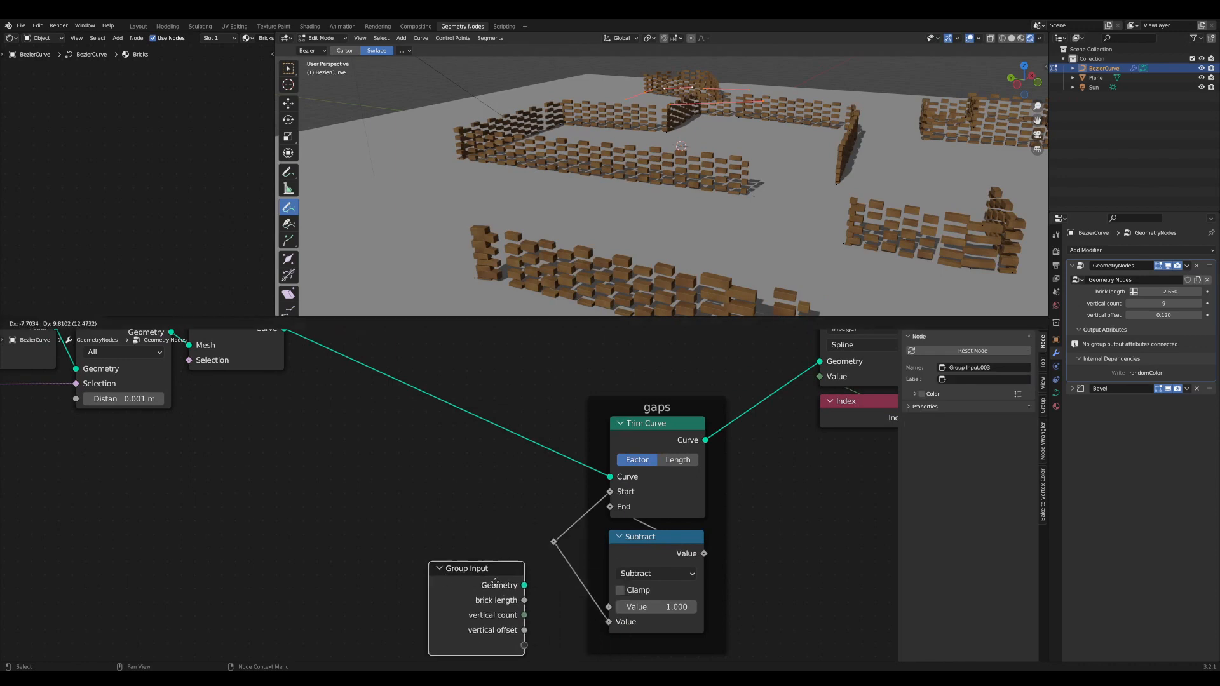
click(516, 608)
drag(513, 608, 554, 542)
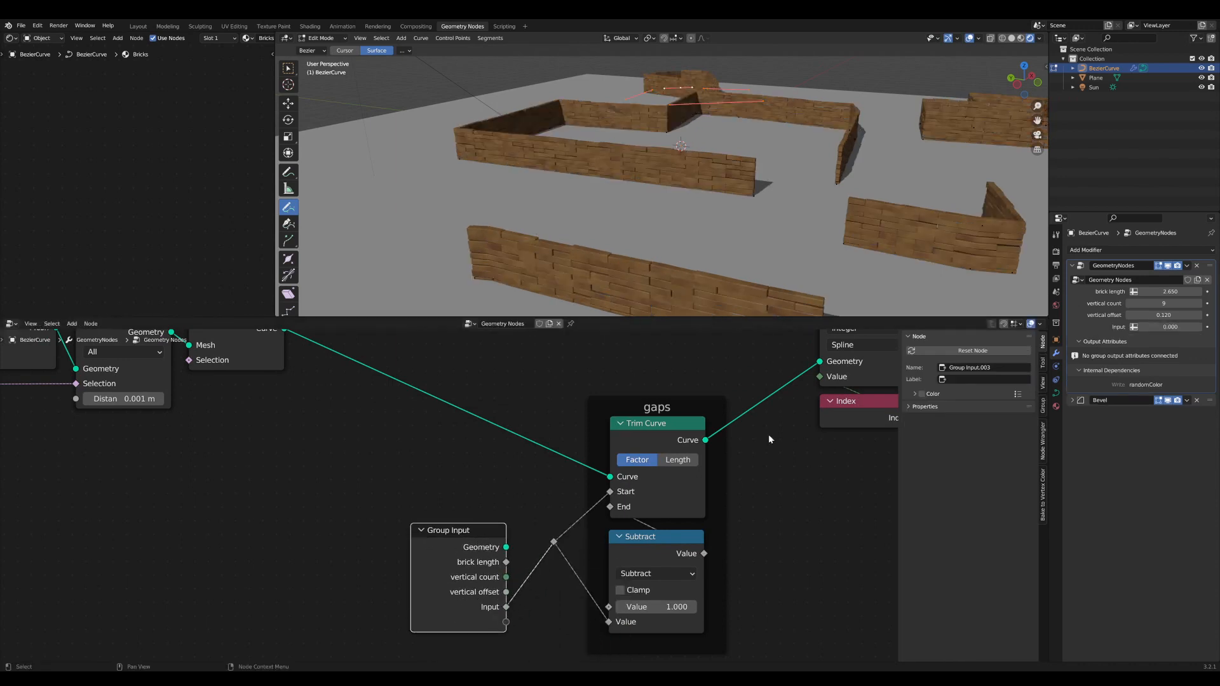
- Rename the newly added group input to "gaps"
click(1040, 413)
click(946, 391)
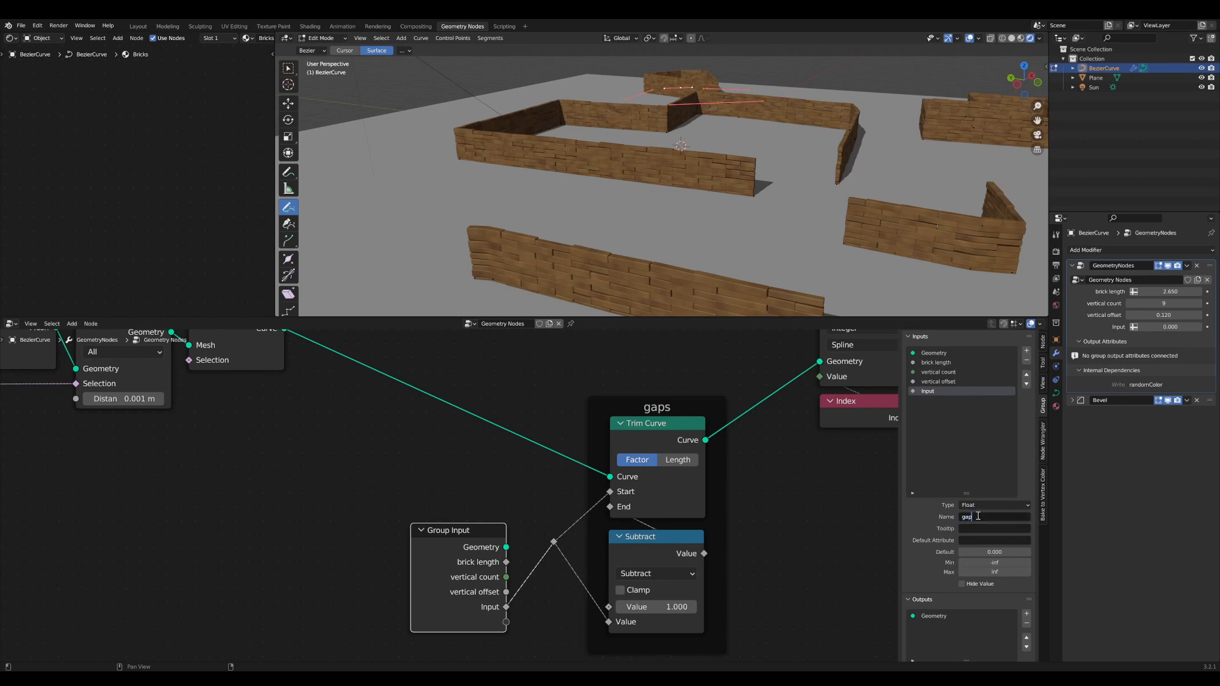
key(Return)
- Move the Group Input node beside Trim Curve and dissolve the reroute while keeping its links
drag(445, 525, 518, 483)
click(554, 543)
key(ctrl+x)
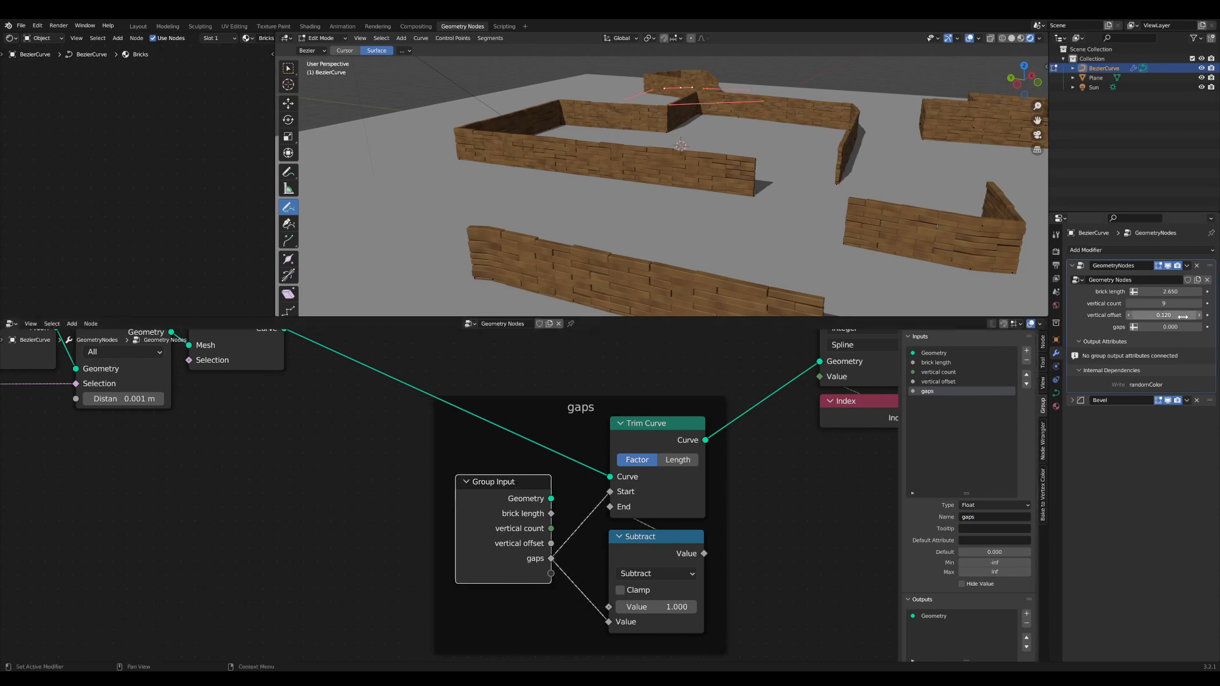
- Set the modifier's gaps value to 0.014 and nudge the gaps frame into place
mouse_move(1170, 326)
mouse_down()
mouse_move(1198, 327)
mouse_move(1175, 326)
mouse_up()
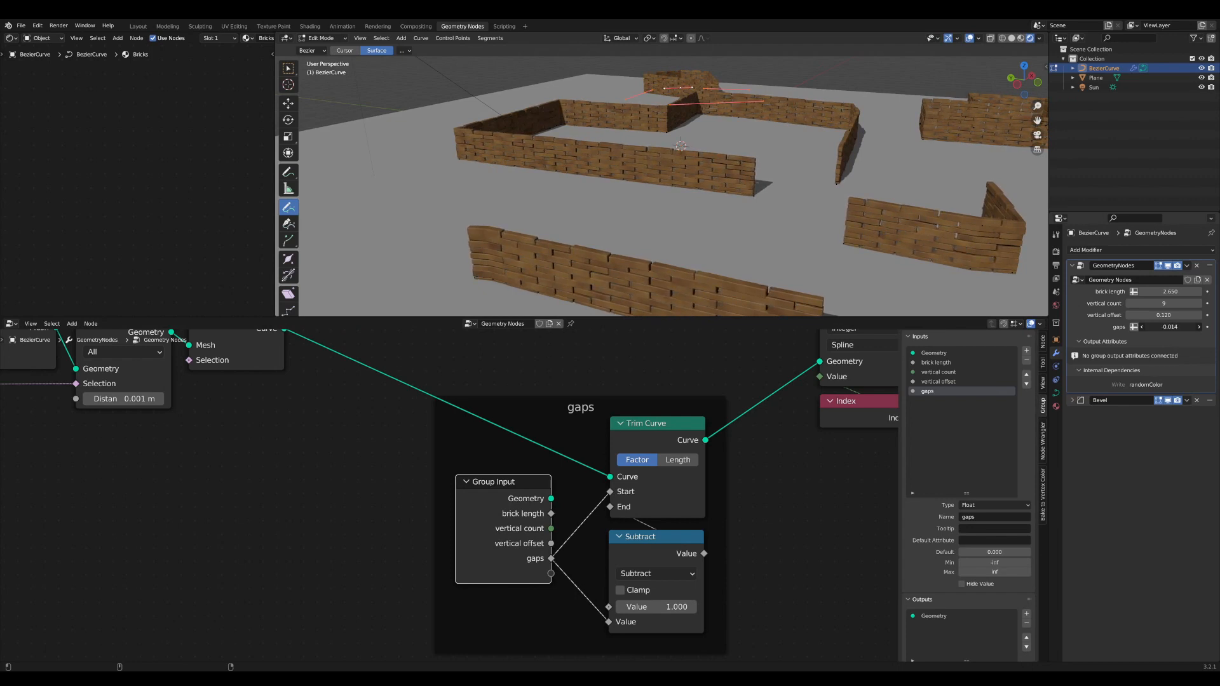
scroll(580, 463, down, 5)
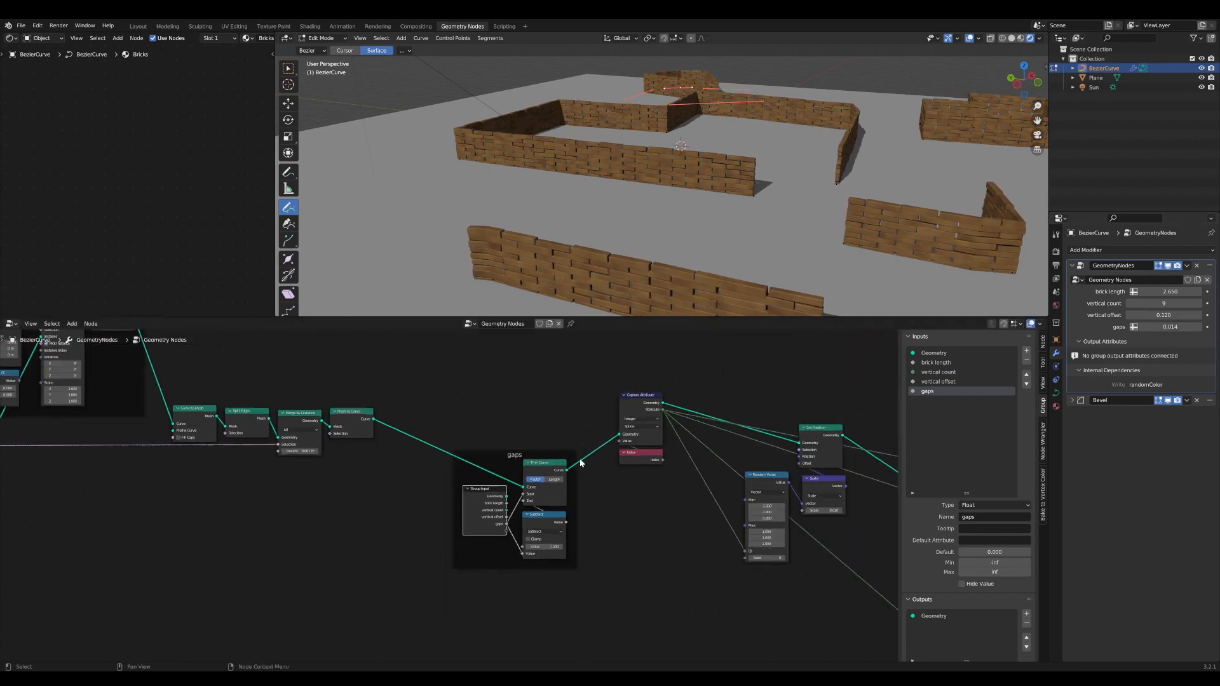
scroll(580, 463, down, 1)
middle_drag(566, 465, 474, 463)
drag(458, 456, 449, 454)
- Frame the Capture Attribute and Index nodes after the gaps frame, label it "brick index" and turn off its custom color
scroll(557, 465, up, 5)
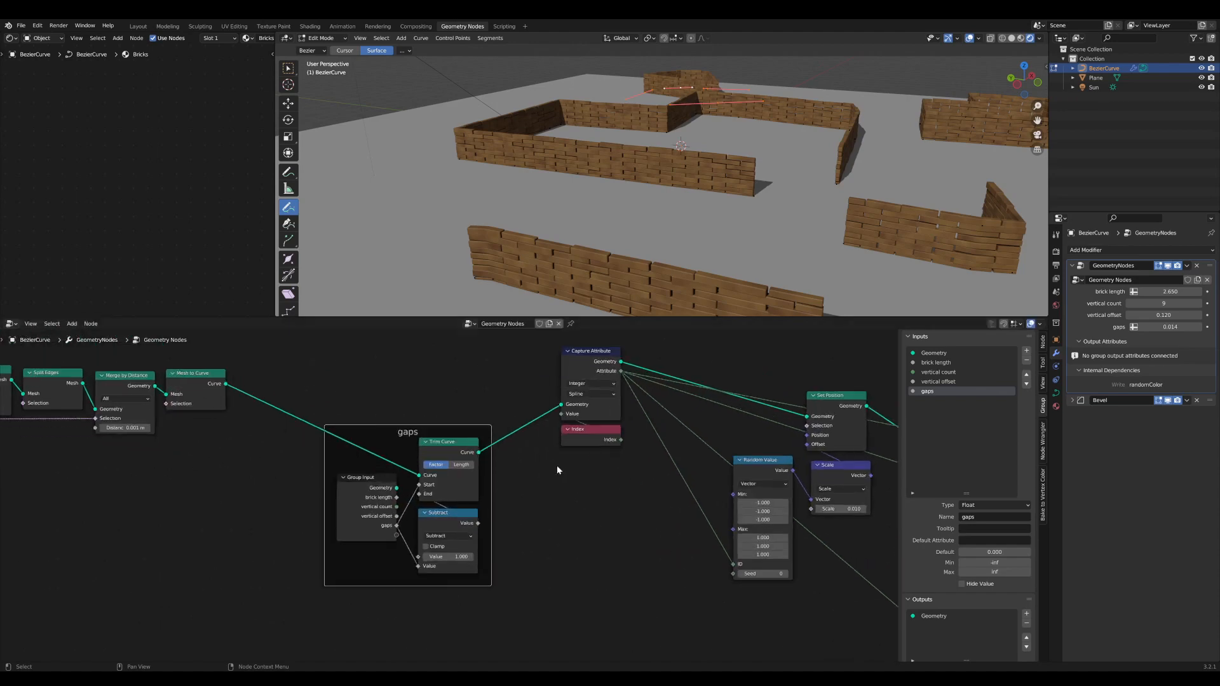
scroll(459, 570, up, 4)
middle_drag(572, 466, 544, 524)
scroll(489, 571, up, 2)
scroll(545, 527, up, 1)
drag(547, 562, 482, 360)
drag(482, 360, 493, 399)
scroll(502, 406, down, 1)
middle_drag(510, 414, 537, 413)
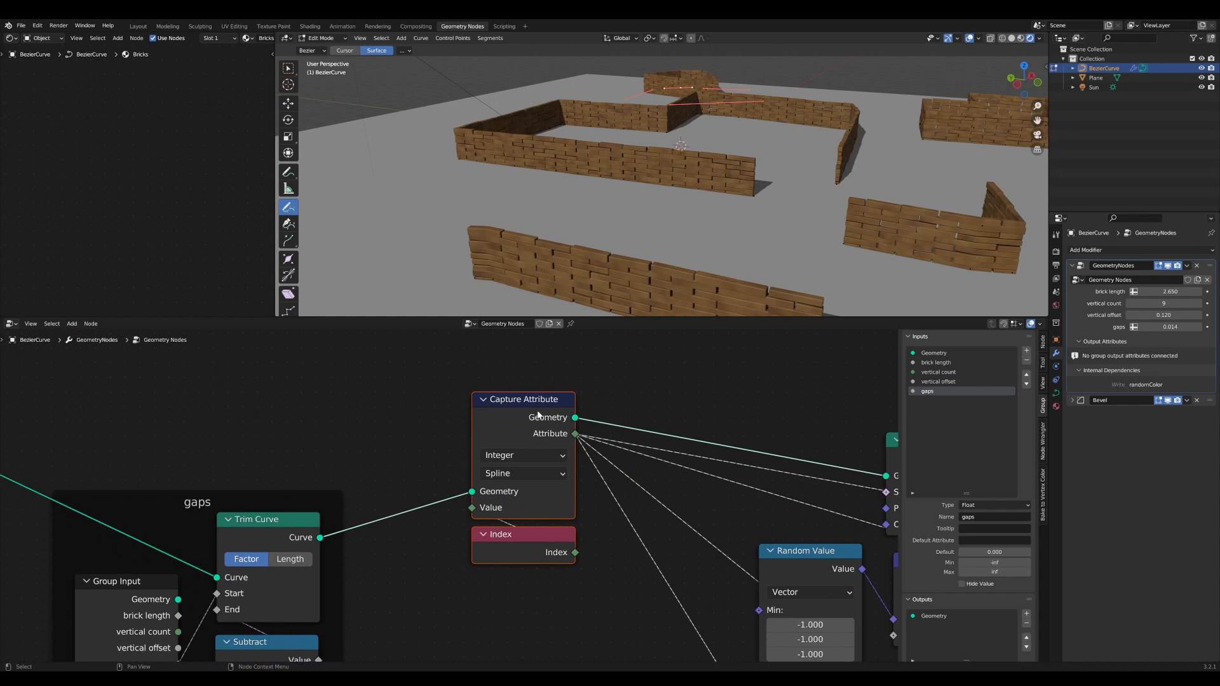
key(ctrl+j)
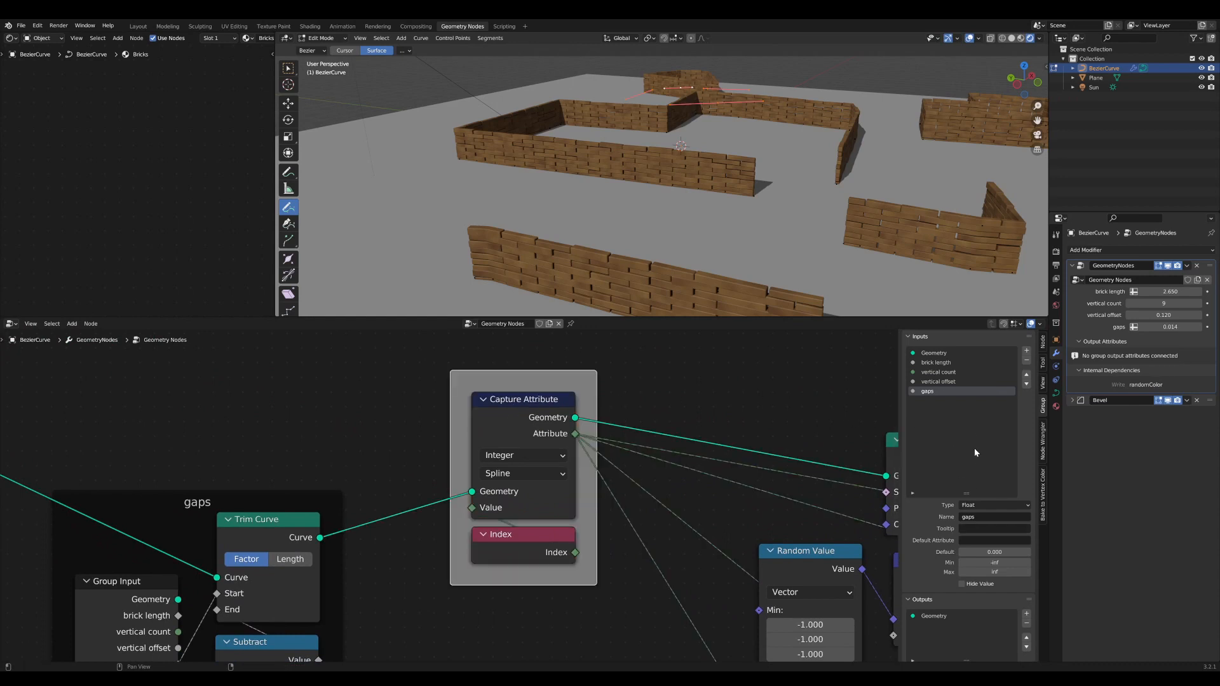
click(1043, 343)
click(926, 395)
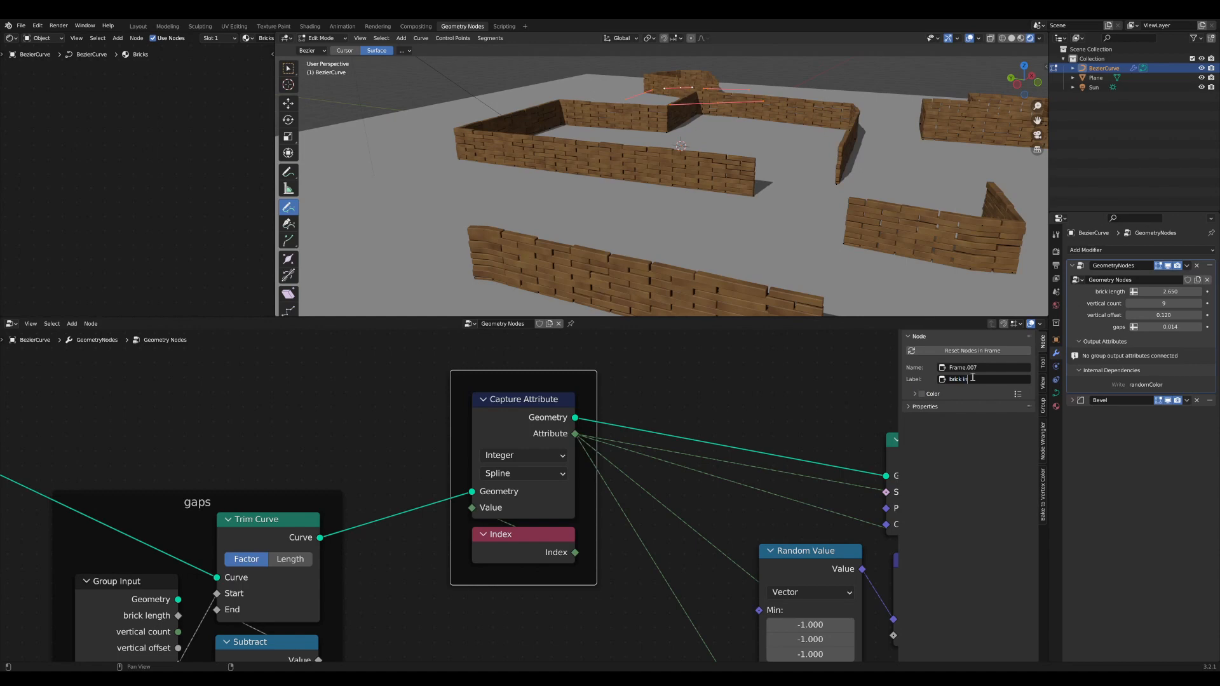
key(Return)
- Arrange the vector Random Value and Scale nodes closely beneath the Set Position node
scroll(494, 496, down, 4)
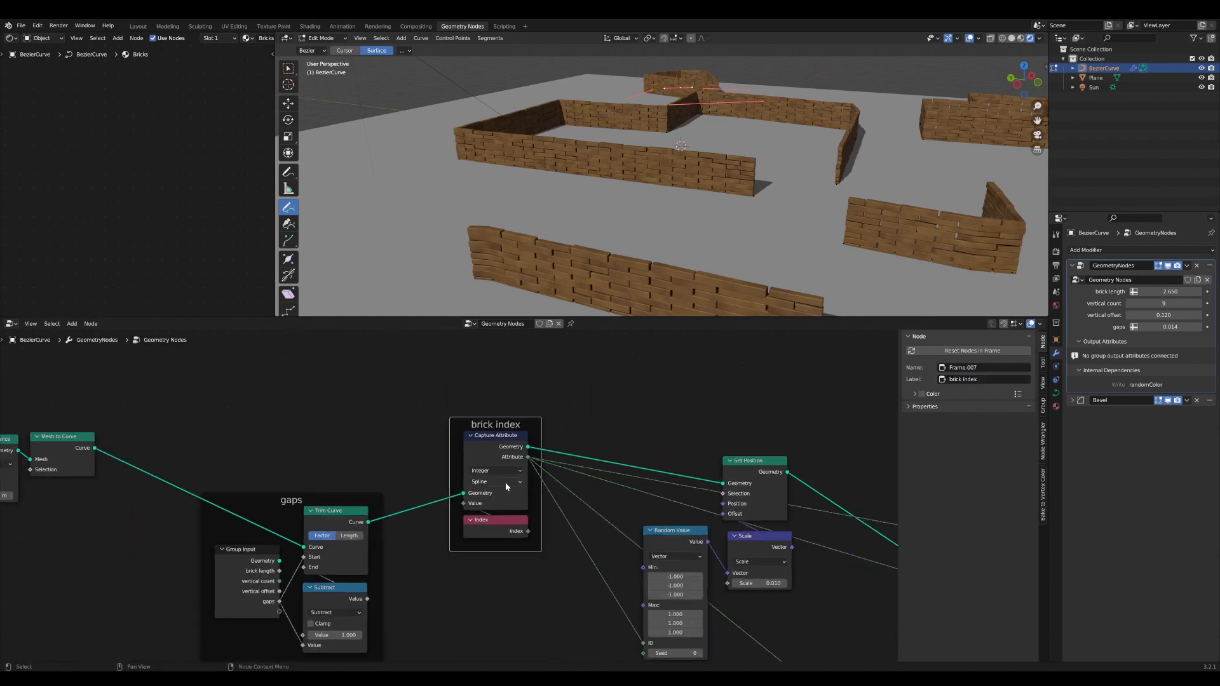
middle_drag(463, 491, 443, 431)
scroll(443, 431, up, 5)
drag(450, 439, 449, 422)
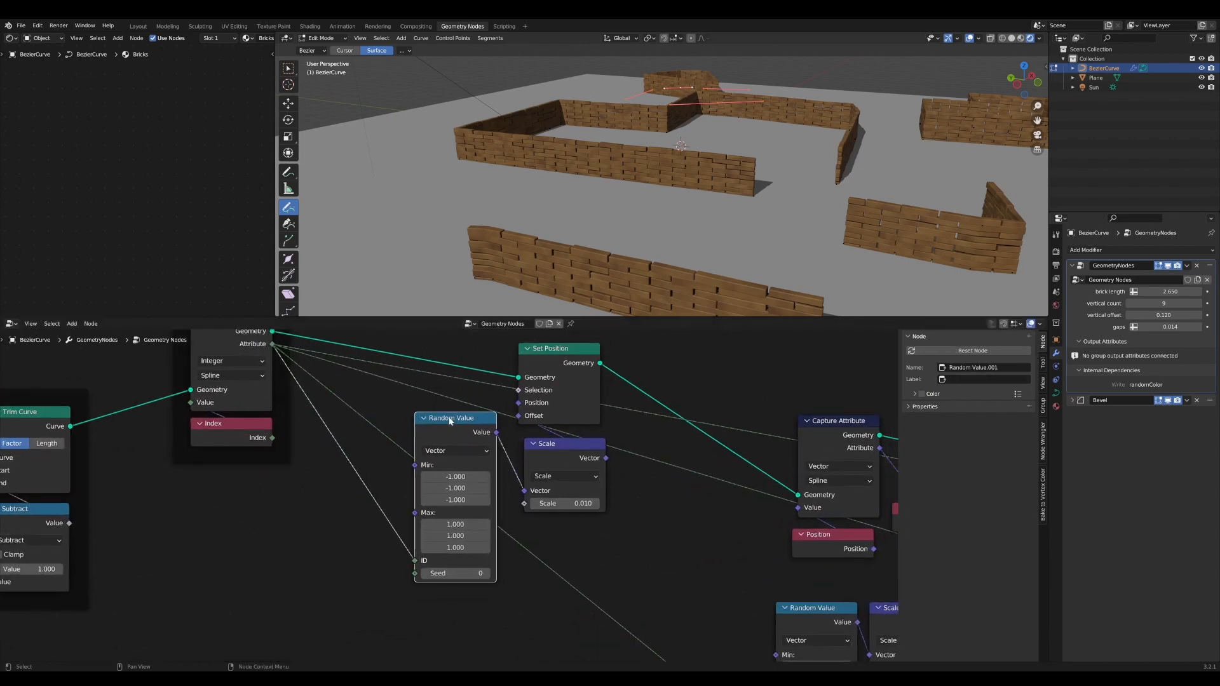
drag(575, 443, 565, 442)
mouse_move(566, 501)
mouse_down()
mouse_move(607, 501)
mouse_move(554, 501)
mouse_up()
right_click(566, 502)
scroll(615, 584, down, 4)
- Frame the Set Position, Random Value and Scale nodes, label the frame "random pos" and turn off its custom color
drag(613, 588, 412, 381)
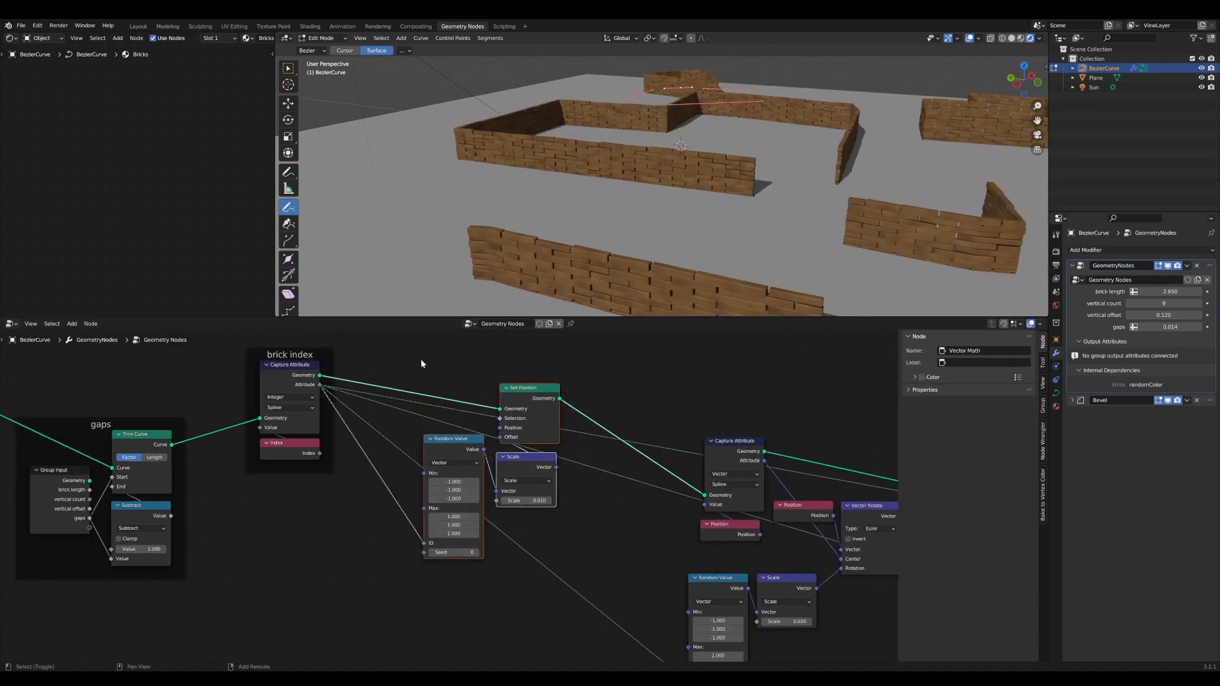
key(shift+p)
click(922, 394)
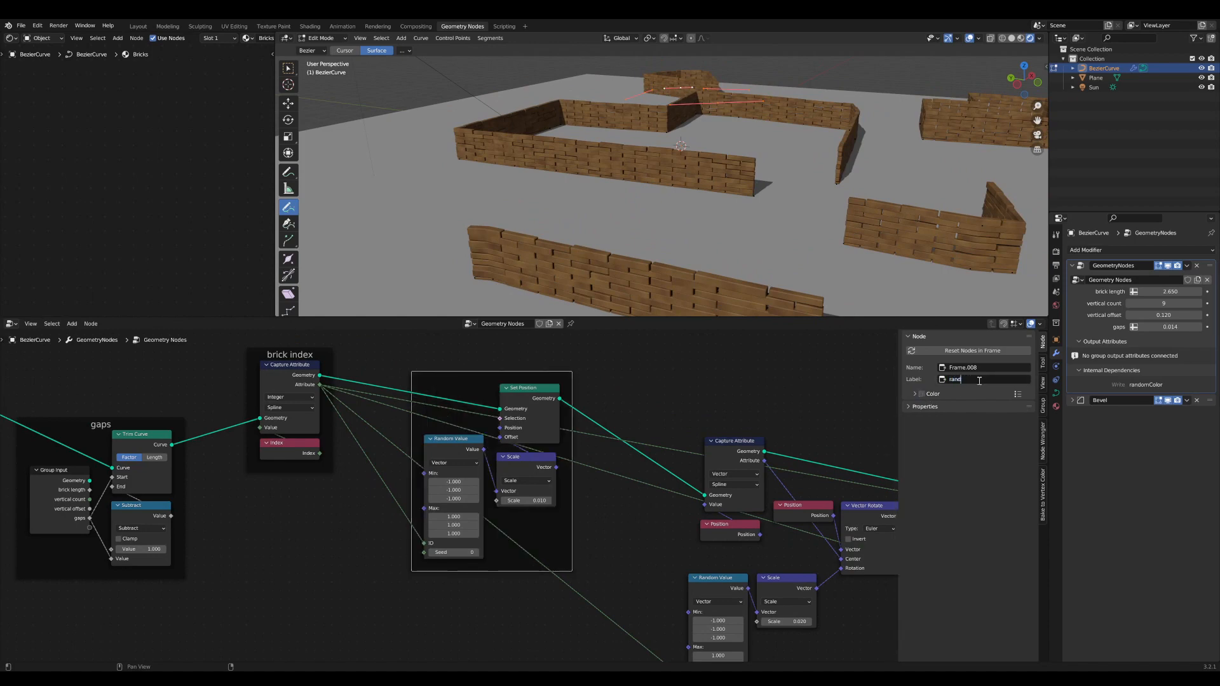
key(Return)
- Add a Group Input node in the random pos frame and connect a new input to the Scale node's Scale value
scroll(373, 410, up, 5)
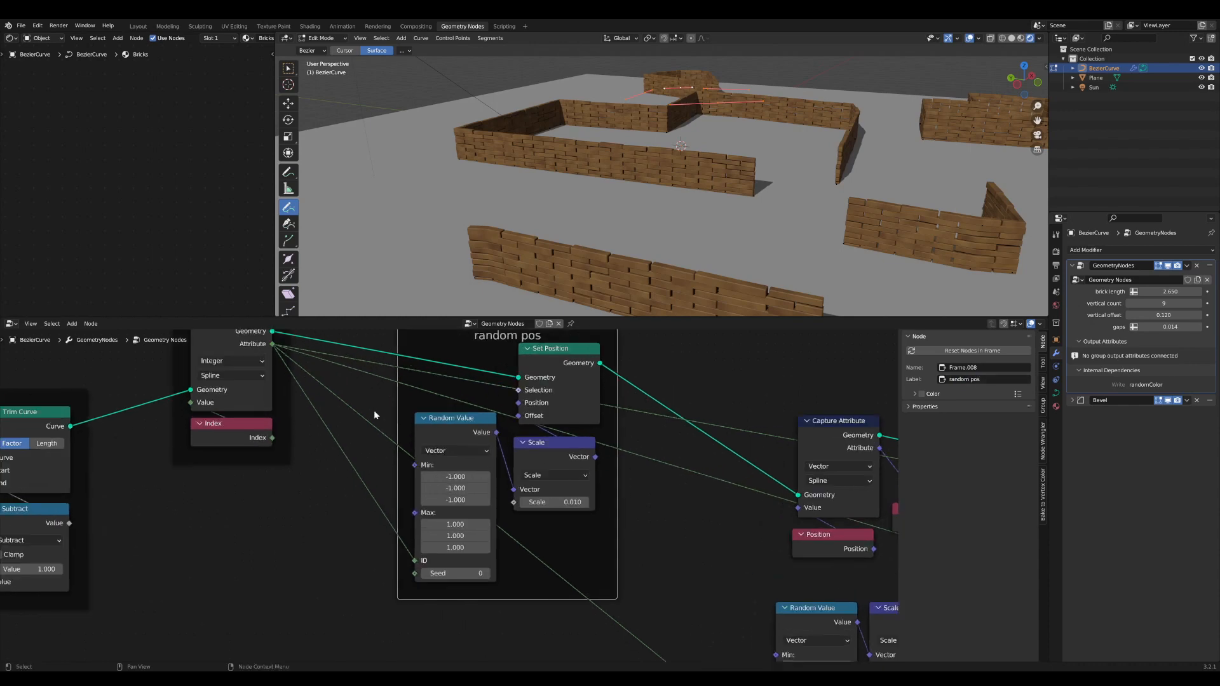
mouse_move(654, 537)
middle_down()
mouse_move(689, 537)
mouse_move(632, 536)
middle_up()
scroll(691, 540, up, 4)
scroll(632, 535, up, 1)
mouse_move(615, 498)
shift+mouse_down()
mouse_move(647, 498)
mouse_move(602, 497)
mouse_move(615, 497)
shift+mouse_up()
middle_drag(603, 581, 589, 559)
key(Tab)
text(gi)
key(Return)
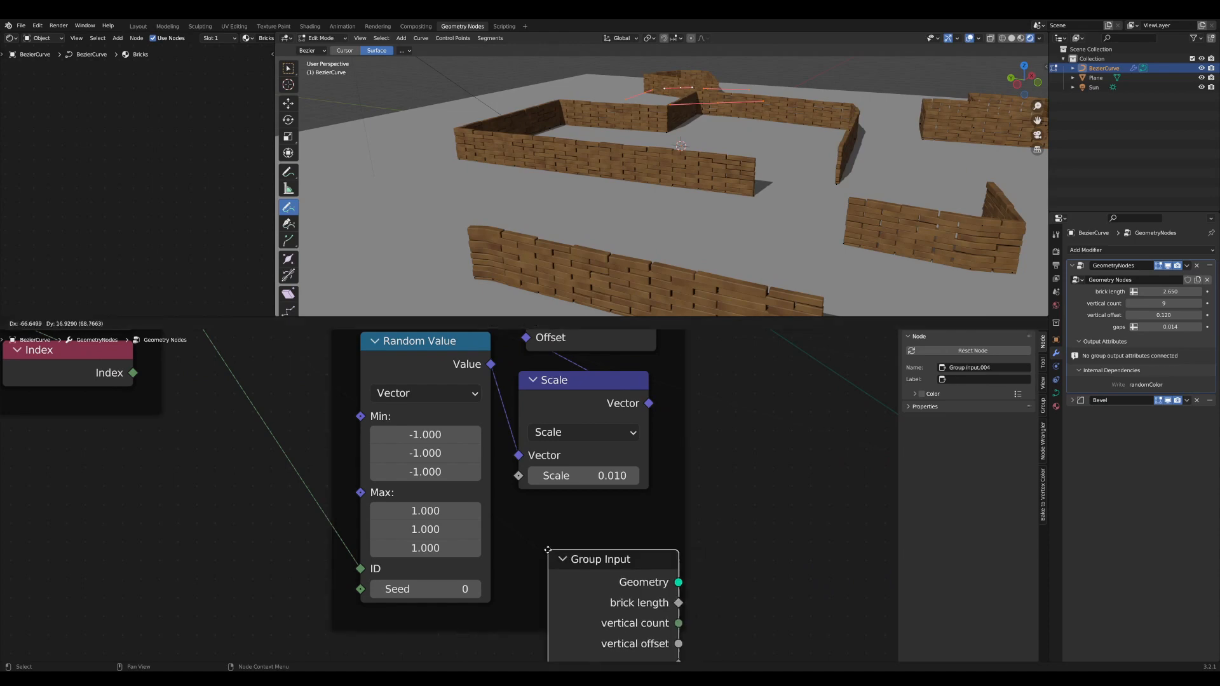
click(551, 509)
scroll(572, 546, down, 3)
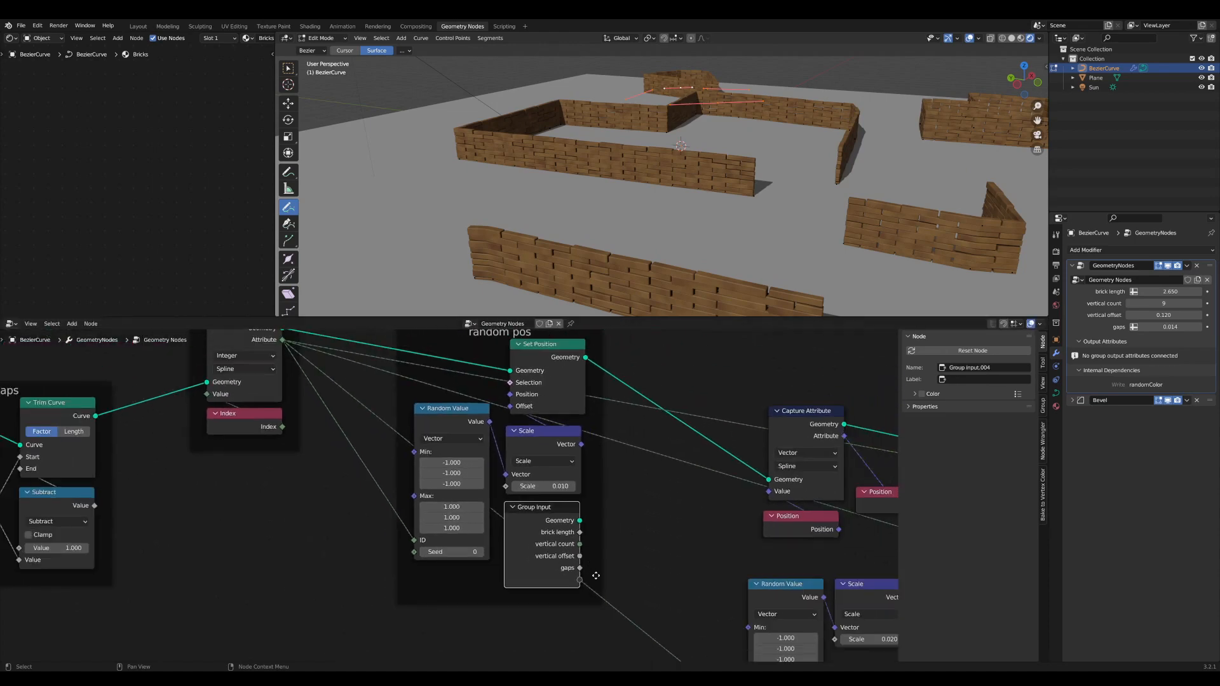
drag(580, 581, 506, 486)
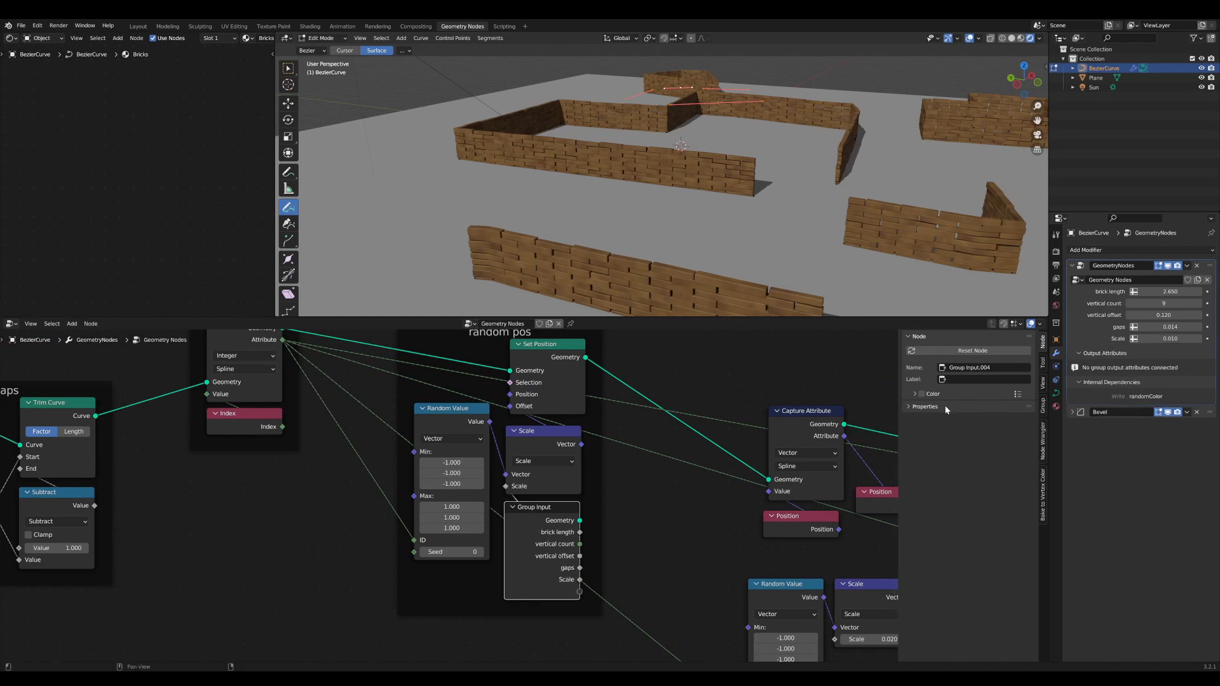
- Rename the Scale group input to "random position amount"
click(1044, 407)
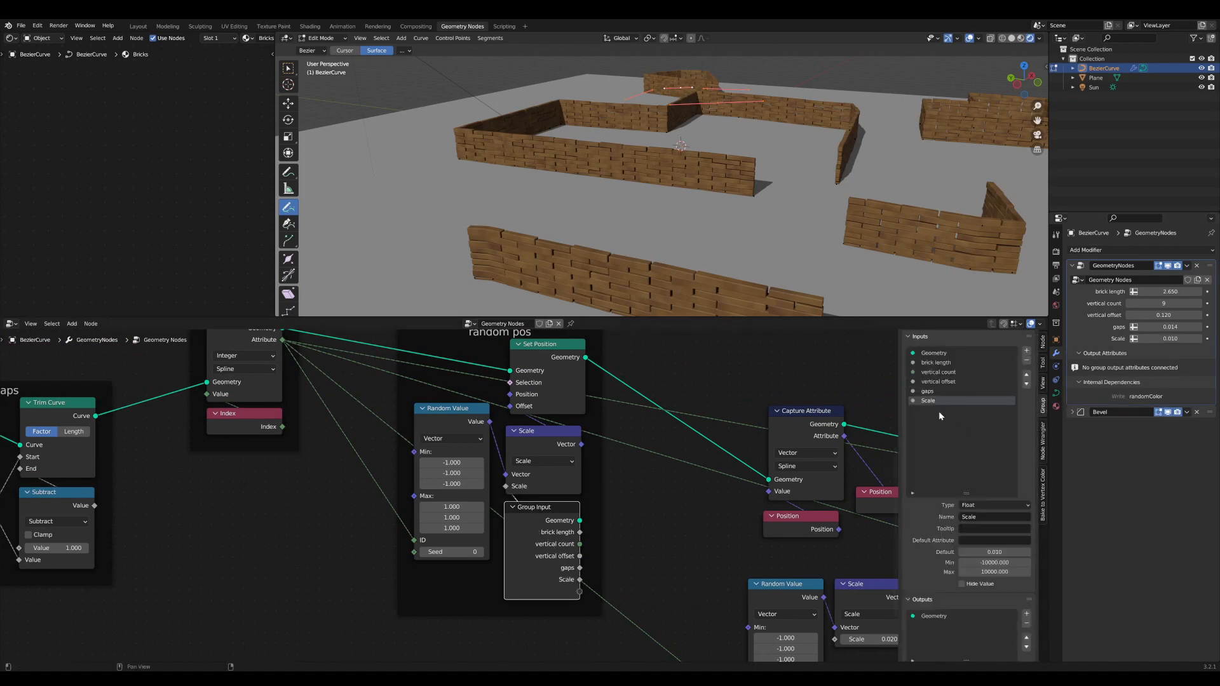
click(979, 517)
text(random postion amount)
key(Return)
scroll(569, 512, up, 1)
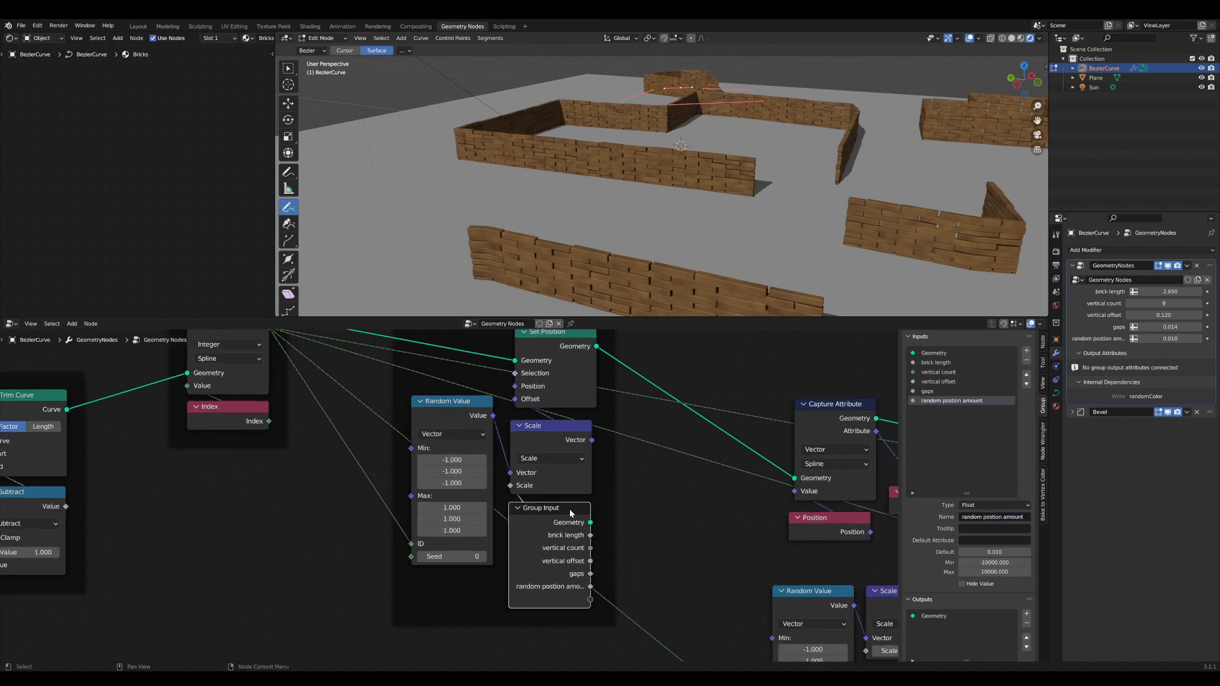
click(1012, 517)
click(992, 517)
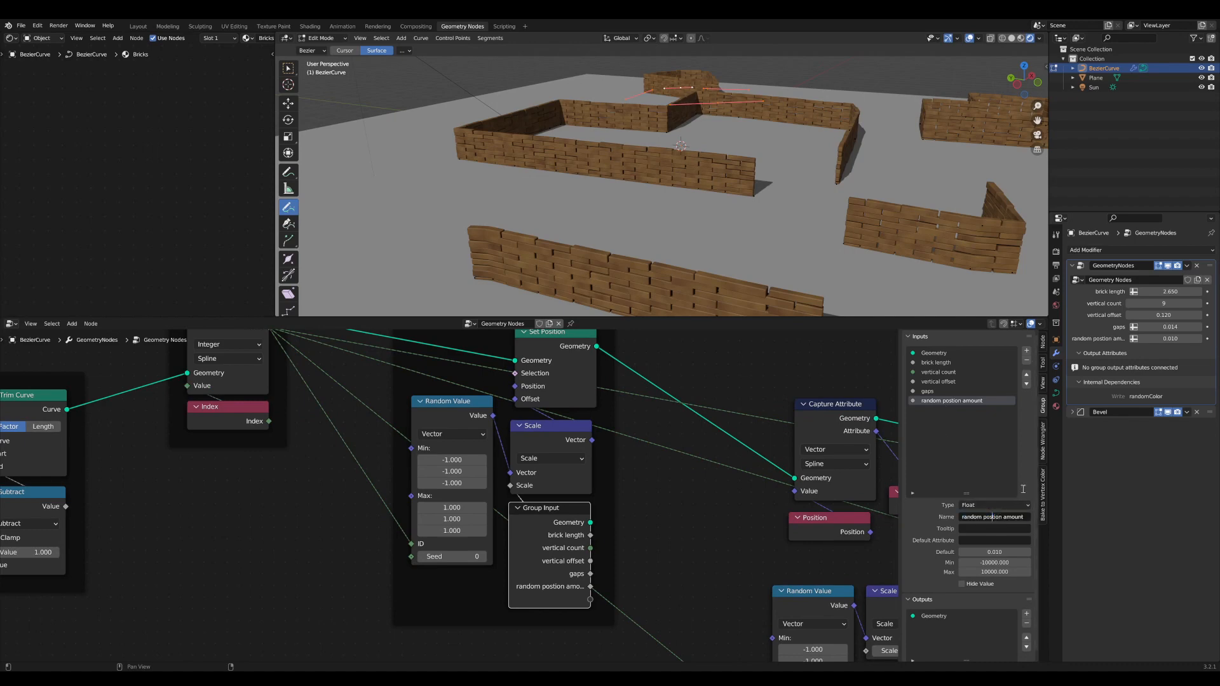
text(i)
key(Return)
- Move the random pos frame's Group Input node to the input side of the Random Value node
drag(535, 513, 338, 538)
scroll(404, 533, up, 3)
middle_drag(404, 534, 539, 511)
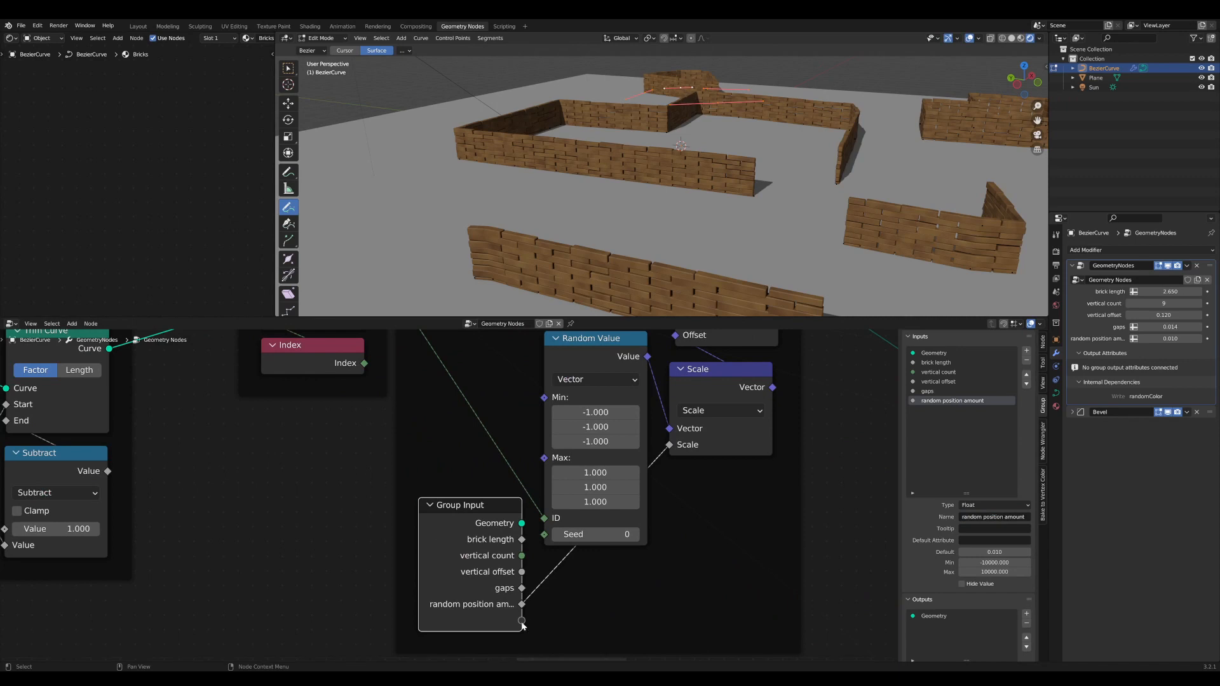
- Expose the random pos Random Value node's Seed as a group input and move it directly below Geometry in the input order
drag(548, 528, 546, 533)
scroll(506, 504, down, 1)
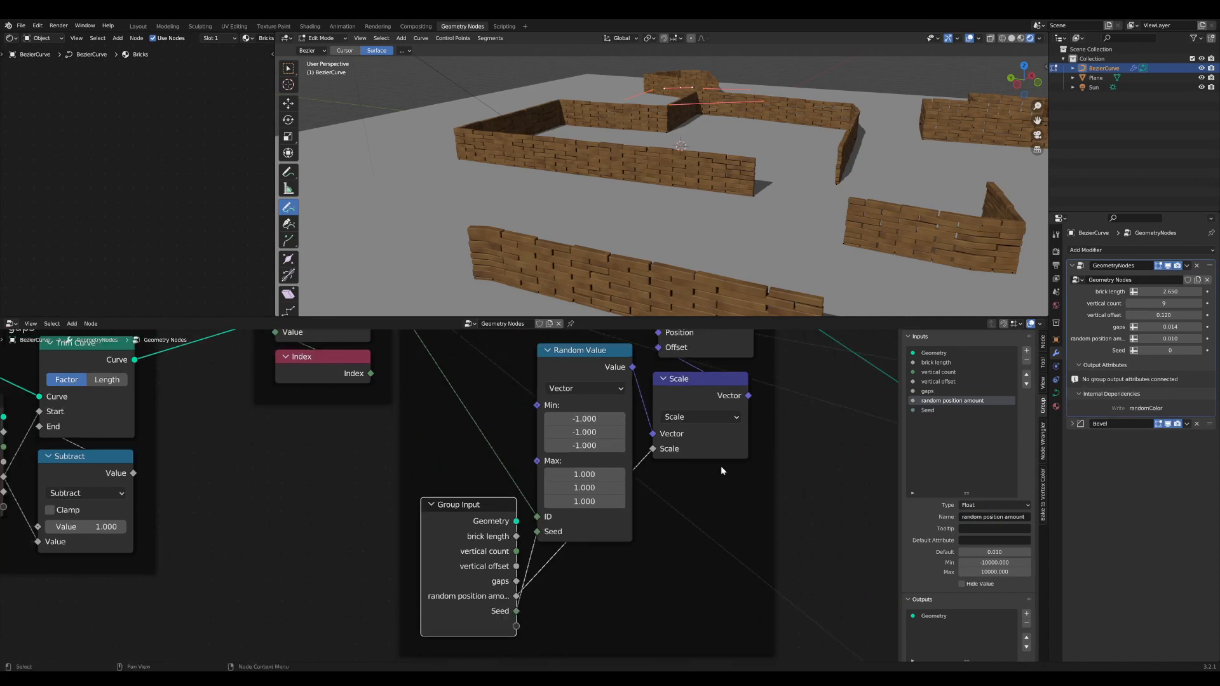
click(927, 410)
click(1026, 375)
click(1026, 375)
click(1026, 375)
click(1026, 375)
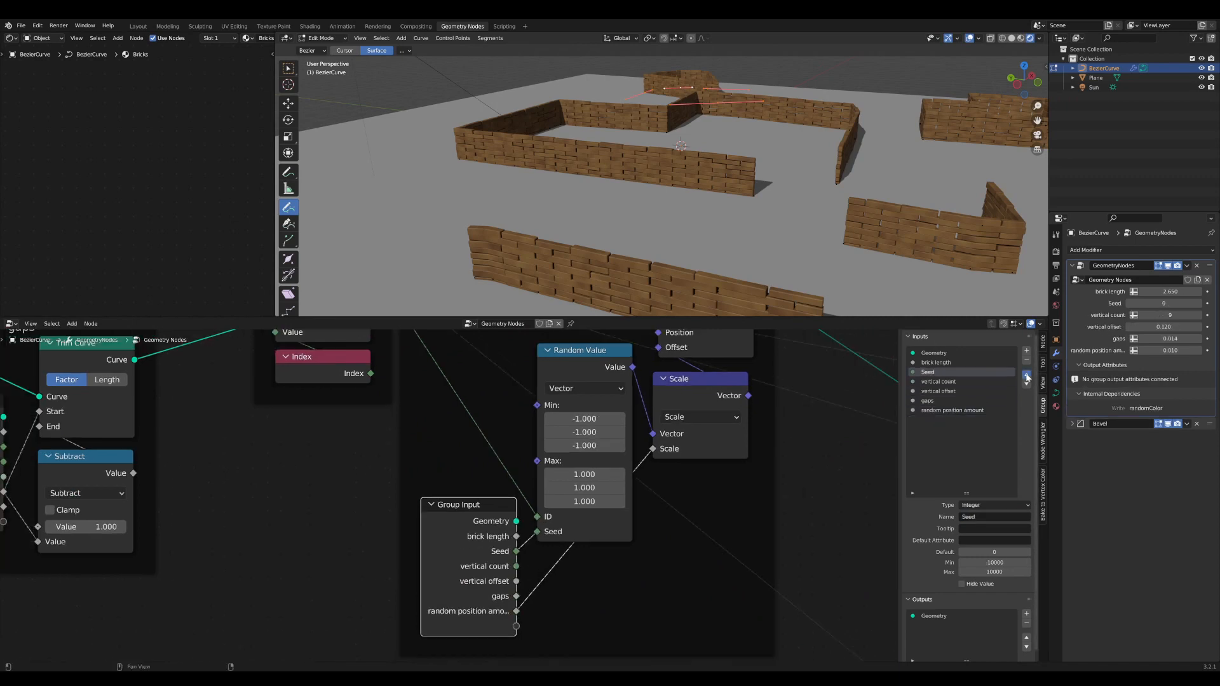
click(1026, 375)
click(1026, 375)
click(1026, 384)
scroll(604, 558, down, 2)
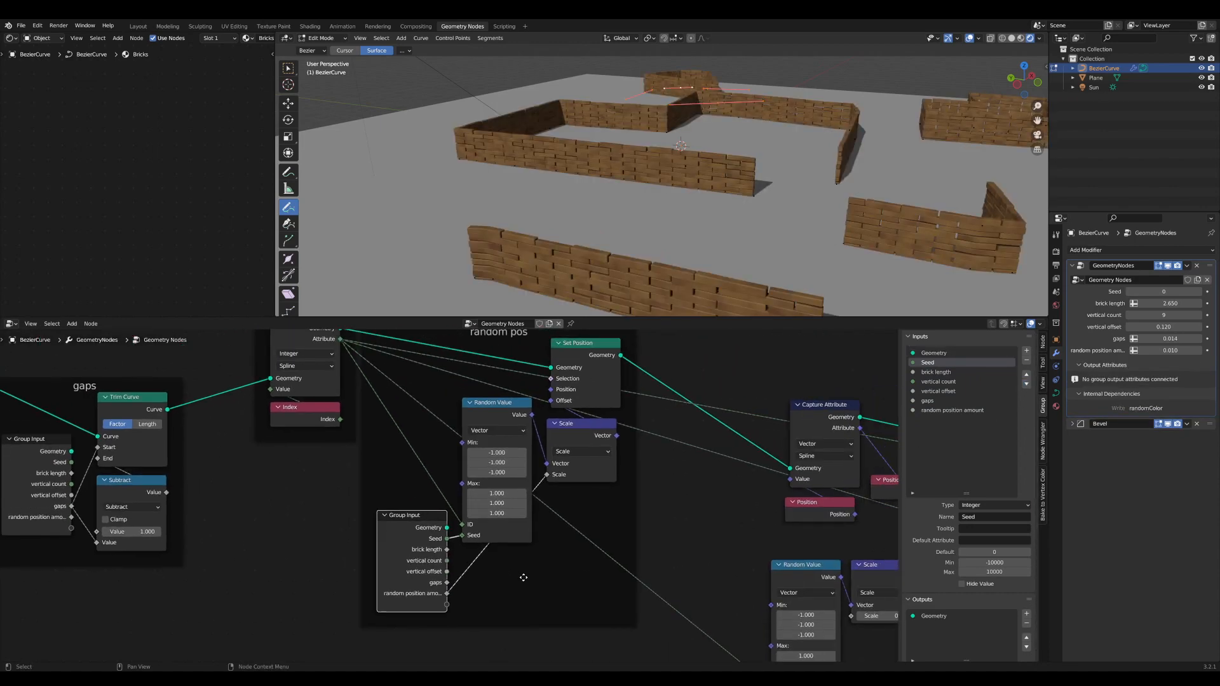
- Move the random pos frame slightly away from the brick index frame
scroll(370, 543, down, 2)
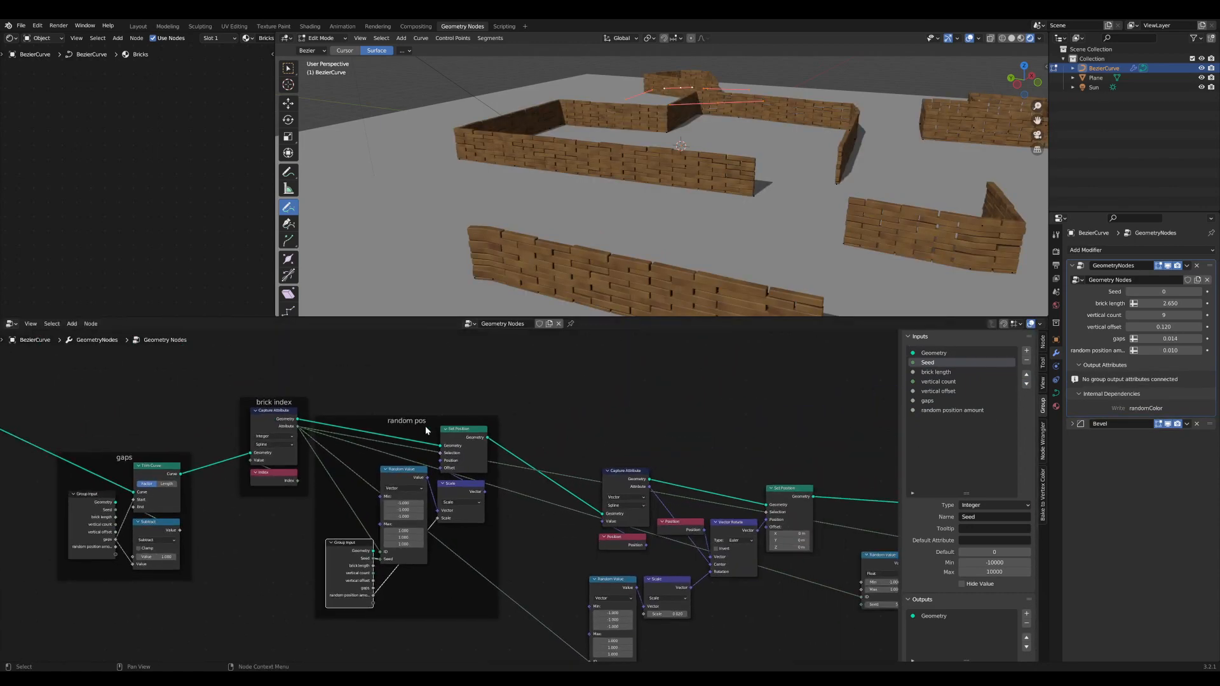
drag(425, 427, 457, 430)
middle_drag(473, 447, 295, 404)
scroll(478, 522, up, 6)
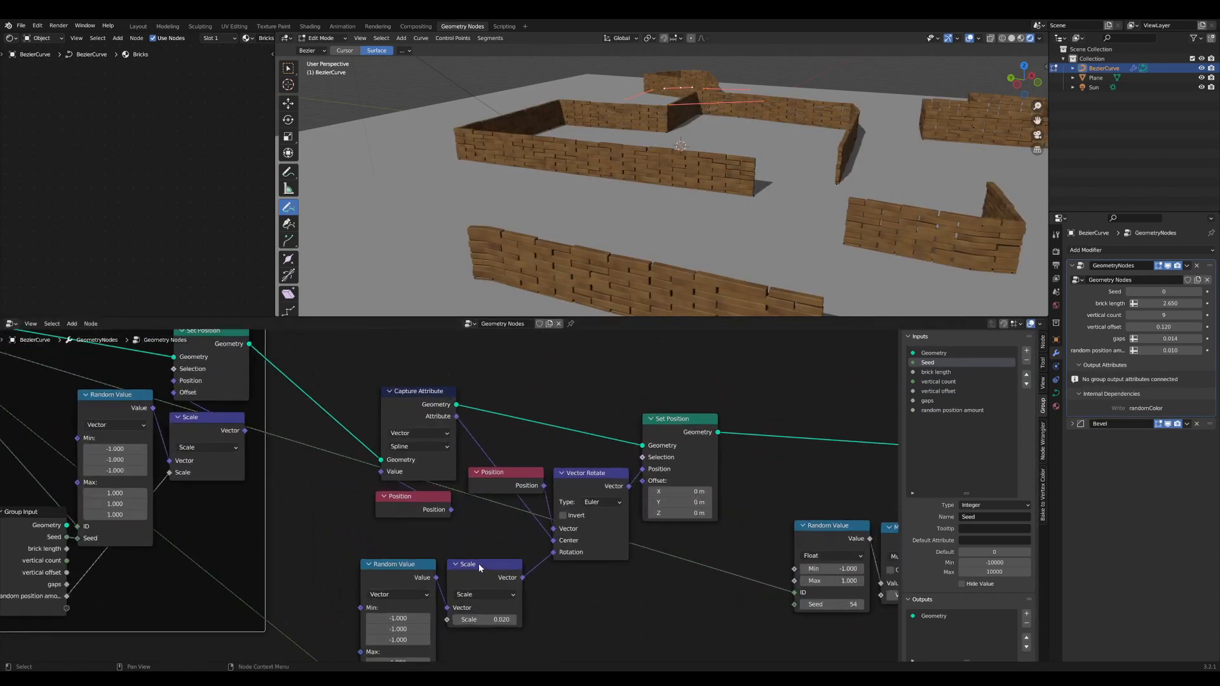
- Rearrange the rotation nodes, repositioning the Random Value and Scale pair and the Capture Attribute with its Position node
middle_drag(479, 564, 460, 524)
scroll(459, 524, down, 1)
drag(518, 606, 399, 514)
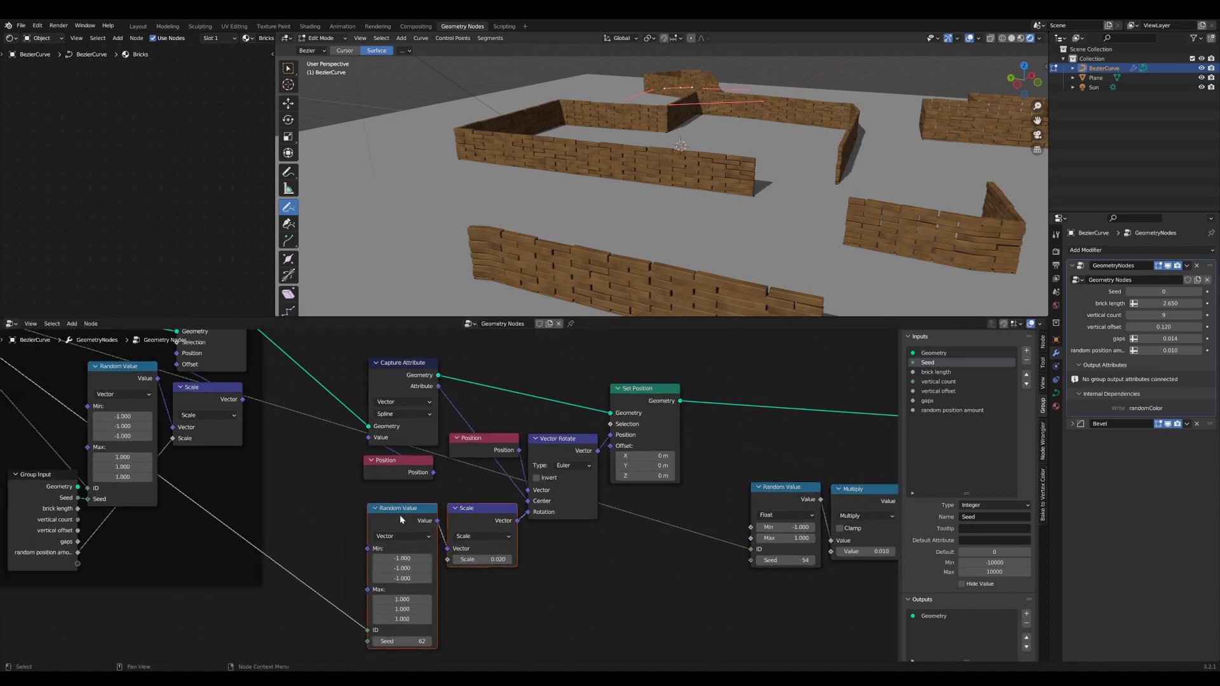
scroll(399, 515, up, 2)
middle_drag(399, 515, 359, 513)
scroll(529, 597, down, 6)
drag(565, 609, 454, 570)
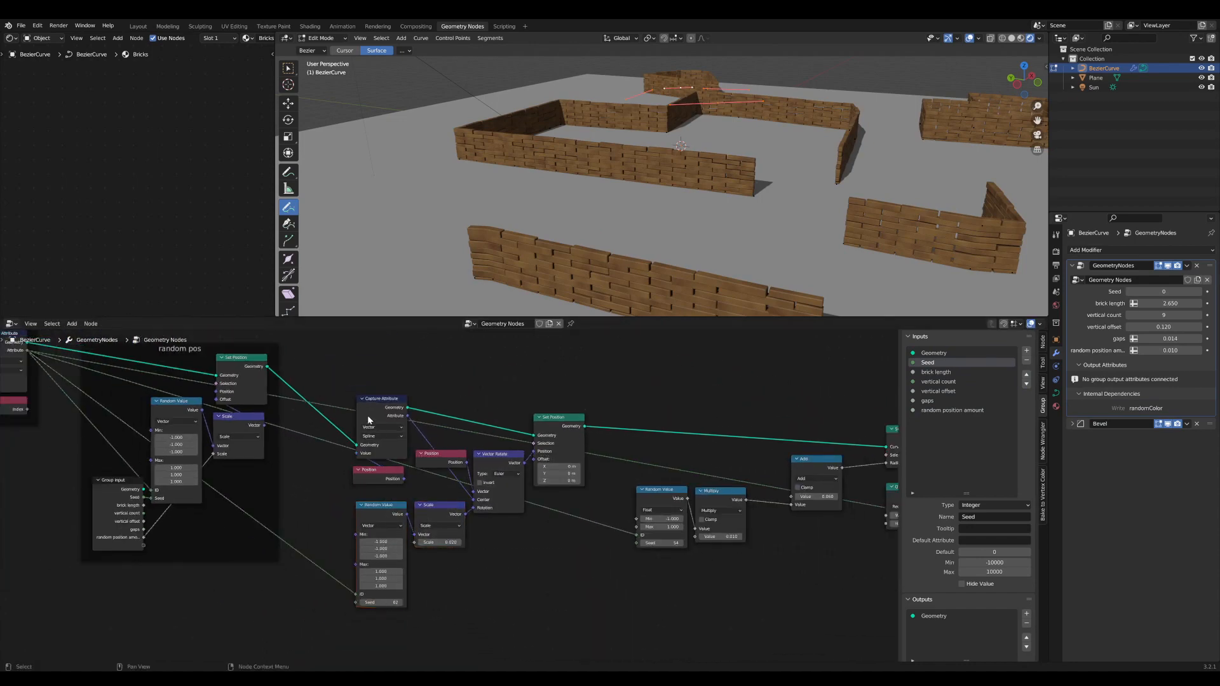
middle_drag(369, 414, 516, 415)
scroll(521, 414, up, 2)
mouse_move(521, 428)
mouse_down()
mouse_move(546, 487)
mouse_move(507, 472)
mouse_move(530, 436)
mouse_move(531, 449)
mouse_up()
middle_drag(575, 483, 493, 444)
scroll(494, 446, down, 1)
middle_drag(540, 508, 502, 526)
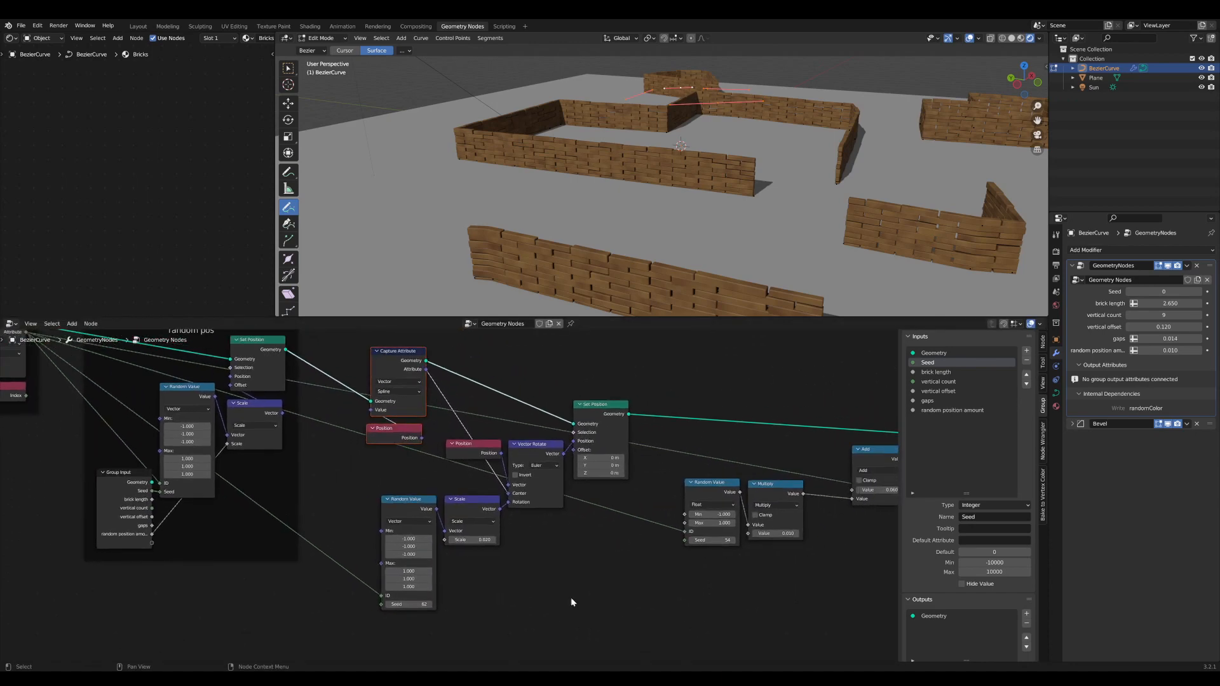
- Frame the rotation nodes from Capture Attribute through Set Position, label the frame "random rotation" and turn off its custom color
scroll(597, 600, up, 1)
drag(653, 606, 351, 346)
middle_drag(390, 358, 391, 449)
key(ctrl+j)
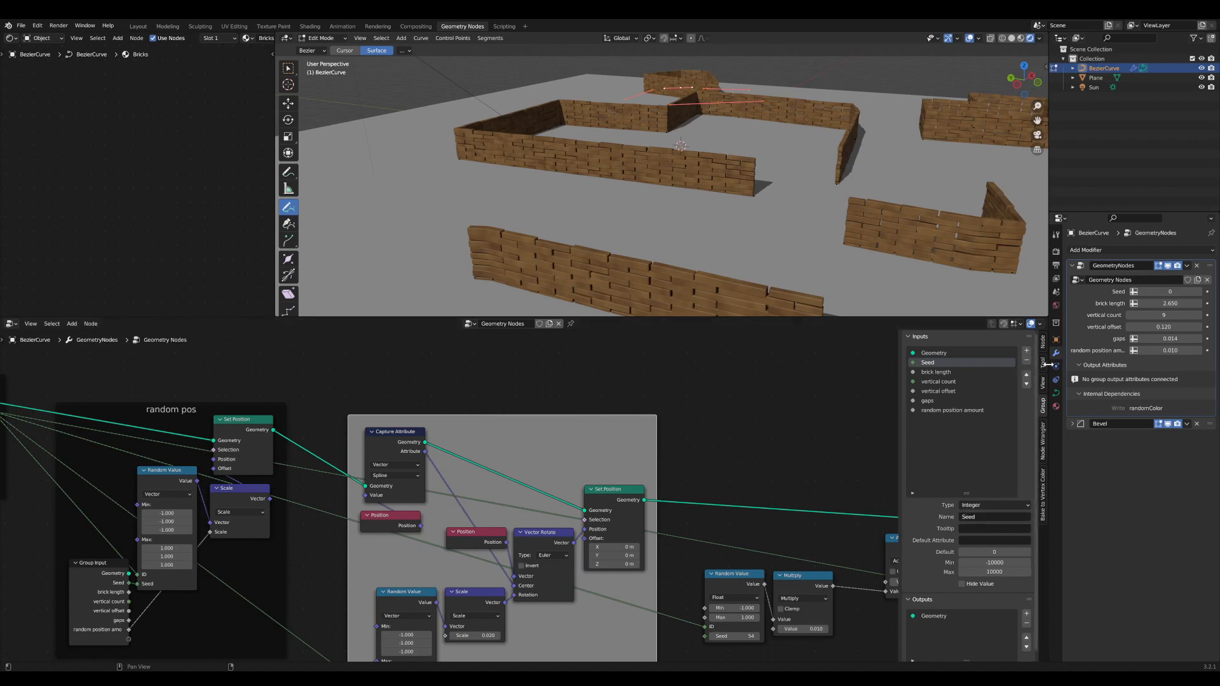
click(1042, 342)
click(927, 393)
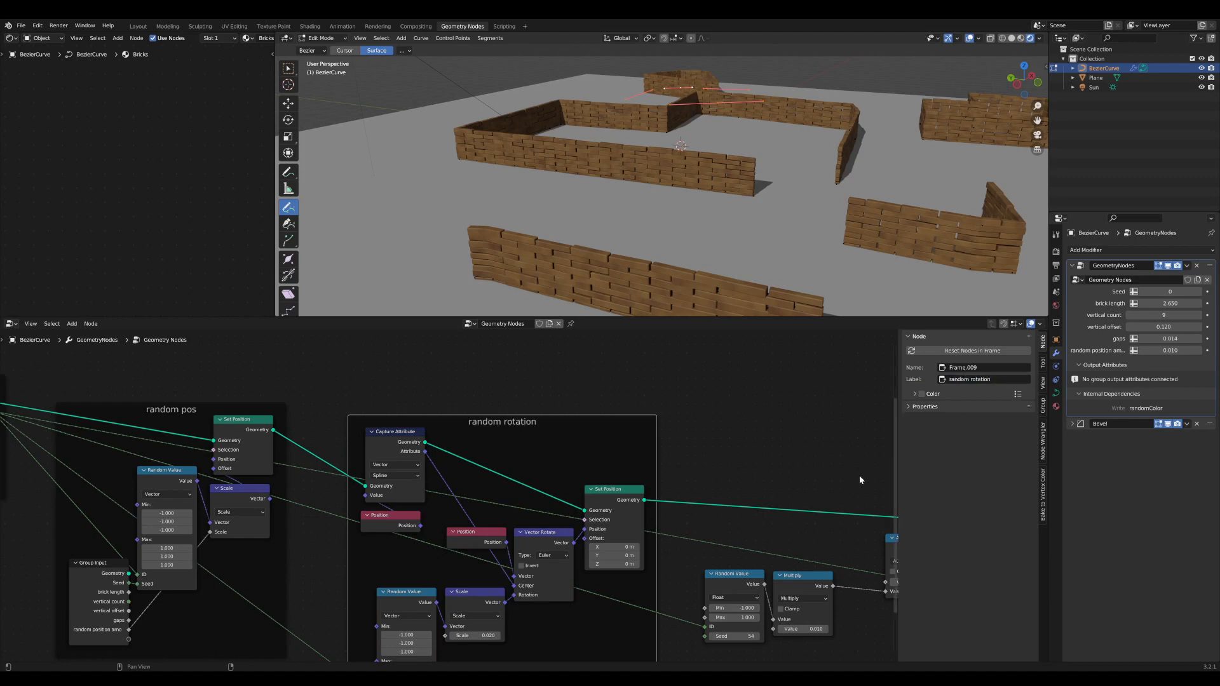
- Add a Group Input node in the random rotation frame beside the Random Value node and connect Seed to its Seed input
scroll(551, 554, up, 5)
middle_drag(550, 554, 607, 409)
scroll(570, 532, down, 4)
middle_drag(529, 559, 585, 603)
scroll(566, 534, down, 1)
middle_drag(306, 604, 342, 558)
key(Tab)
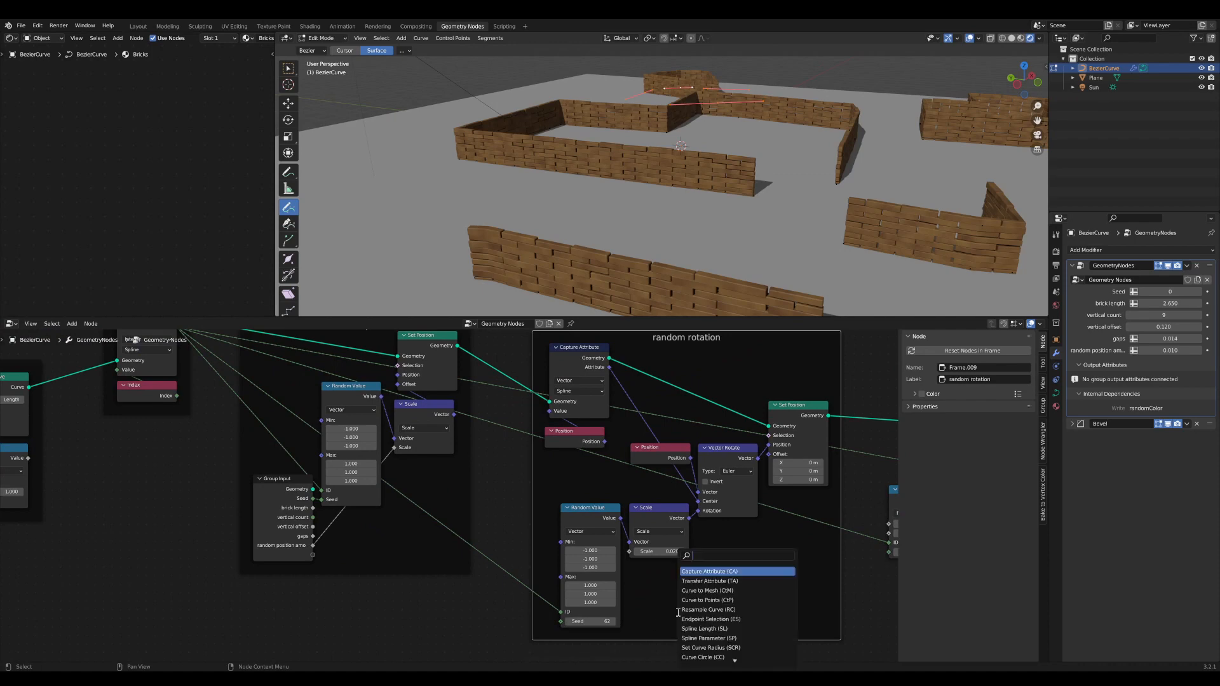
text(gi)
key(Return)
click(632, 584)
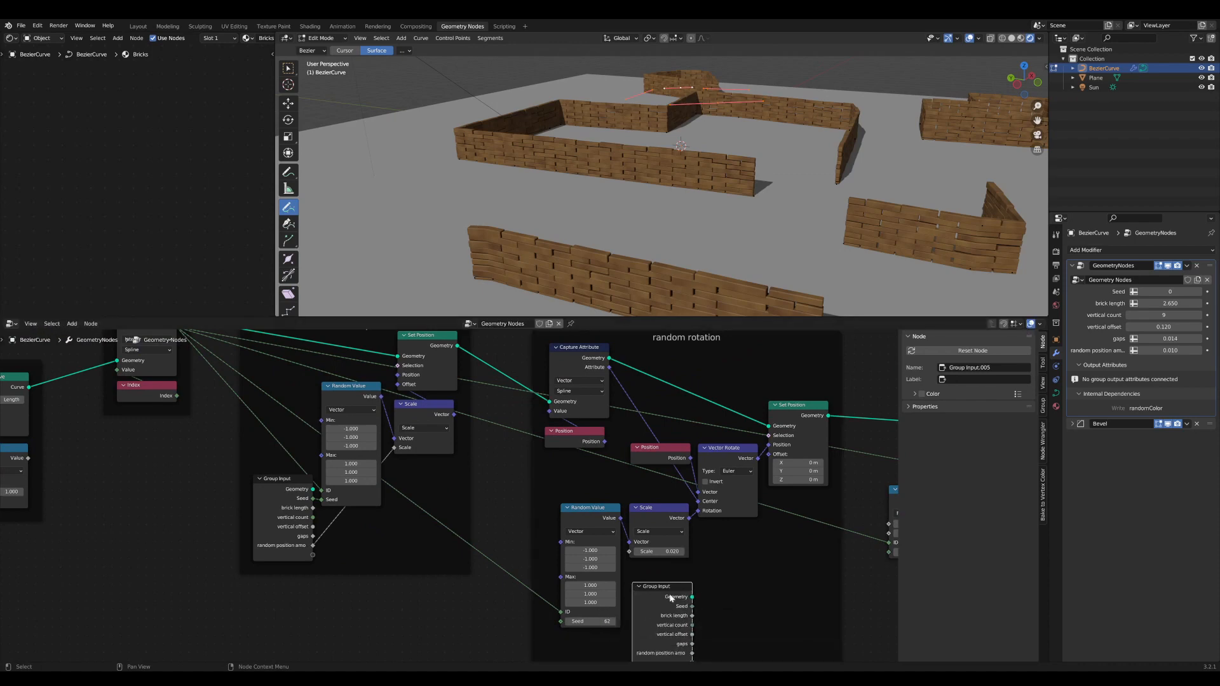
drag(671, 597, 528, 583)
scroll(528, 583, up, 2)
middle_drag(528, 583, 506, 511)
scroll(507, 511, down, 3)
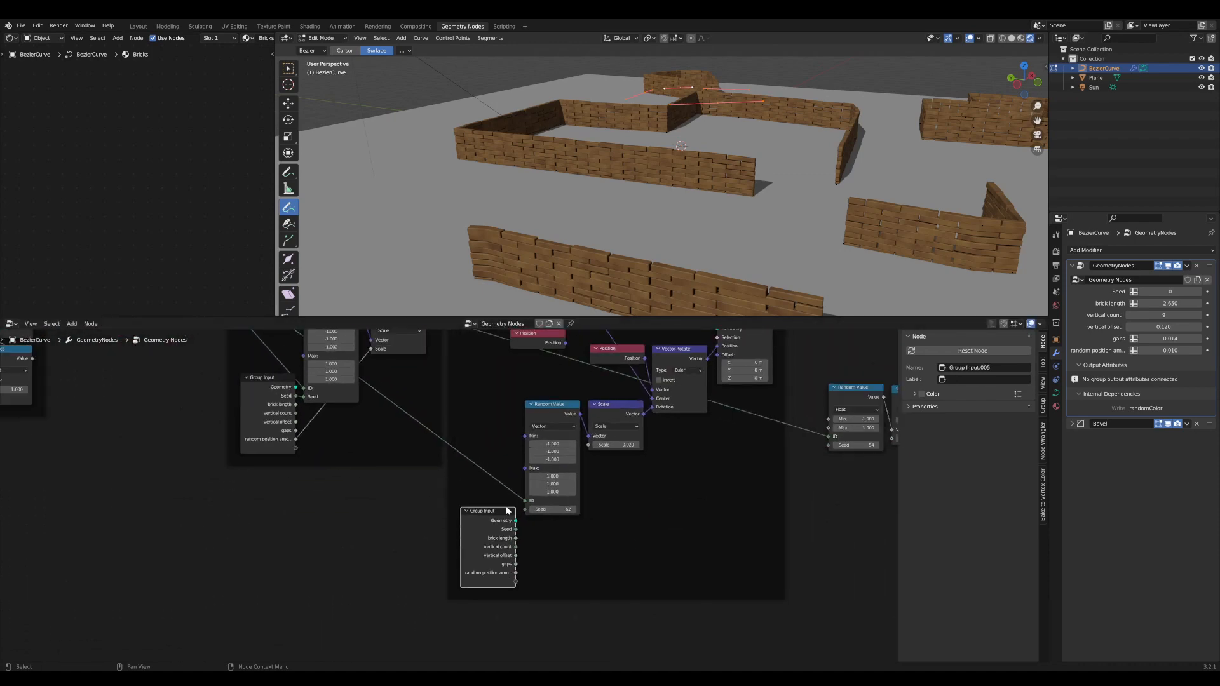
drag(525, 511, 525, 510)
- Move the random rotation frame and the nodes after it away from the random pos frame, shifting Group Output further along
middle_drag(560, 522, 478, 591)
scroll(477, 592, down, 1)
drag(637, 361, 623, 379)
key(g)
scroll(693, 418, down, 3)
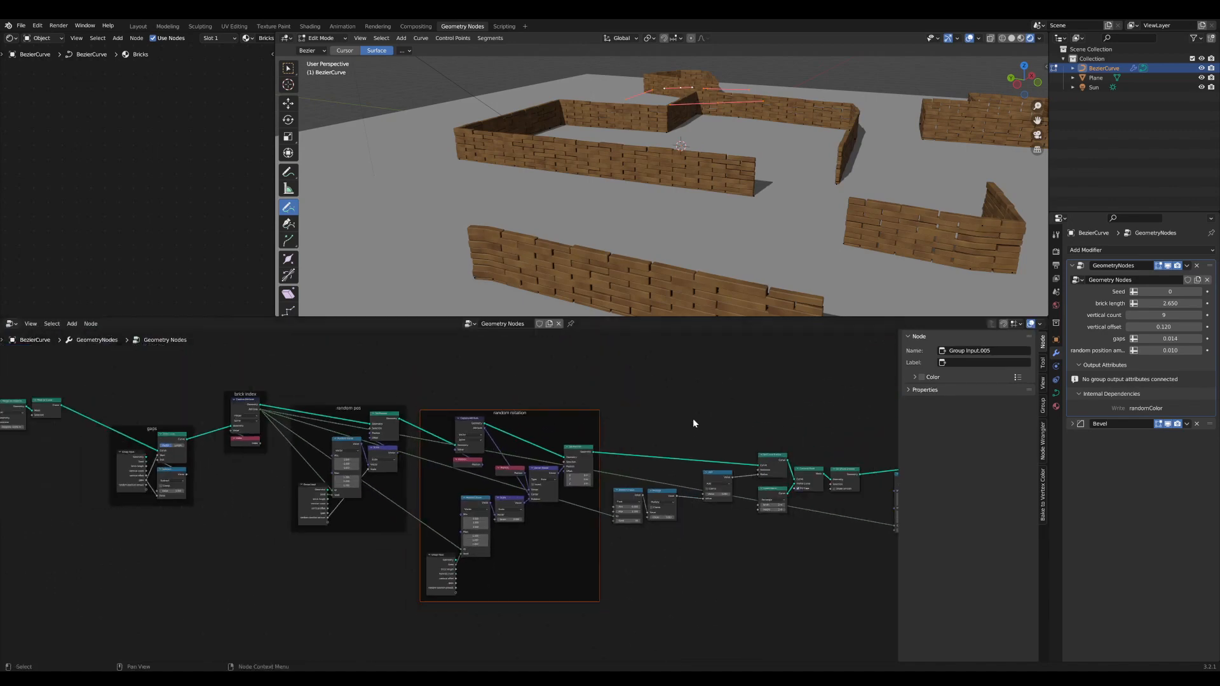
scroll(333, 413, down, 3)
drag(559, 571, 197, 390)
drag(212, 401, 283, 367)
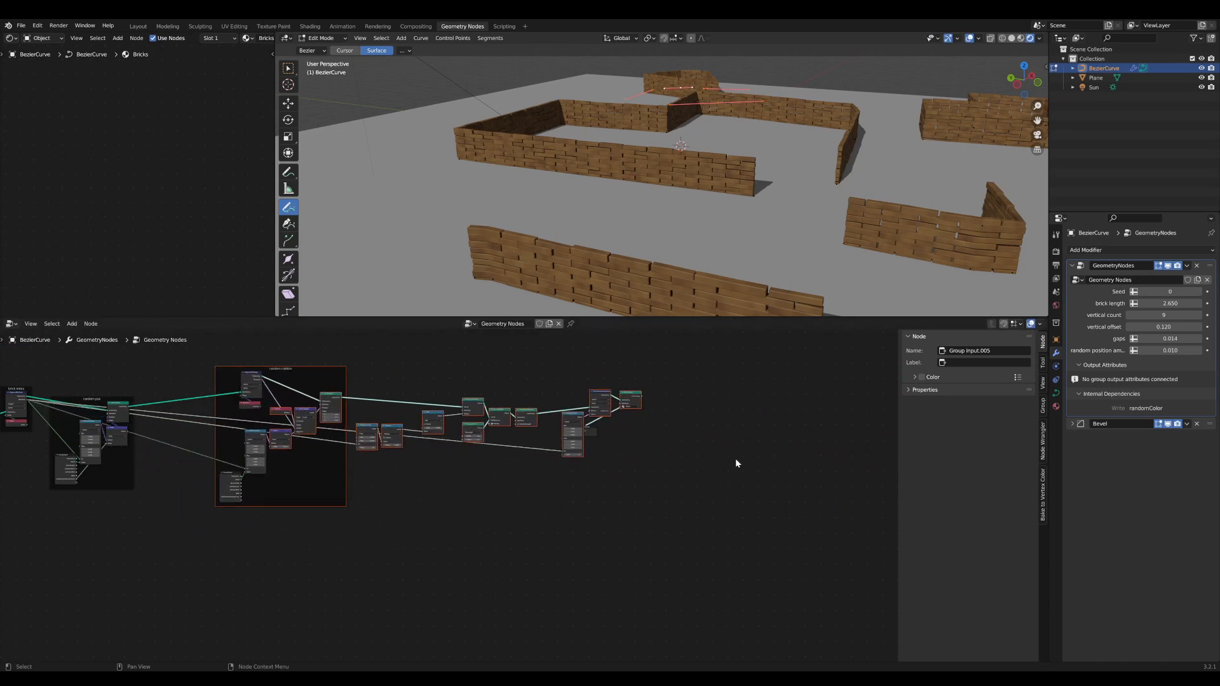
drag(592, 427, 693, 407)
scroll(255, 471, up, 8)
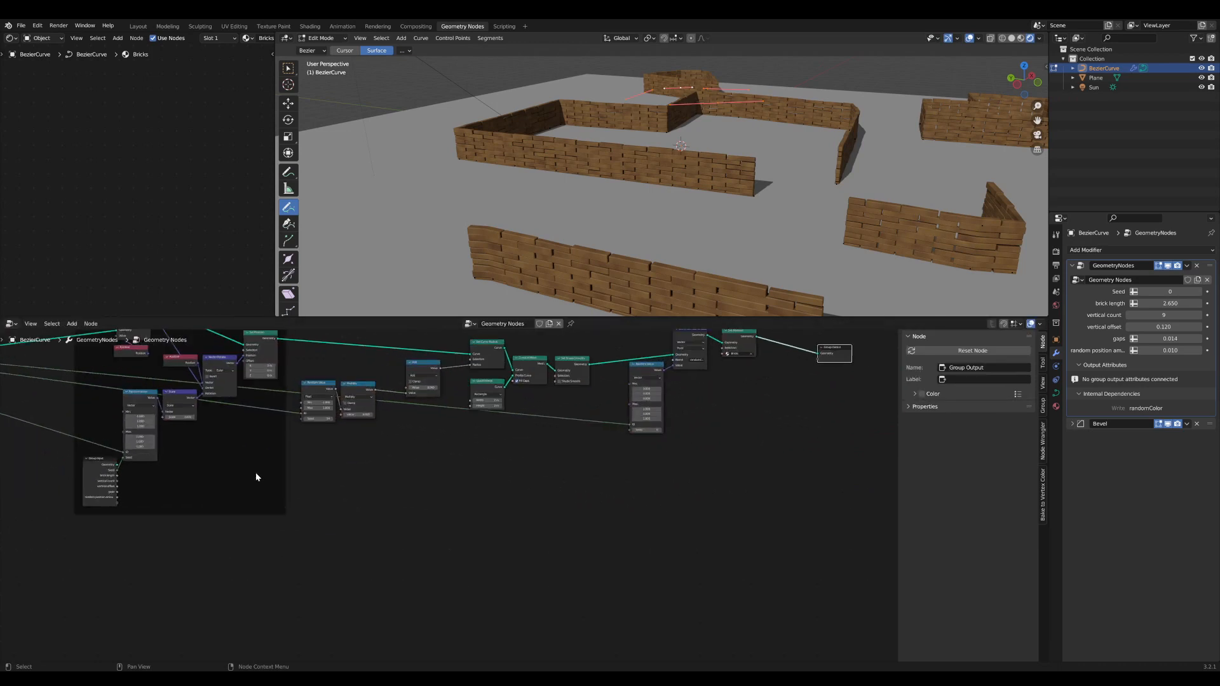
- Insert an Add math node with value 632 between the Group Input's Seed and the Random Value node in the random rotation frame
middle_drag(139, 502, 449, 535)
scroll(385, 509, up, 6)
middle_drag(385, 509, 832, 538)
scroll(711, 530, up, 4)
middle_drag(711, 529, 363, 534)
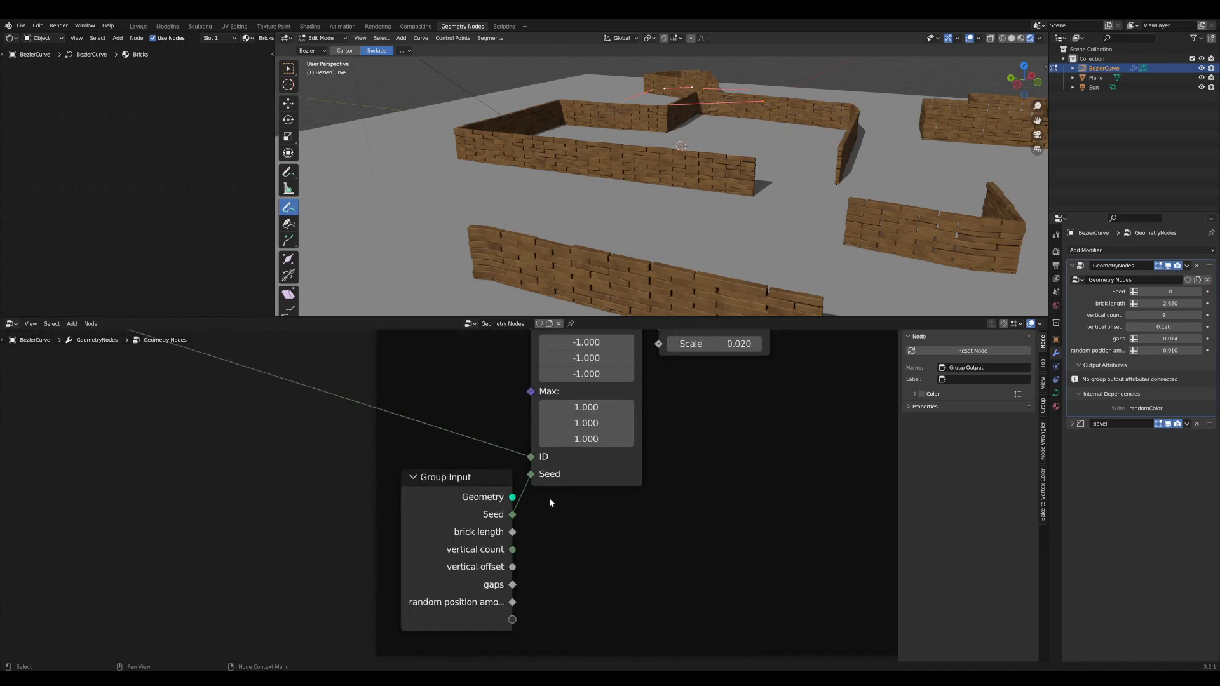
middle_drag(549, 499, 545, 544)
scroll(422, 534, down, 7)
middle_drag(341, 544, 709, 497)
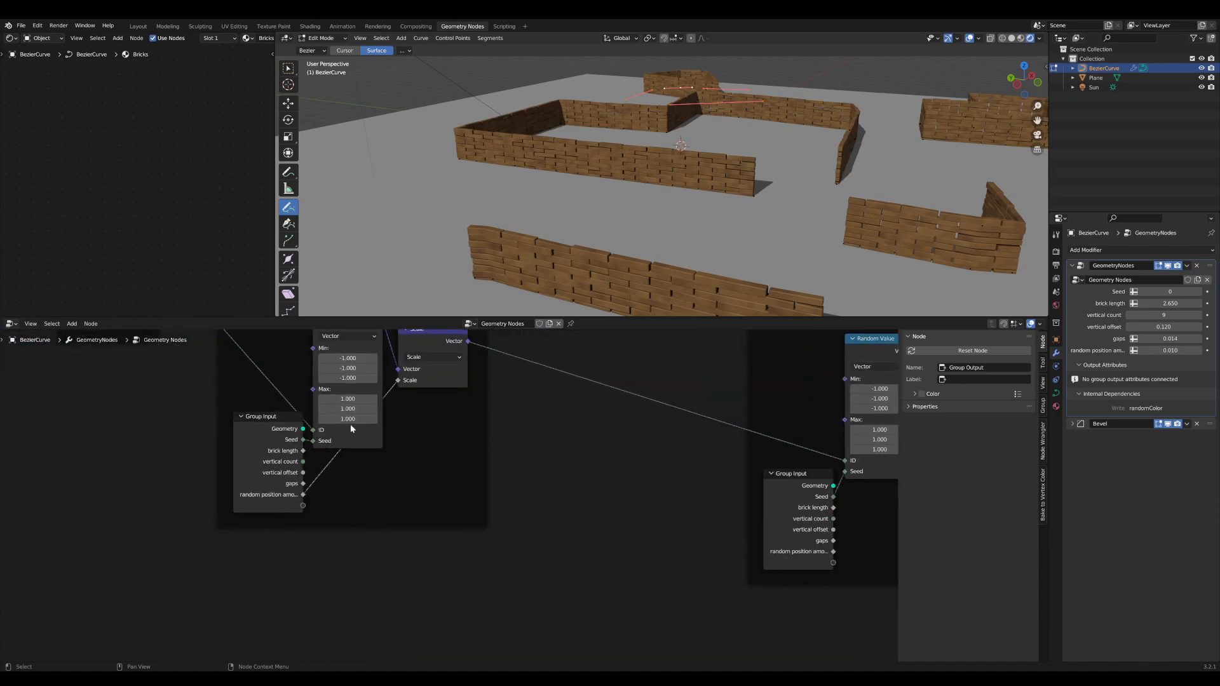
middle_drag(352, 429, 356, 487)
middle_drag(647, 483, 360, 463)
scroll(360, 463, down, 1)
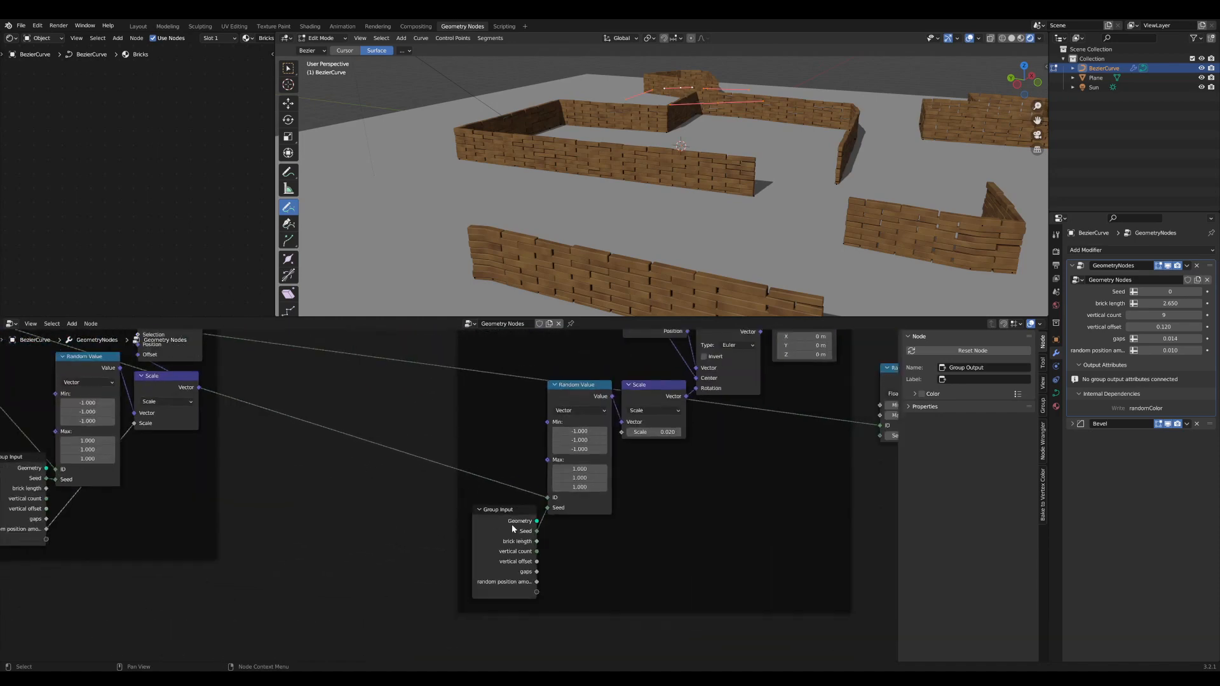
drag(512, 524, 432, 523)
scroll(470, 528, up, 2)
key(Tab)
text(add)
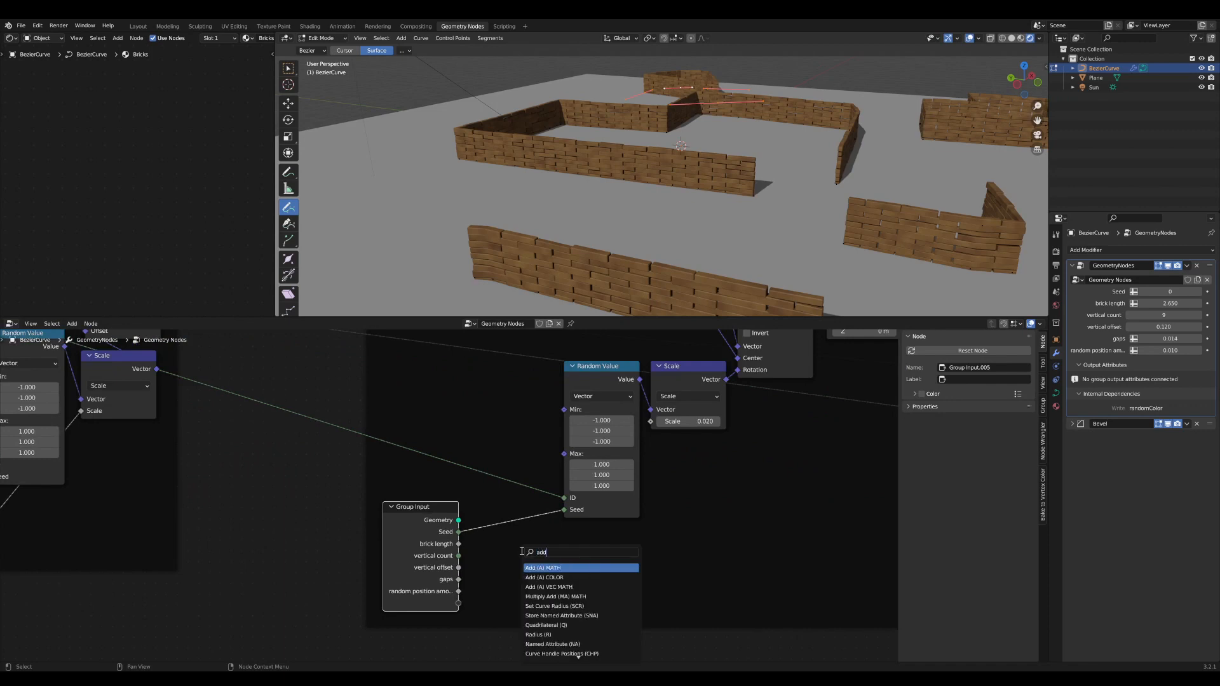
key(Return)
click(479, 519)
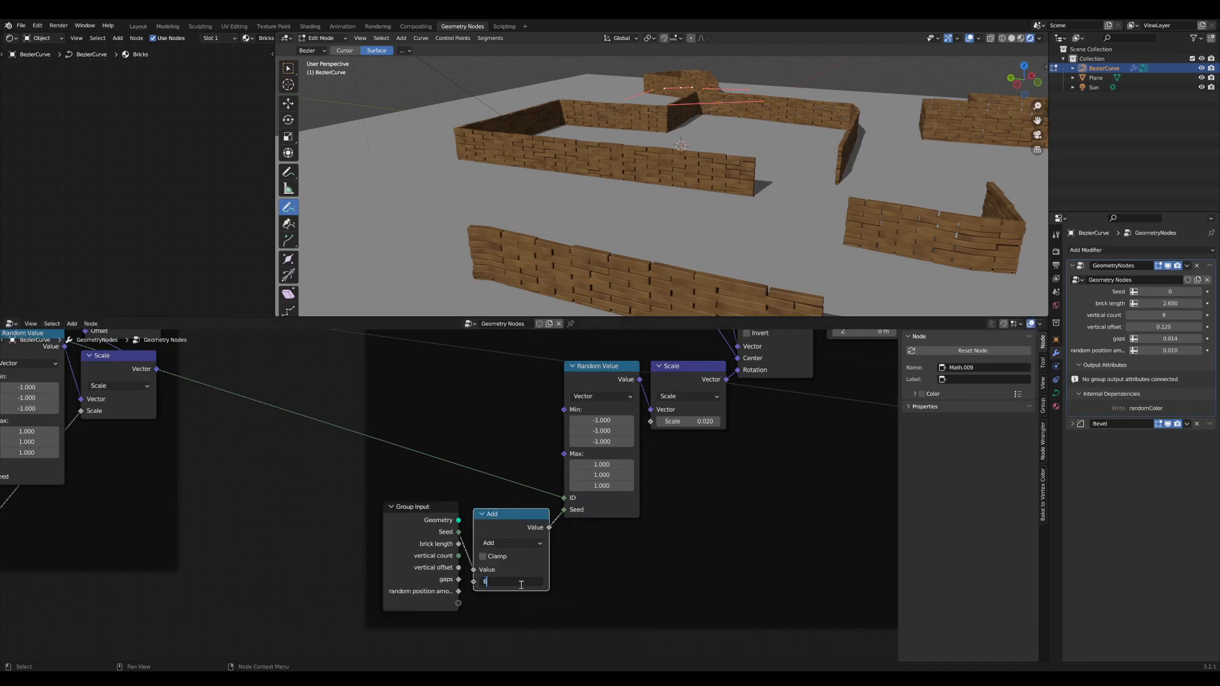
scroll(520, 583, up, 2)
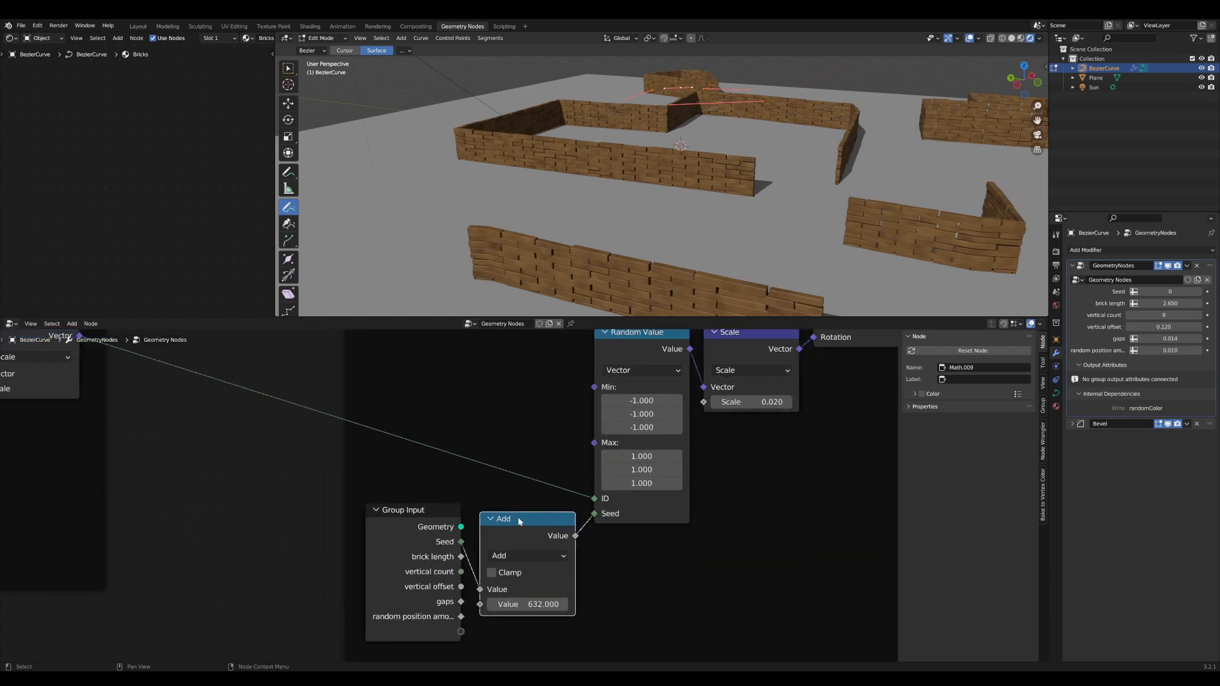
scroll(606, 496, down, 3)
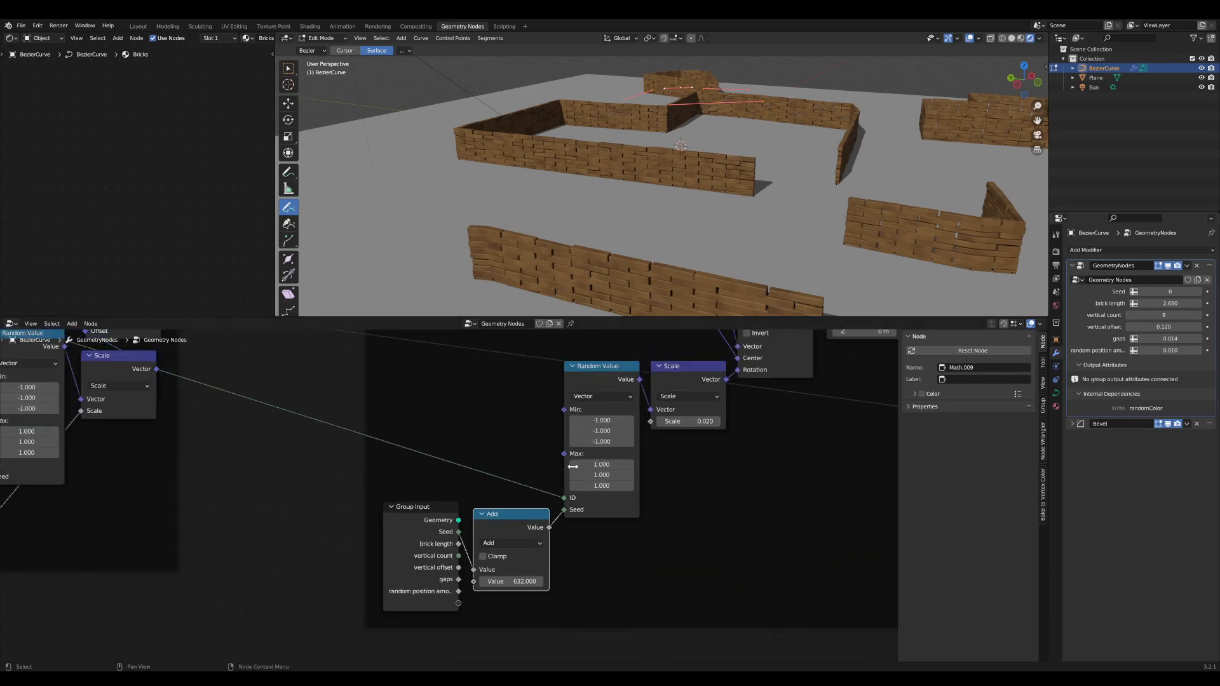
- Move the random rotation frame's Scale node below the Vector Rotate node, beside the lower part of Random Value
middle_drag(63, 512, 304, 510)
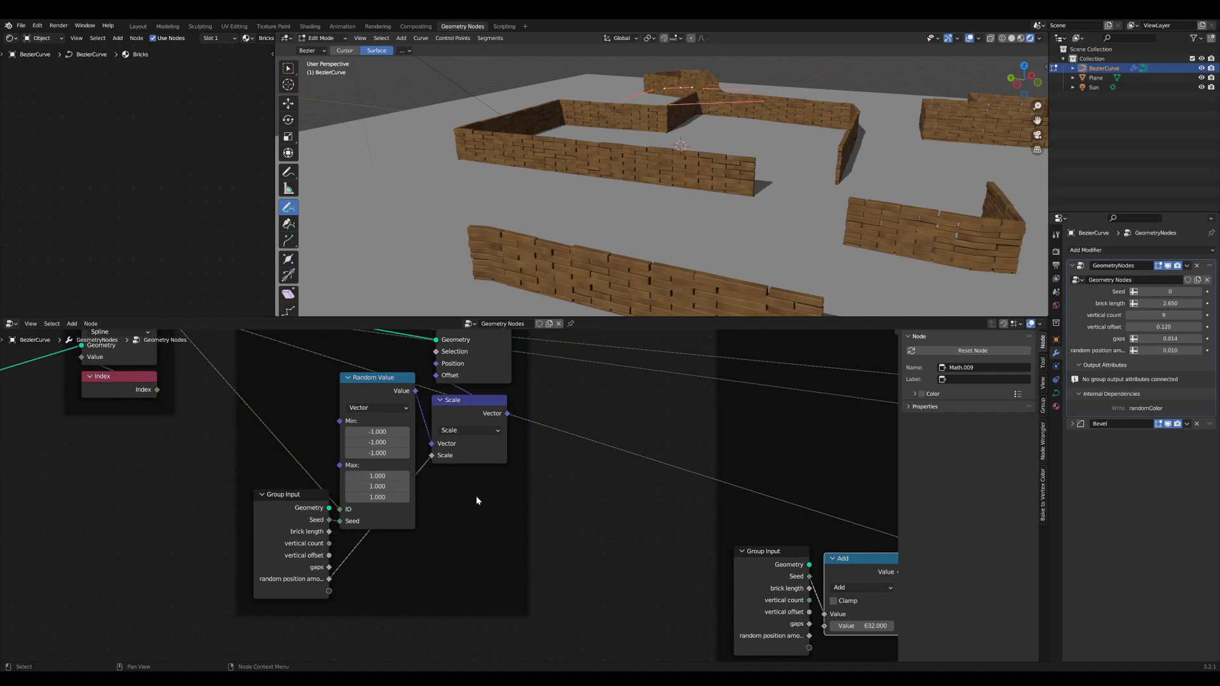
middle_drag(826, 441, 544, 518)
scroll(567, 468, down, 2)
middle_drag(762, 514, 481, 481)
scroll(481, 481, up, 2)
scroll(427, 551, down, 1)
middle_drag(427, 552, 432, 465)
drag(221, 512, 230, 522)
drag(473, 381, 486, 491)
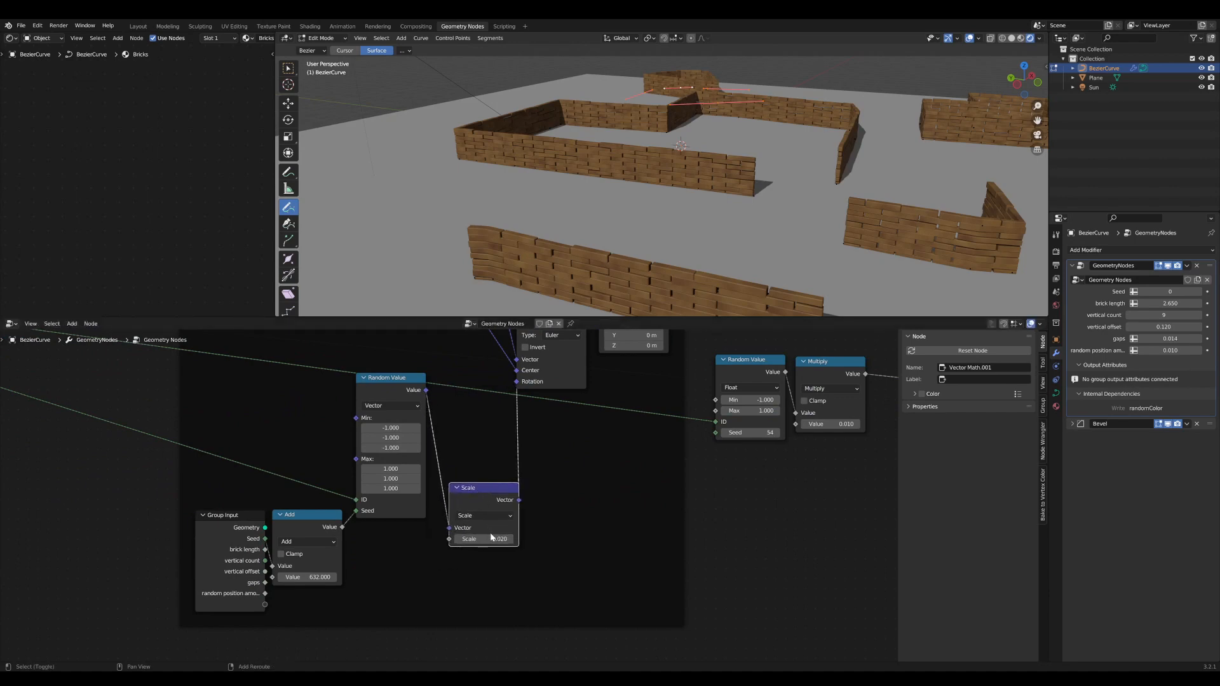
- Expose the random rotation frame's Scale value as a new group input named "random rotation amount"
mouse_move(491, 538)
mouse_down()
mouse_move(527, 538)
mouse_move(493, 539)
mouse_up()
drag(264, 604, 266, 602)
drag(455, 542, 452, 539)
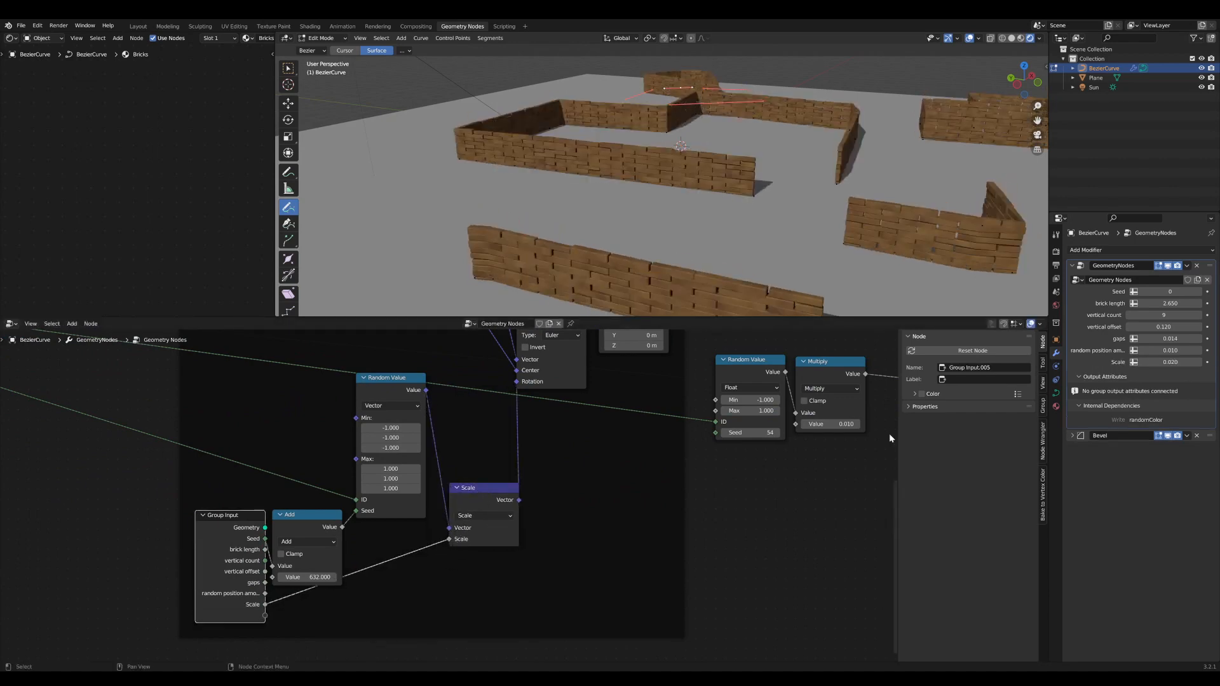
click(1043, 405)
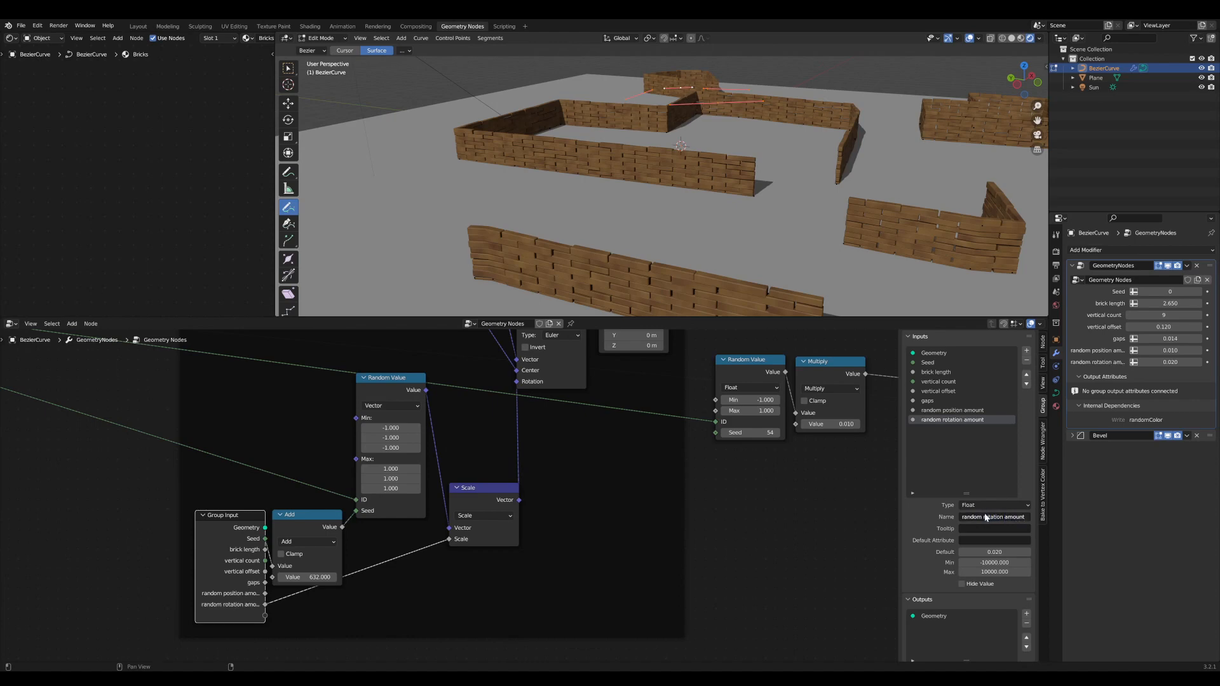
- Move the nodes that follow Set Shade Smooth further along the tree to free up space
scroll(545, 553, down, 2)
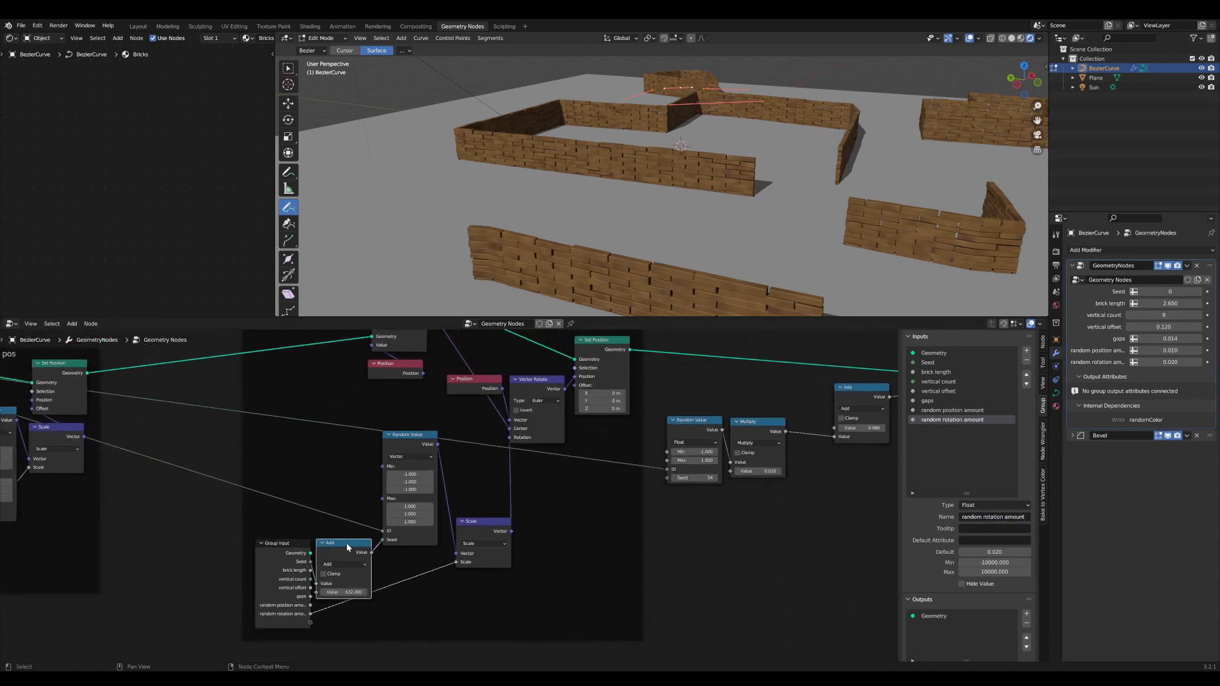
scroll(348, 536, down, 4)
middle_drag(502, 502, 313, 507)
scroll(313, 507, up, 2)
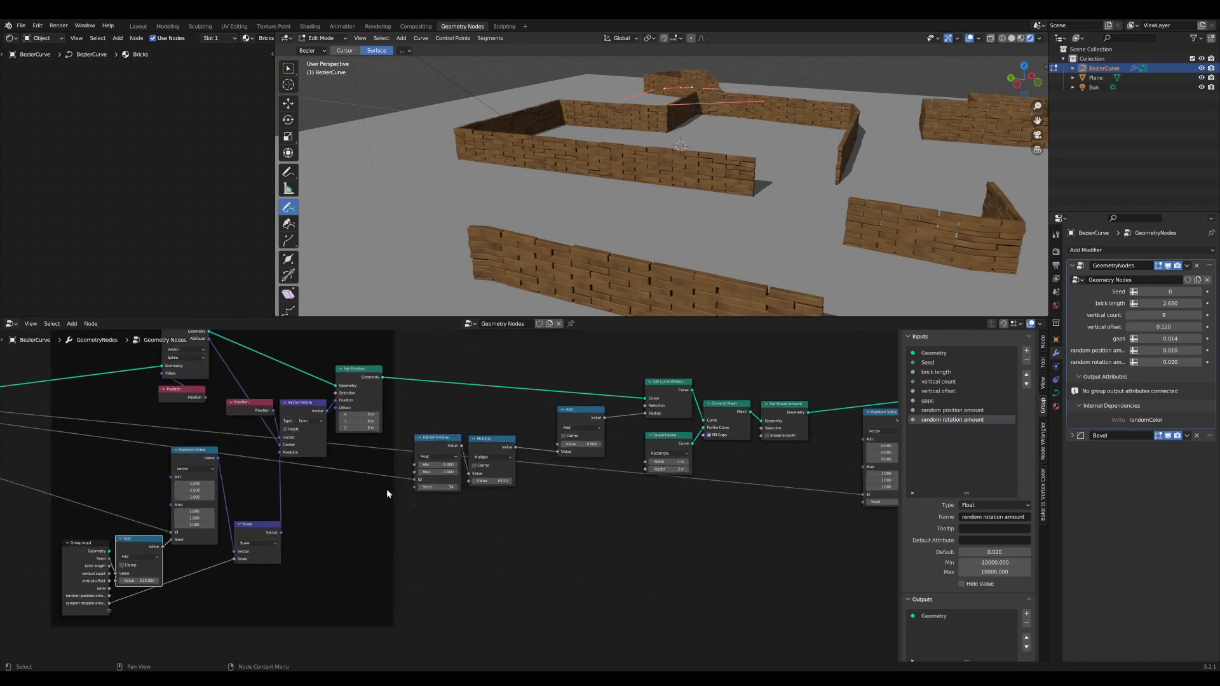
middle_drag(386, 489, 415, 521)
drag(573, 566, 492, 453)
middle_drag(492, 453, 388, 439)
scroll(508, 470, down, 2)
middle_drag(553, 470, 286, 470)
drag(750, 581, 490, 387)
drag(486, 441, 657, 505)
scroll(432, 497, up, 6)
middle_drag(426, 498, 754, 549)
- Move Quadrilateral, Curve to Mesh and Set Shade Smooth away, and shift Set Curve Radius closer to the Add node
drag(741, 578, 554, 474)
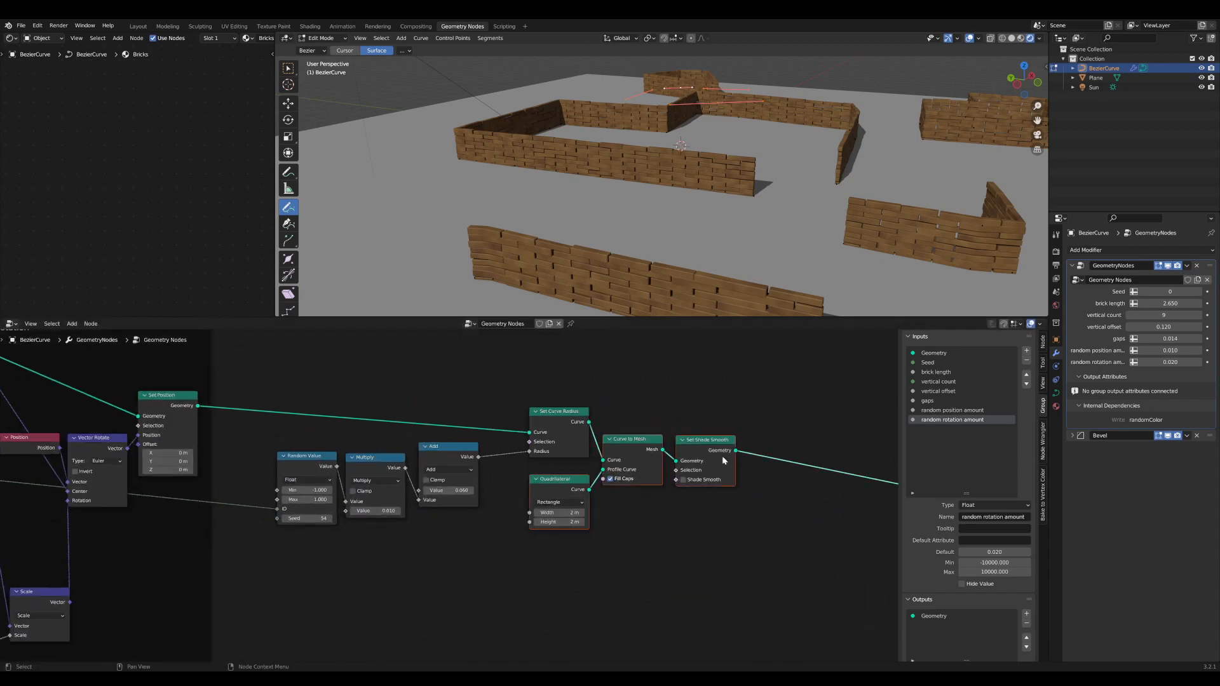
drag(723, 460, 835, 512)
drag(567, 417, 526, 389)
- Frame the Random Value, Multiply, Add and Set Curve Radius nodes, label the frame "random scale" and turn off its custom color
drag(536, 523, 287, 379)
key(ctrl+j)
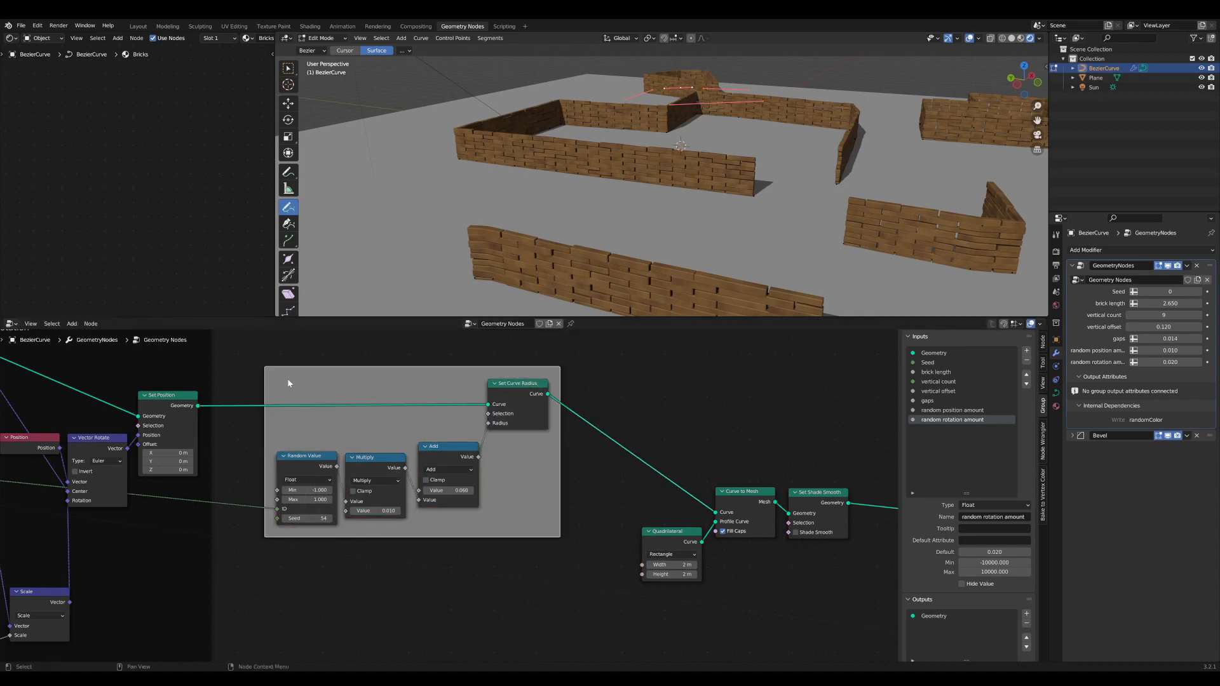
click(1042, 343)
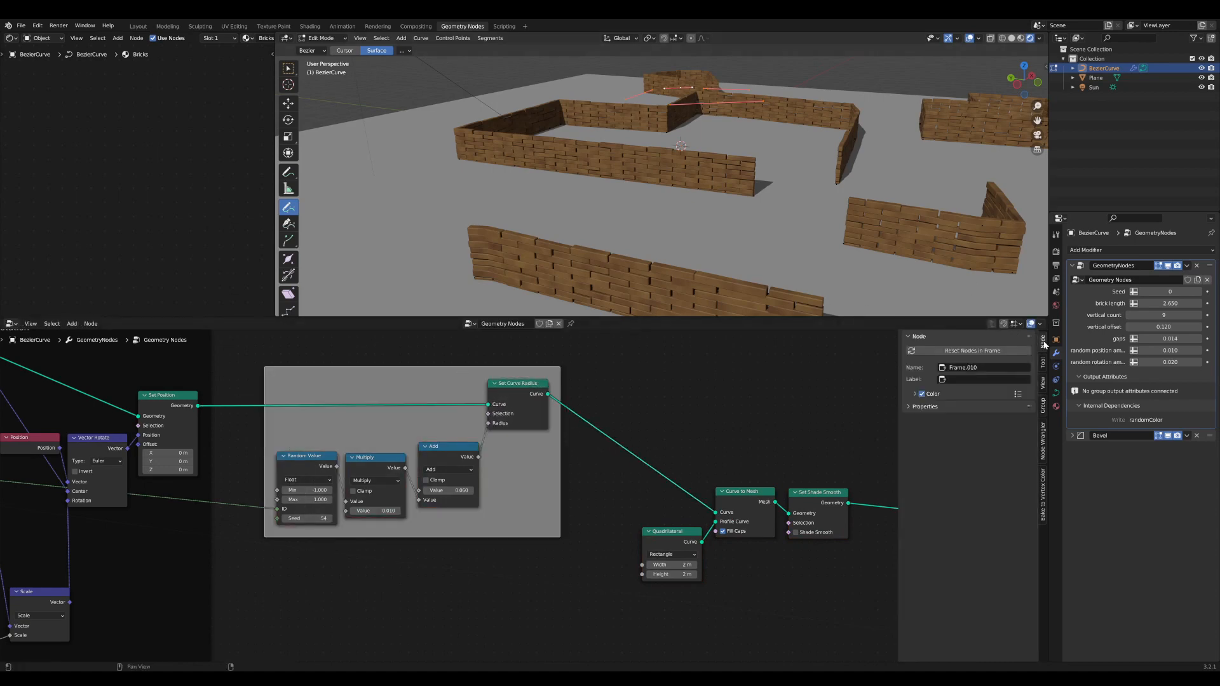
click(926, 396)
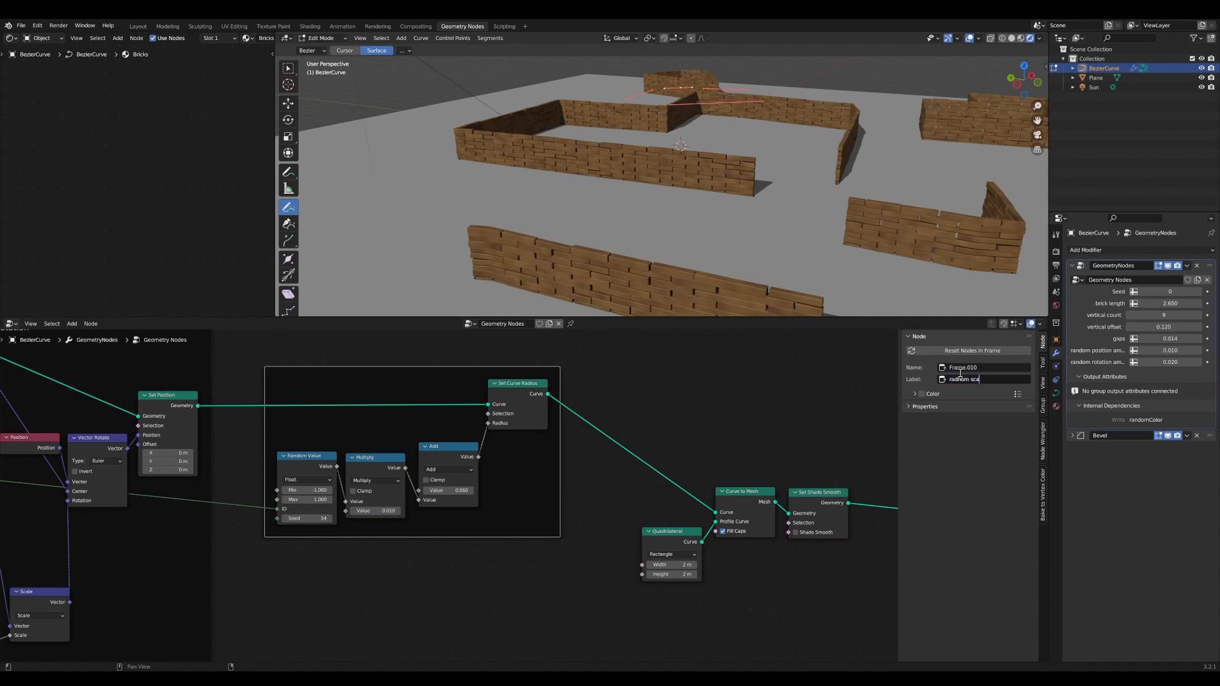
- Add a Group Input node inside the "radnom scale" frame, placed beneath the Multiply node
middle_drag(336, 592, 439, 578)
scroll(438, 577, up, 3)
key(Tab)
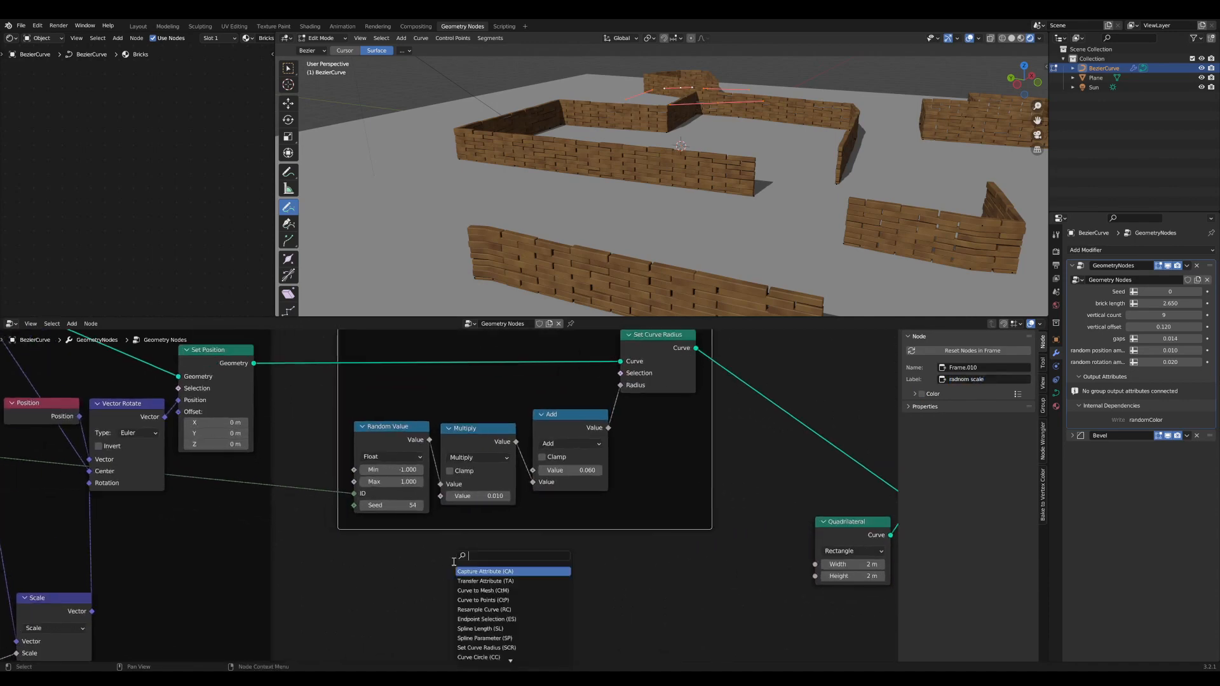
text(gi)
key(Return)
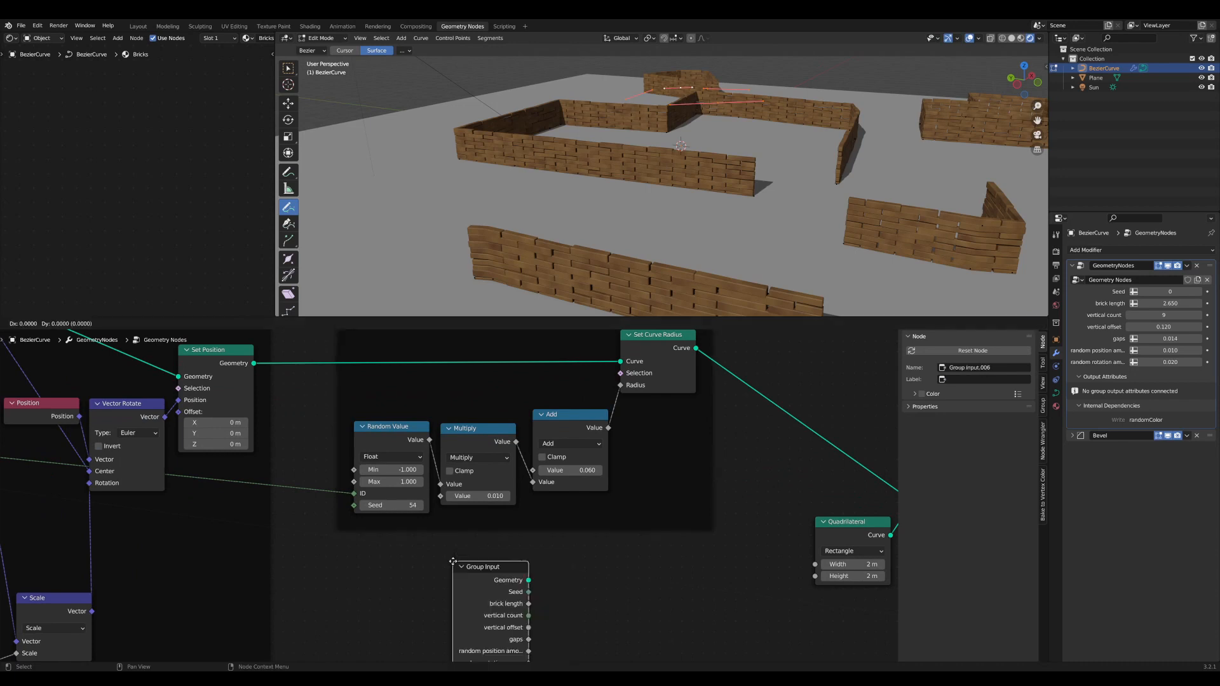
click(537, 504)
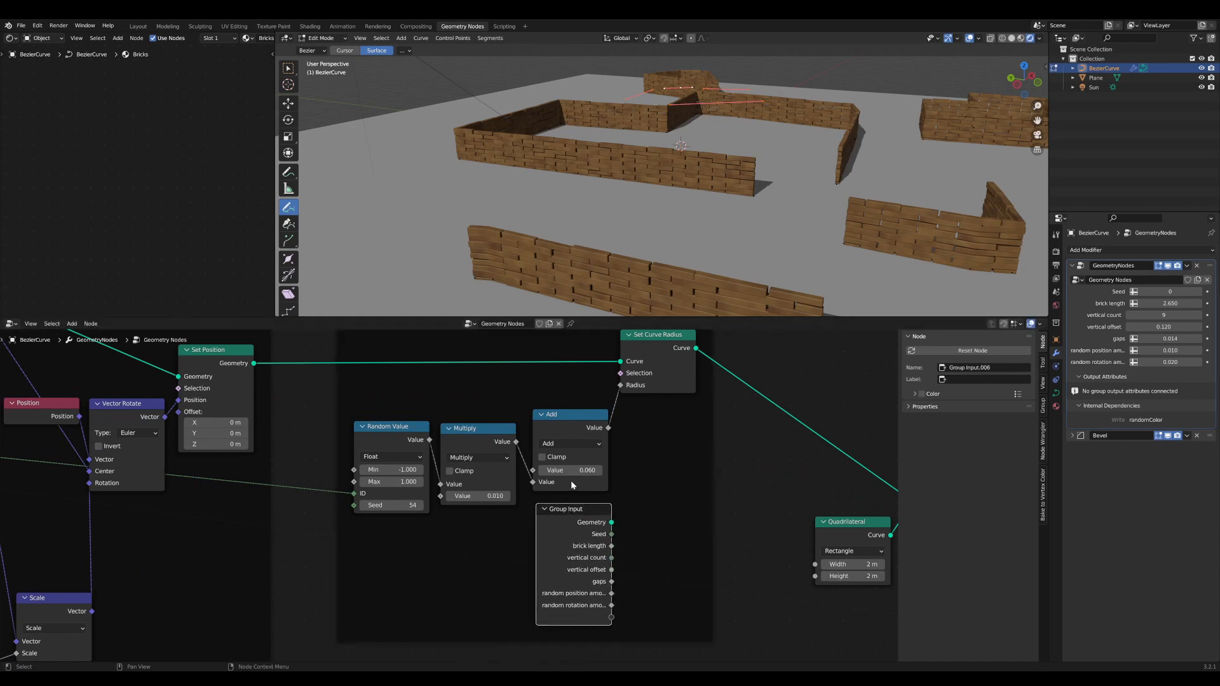
mouse_move(568, 471)
mouse_down()
mouse_move(597, 471)
mouse_move(569, 471)
mouse_up()
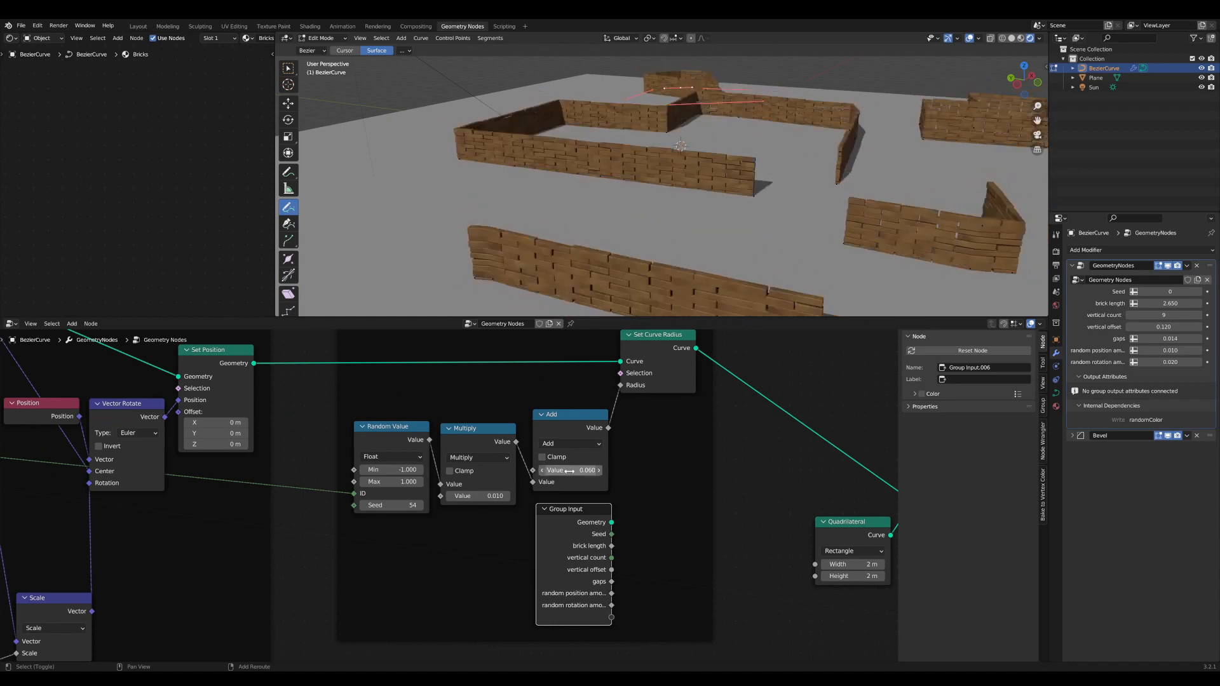
drag(484, 495, 460, 520)
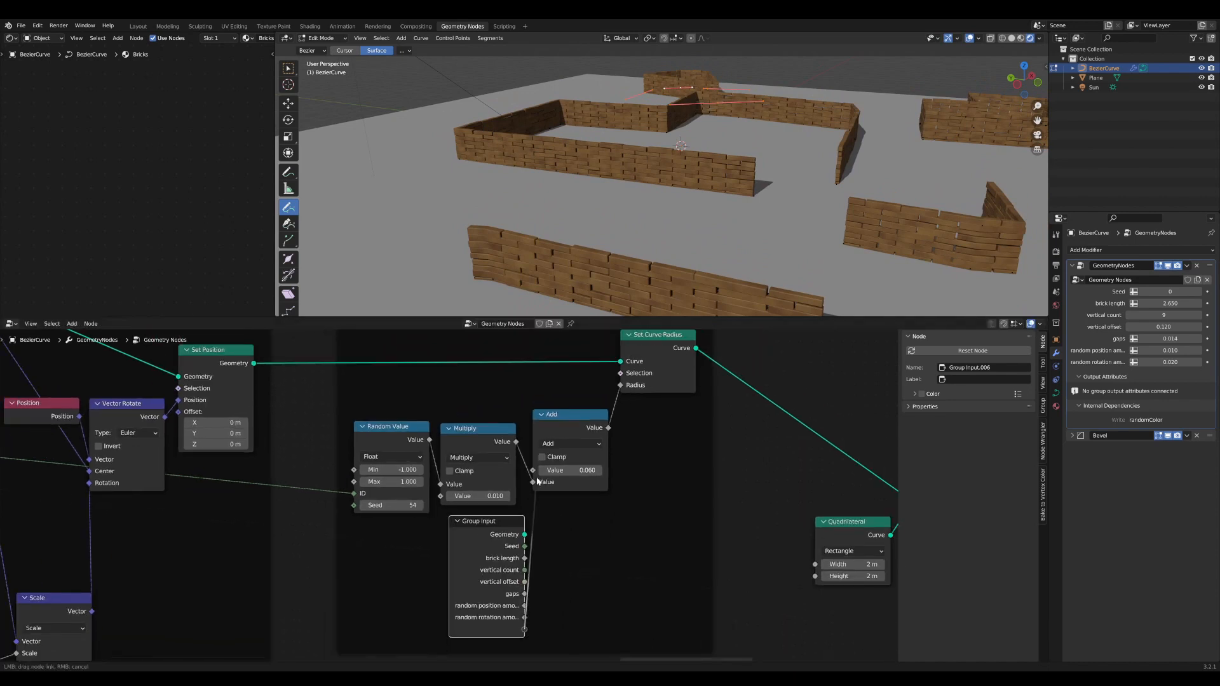
- Expose the Add node's Value in the "radnom scale" frame as a new group input named "scale"
drag(537, 481, 534, 481)
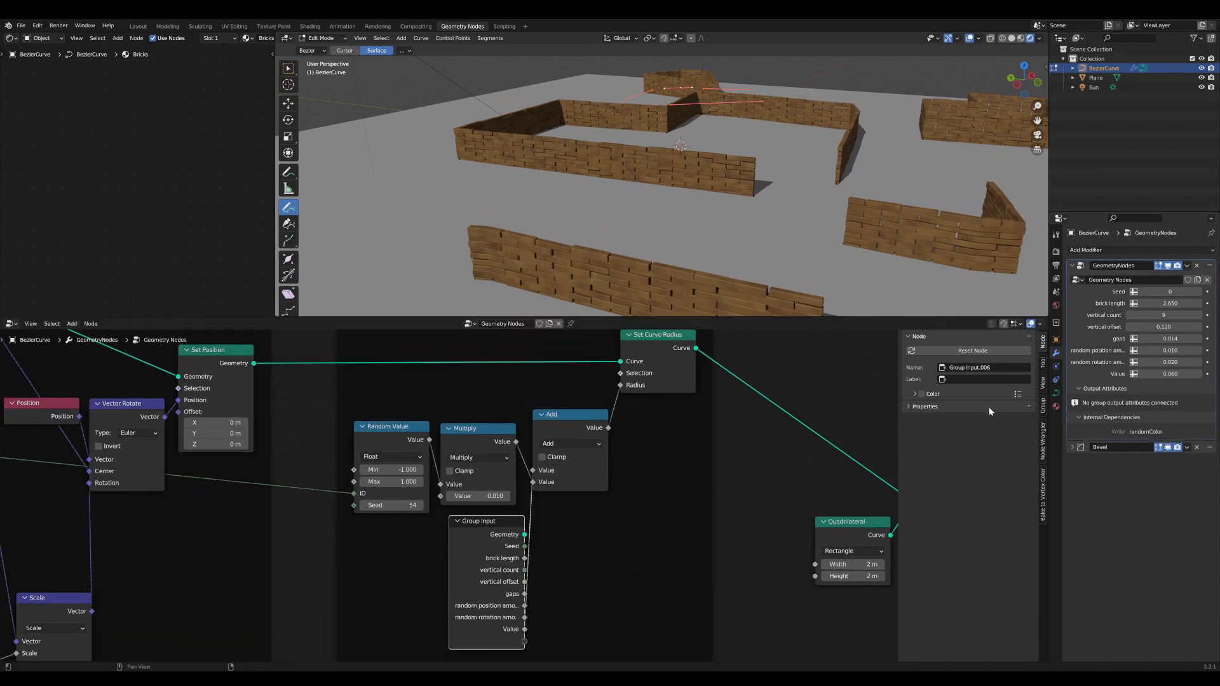
click(1043, 407)
click(929, 430)
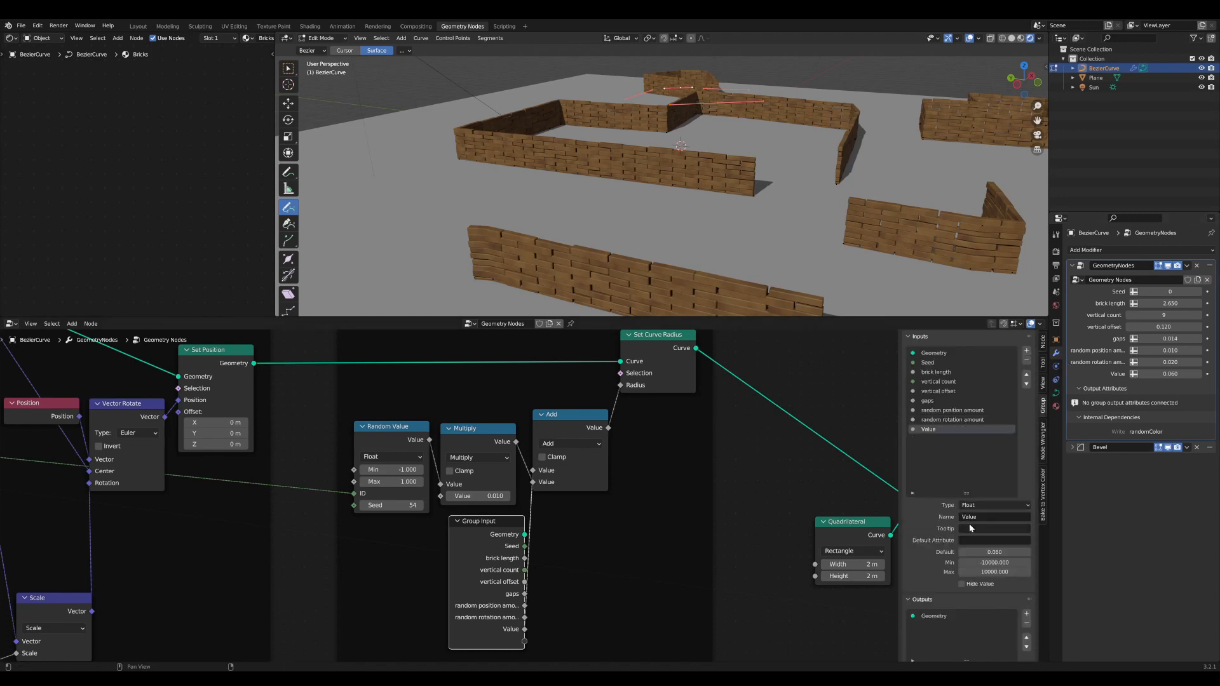
click(976, 516)
drag(500, 532, 490, 536)
middle_drag(490, 537, 522, 510)
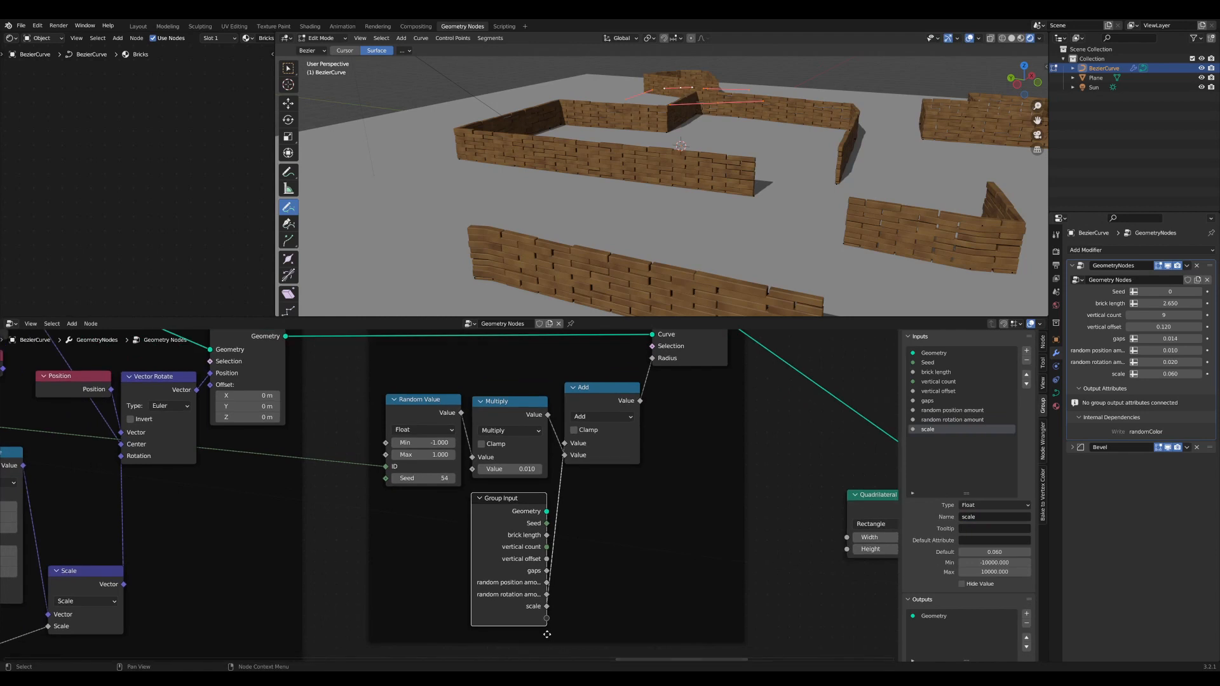
- Expose the Multiply node's Value as a new group input named "random scale amount"
click(550, 620)
drag(547, 619, 472, 469)
click(930, 439)
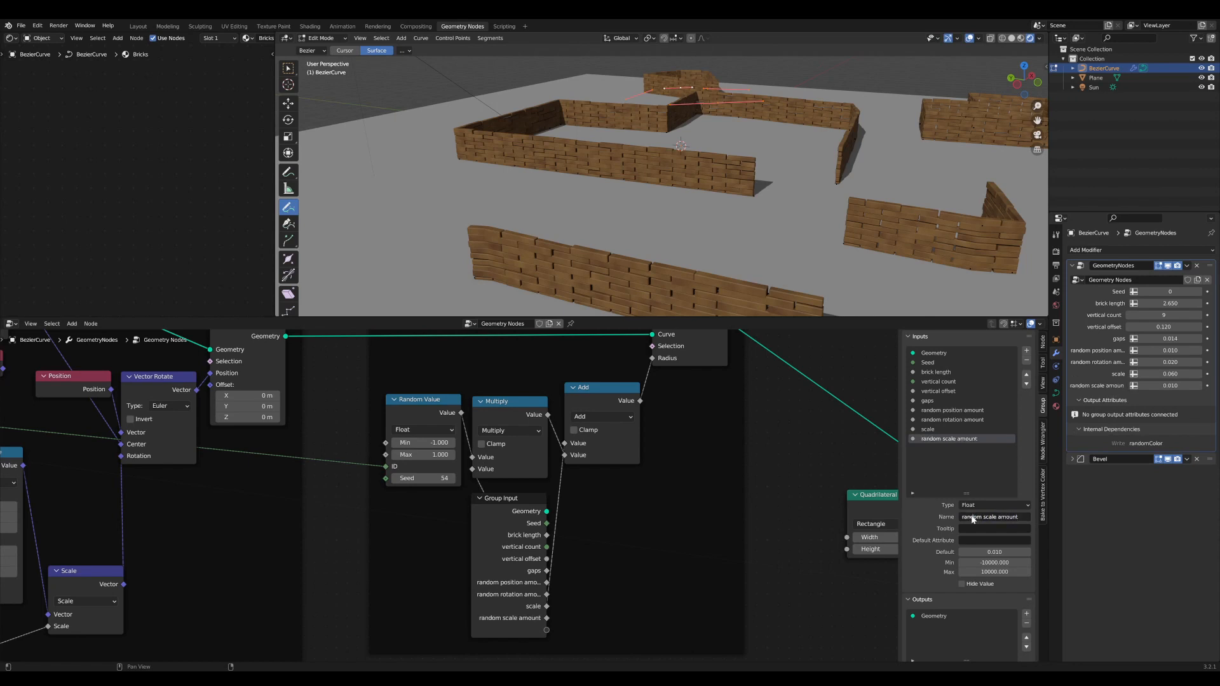
- Rearrange the "radnom scale" frame so Group Input sits beneath Random Value with a gap between the two nodes
drag(487, 510, 549, 477)
scroll(568, 384, down, 4)
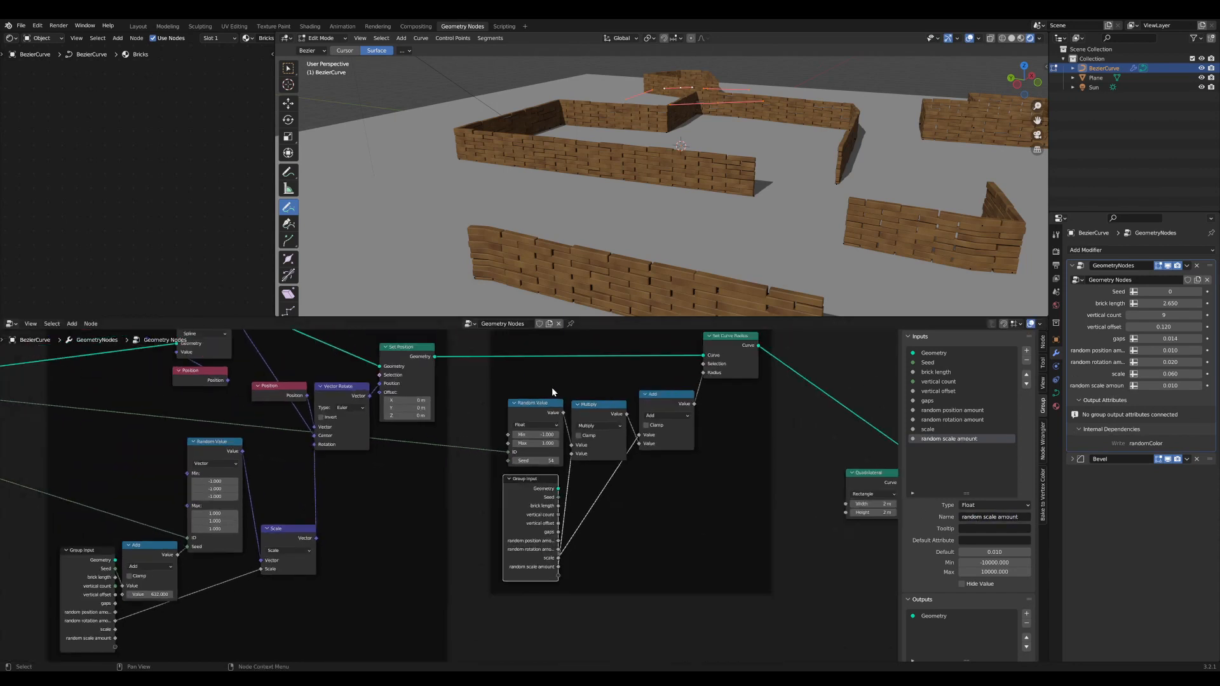
drag(549, 402, 545, 361)
scroll(541, 419, down, 2)
drag(529, 492, 528, 525)
scroll(525, 509, up, 3)
- Insert an Add math node between Random Value and Group Input and set its second value to 12
key(Tab)
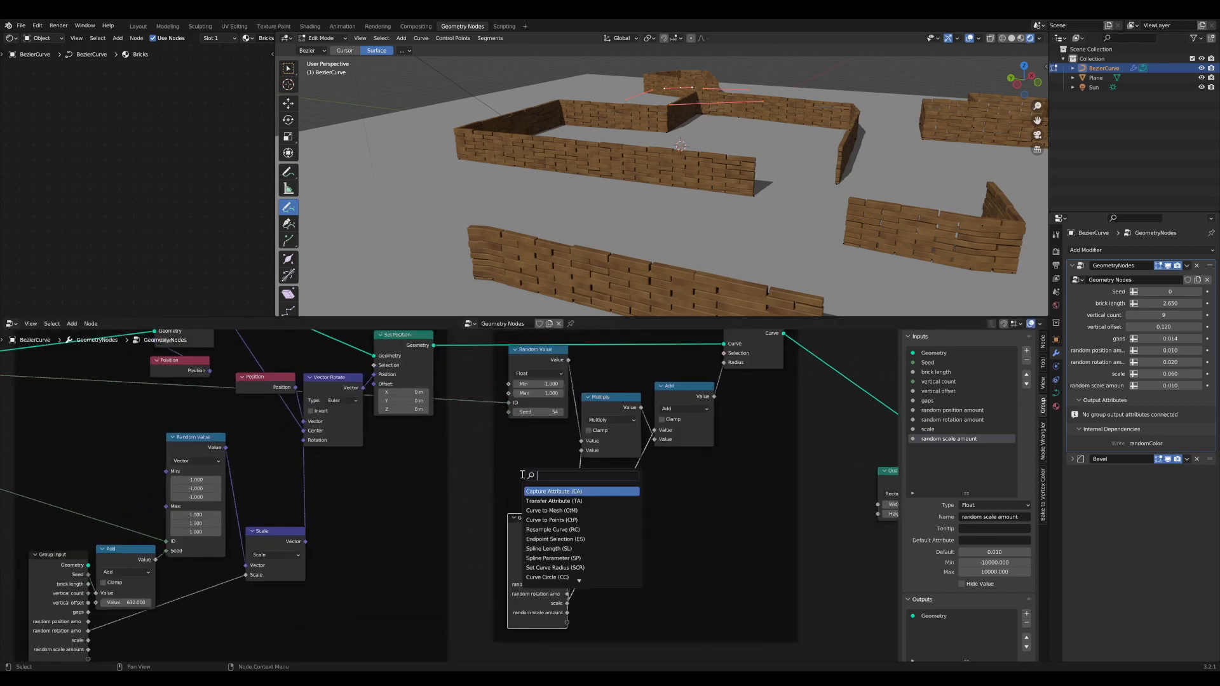
text(add)
key(Return)
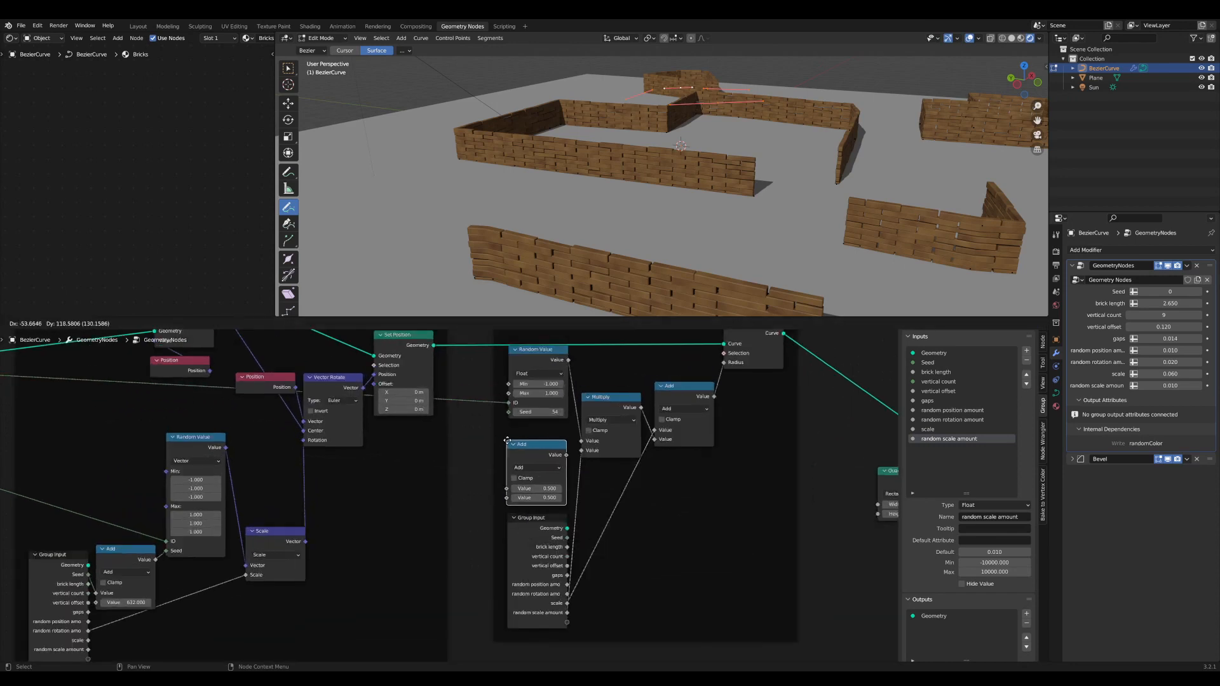
click(533, 497)
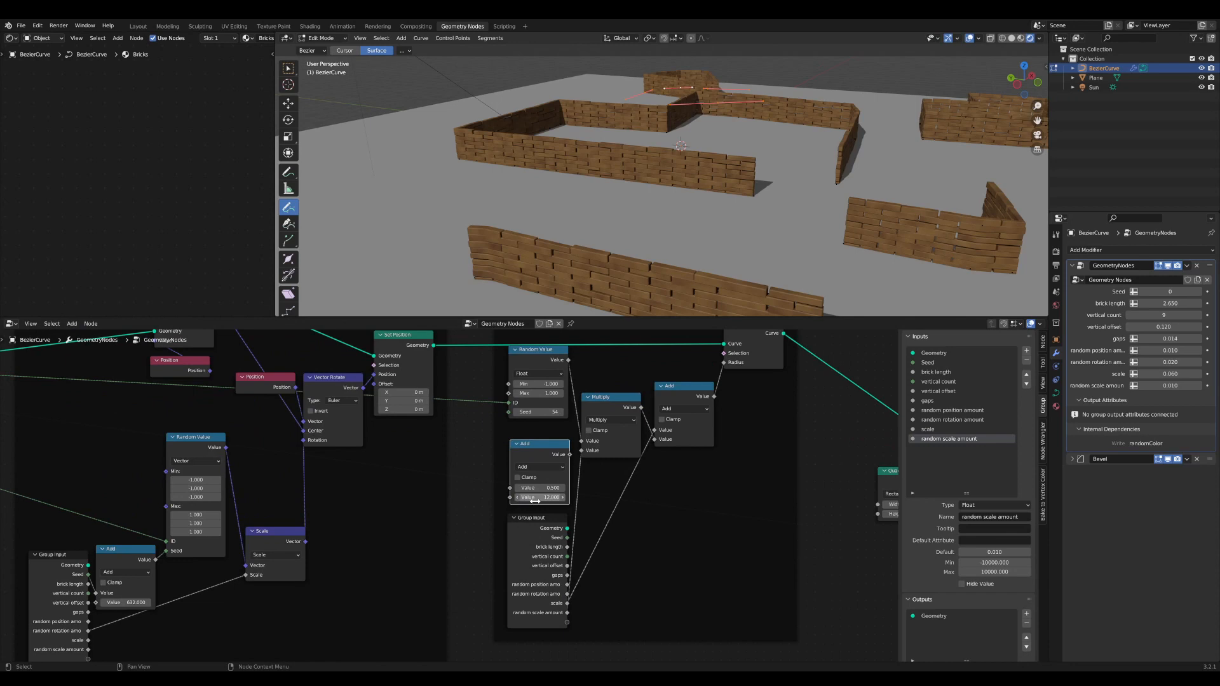
- Route the group input's Seed through the new Add node into Random Value's Seed and tighten the node spacing
scroll(535, 500, up, 1)
middle_drag(596, 543, 581, 538)
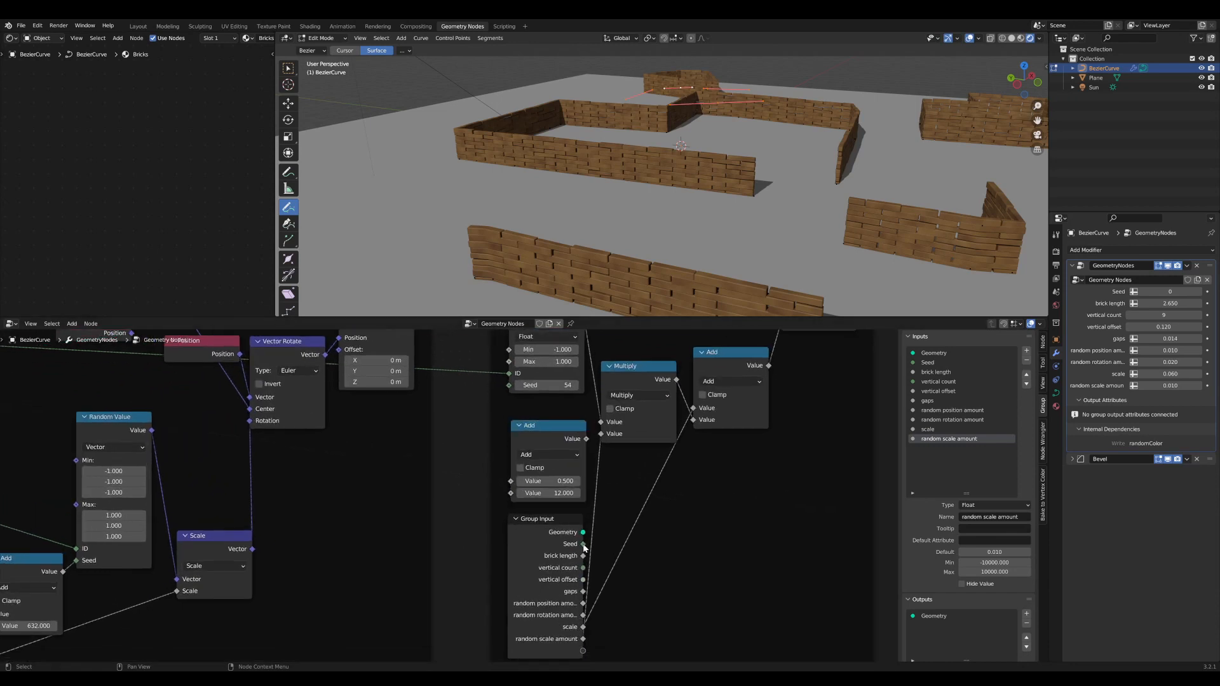
middle_drag(512, 481, 568, 520)
mouse_move(588, 465)
mouse_down()
mouse_move(566, 424)
mouse_move(607, 466)
mouse_up()
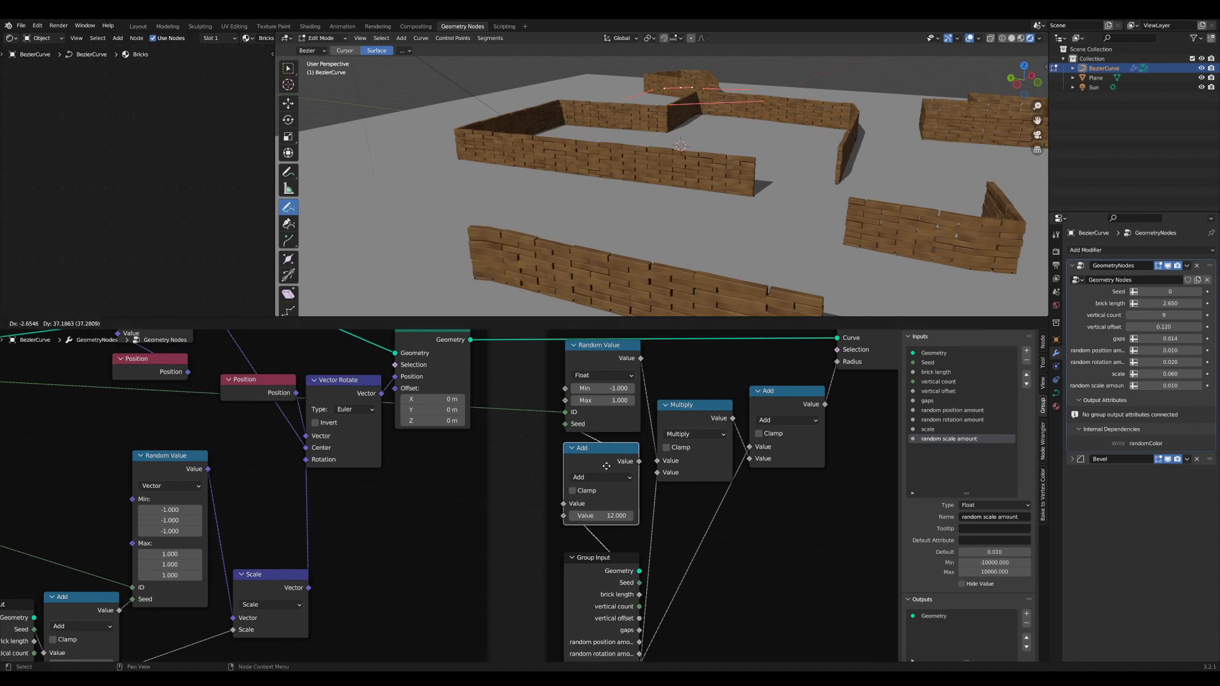
drag(608, 558, 608, 543)
- Move the Quadrilateral, Curve to Mesh and Set Shade Smooth nodes together closer to the height of Set Curve Radius
scroll(780, 482, down, 3)
middle_drag(781, 482, 521, 491)
scroll(521, 490, down, 1)
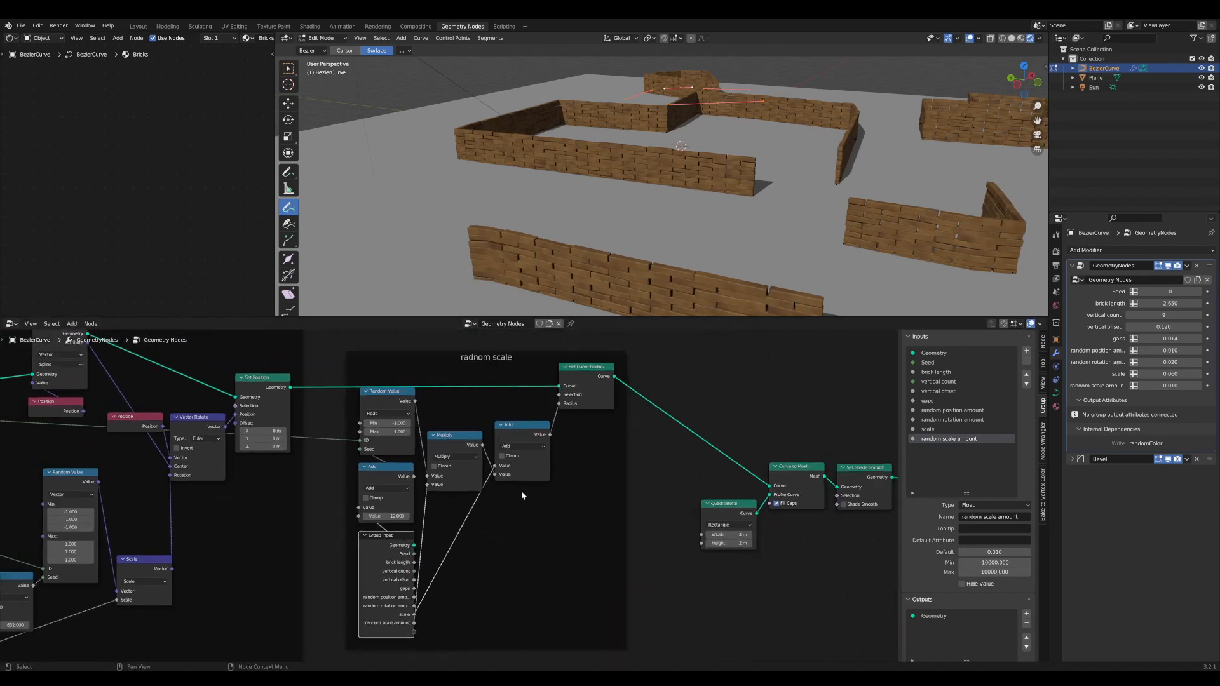
scroll(660, 522, down, 2)
middle_drag(661, 523, 384, 485)
scroll(563, 517, up, 7)
middle_drag(590, 512, 607, 590)
drag(683, 591, 414, 479)
drag(442, 532, 451, 448)
scroll(542, 403, down, 1)
scroll(541, 403, up, 2)
- Move Set Shade Smooth further away from Curve to Mesh to leave room for a frame
click(644, 387)
middle_drag(644, 456, 483, 543)
scroll(482, 542, down, 1)
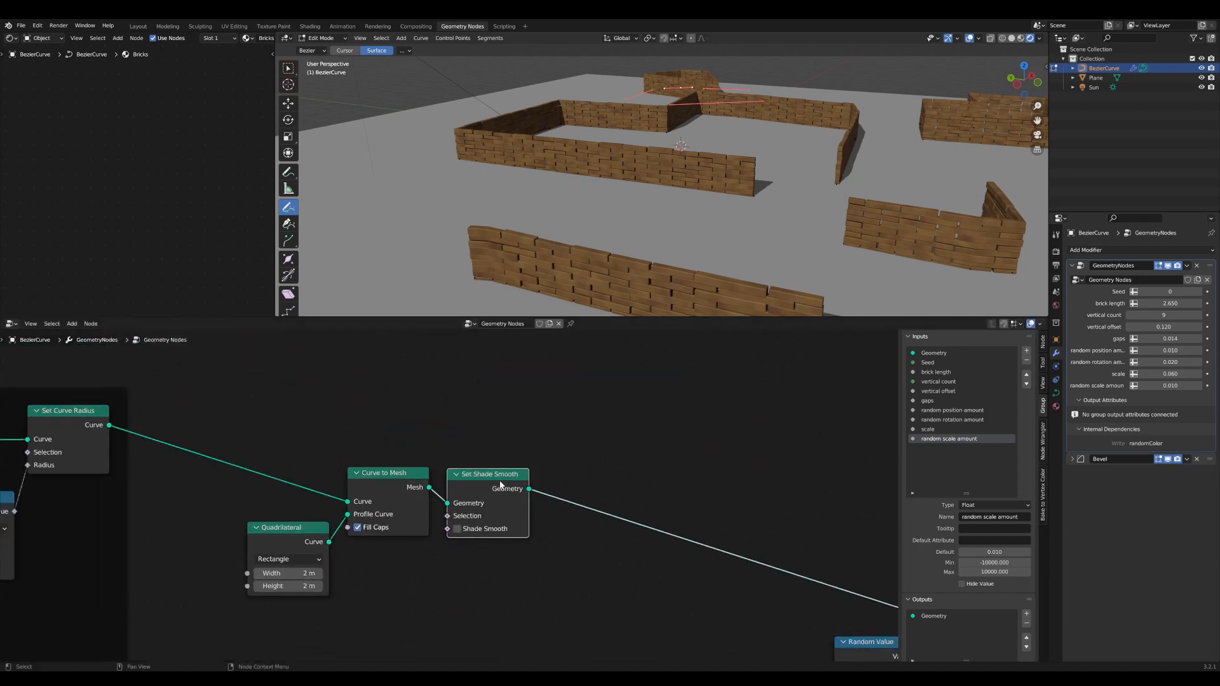
drag(485, 488, 669, 512)
middle_drag(659, 517, 741, 499)
- Frame the Quadrilateral and Curve to Mesh nodes, label the frame "ctm" and turn off its custom color
drag(573, 590, 355, 470)
key(ctrl+j)
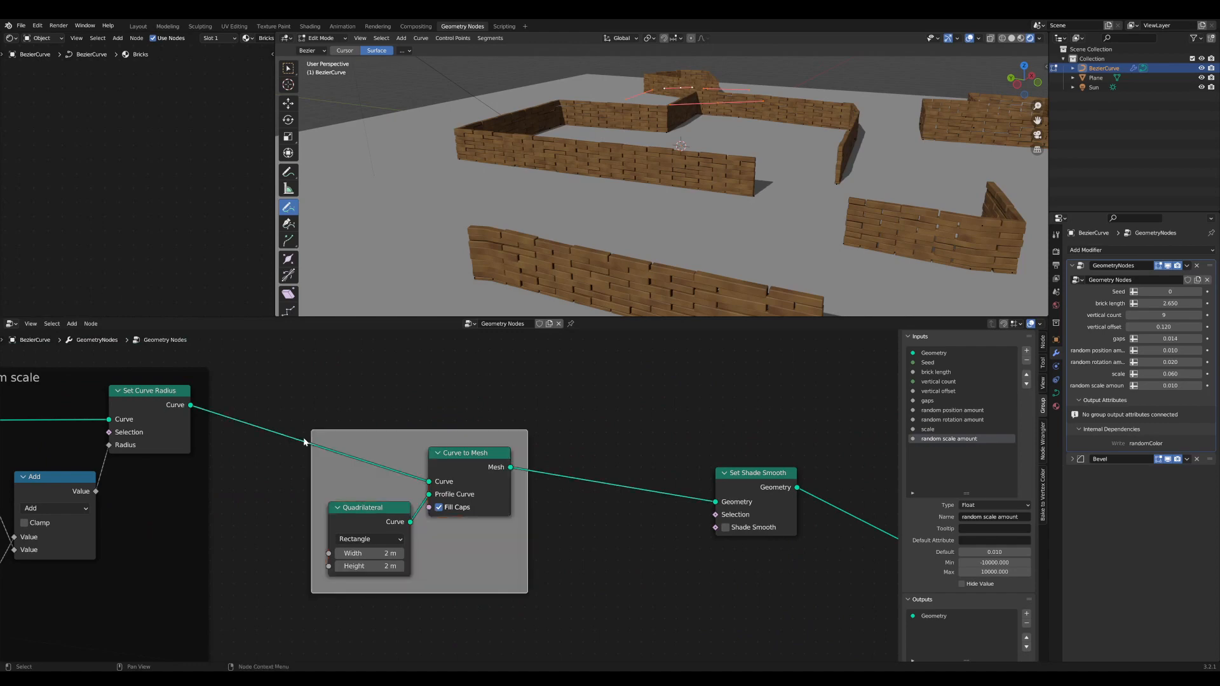
click(1043, 345)
click(961, 379)
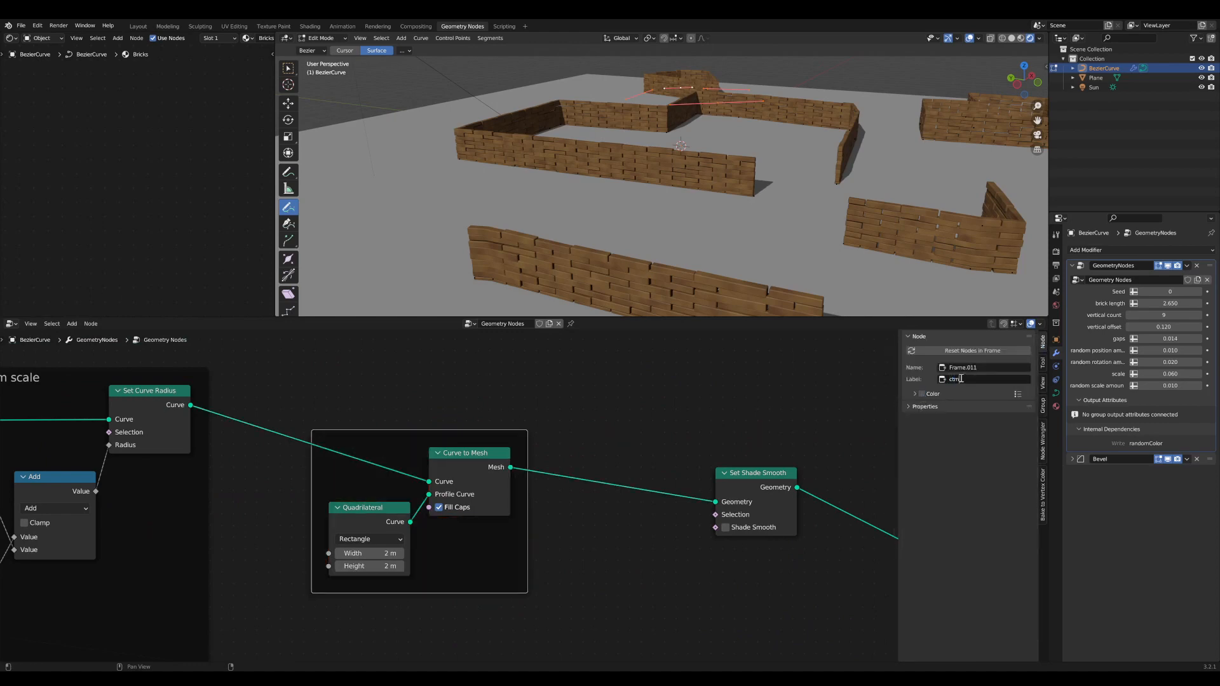
- Try larger Width and Height values on the Quadrilateral to preview their effect on the brick walls
middle_drag(552, 232, 605, 232)
scroll(586, 265, down, 4)
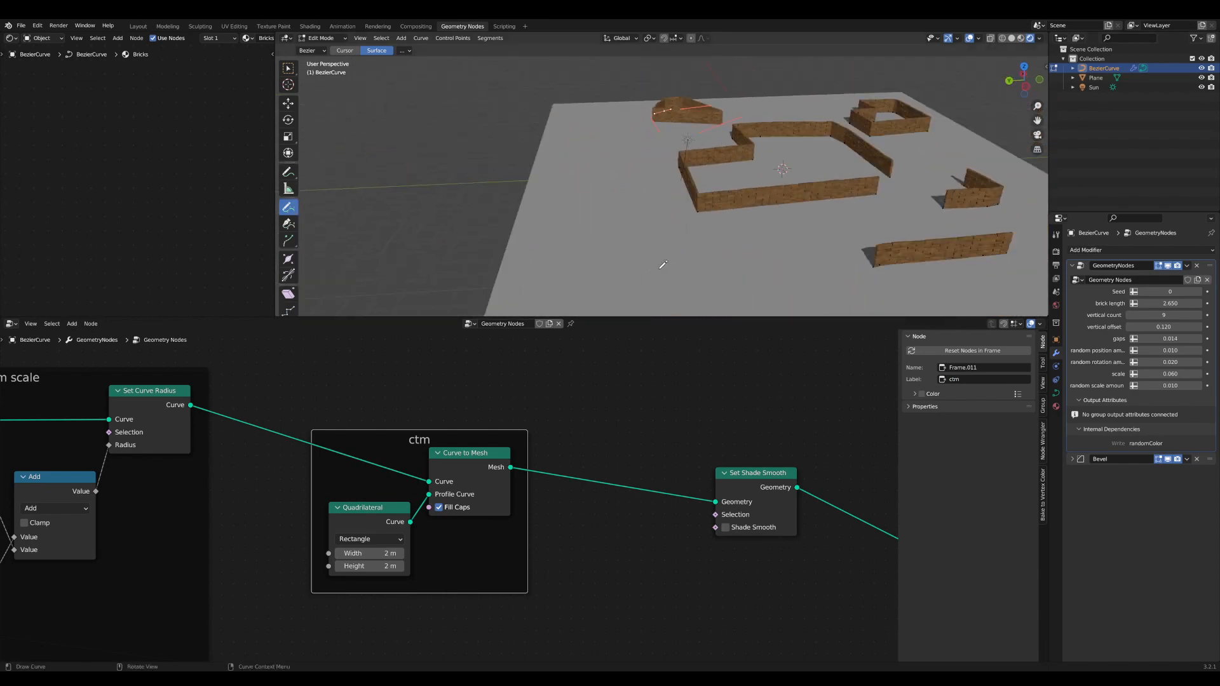
shift+middle_drag(851, 286, 694, 230)
scroll(691, 233, up, 3)
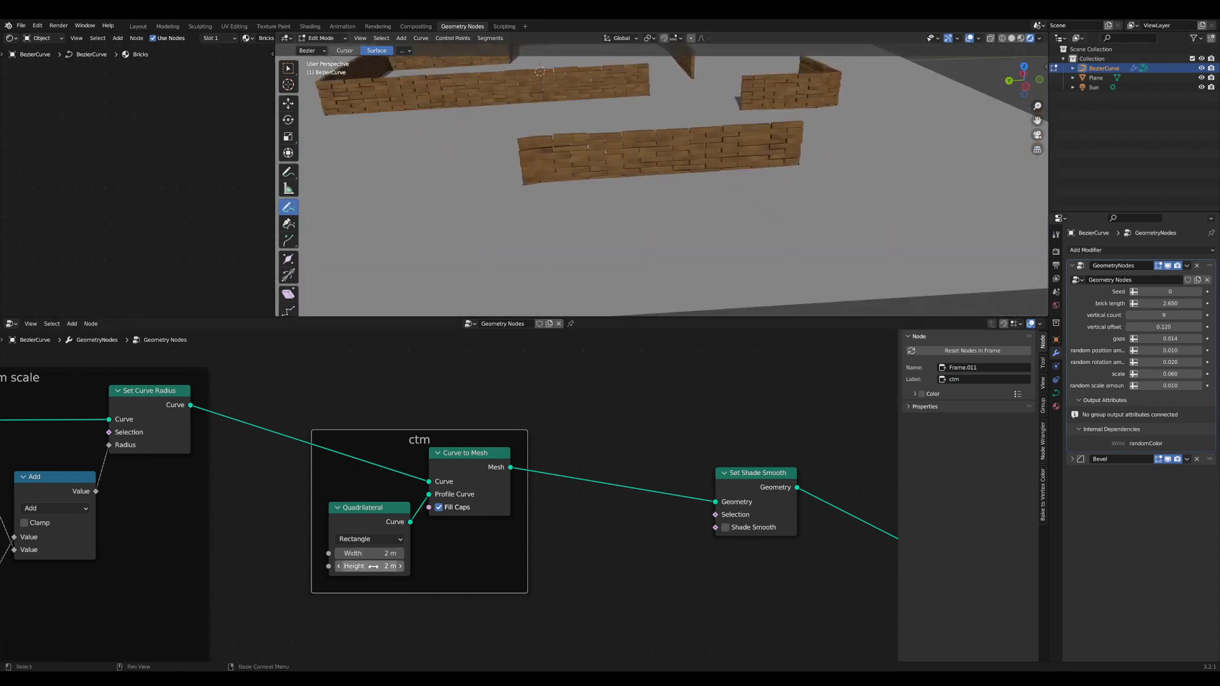
scroll(693, 191, down, 4)
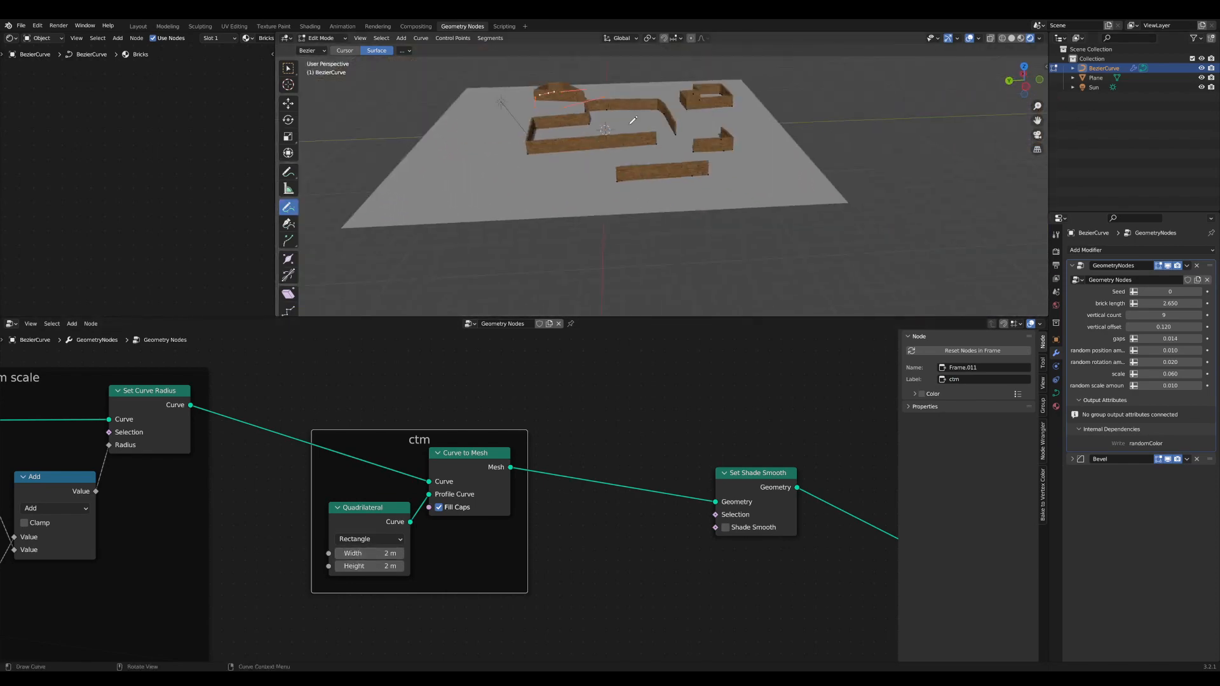
scroll(696, 197, up, 10)
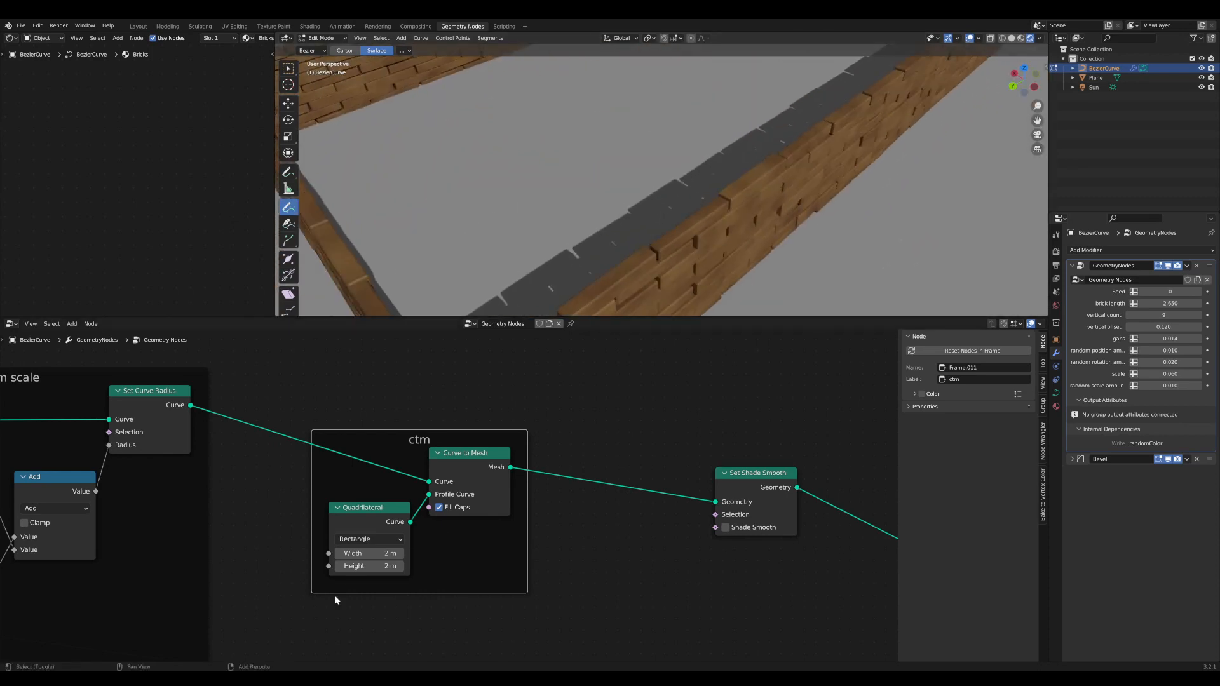
drag(368, 552, 459, 554)
right_click(394, 550)
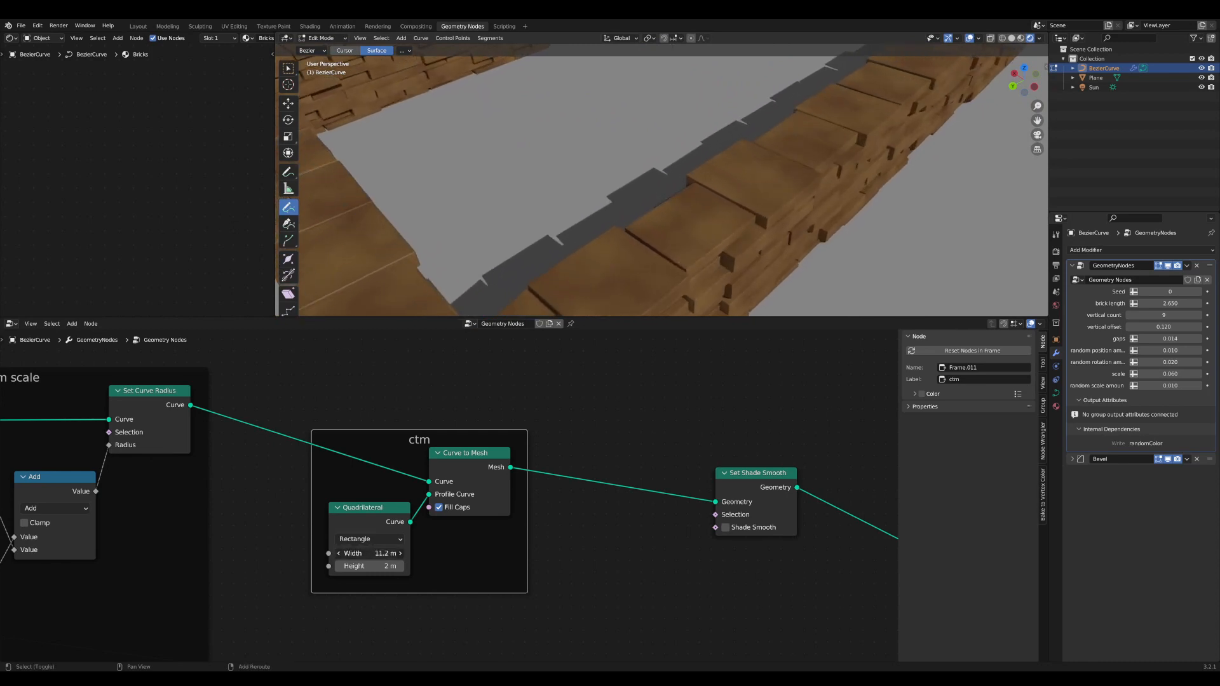
key(Escape)
scroll(544, 173, down, 10)
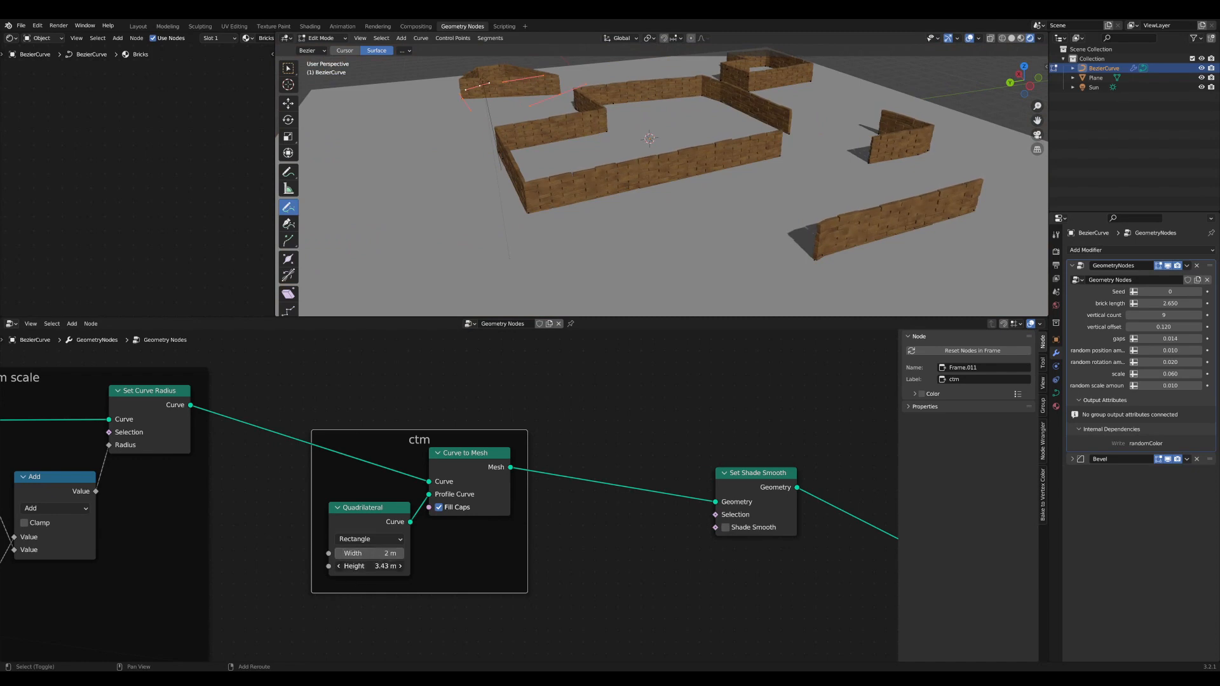
mouse_move(402, 566)
mouse_down()
mouse_move(413, 566)
mouse_move(384, 566)
mouse_up()
key(Escape)
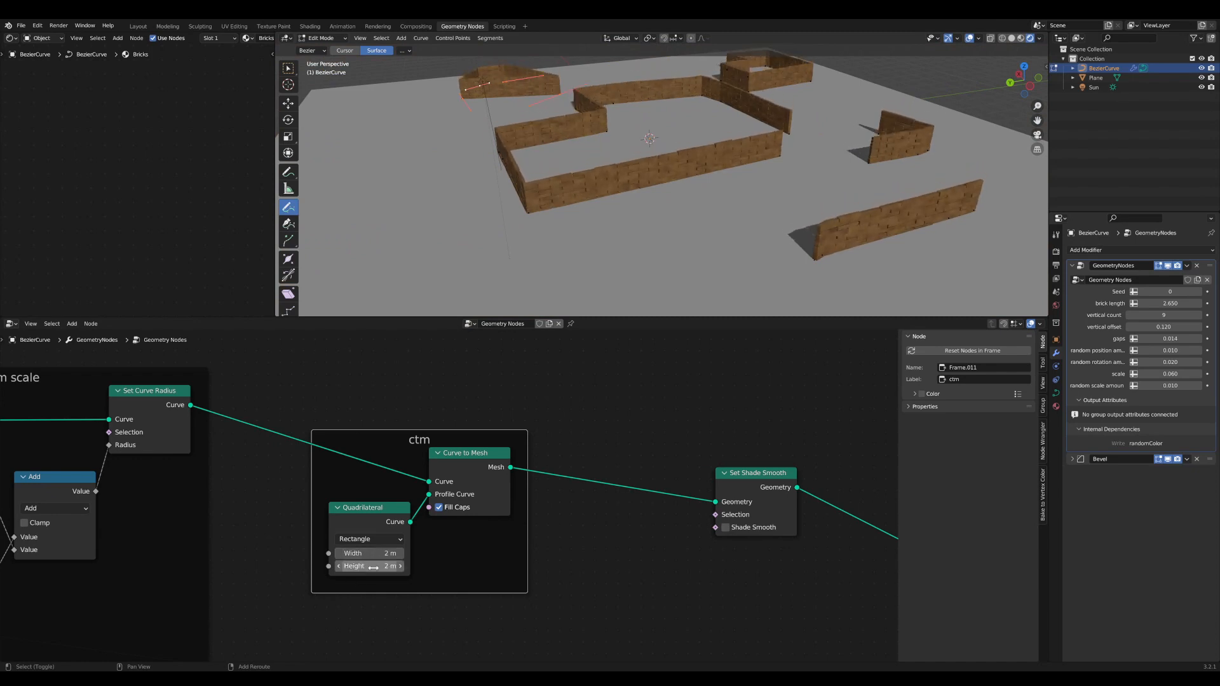
- Look over the walls and node frames, and try a different vertical offset in the modifier
scroll(601, 180, down, 7)
shift+middle_drag(602, 179, 639, 255)
scroll(639, 256, up, 5)
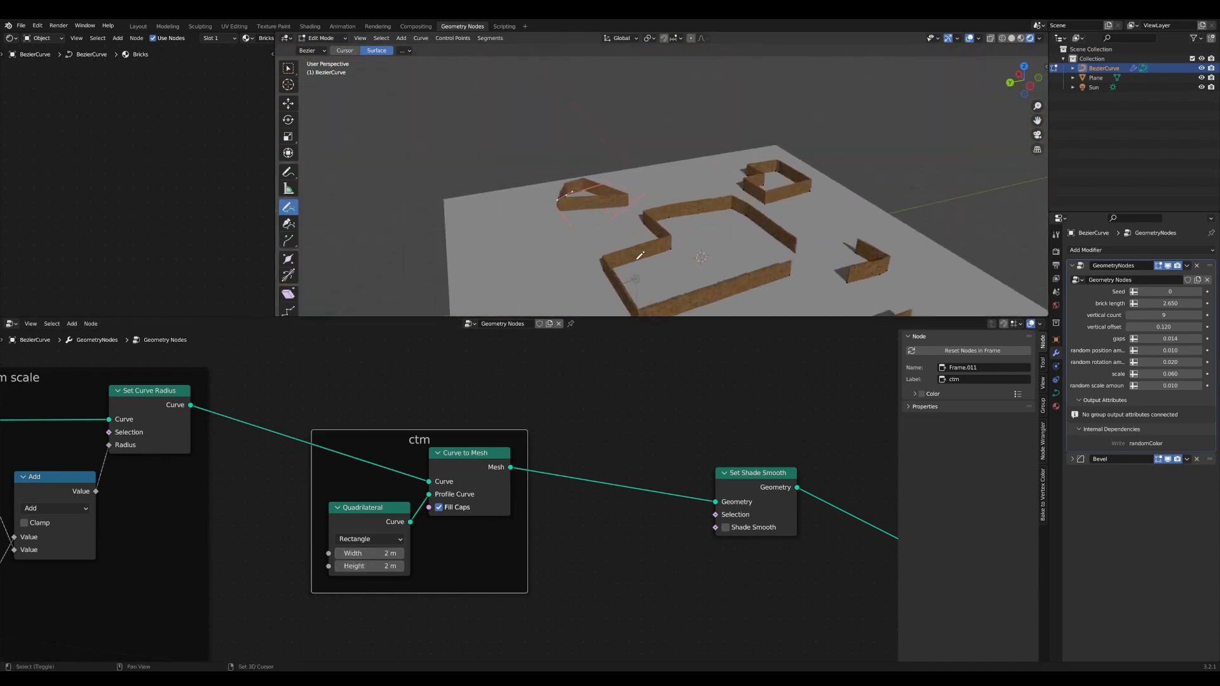
scroll(579, 421, down, 6)
scroll(578, 421, up, 4)
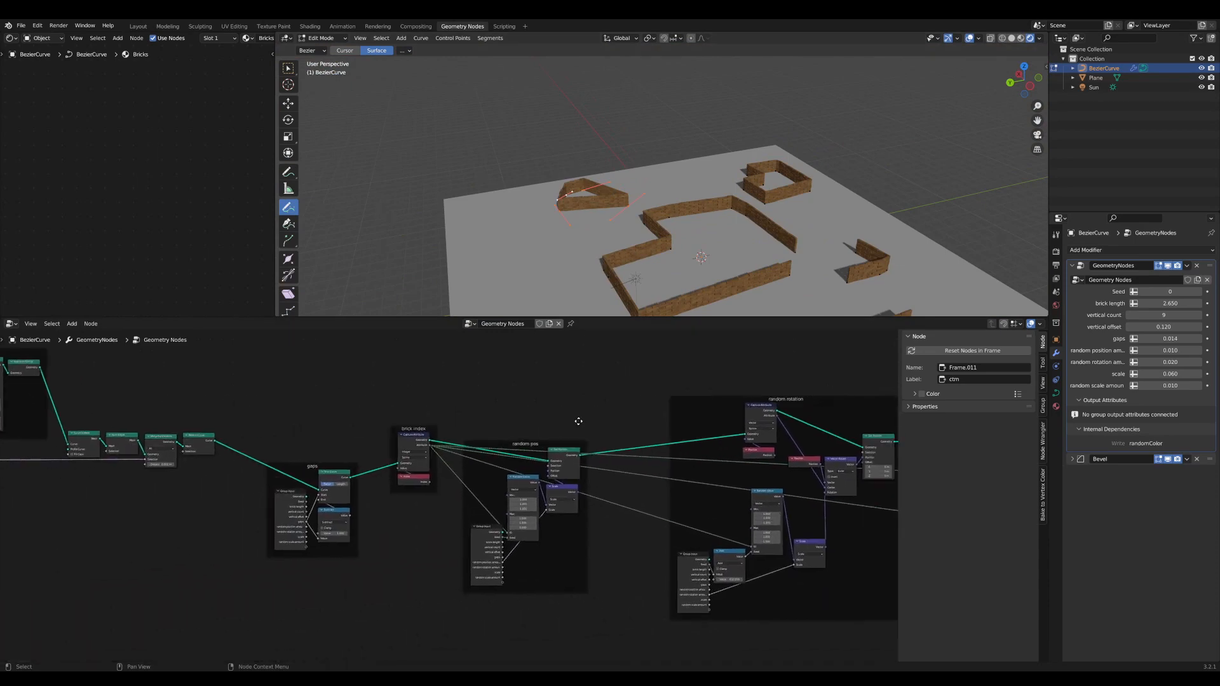
middle_drag(578, 422, 179, 475)
scroll(822, 218, up, 6)
scroll(790, 204, down, 3)
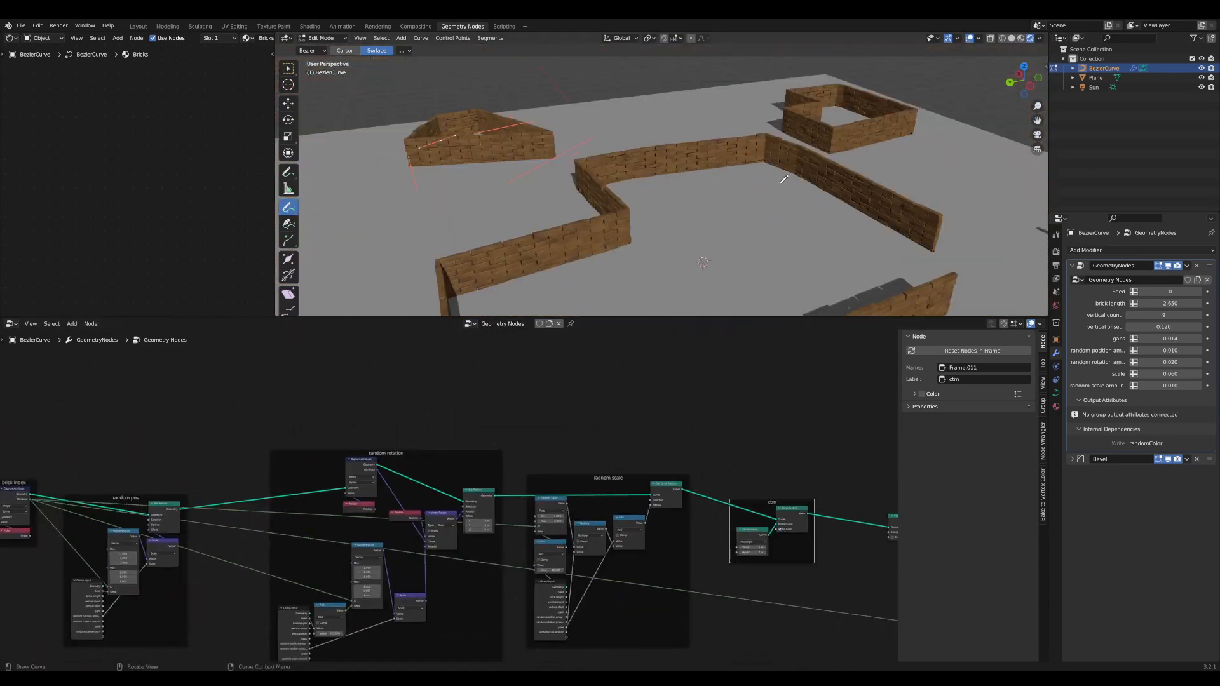
drag(1163, 326, 1208, 325)
key(Escape)
- Move the Set Shade Smooth node closer to the "ctm" frame
scroll(840, 532, down, 2)
middle_drag(841, 532, 566, 523)
scroll(452, 506, up, 6)
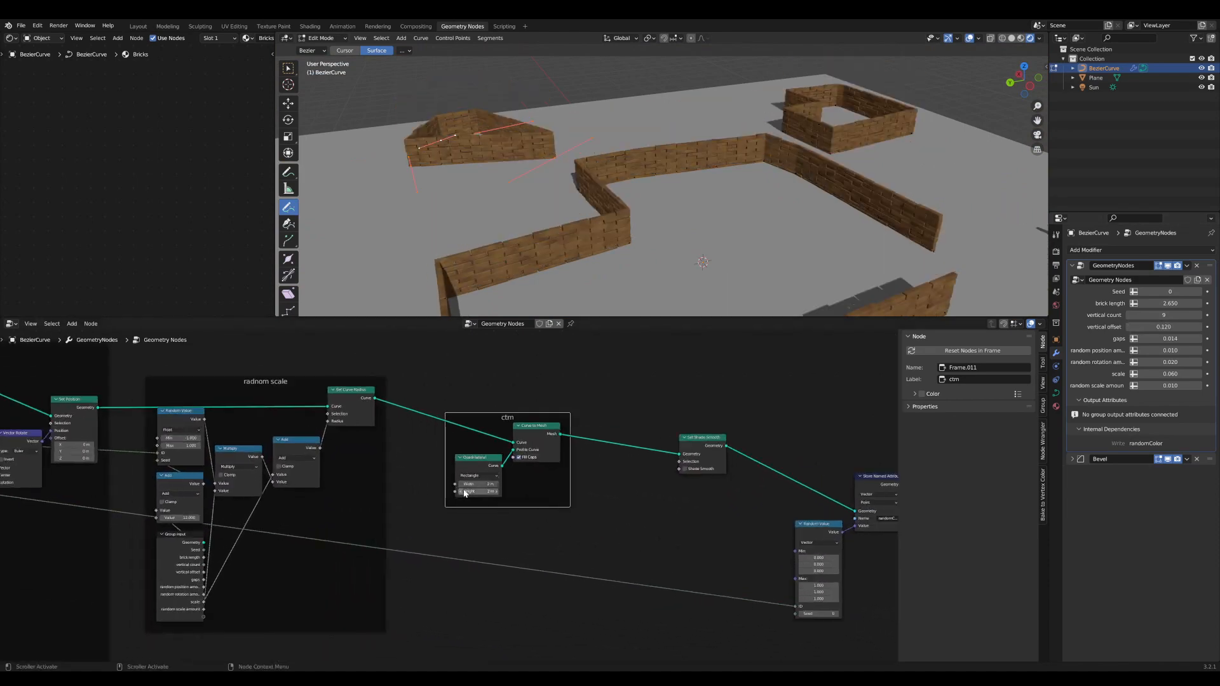
scroll(451, 496, up, 3)
mouse_move(527, 487)
shift+mouse_down()
mouse_move(547, 488)
mouse_move(522, 487)
shift+mouse_up()
scroll(522, 487, down, 1)
scroll(540, 553, down, 3)
middle_drag(601, 551, 352, 522)
scroll(424, 409, up, 1)
drag(448, 431, 364, 406)
middle_drag(466, 436, 321, 412)
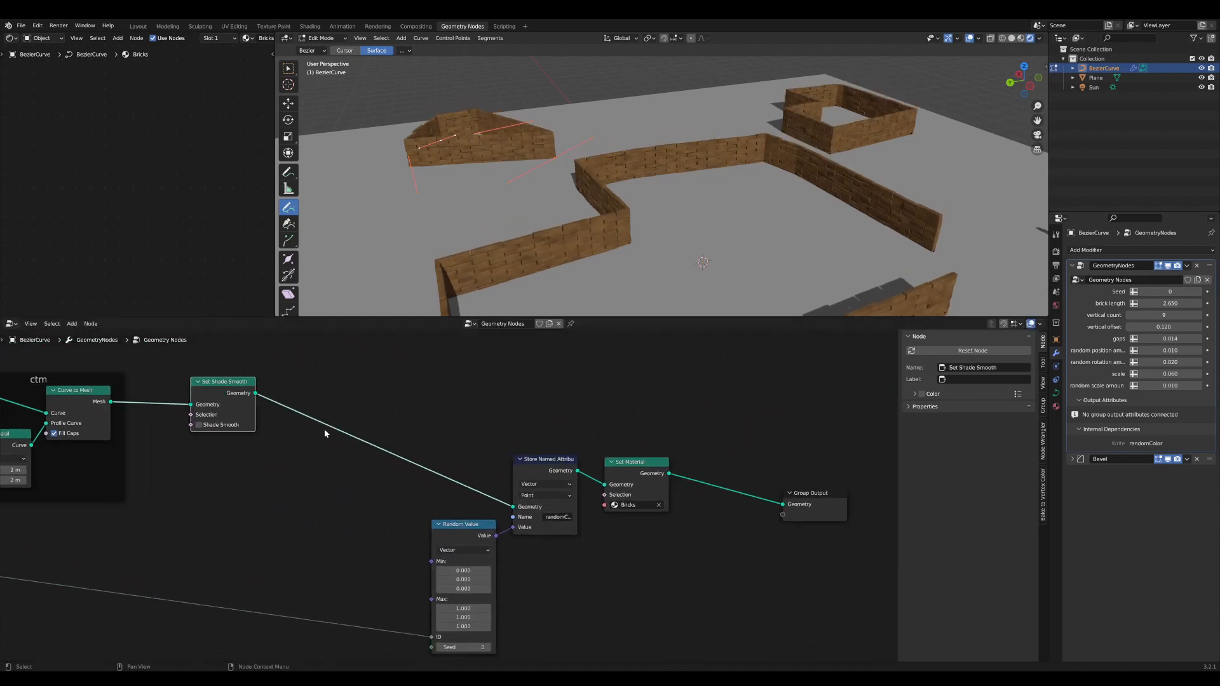
- Move the Random Value node that feeds Store Named Attribute slightly to tidy the layout
scroll(352, 454, up, 2)
middle_drag(352, 454, 432, 440)
drag(560, 525, 542, 519)
scroll(458, 483, down, 2)
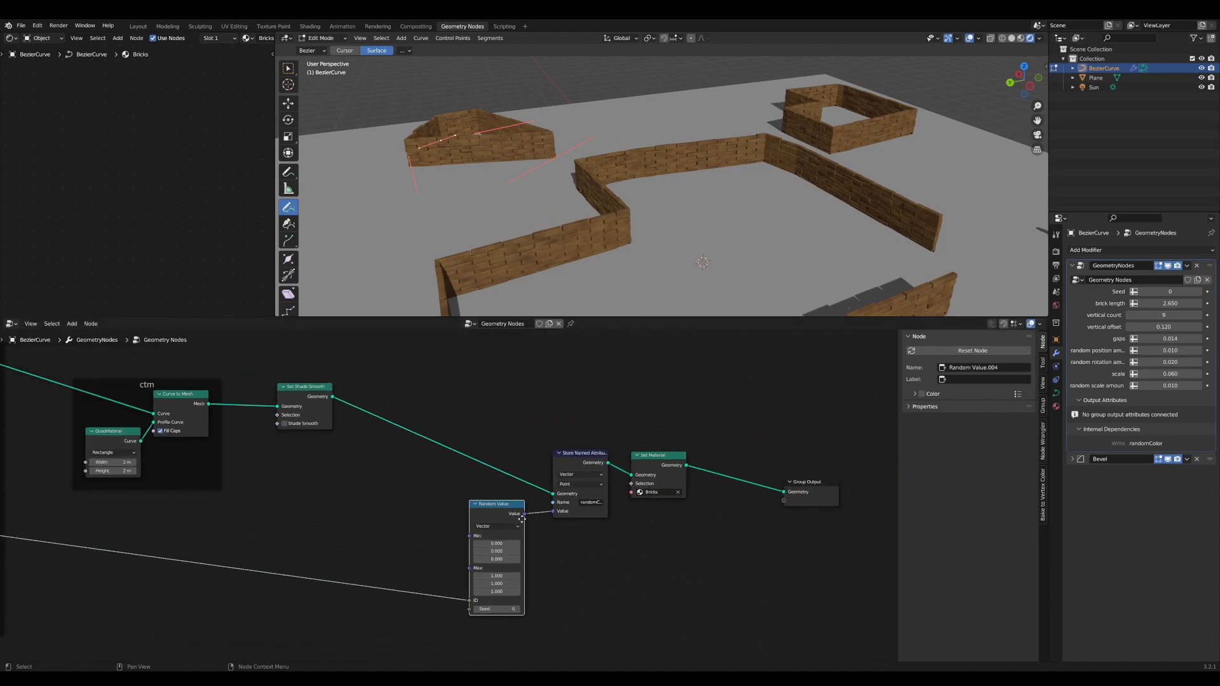
- Move Set Material and Group Output further away from Store Named Attribute
middle_drag(785, 589, 627, 525)
drag(626, 526, 595, 363)
scroll(502, 455, up, 4)
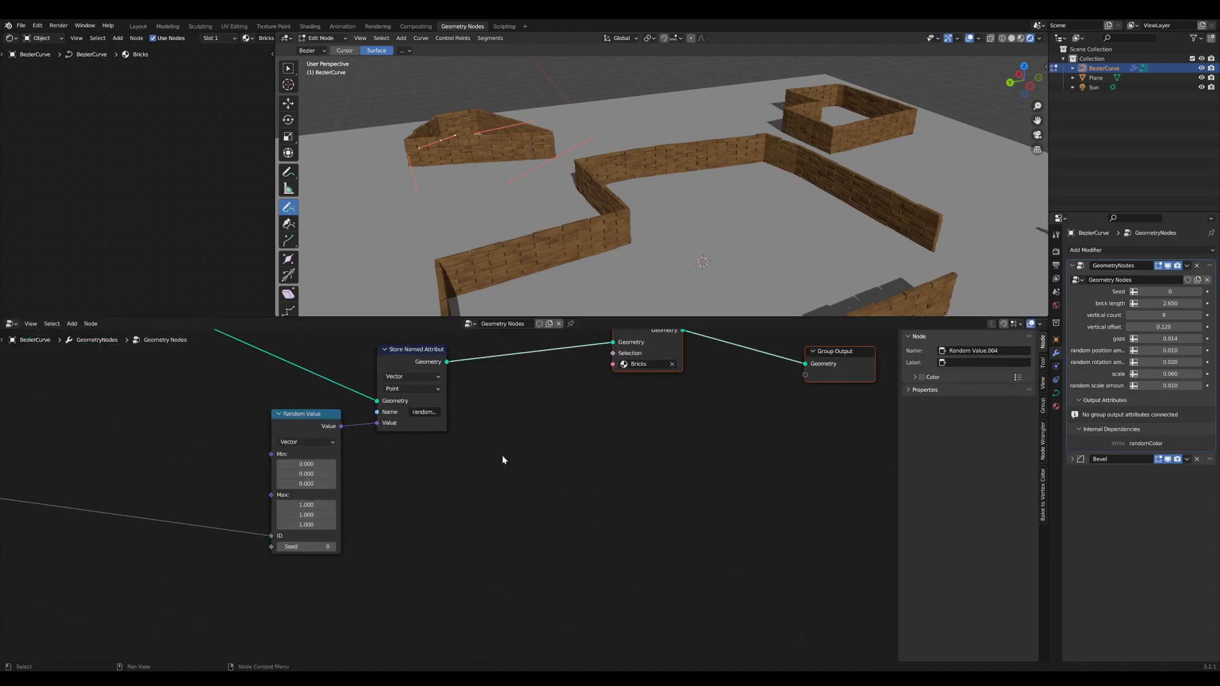
middle_drag(502, 455, 670, 478)
scroll(495, 506, up, 4)
scroll(511, 428, down, 3)
middle_drag(496, 442, 536, 445)
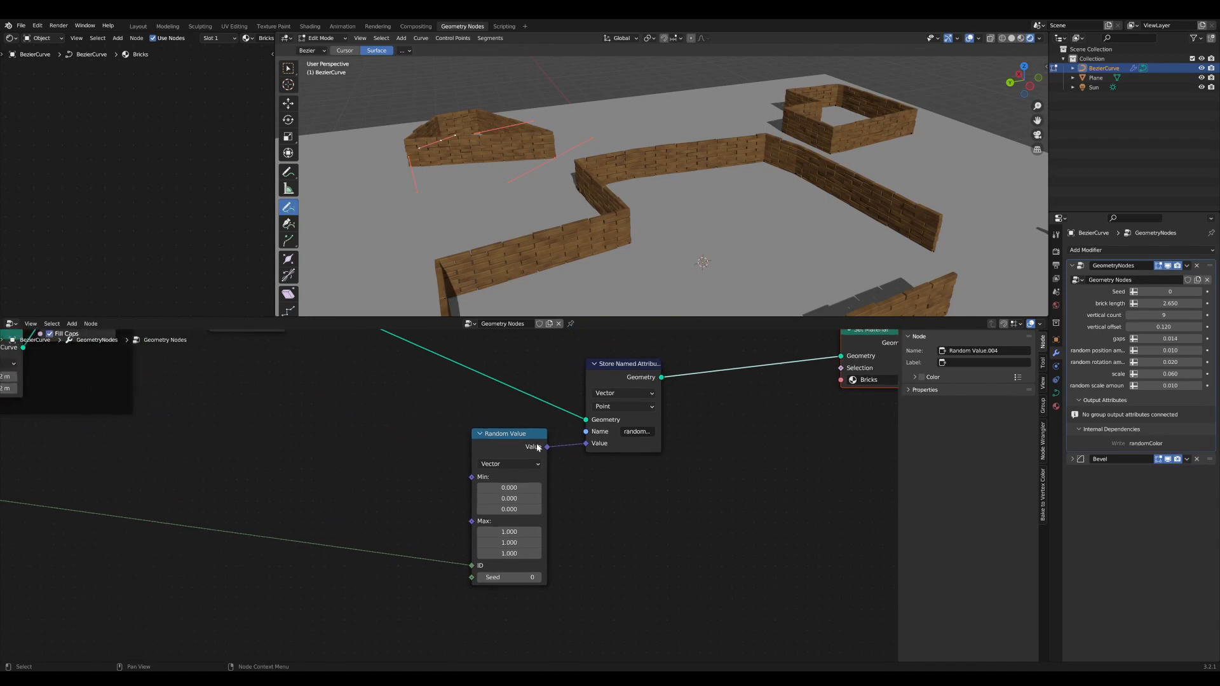
- Join the Random Value and Store Named Attribute nodes in a frame without custom color, labelled "radnom color"
scroll(632, 567, down, 1)
middle_drag(667, 541, 637, 540)
drag(661, 590, 445, 381)
key(ctrl+j)
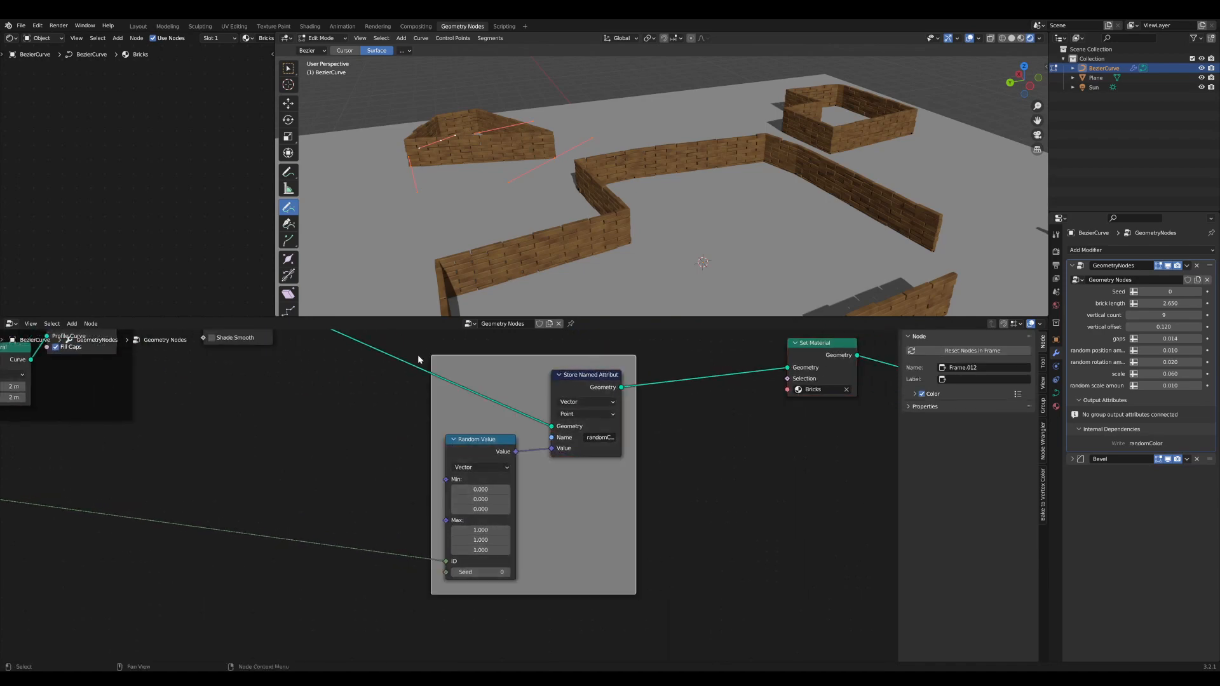
click(940, 395)
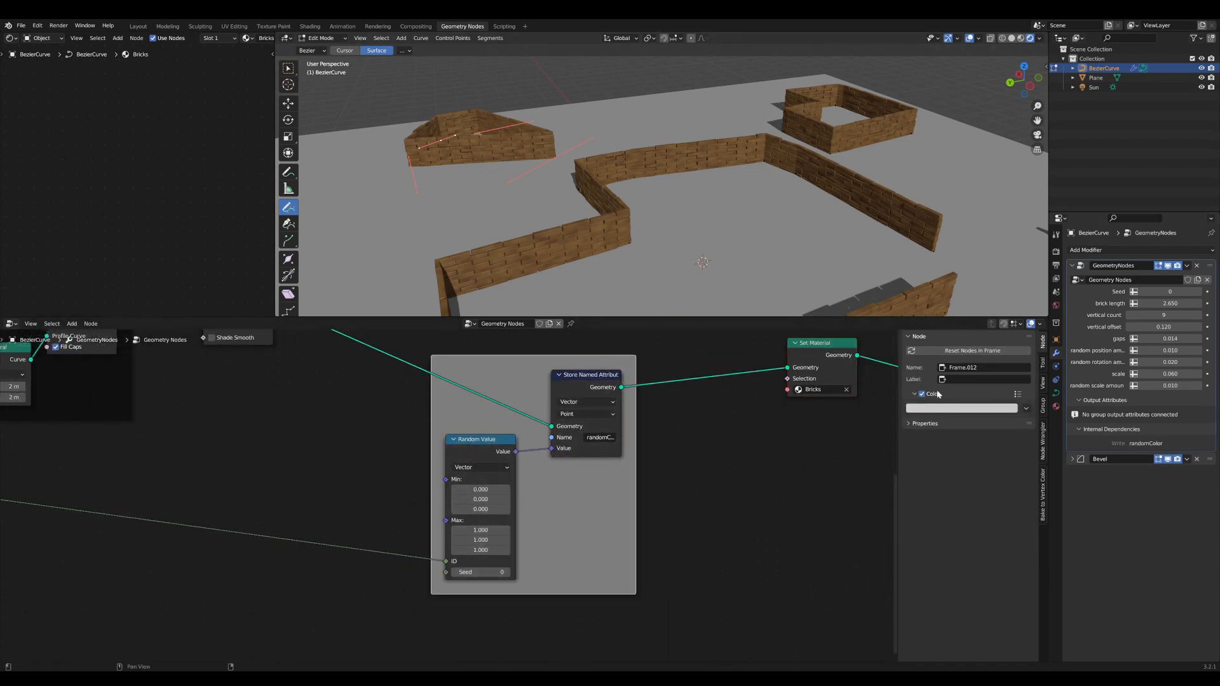
click(922, 394)
click(965, 379)
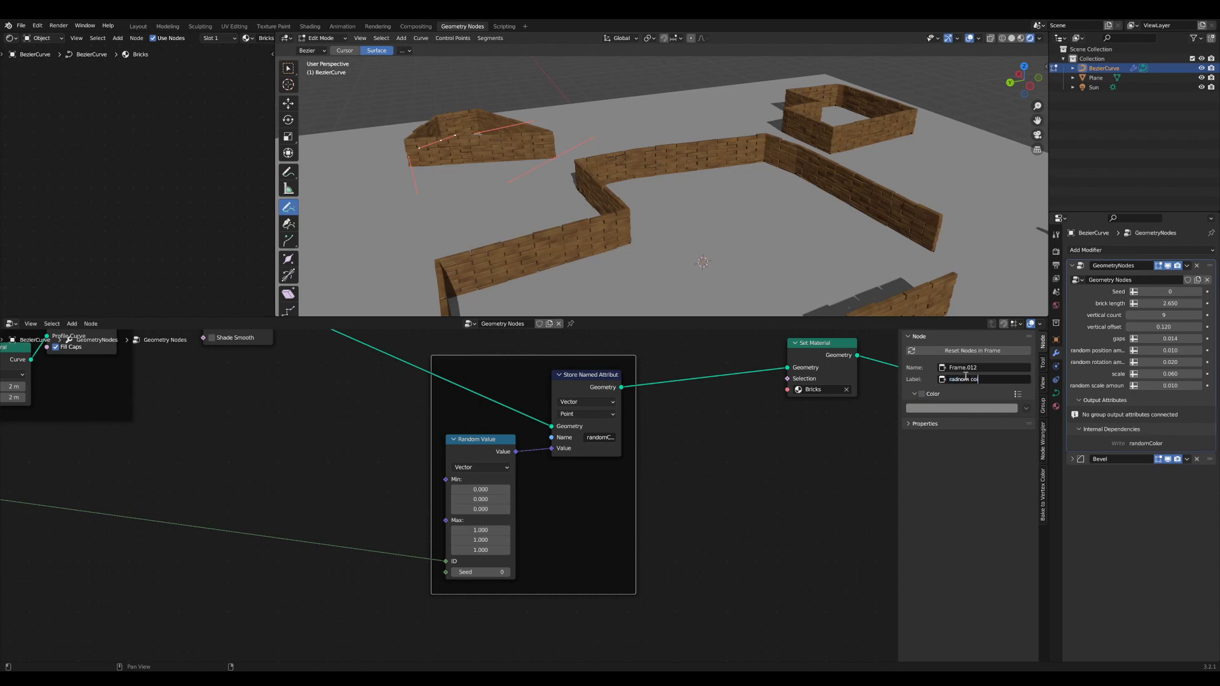
- Nudge Random Value inside the "radnom color" frame and add a Group Input node to the frame beside it
scroll(476, 597, down, 3)
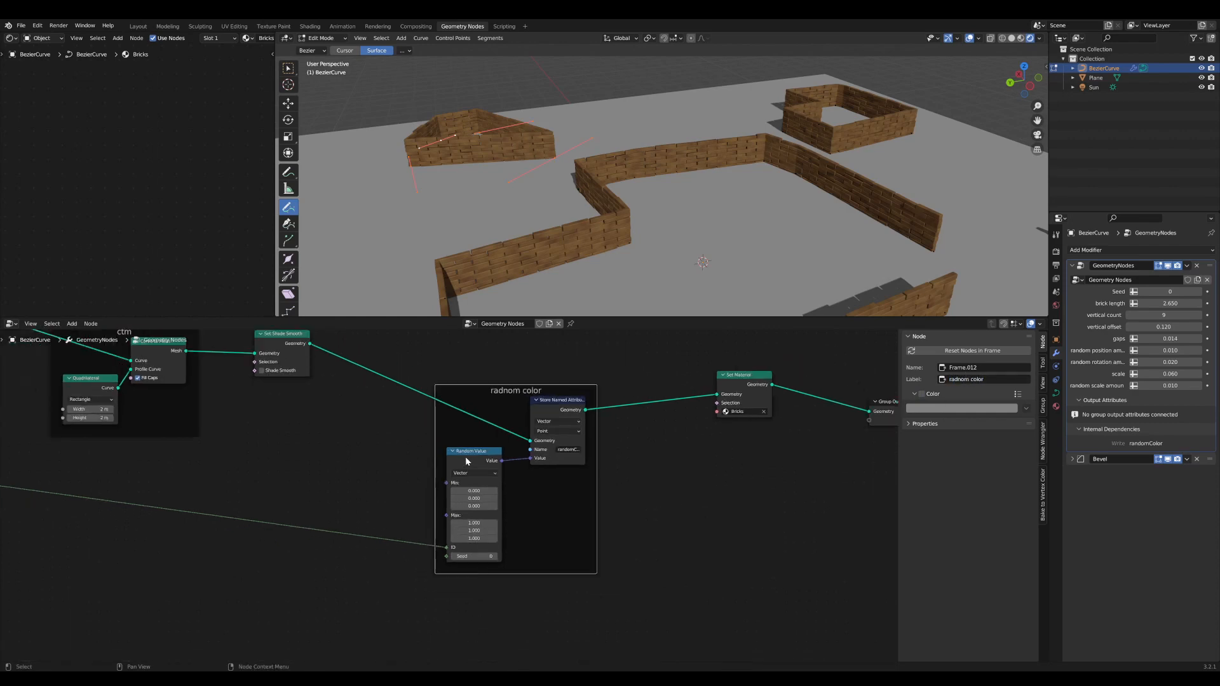
drag(466, 454, 474, 454)
key(Tab)
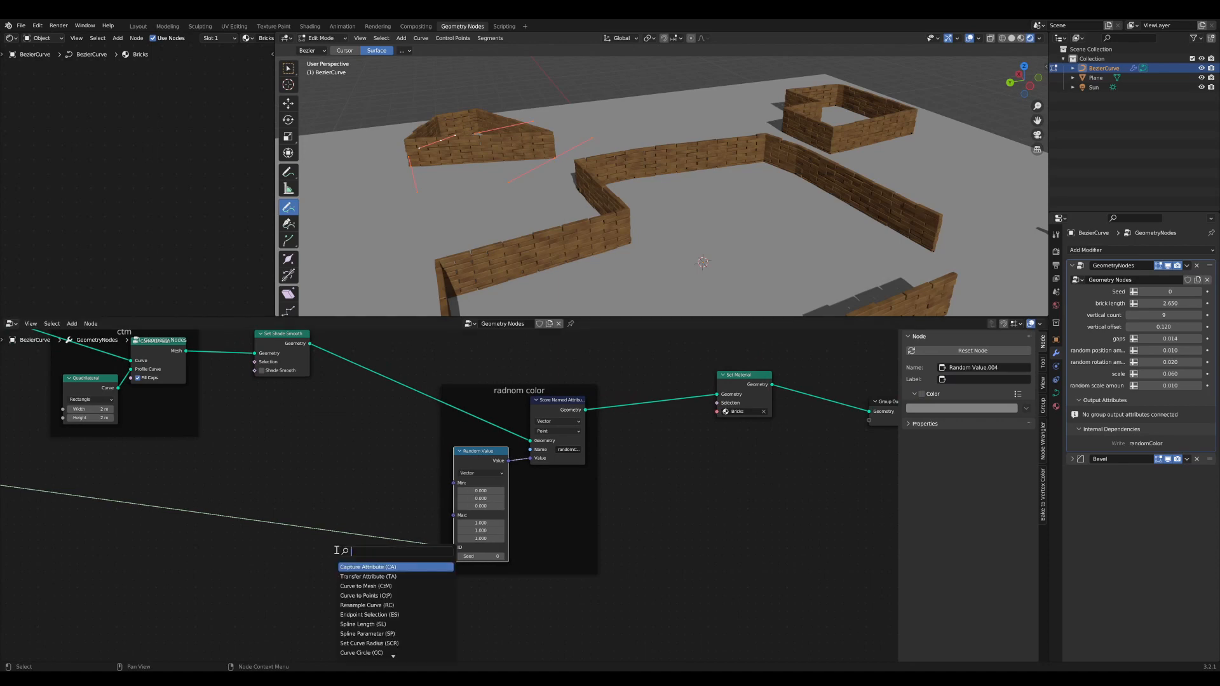
text(gi)
key(Return)
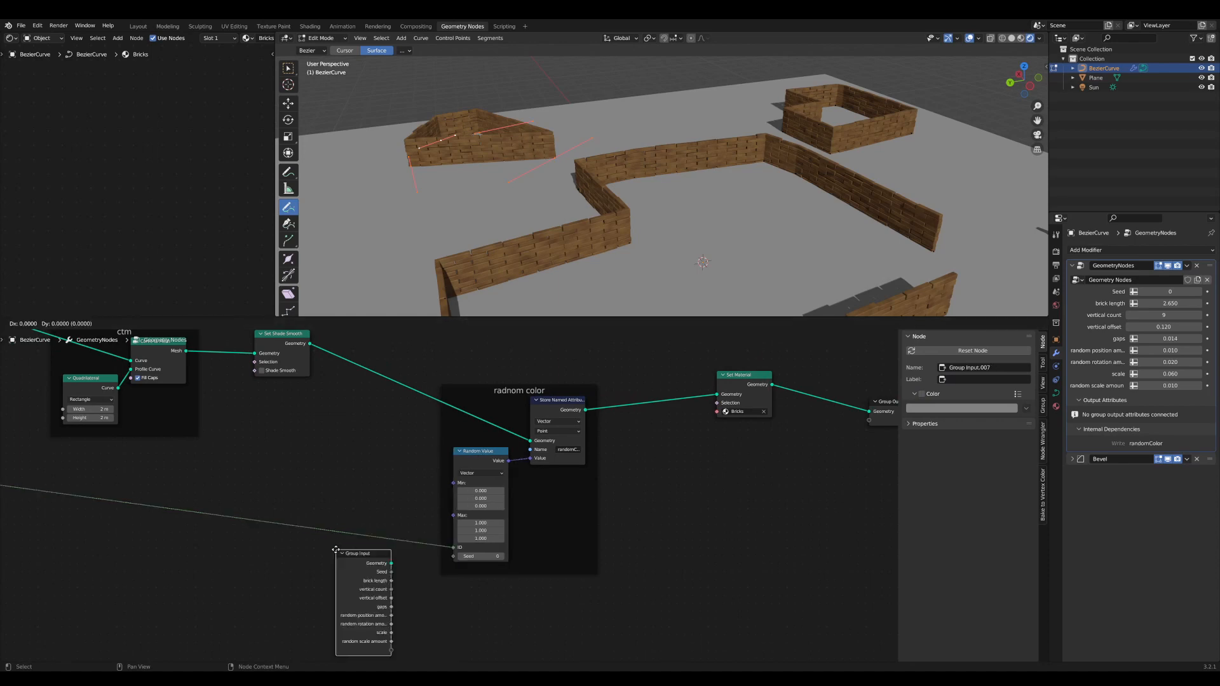
click(351, 552)
scroll(388, 581, up, 1)
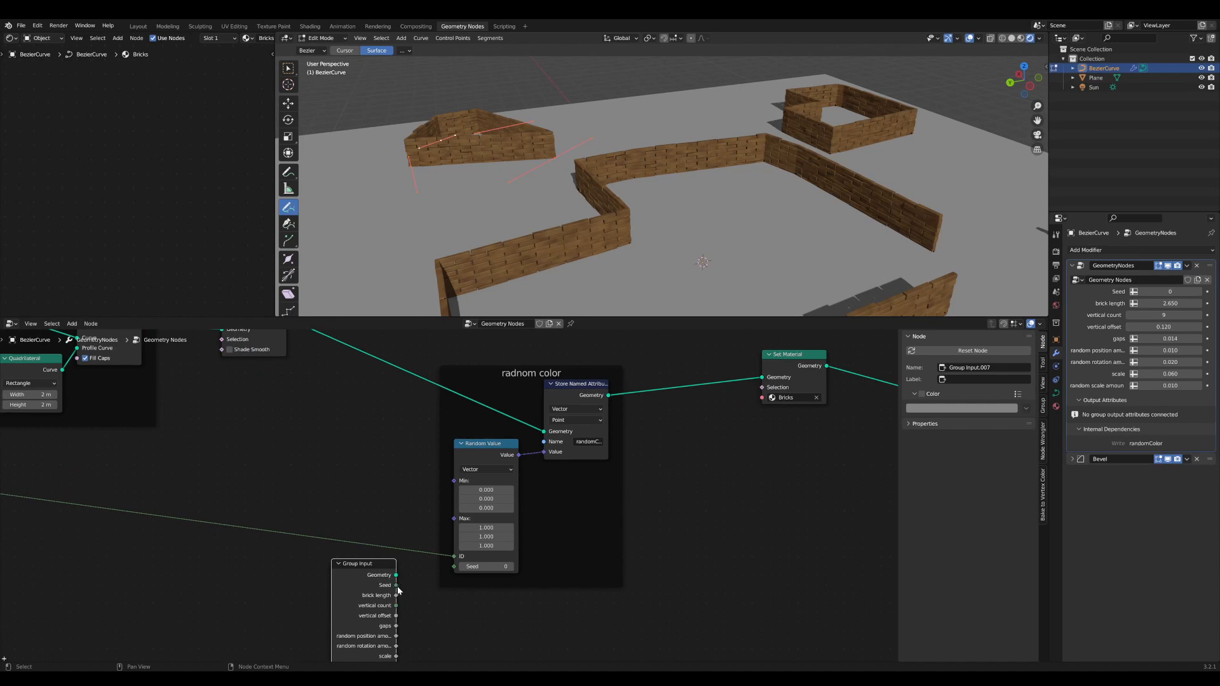
drag(367, 575, 368, 464)
middle_drag(387, 476, 425, 475)
scroll(424, 476, up, 1)
- Insert an Add math node with value 87 between the Group Input's Seed and Random Value, and space the nodes evenly
key(Tab)
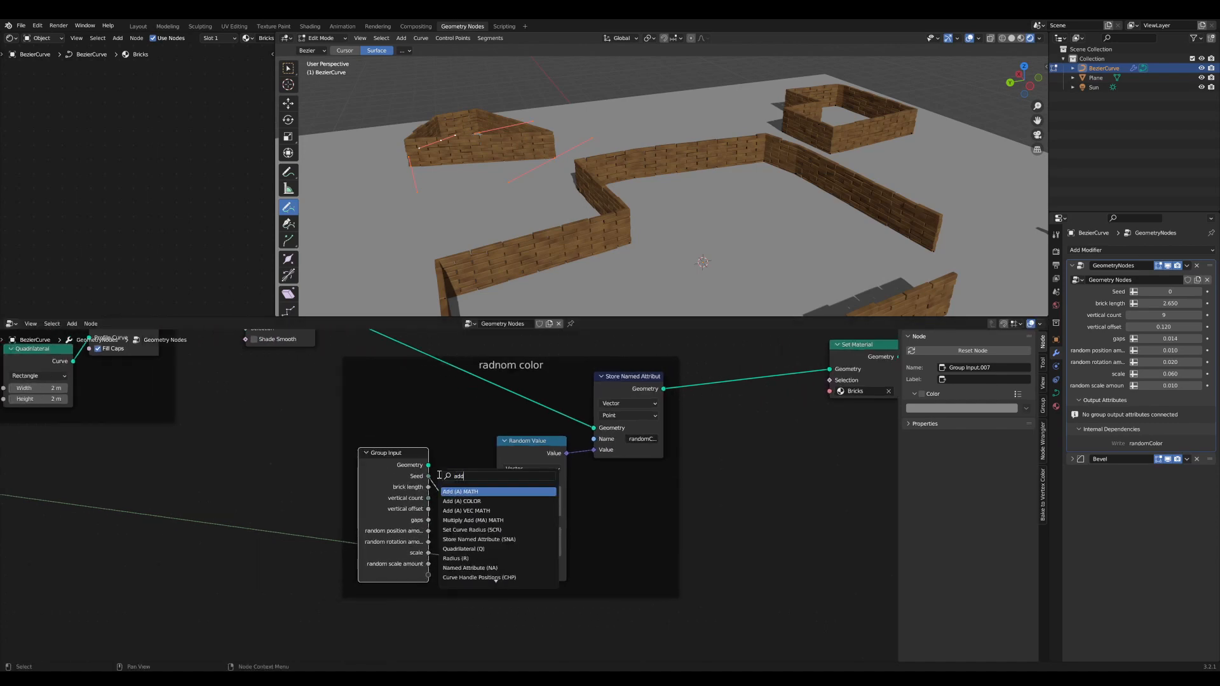
key(Return)
click(461, 467)
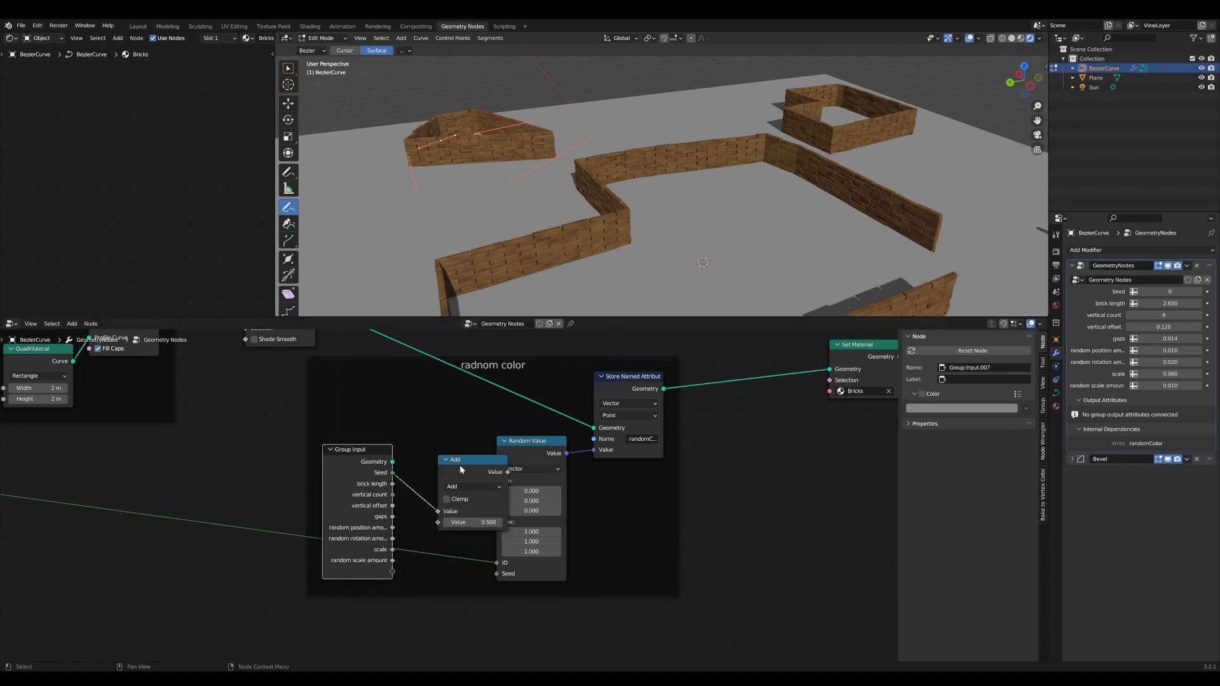
drag(459, 469, 428, 456)
click(447, 509)
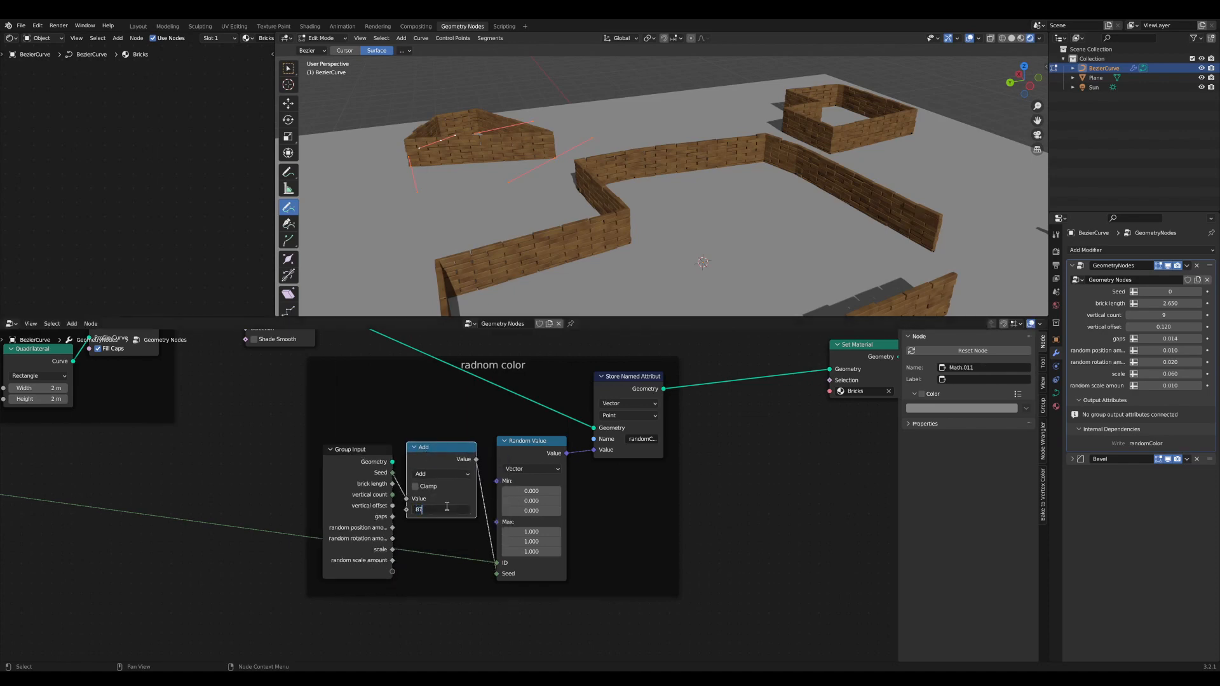
scroll(447, 506, up, 3)
drag(444, 436, 450, 437)
drag(339, 438, 351, 435)
scroll(471, 448, down, 1)
scroll(478, 443, down, 2)
- Move the "radnom color" frame closer to Set Material and show the node group's input list
key(b)
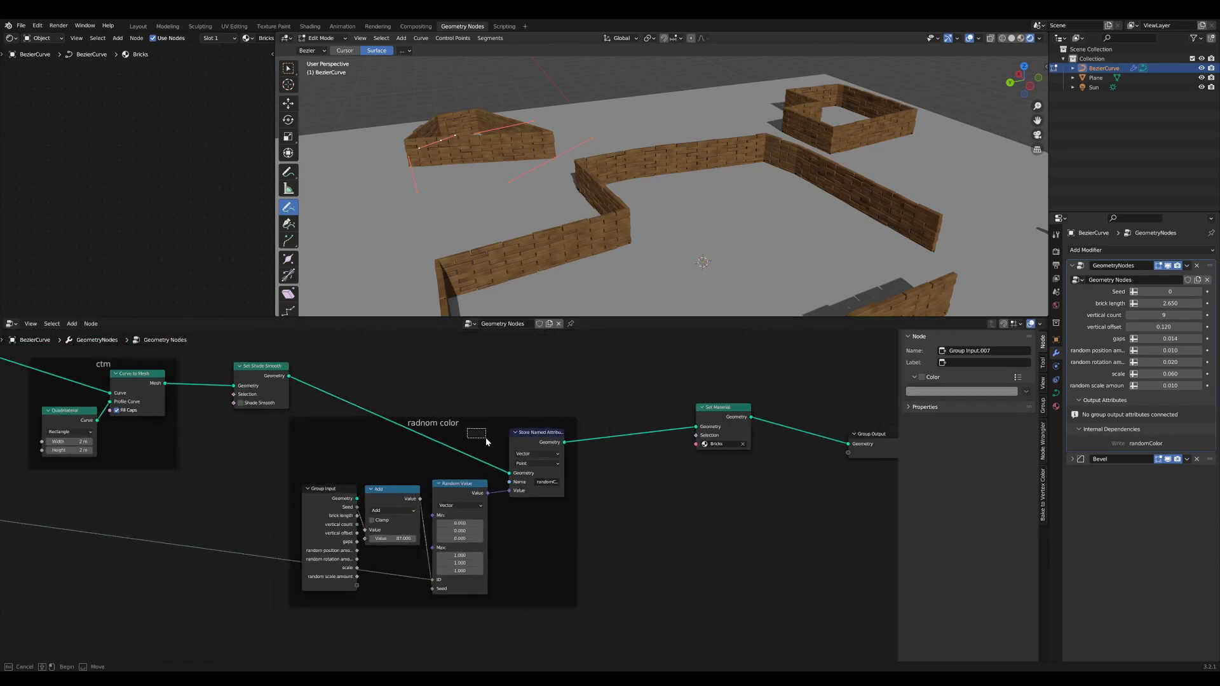
drag(483, 424, 521, 420)
scroll(686, 385, down, 1)
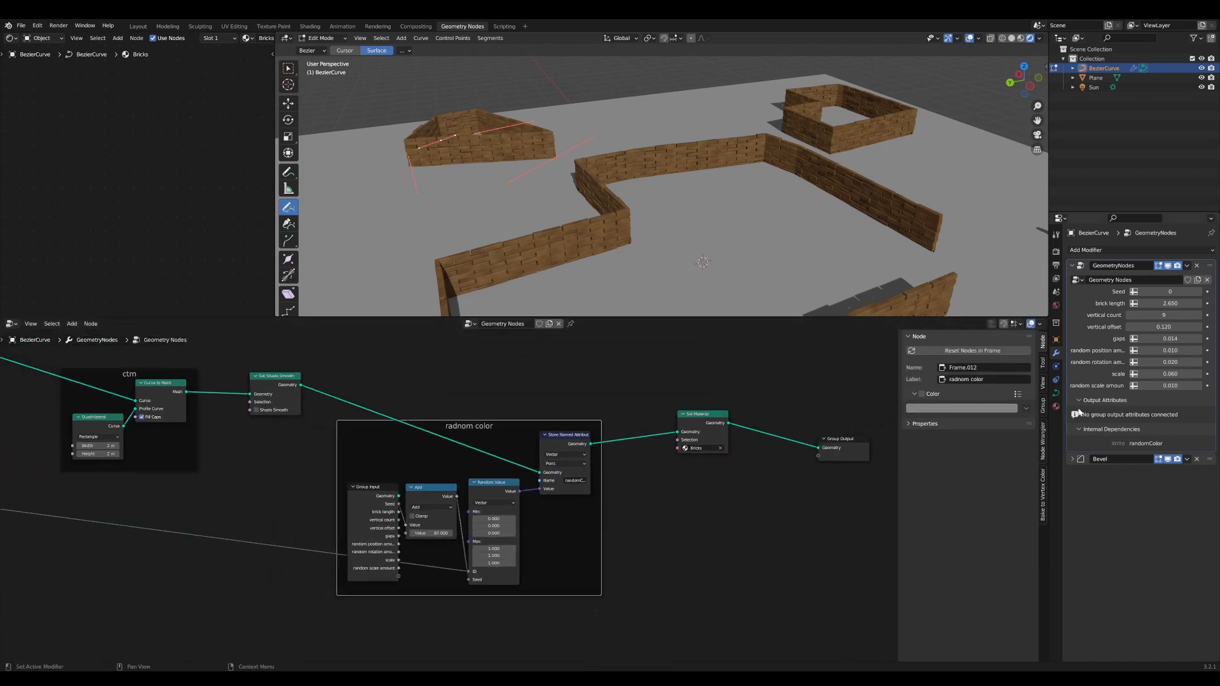
click(1044, 406)
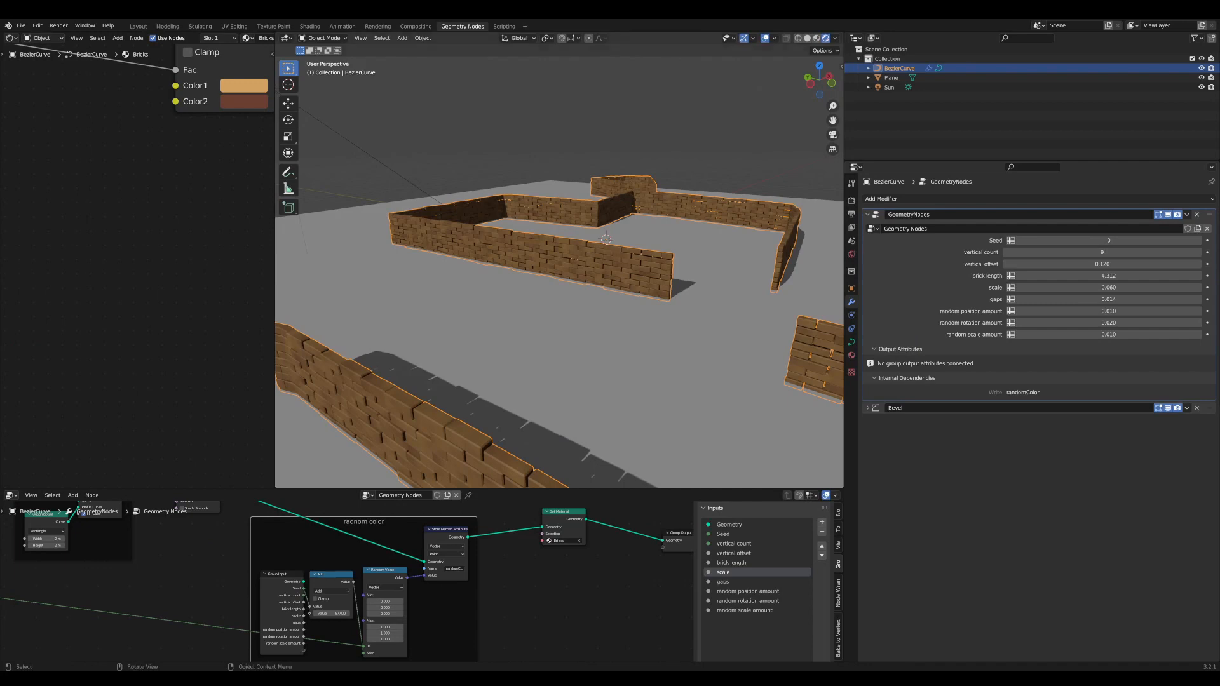
- Enter Edit Mode on the wall curve and delete all of its existing splines
scroll(523, 275, down, 8)
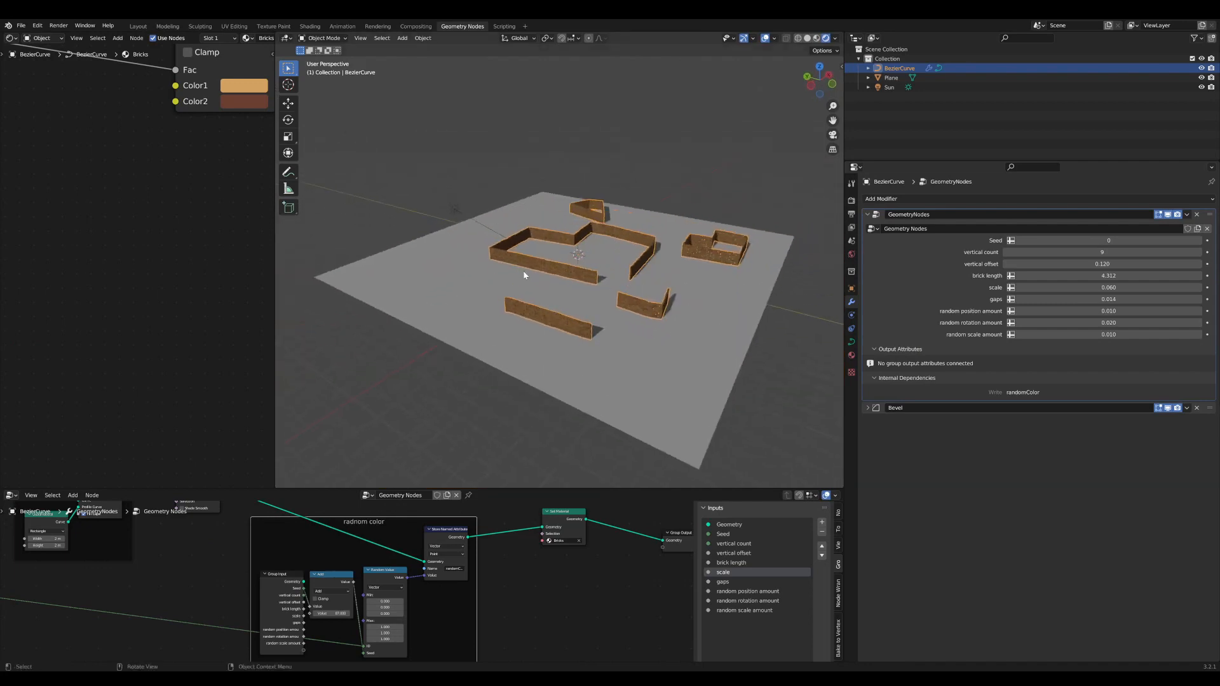
scroll(526, 280, up, 3)
key(Tab)
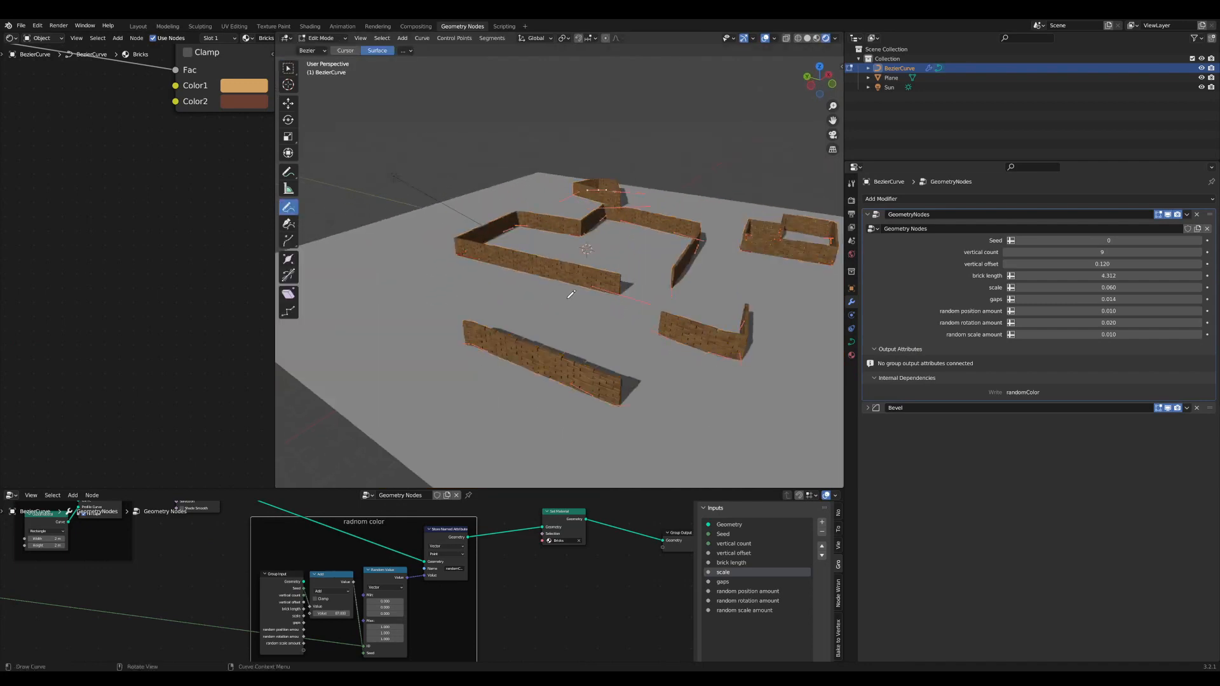
key(x)
click(572, 308)
- Draw a new closed, stepped wall outline on the ground plane around the 3D cursor
mouse_move(590, 314)
middle_down()
mouse_move(590, 345)
mouse_move(574, 325)
middle_up()
scroll(590, 345, down, 2)
scroll(585, 344, up, 8)
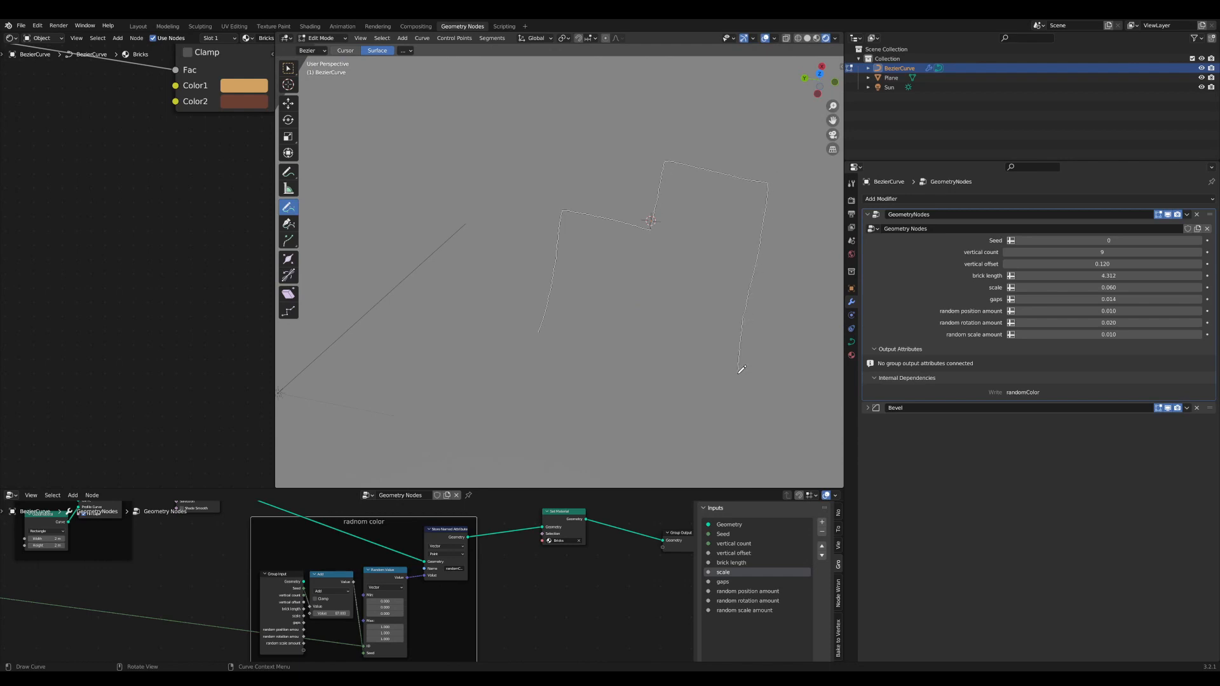
drag(539, 333, 539, 332)
mouse_move(683, 330)
middle_down()
mouse_move(673, 264)
mouse_move(634, 294)
mouse_move(657, 277)
middle_up()
scroll(634, 294, up, 3)
scroll(659, 278, down, 5)
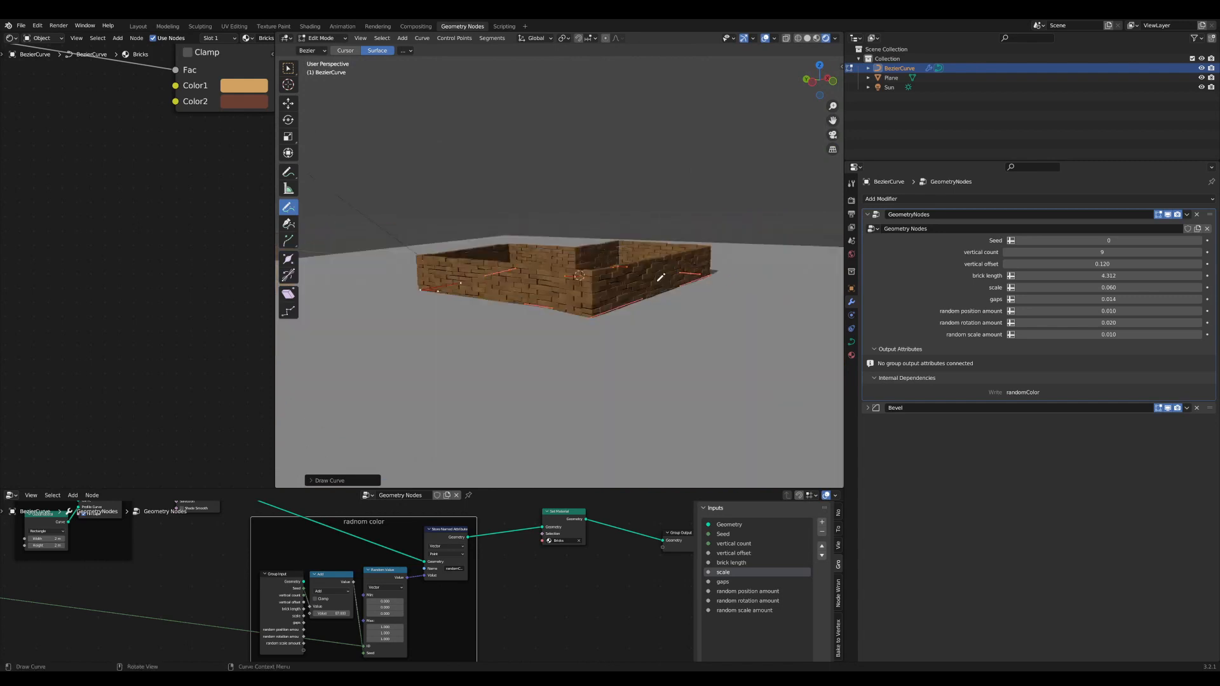
- Set the wall's vertical count to 23 and check the brick rows up close
drag(1079, 252, 1125, 252)
scroll(701, 274, up, 10)
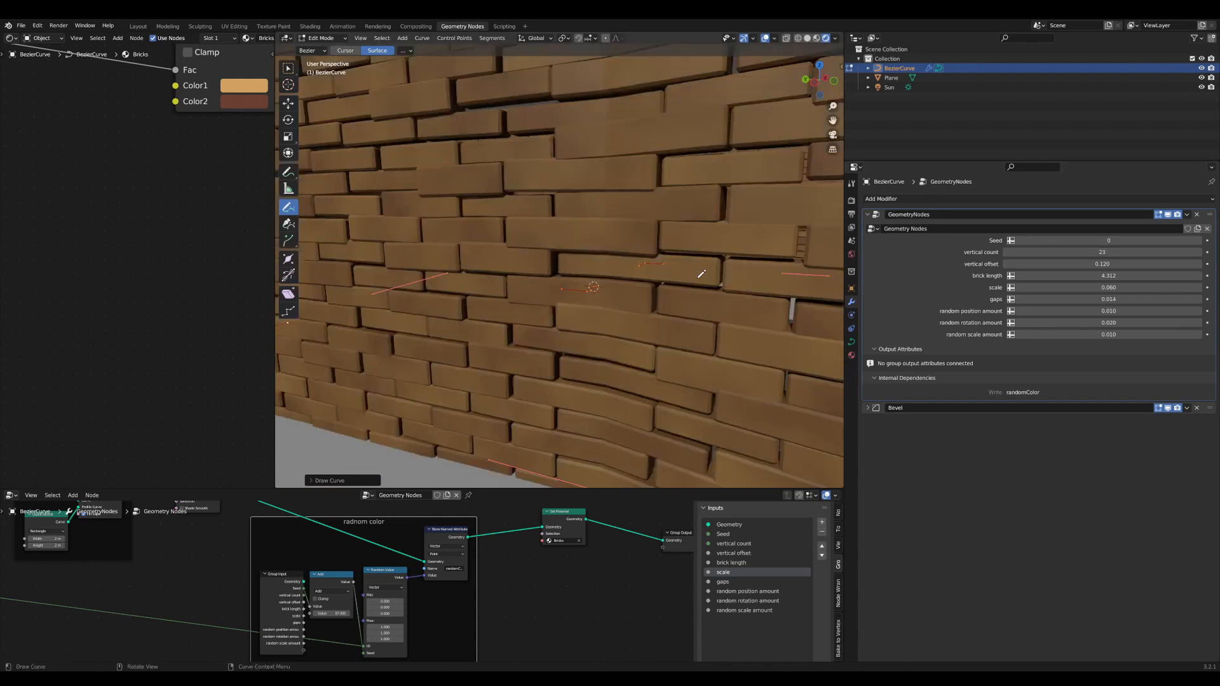
scroll(701, 273, down, 8)
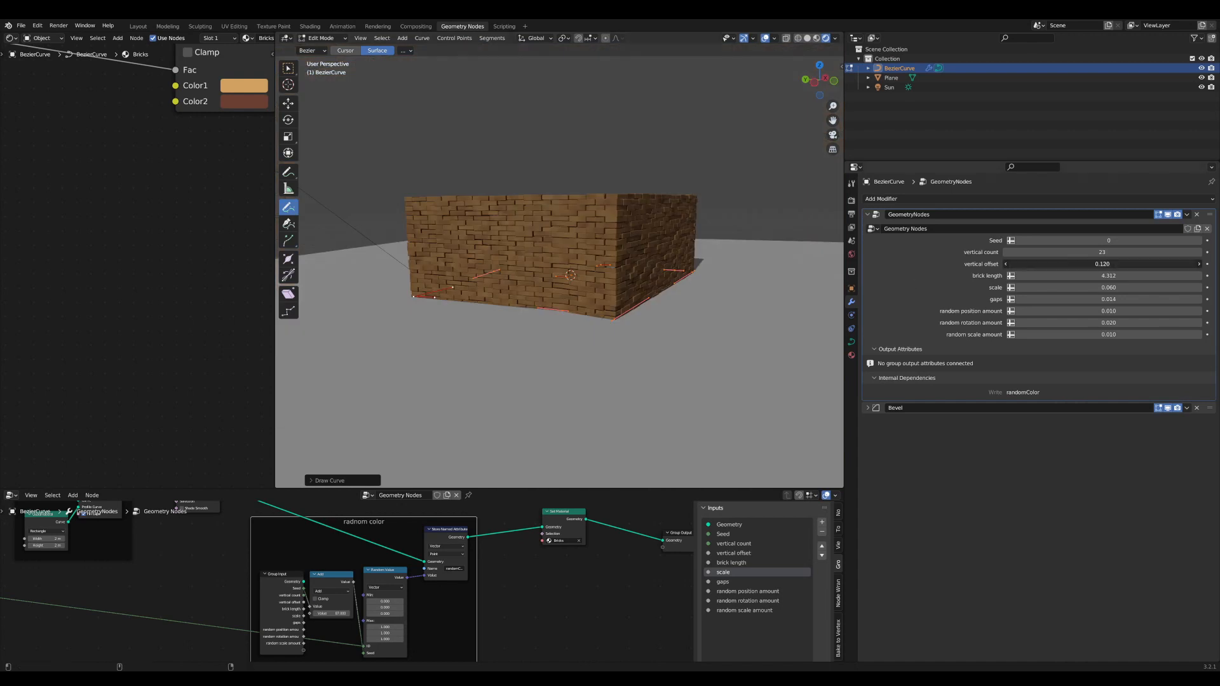
- Try different vertical offsets for the brick rows, ending at 0.136, and check the spacing up close
drag(1102, 264, 939, 257)
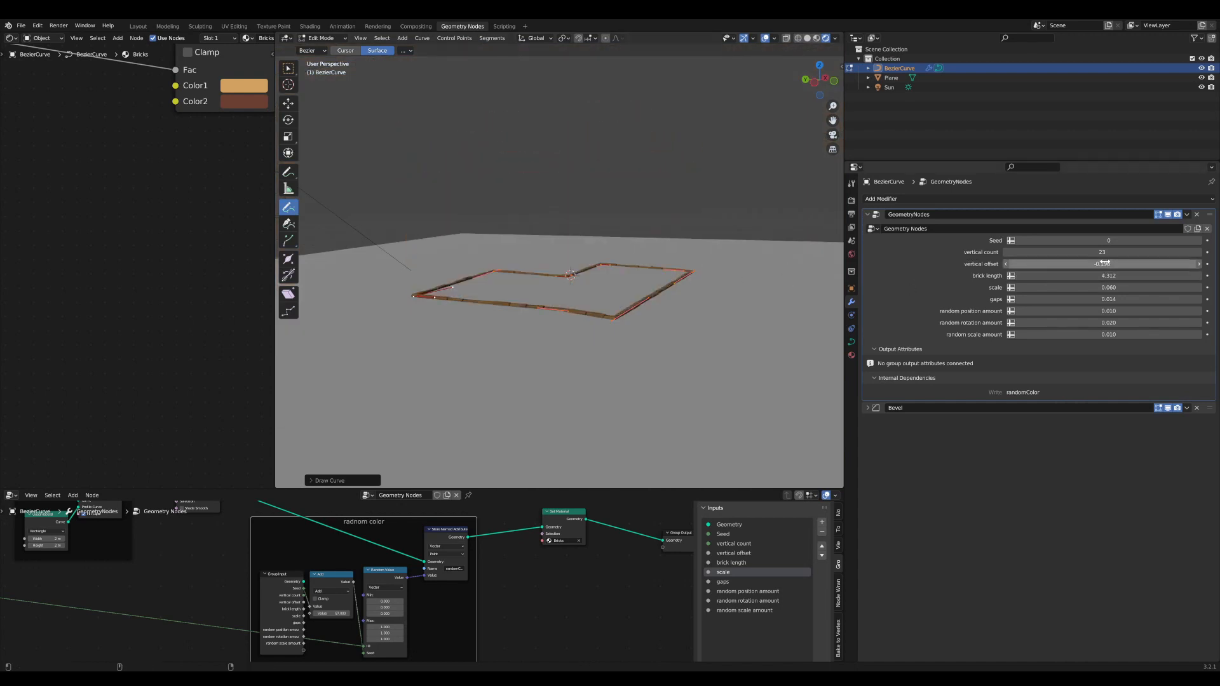
drag(1099, 263, 1136, 264)
scroll(645, 291, up, 6)
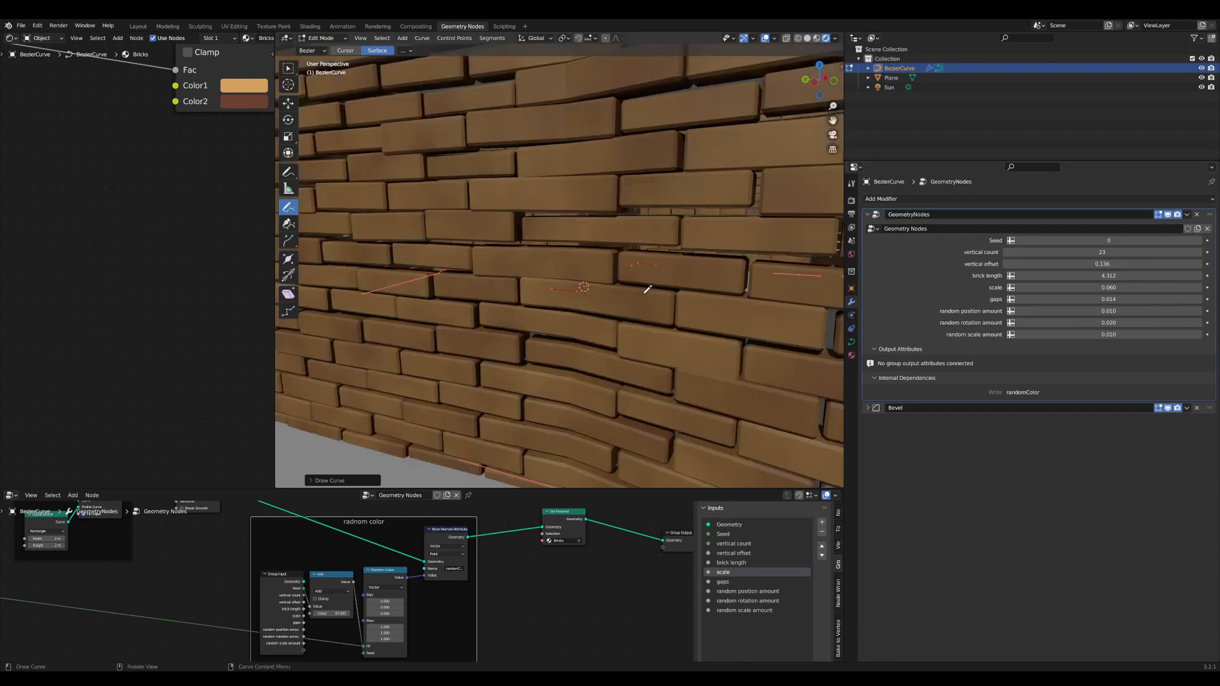
scroll(643, 292, down, 6)
mouse_move(636, 295)
middle_down()
mouse_move(603, 296)
mouse_move(628, 296)
middle_up()
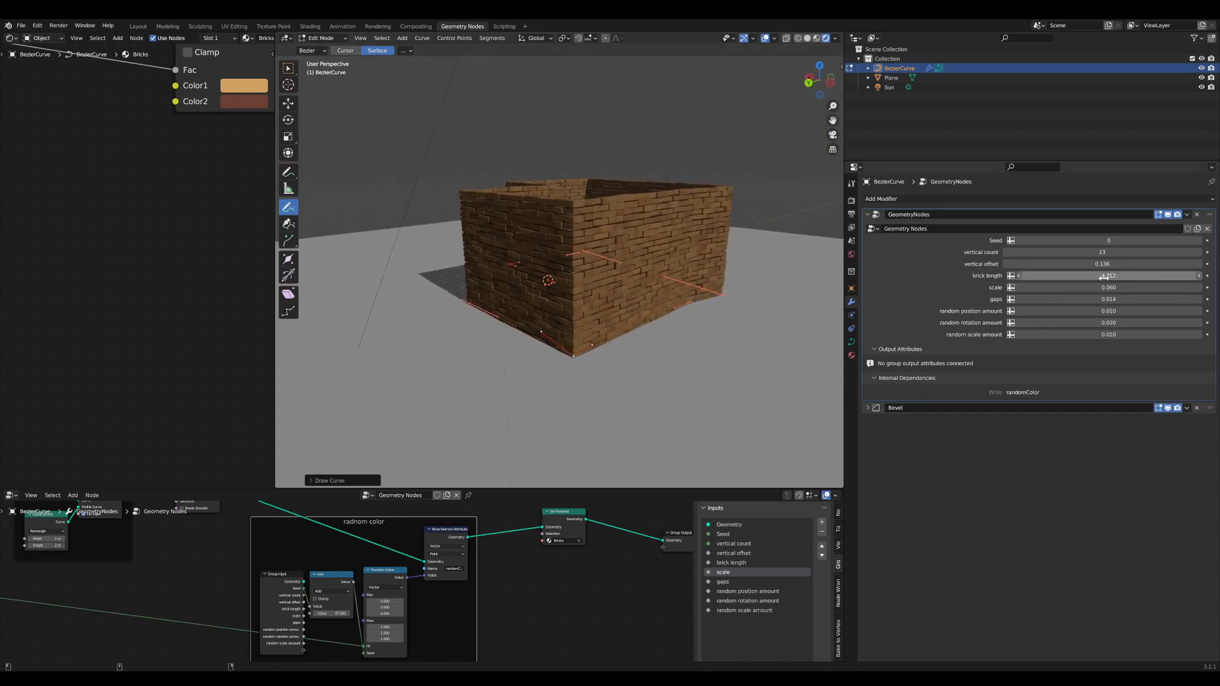
- Set the brick length to 1.673, and return to Object Mode with the wall deselected
mouse_move(1164, 275)
mouse_down()
mouse_move(1188, 276)
mouse_move(1144, 276)
mouse_up()
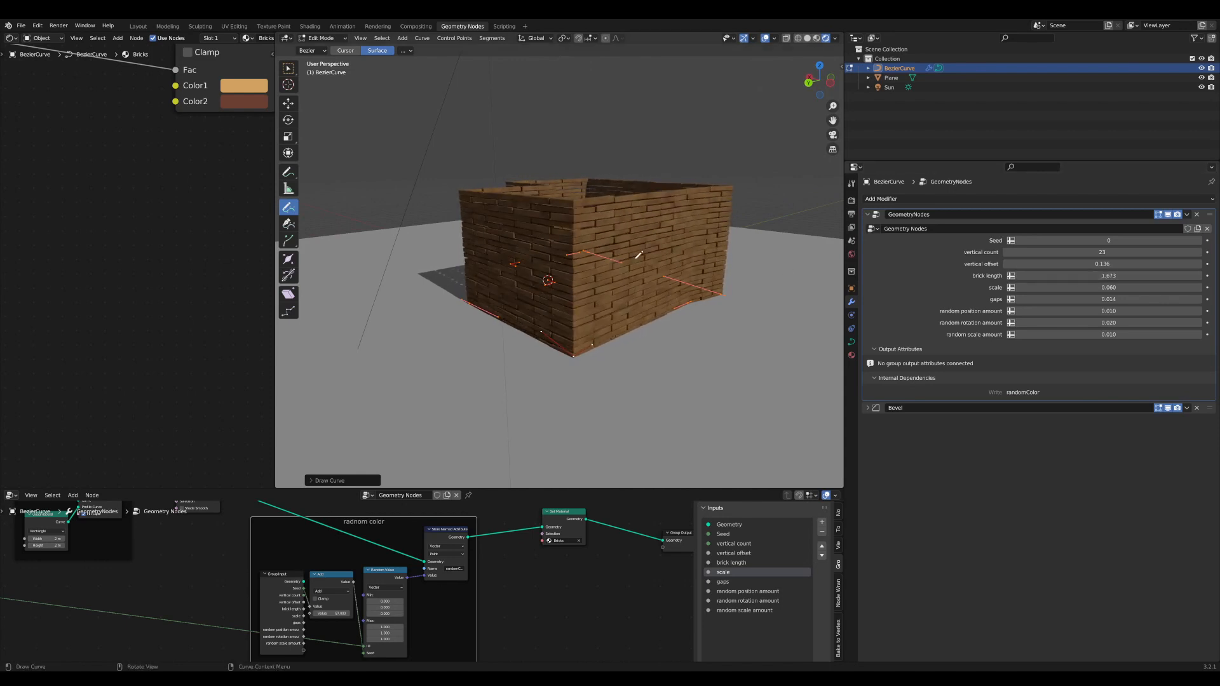
mouse_move(637, 253)
middle_down()
mouse_move(592, 222)
mouse_move(550, 225)
mouse_move(617, 259)
mouse_move(647, 254)
middle_up()
key(ctrl+Tab)
click(474, 229)
scroll(618, 259, up, 7)
key(alt+a)
scroll(619, 259, down, 7)
- Set the random position amount to -0.004, the random rotation amount to 0.012 and the vertical offset to 0.251
drag(1029, 311, 1067, 323)
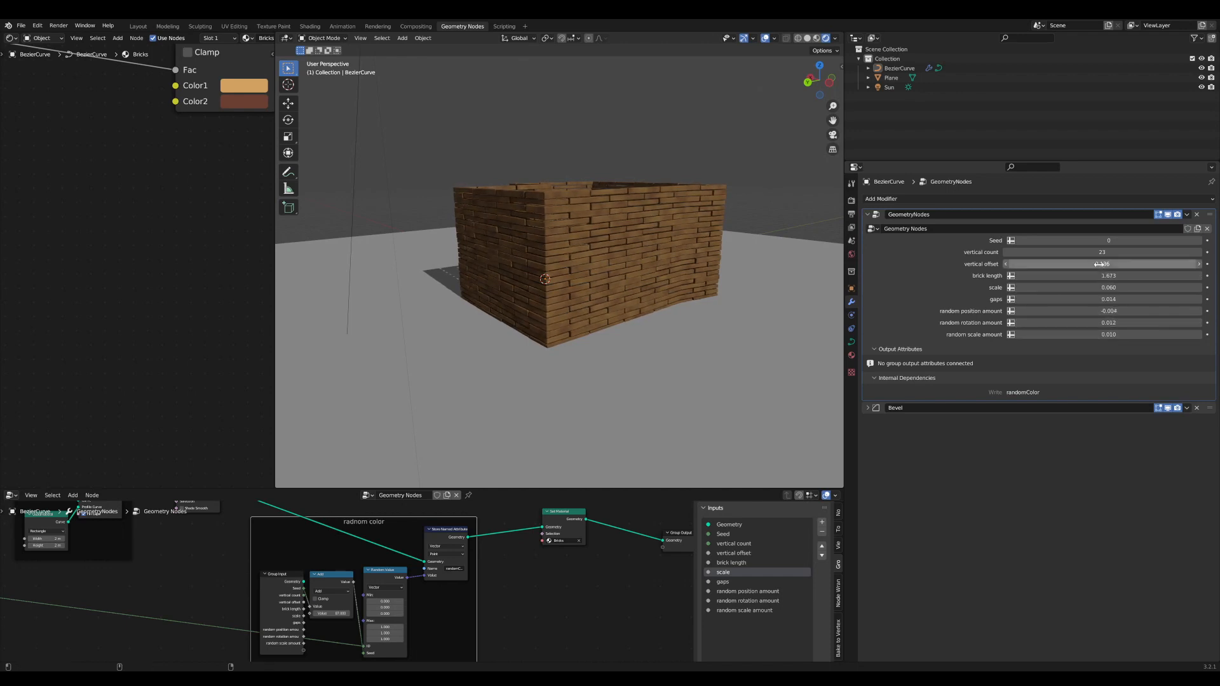
drag(1101, 263, 1088, 274)
- Enlarge the node editor and add a Group Input node inside the "ctm" frame beside the Quadrilateral node
scroll(490, 509, down, 2)
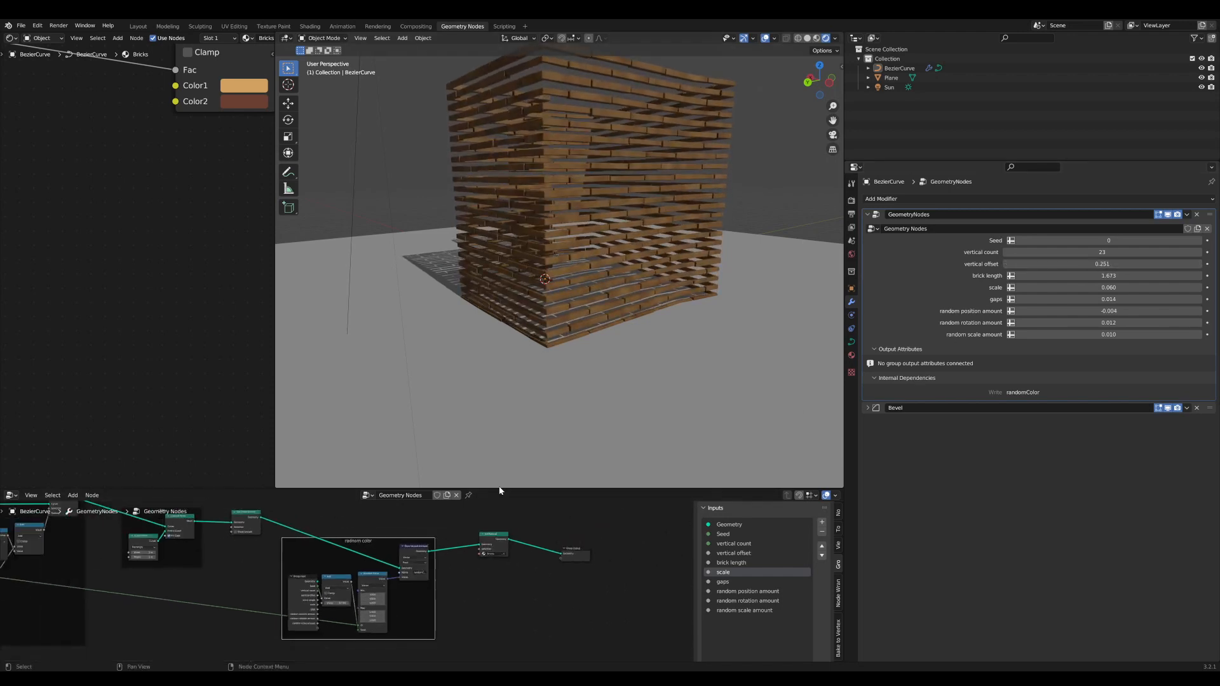
drag(499, 489, 381, 313)
scroll(509, 492, up, 4)
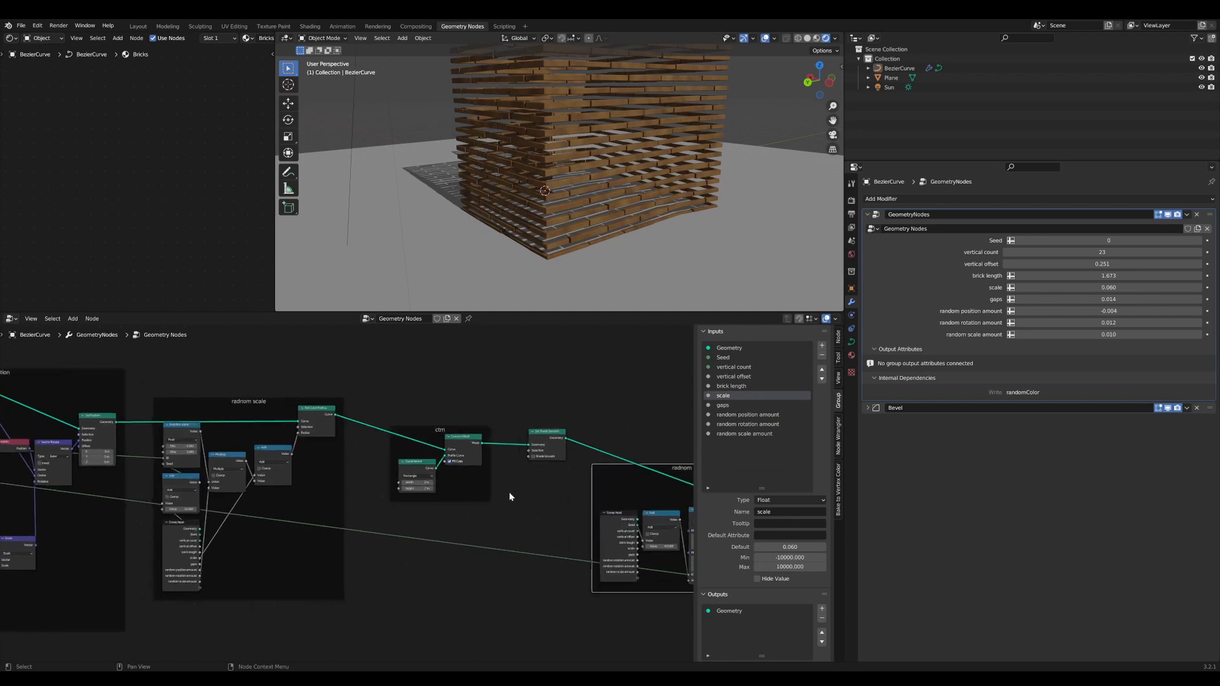
scroll(509, 492, up, 12)
key(Tab)
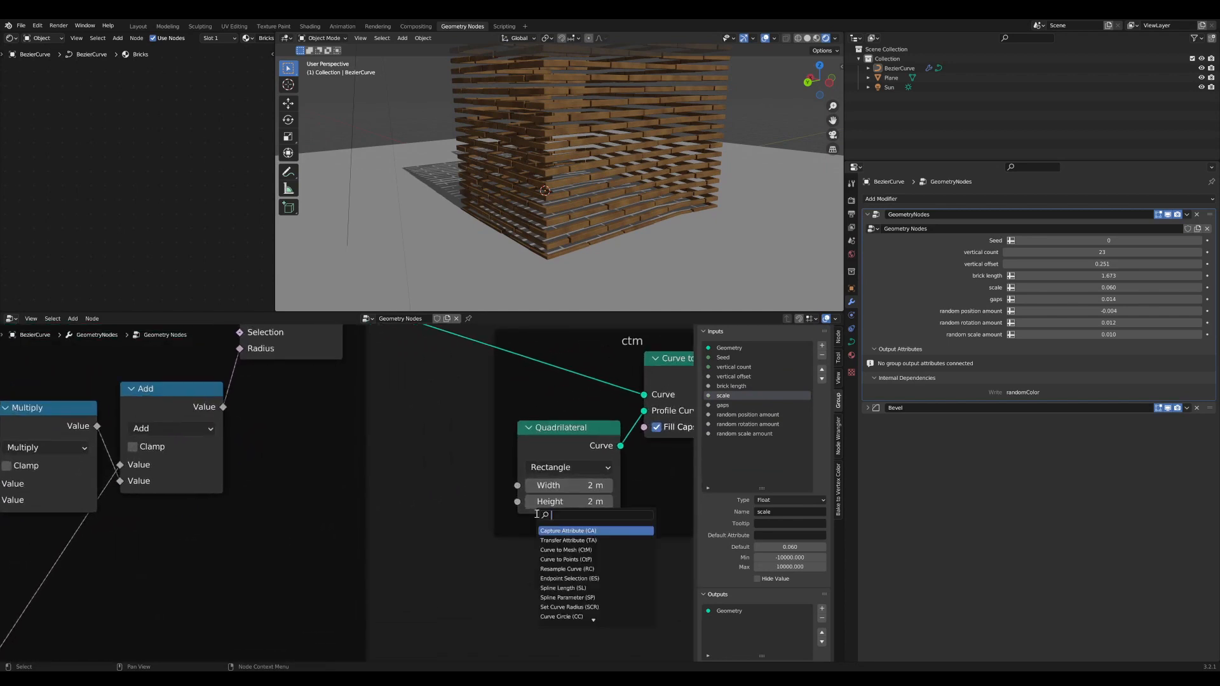
text(gi)
key(Return)
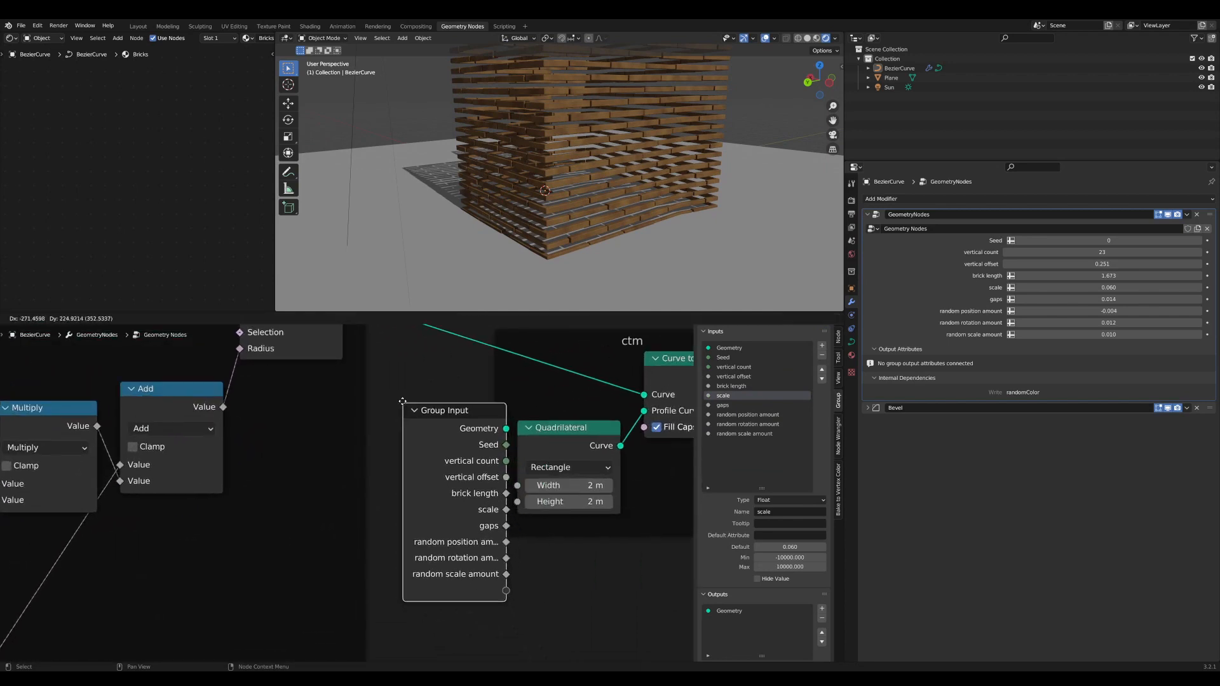
click(413, 388)
drag(499, 399, 513, 383)
drag(519, 385, 499, 378)
drag(566, 433, 574, 434)
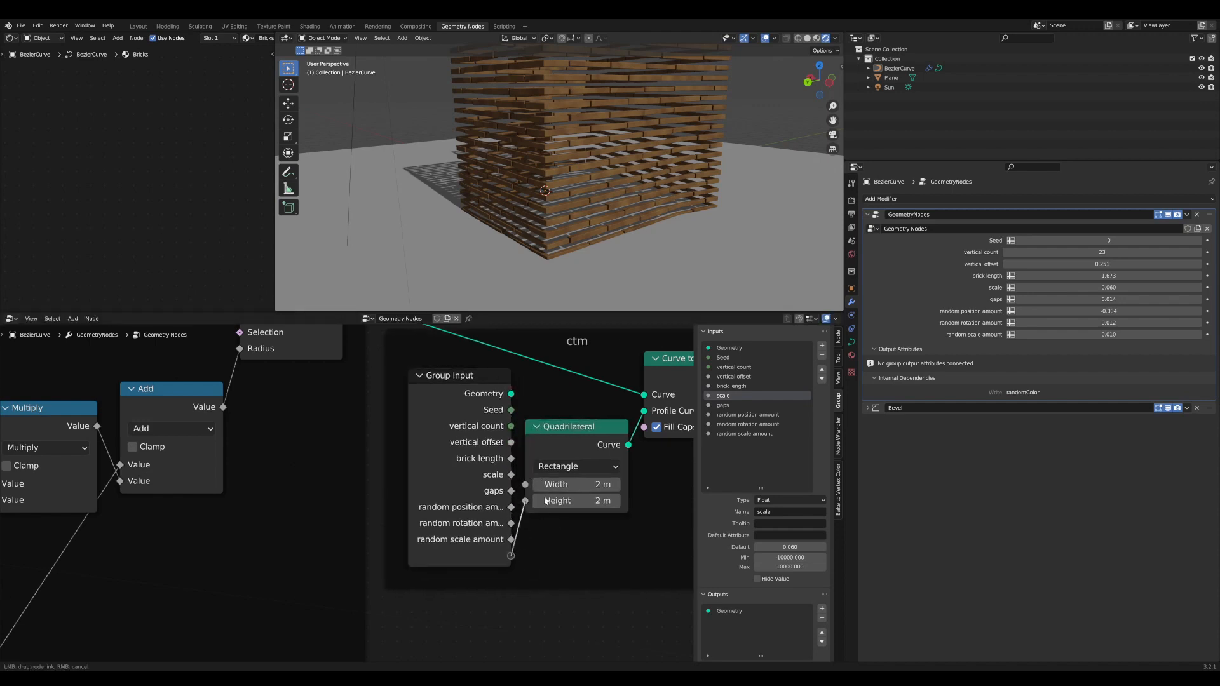
- Expose the Quadrilateral's Height as a group input named "brick height" and set it to 3.86 m in the modifier
drag(546, 501, 546, 502)
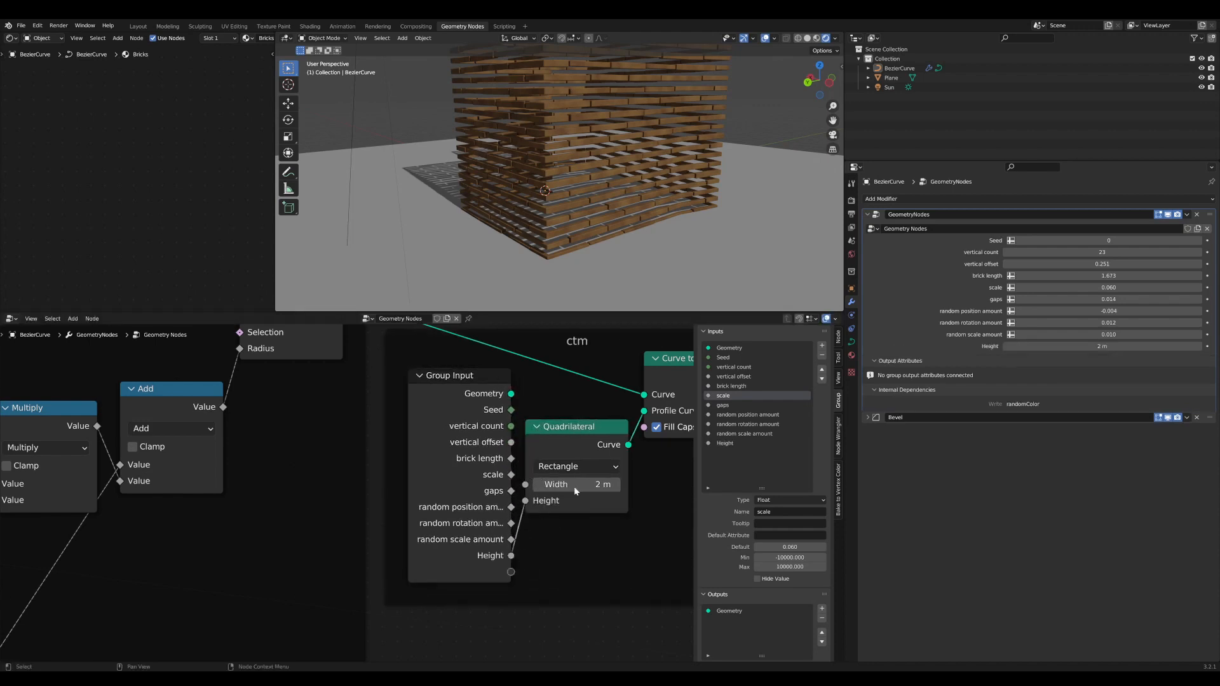
click(734, 444)
click(771, 512)
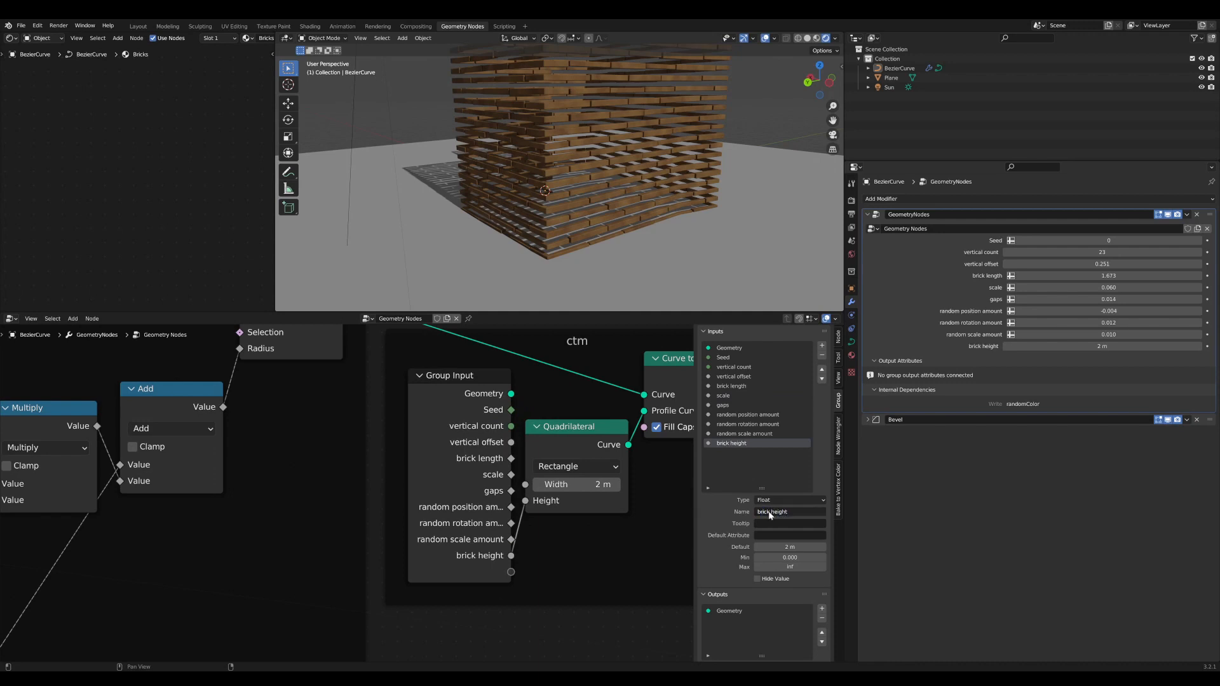
drag(1084, 347, 1198, 346)
scroll(558, 502, down, 2)
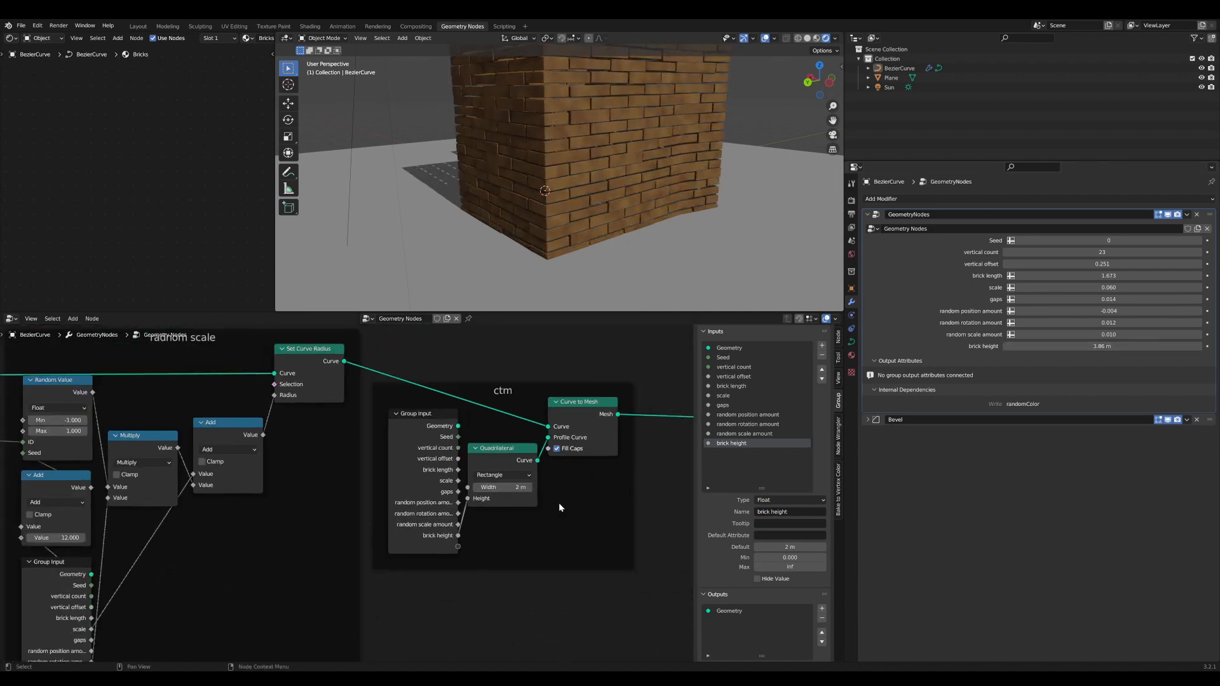
- Tidy the nodes in the "ctm" frame and move the frame further from the "radnom scale" frame
middle_drag(559, 502, 582, 559)
drag(487, 490, 482, 478)
scroll(509, 470, up, 1)
scroll(509, 469, down, 1)
middle_drag(509, 469, 439, 442)
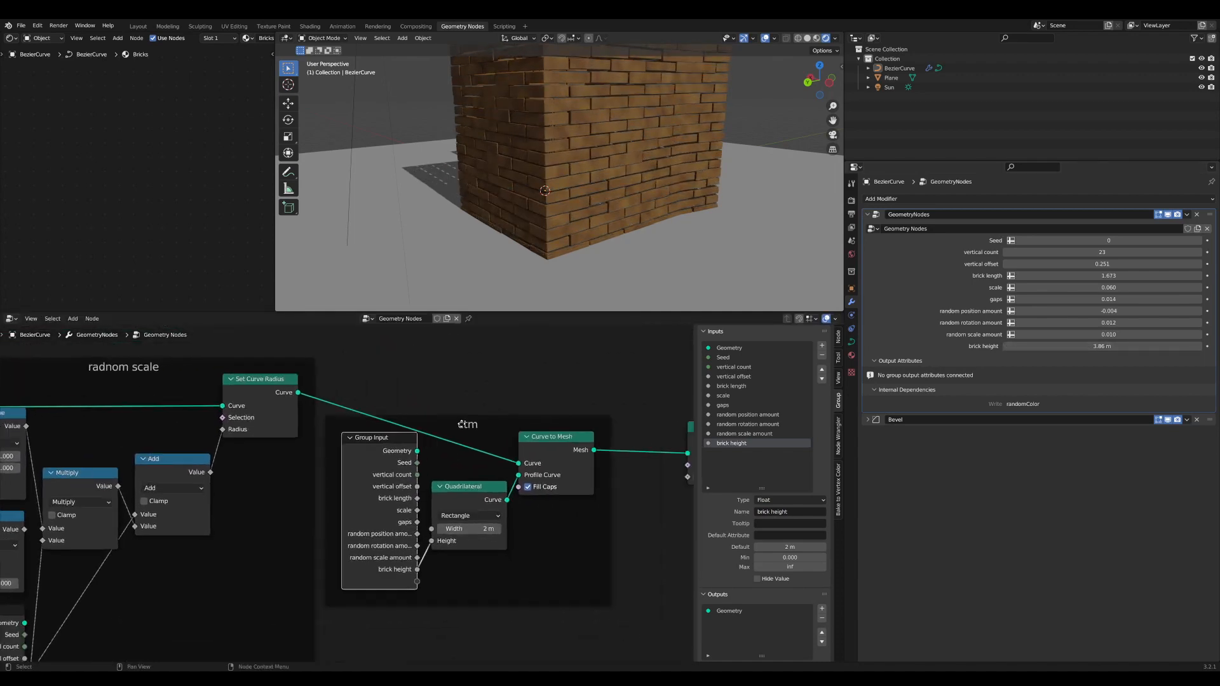
drag(440, 437, 495, 429)
- Expose the Quadrilateral's Width as a new group input
scroll(545, 493, up, 5)
middle_drag(543, 488, 494, 482)
drag(484, 624, 518, 513)
- Rename the "Width" group input to "brick depth"
click(735, 452)
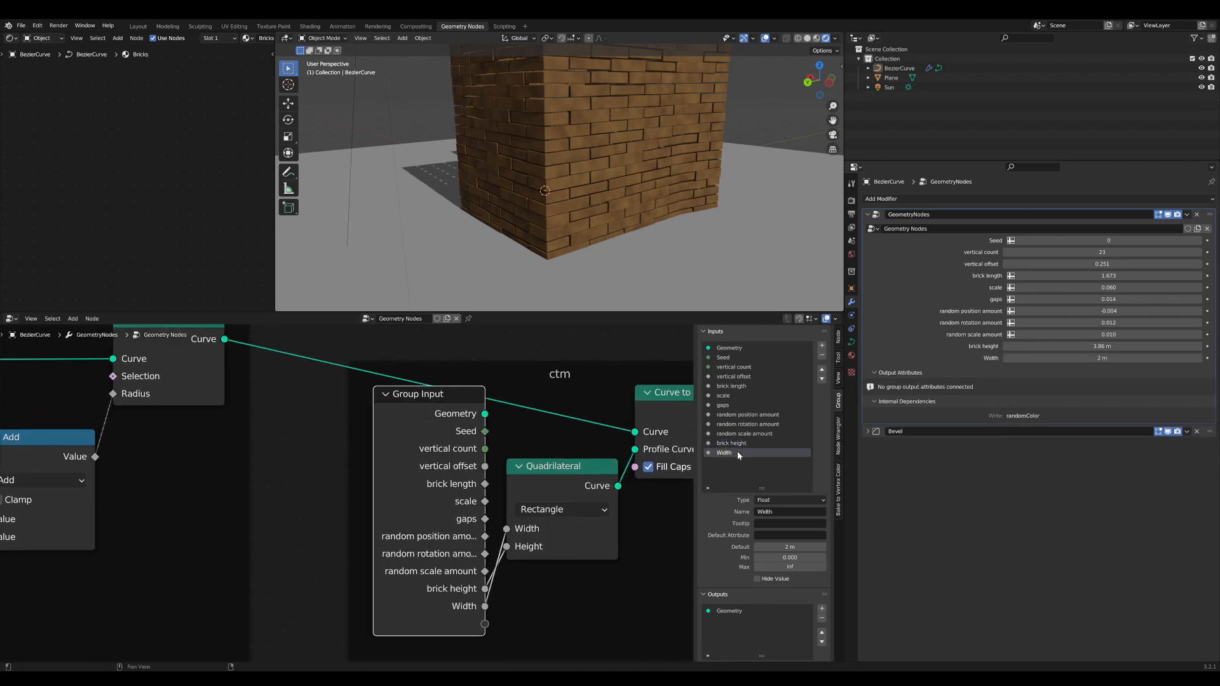
key(i)
key(k)
key(space)
key(d)
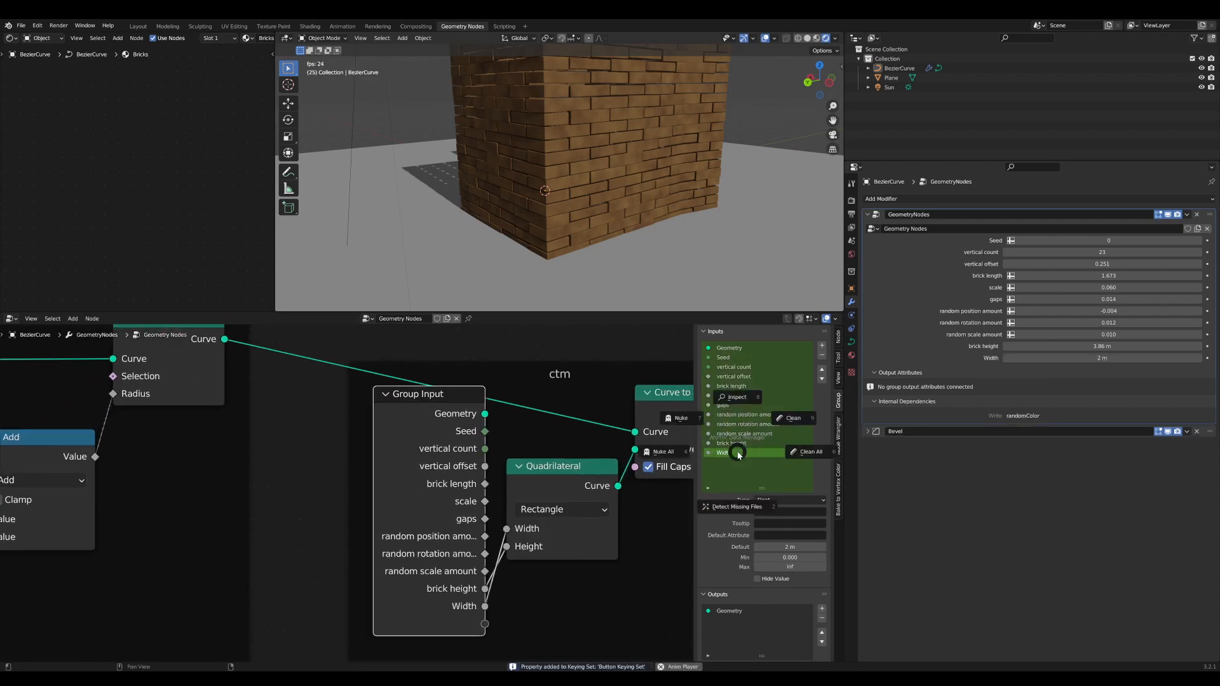
key(Escape)
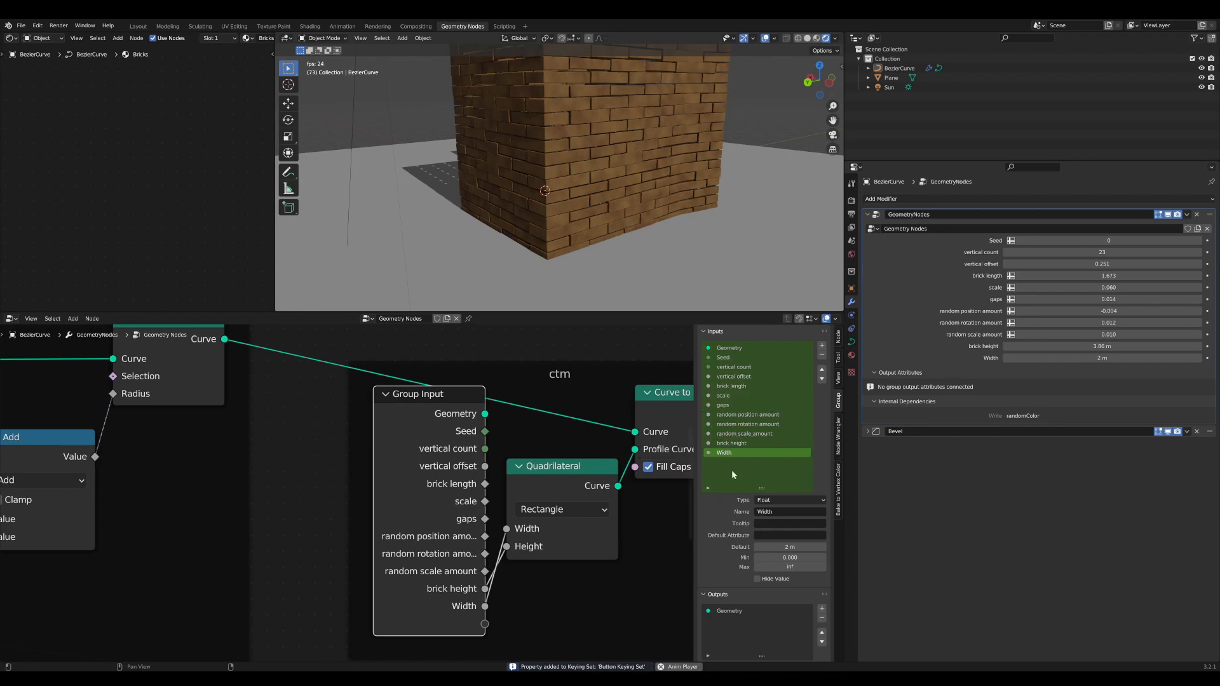
click(775, 511)
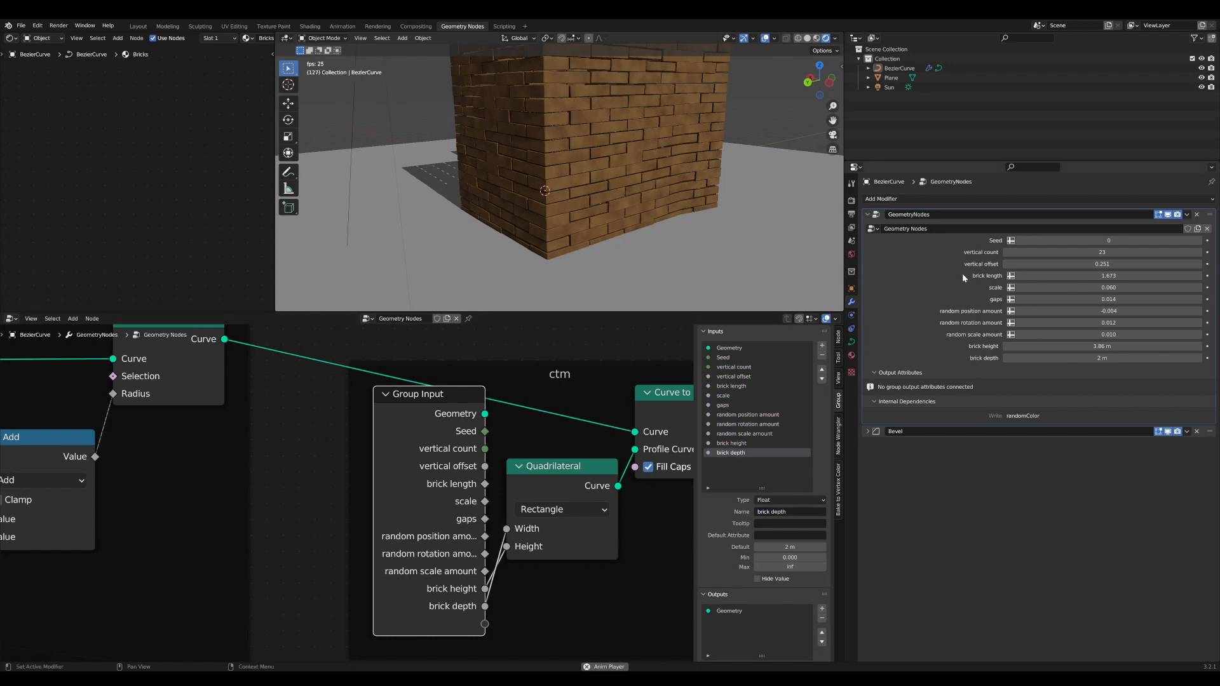
- Set the modifier's brick depth to 6.79 m and check the thicker walls from several angles
scroll(517, 229, down, 6)
middle_drag(517, 228, 531, 238)
scroll(595, 232, up, 6)
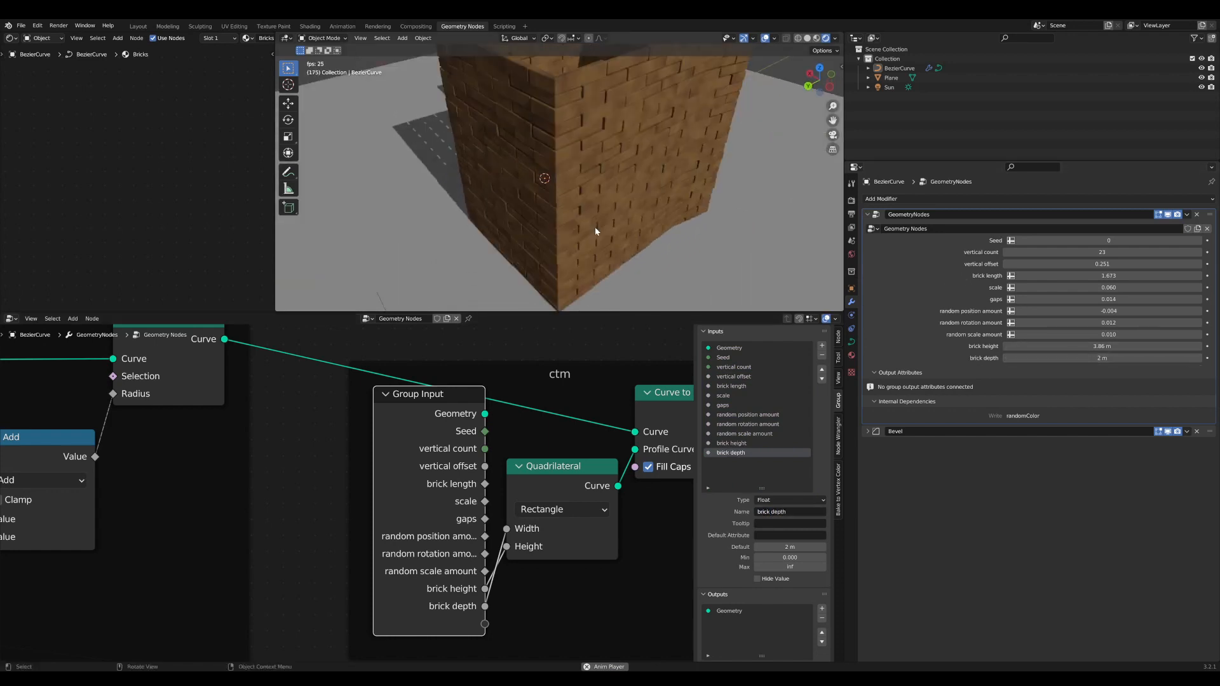
drag(1103, 363, 1182, 358)
scroll(557, 172, down, 4)
middle_drag(553, 169, 562, 250)
key(space)
scroll(616, 187, up, 4)
scroll(616, 187, down, 4)
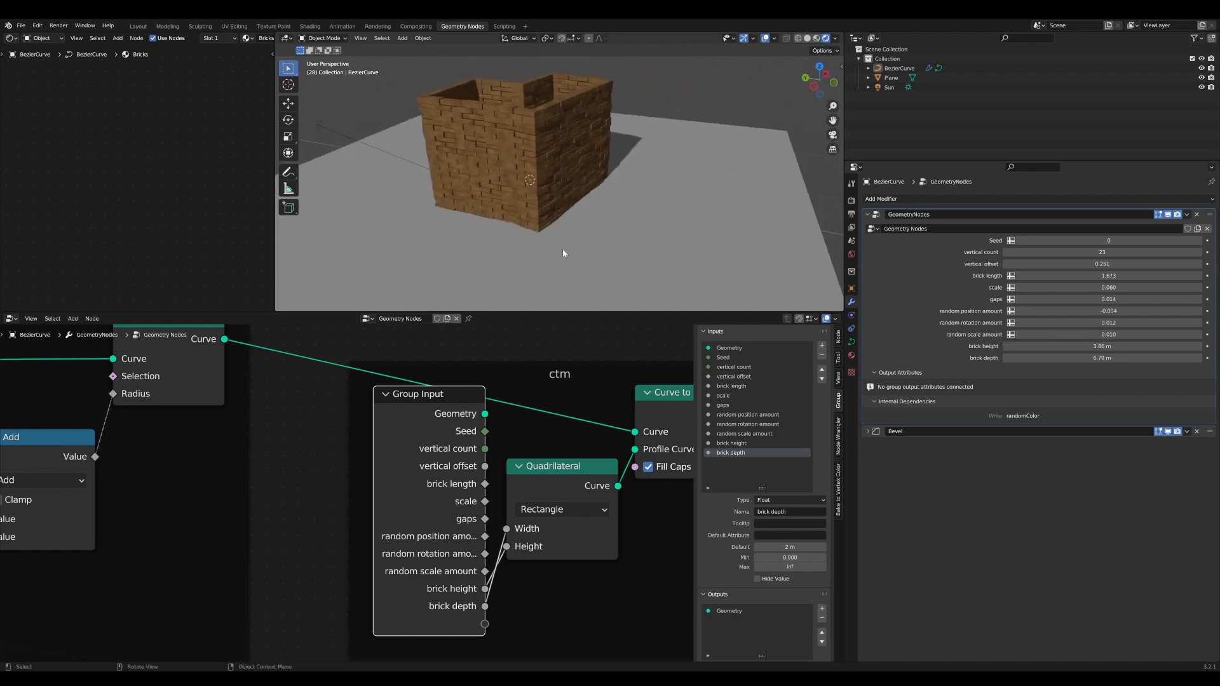
- Move the "gaps" frame slightly up and away from the "brick index" frame
scroll(417, 483, down, 5)
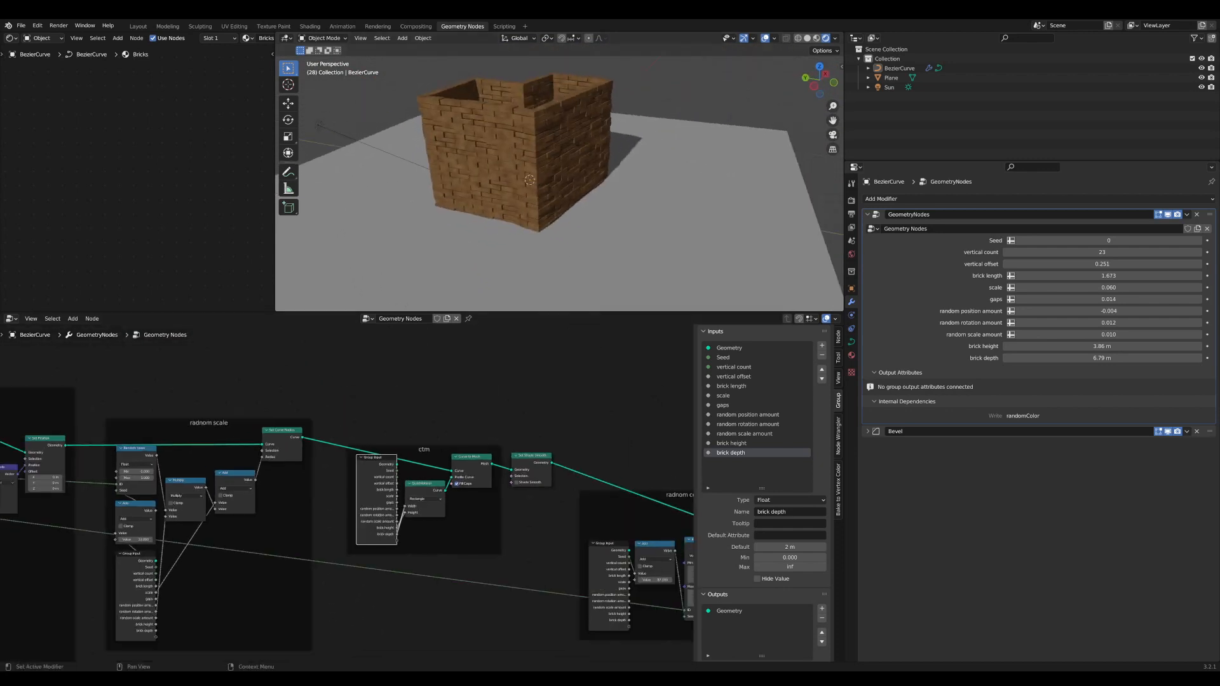
scroll(340, 495, down, 6)
middle_drag(162, 478, 487, 500)
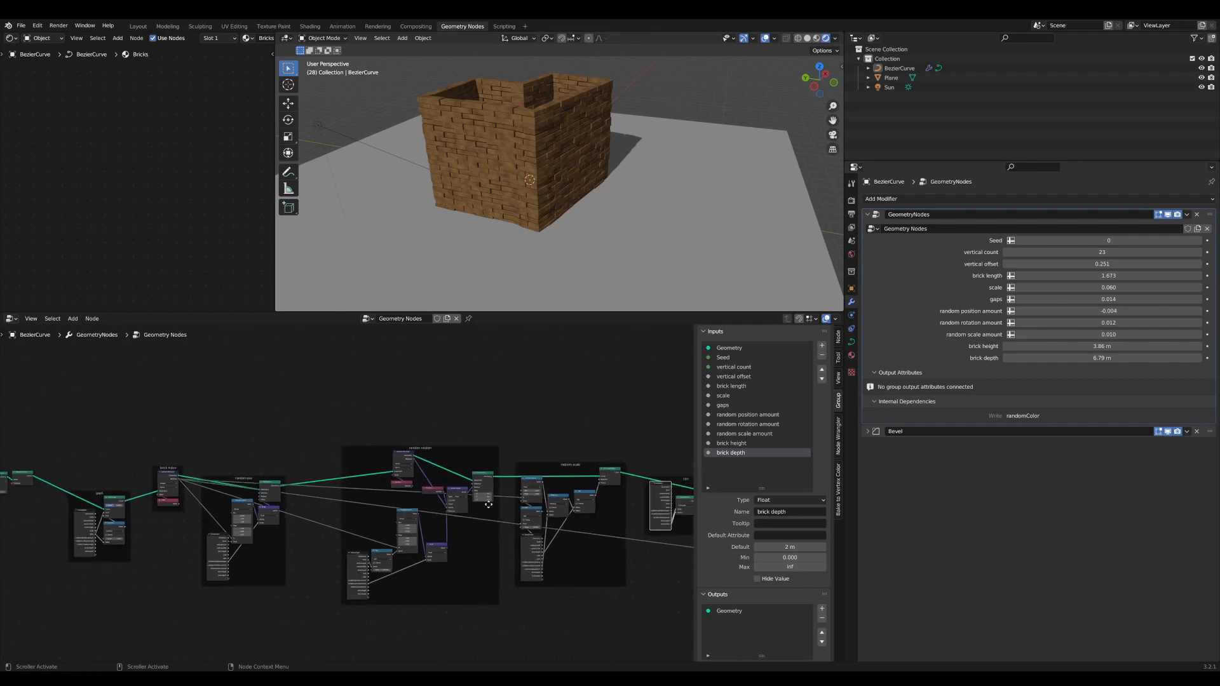
scroll(283, 491, up, 5)
middle_drag(283, 491, 548, 474)
scroll(452, 506, up, 3)
drag(250, 483, 234, 430)
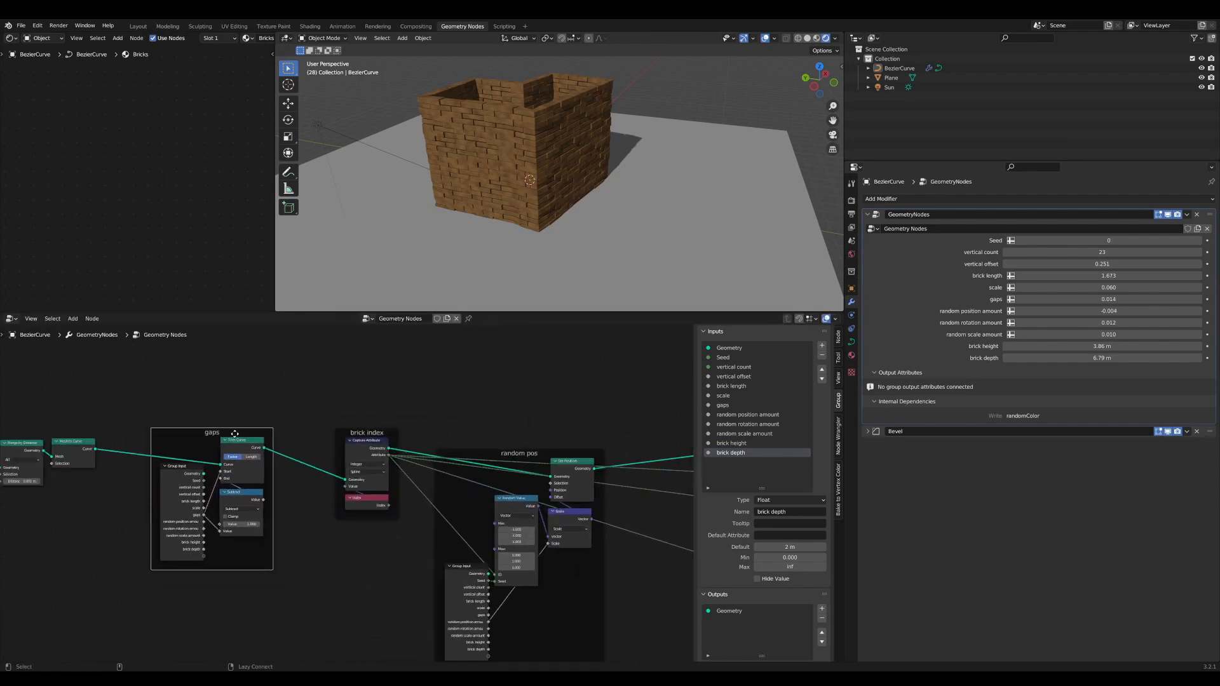
- Preview the Trim Curve output of the "gaps" frame, and restore the viewer link to the last node before the Group Output
ctrl+shift+click(236, 444)
scroll(501, 221, down, 6)
middle_drag(501, 220, 559, 185)
scroll(553, 191, up, 4)
scroll(344, 477, down, 8)
middle_drag(480, 476, 215, 466)
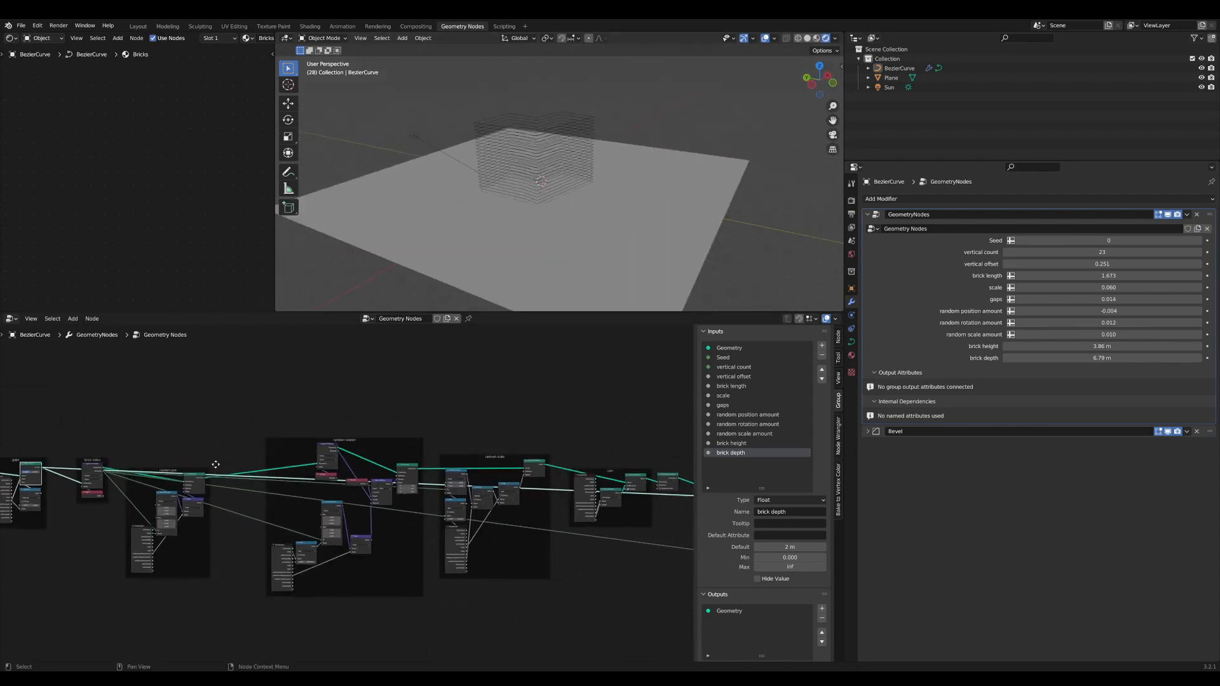
middle_drag(484, 499, 307, 505)
scroll(307, 505, up, 2)
scroll(531, 525, up, 4)
middle_drag(531, 525, 419, 519)
middle_drag(631, 501, 531, 488)
ctrl+shift+click(451, 477)
scroll(401, 503, down, 1)
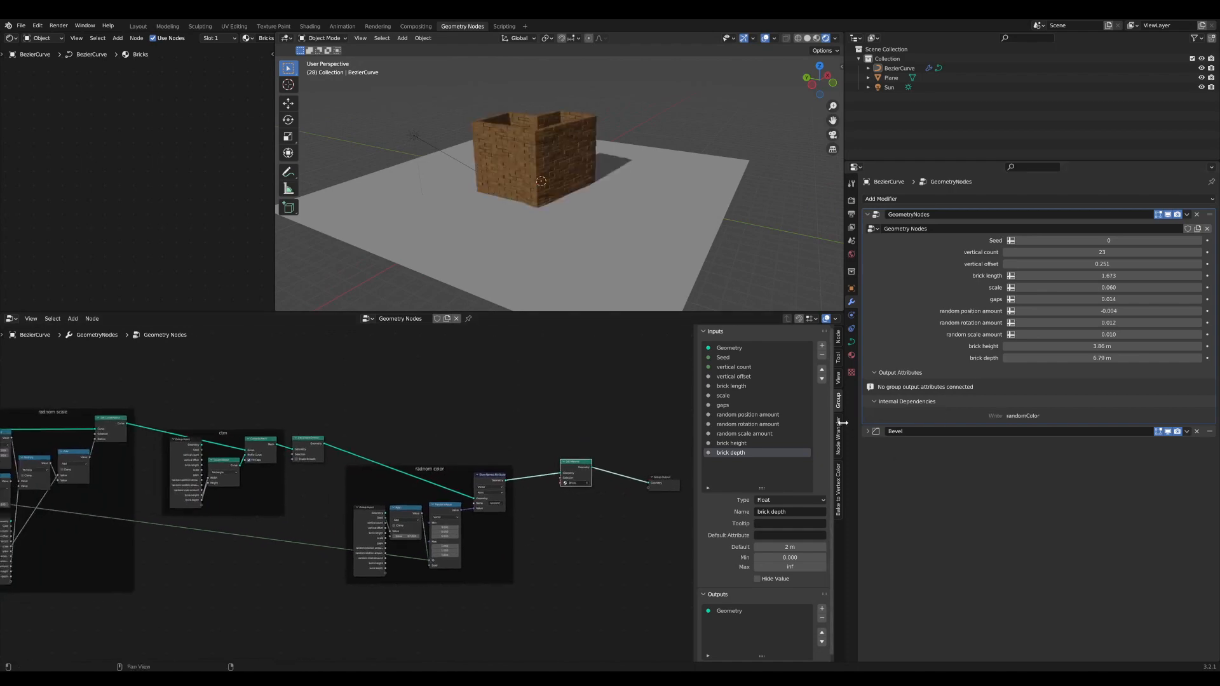
- Widen the node editor and shift the "gaps" frame to make room before the "brick index" frame
drag(843, 422, 966, 422)
scroll(305, 509, up, 4)
middle_drag(234, 545, 572, 521)
middle_drag(174, 489, 597, 508)
scroll(191, 461, up, 1)
middle_drag(190, 461, 696, 508)
scroll(636, 502, up, 1)
scroll(286, 418, up, 4)
middle_drag(286, 419, 471, 410)
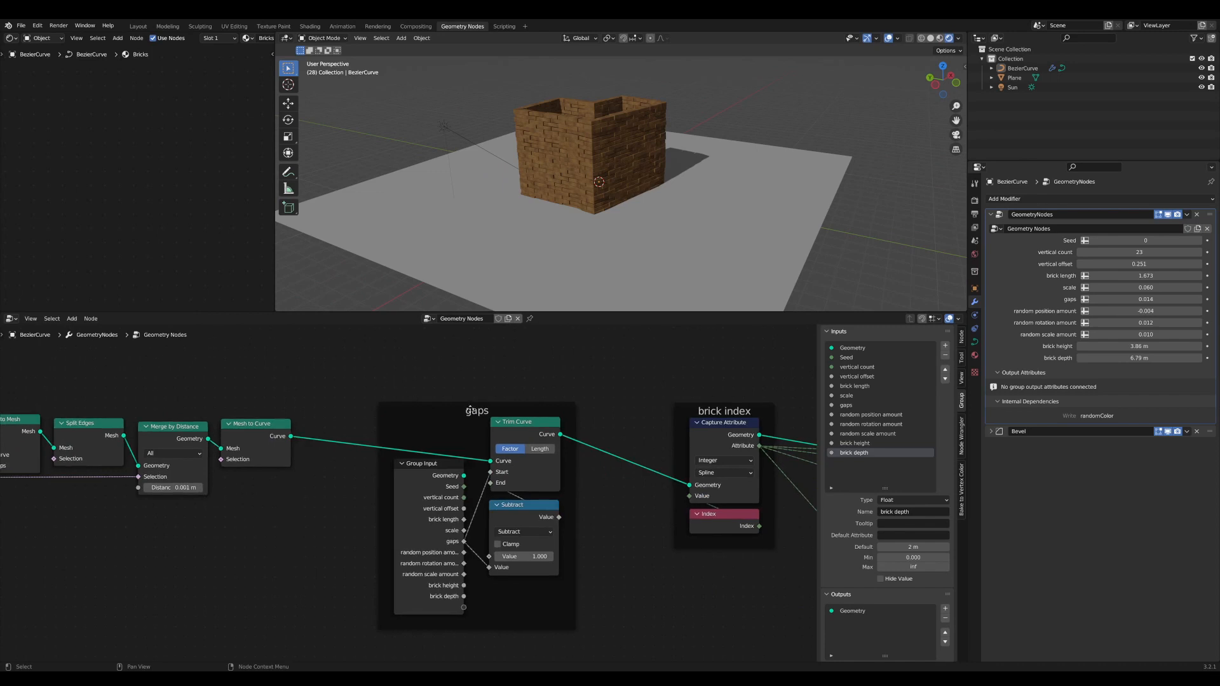
drag(470, 410, 426, 391)
middle_drag(642, 444, 571, 443)
- Insert a Delete Geometry node between Trim Curve and the "brick index" Capture Attribute, with its domain set to Spline
key(Tab)
text(de)
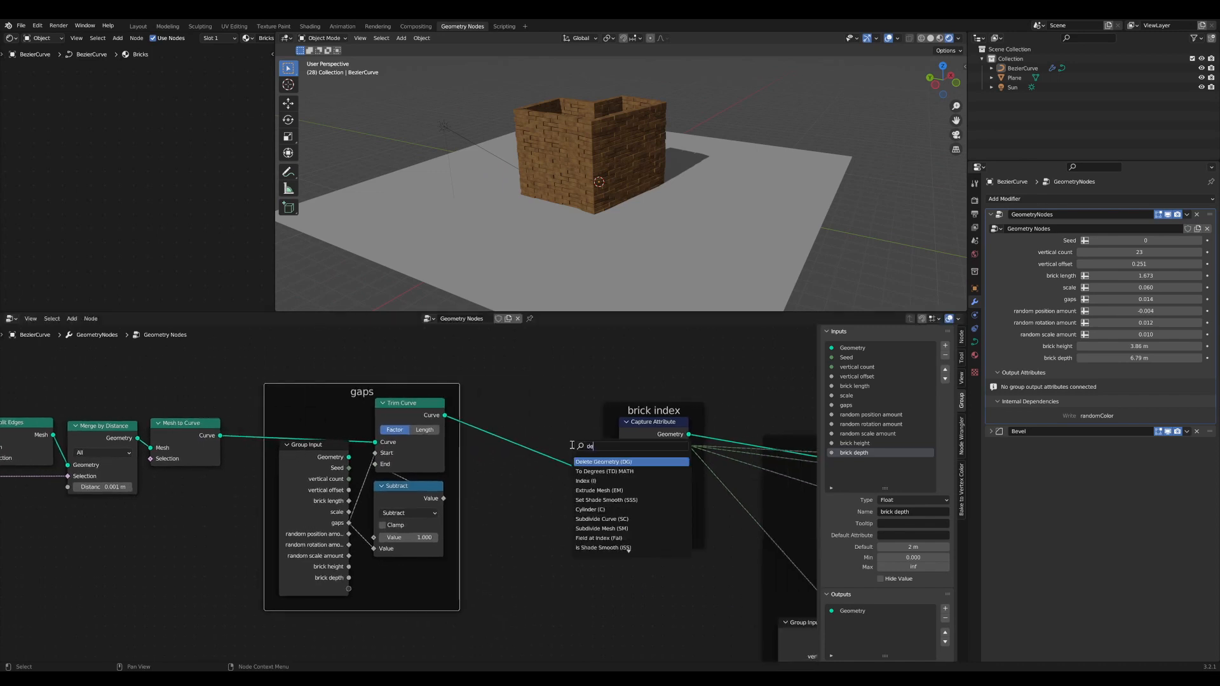
text(l)
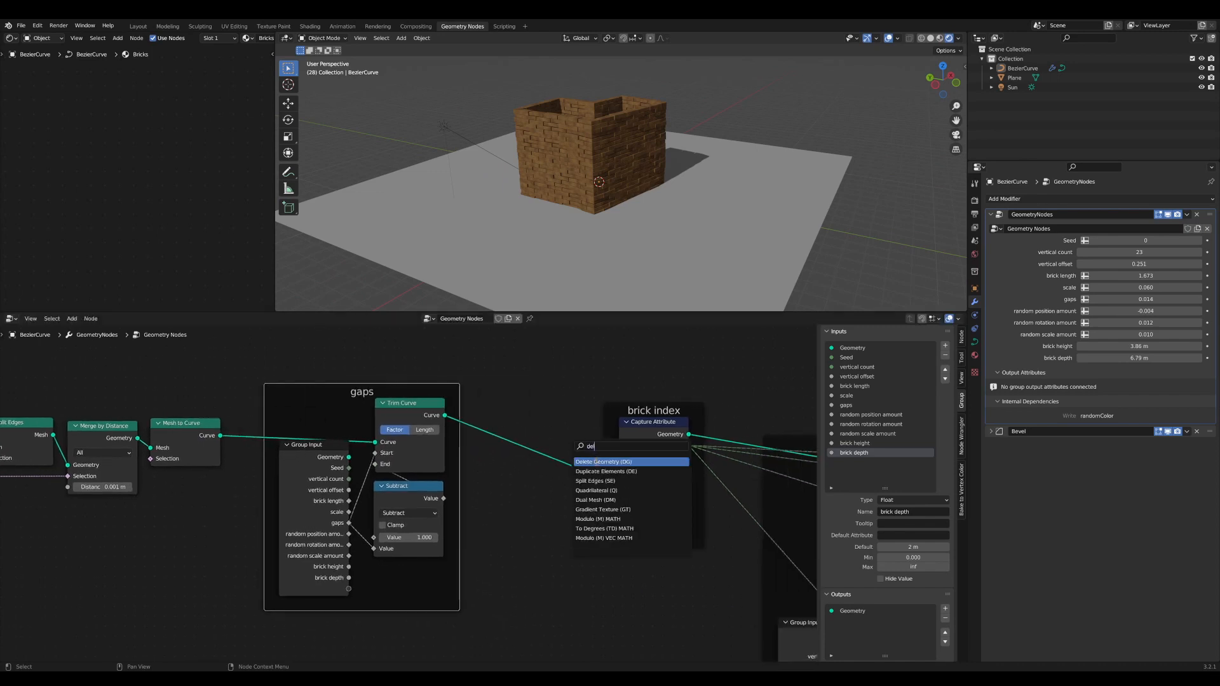
key(Return)
click(551, 451)
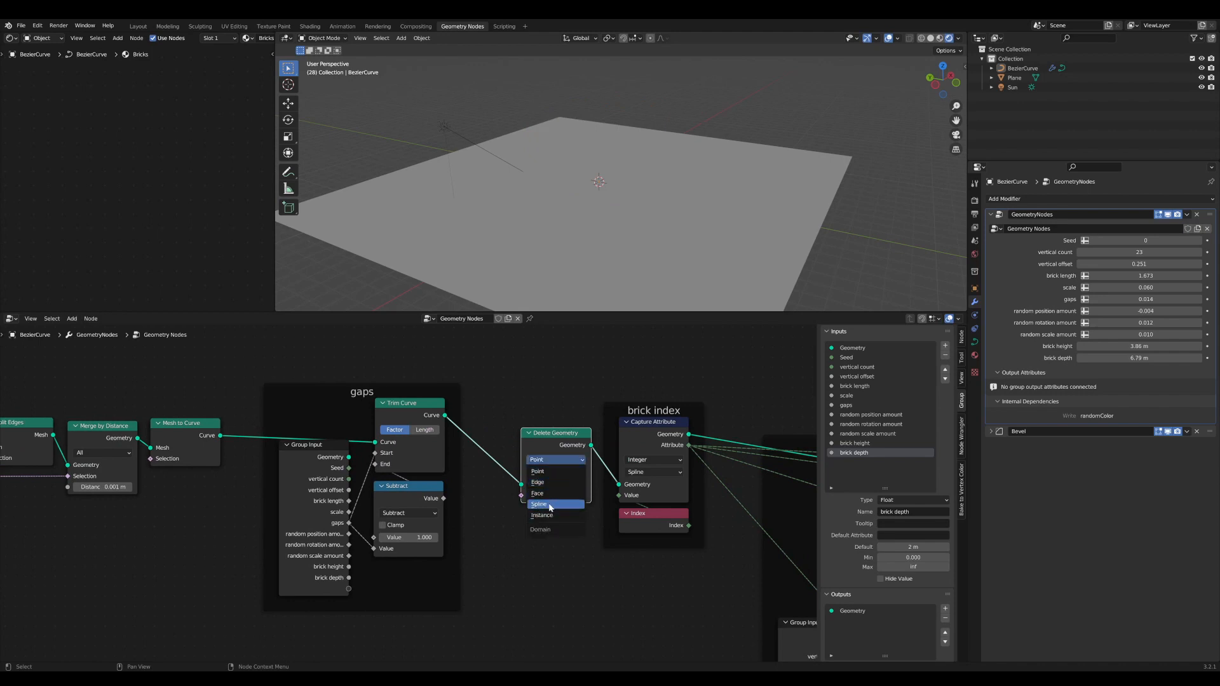
scroll(549, 505, up, 2)
drag(420, 377, 422, 362)
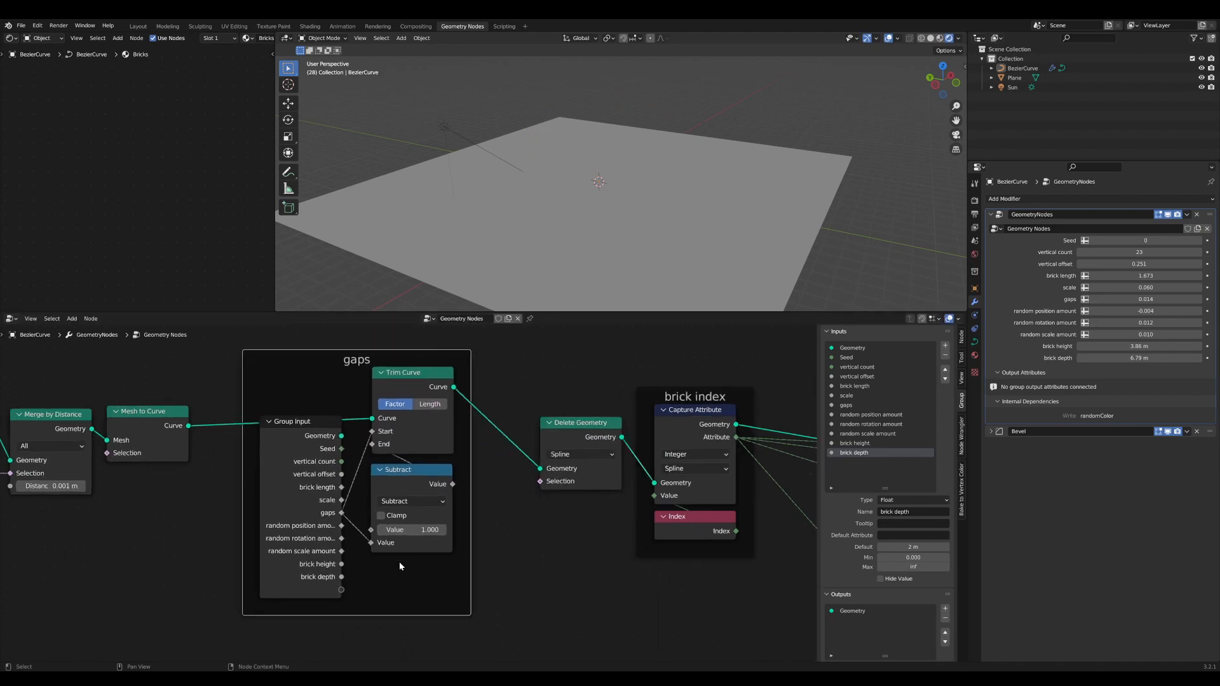
- Add a Noise Texture node below the Delete Geometry node
scroll(399, 562, down, 3)
middle_drag(371, 612, 423, 539)
key(shift+a)
text(noise)
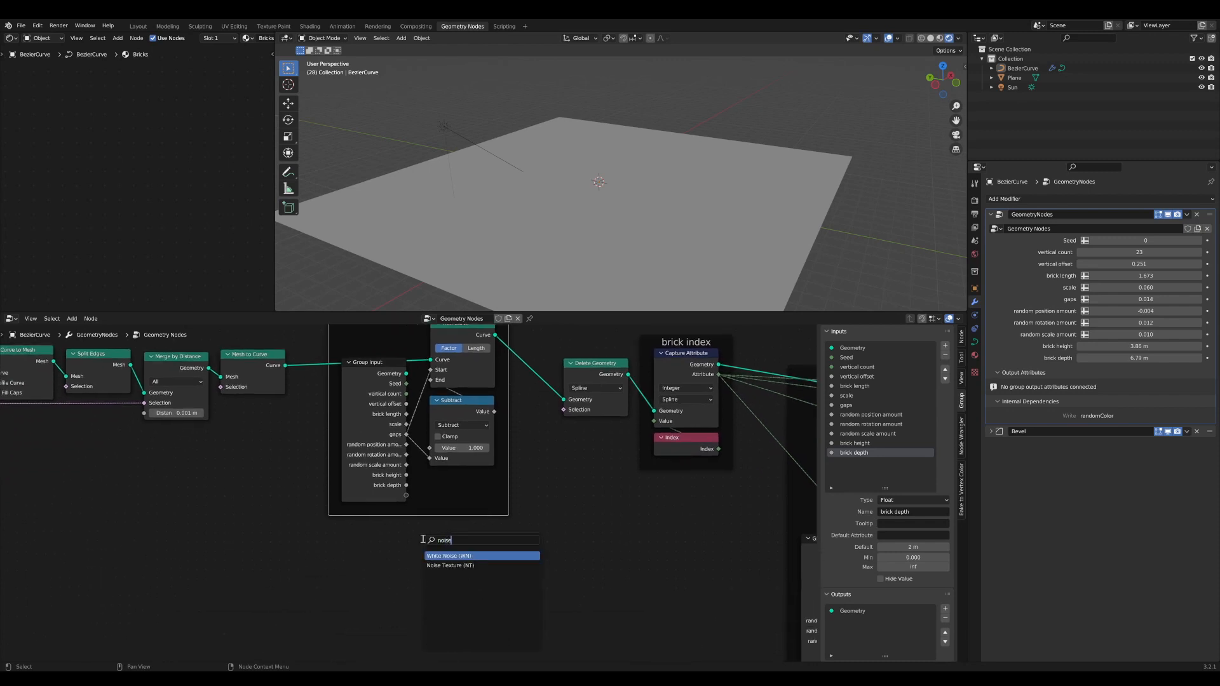
click(449, 565)
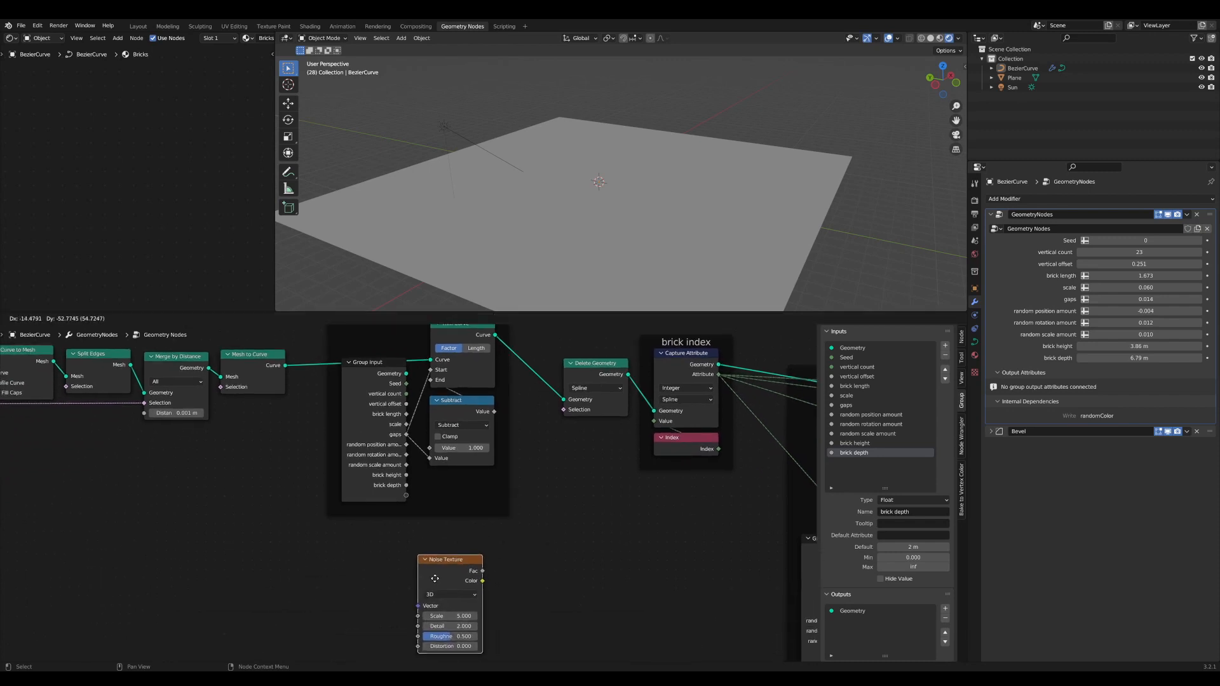
click(597, 511)
- Add a Compare node set to Greater Than, feed it the noise, and connect its Result to Delete Geometry's Selection
key(shift+a)
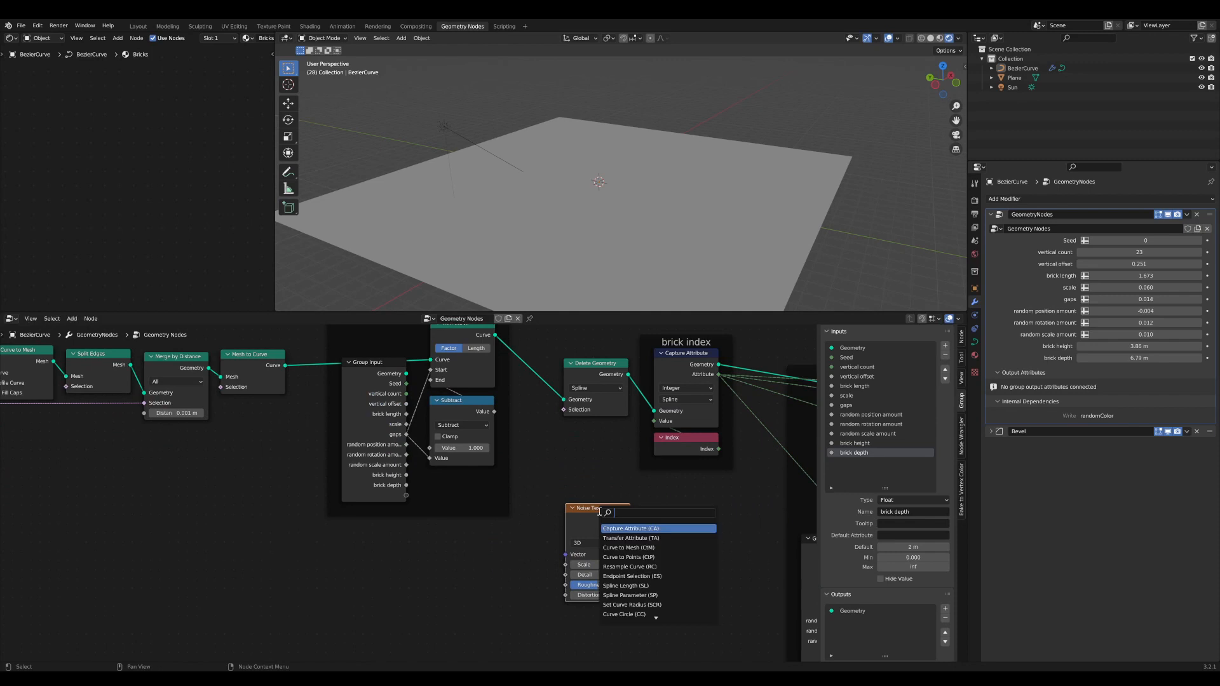
text(compa)
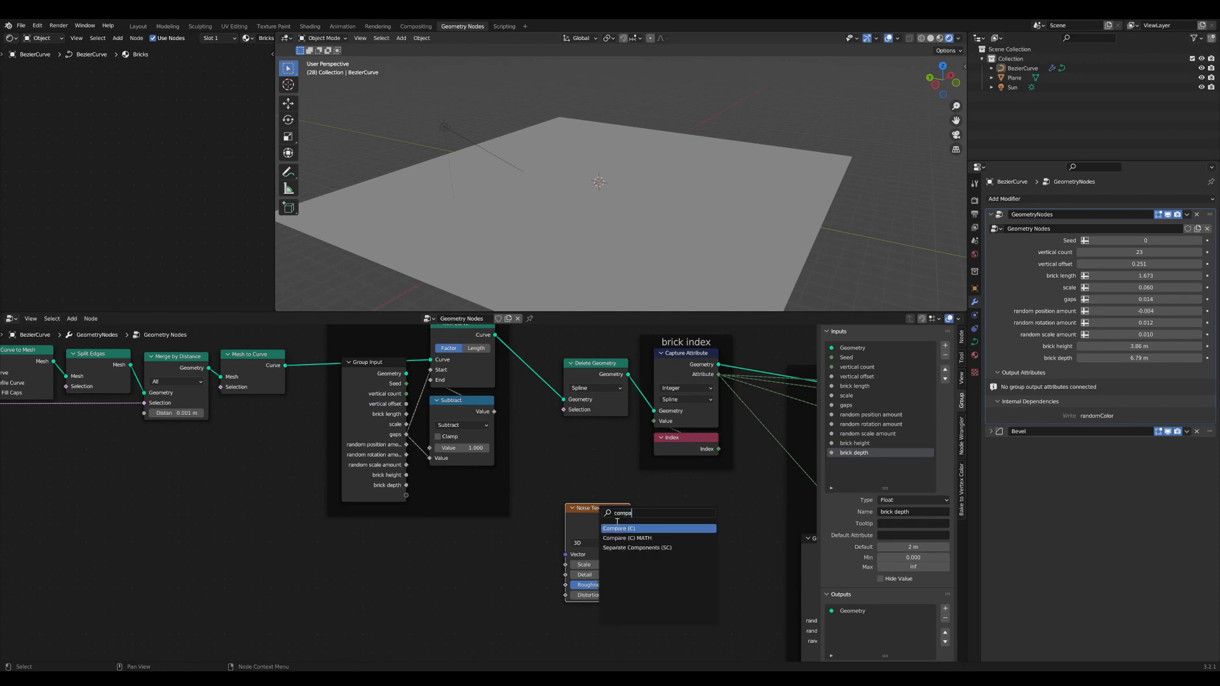
key(Return)
click(588, 442)
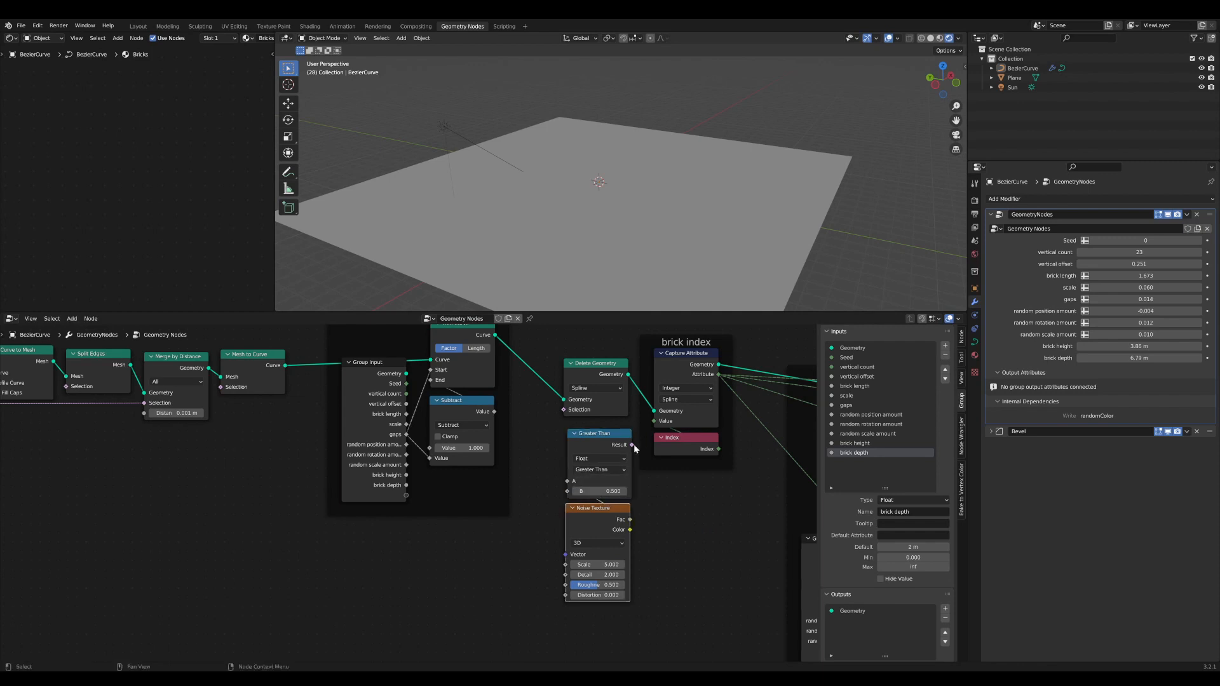
drag(570, 413, 564, 409)
- Try a value of 0.630 for B in the Greater Than node and view the wall's missing bricks
scroll(637, 193, up, 5)
mouse_move(637, 197)
middle_down()
mouse_move(644, 243)
mouse_move(662, 231)
mouse_move(663, 201)
mouse_move(634, 209)
middle_up()
scroll(661, 232, down, 2)
scroll(663, 200, down, 1)
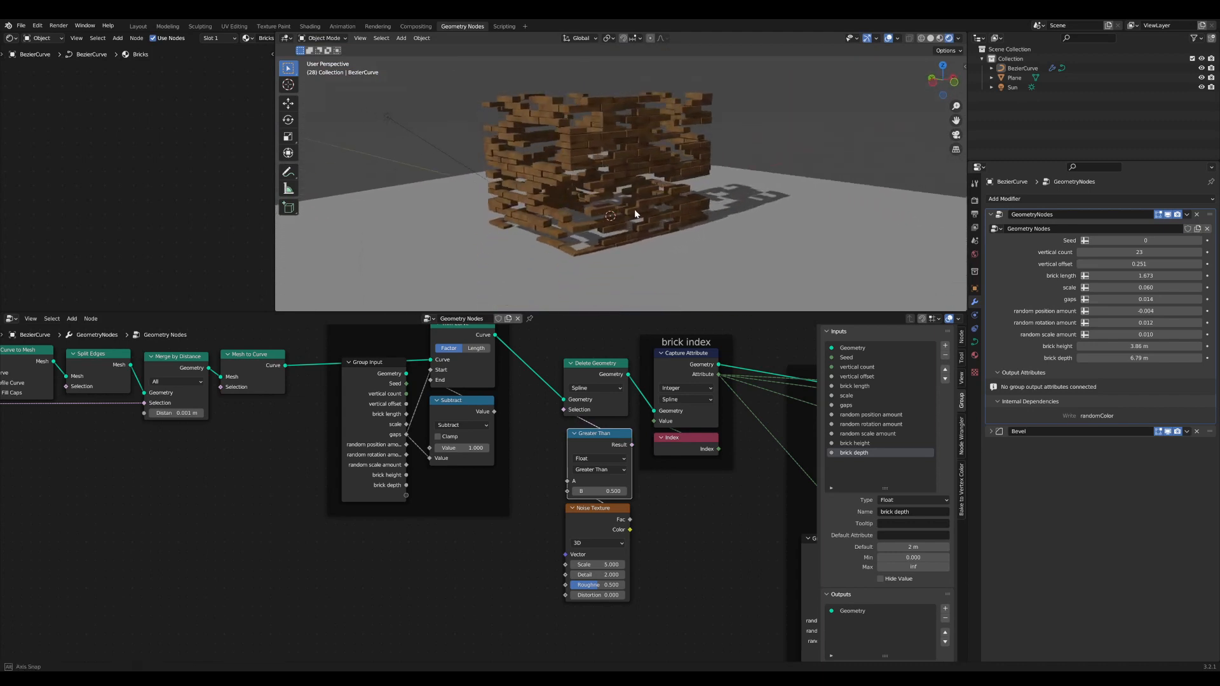
mouse_move(610, 491)
mouse_down()
mouse_move(572, 491)
mouse_move(630, 491)
mouse_up()
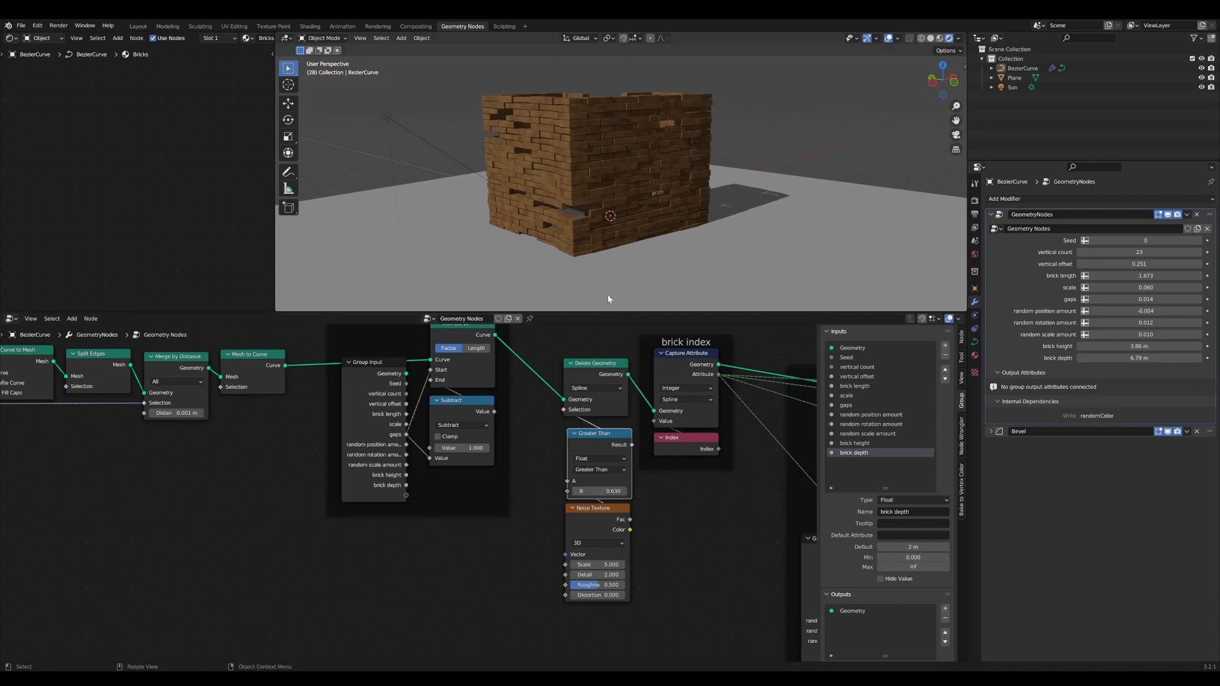
middle_drag(607, 299, 668, 306)
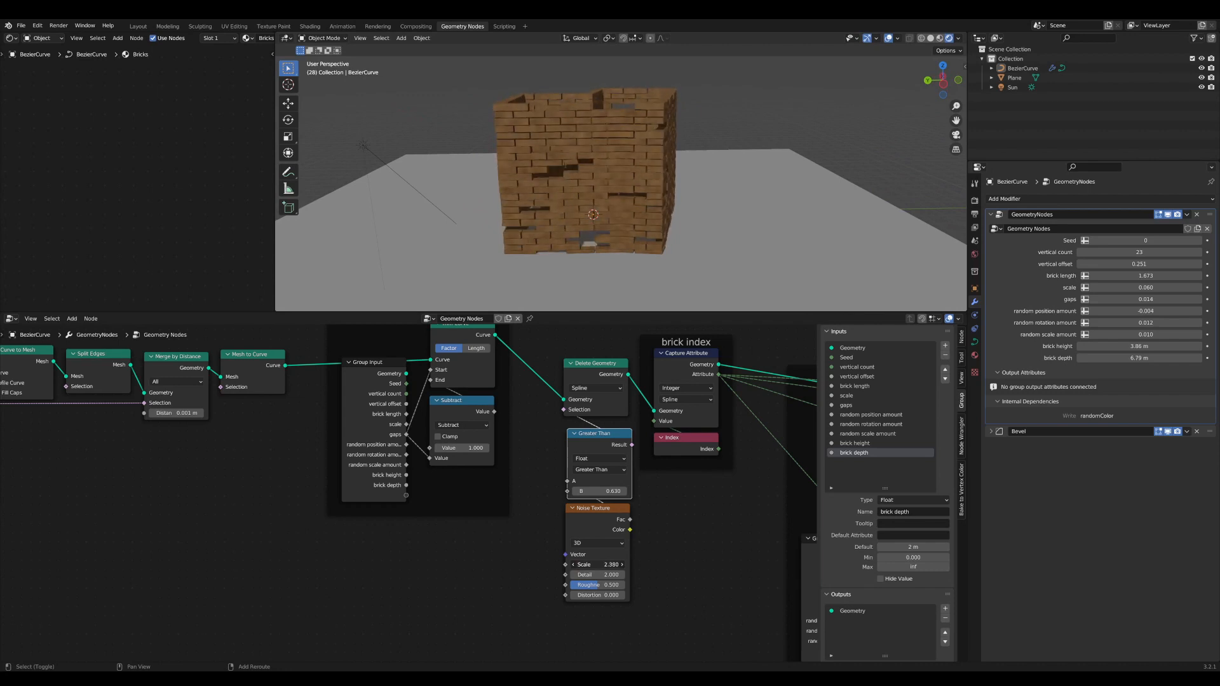
- Try a Noise Texture scale of 0.1 together with a lower B value in the Greater Than node
mouse_move(598, 565)
mouse_down()
mouse_move(628, 564)
mouse_move(606, 564)
mouse_up()
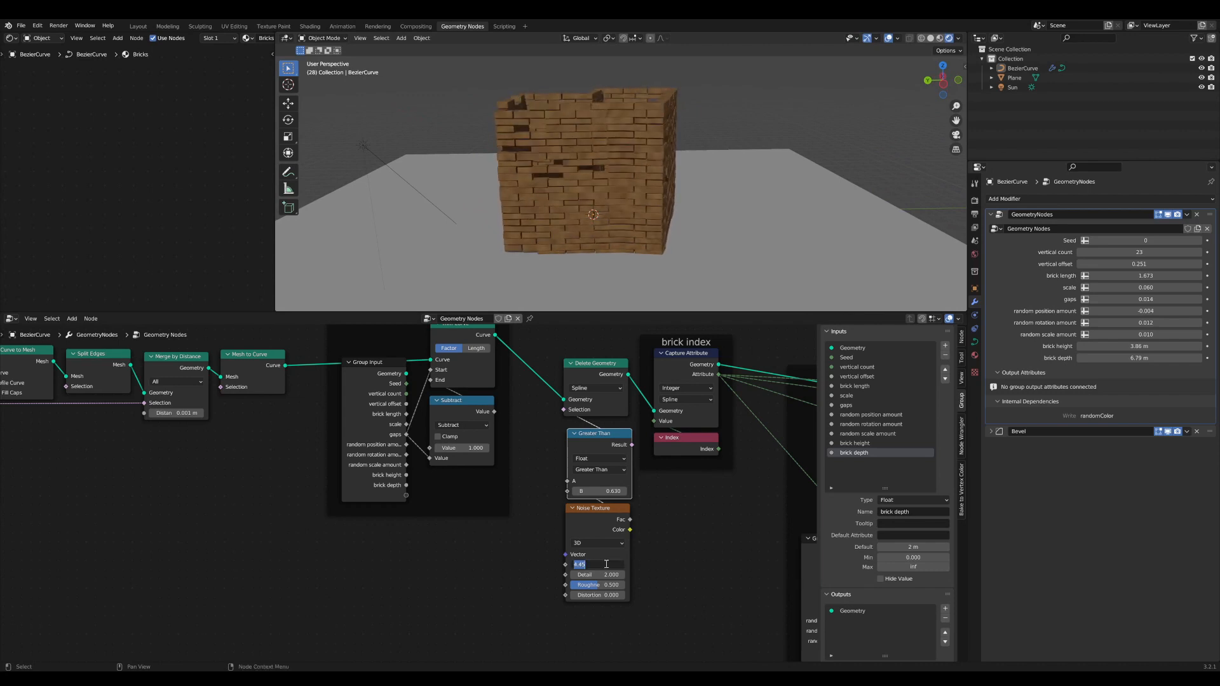
click(606, 565)
text(.1)
key(Return)
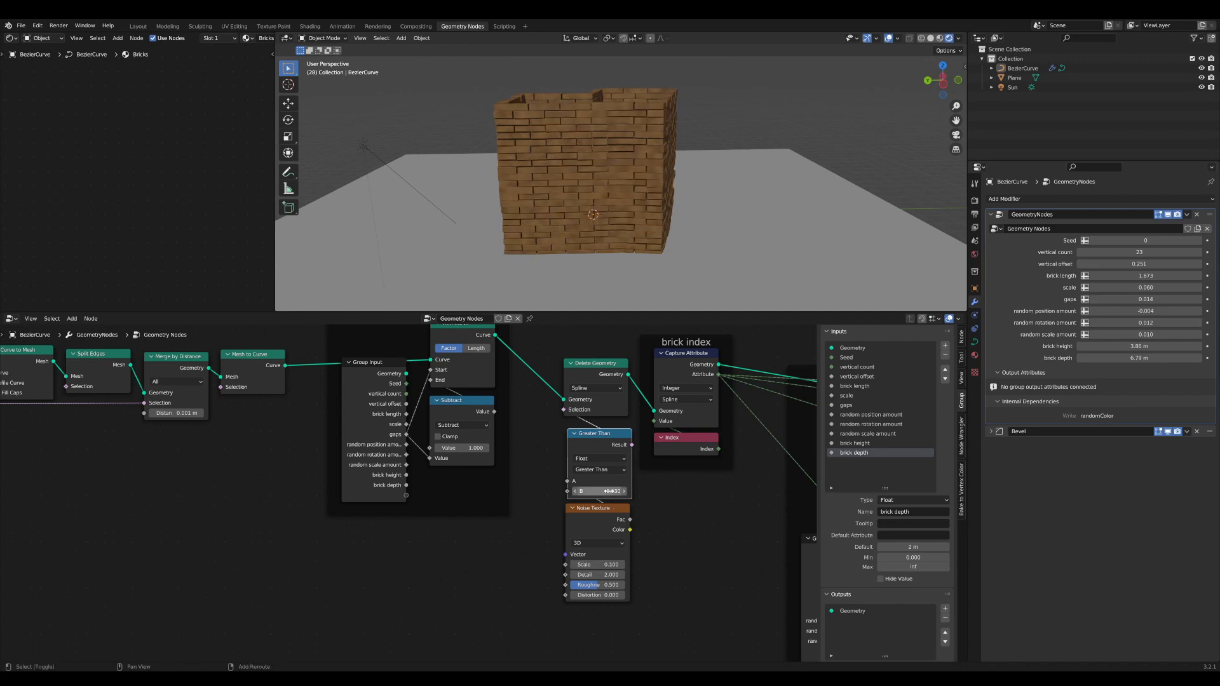
mouse_move(609, 491)
mouse_down()
mouse_move(587, 491)
mouse_move(629, 491)
mouse_move(606, 493)
mouse_up()
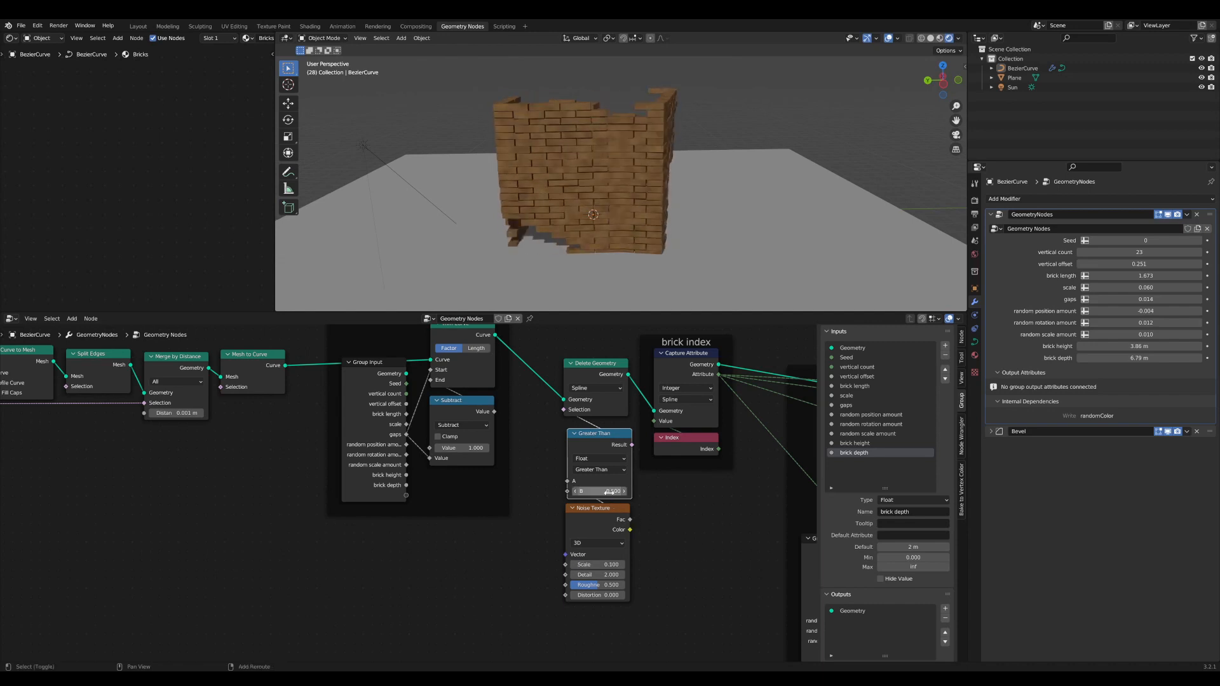
- Set the Noise Texture's scale to 2.320 and the Greater Than node's B to 0.640
mouse_move(602, 563)
mouse_down()
mouse_move(703, 564)
mouse_move(600, 557)
mouse_up()
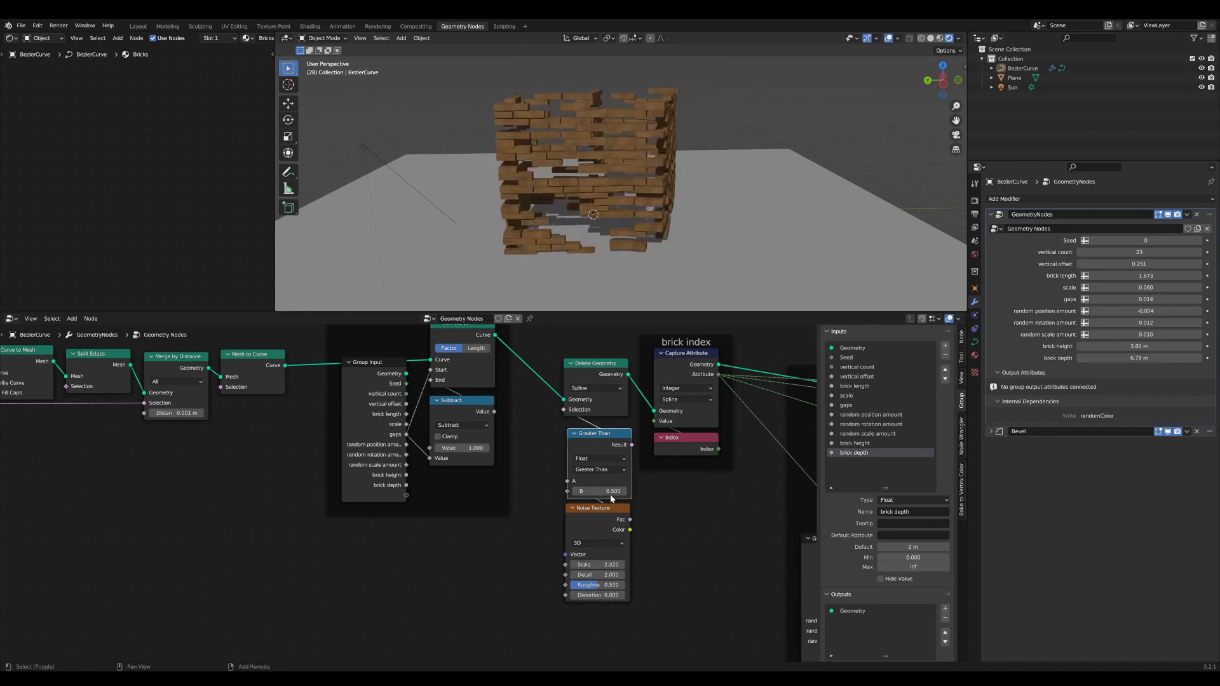
mouse_move(612, 494)
mouse_down()
mouse_move(594, 495)
mouse_move(625, 495)
mouse_move(610, 491)
mouse_up()
middle_drag(661, 216, 638, 194)
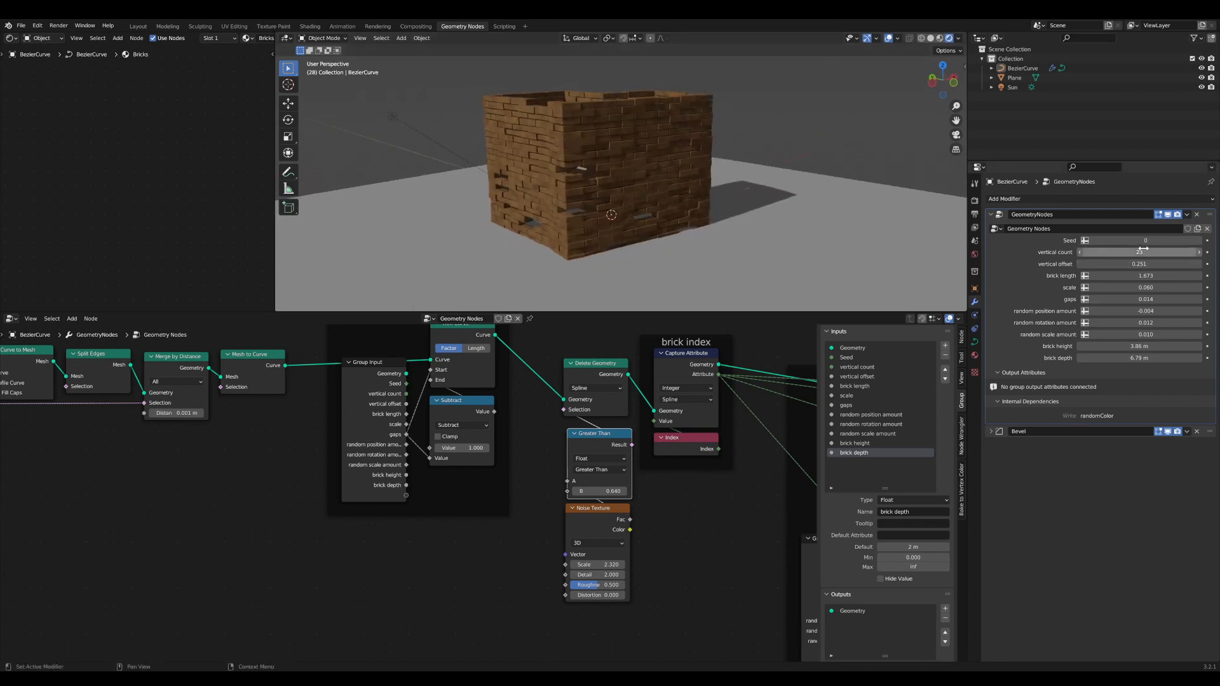
- Set the modifier's Seed to 58
drag(1120, 241, 1159, 240)
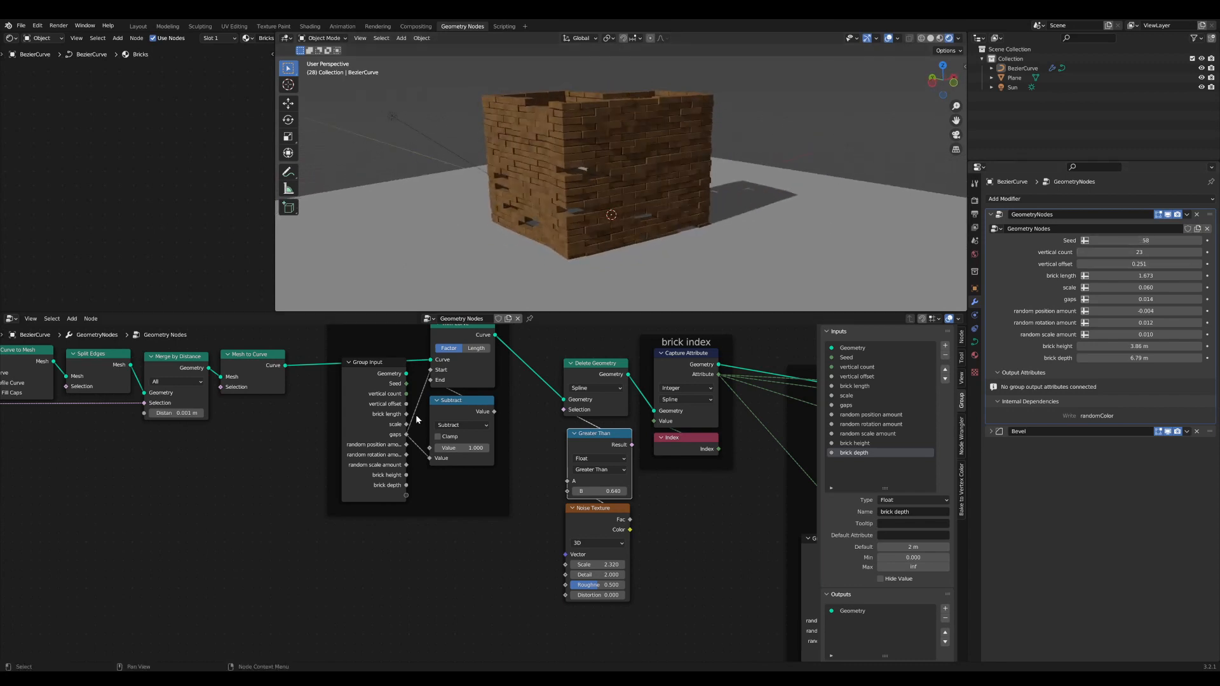
scroll(416, 414, down, 2)
middle_drag(415, 415, 420, 458)
scroll(421, 458, up, 1)
- Set the modifier's vertical count to 18, vertical offset to 0.153 and brick height to 2.43 m
scroll(551, 258, up, 7)
middle_drag(558, 235, 668, 222)
scroll(586, 230, down, 7)
drag(1137, 252, 1078, 264)
drag(1130, 346, 1112, 346)
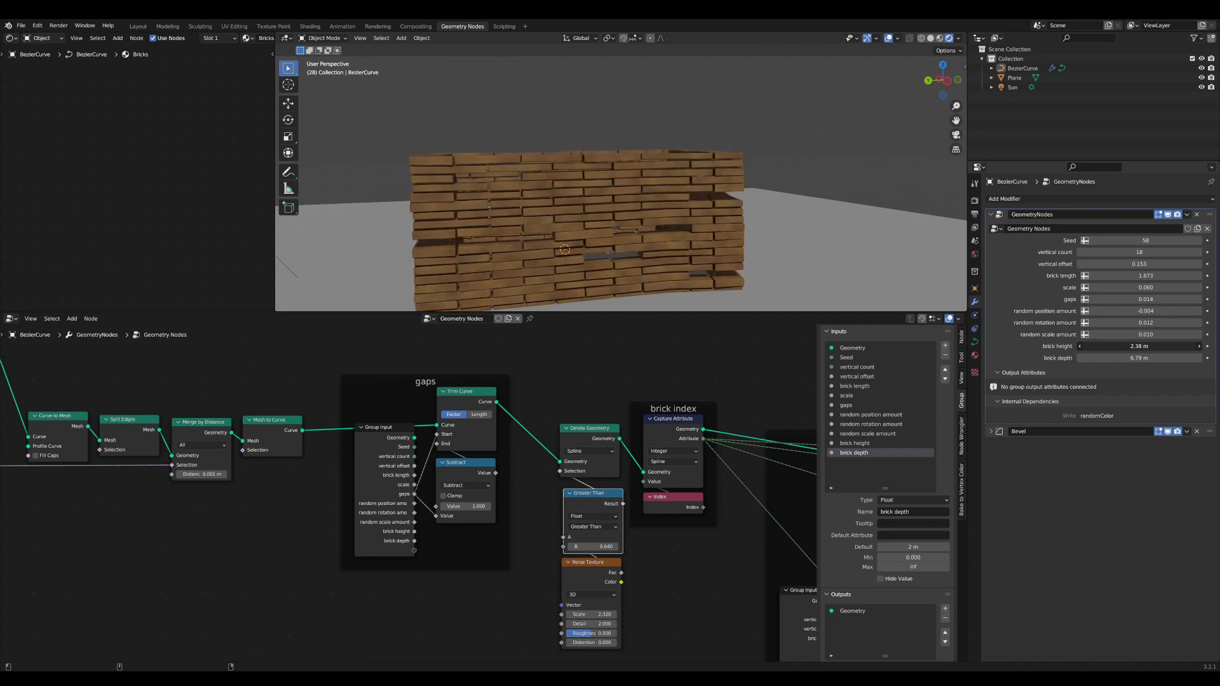
- Reduce the modifier's brick depth to 0.672 m and check the thinner walls up close
drag(1131, 358, 1115, 358)
middle_drag(521, 191, 934, 316)
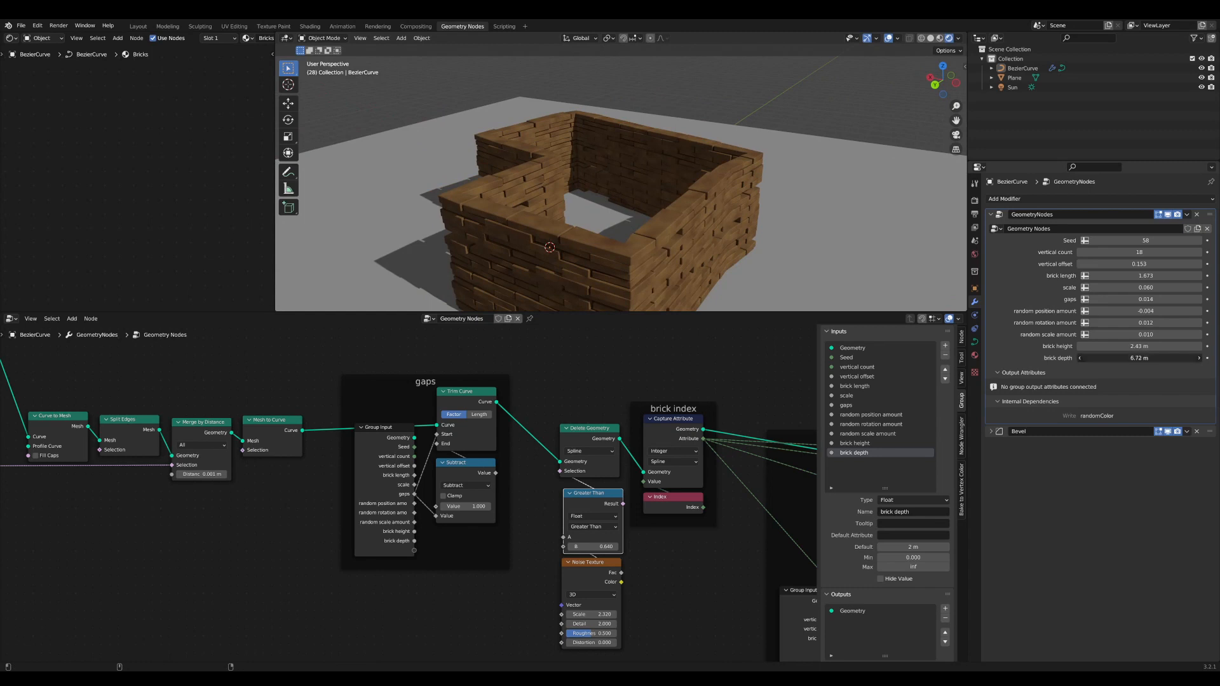
mouse_move(1131, 358)
mouse_down()
mouse_move(1077, 358)
mouse_move(1112, 358)
mouse_up()
middle_drag(763, 152, 664, 124)
scroll(669, 128, up, 6)
scroll(687, 143, down, 6)
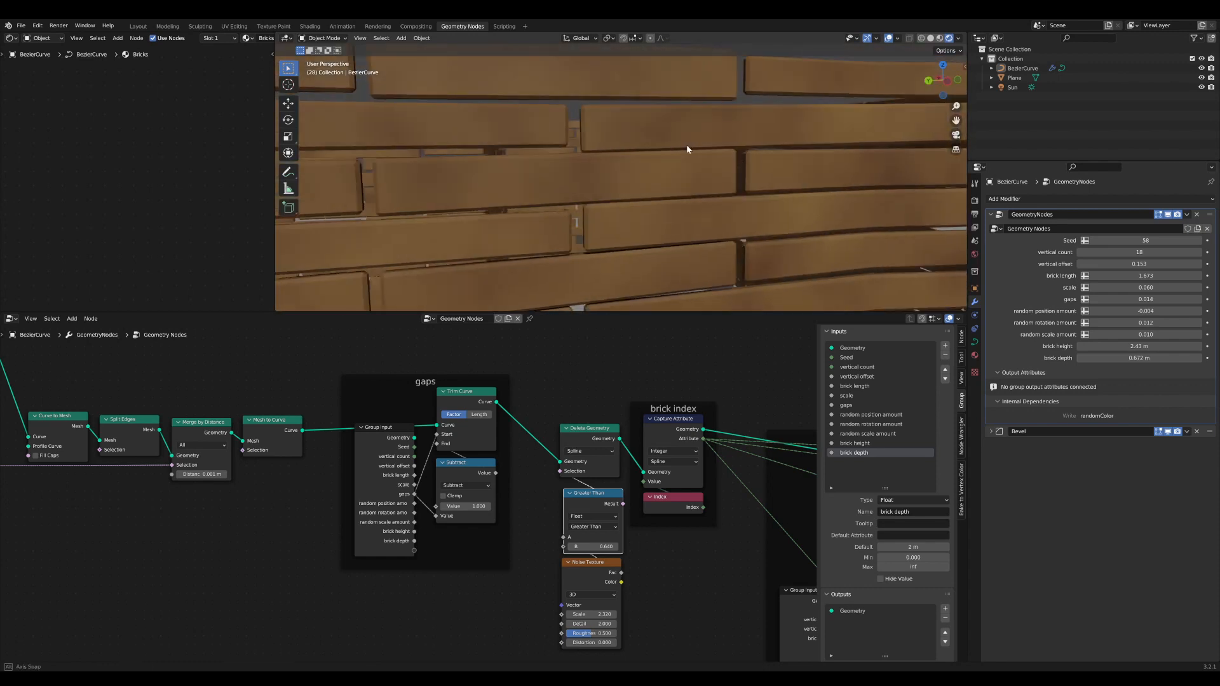
middle_drag(723, 157, 781, 183)
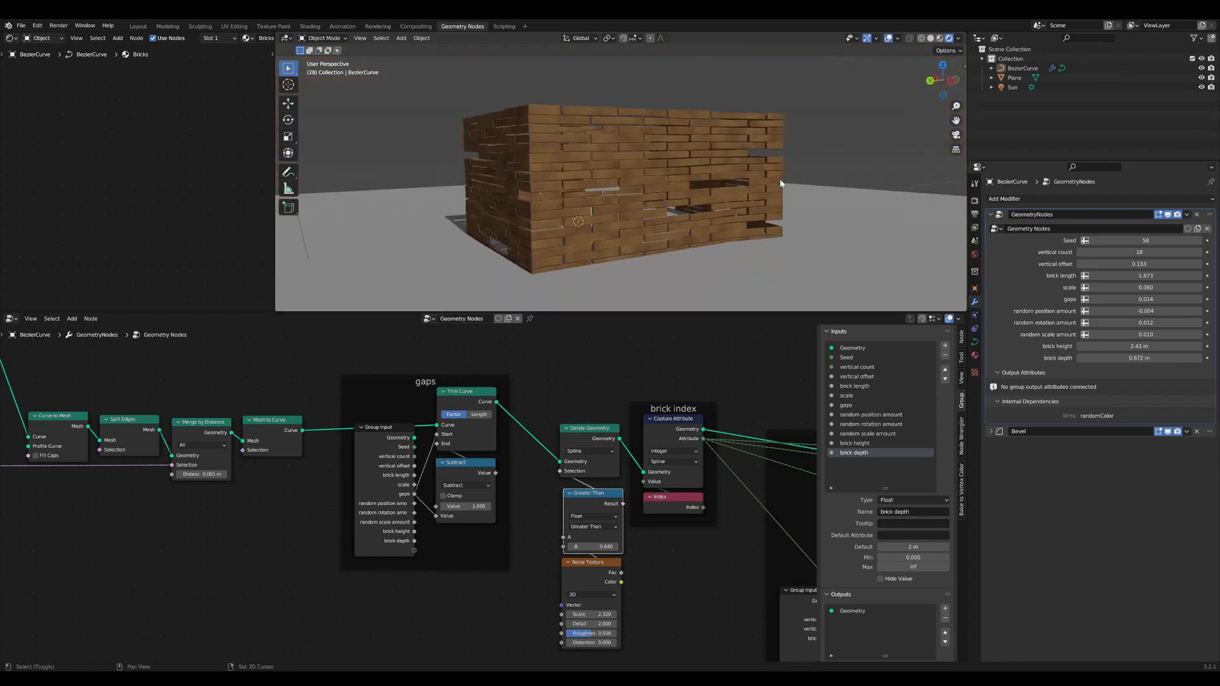